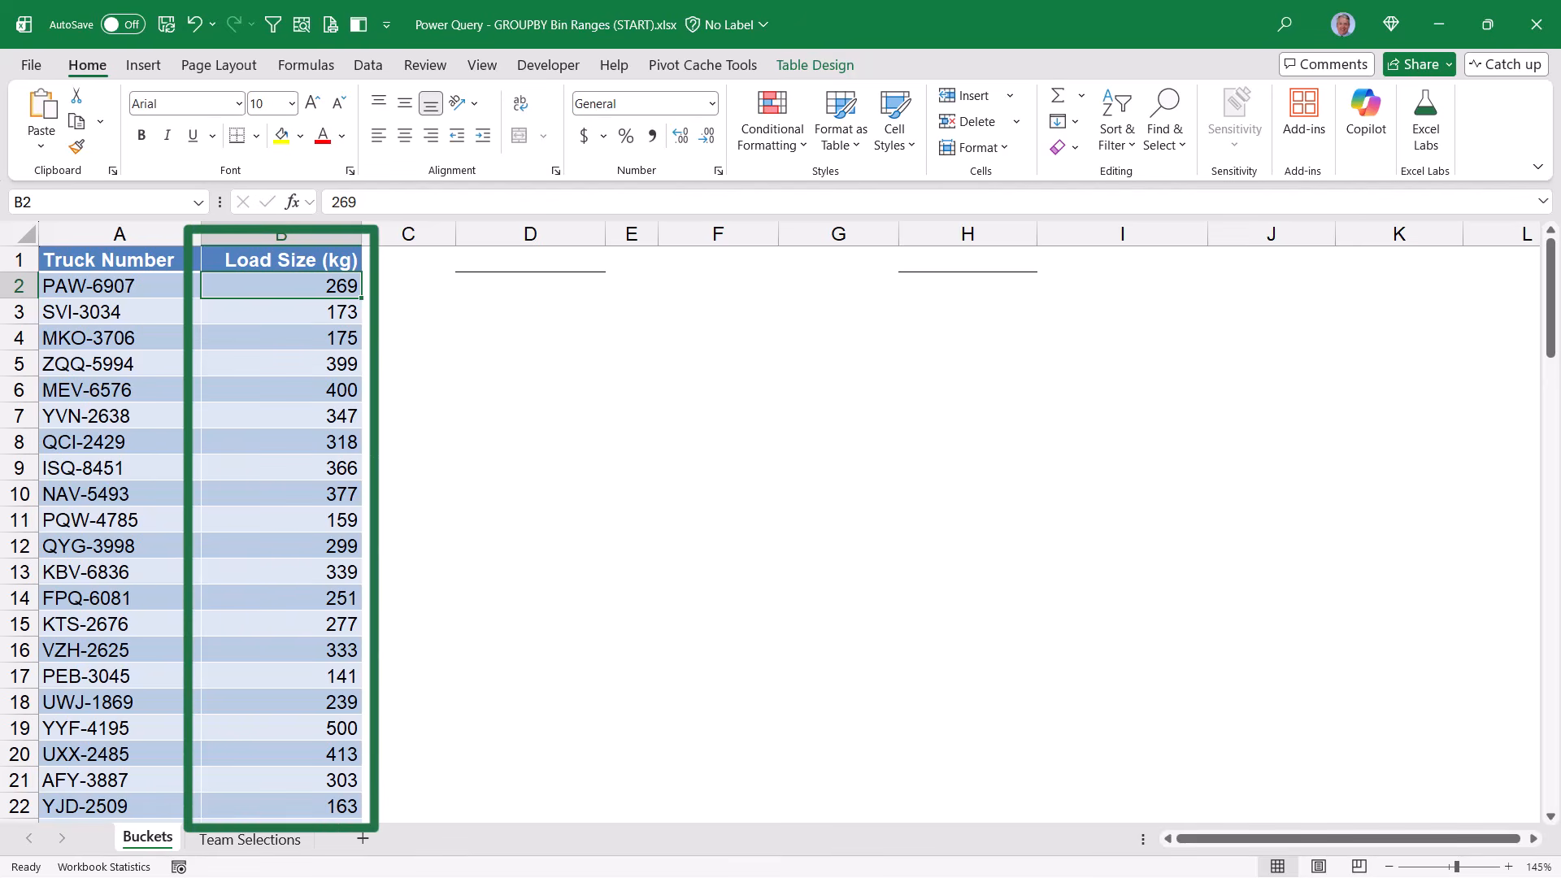
Examine the Load Size (kg) values on the Buckets sheet as successive groups of truck loads
drag(280, 286, 366, 506)
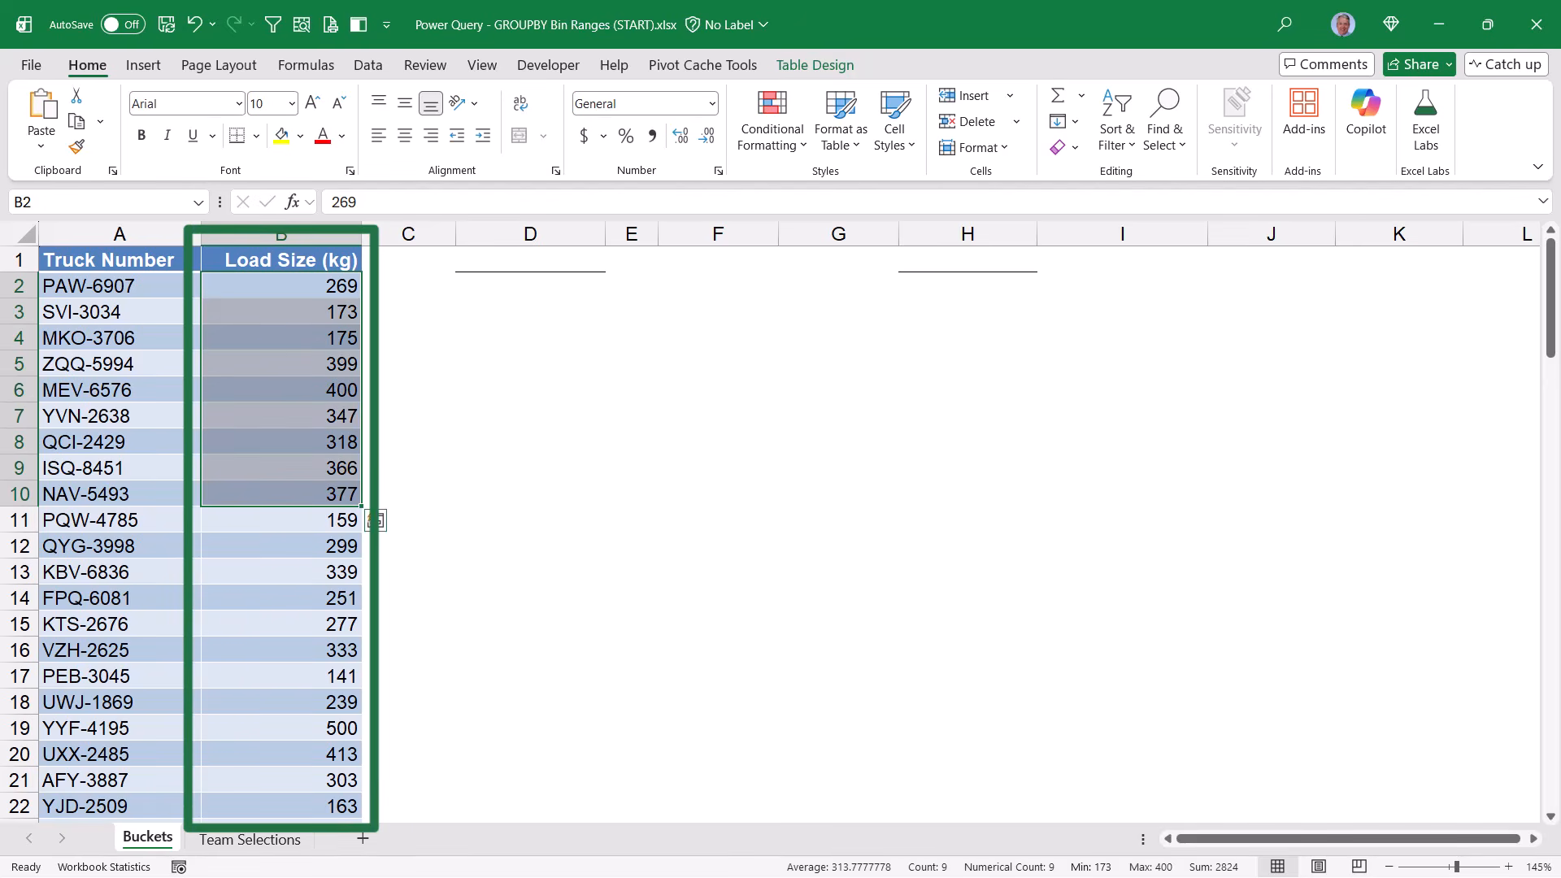
click(281, 285)
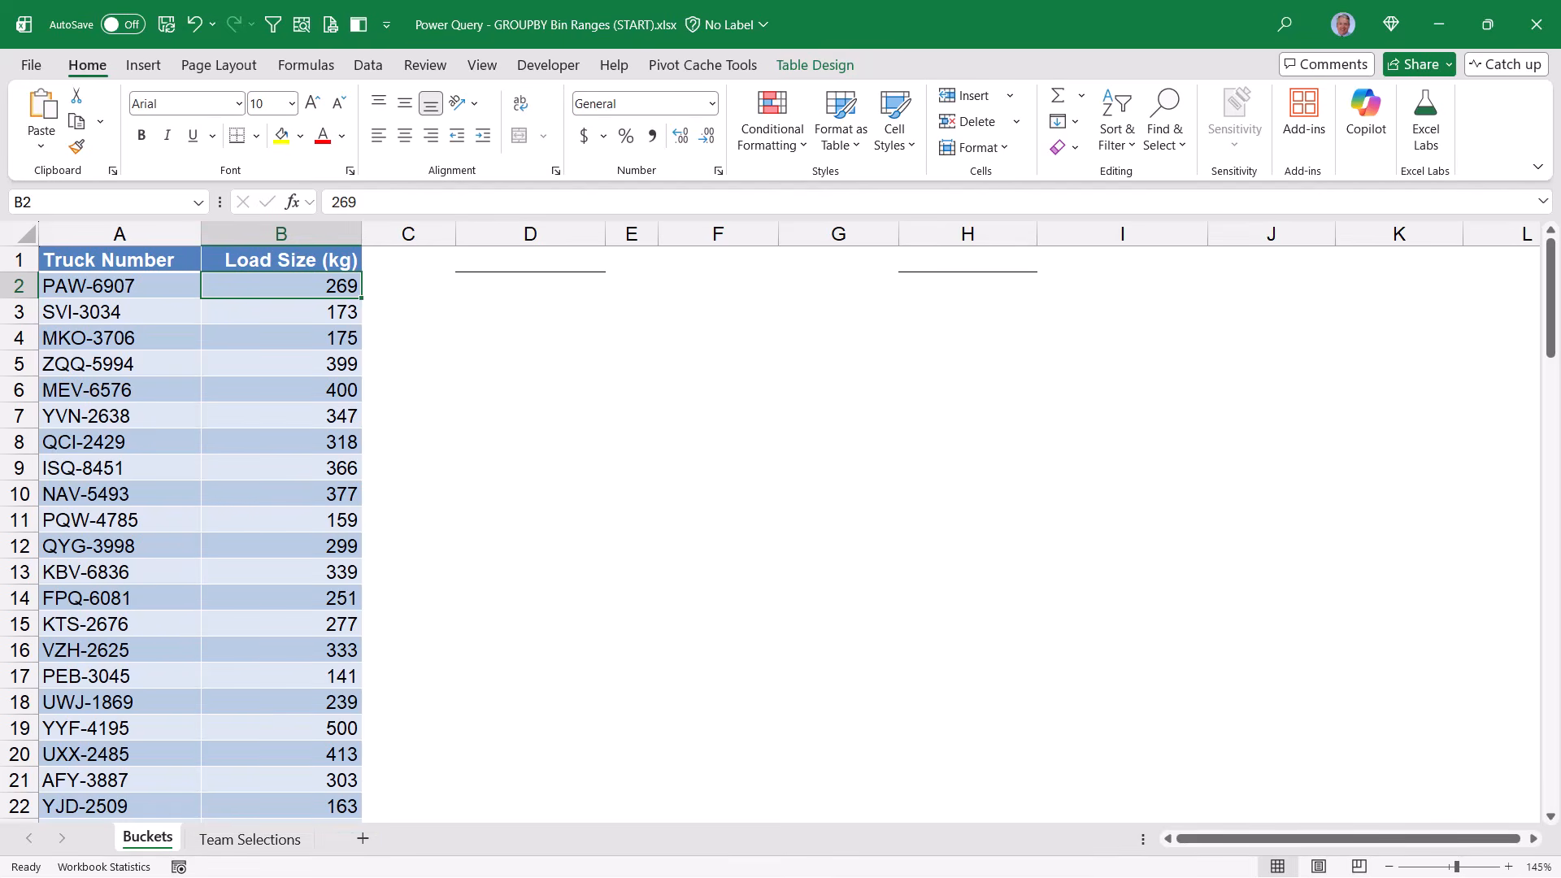
drag(282, 286, 282, 572)
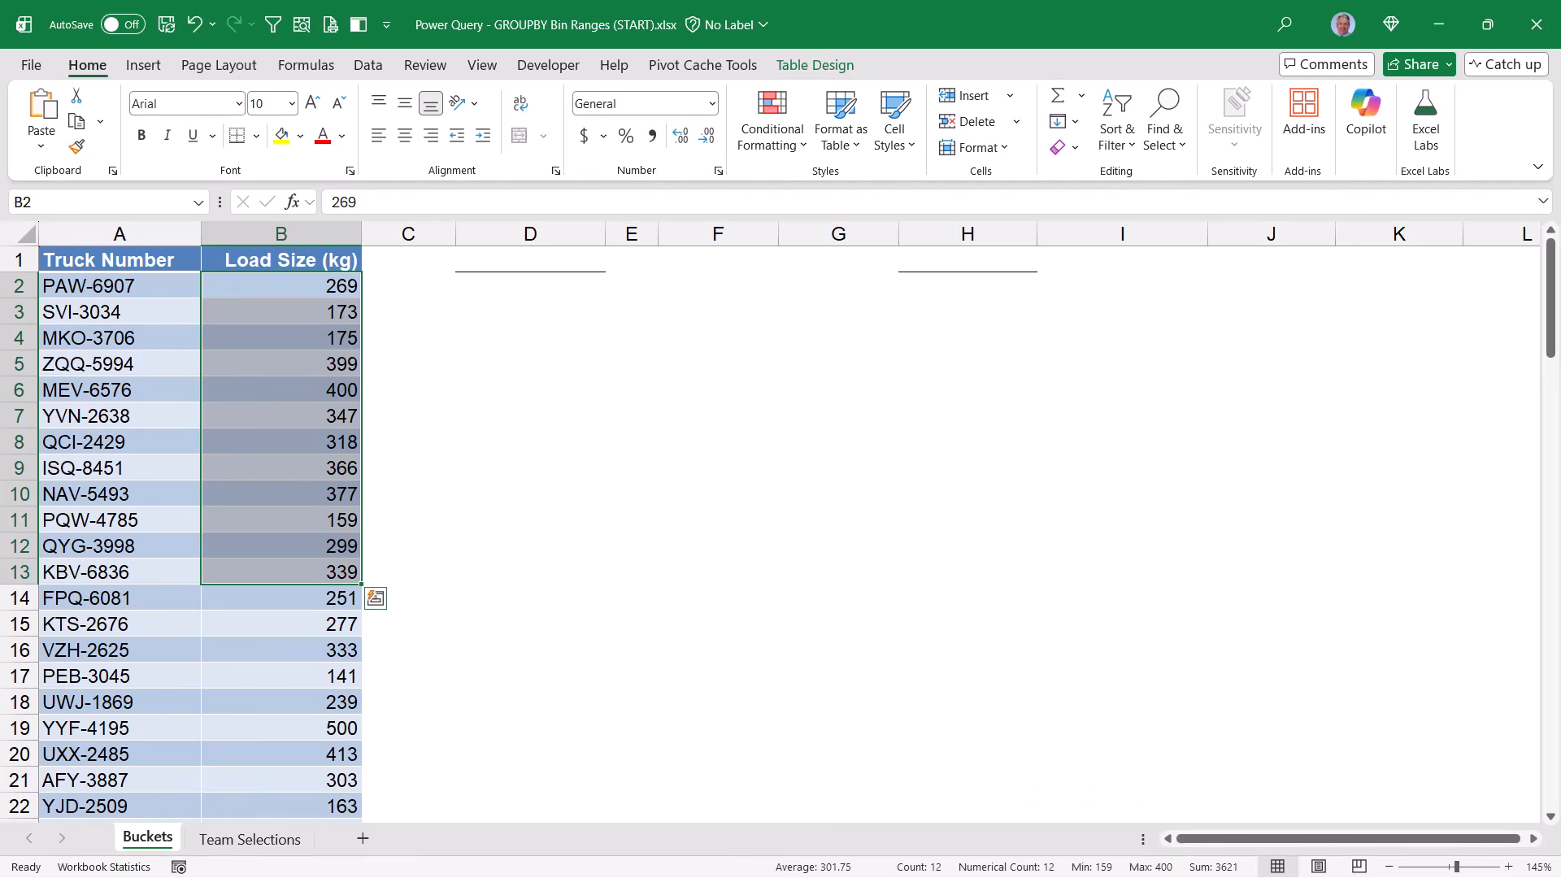
drag(281, 598, 281, 755)
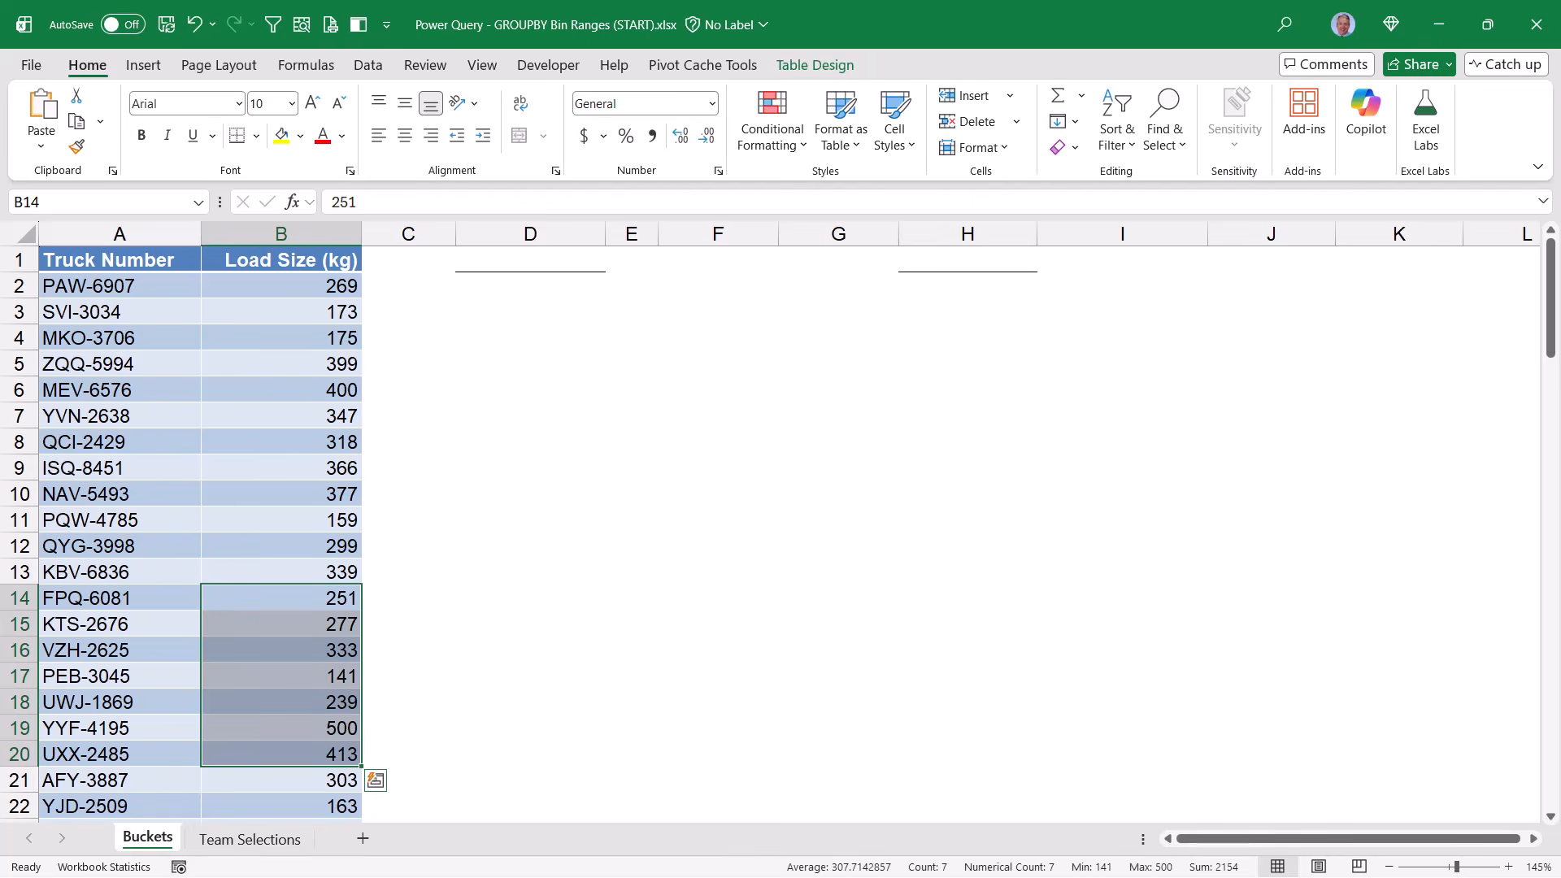
click(282, 286)
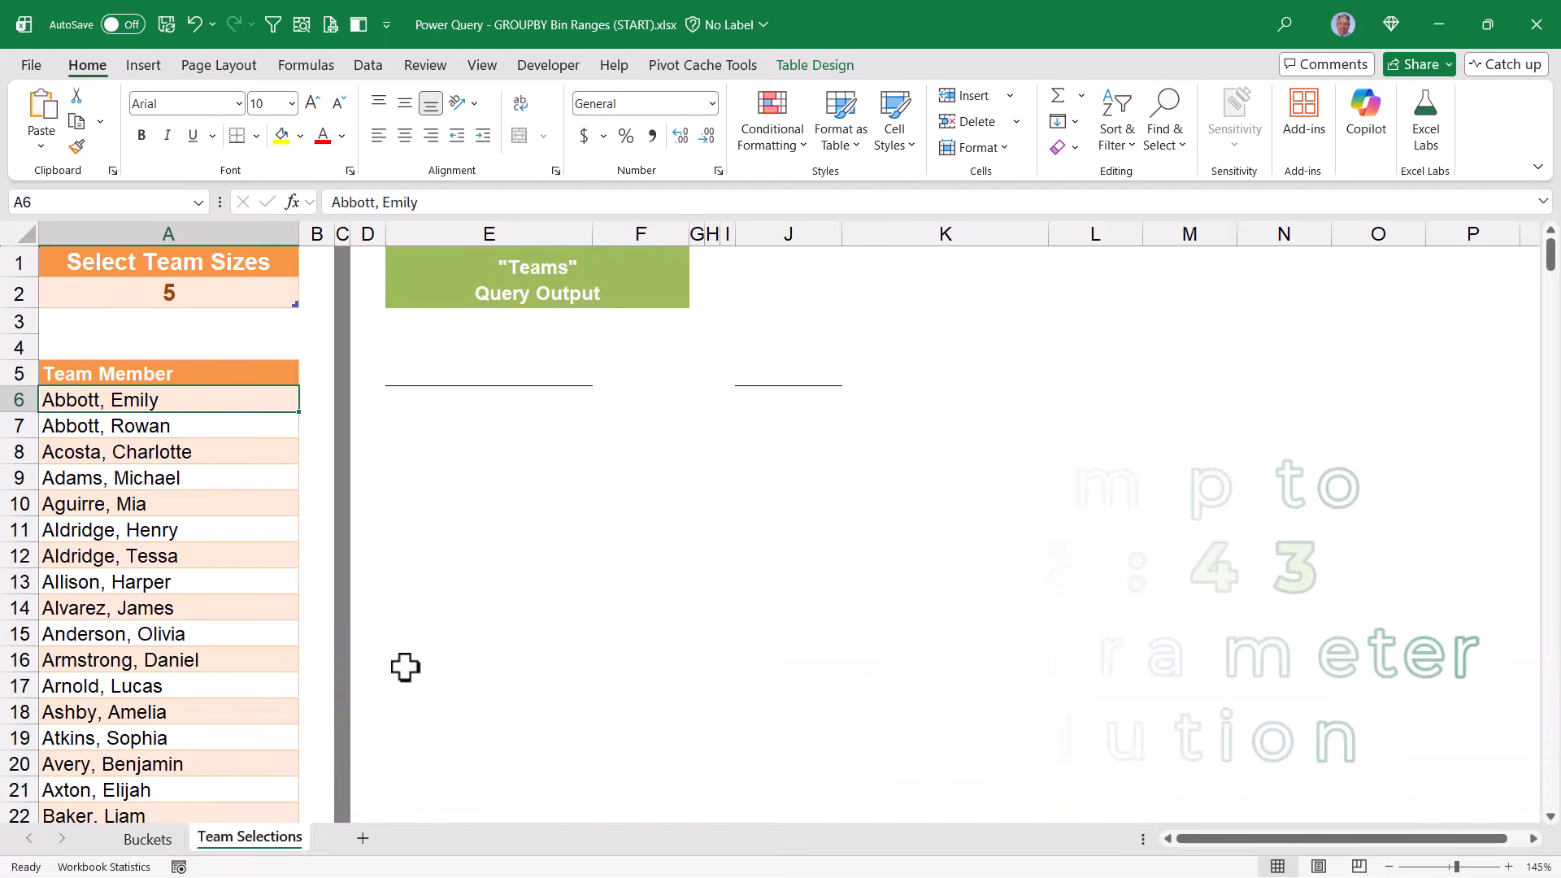
Look through the Team Member list and the available team size options on the Team Selections sheet
scroll(230, 568, down, 13)
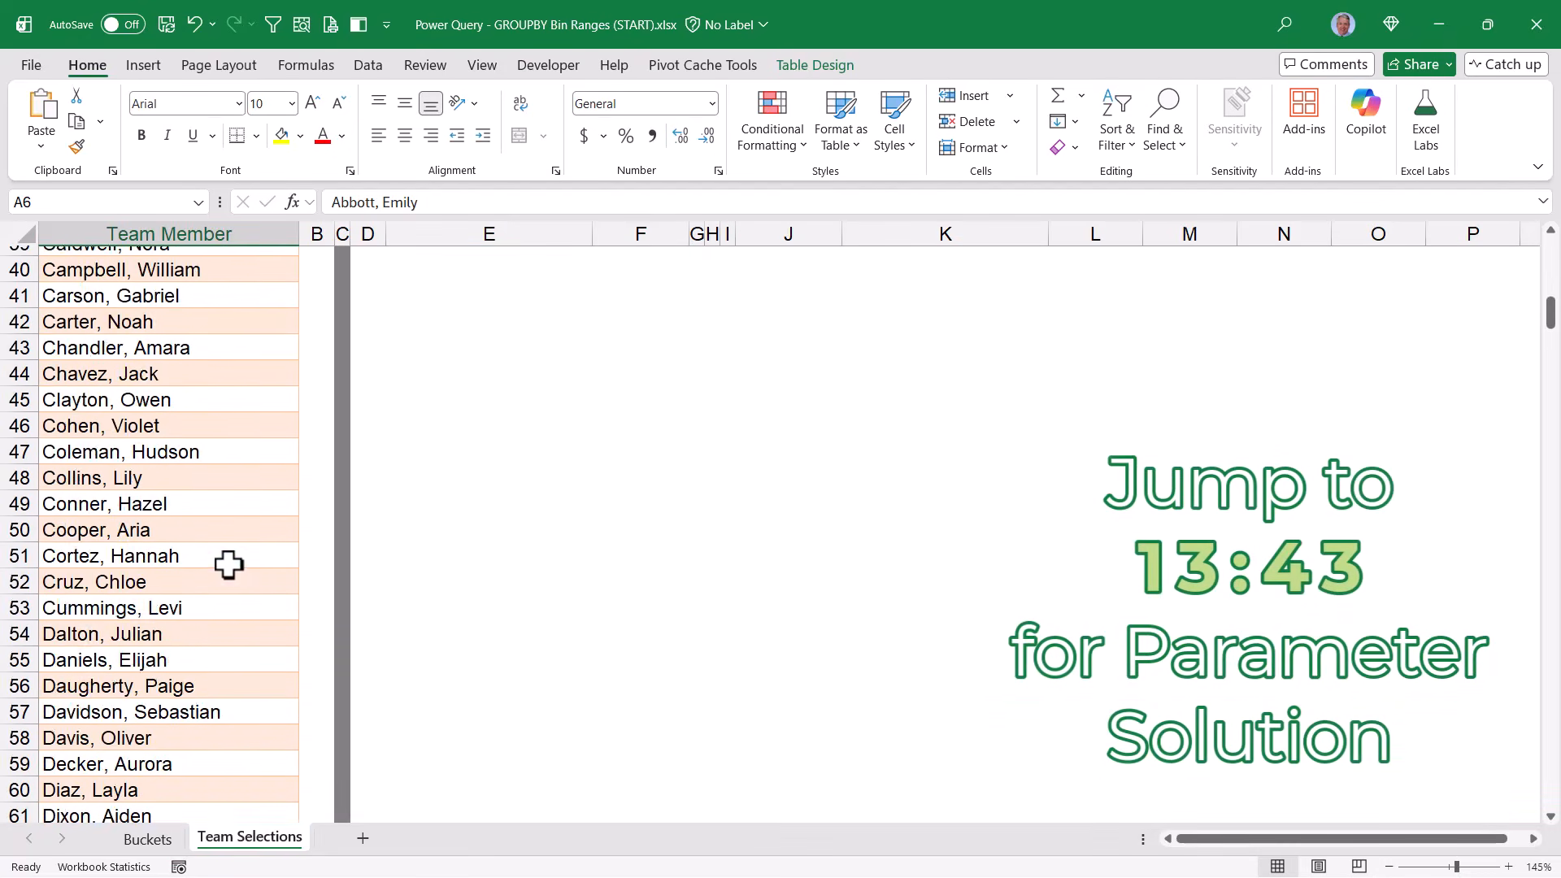
scroll(230, 561, up, 3)
scroll(230, 561, up, 10)
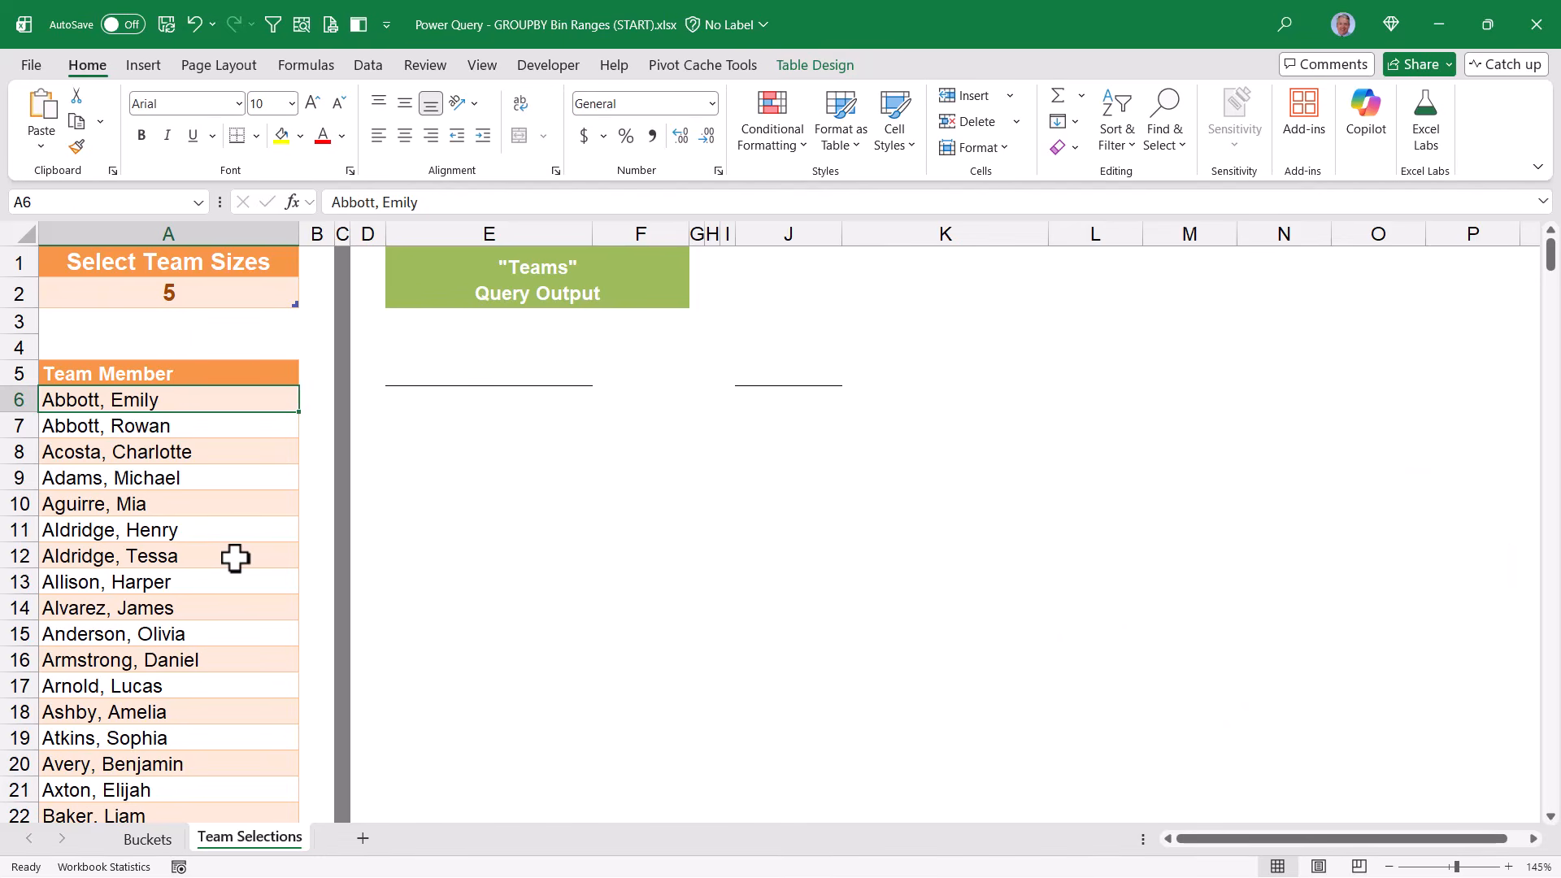
key(Up)
key(Up)
key(Up)
key(Up)
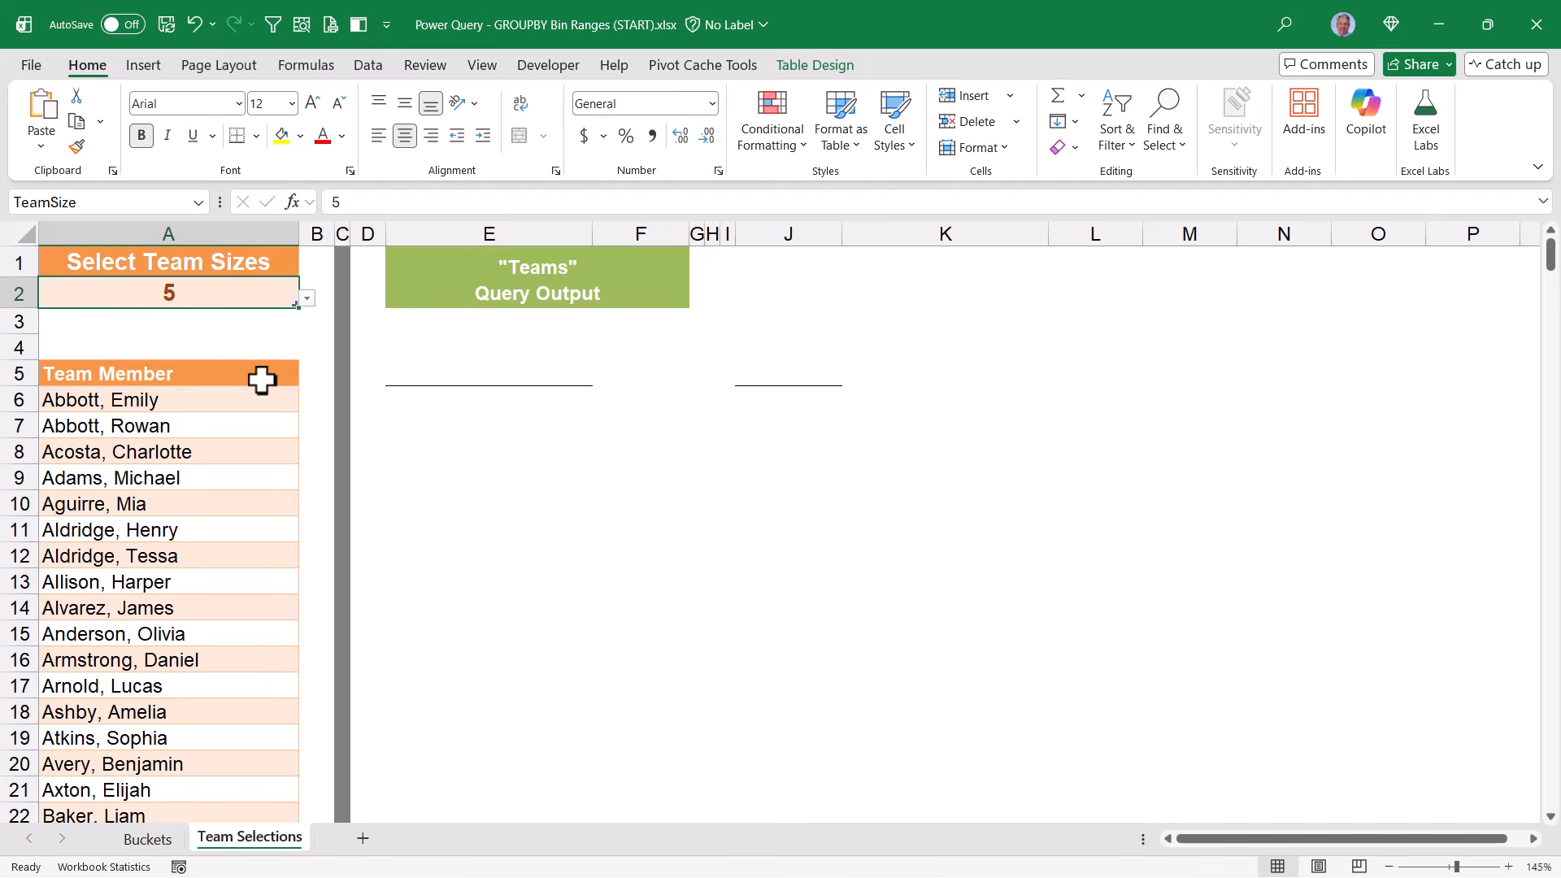
click(307, 299)
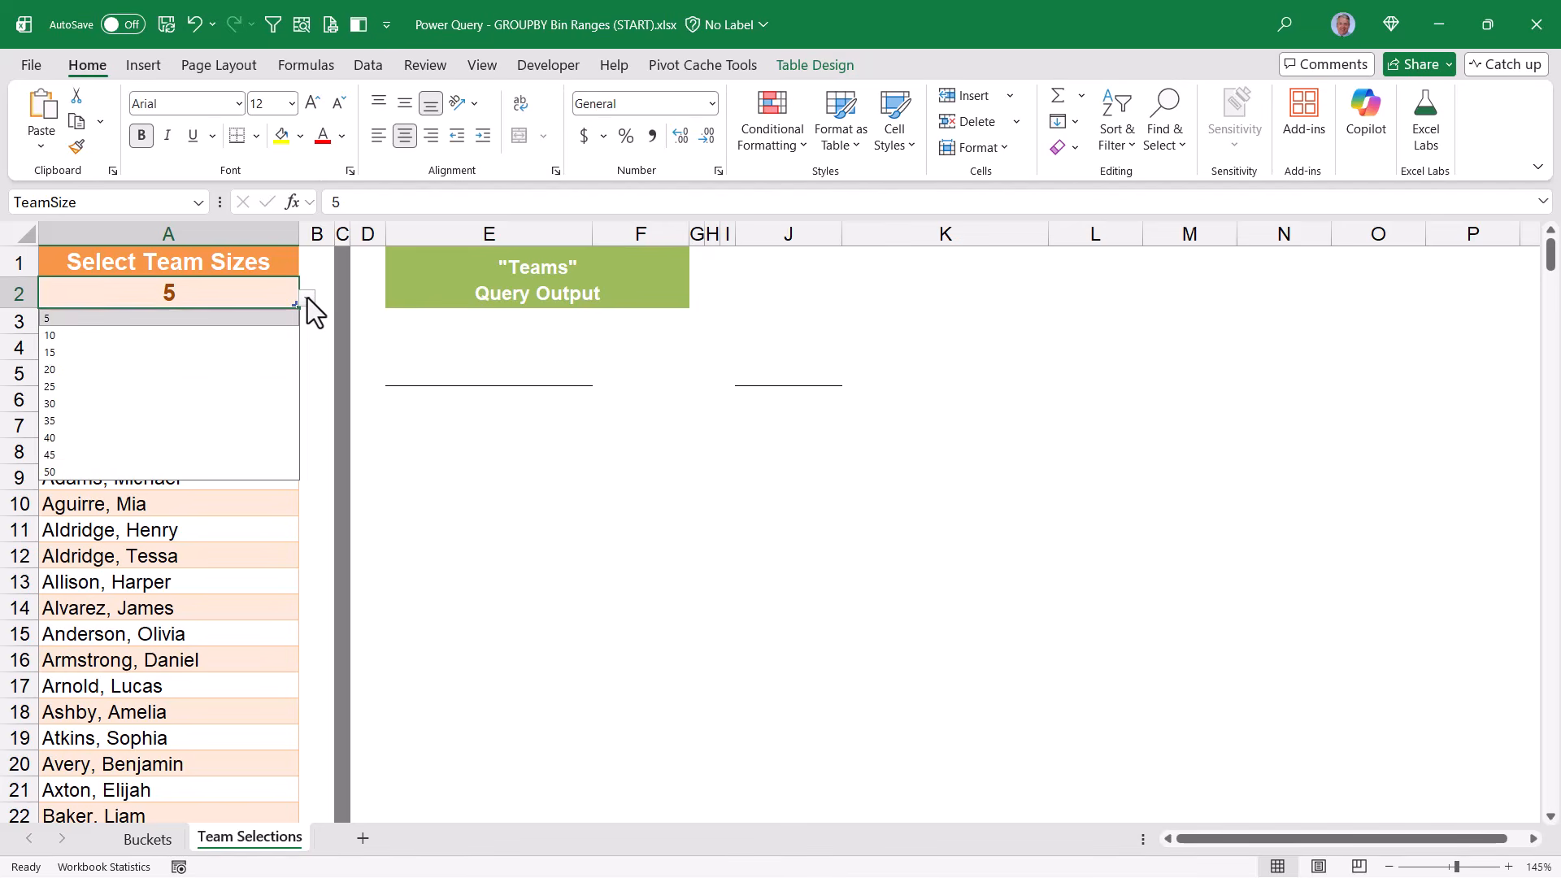
click(75, 439)
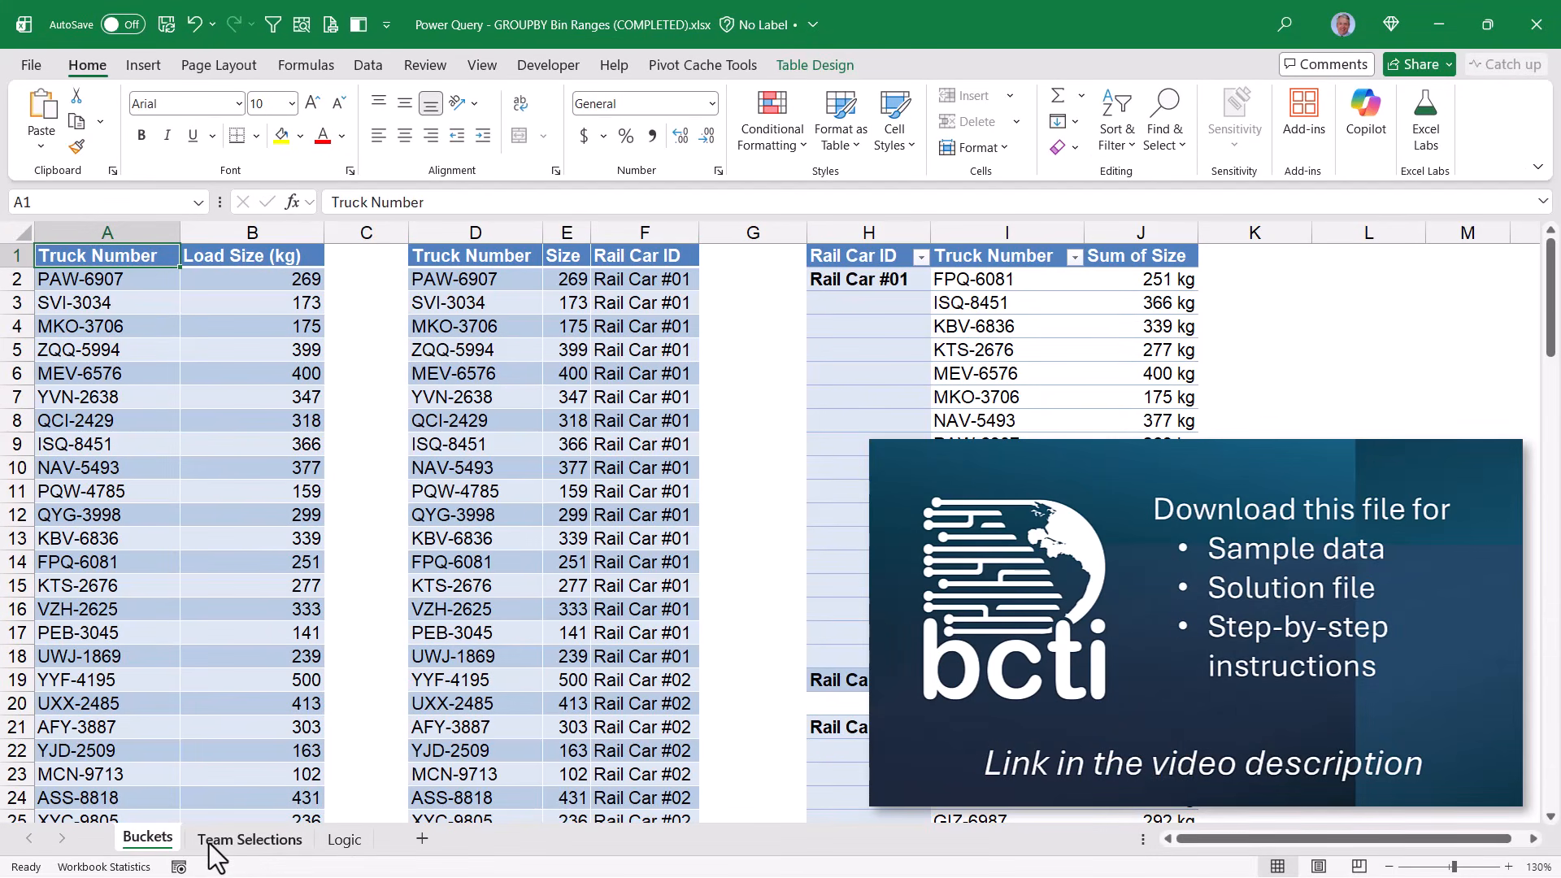
Review the Team Selections sheet and the commented code of the Teams (Randomized) query in the completed workbook
click(216, 846)
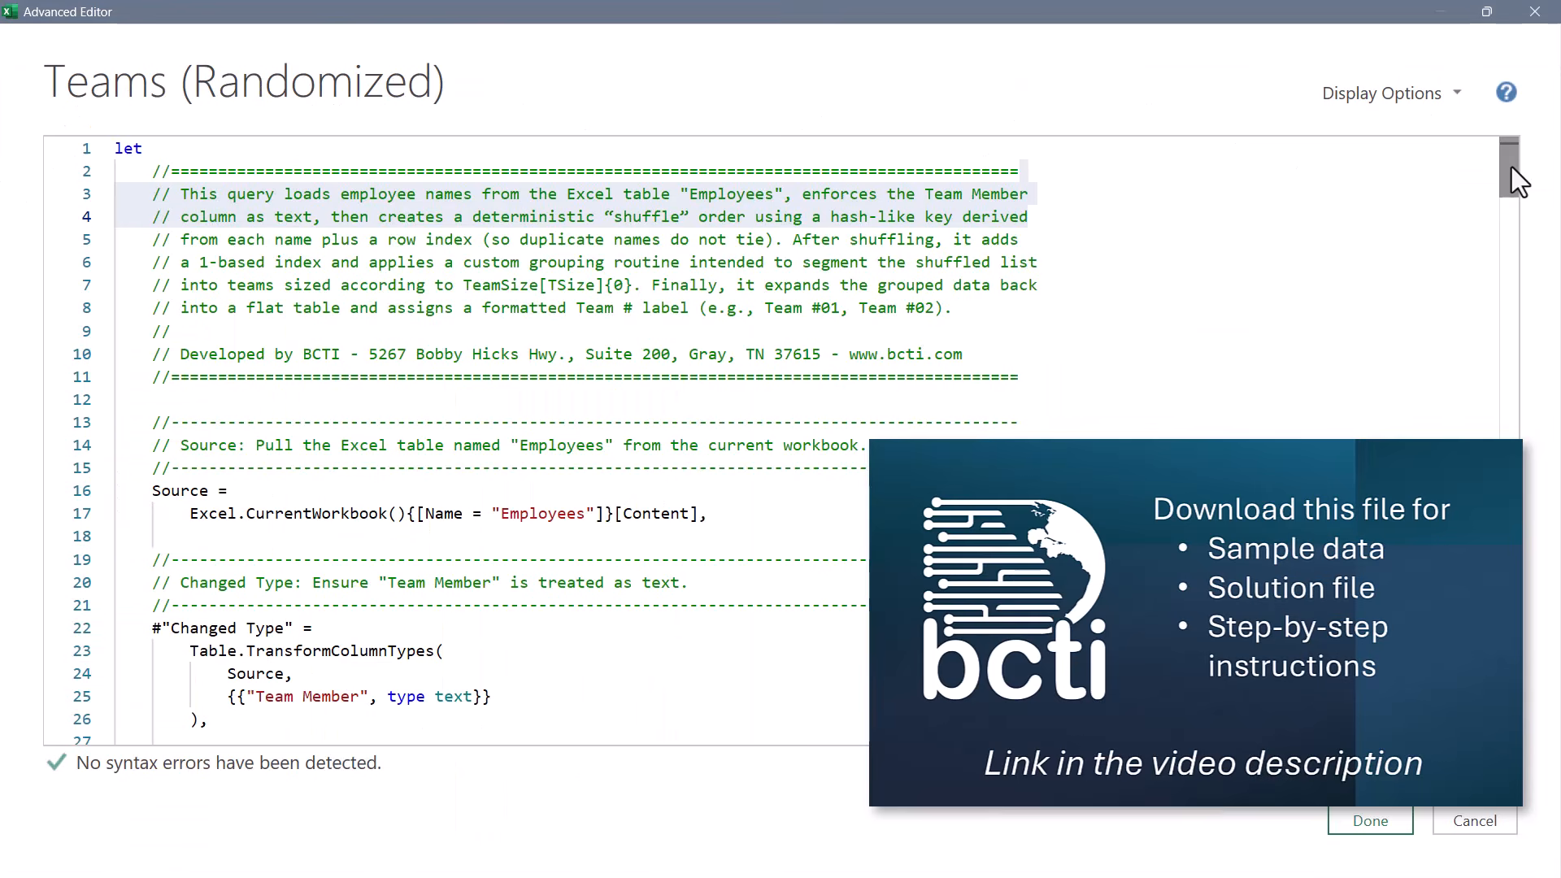
drag(1515, 169, 1502, 540)
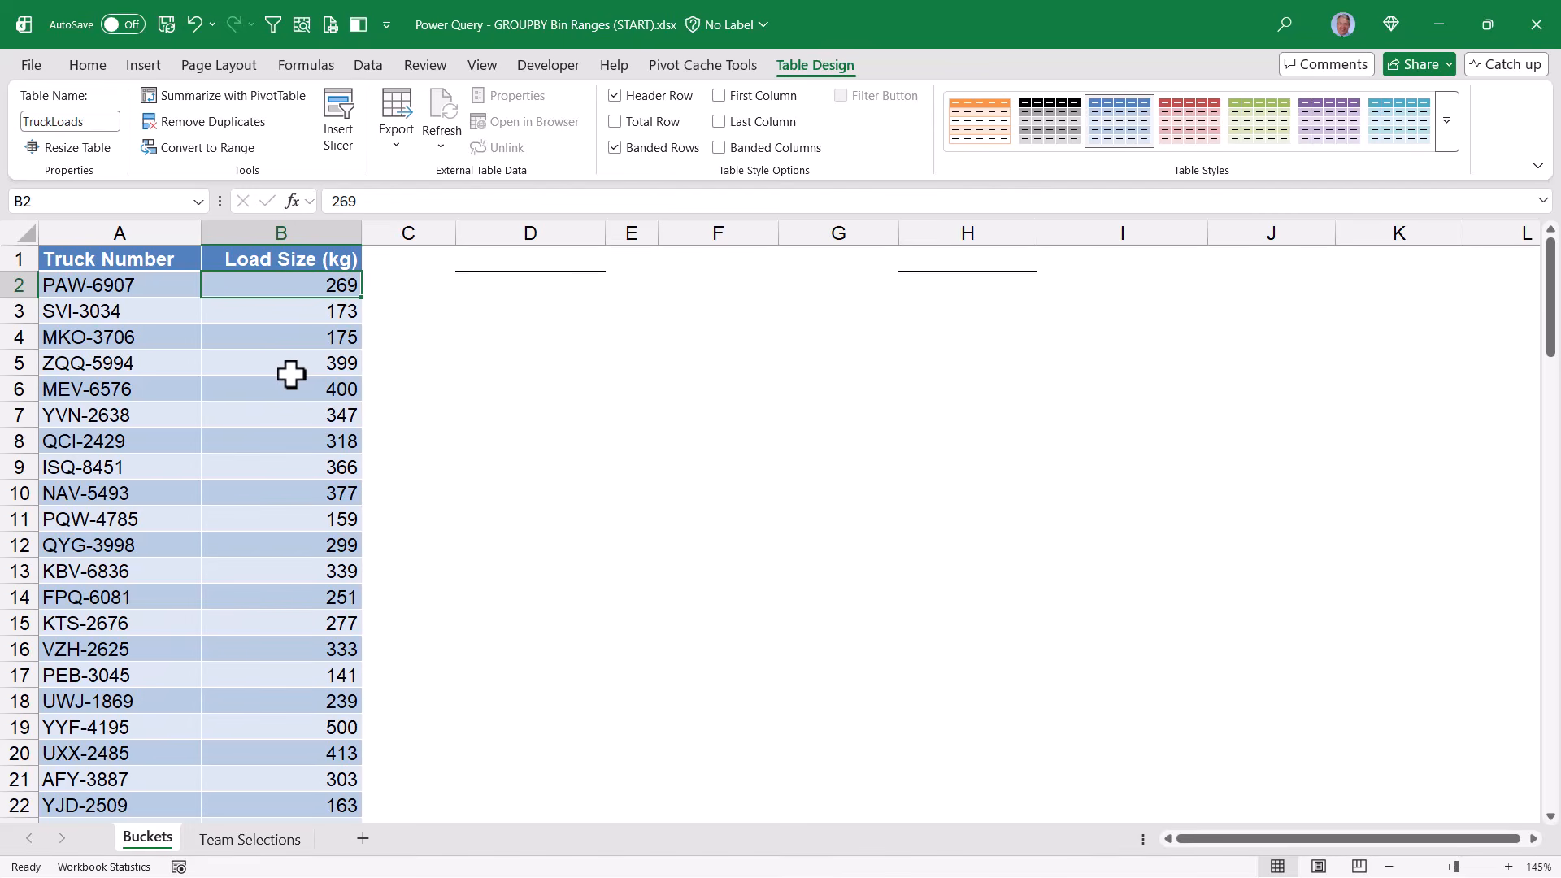
Load the TruckLoads table from the Buckets sheet of the START workbook into the Power Query Editor
key(ctrl+Home)
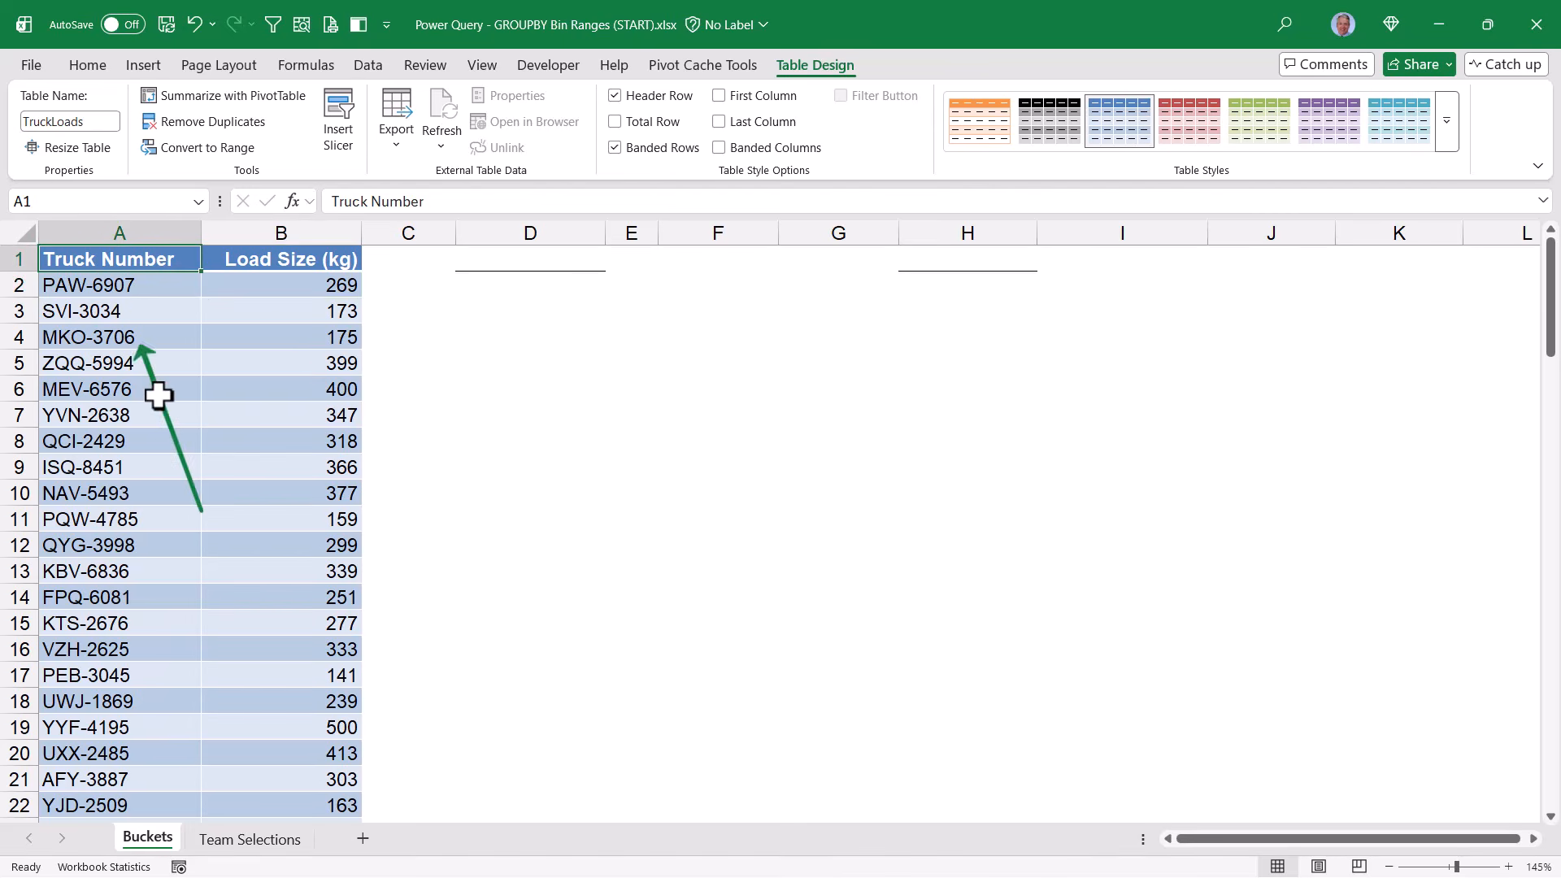
click(366, 64)
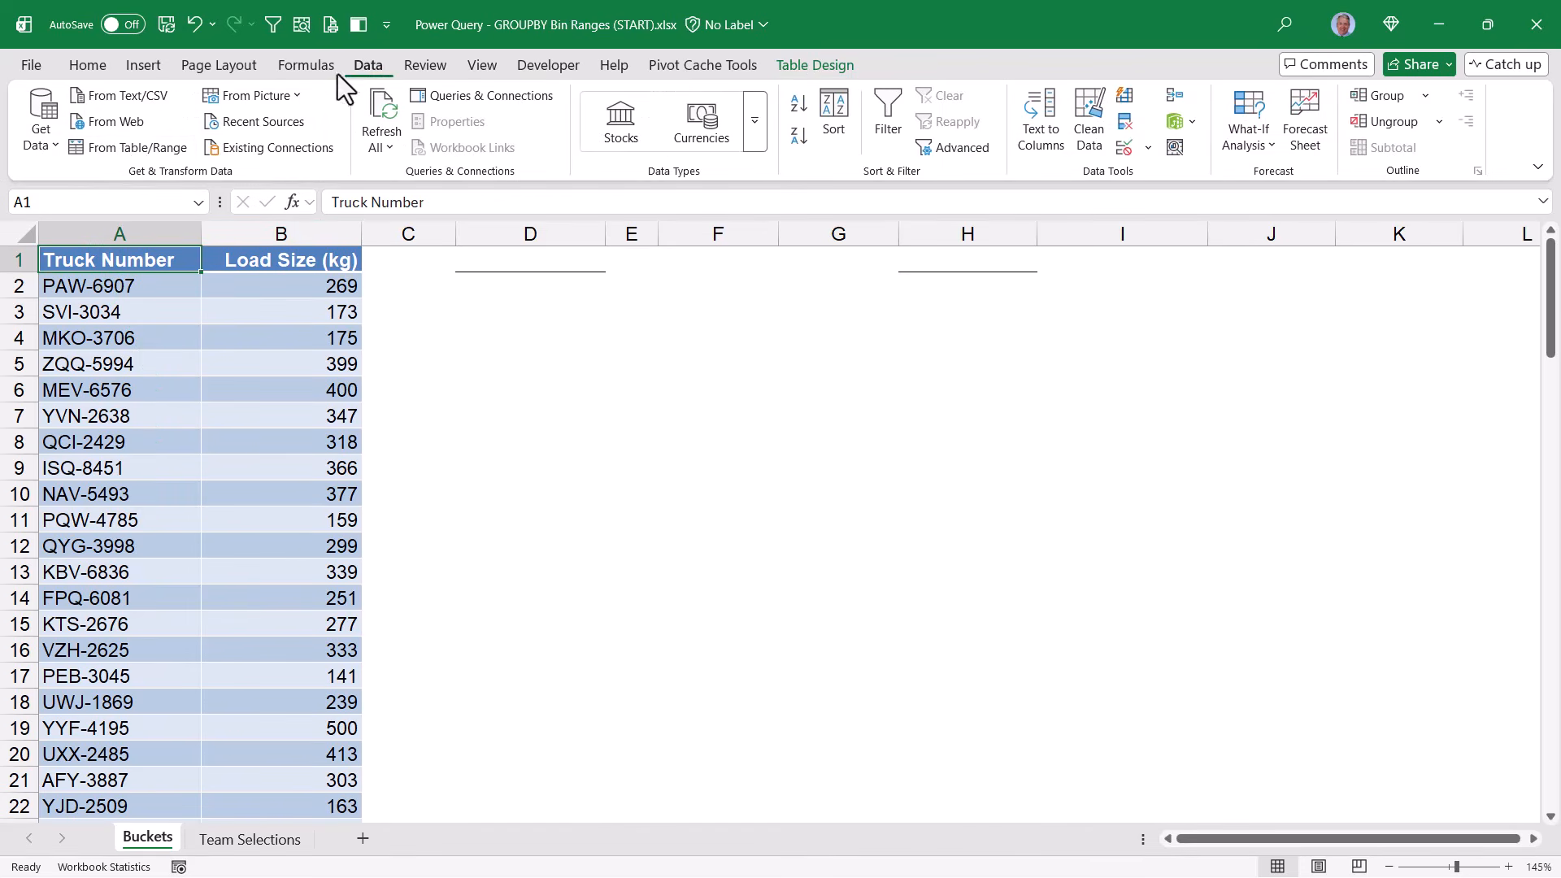
click(130, 149)
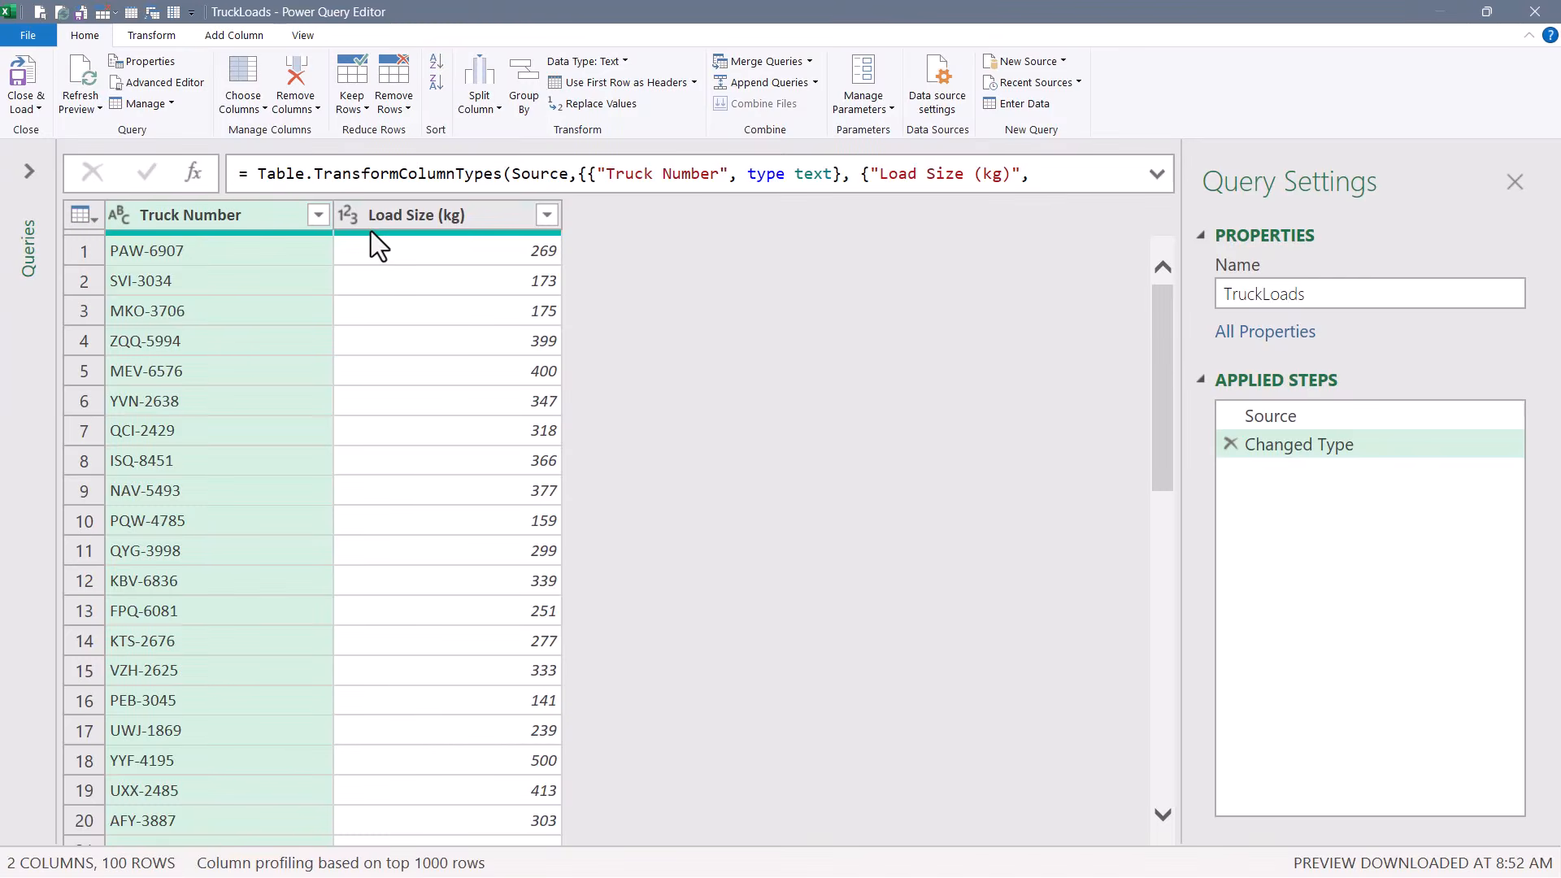
Rename the Load Size (kg) column to Size
double_click(445, 216)
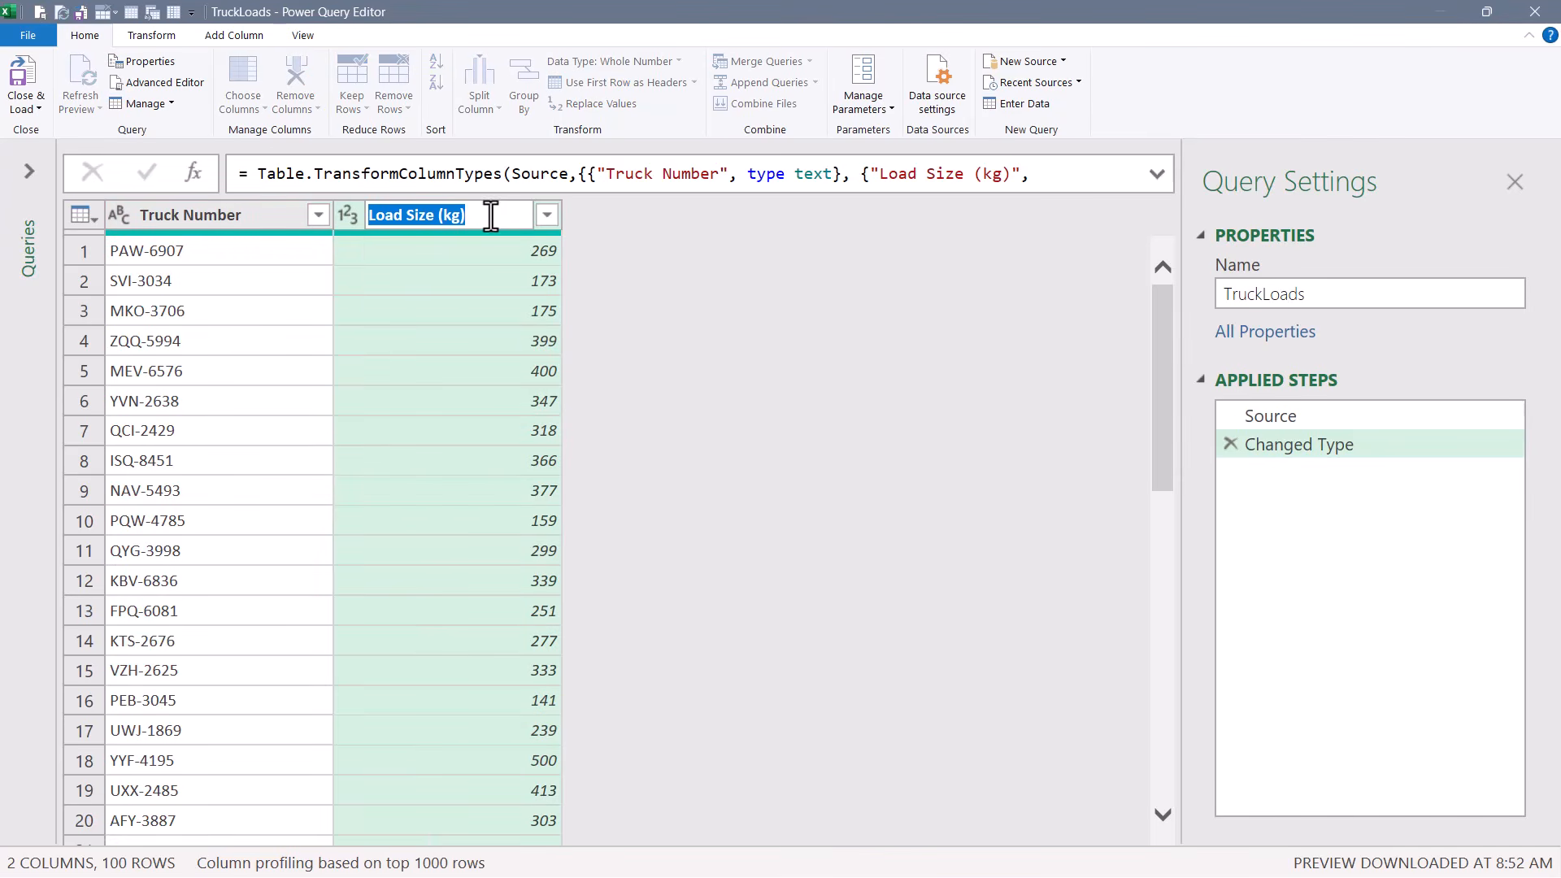
text(Size)
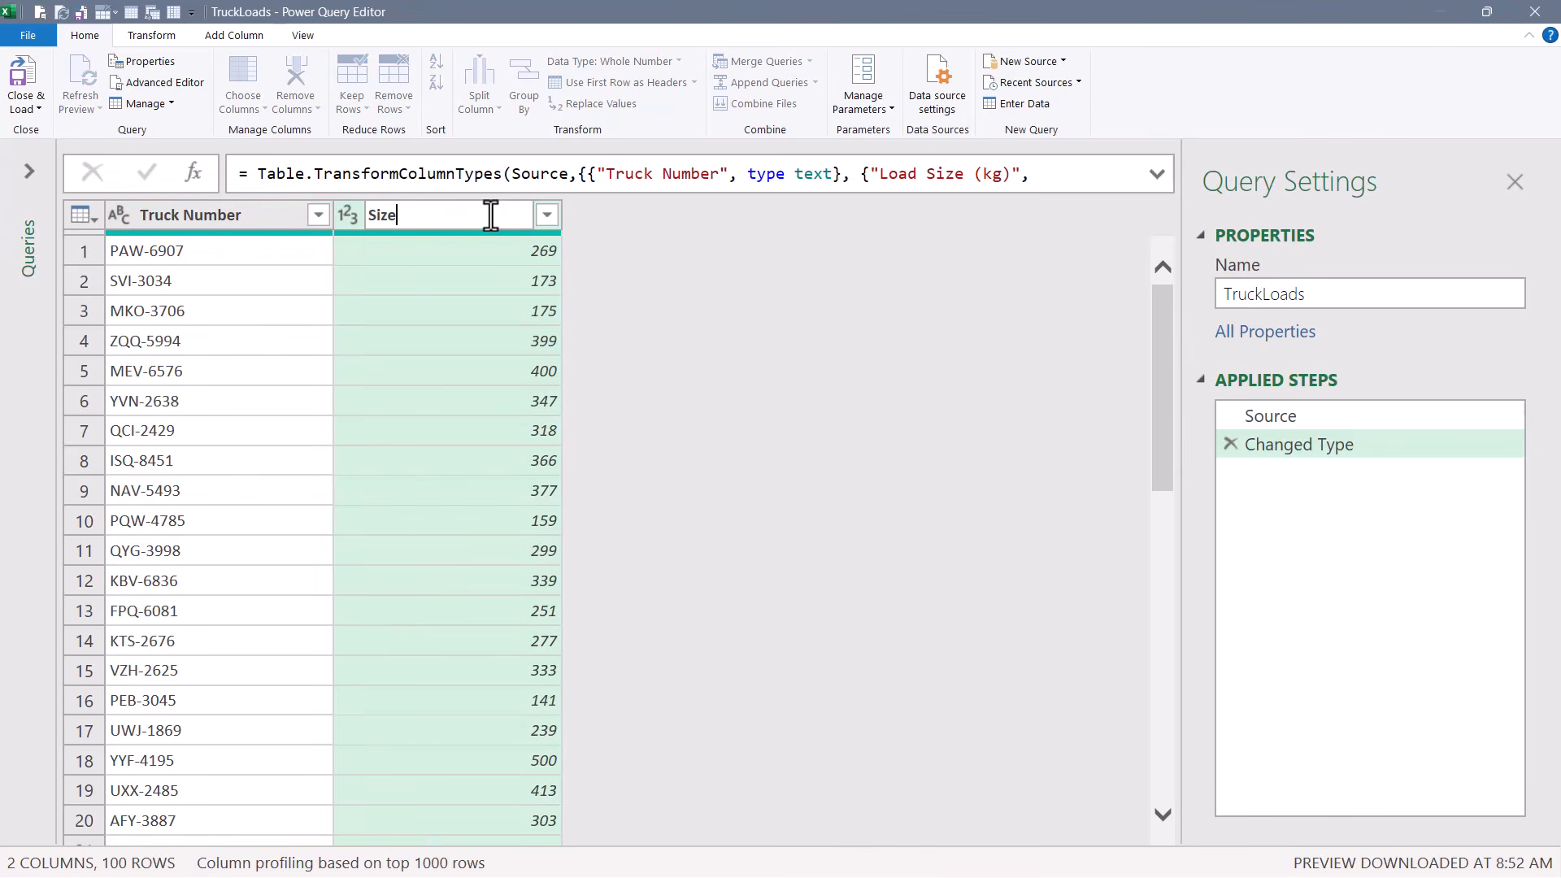
key(Return)
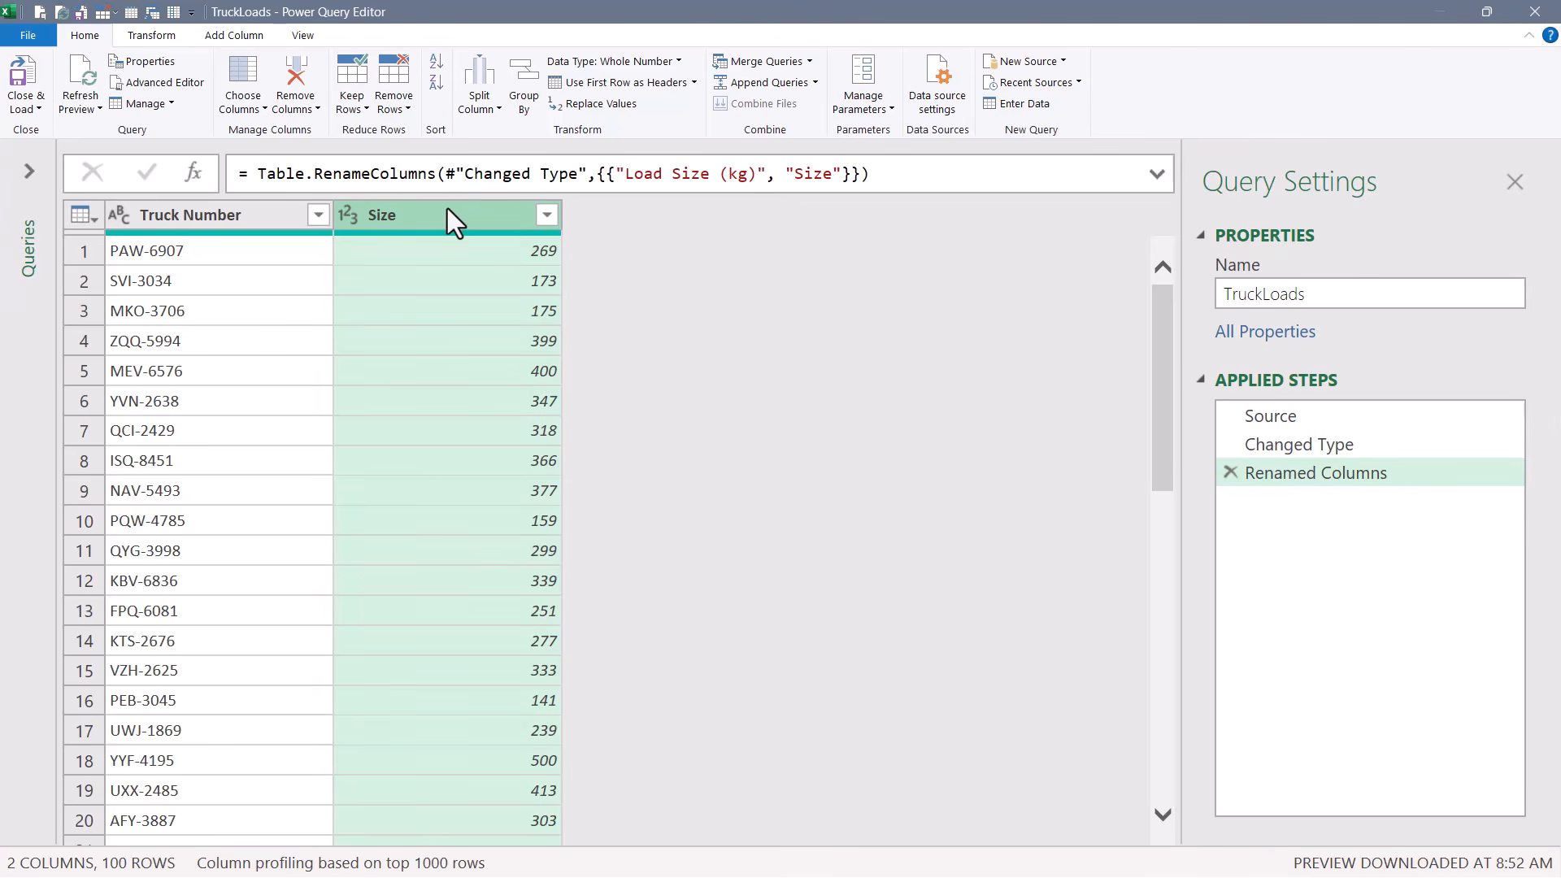
Add an index column starting from 0 to the TruckLoads query
click(231, 35)
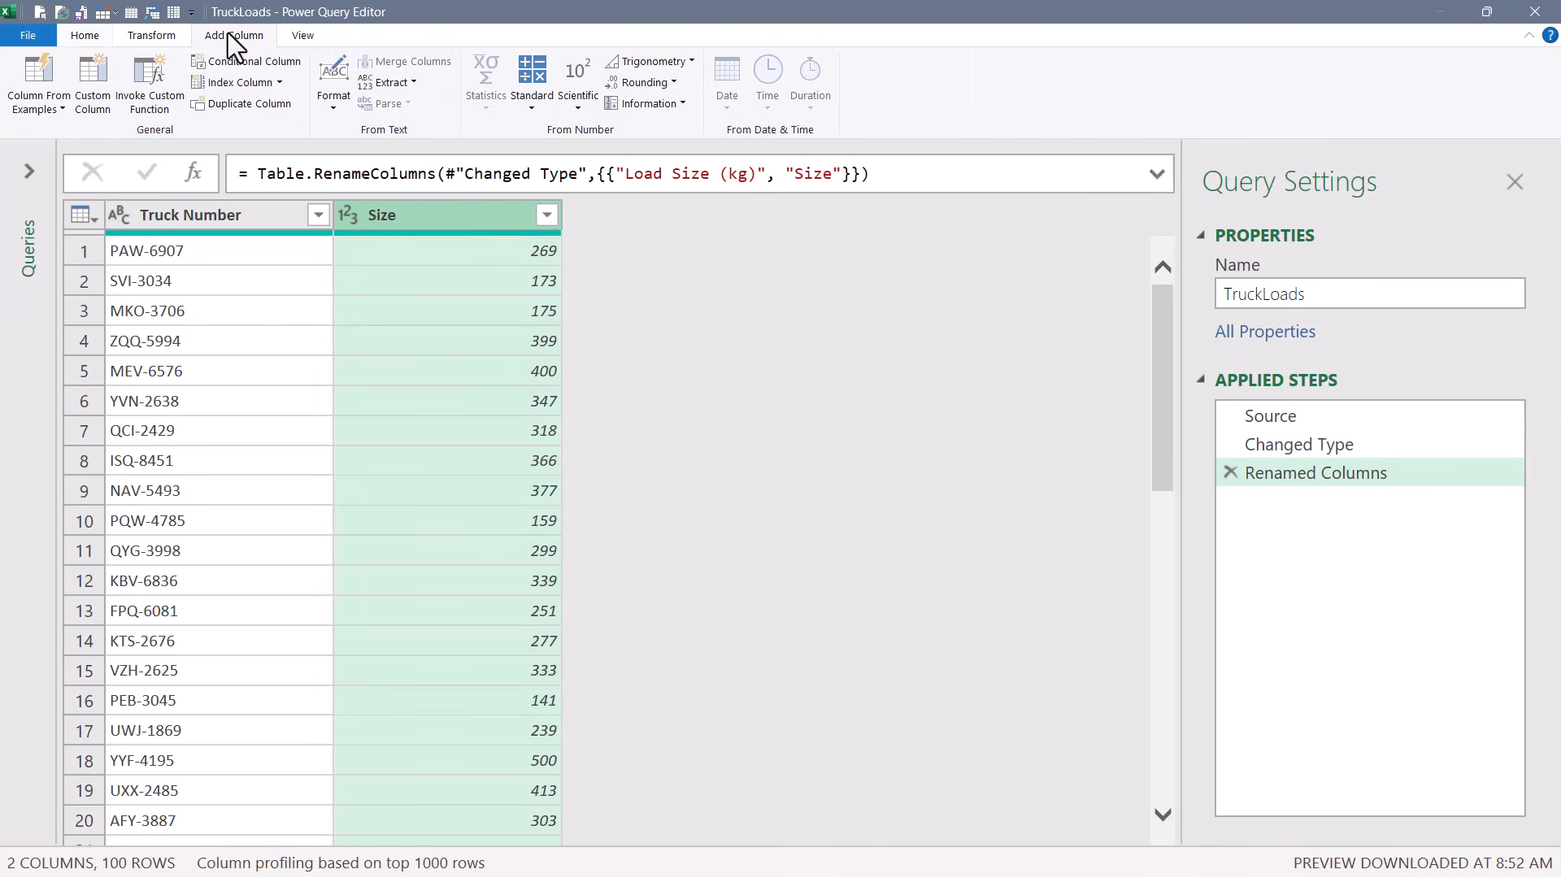
click(279, 82)
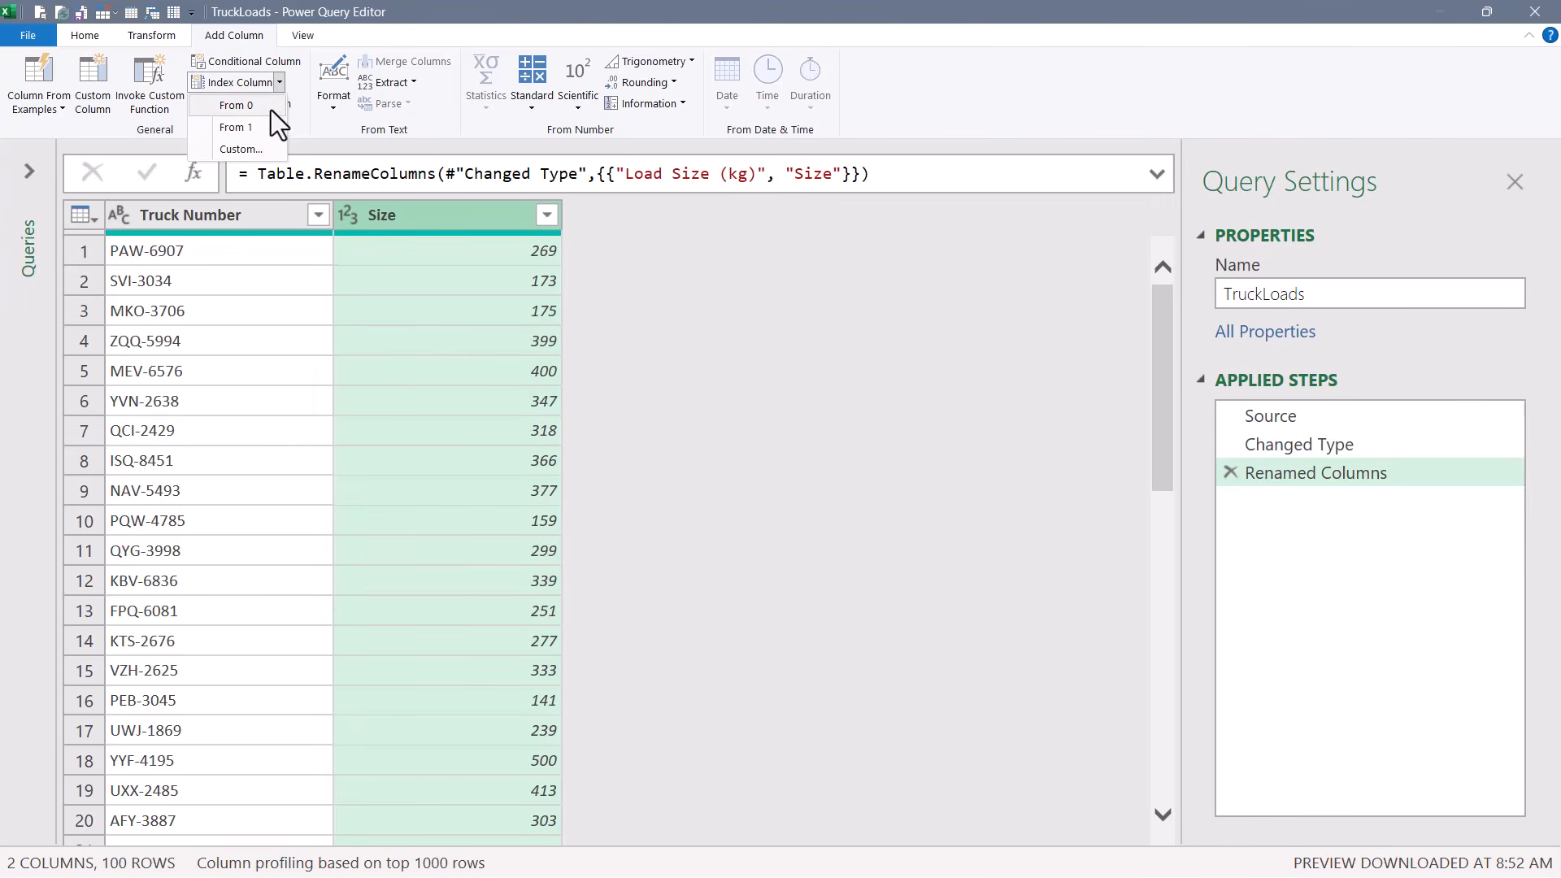
click(271, 107)
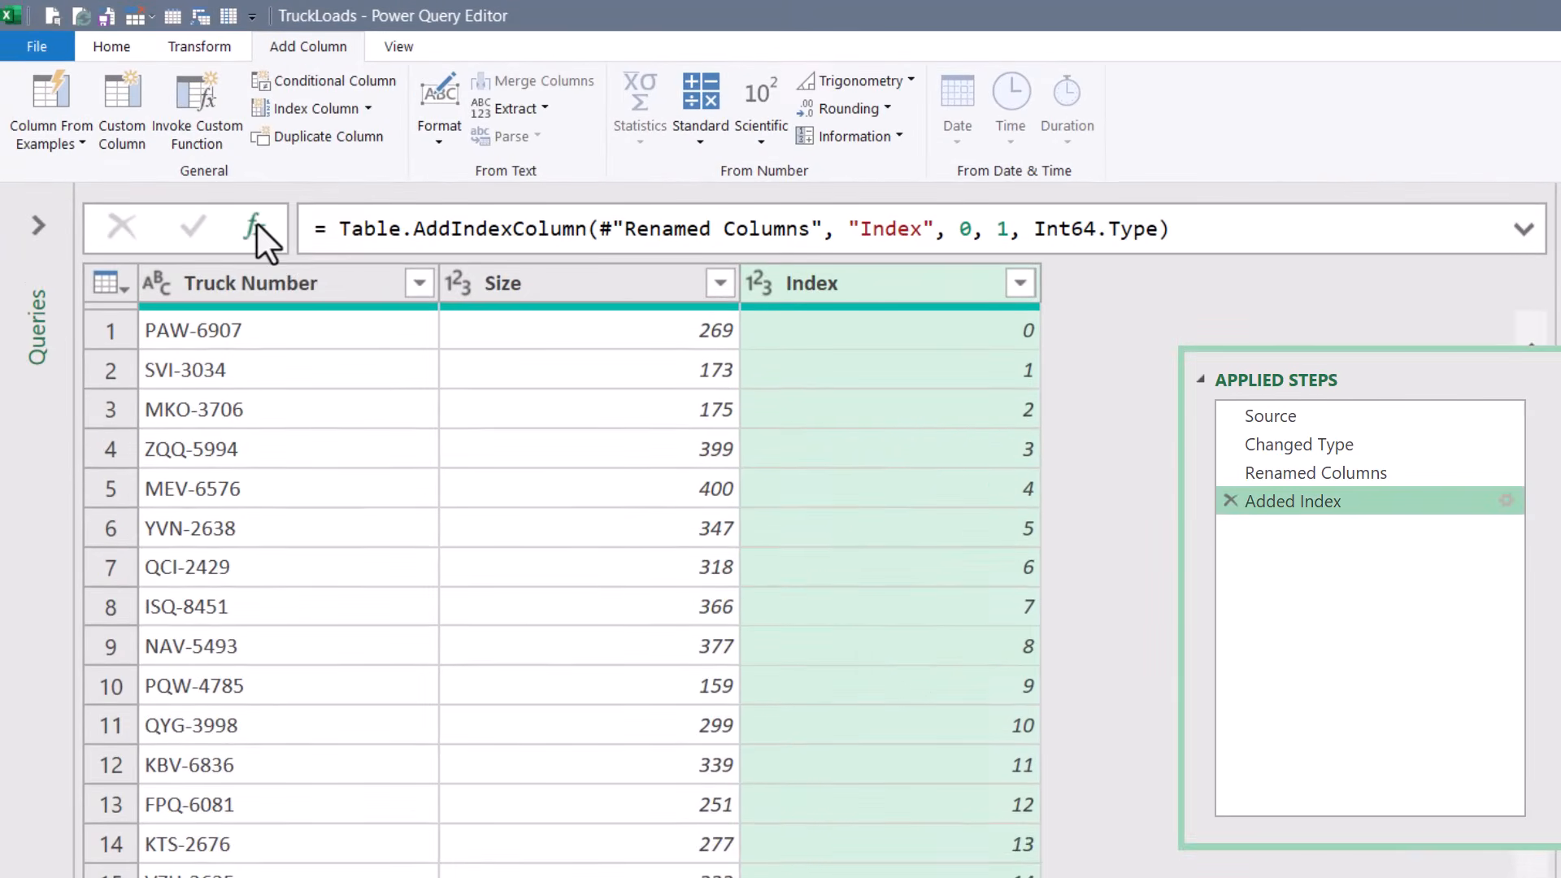
Add a custom query step that returns the Size column as a list with the formula = #"Added Index"[Size]
click(257, 223)
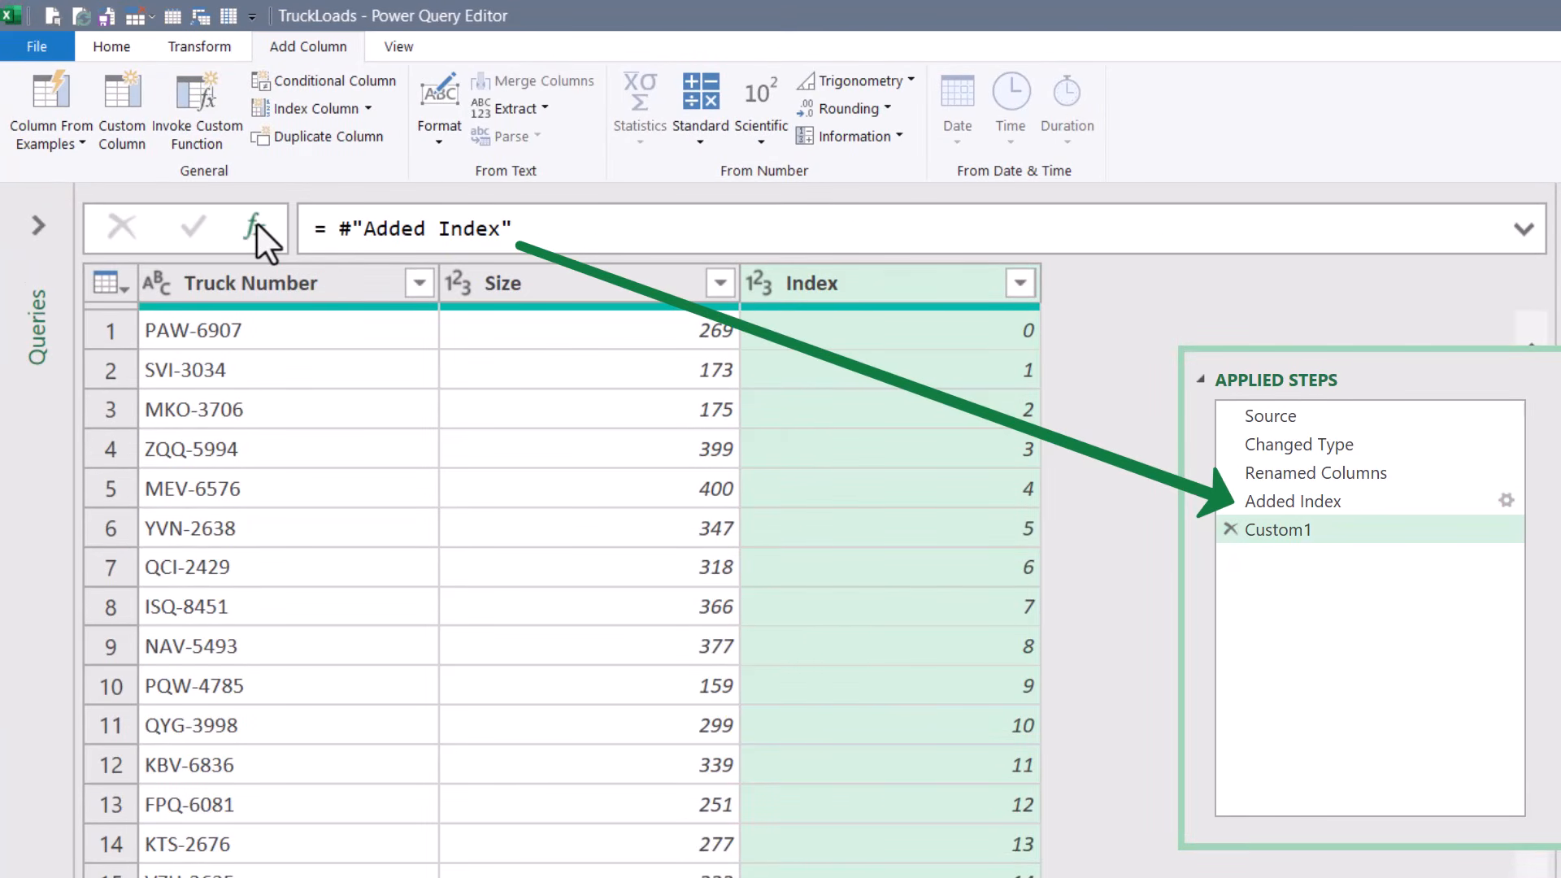
click(599, 233)
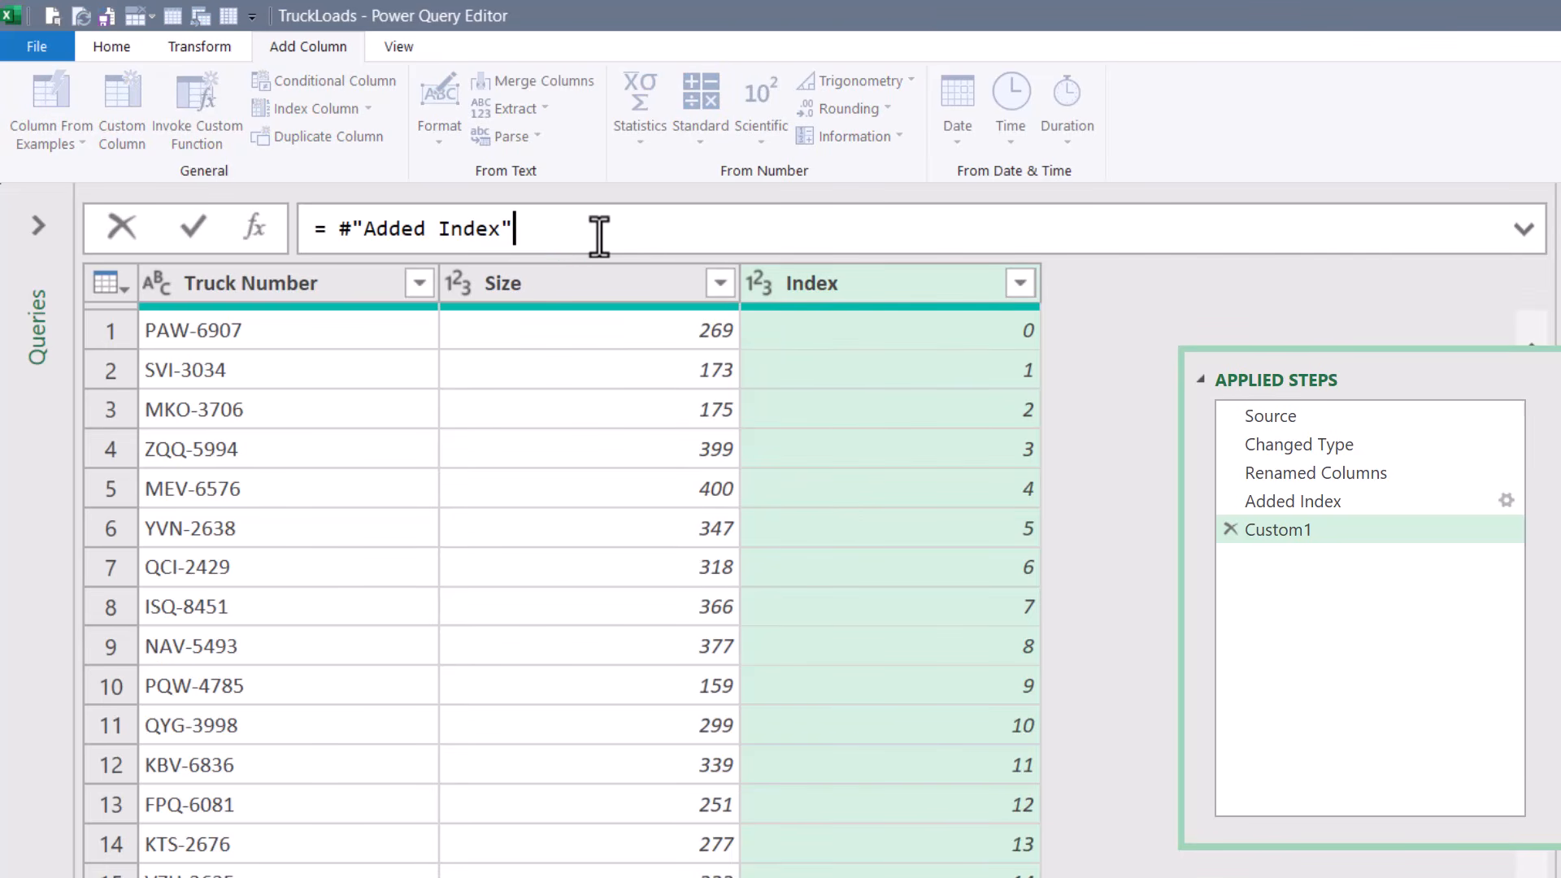
text([Size])
key(Return)
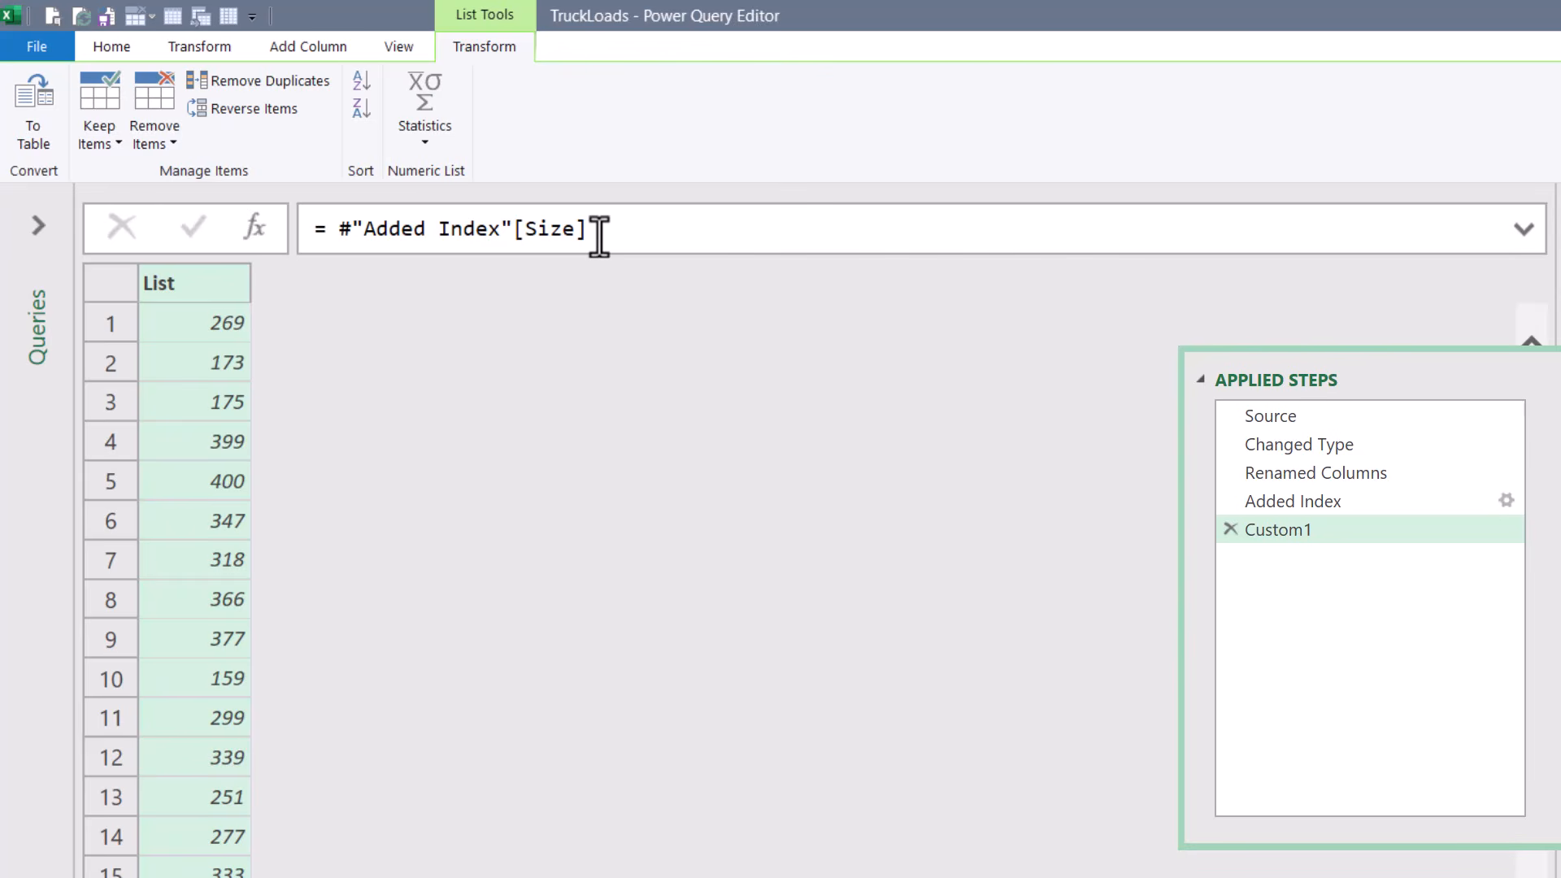
Wrap the custom step's formula in List.Range with offset 0 and count 1, giving = List.Range(#"Added Index"[Size],0,1)
click(338, 228)
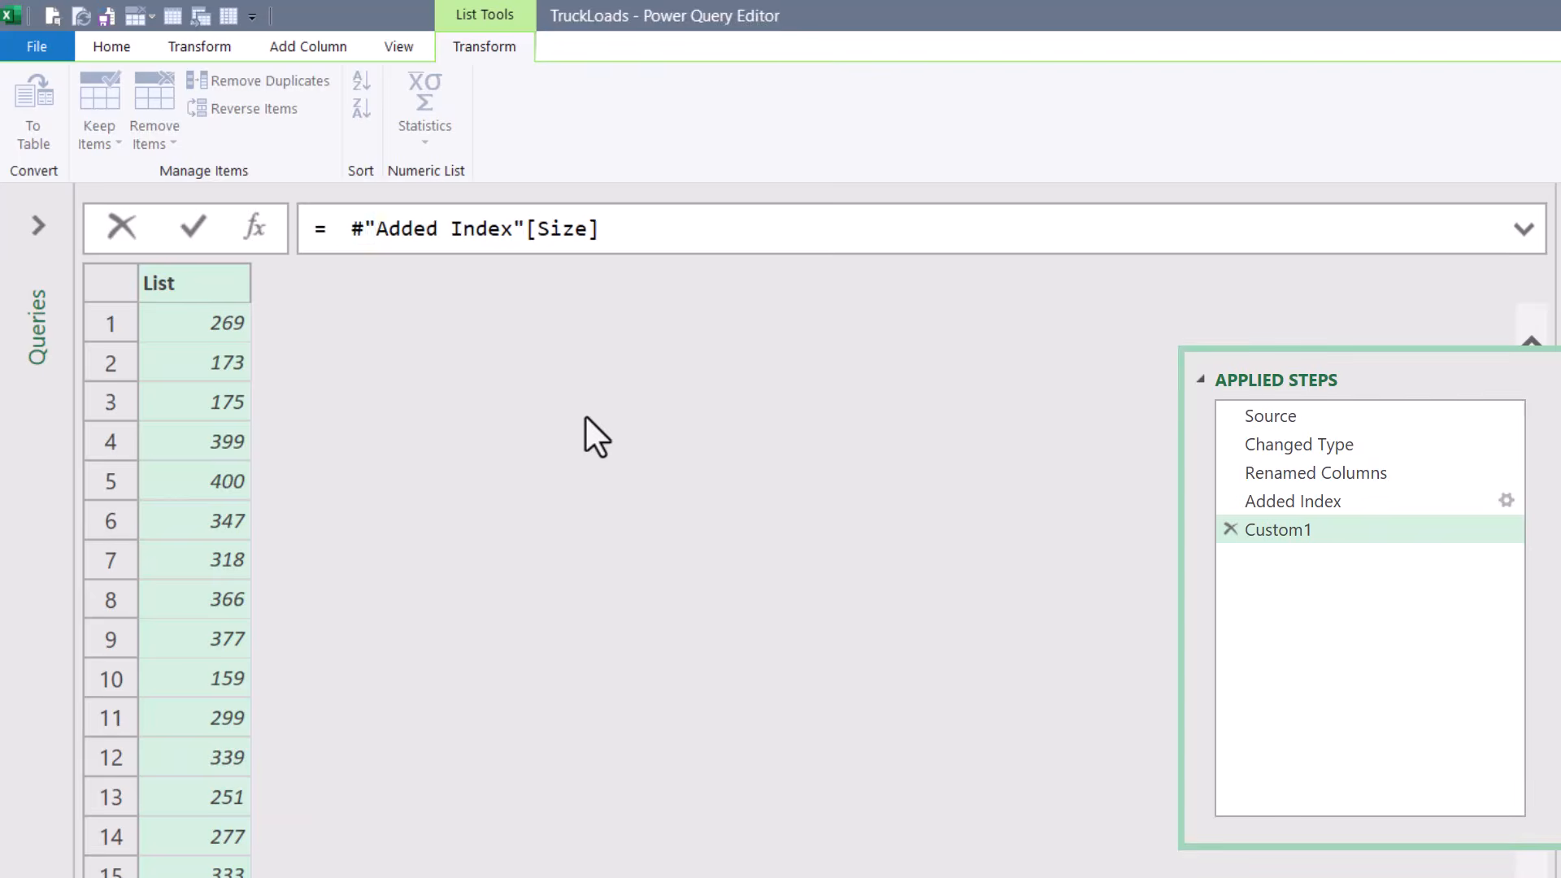
text(List.R)
key(Down)
key(Tab)
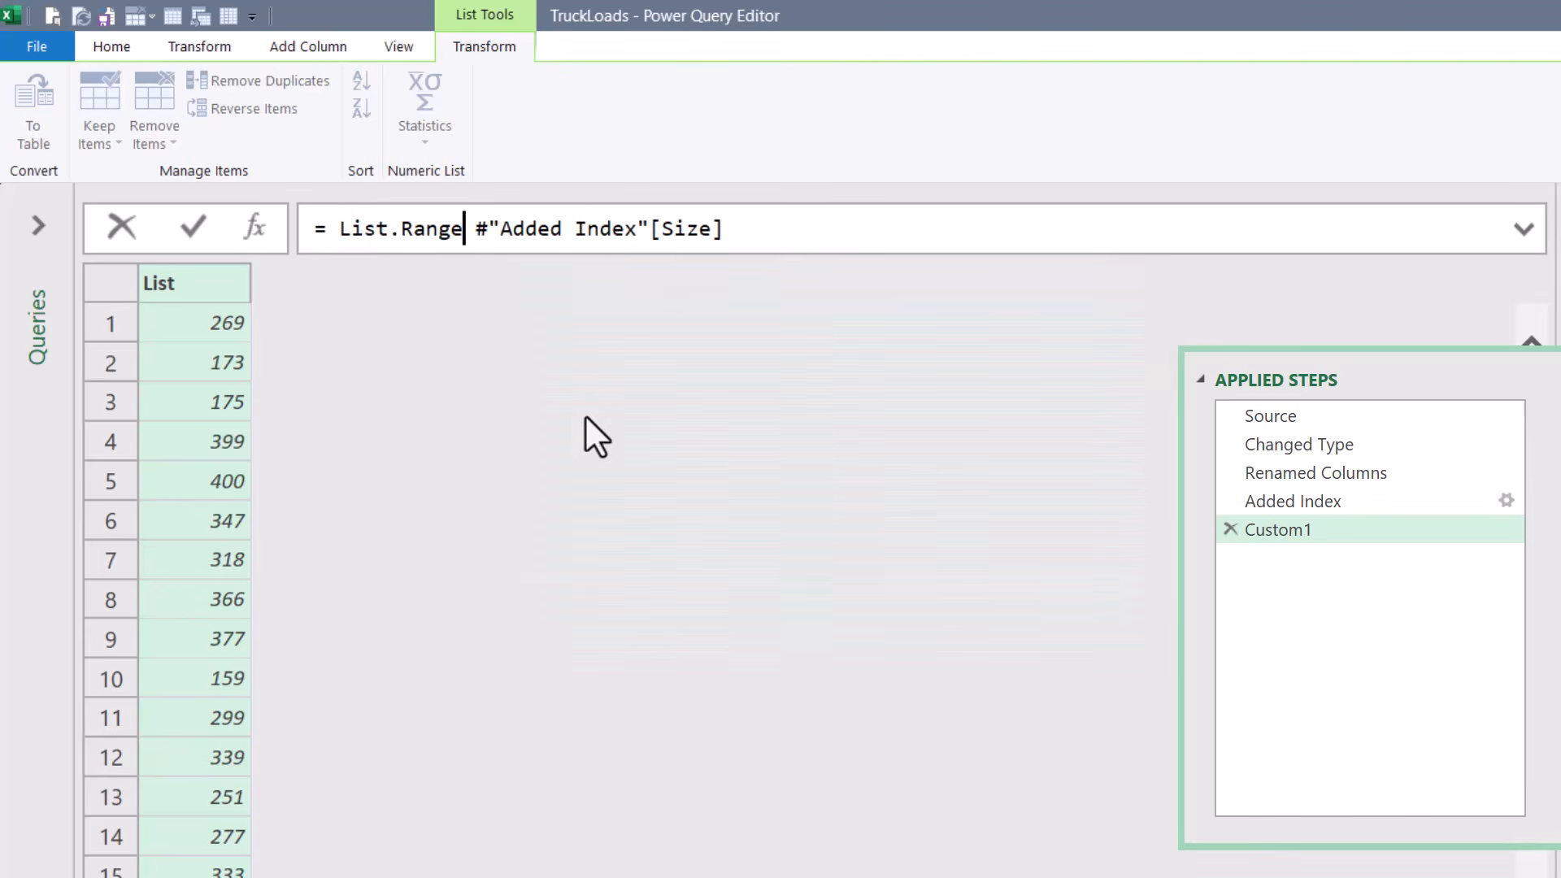
key(Delete)
text(()
key(End)
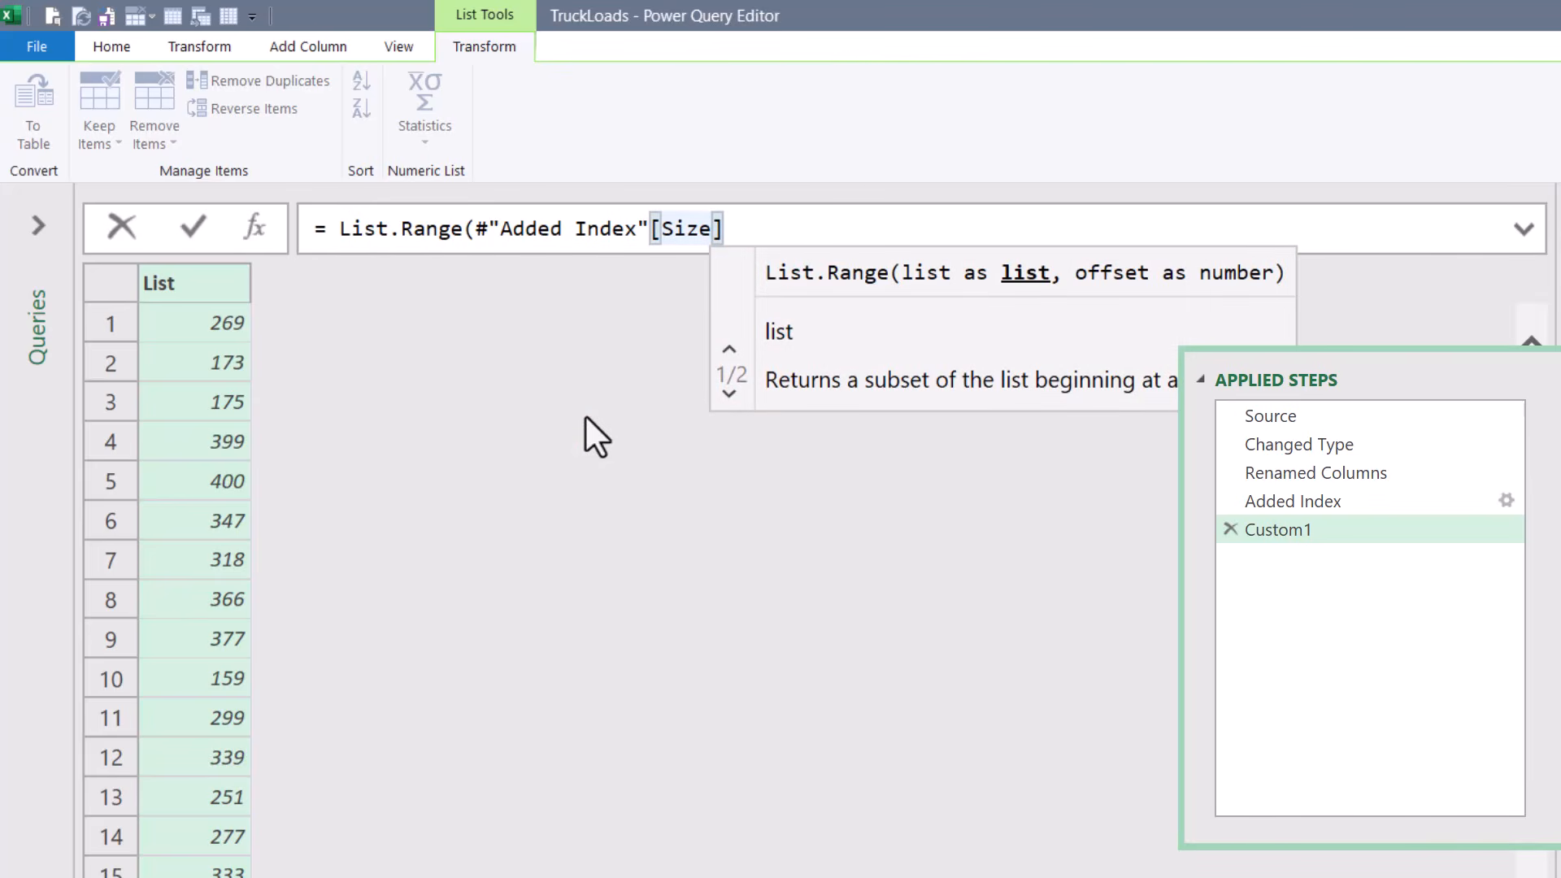
text(,)
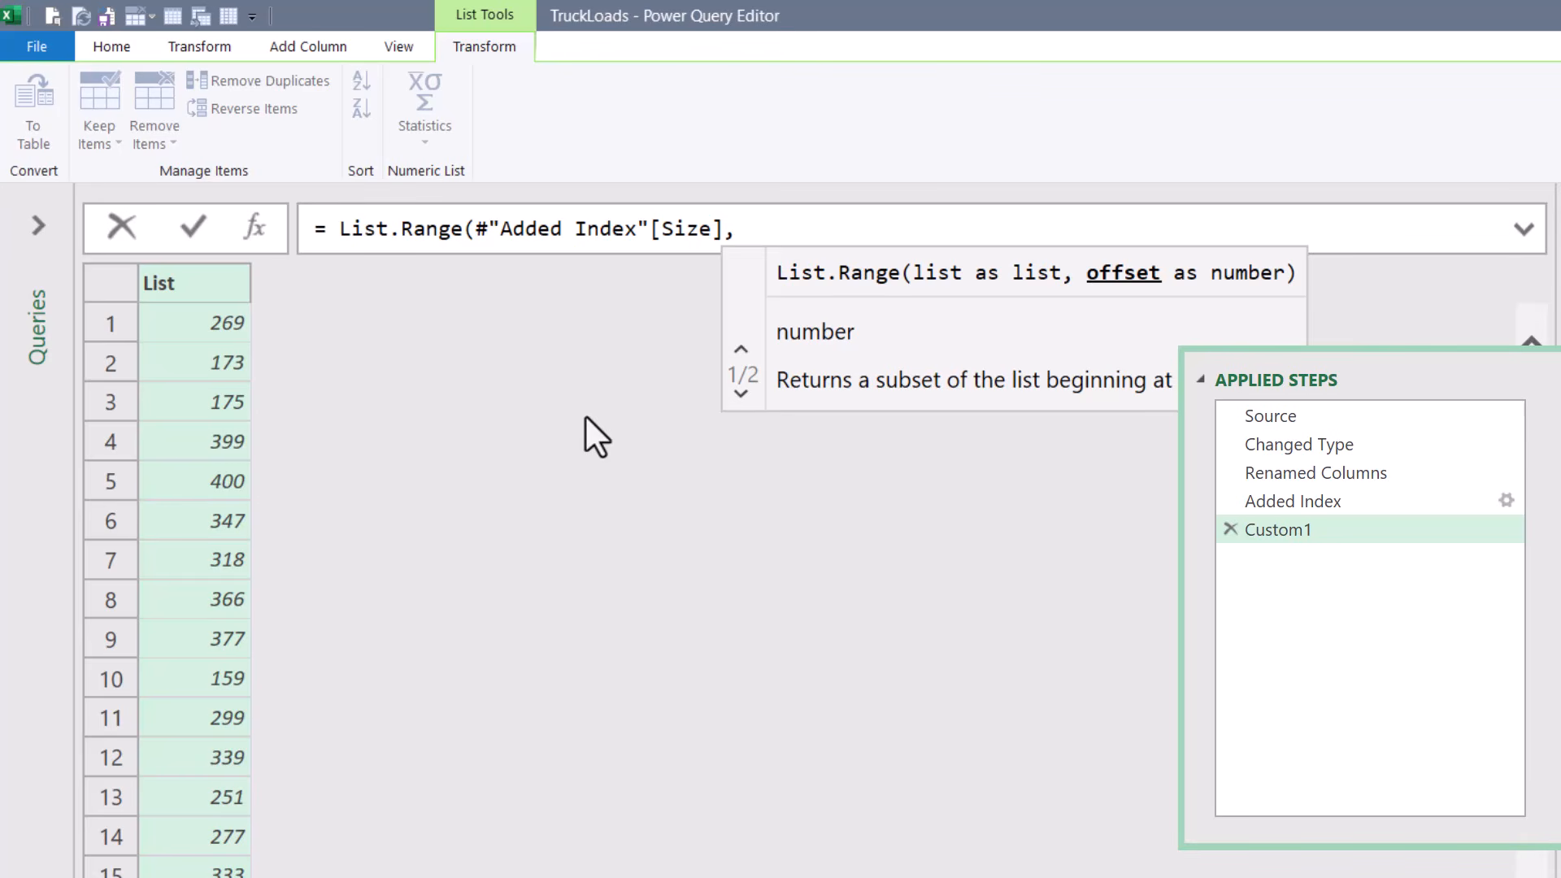
text(0)
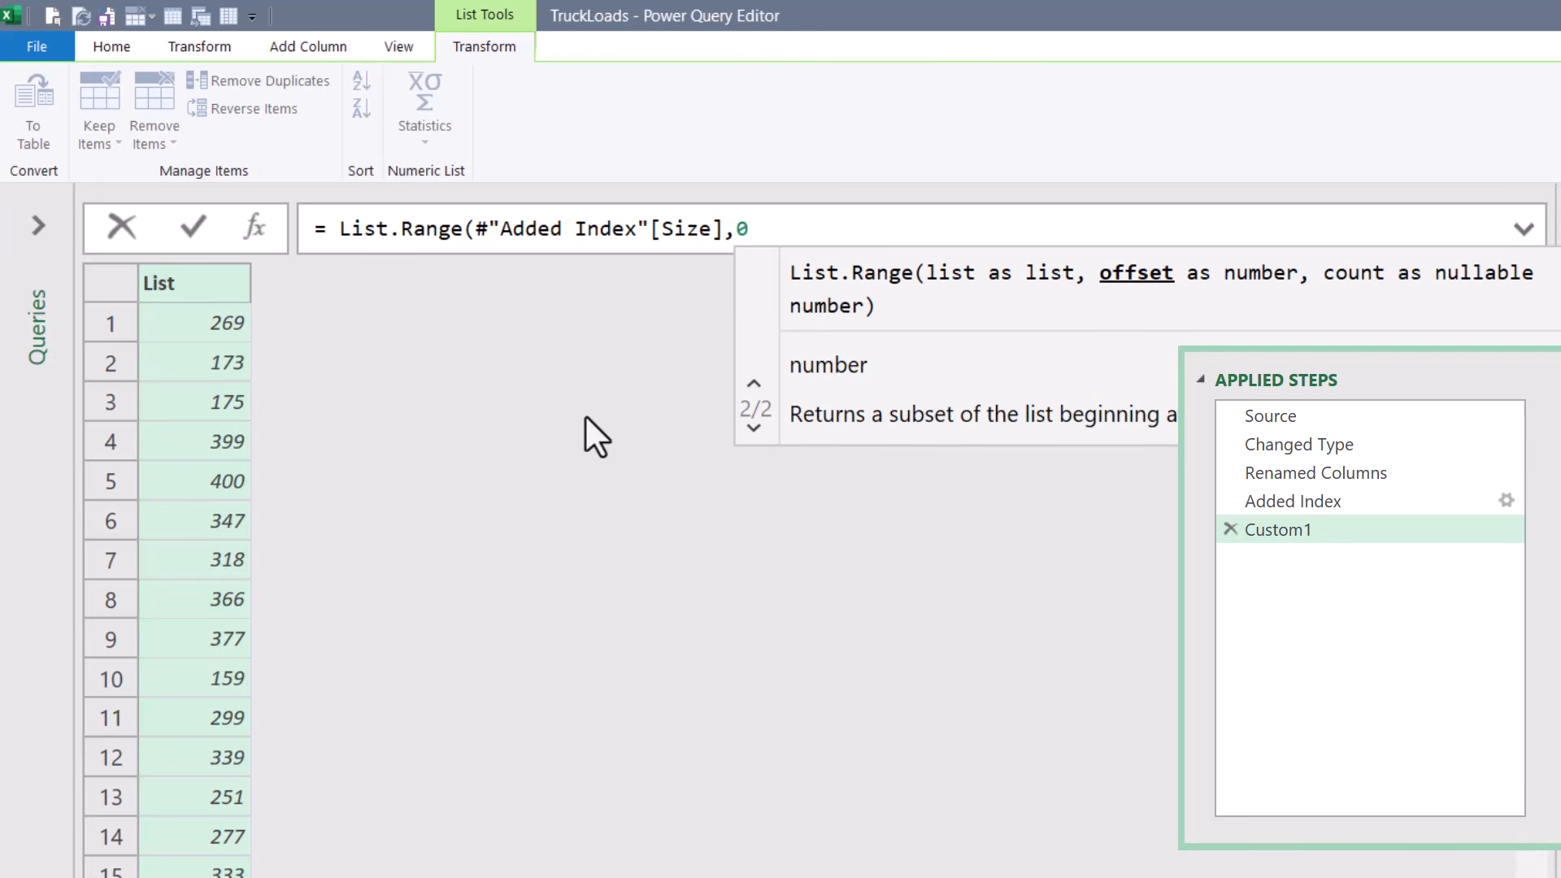
text(,)
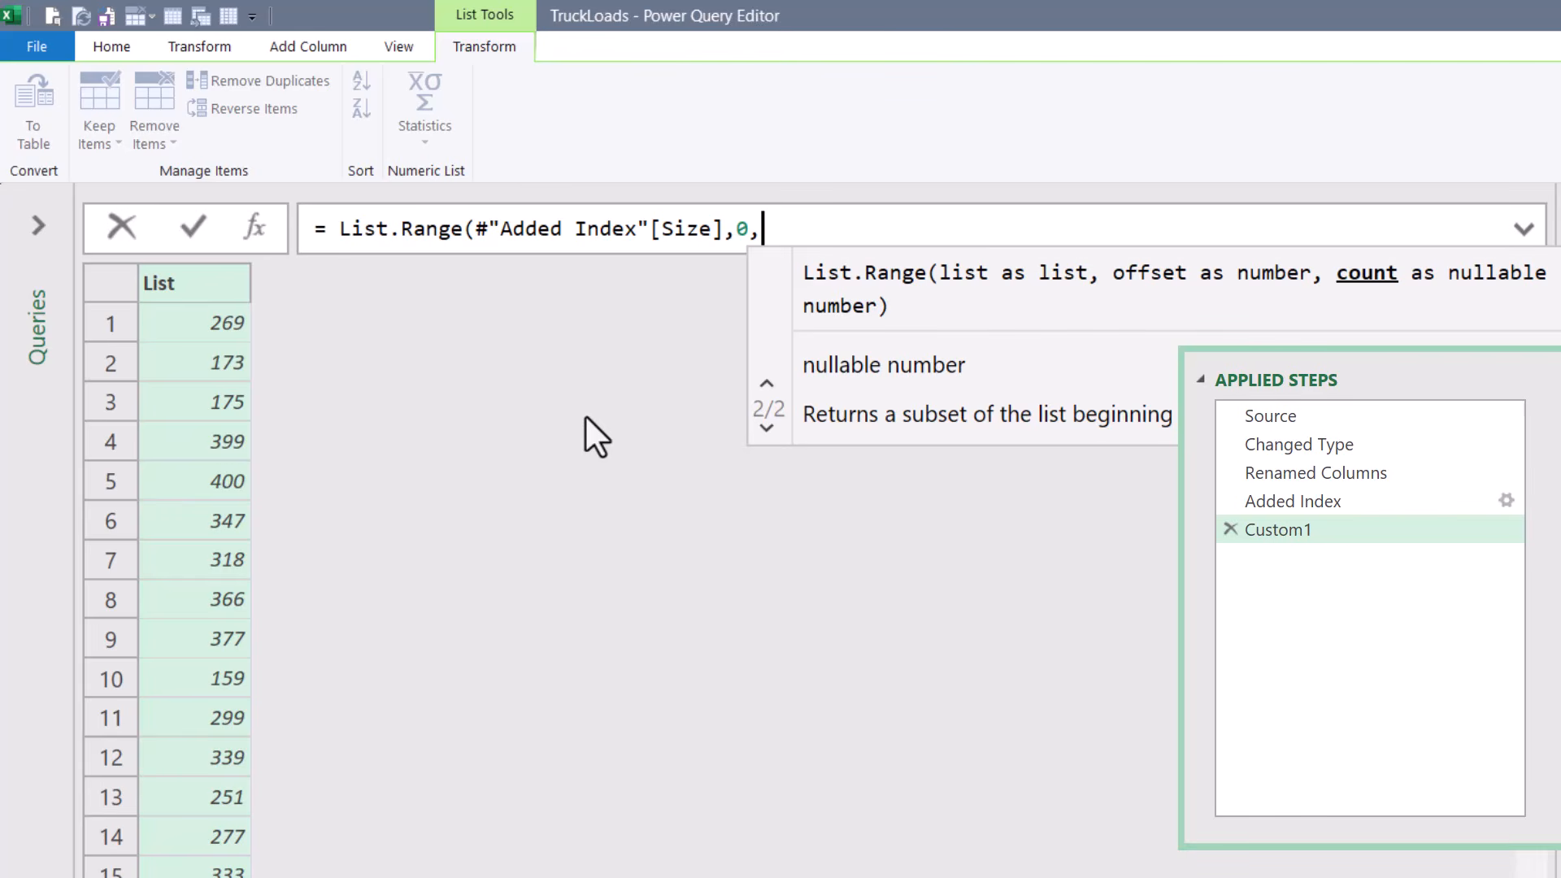
text(1)
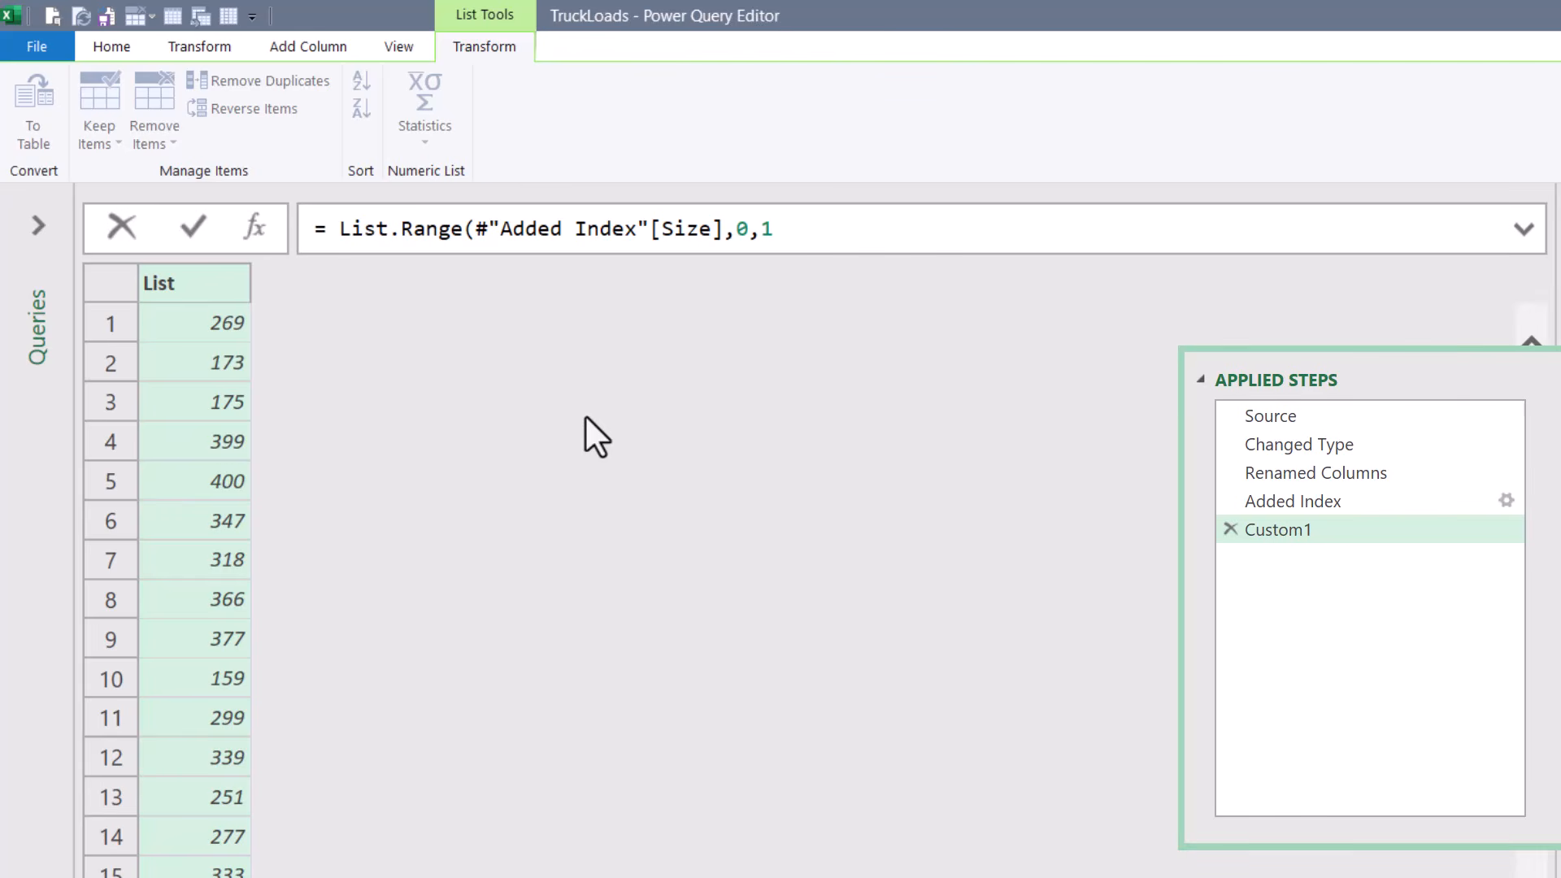
text())
key(Return)
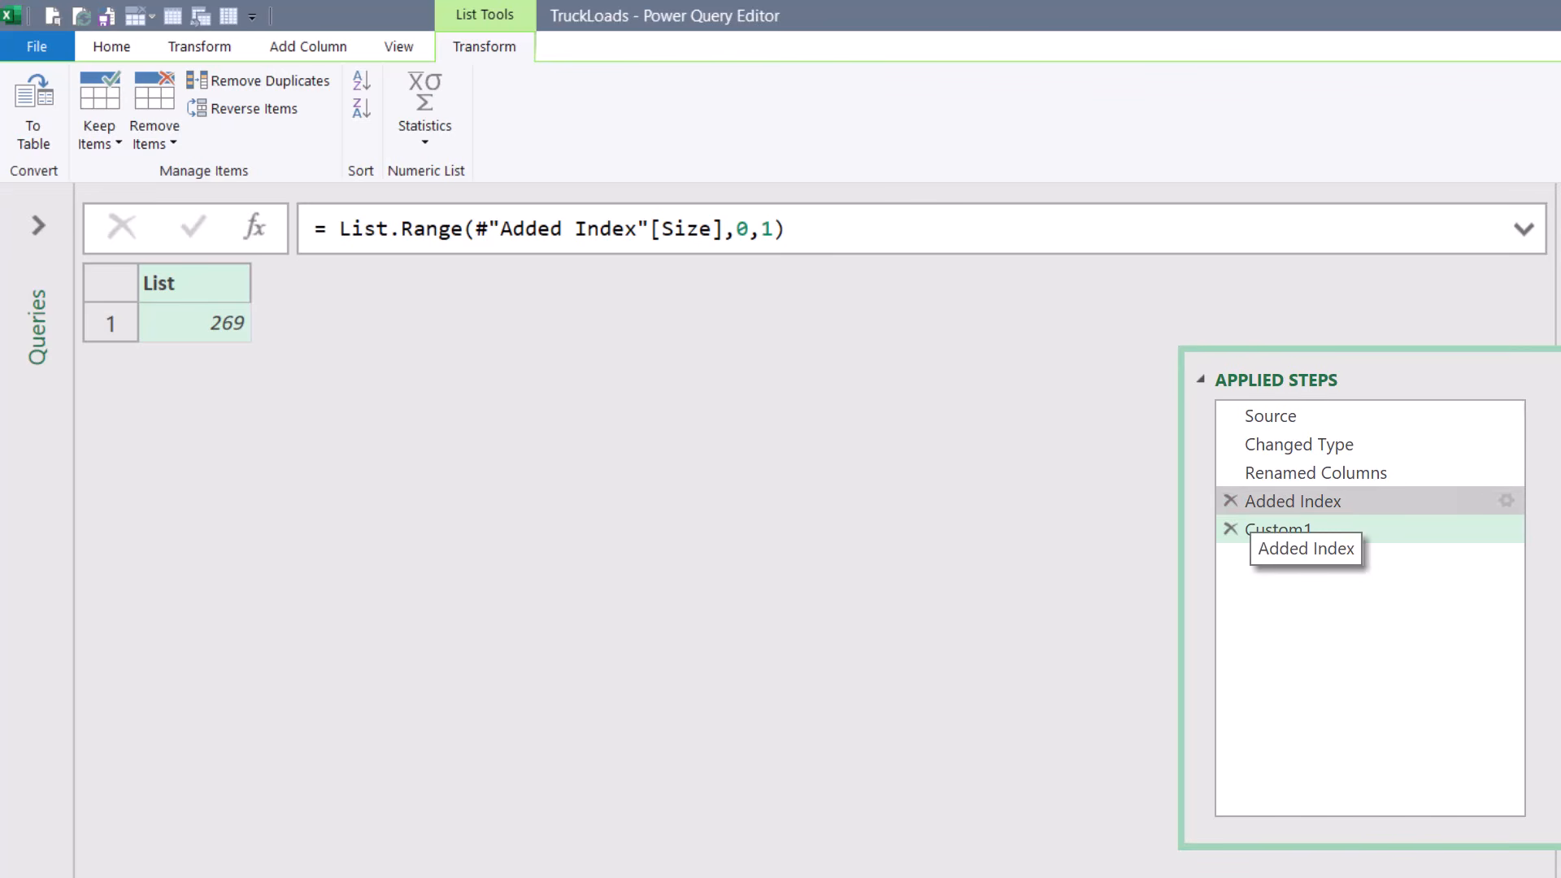
Set the List.Range count to 5 in the custom step so it returns the first five Size values
click(1268, 502)
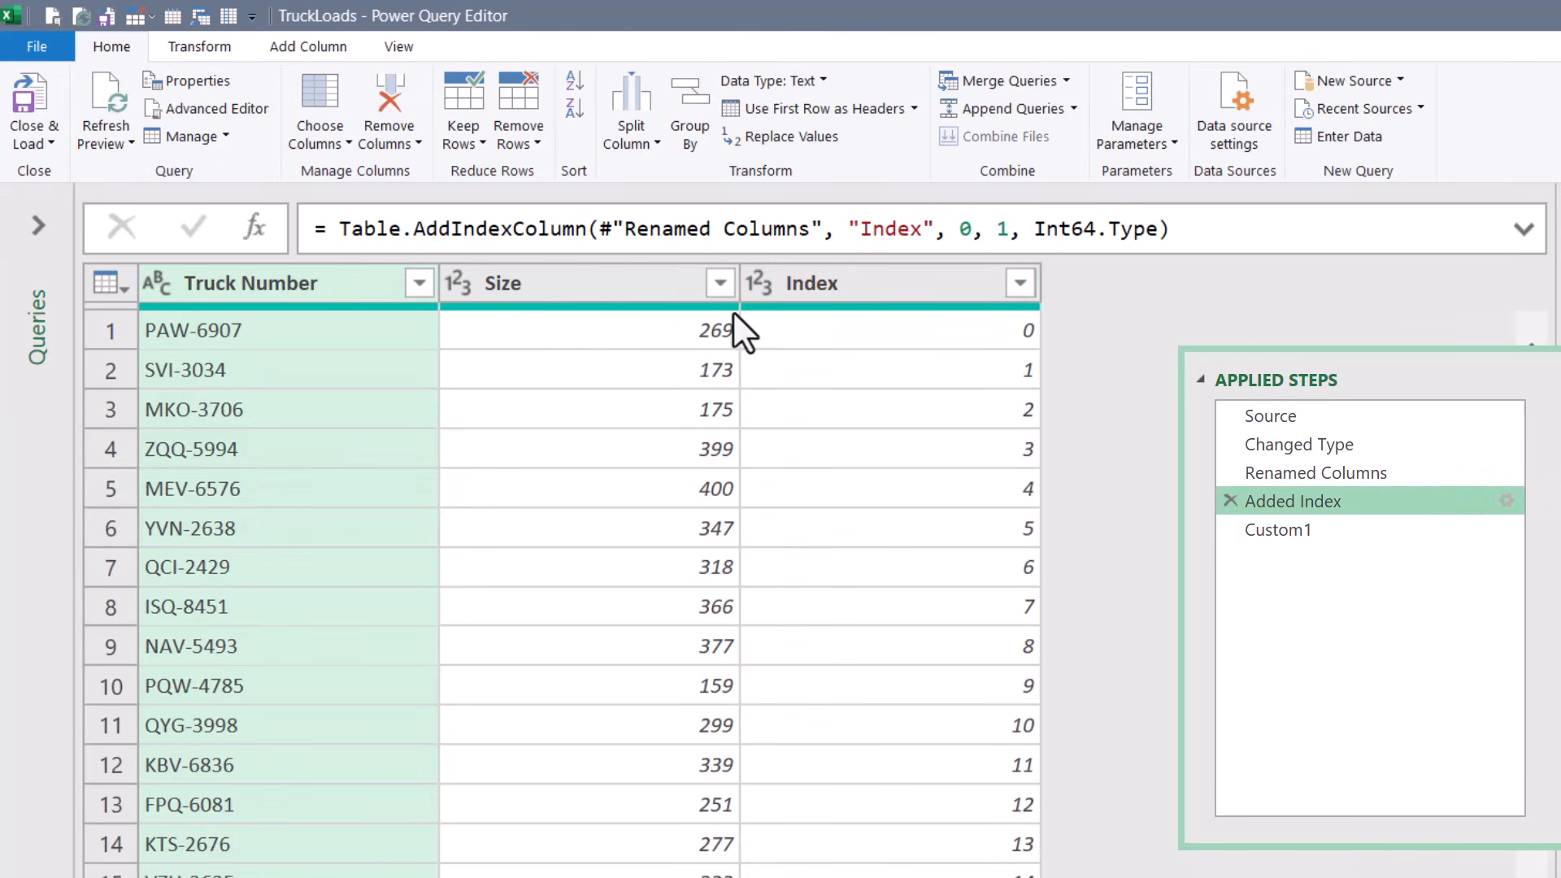
click(1319, 530)
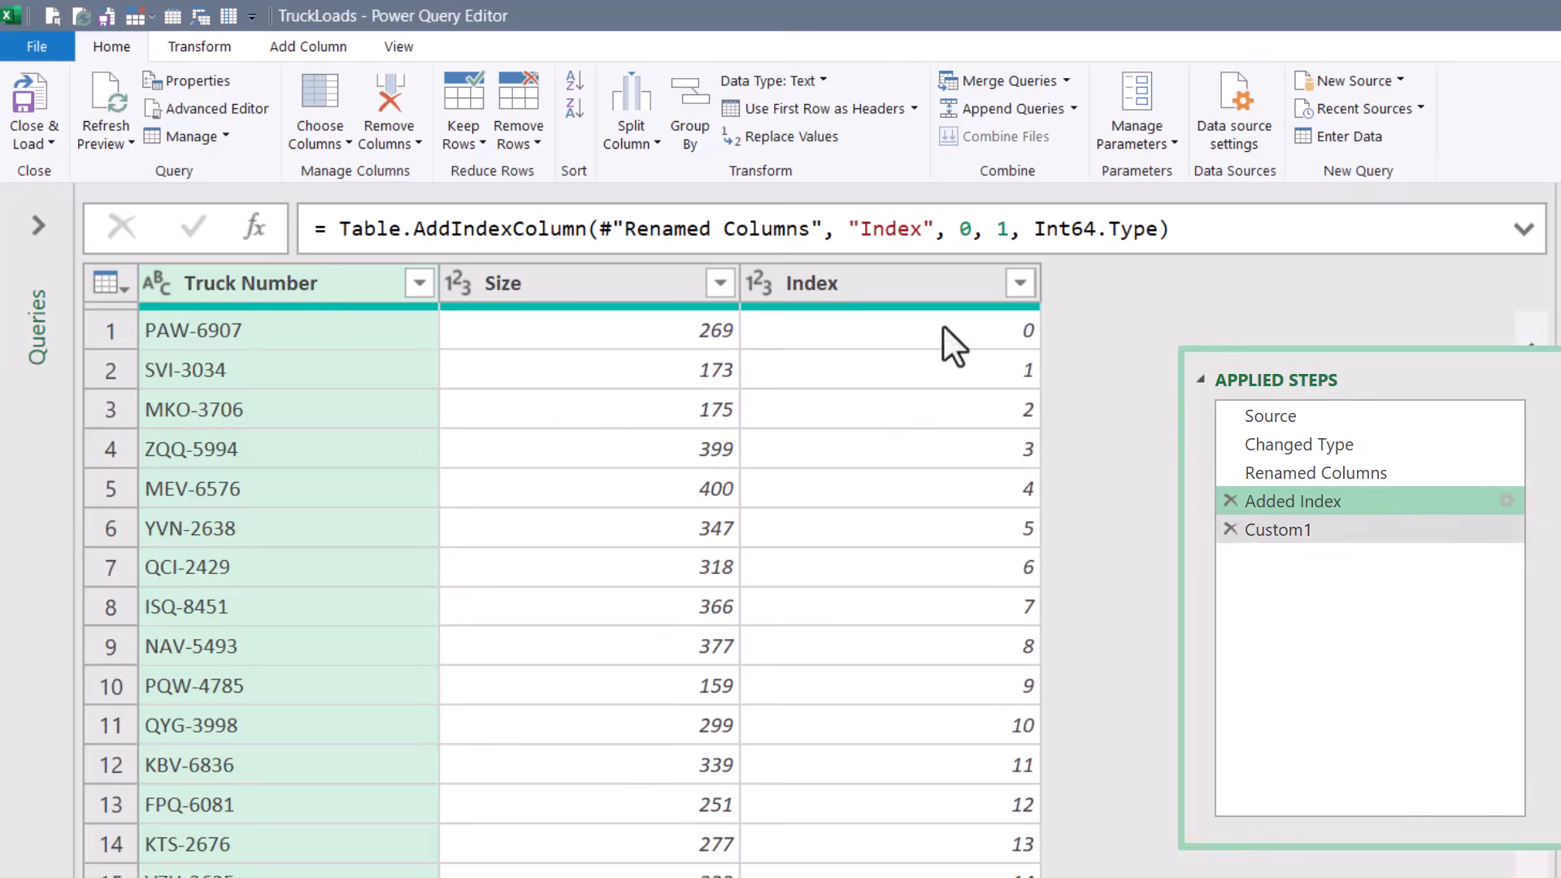
drag(763, 231, 776, 232)
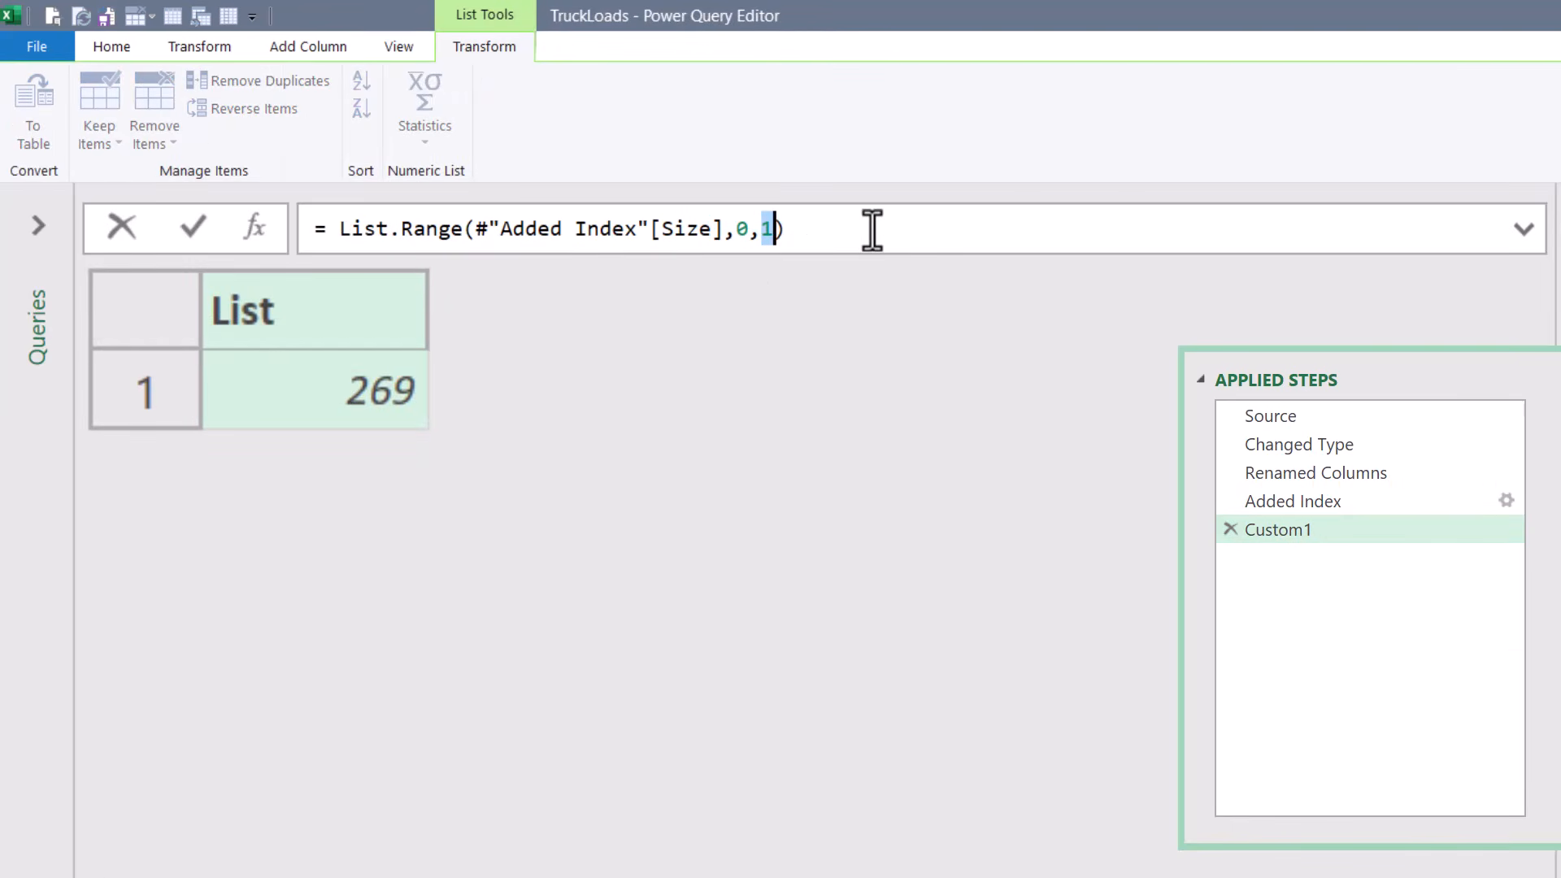
text(5)
key(Return)
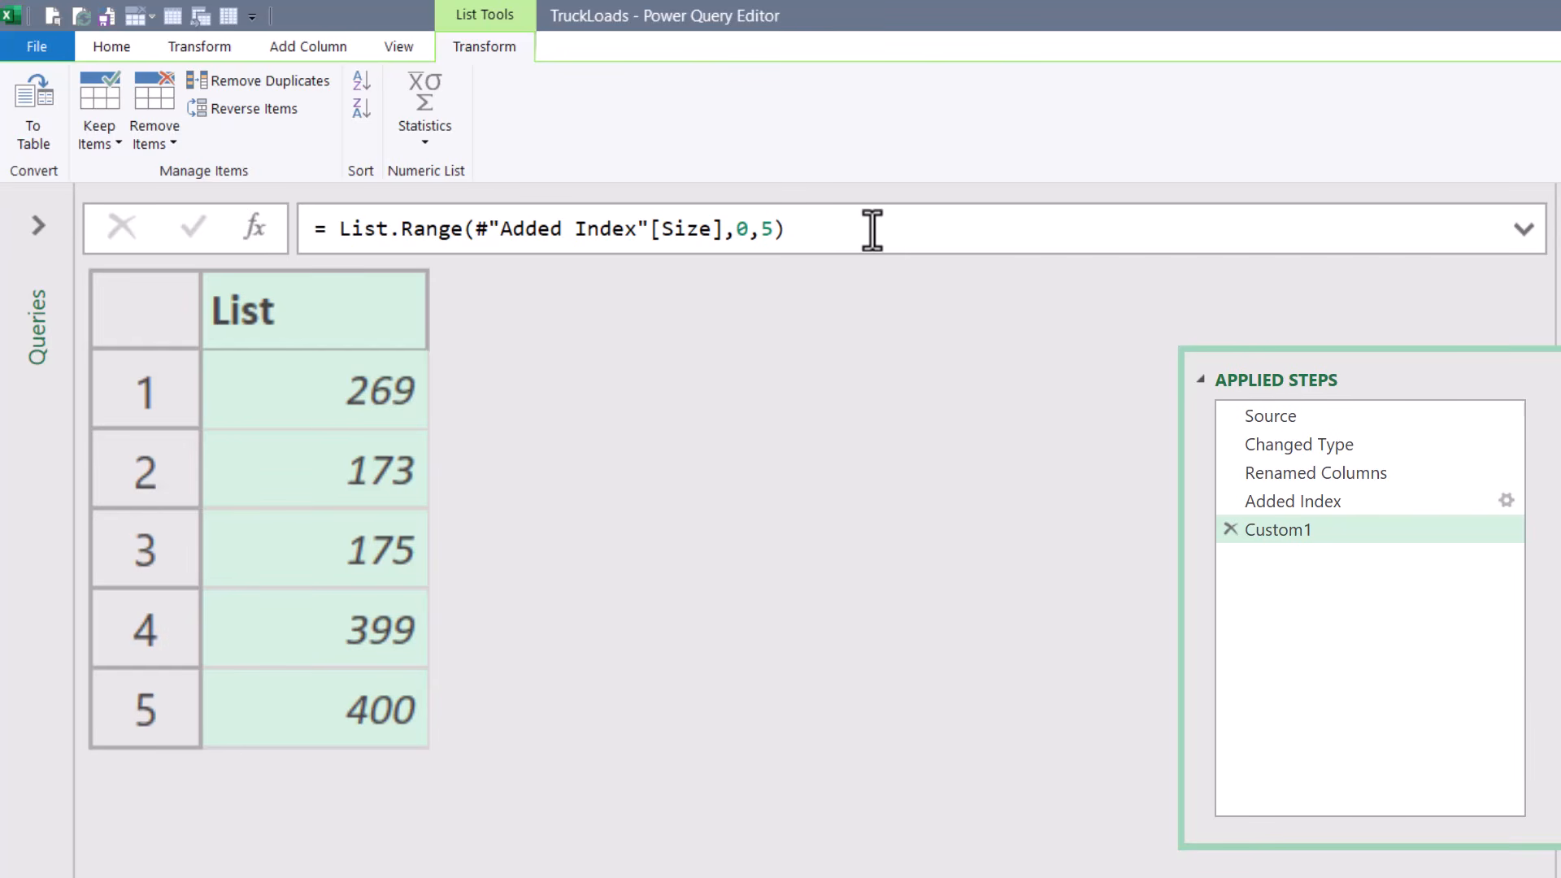
Wrap the custom step's List.Range expression in List.Sum to total the returned Size values
click(339, 230)
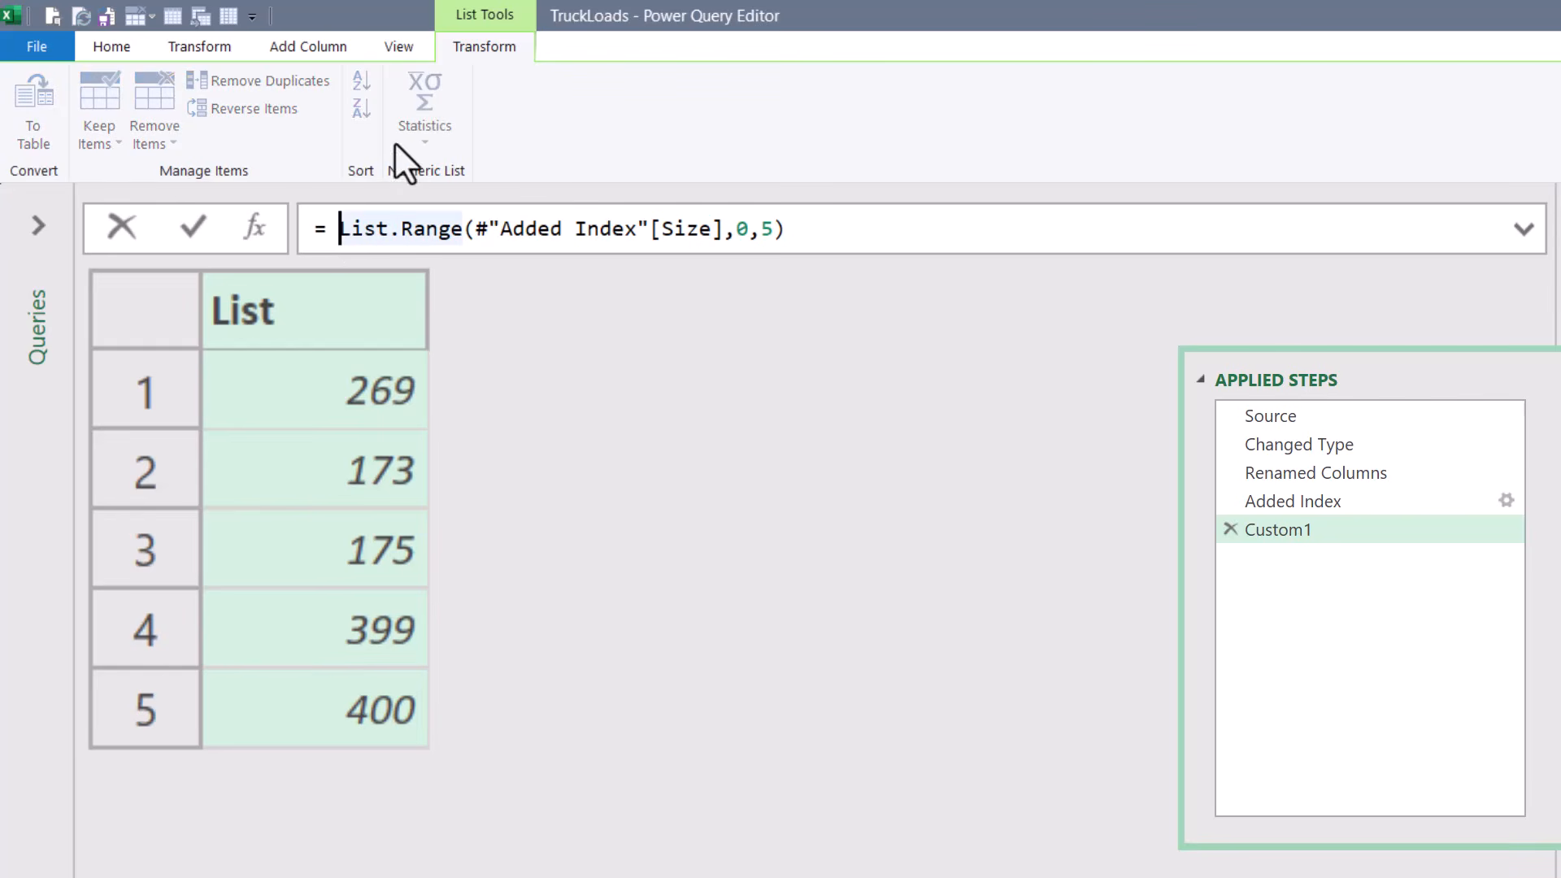
text(list)
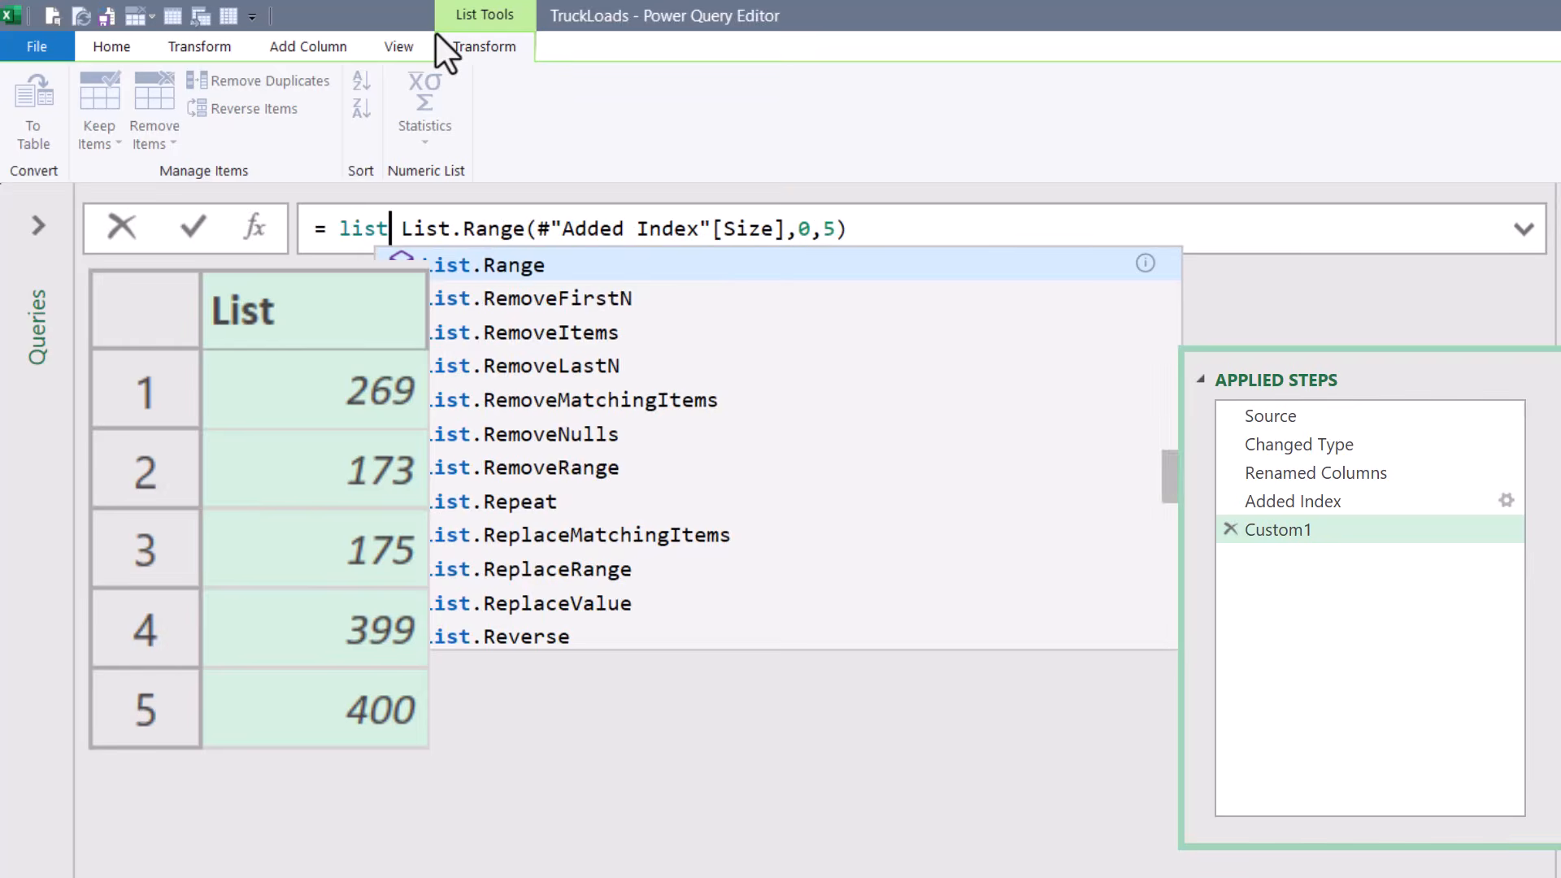
text(su)
key(Tab)
text(()
key(End)
text())
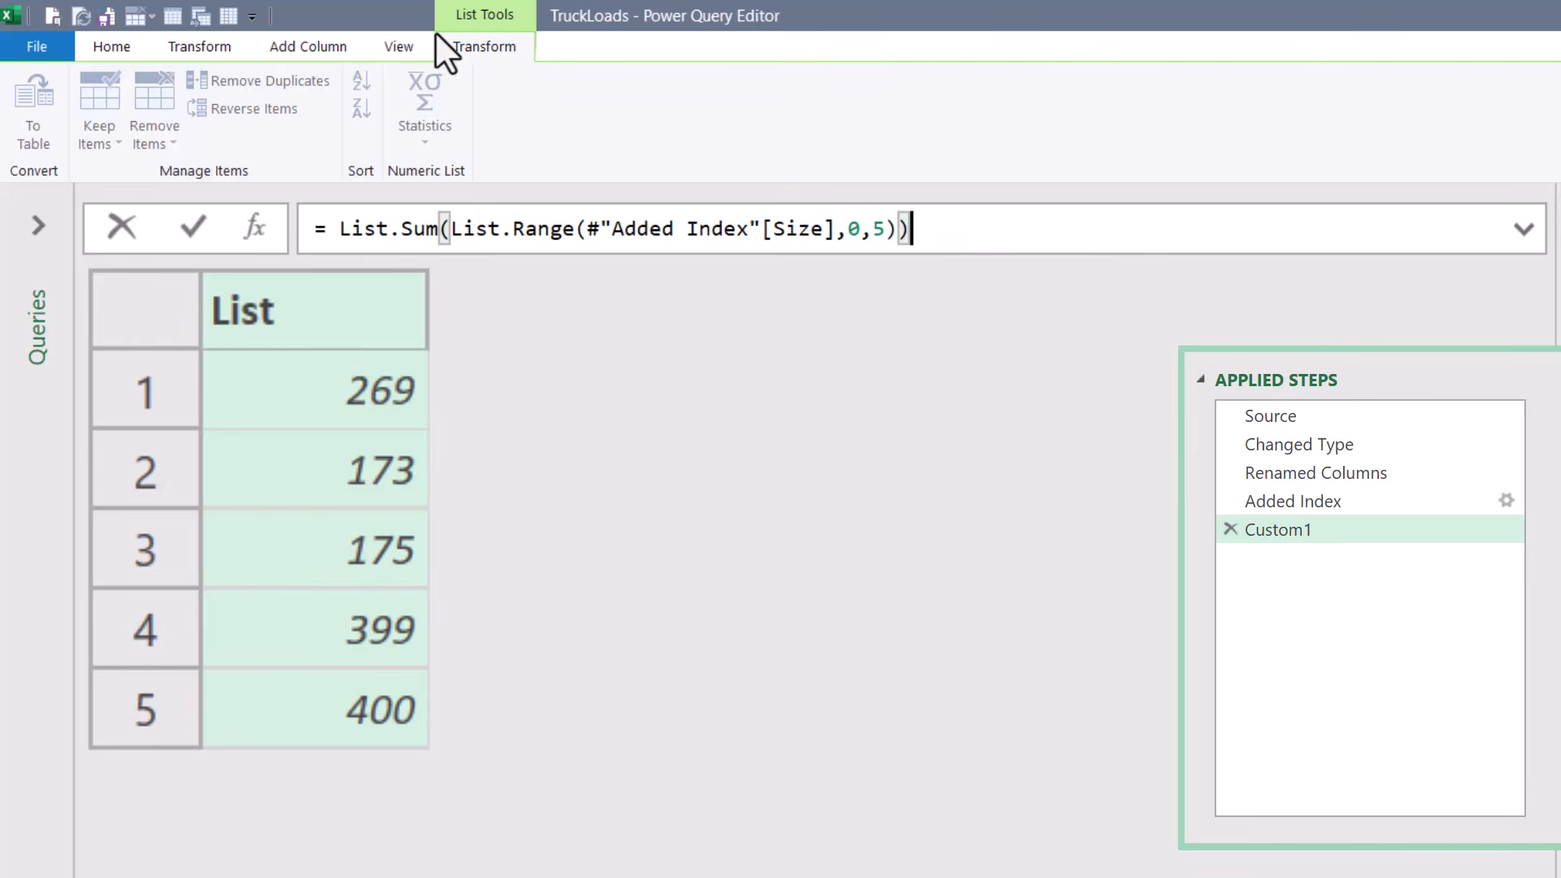
key(Return)
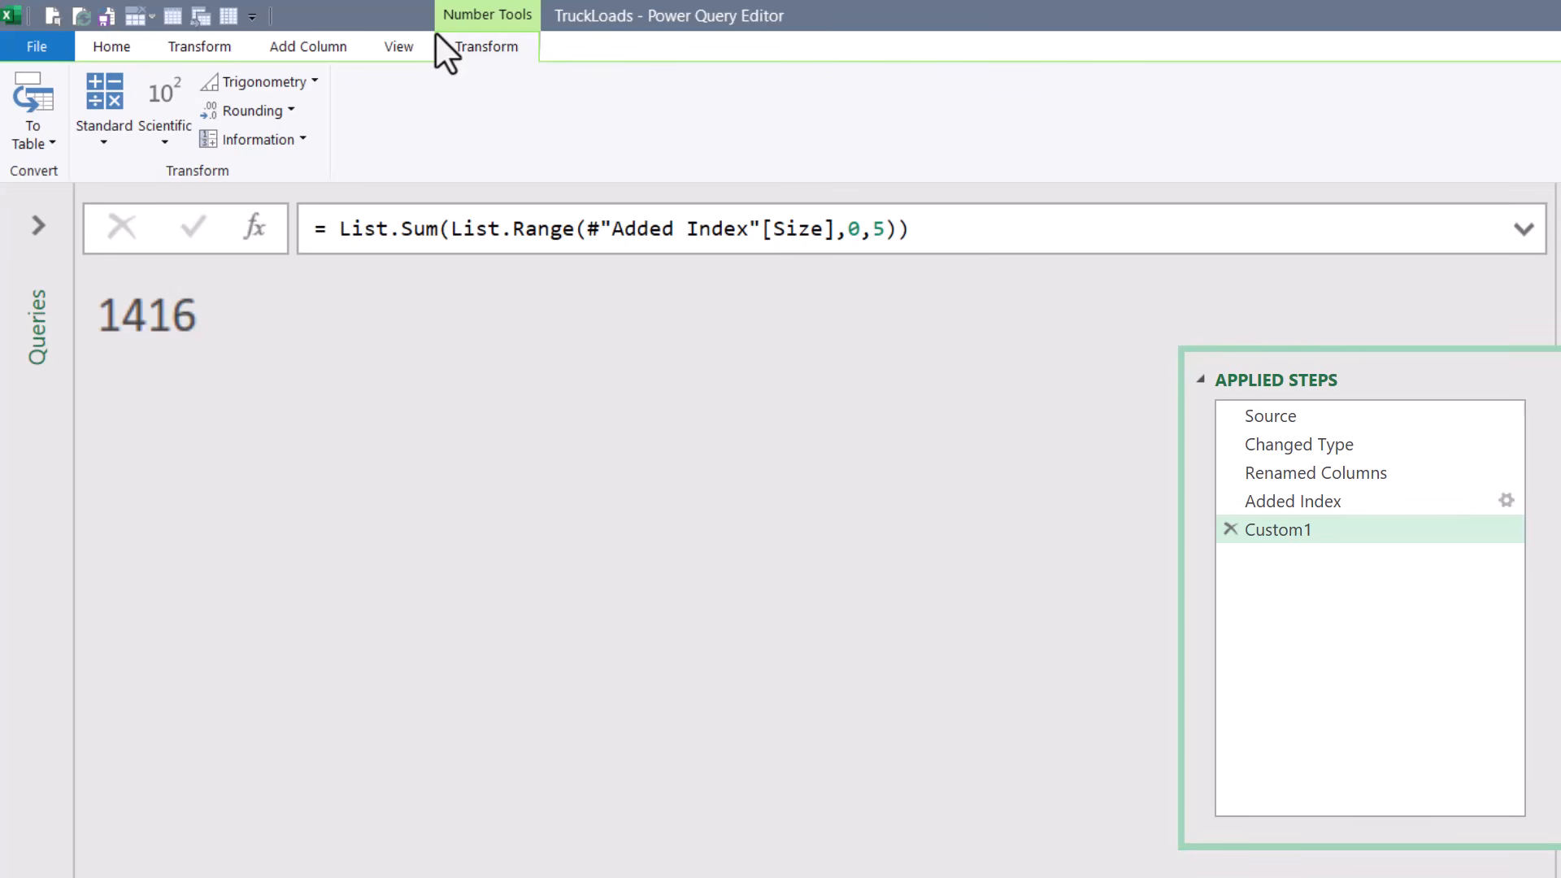
Append the comparison > 3000 to the List.Sum formula to test the total against the limit
click(979, 234)
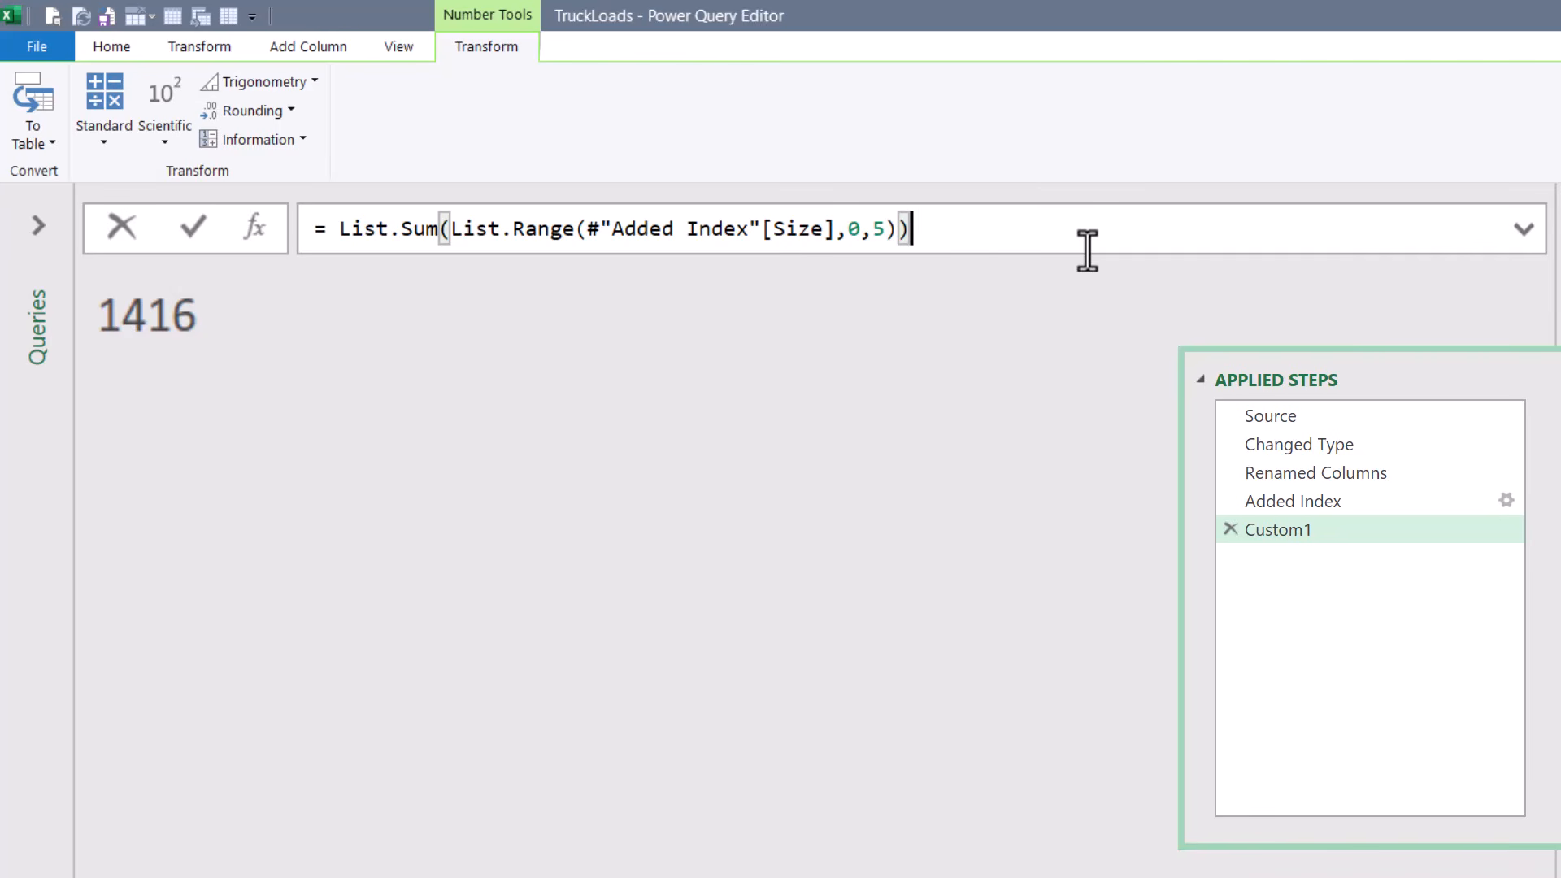
text(> )
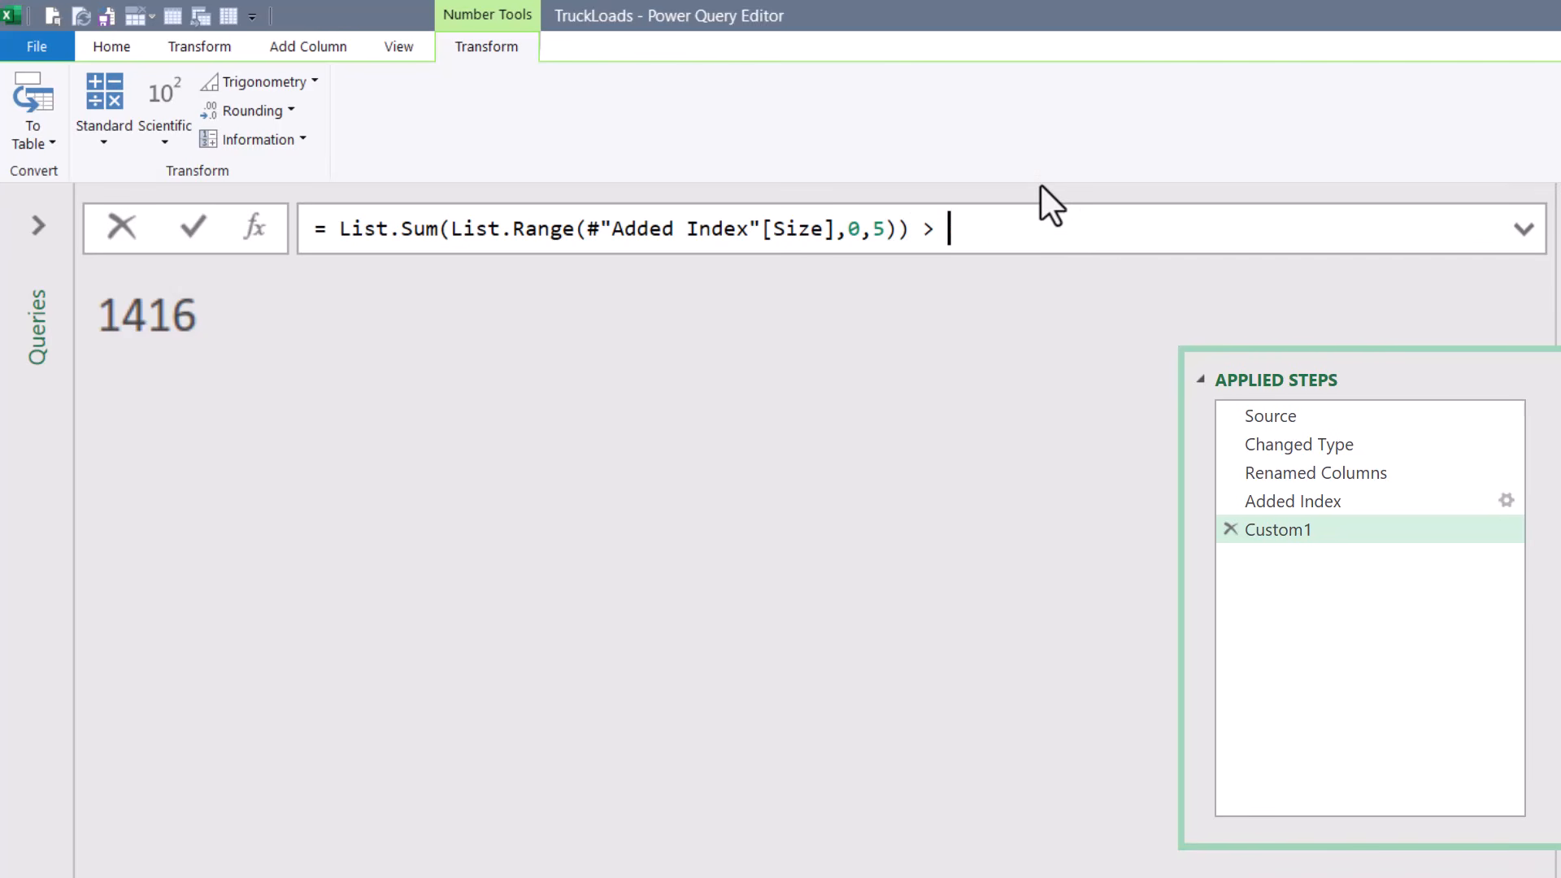
text(3000)
key(Return)
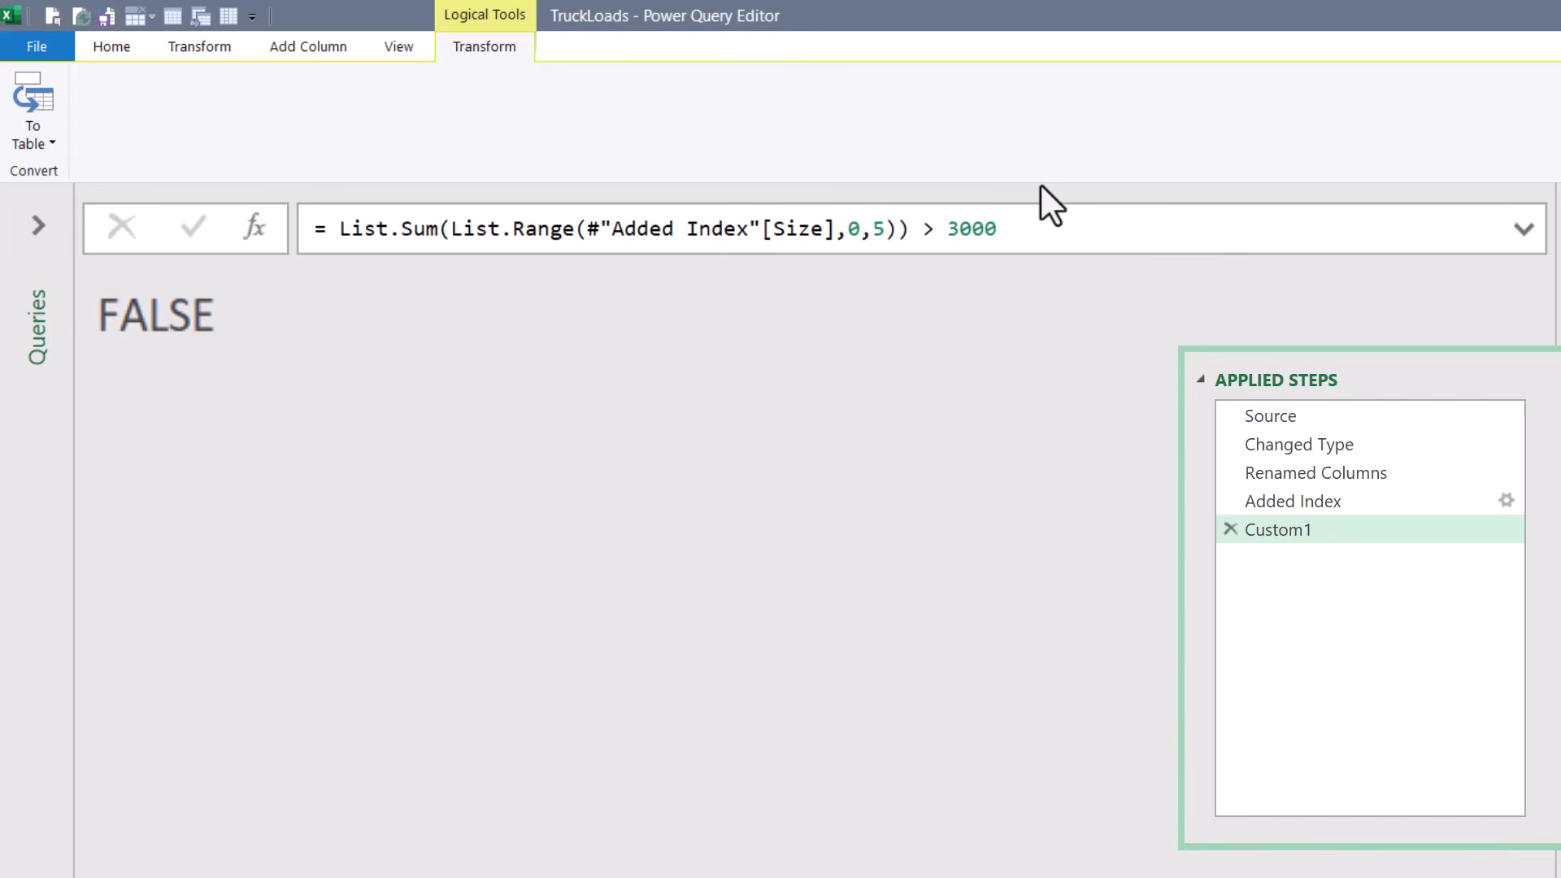
Test the > 3000 comparison with a List.Range count of 10, followed by a count of 11
click(880, 232)
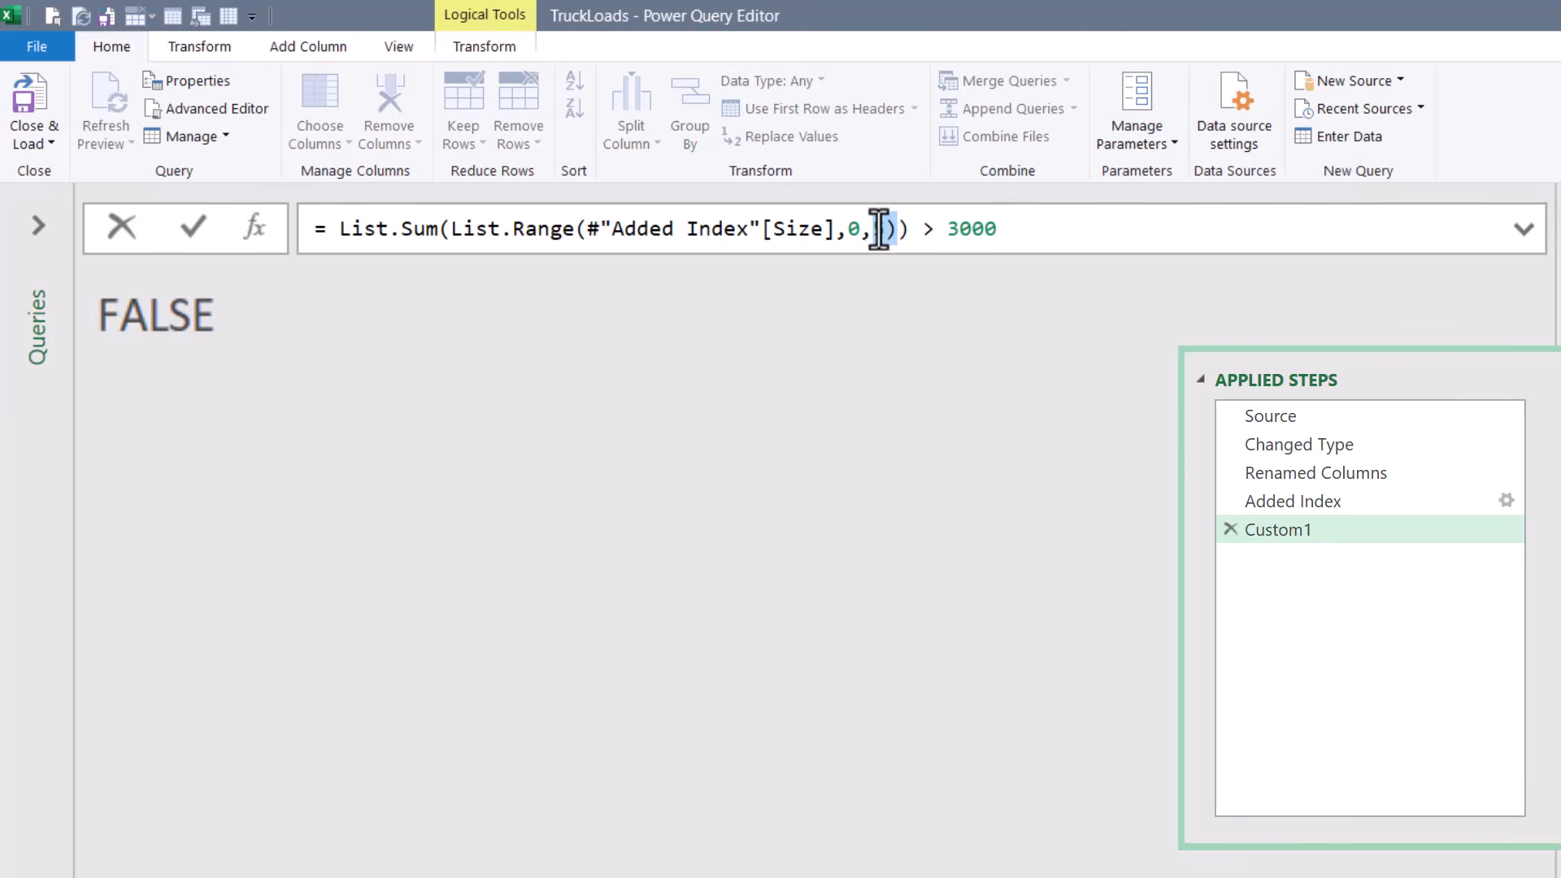
double_click(886, 231)
text(10)
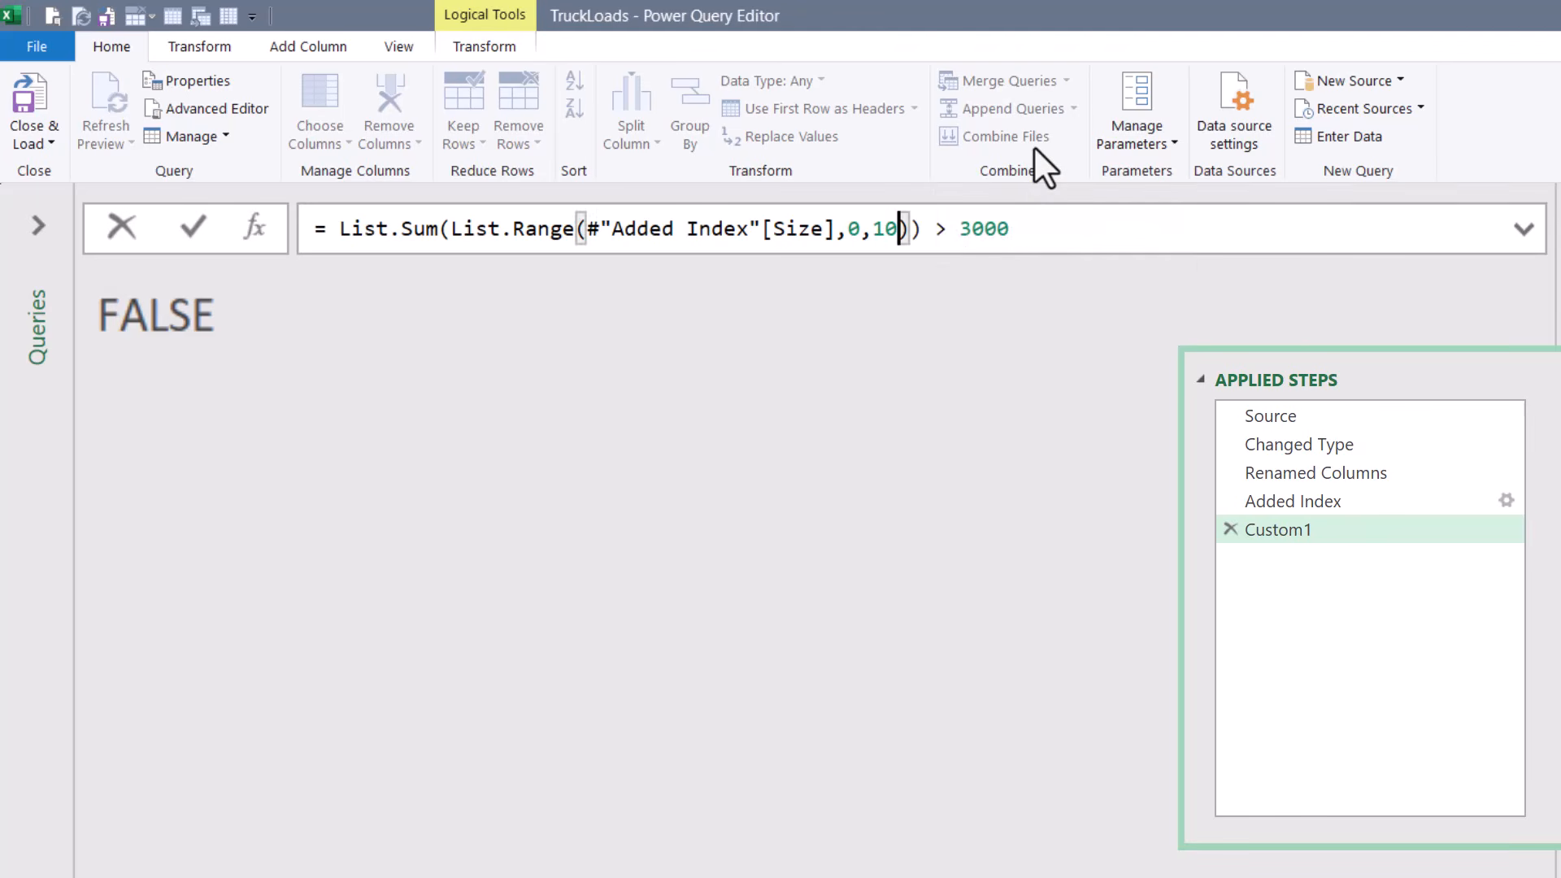
key(Return)
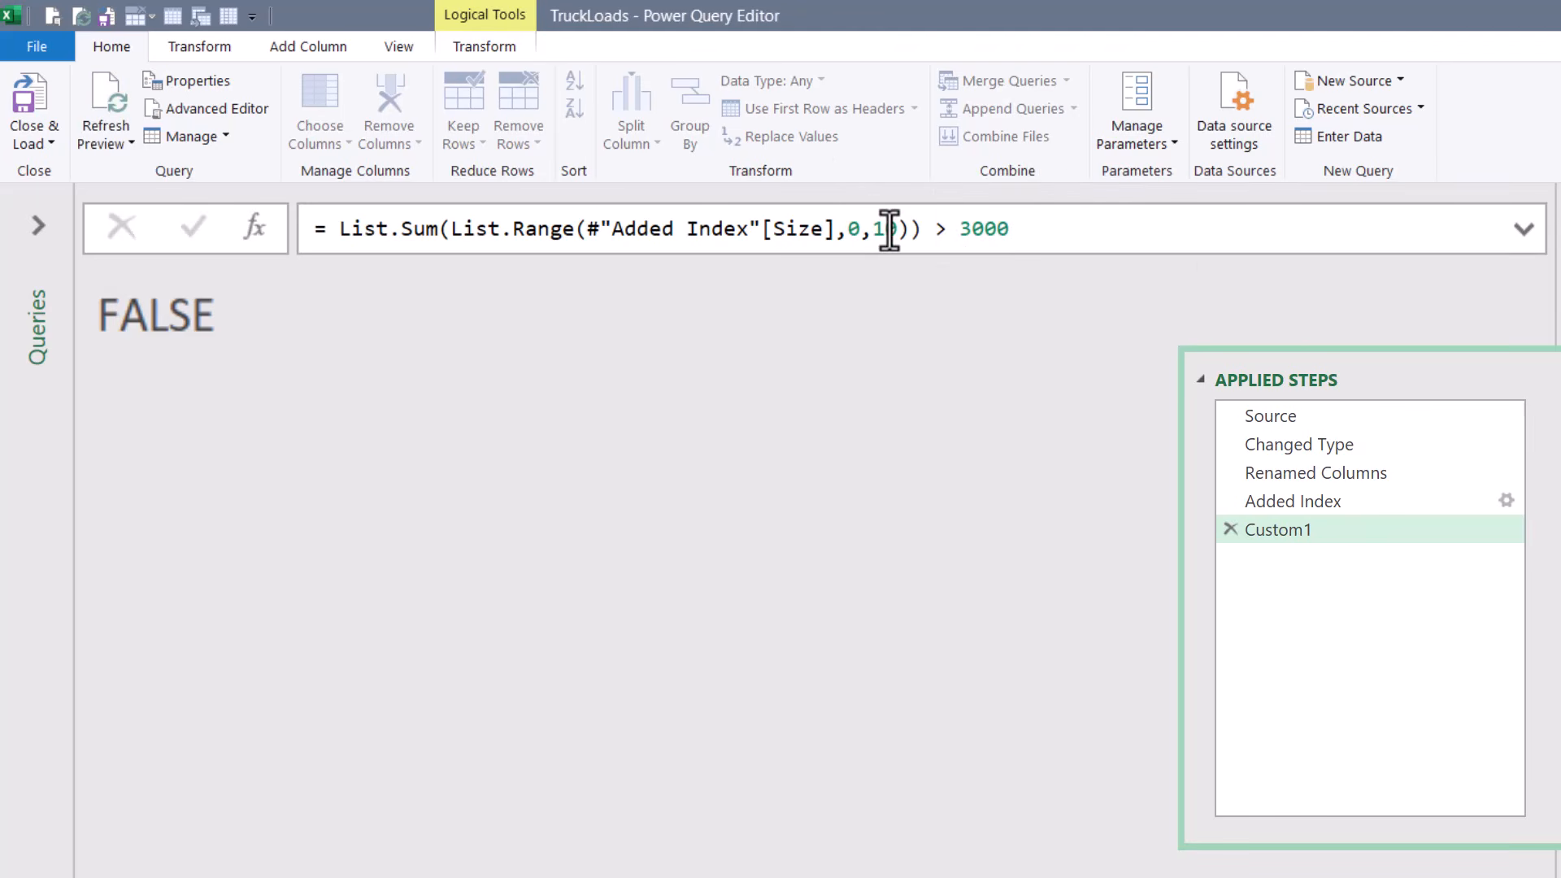
drag(887, 230, 895, 232)
text(1)
key(Return)
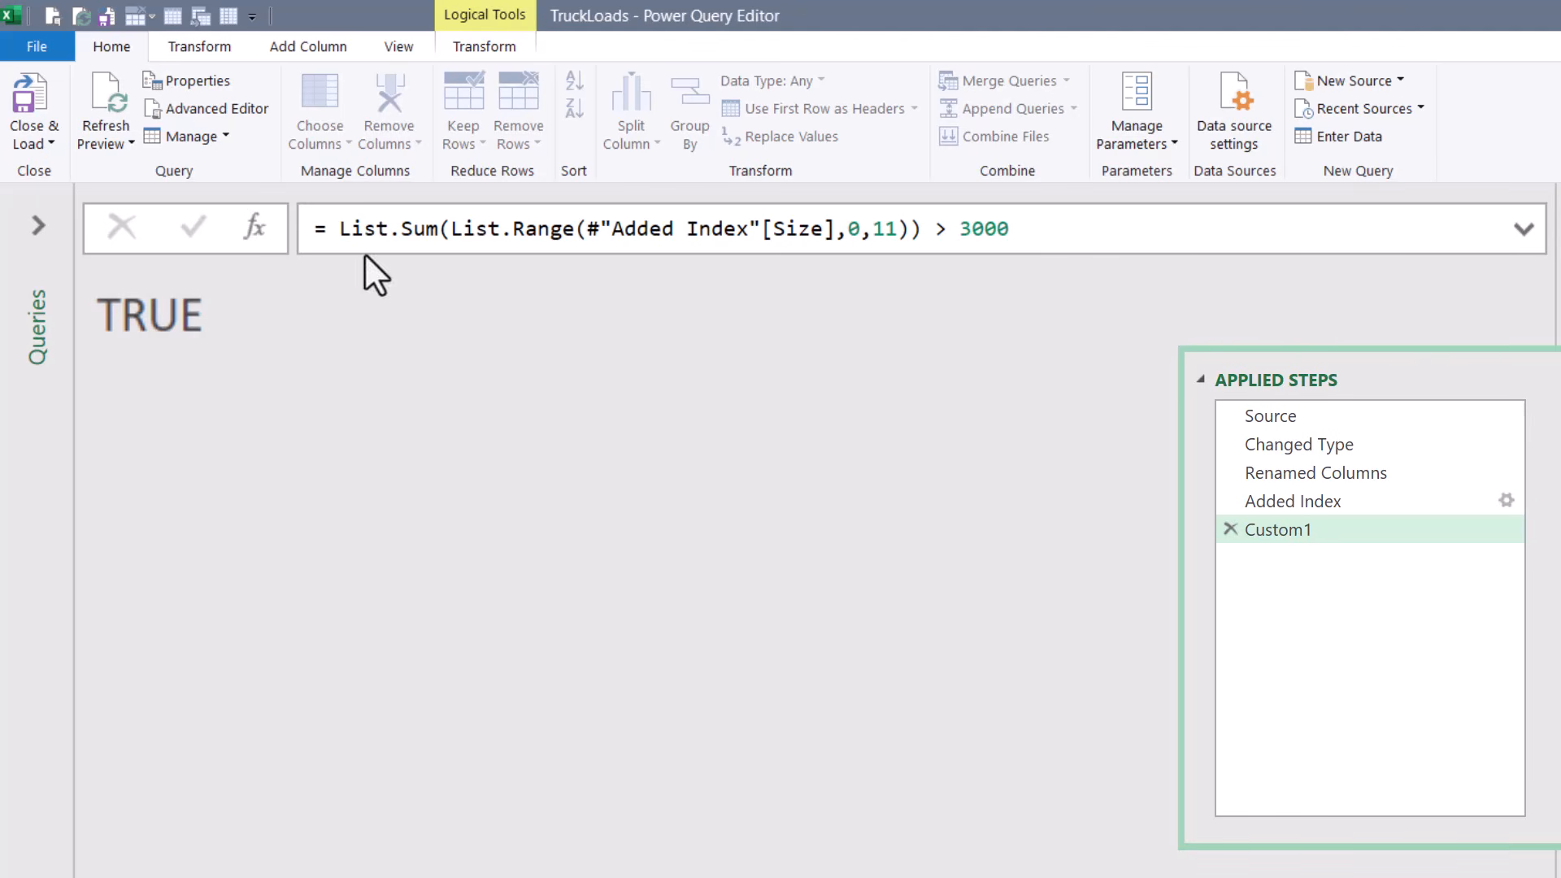
Wrap the whole List.Sum comparison in Number.From to convert its logical result into a number
click(334, 228)
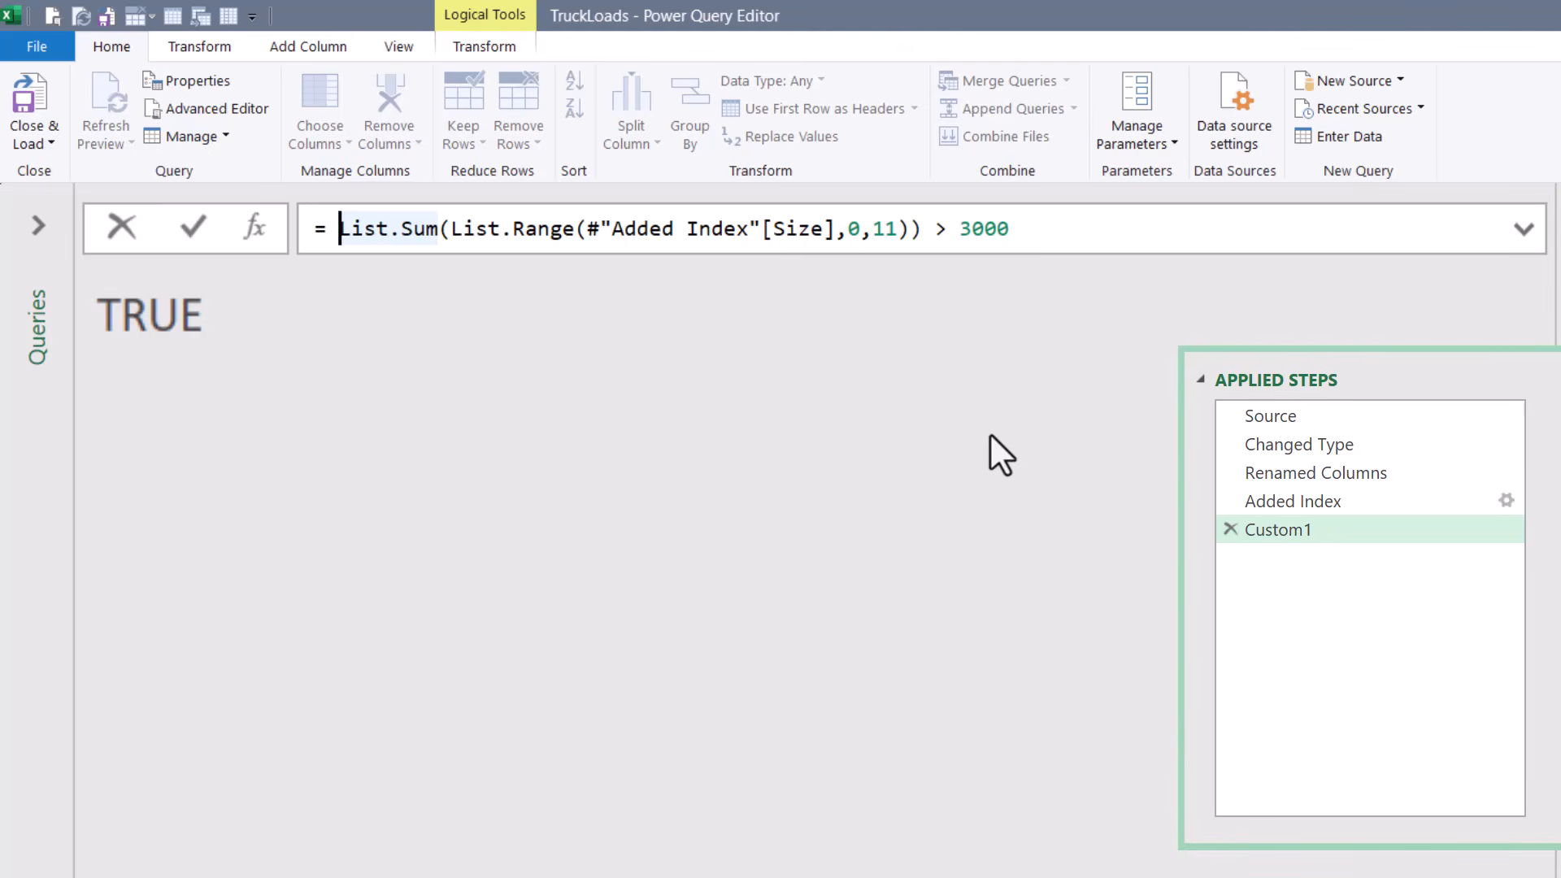
text(Number.From)
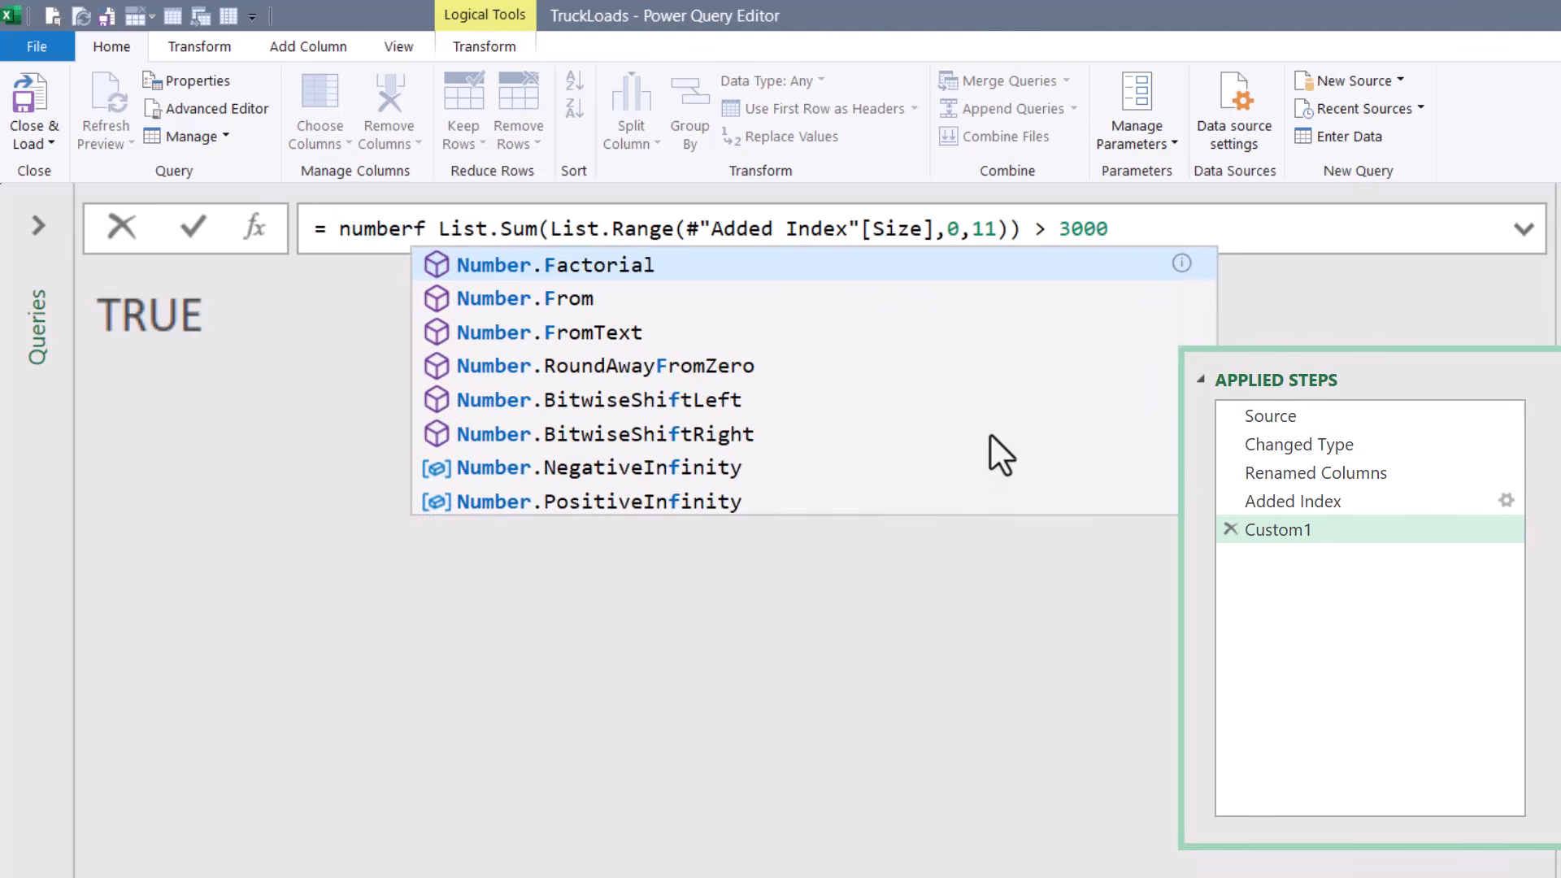
key(Tab)
key(Delete)
text(()
key(End)
text())
key(Return)
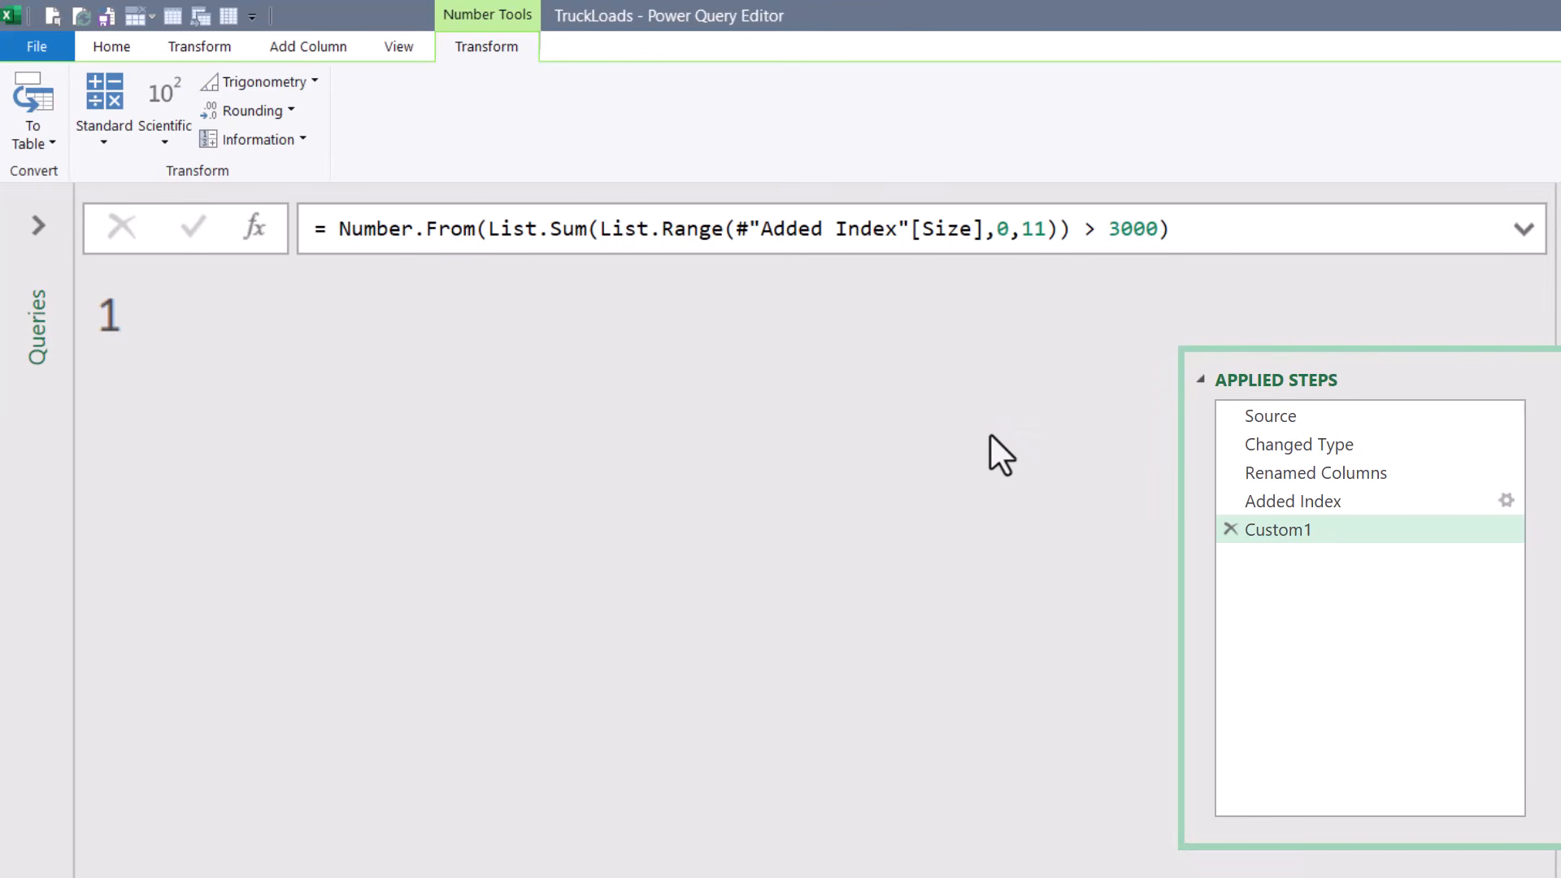
Set the List.Range count to 10 inside the Number.From formula
click(1034, 234)
key(BackSpace)
text(0)
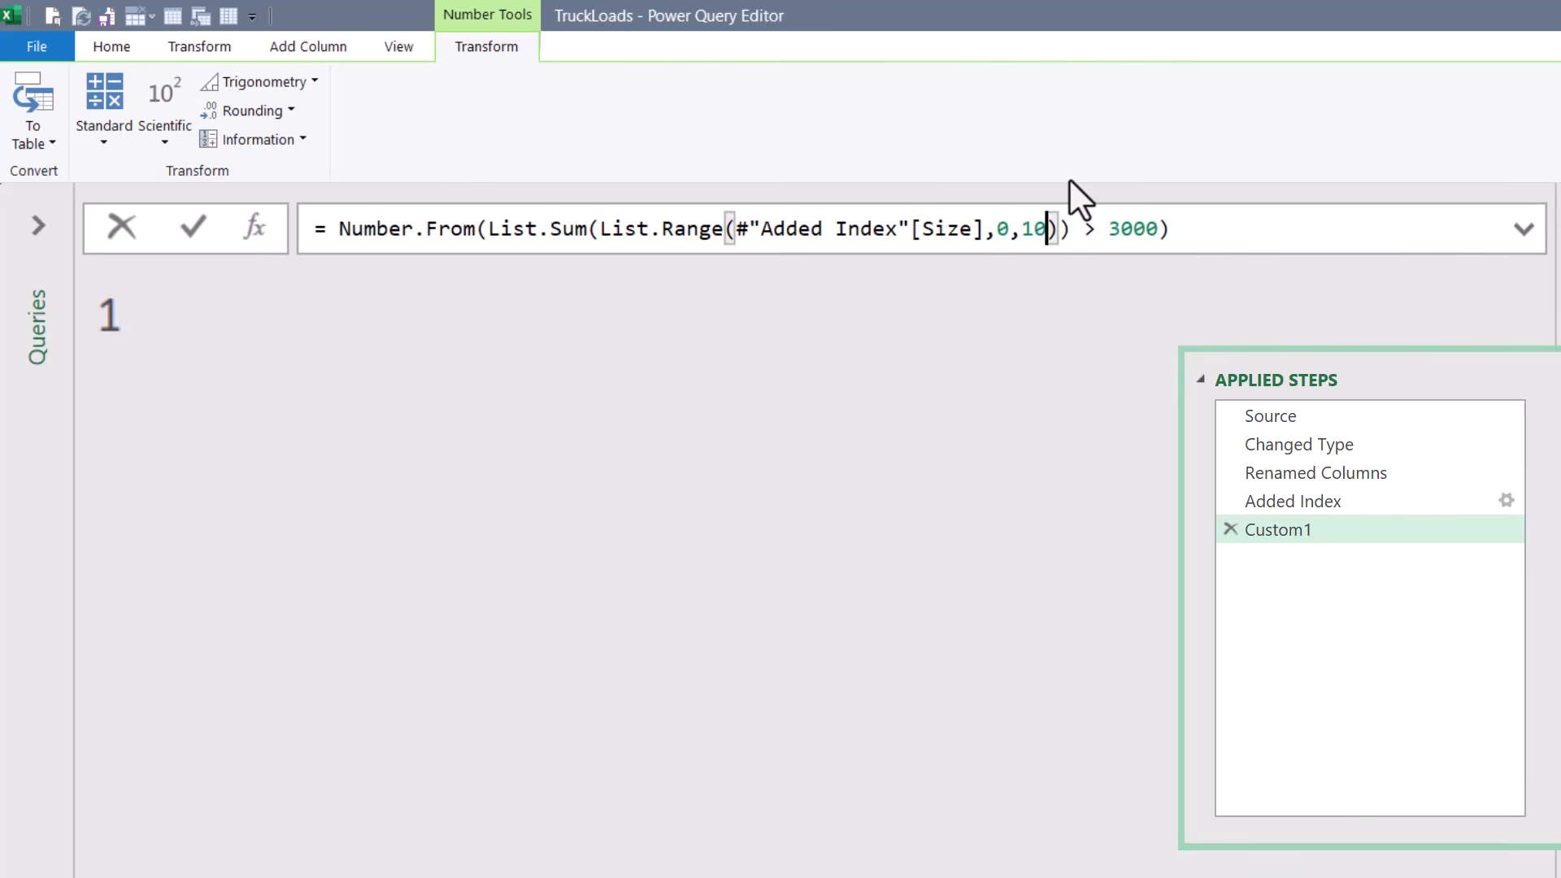
key(Return)
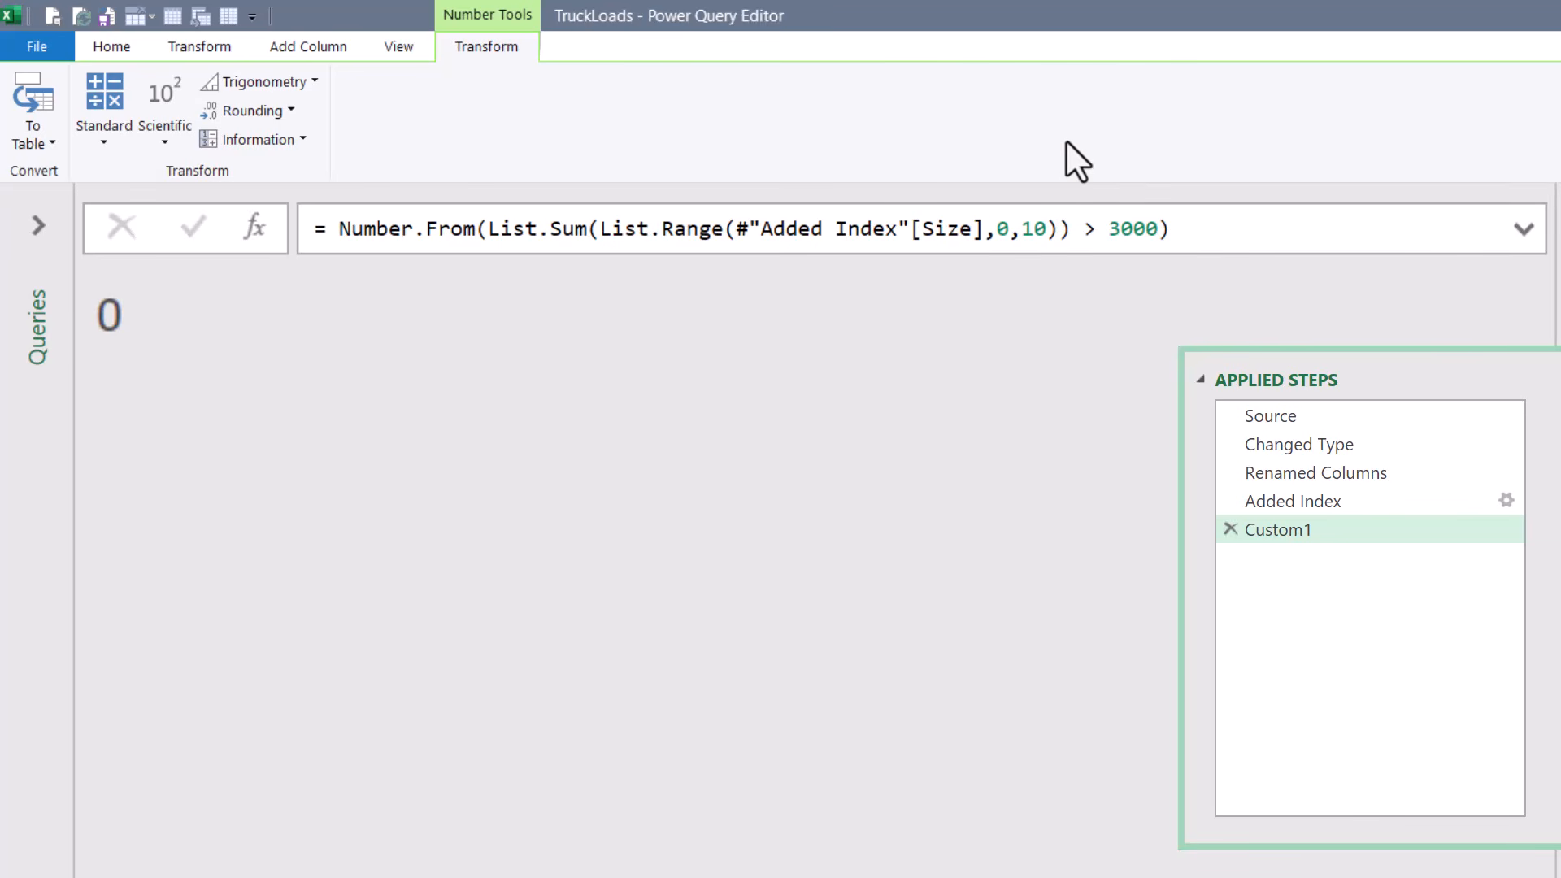
Rename the Custom1 applied step as LogicSampleTest
right_click(1288, 531)
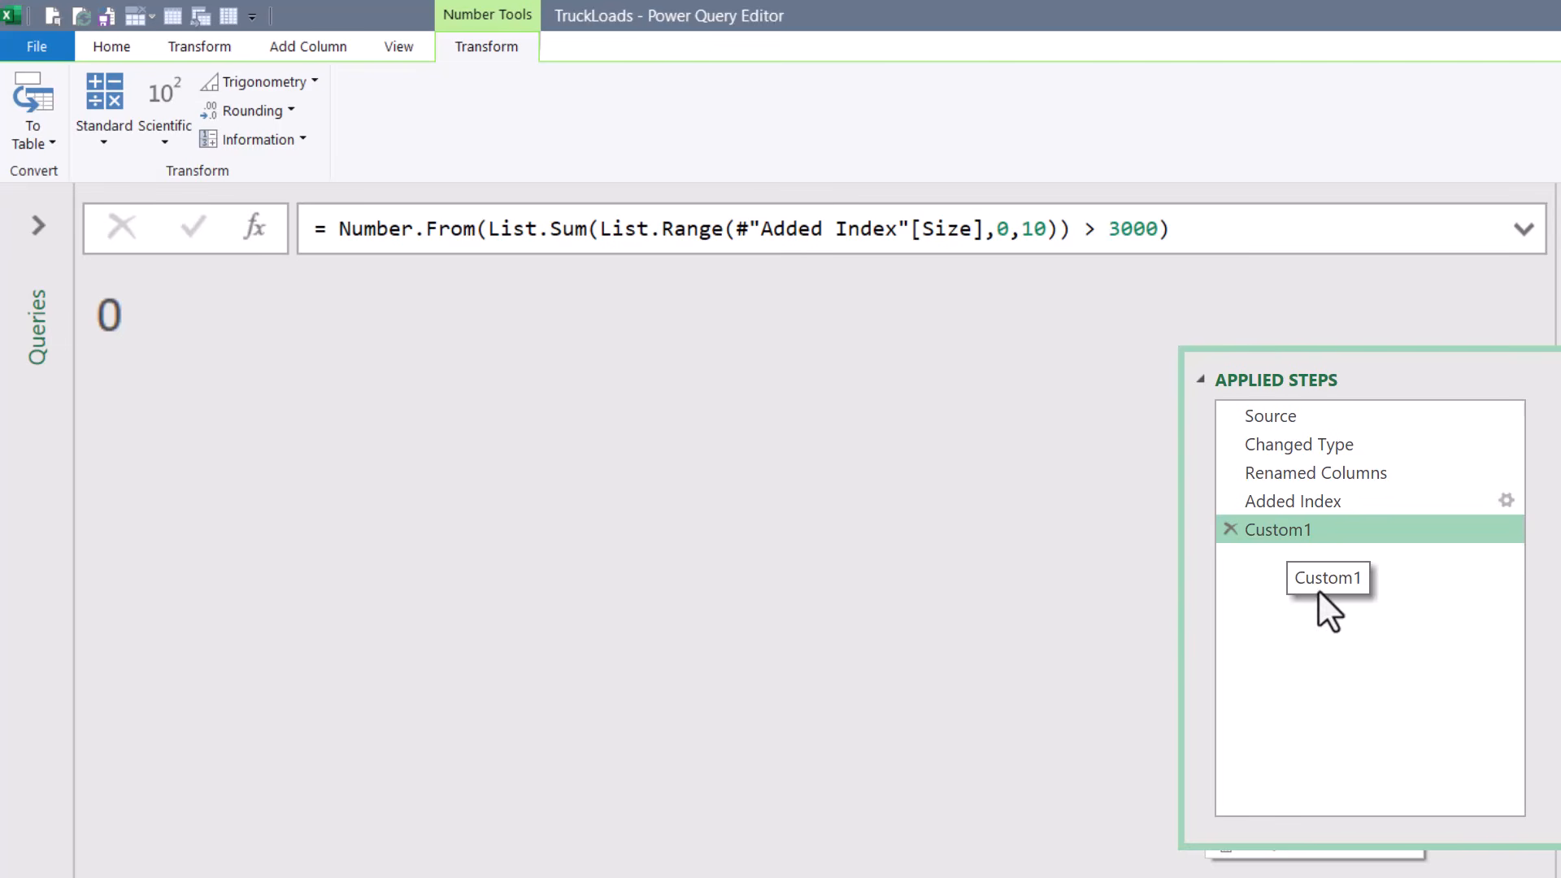
text(LogicSampleTest)
key(Return)
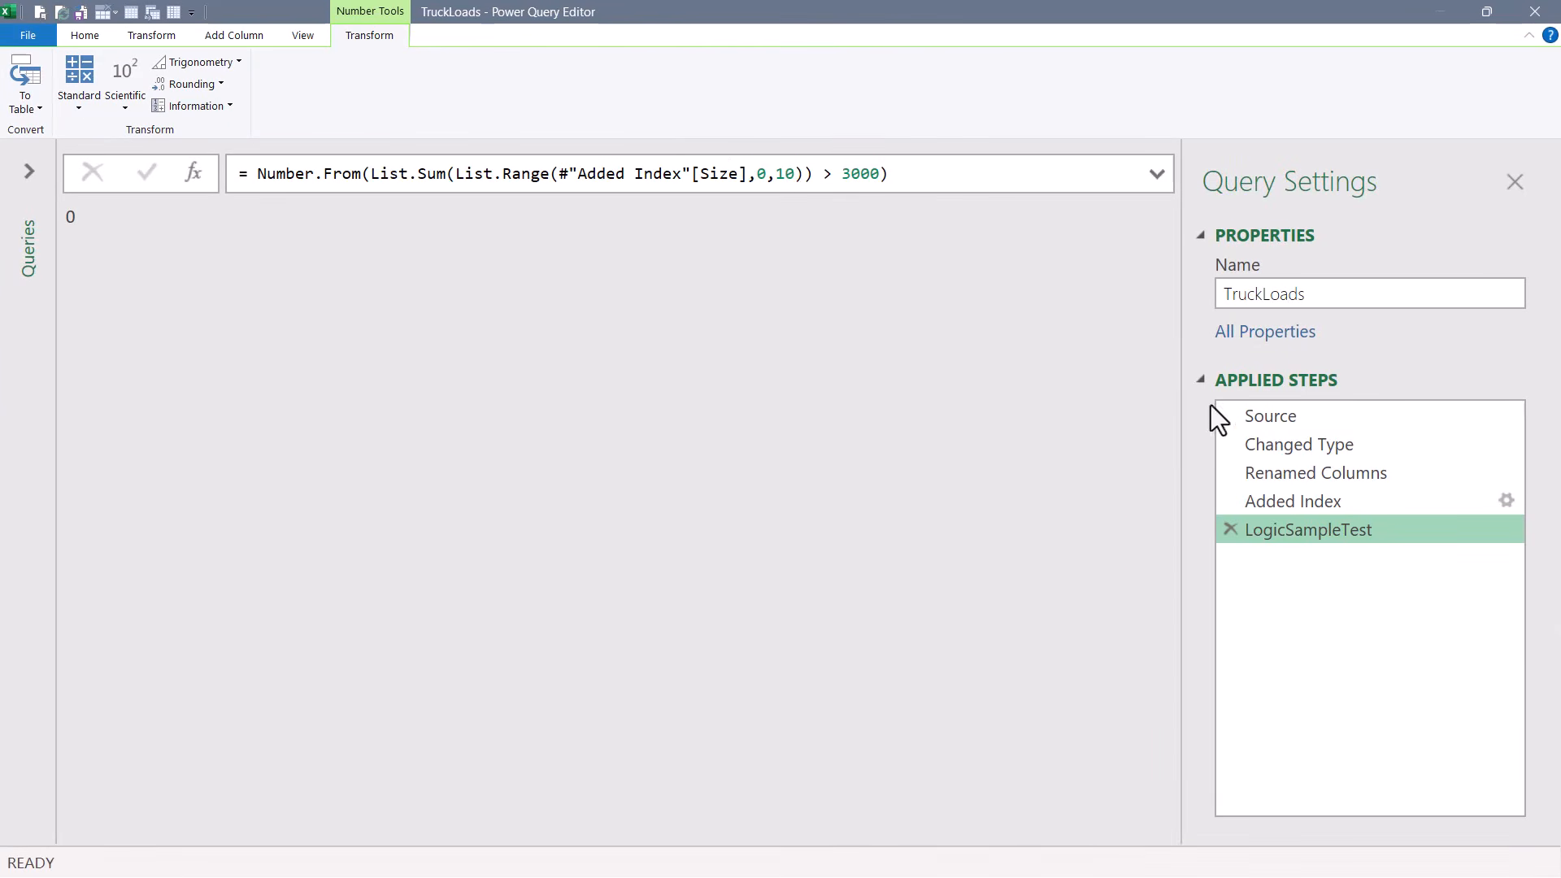
Add a custom step after LogicSampleTest that refers back to the index table with the formula = #"Added Index"
click(1282, 506)
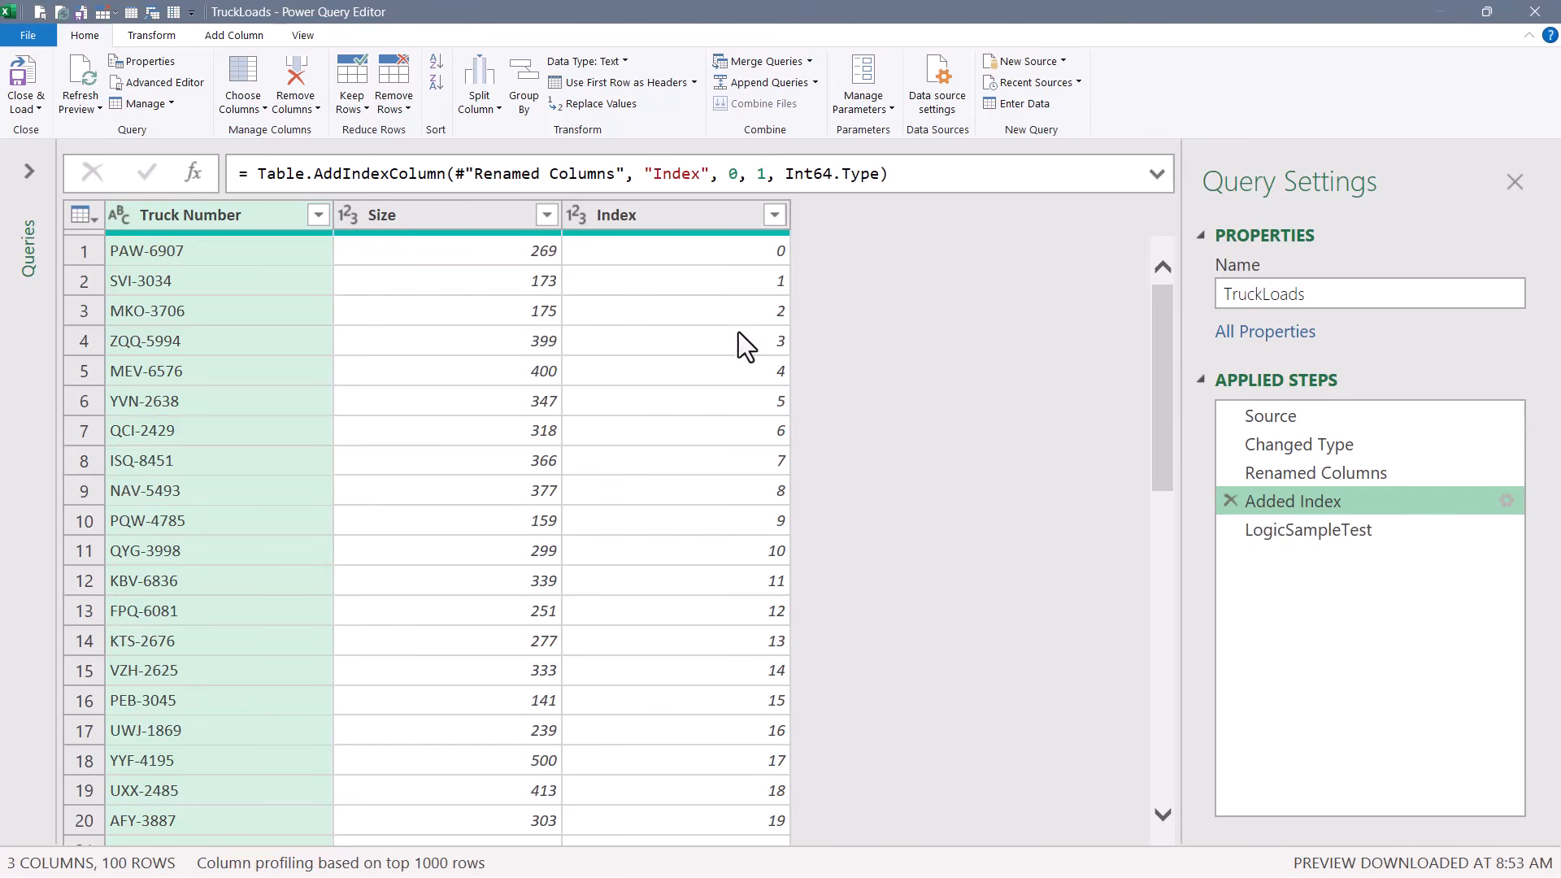
key(Down)
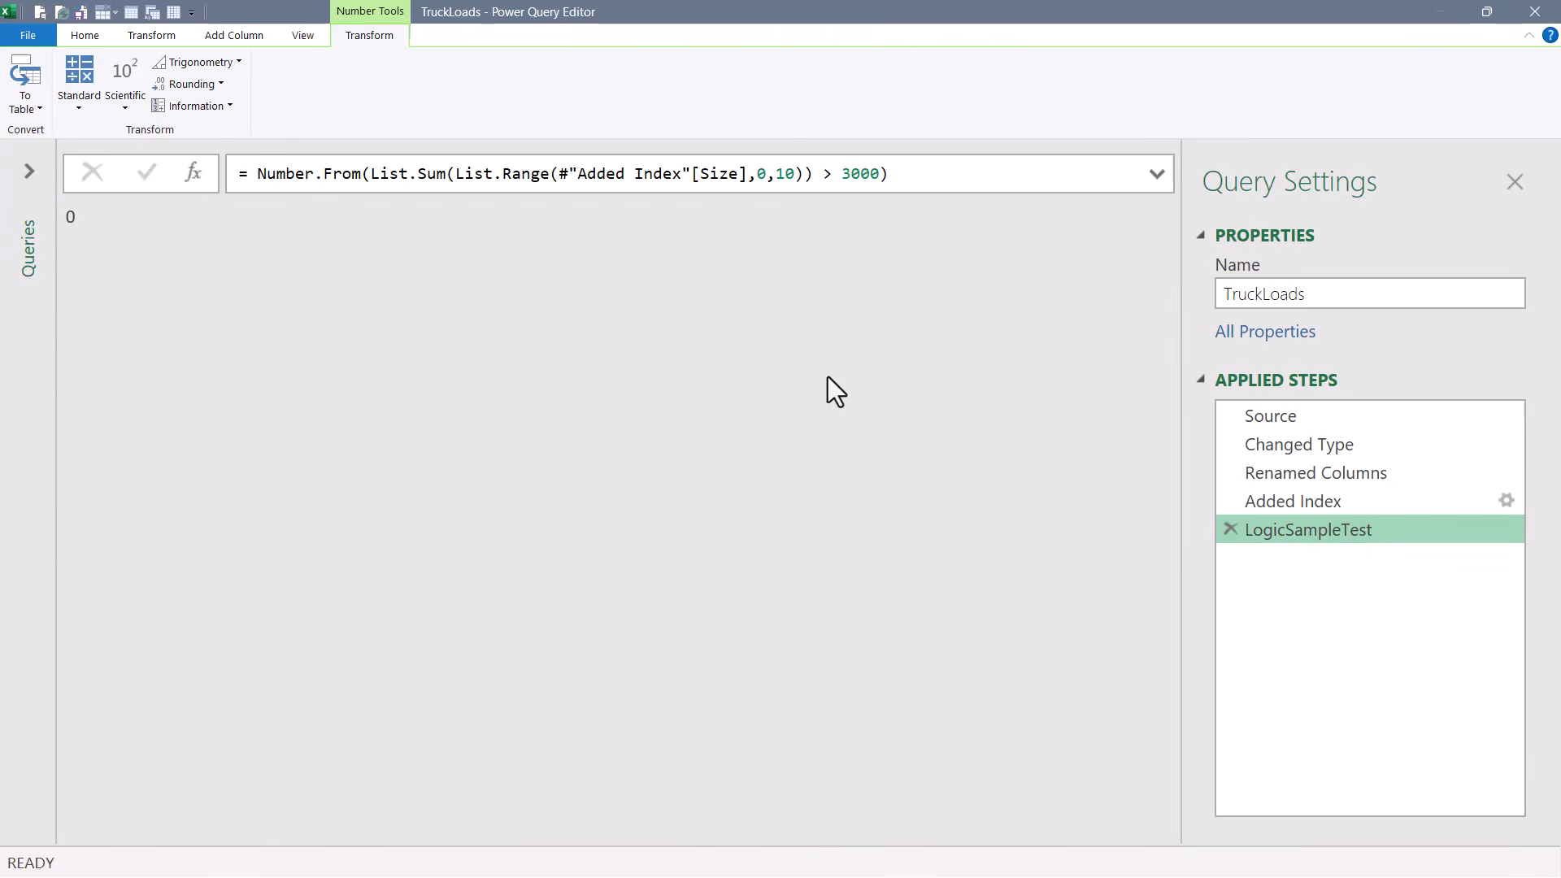
click(192, 170)
drag(258, 173, 432, 178)
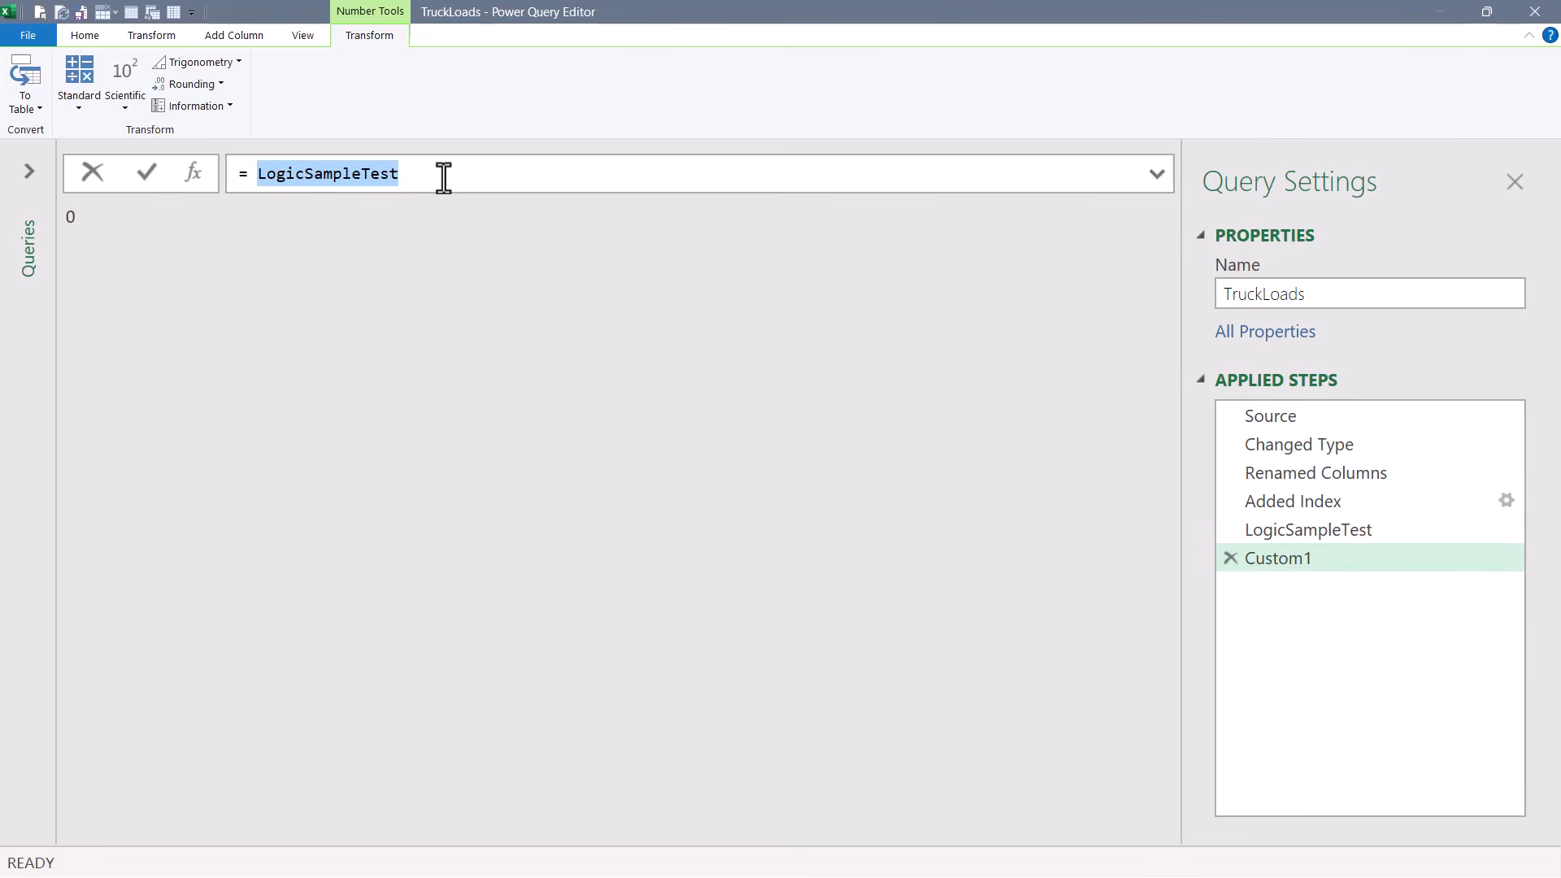
text(#")
key(Tab)
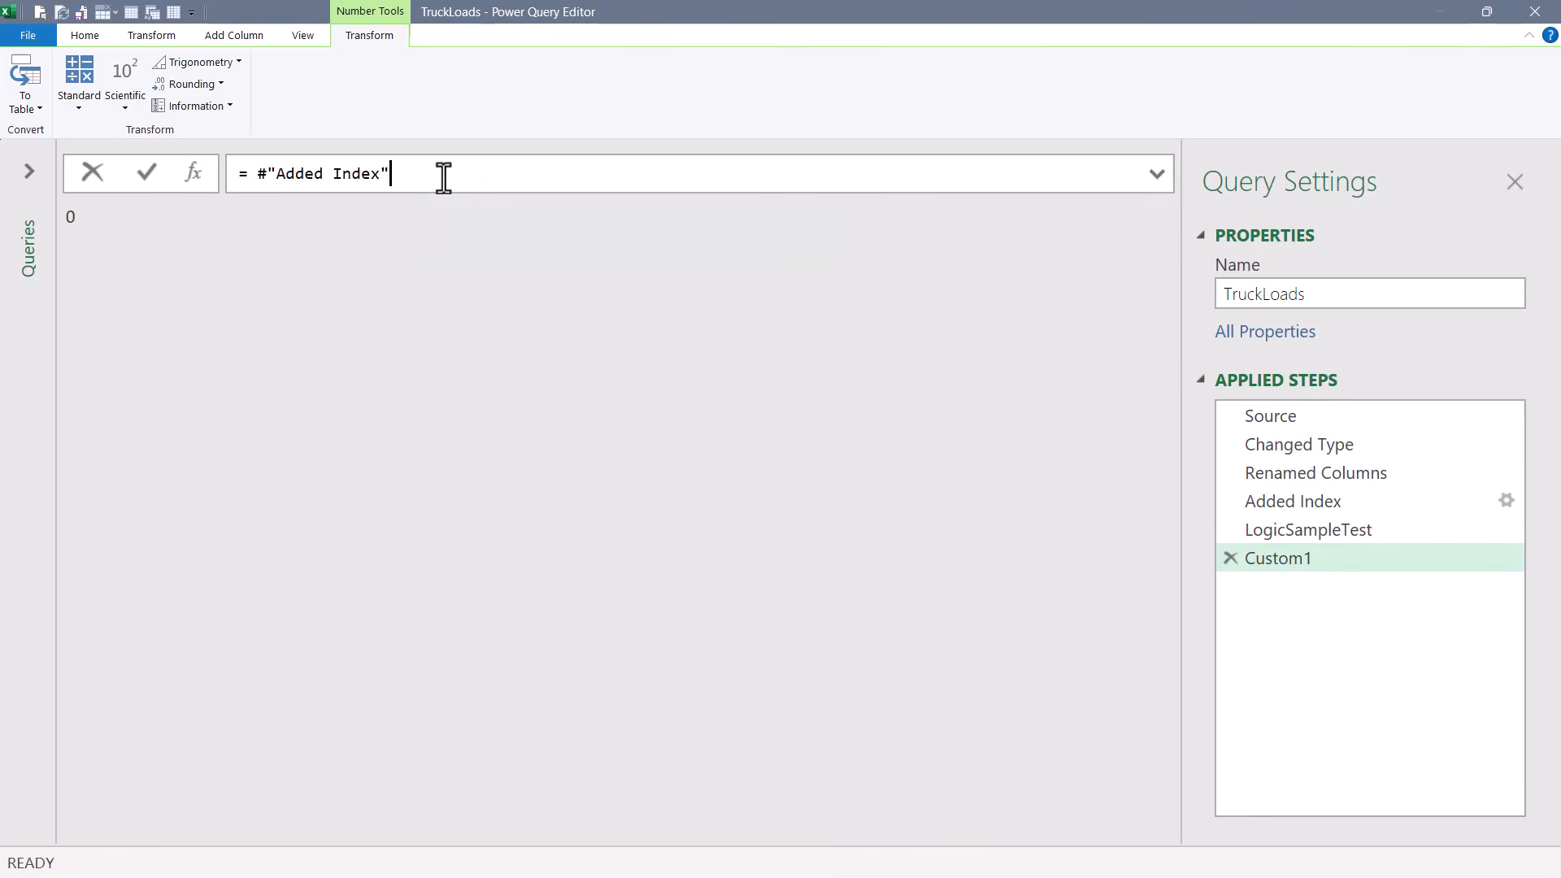
key(Return)
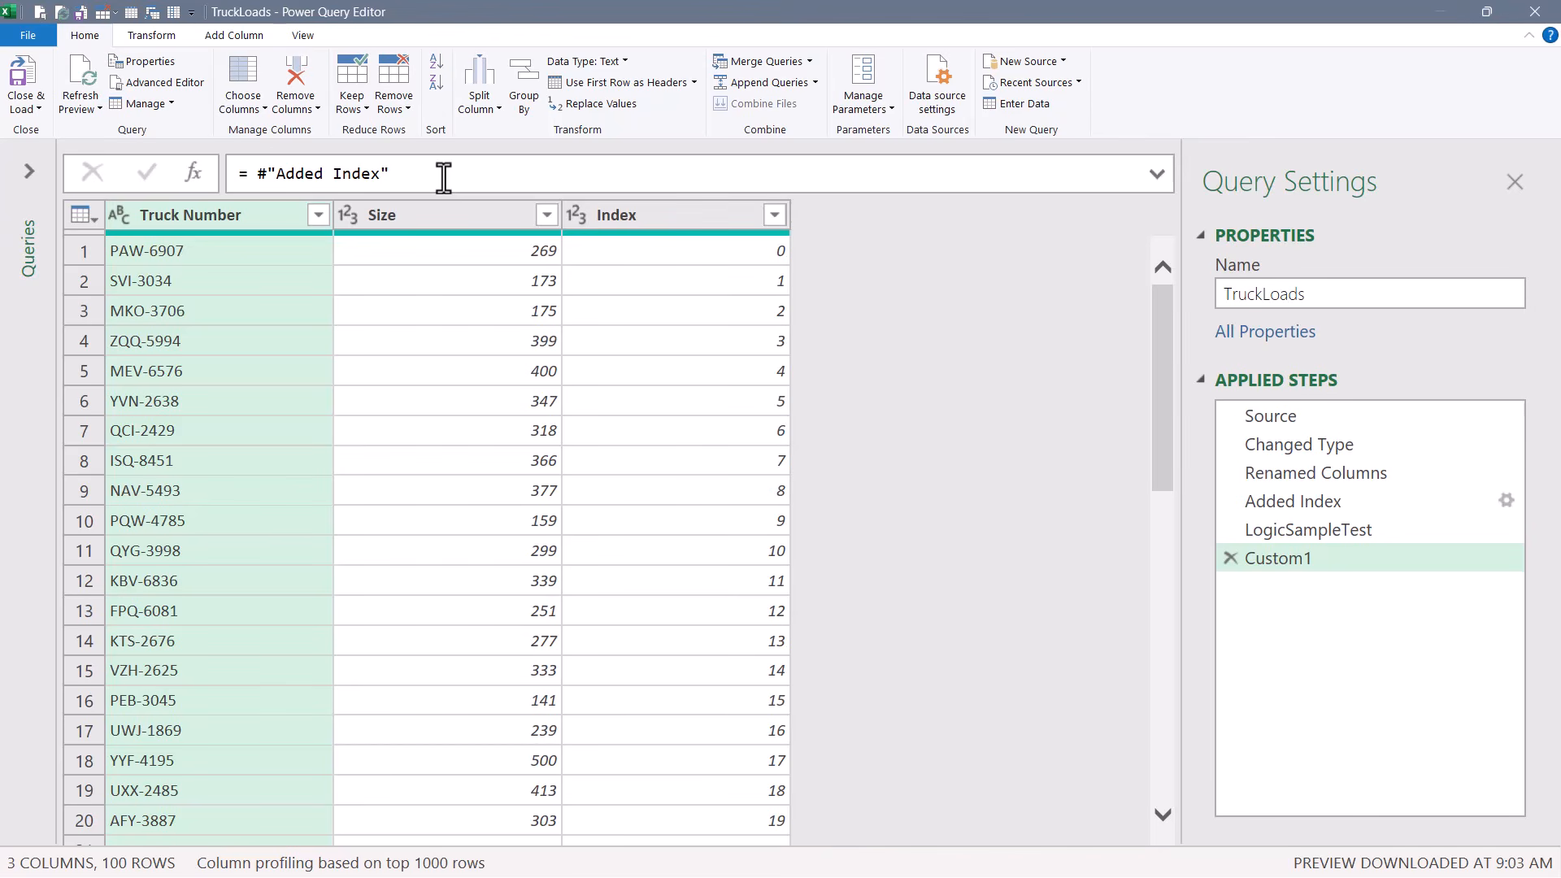
Rename the new step that refers to Added Index as Return2Data
right_click(1314, 559)
click(1013, 475)
text(Return2Data)
key(Return)
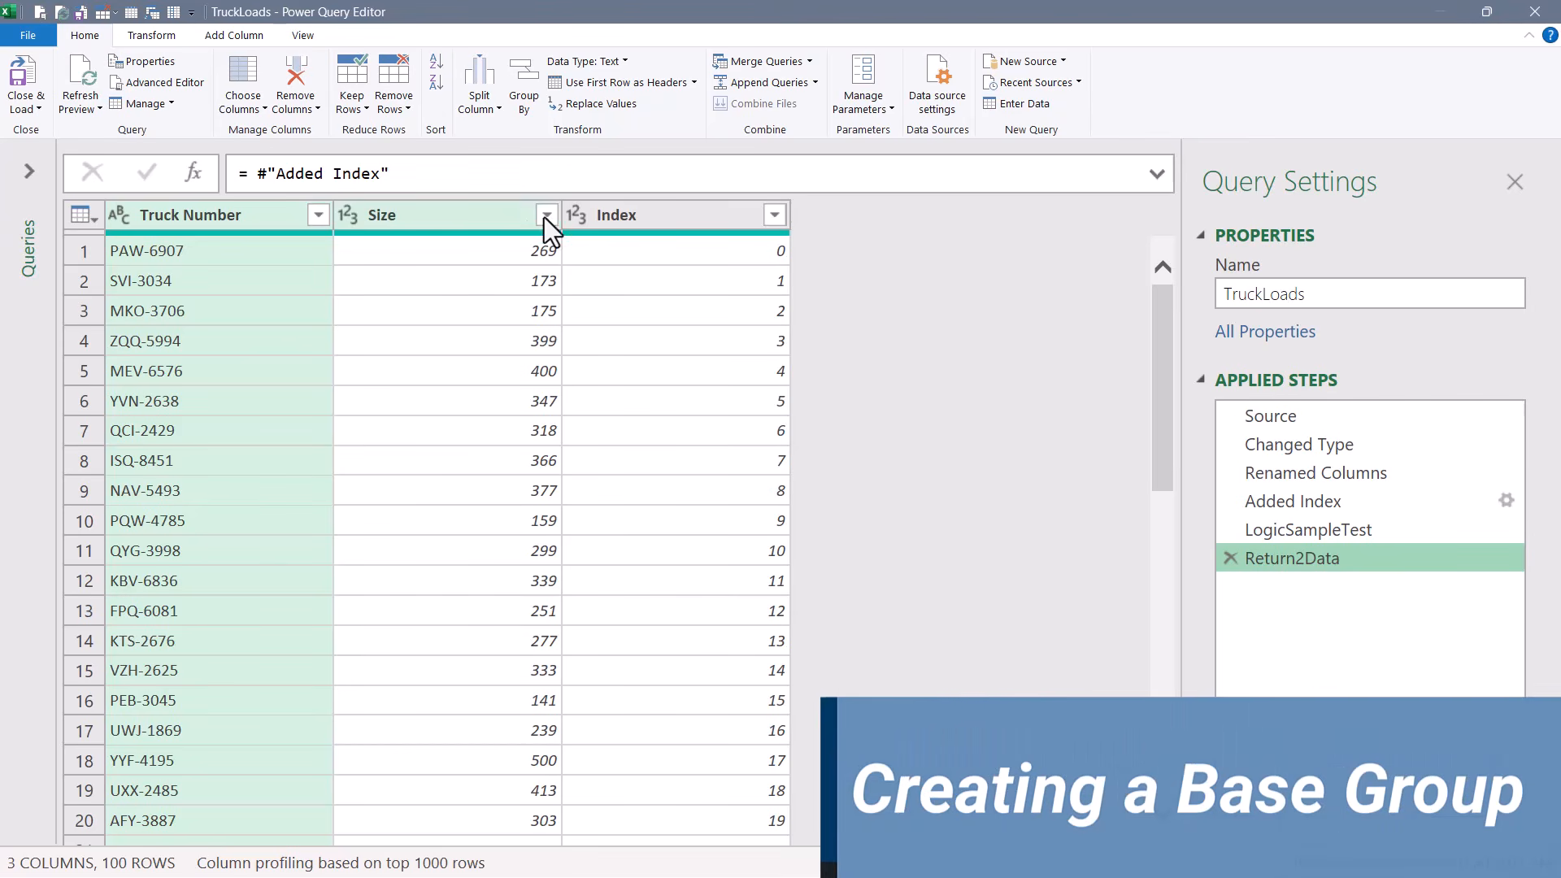
Group the table by Truck Number, Size and Index, with a new column named Details that uses the All Rows operation
shift+click(695, 217)
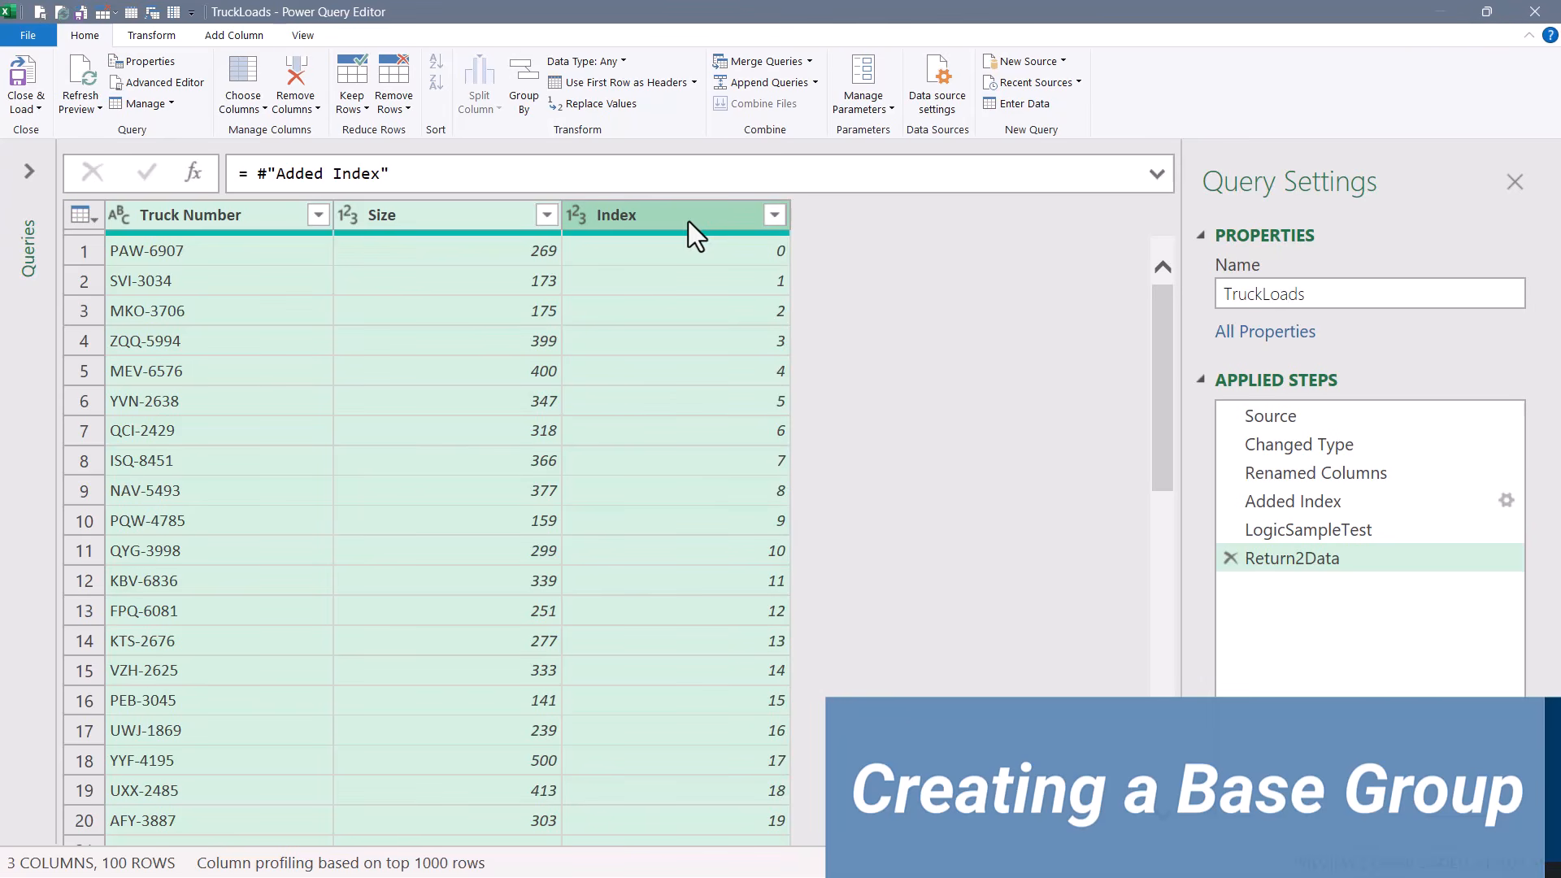
click(533, 71)
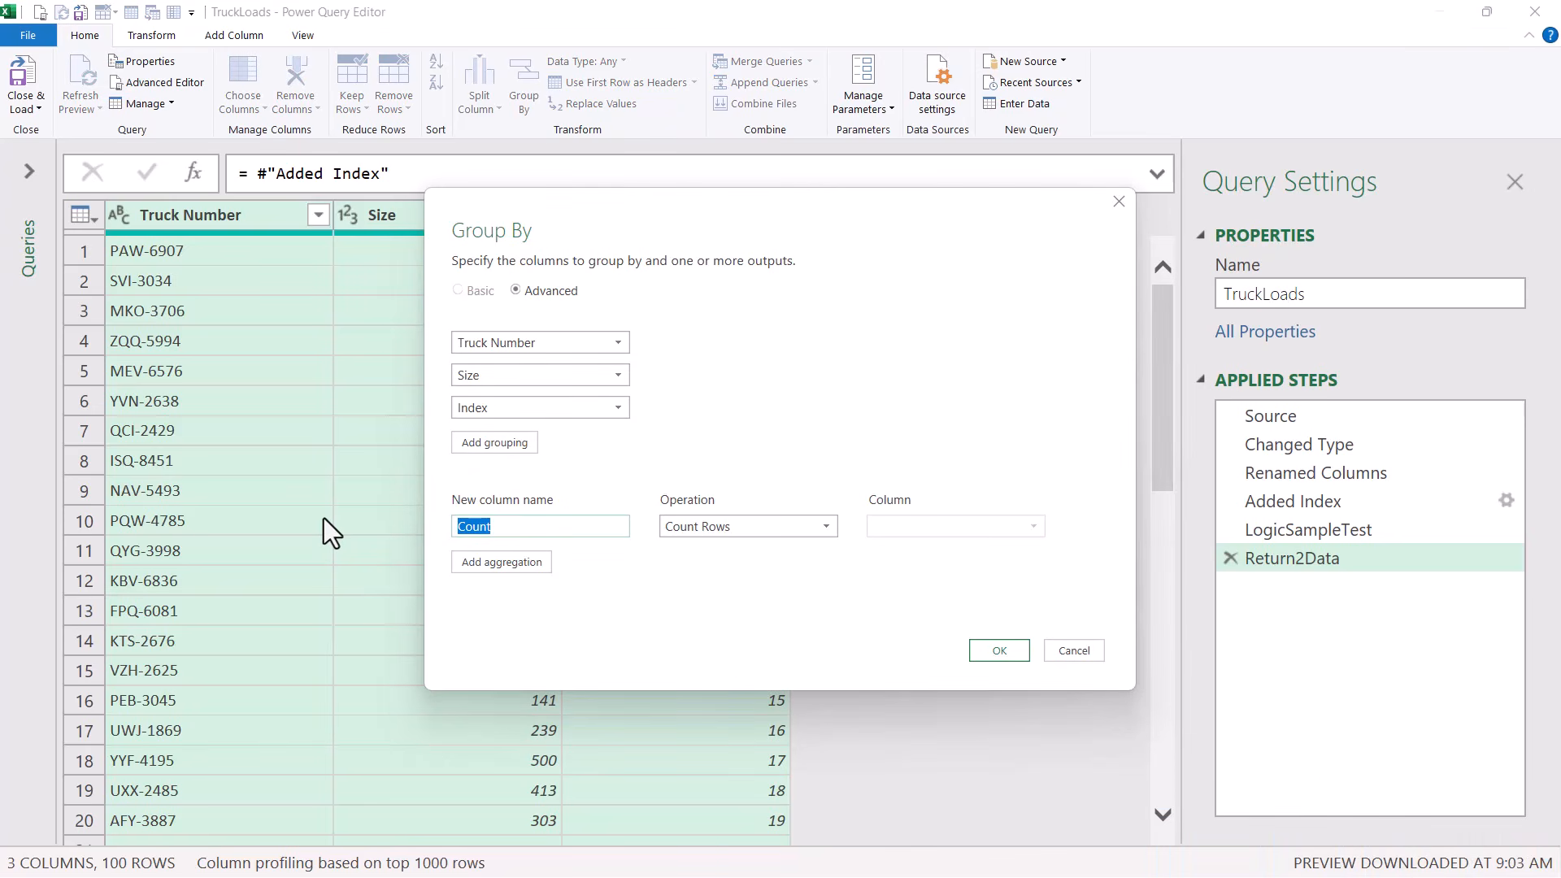
text(Details)
click(700, 530)
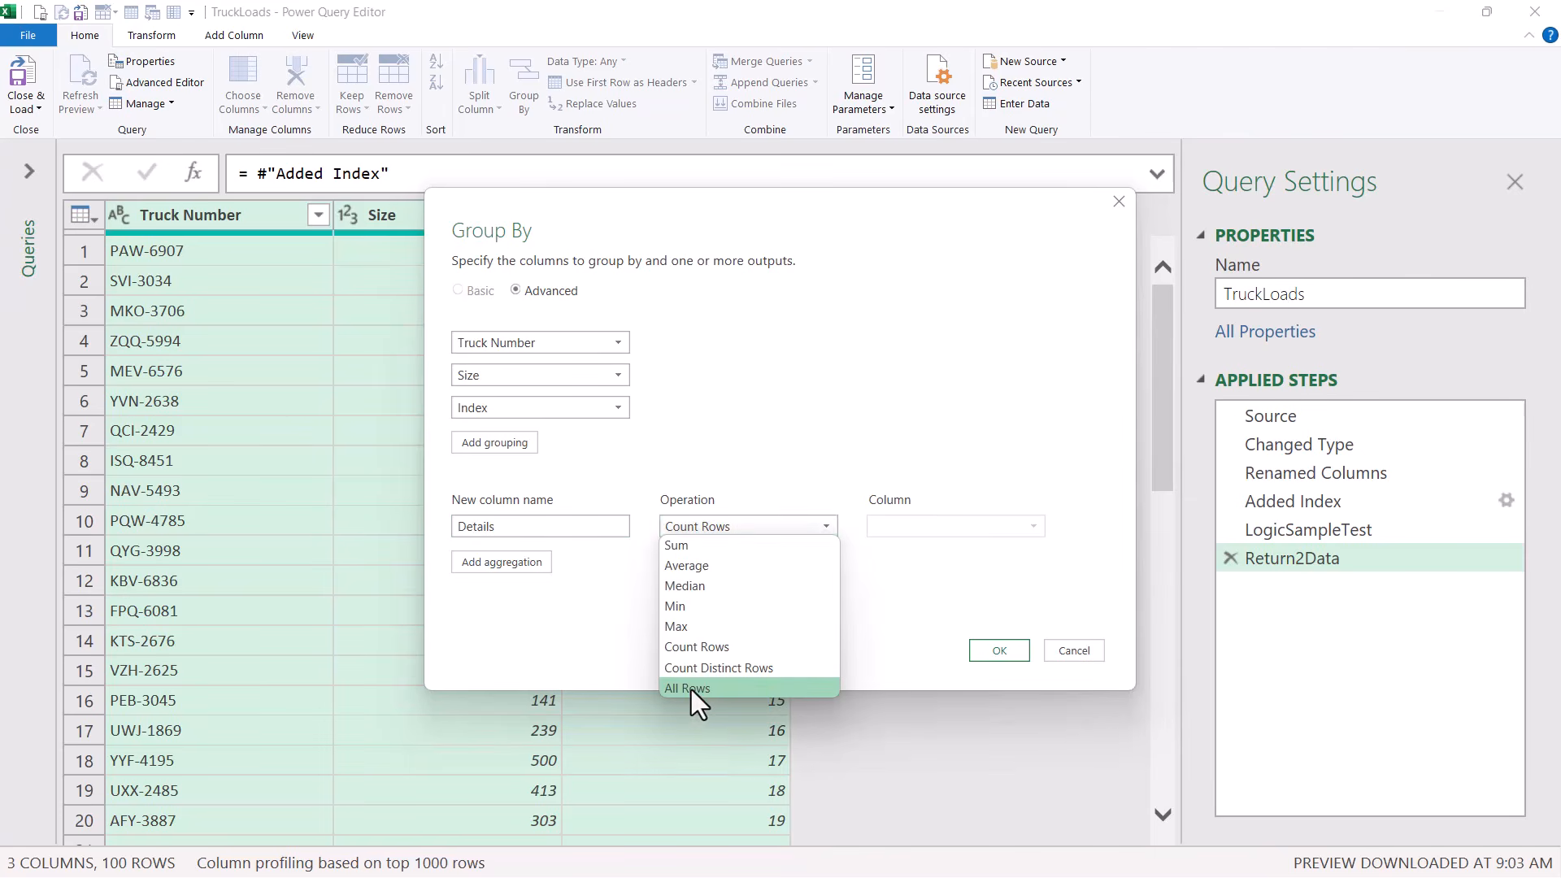
click(691, 690)
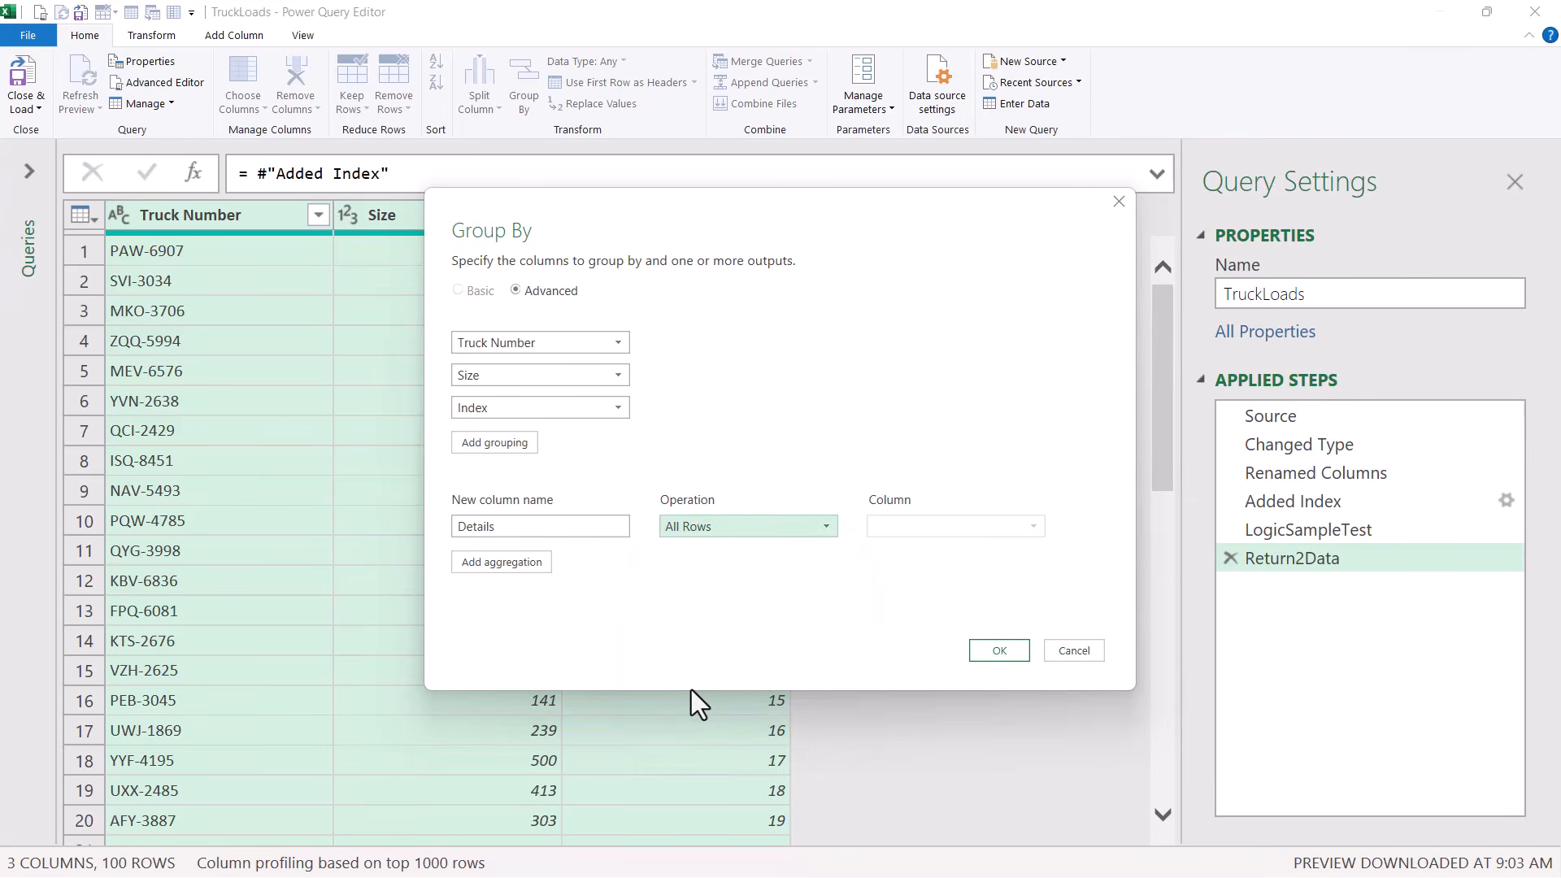
click(995, 648)
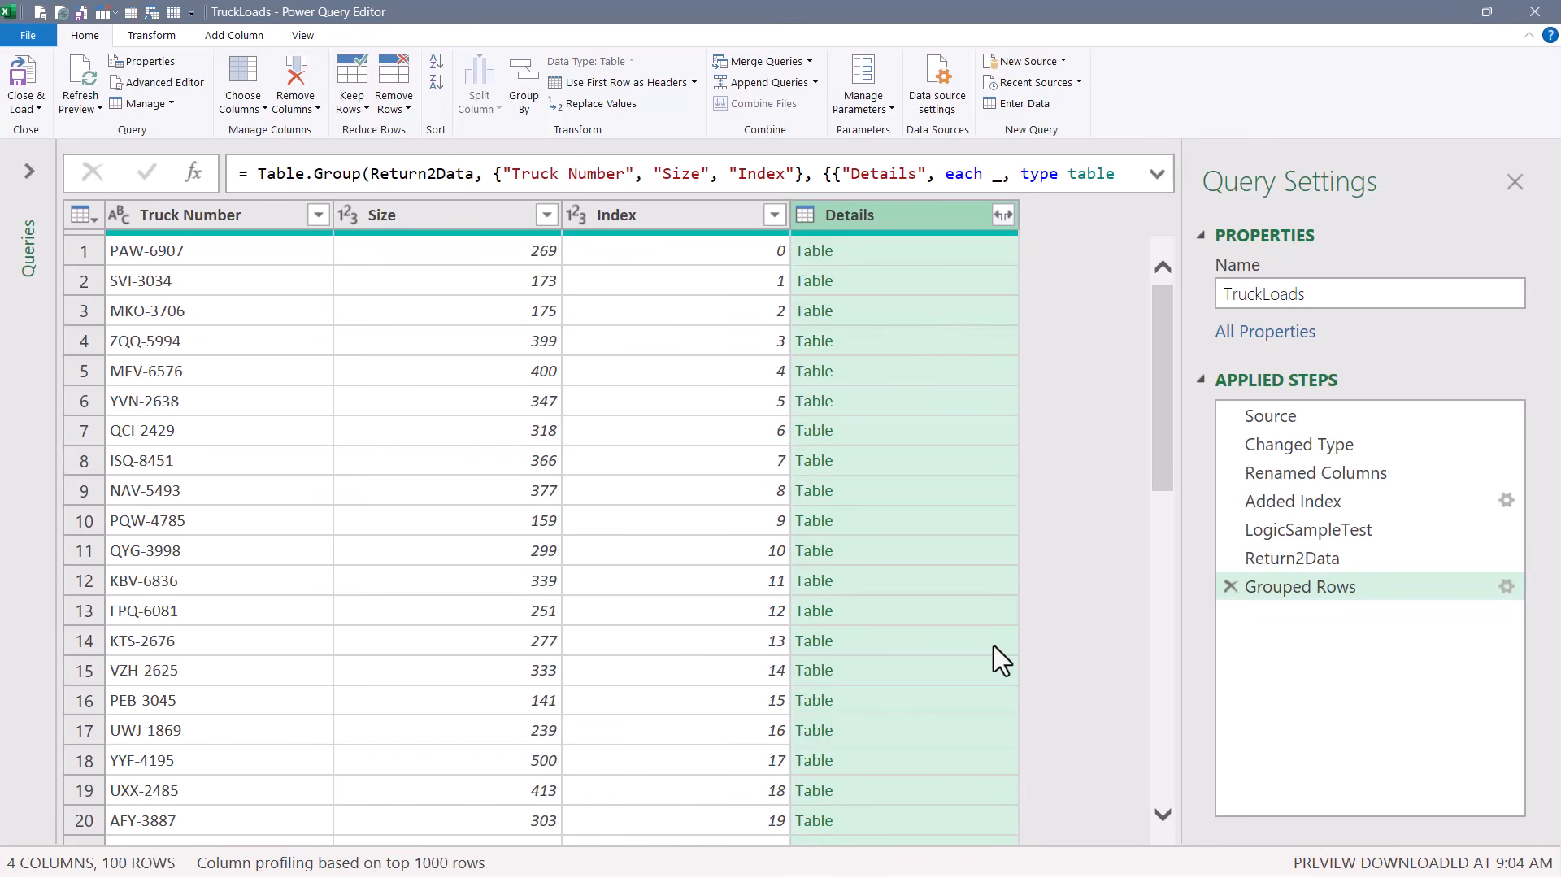
Preview the nested Details tables in the first four rows of the grouped result
click(910, 258)
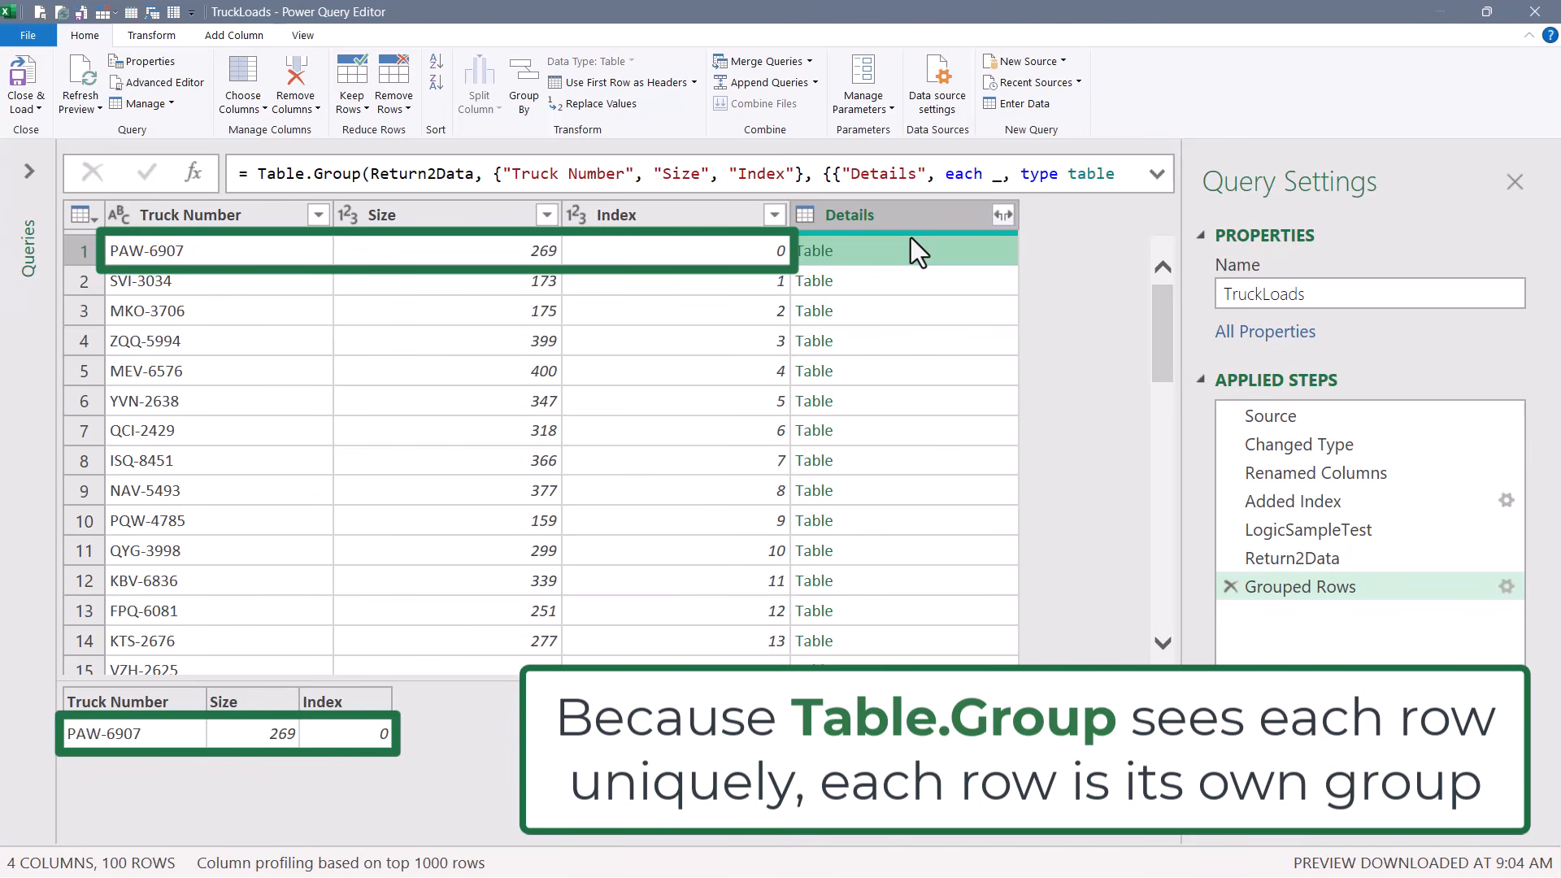
click(912, 284)
click(910, 314)
click(917, 343)
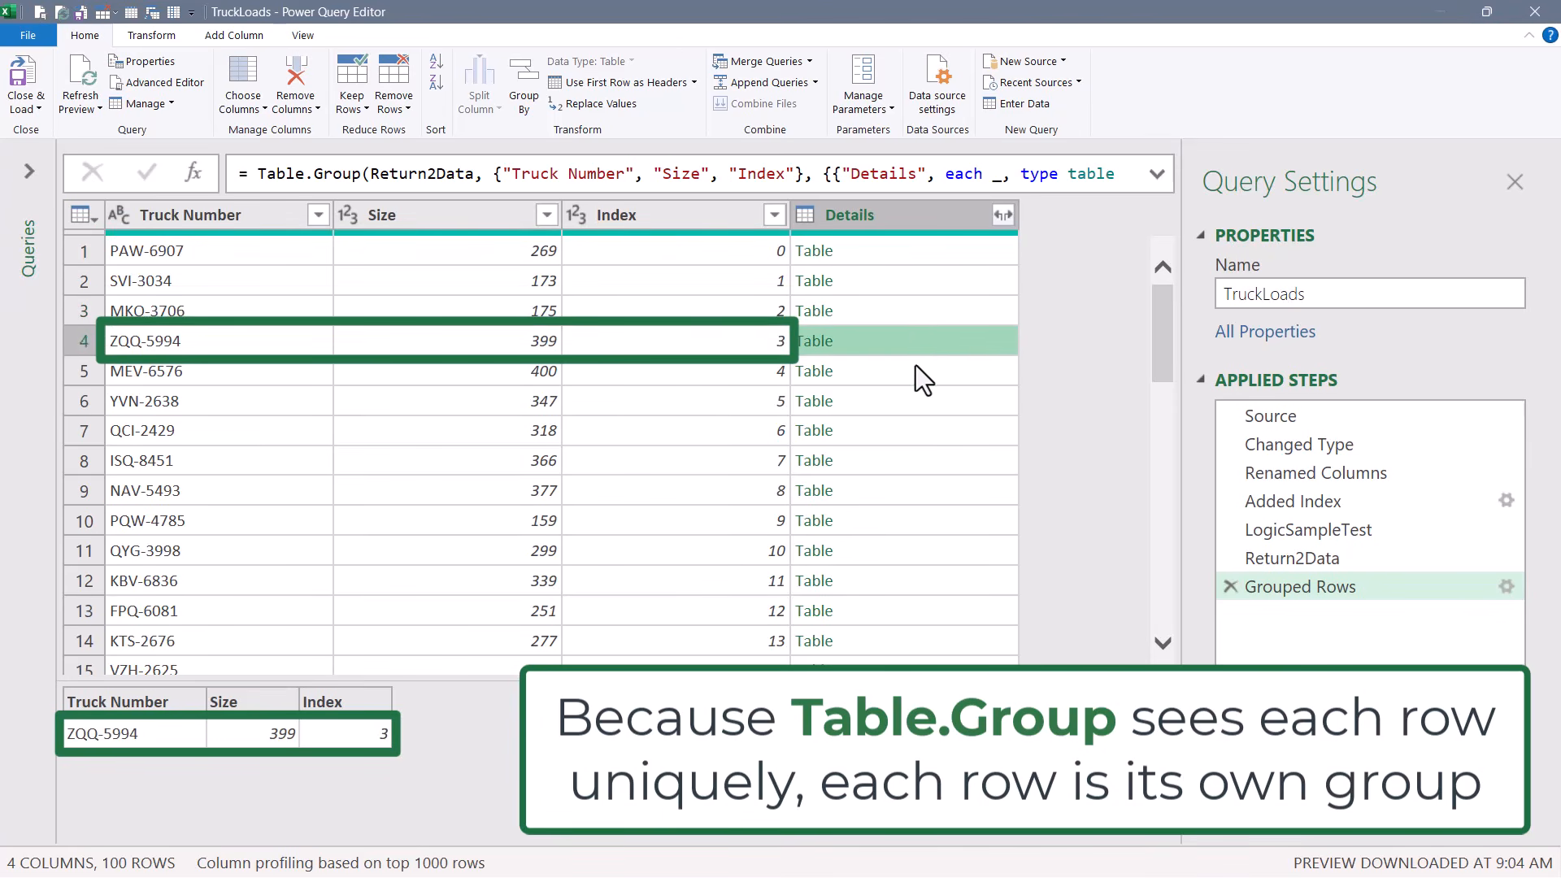
Preview the nested Details table in row five and examine the key columns, Details aggregation and type arguments in the full Table.Group formula
click(915, 365)
click(1155, 173)
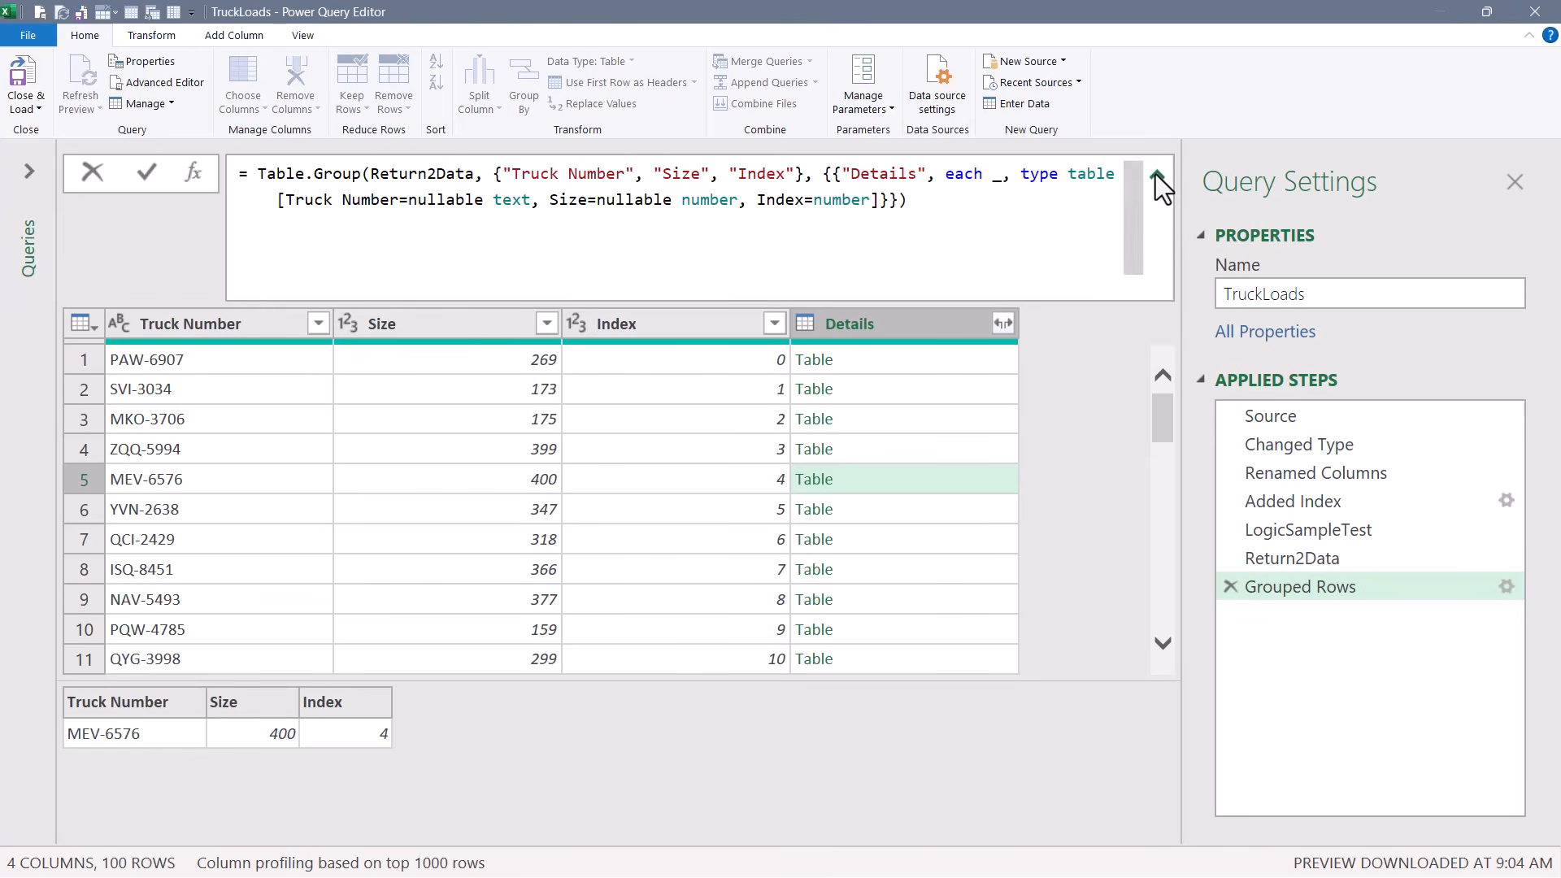
drag(195, 150, 390, 146)
drag(321, 88, 946, 89)
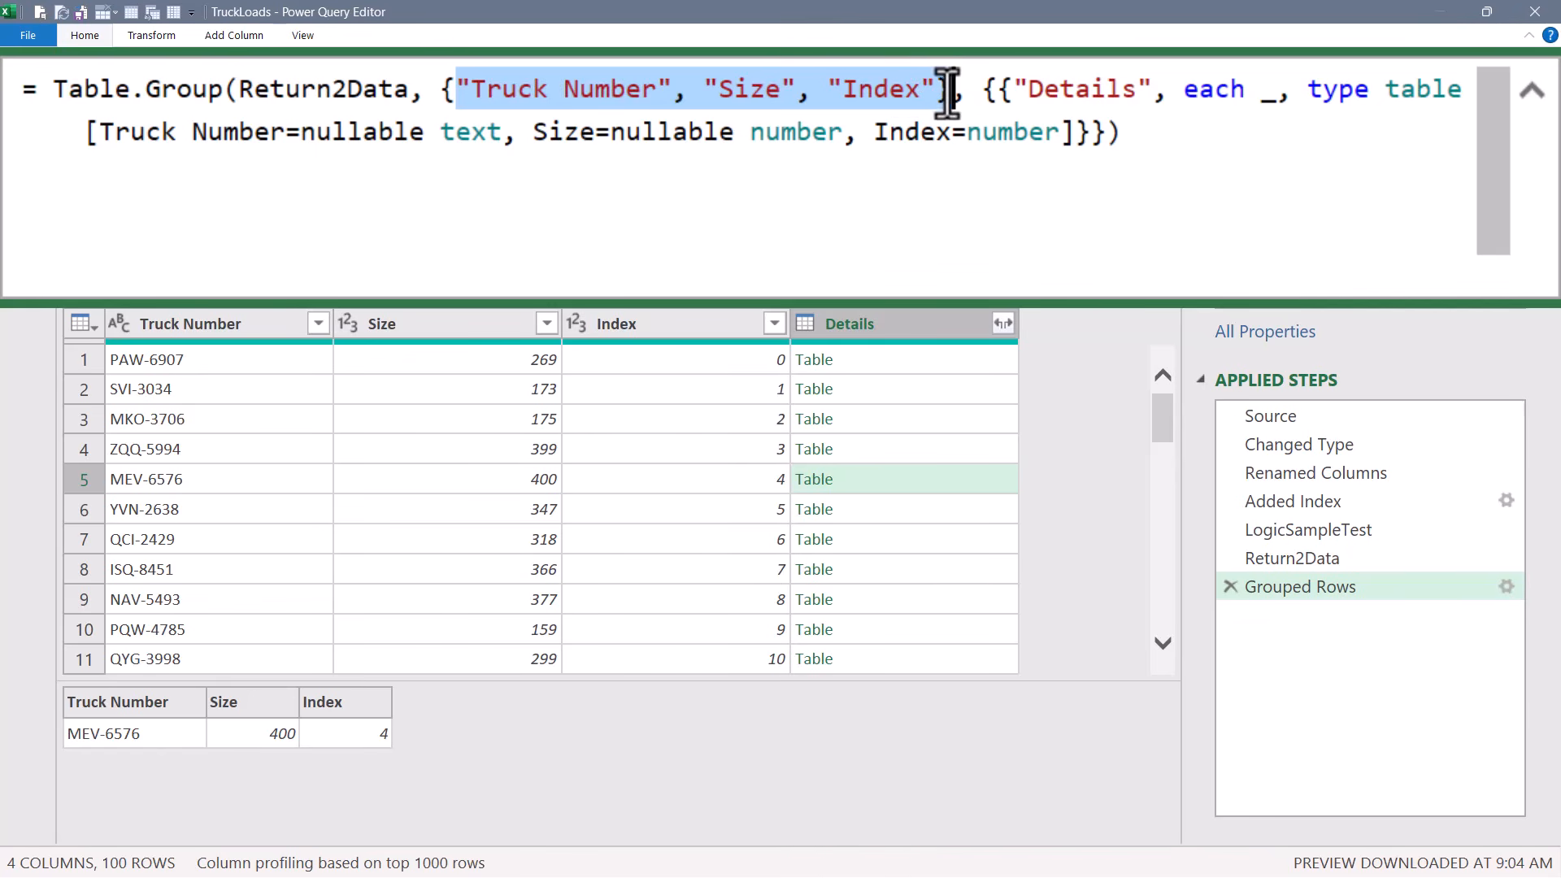
click(1015, 91)
drag(1070, 104, 1476, 96)
click(1305, 91)
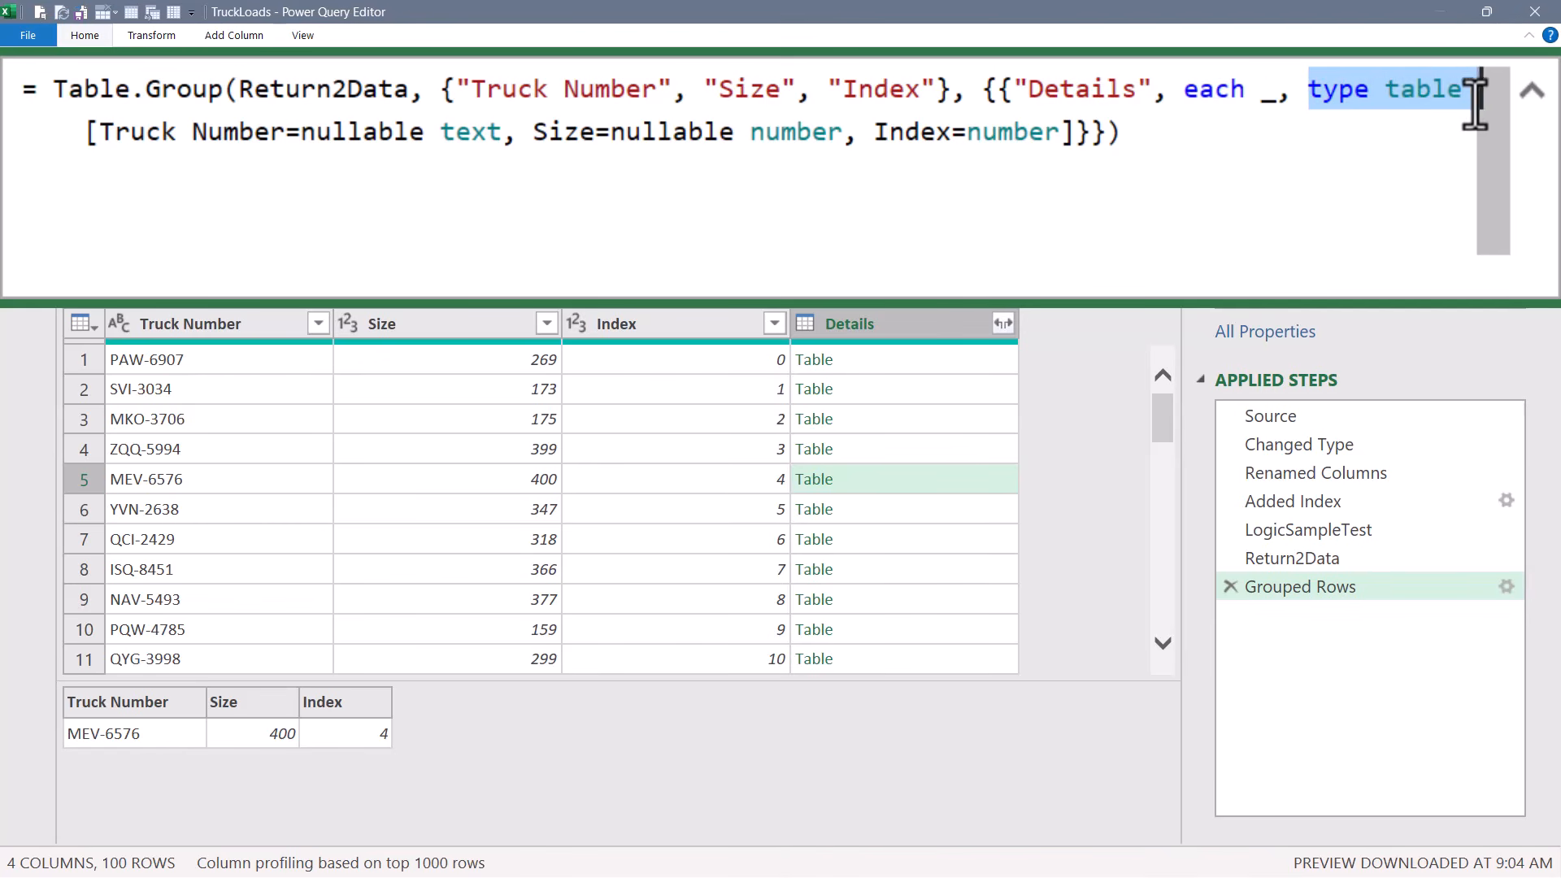
Remove the type table definition with its column types from the Details aggregation, leaving {{"Details", each _}} in the Grouped Rows formula
drag(82, 122, 992, 164)
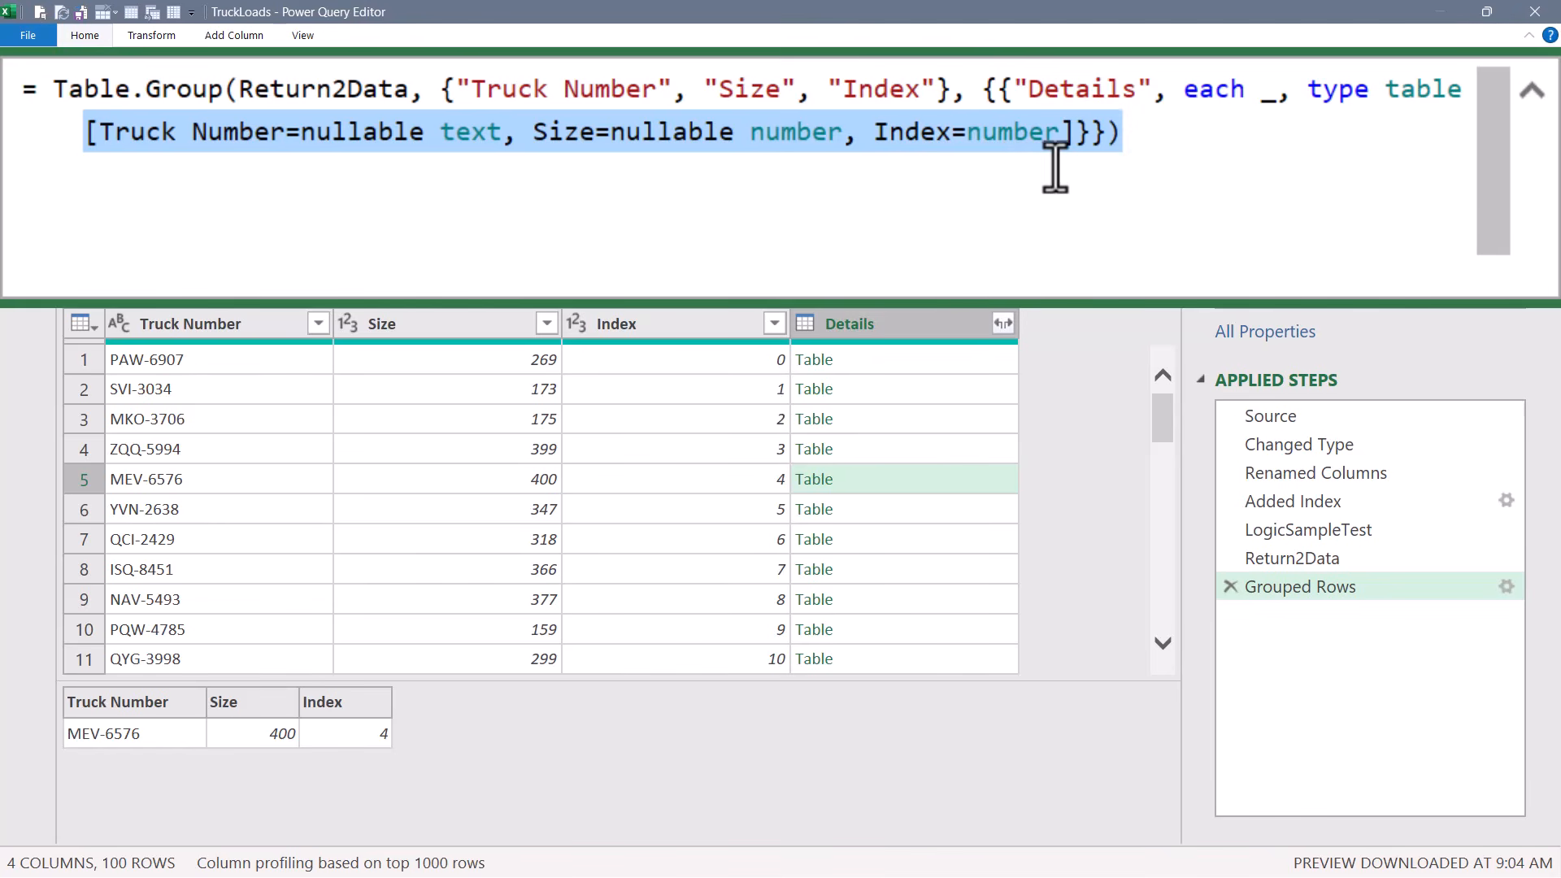
drag(1278, 95, 1075, 132)
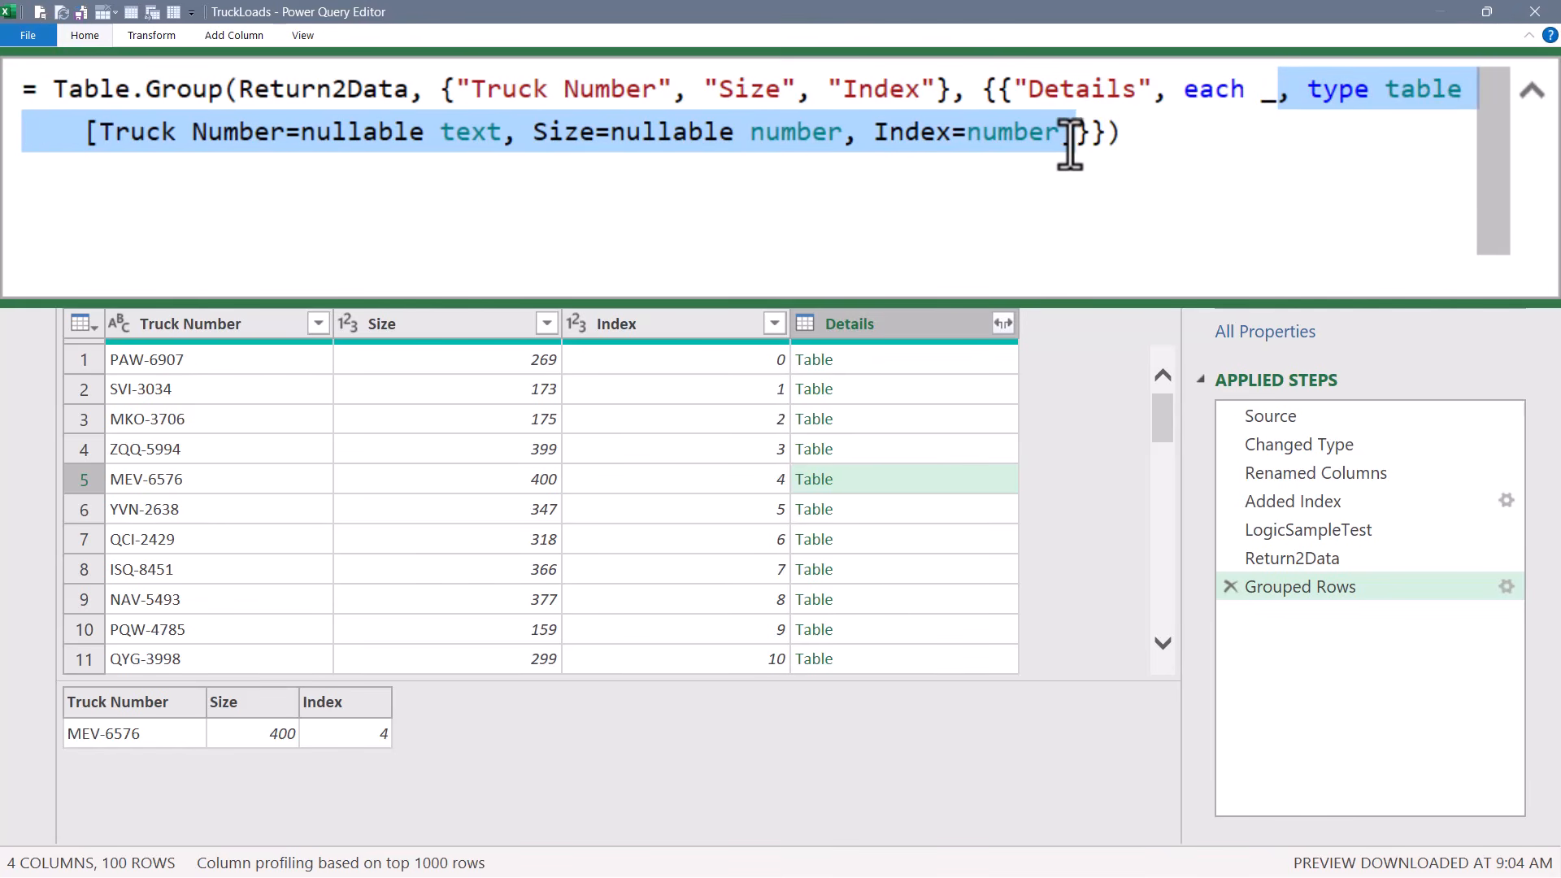
key(Delete)
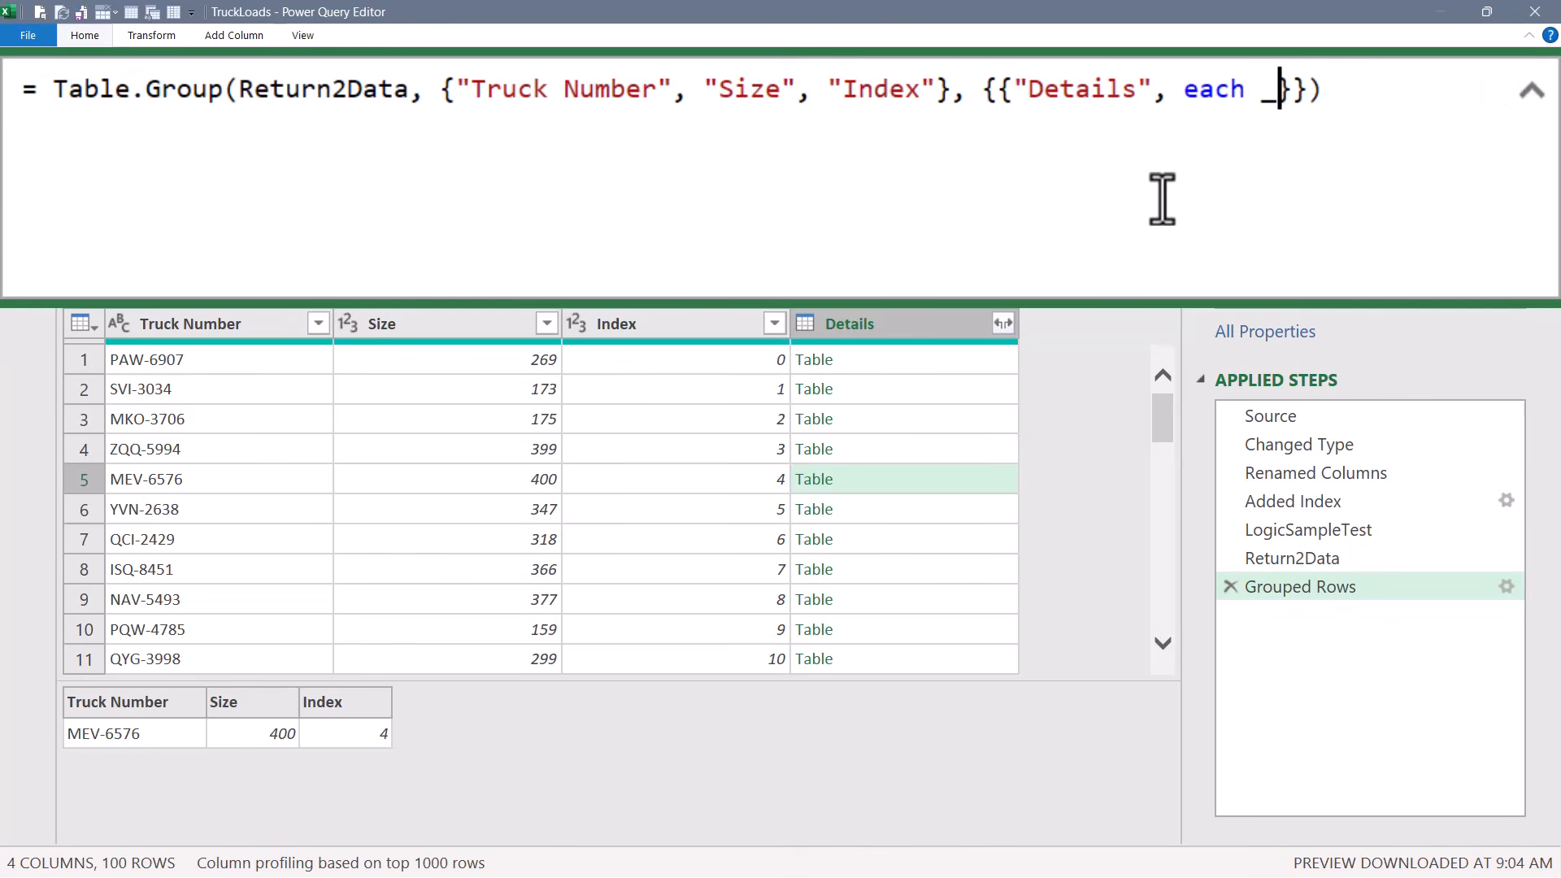
key(Return)
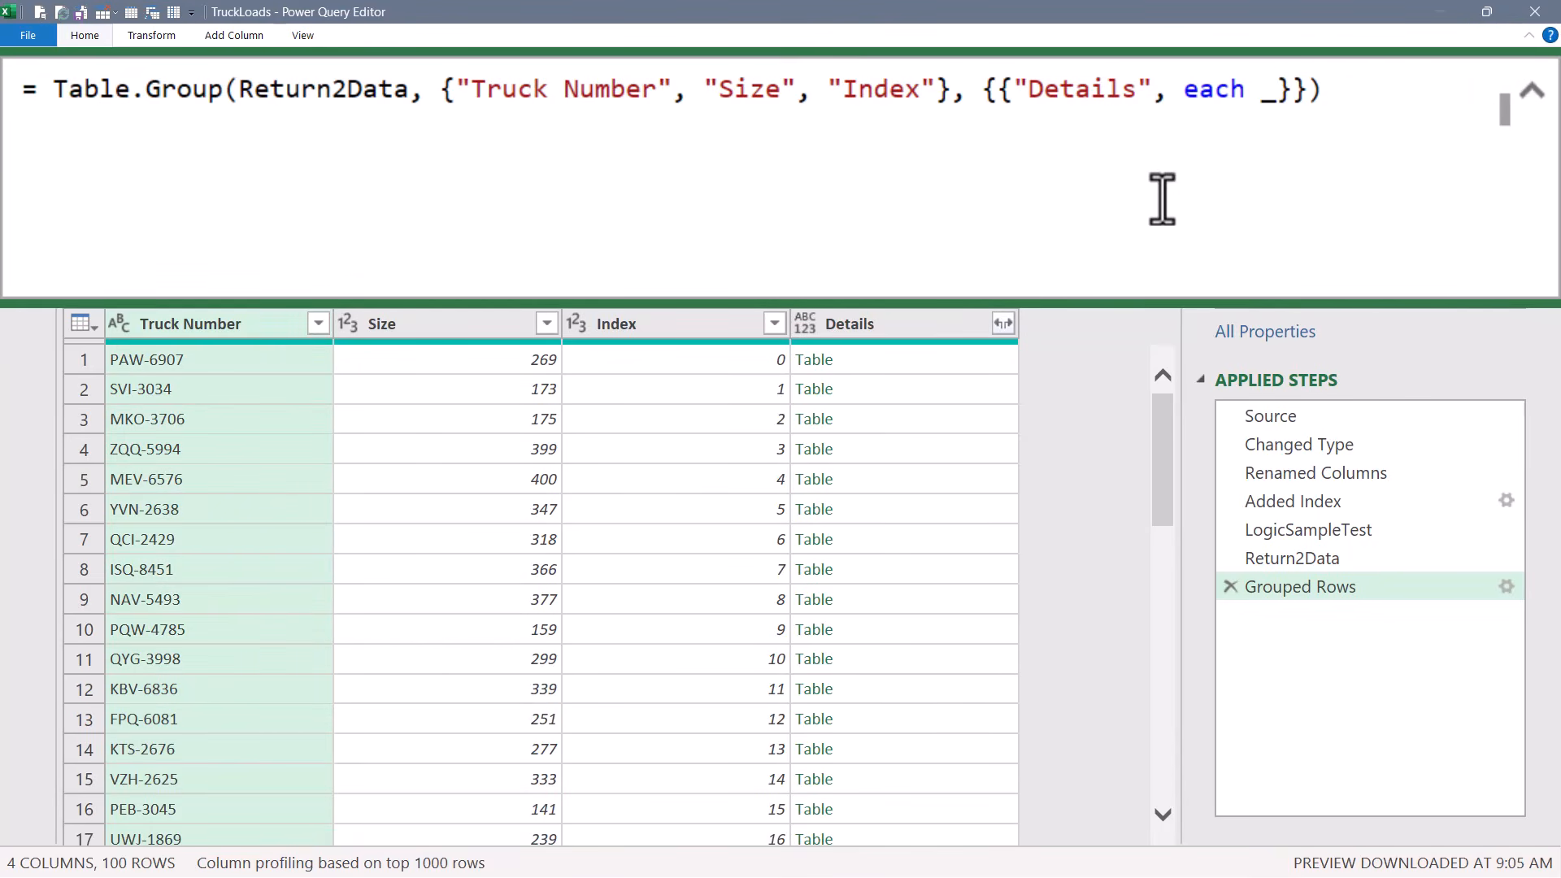
Add a groupKind argument of 0 after the Details aggregation in Table.Group, followed by a comma for the comparer argument
click(1305, 91)
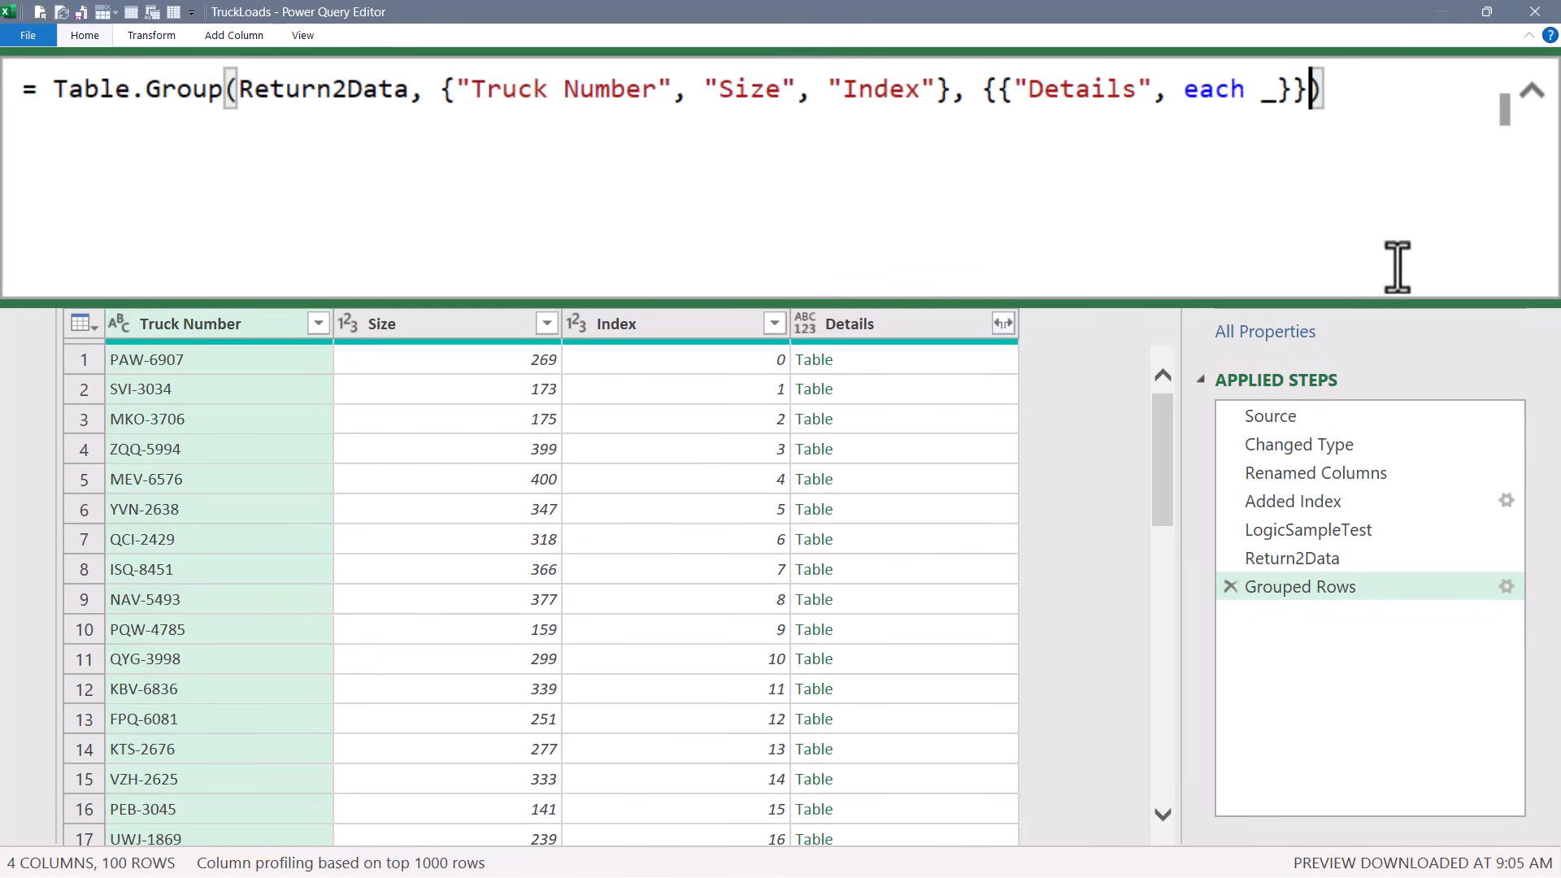
text(,)
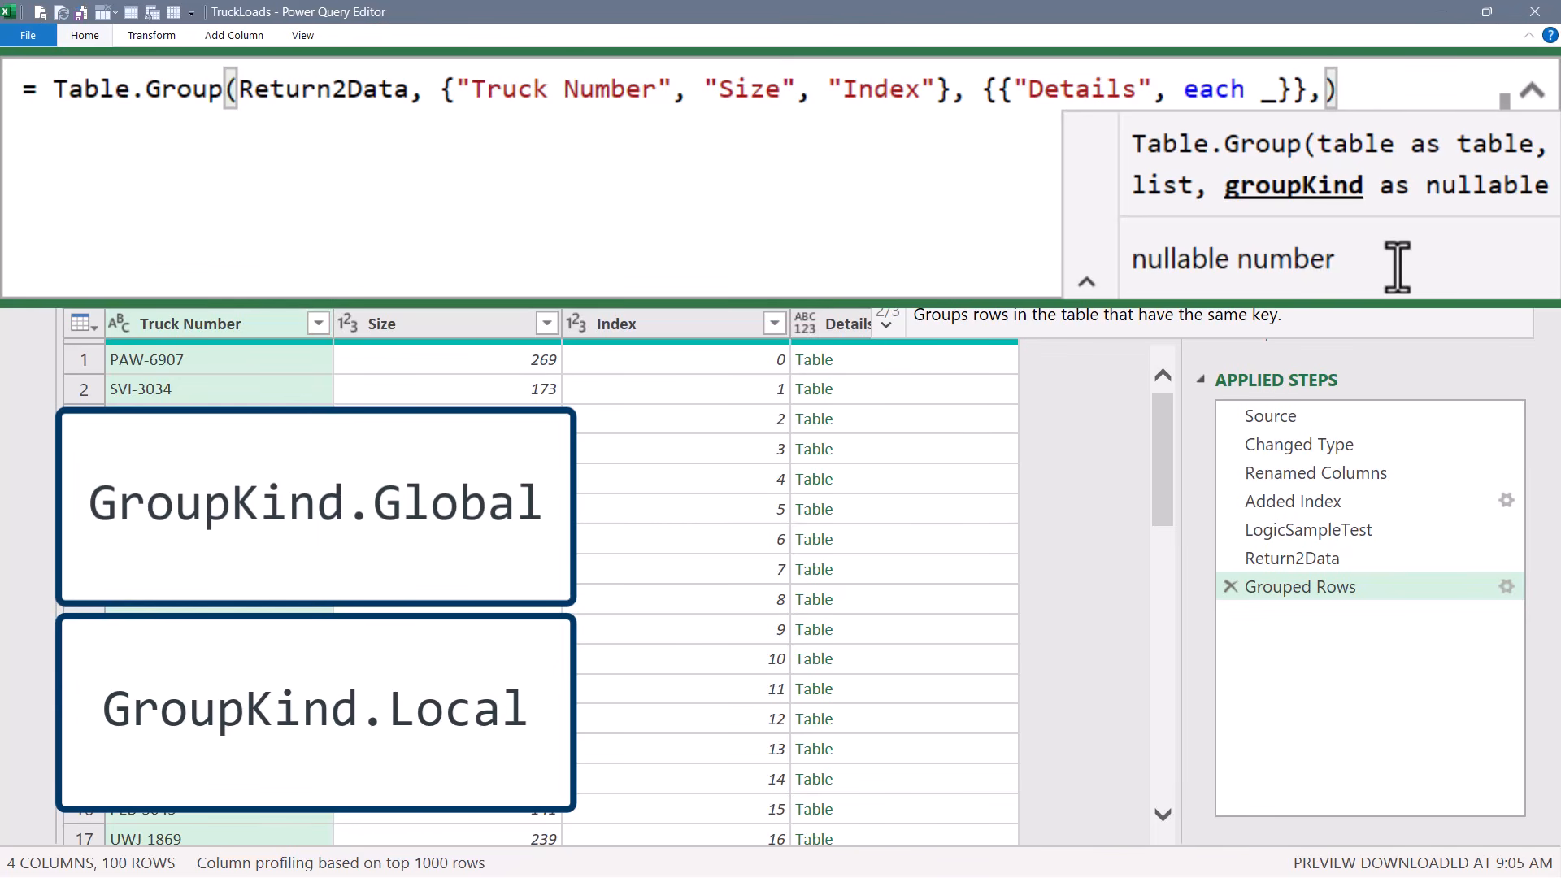
text(1)
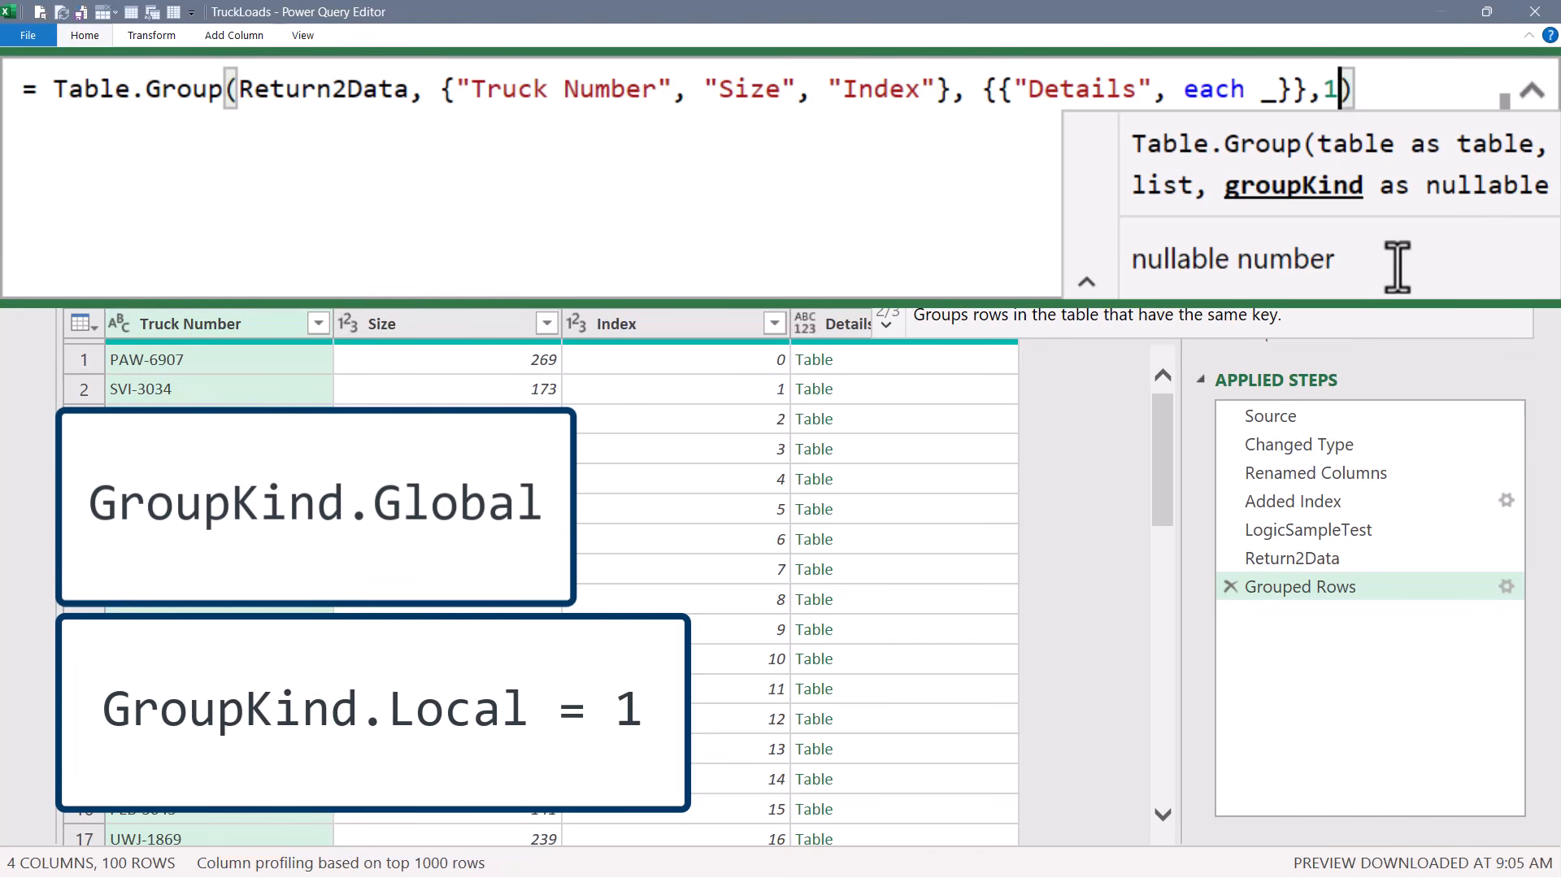
key(BackSpace)
text(0)
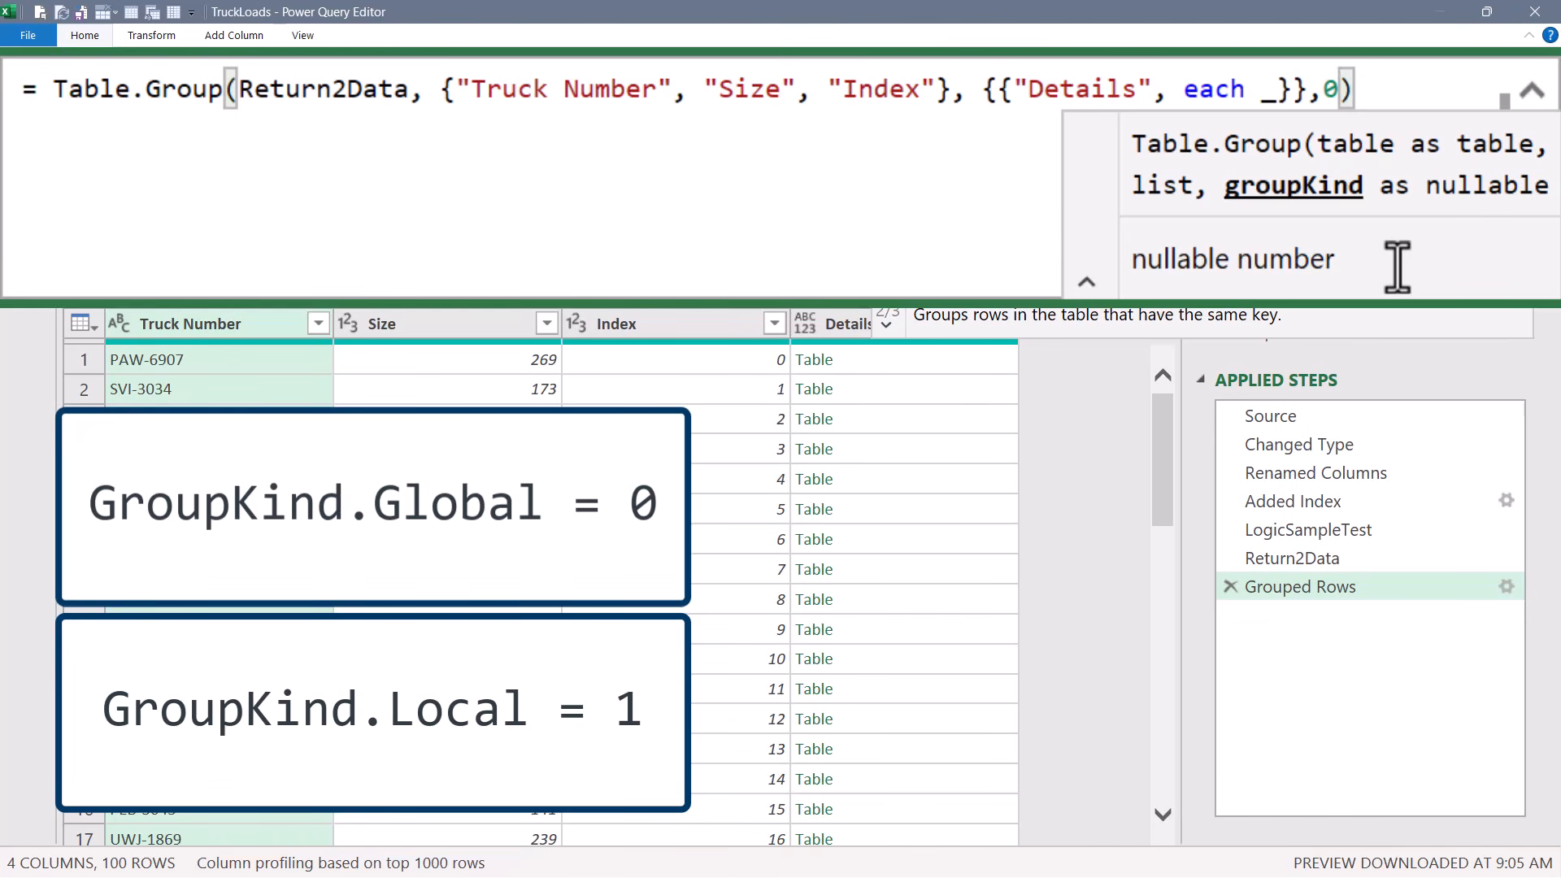
text(,)
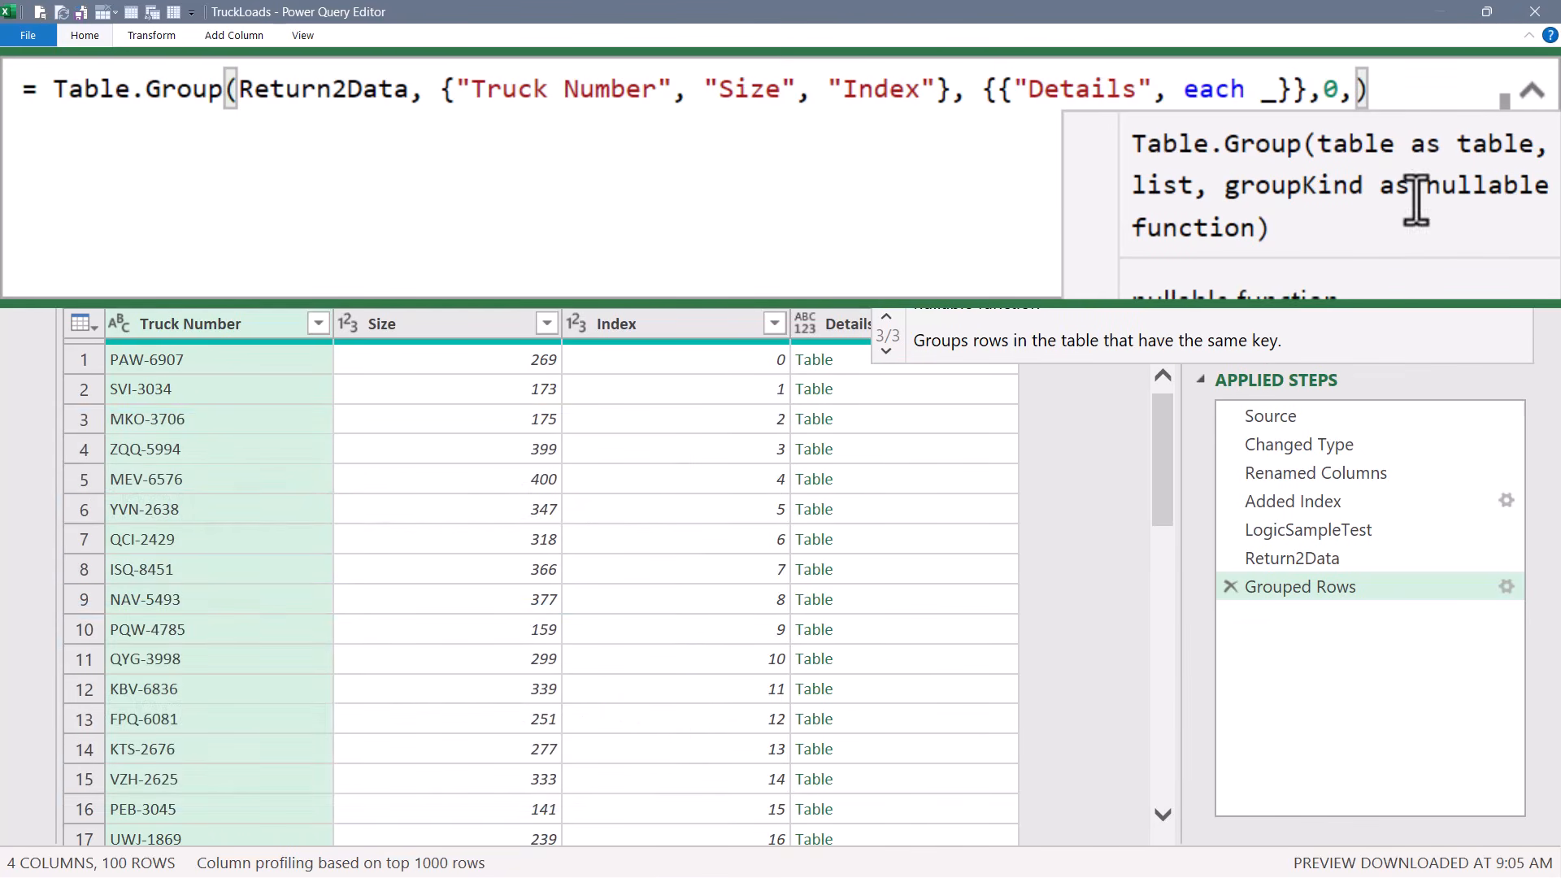
key(Return)
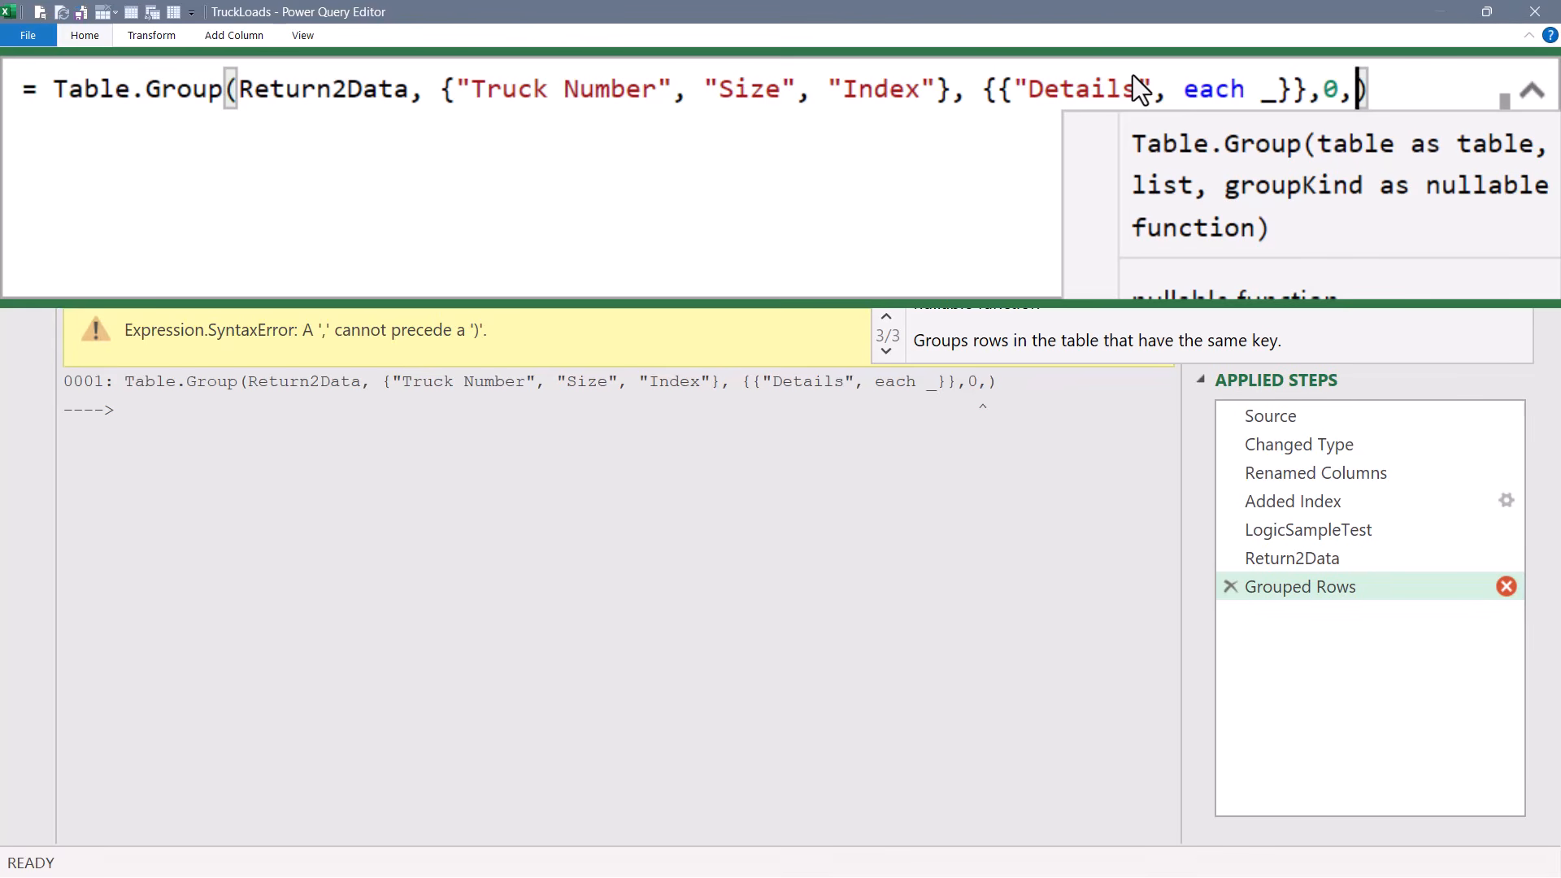
Start the comparer argument on its own line as a custom function with two parameters: (Curr, Next) =>
key(Return)
key(Return)
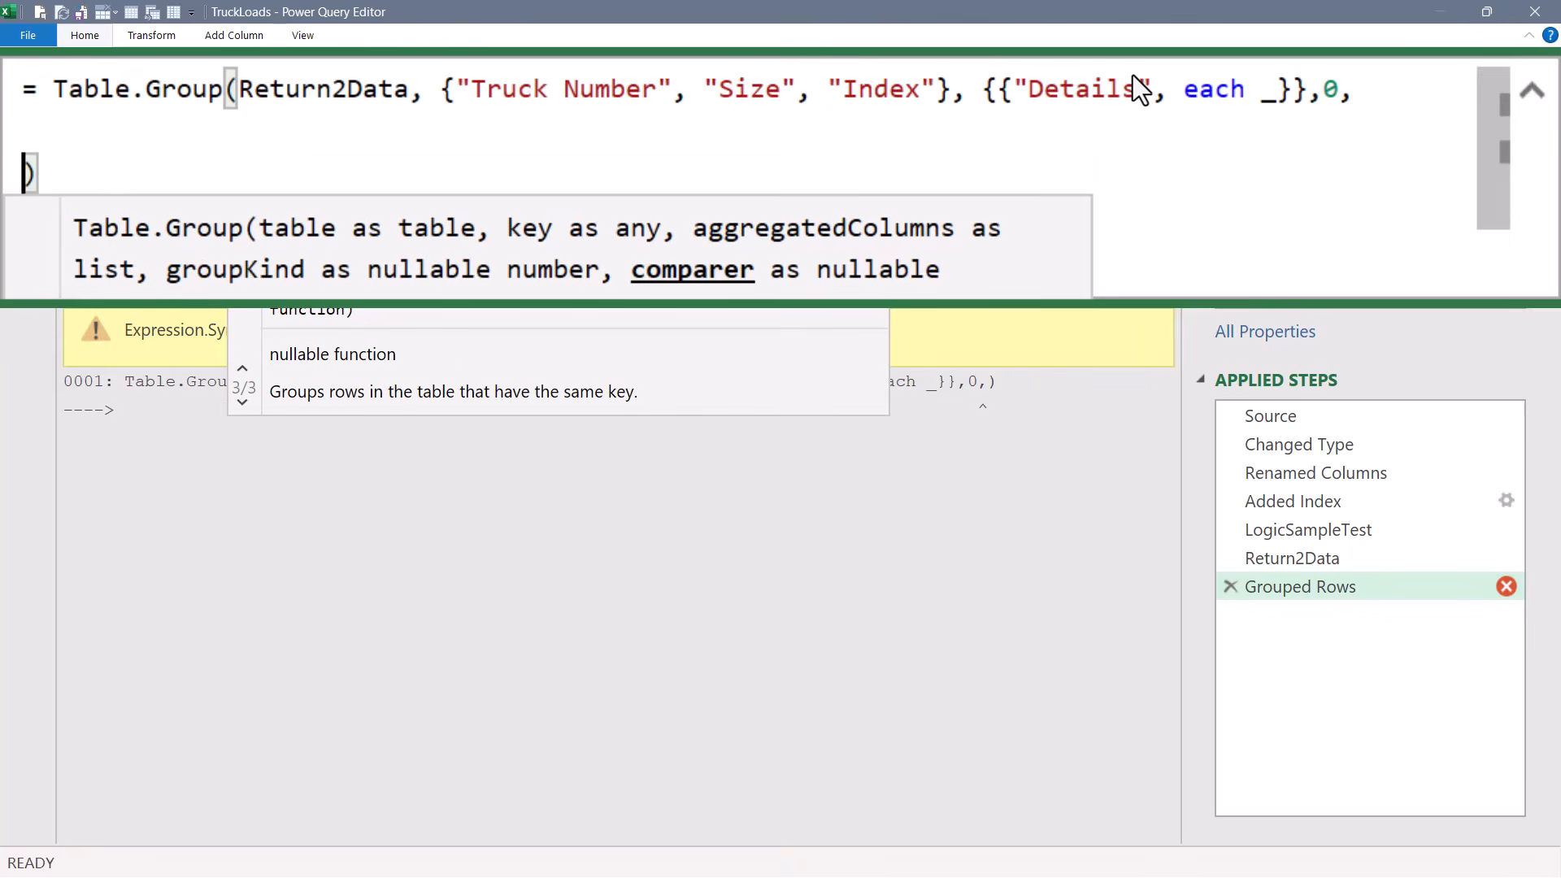
key(BackSpace)
text(()
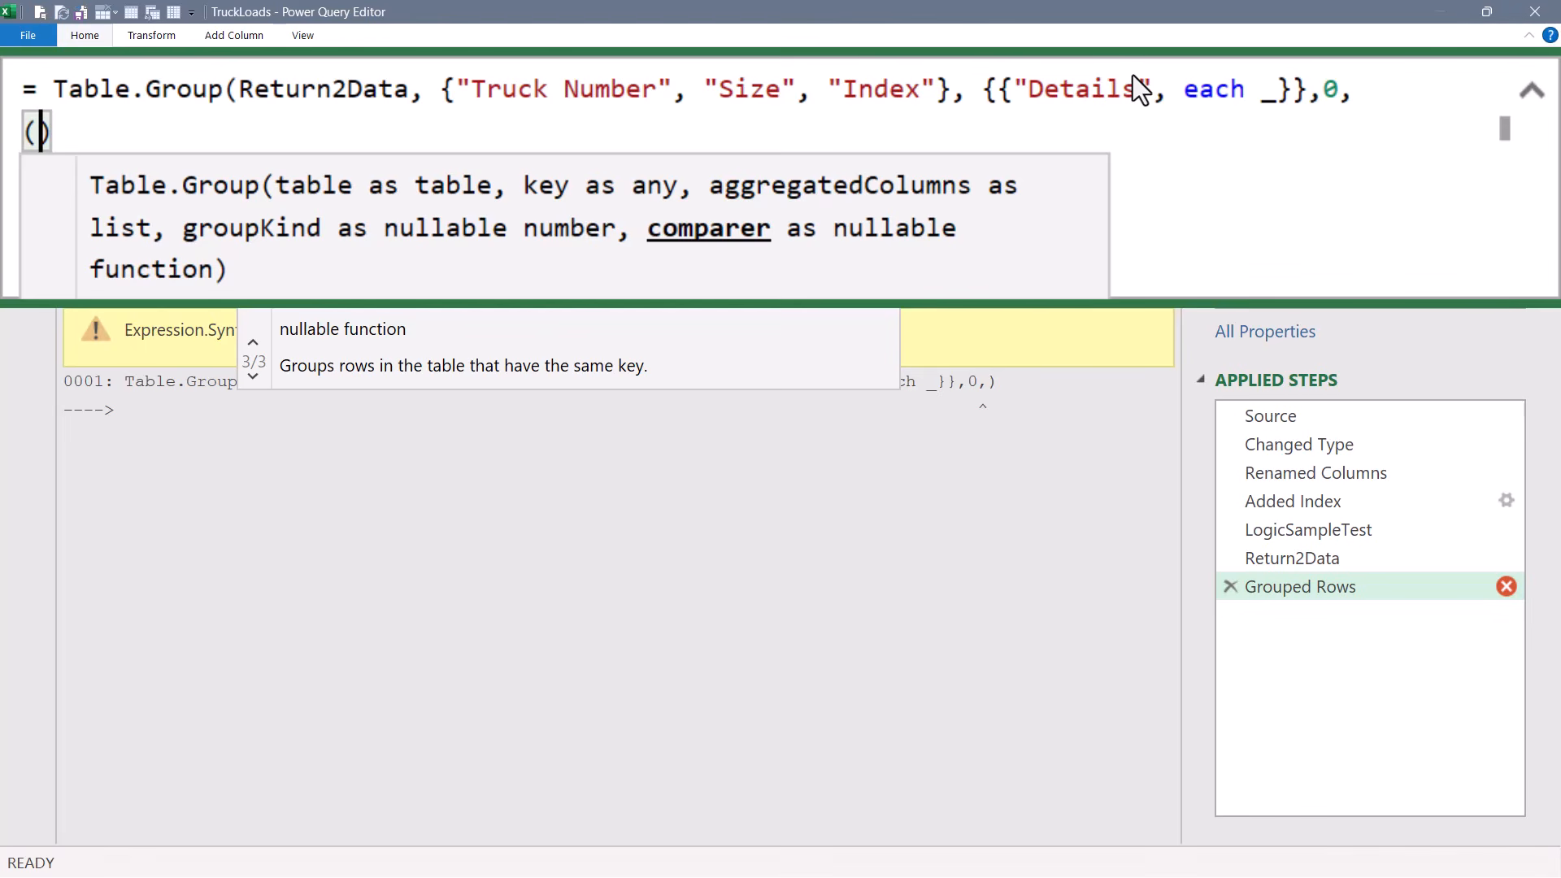
text(Curr, N)
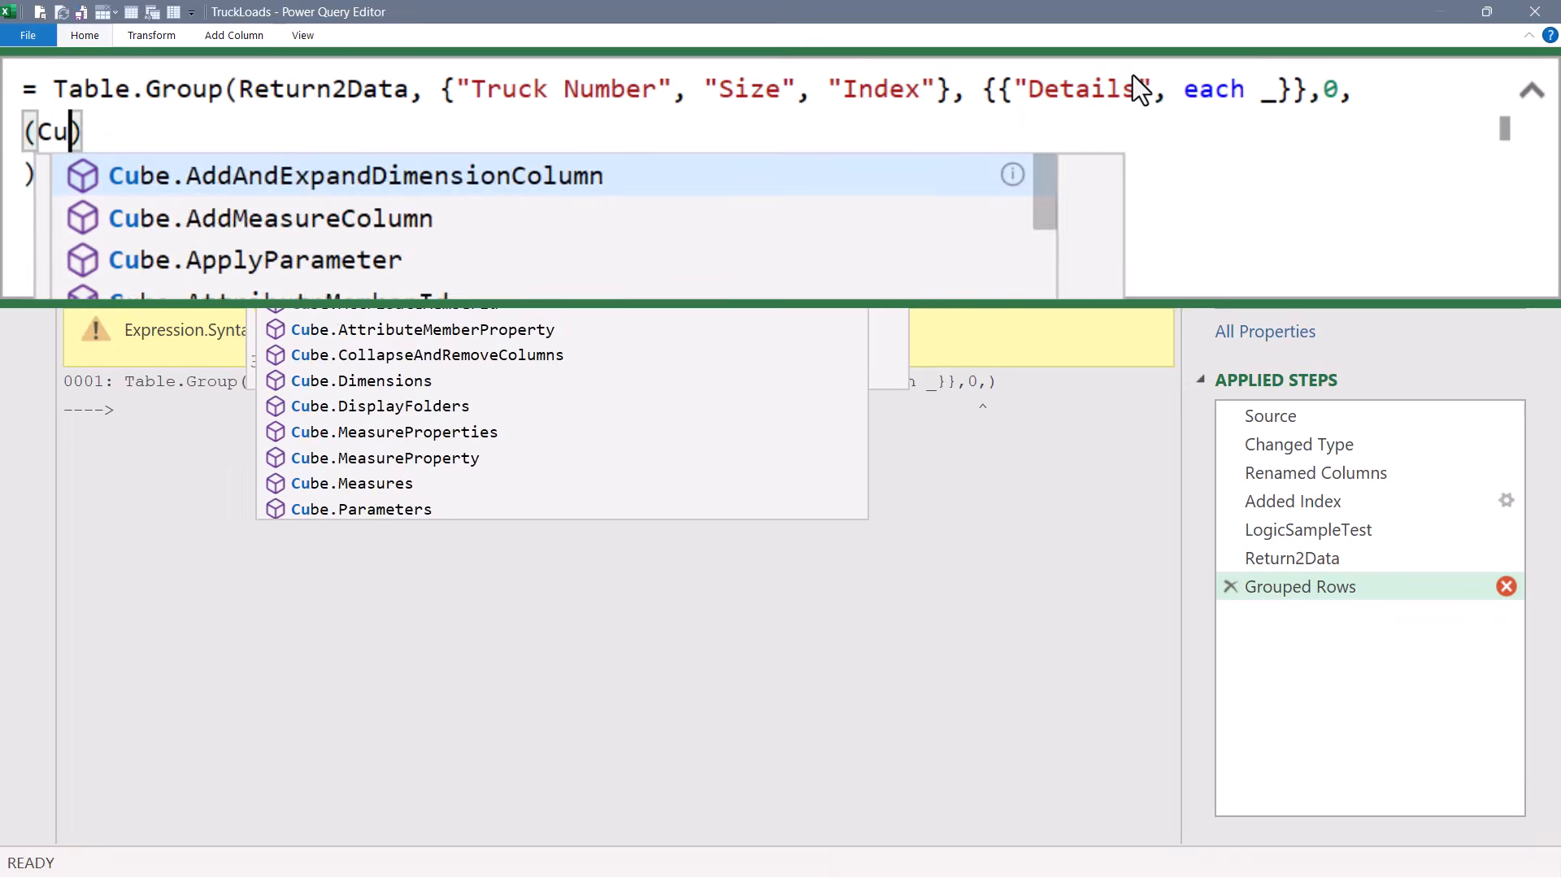
text(ext)
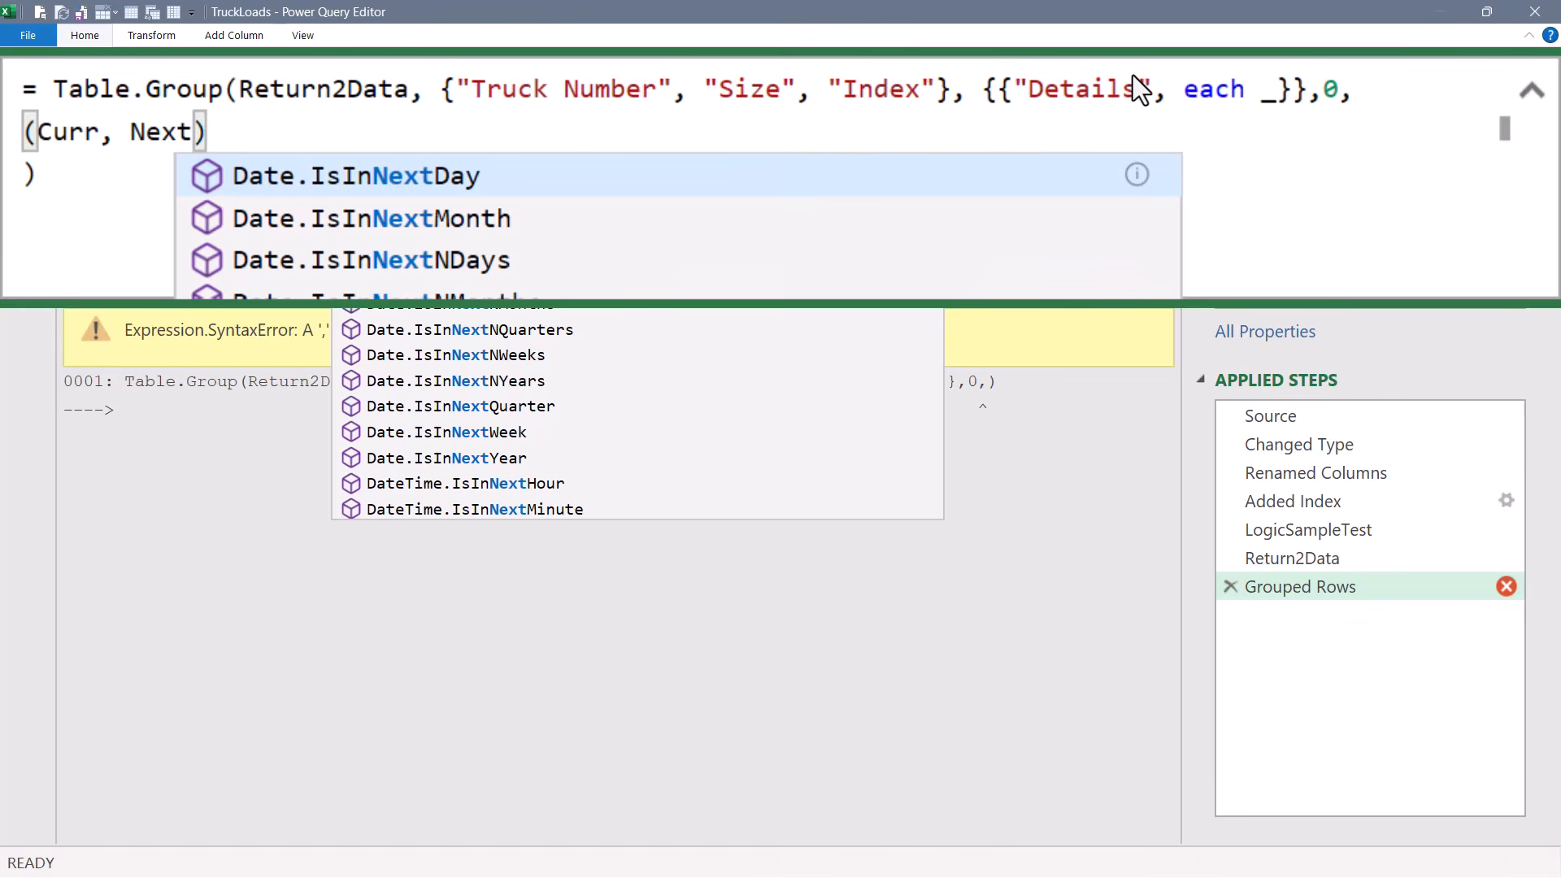
key(Right)
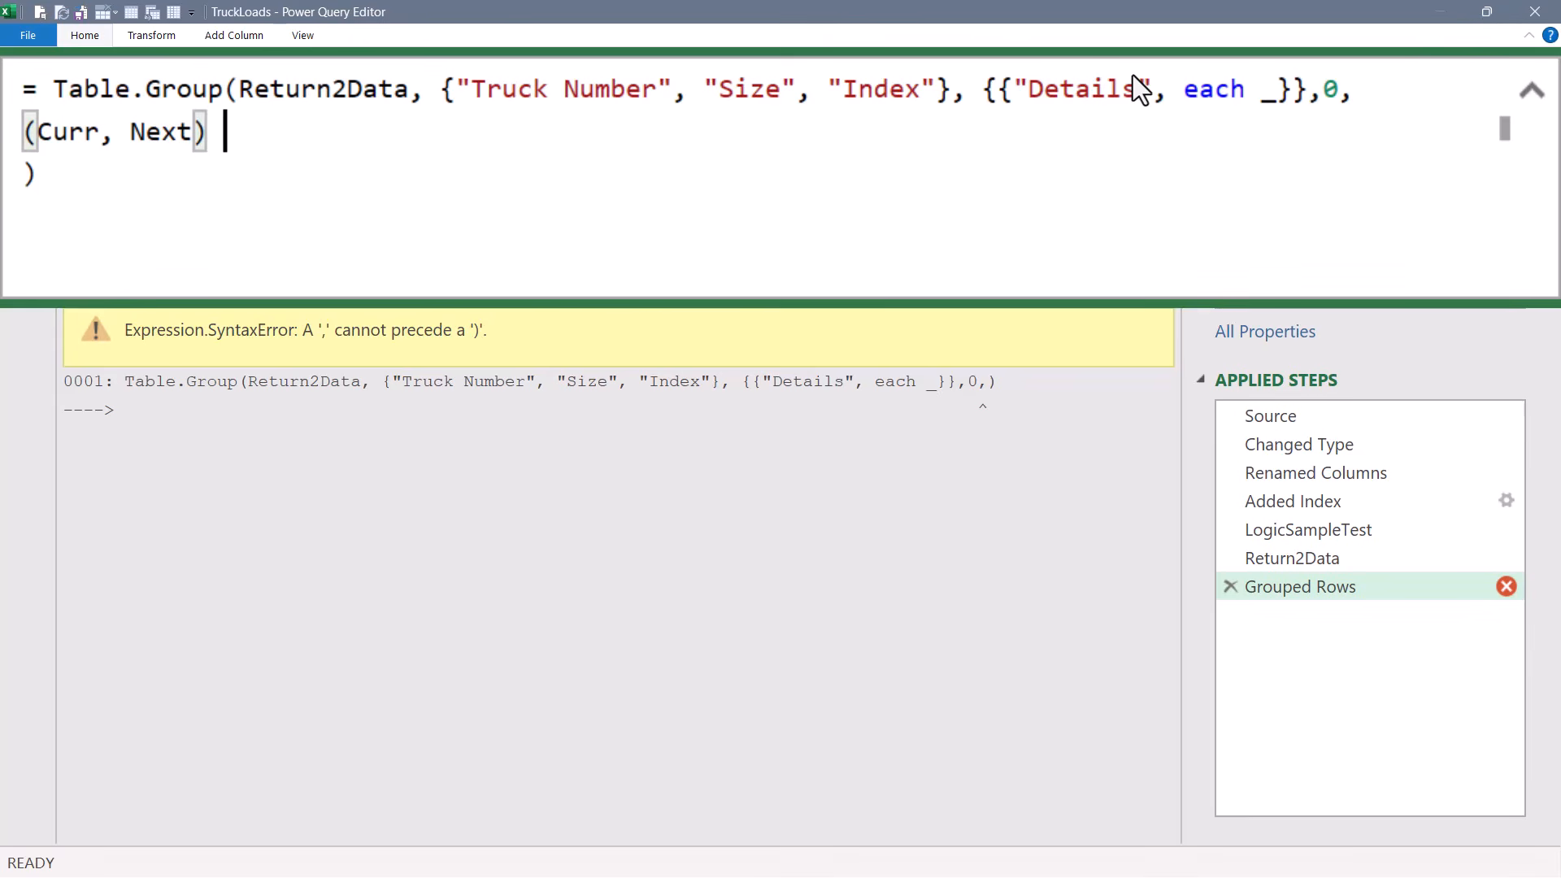
text(=>)
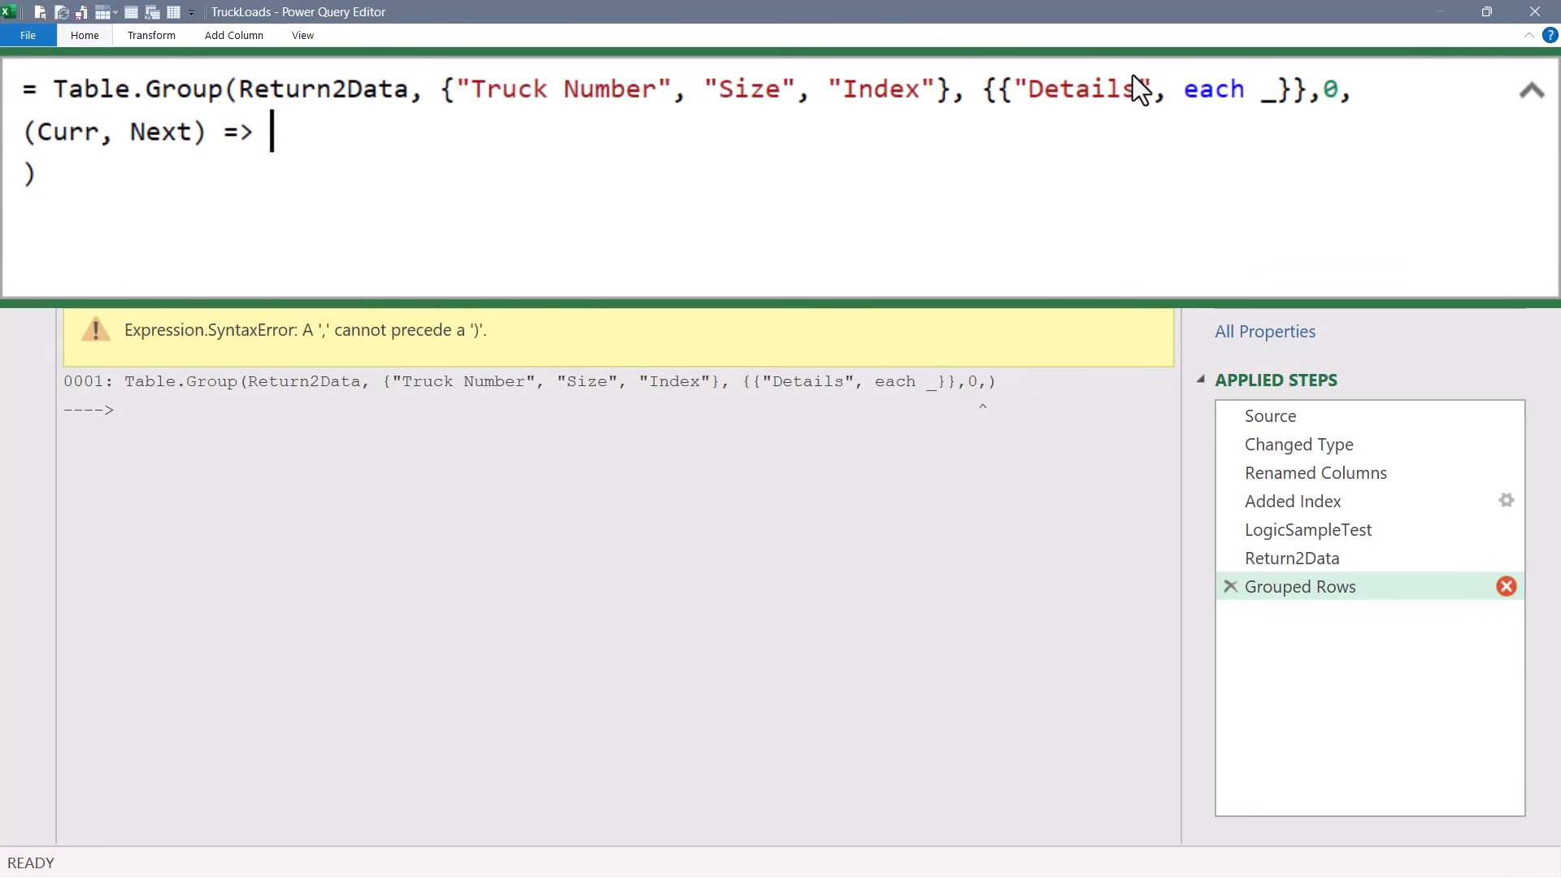
Begin the comparer function's body with List.Range, using Return2Data[Size] as the list argument
text( listr)
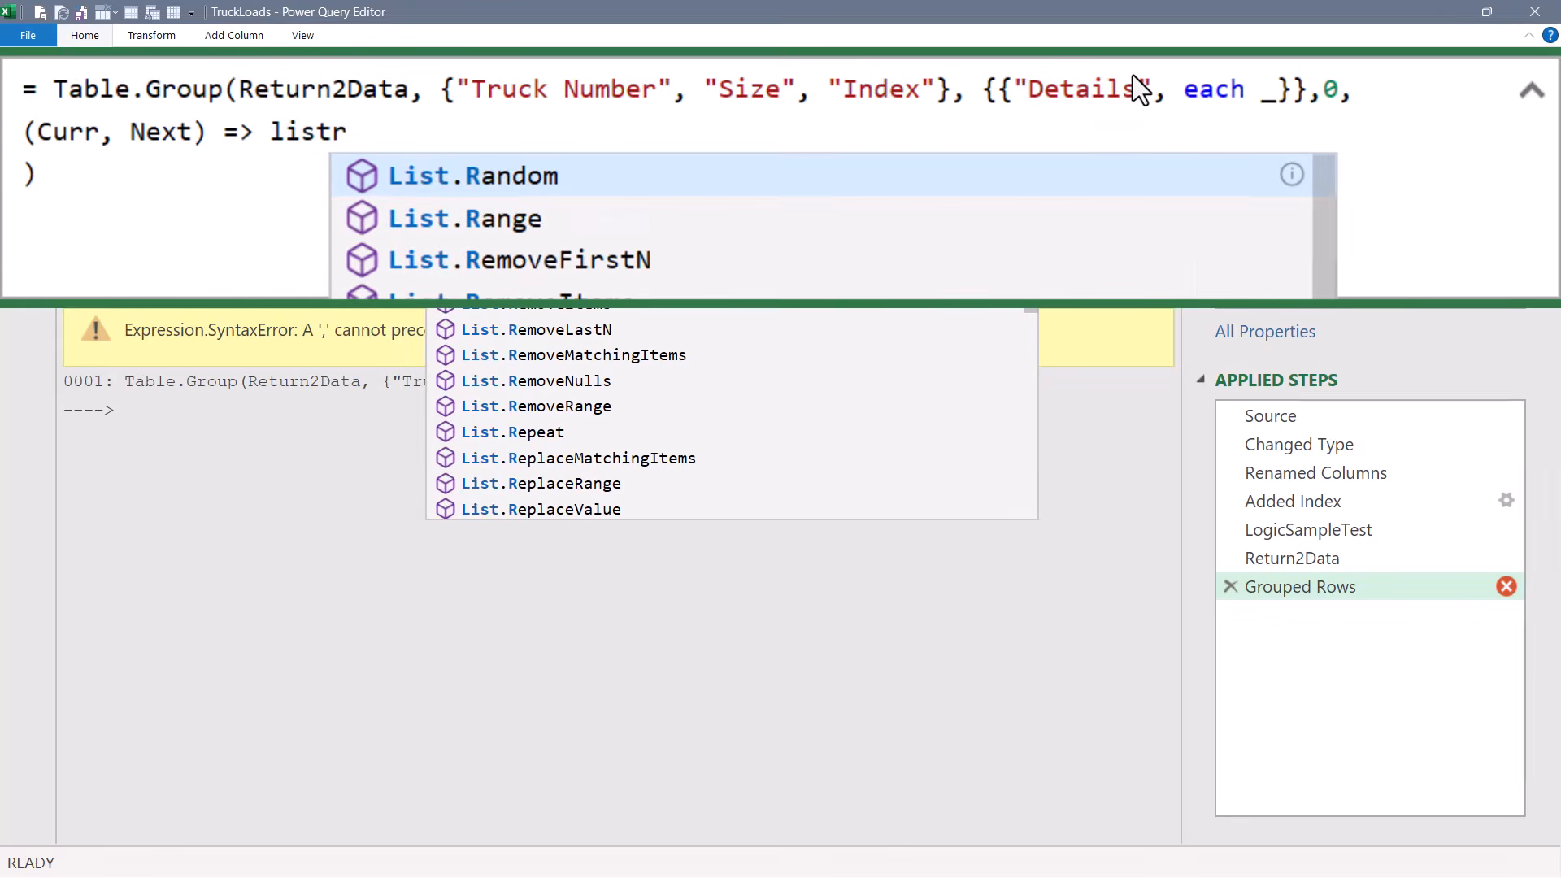
key(Down)
key(Tab)
text(()
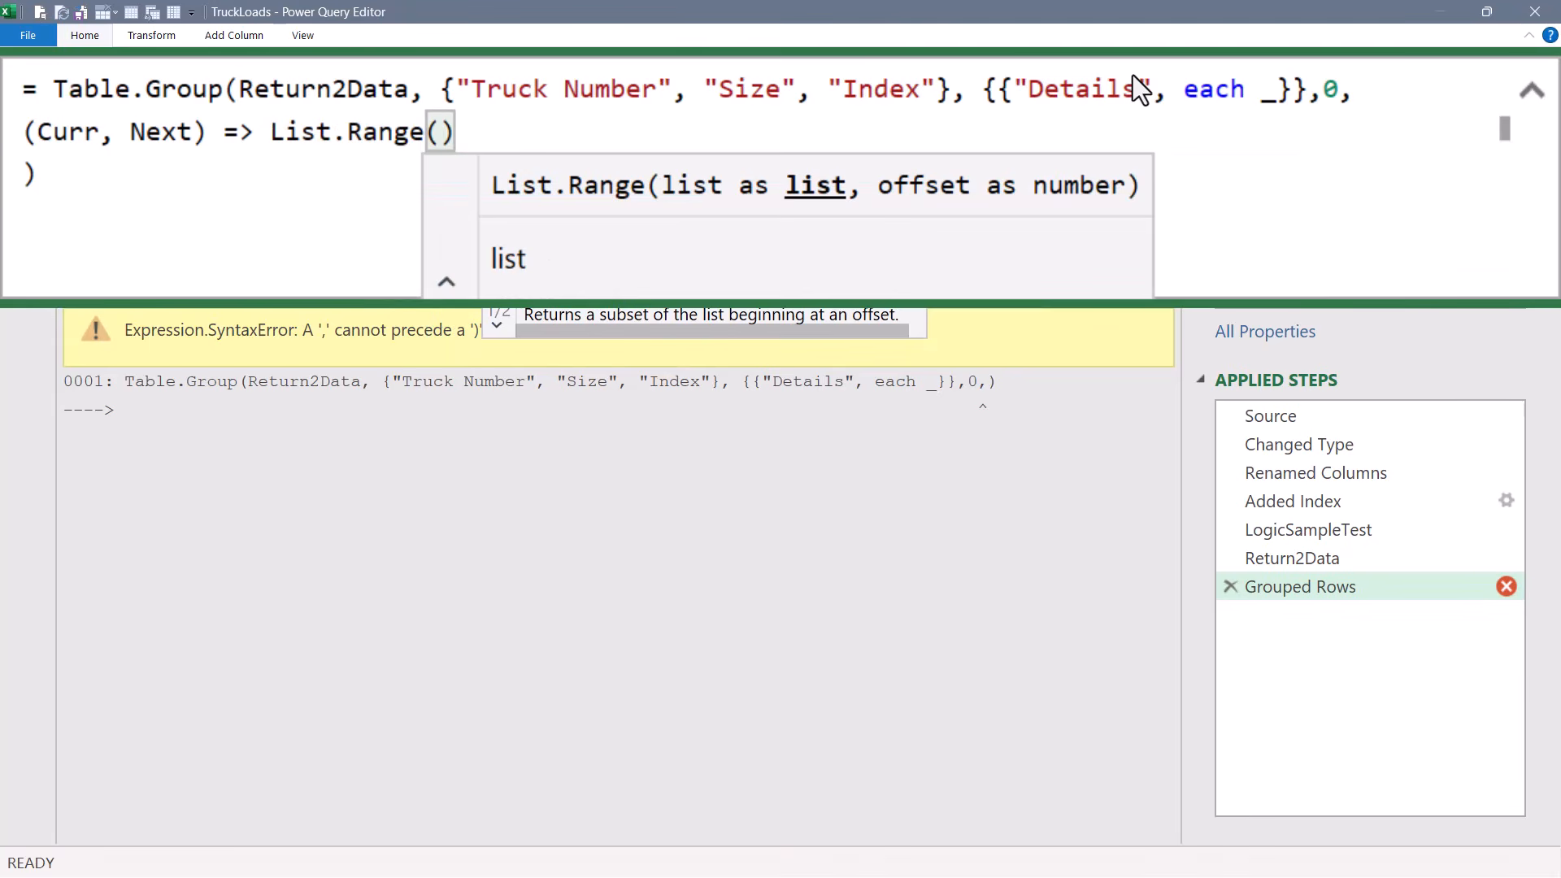
text(Ret)
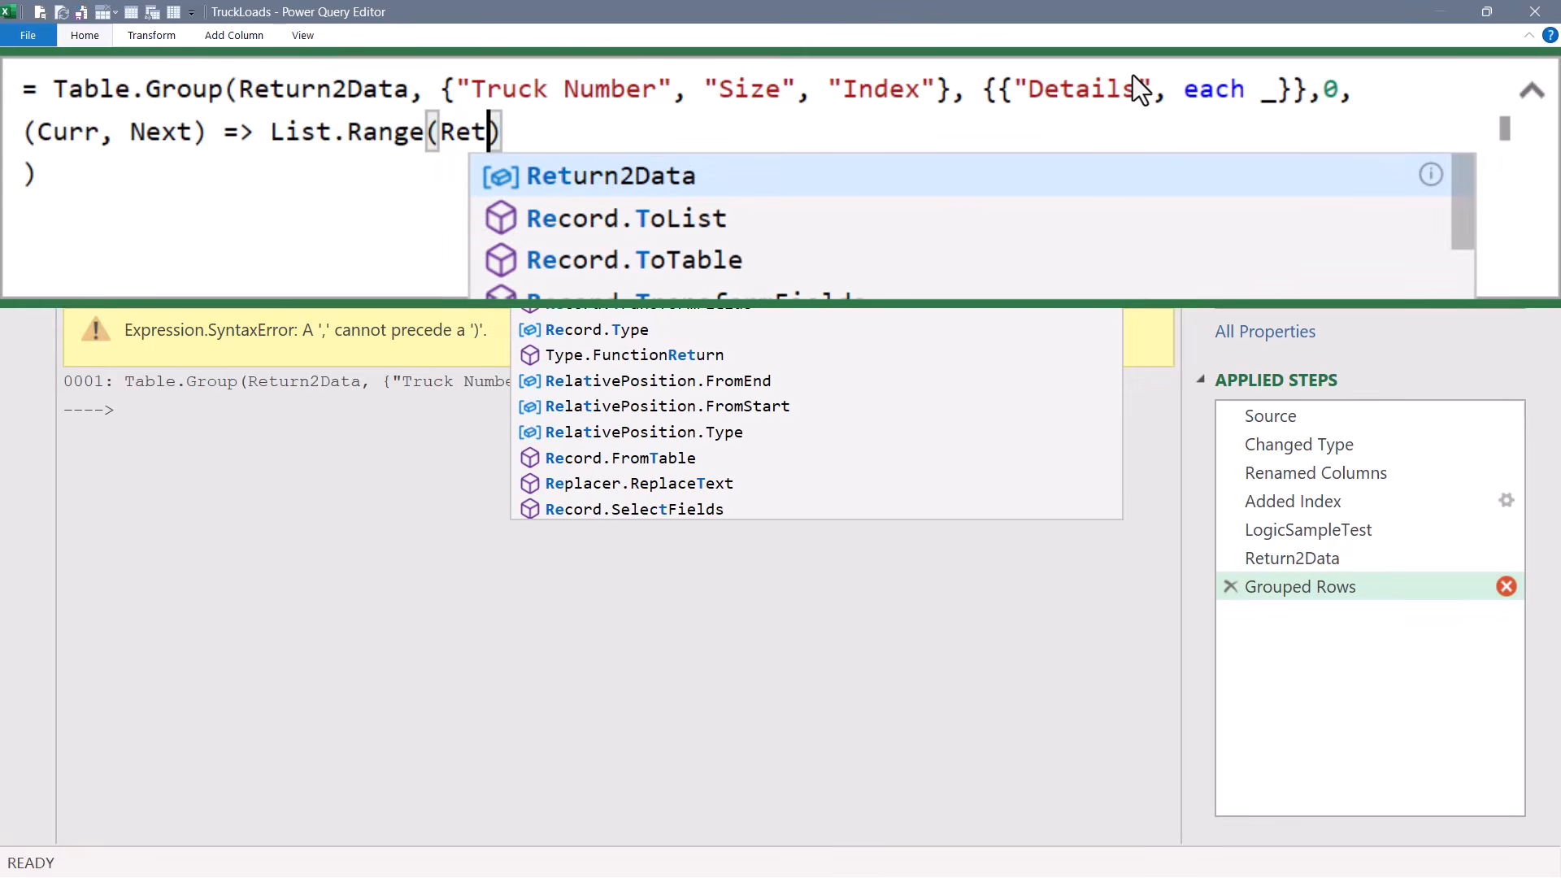
key(Tab)
text([Siz)
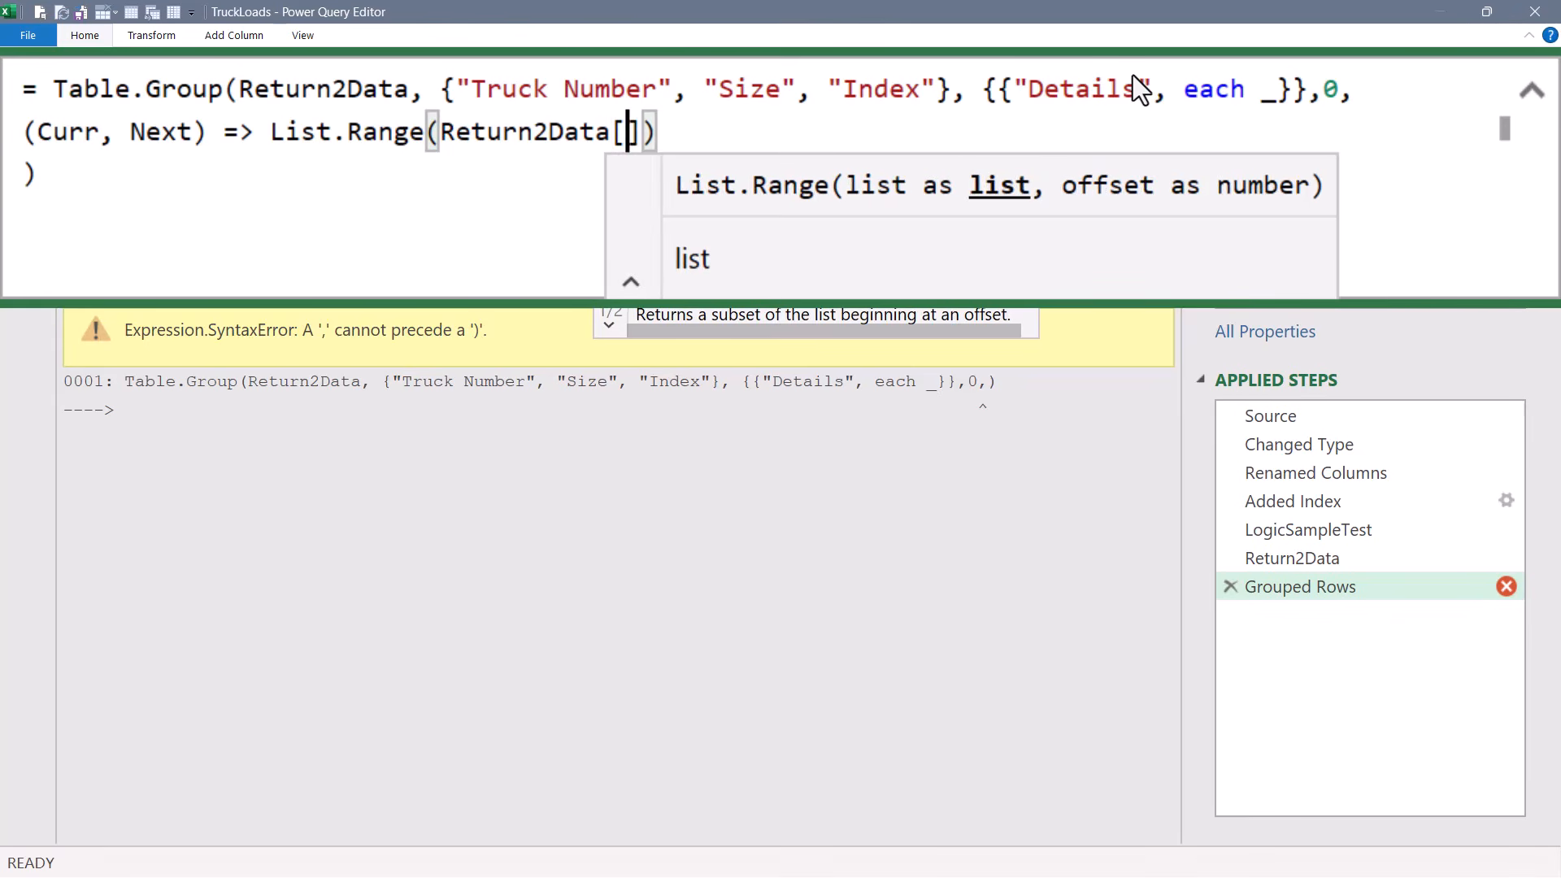
text(e],)
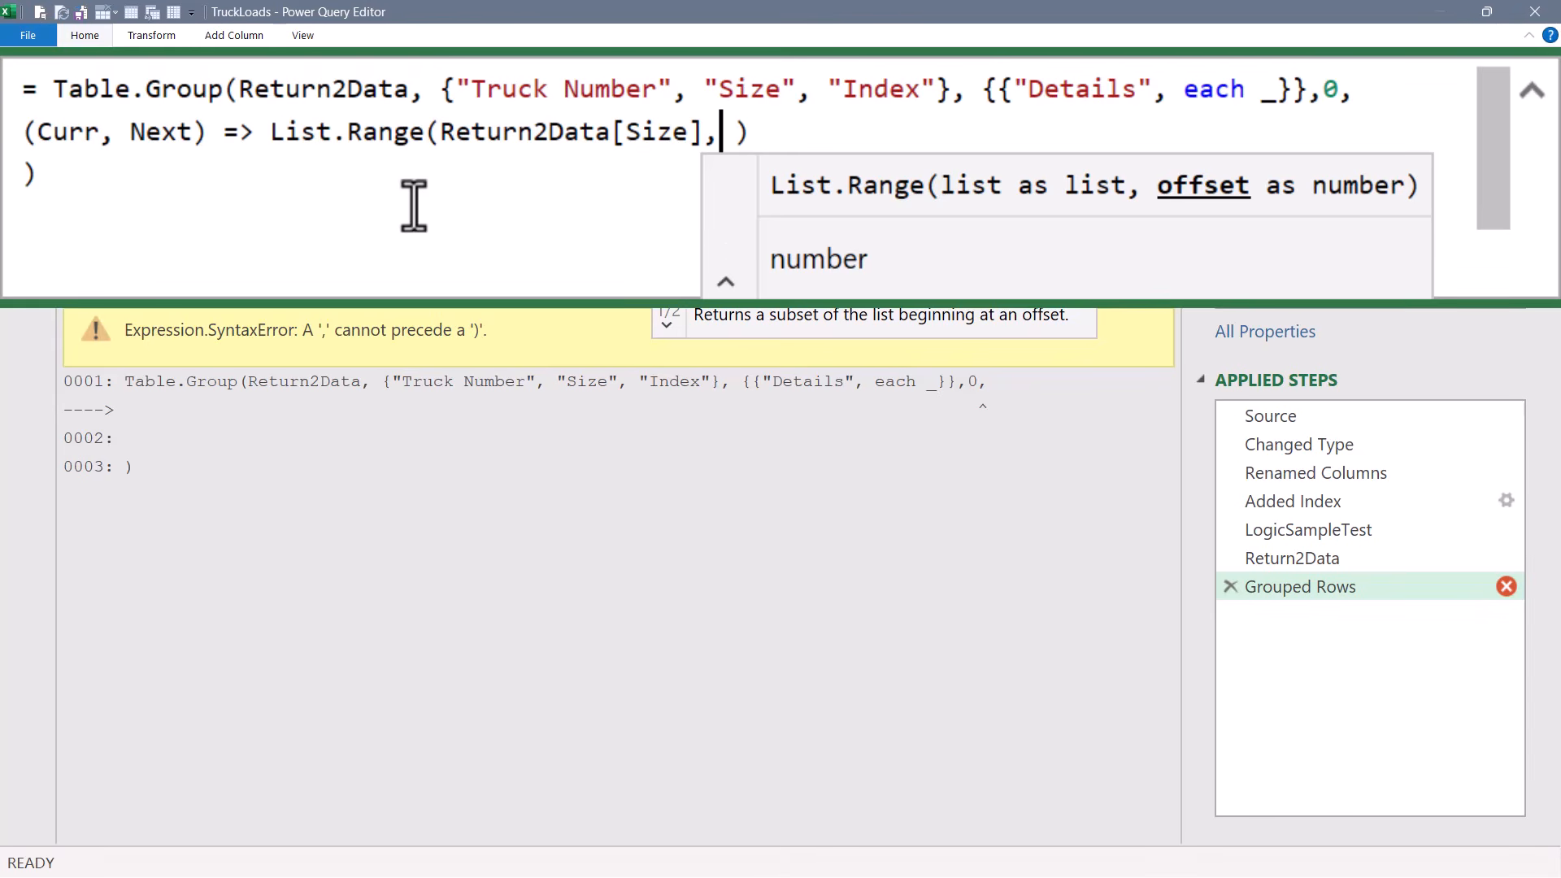
Set the List.Range offset argument to Curr[Index], followed by a comma for the count argument
text(0)
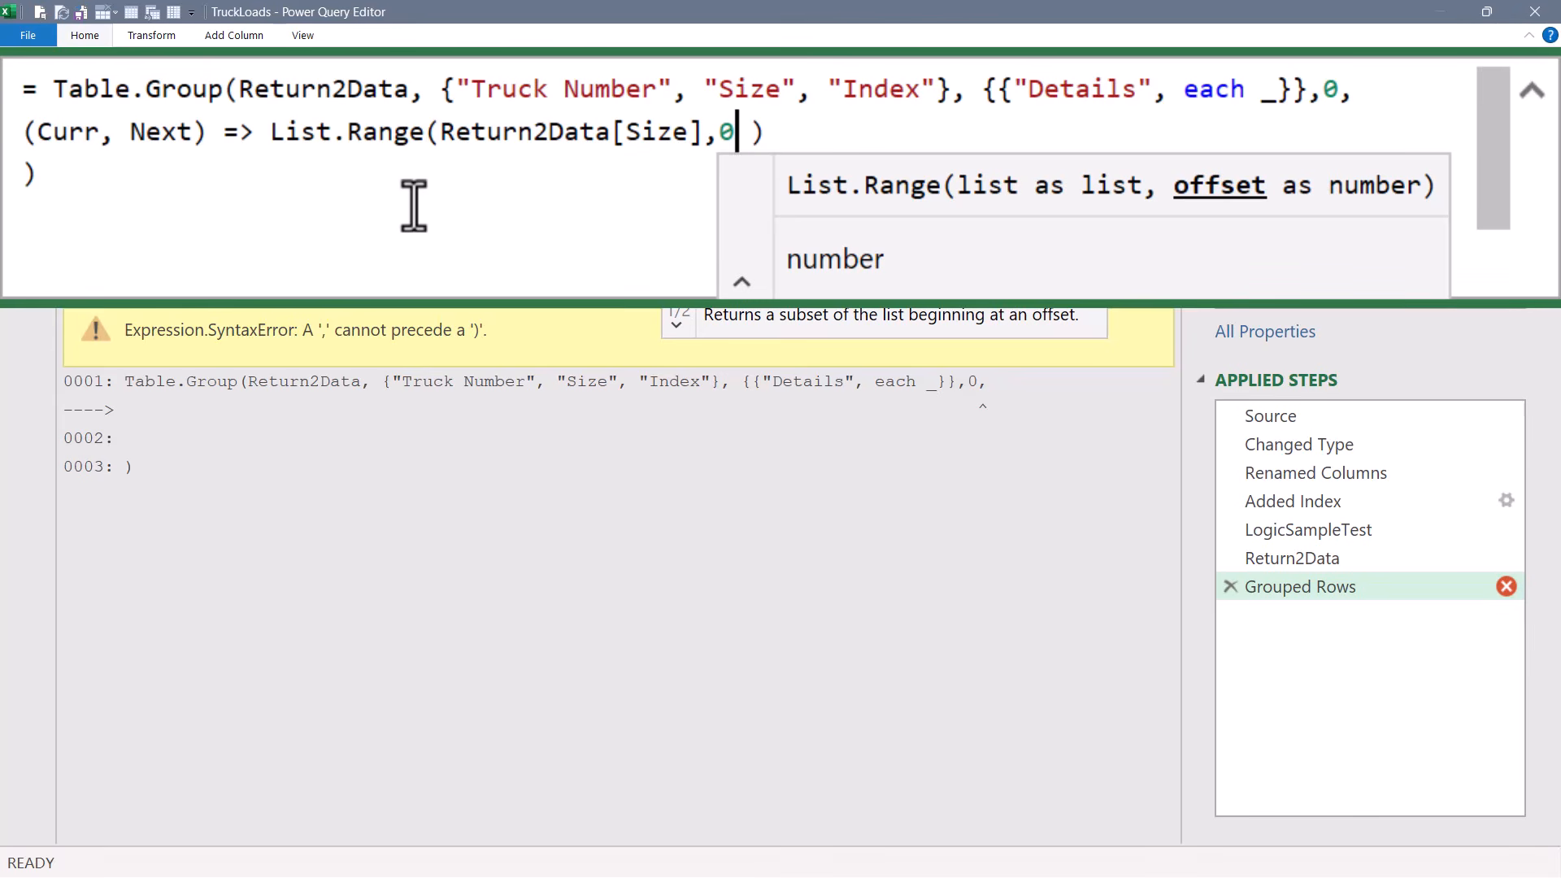
key(BackSpace)
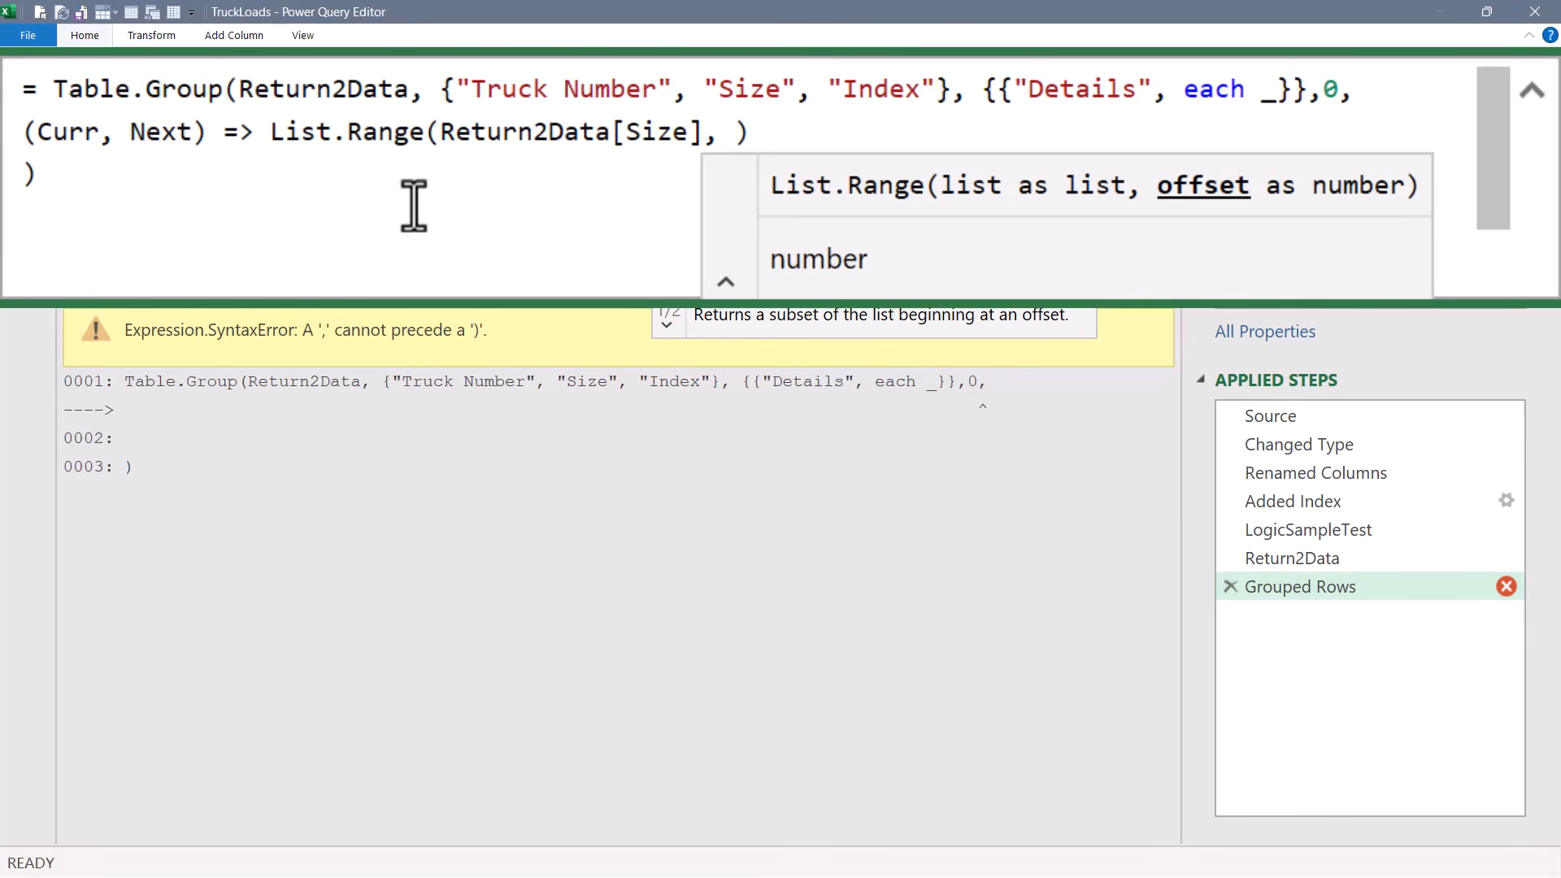
text(Curr)
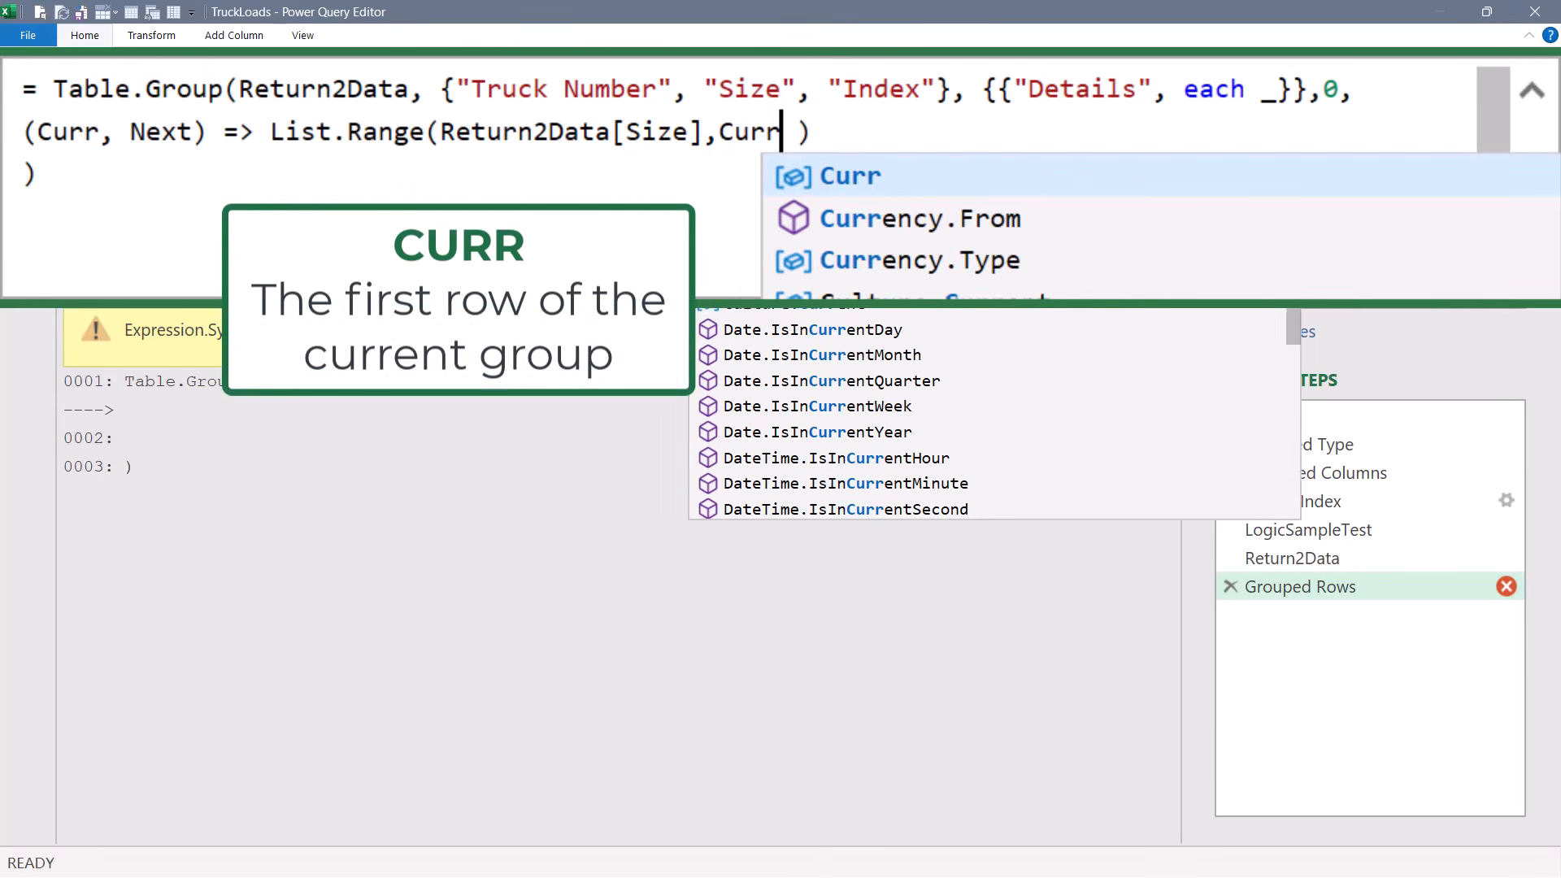
text([Index)
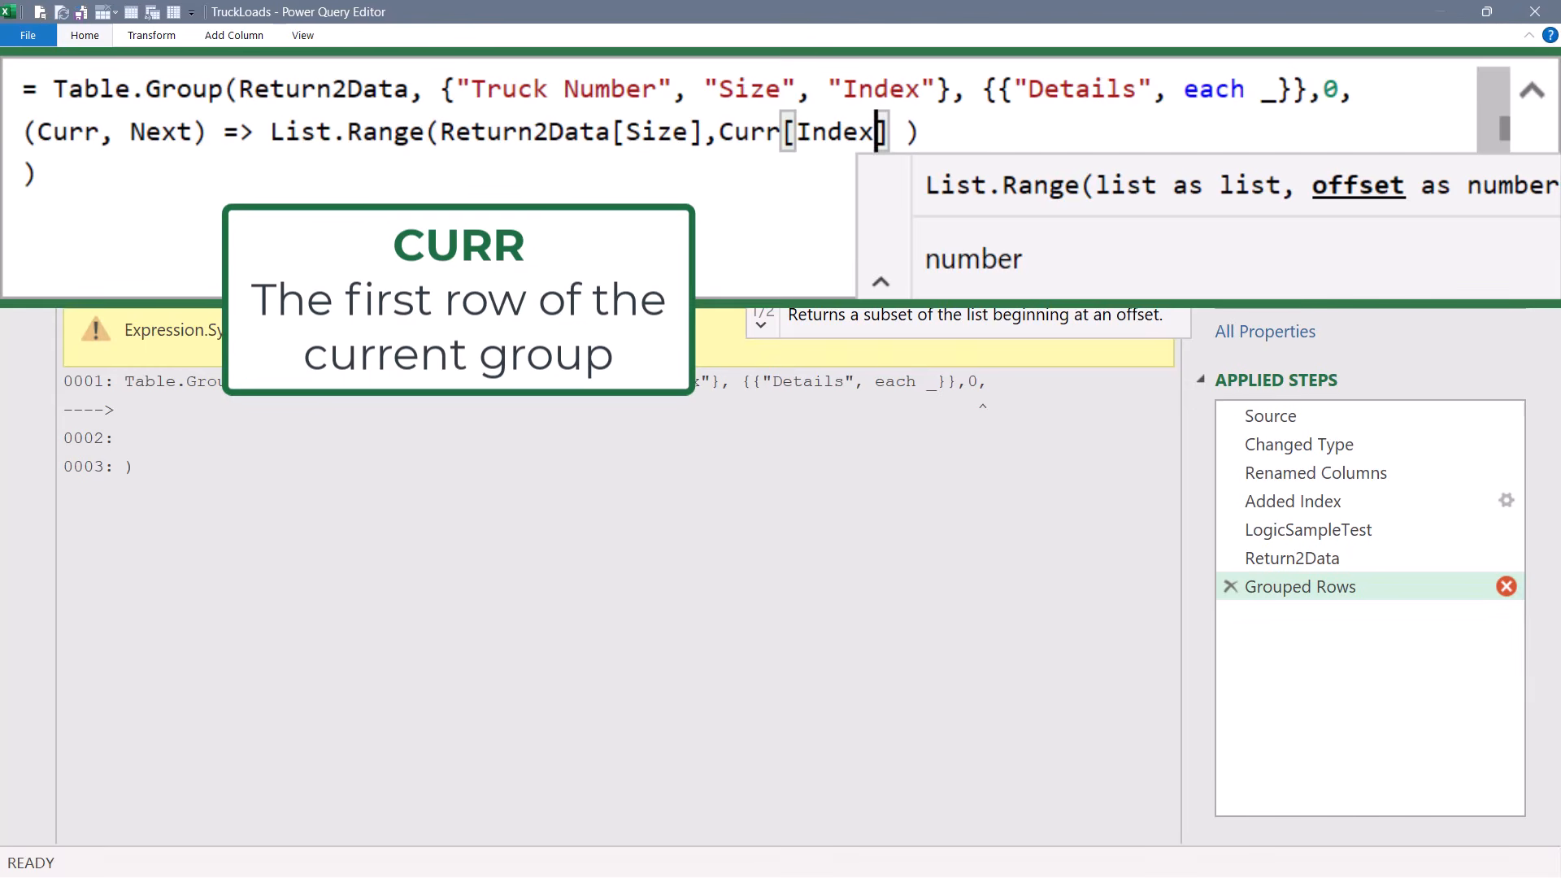
text(])
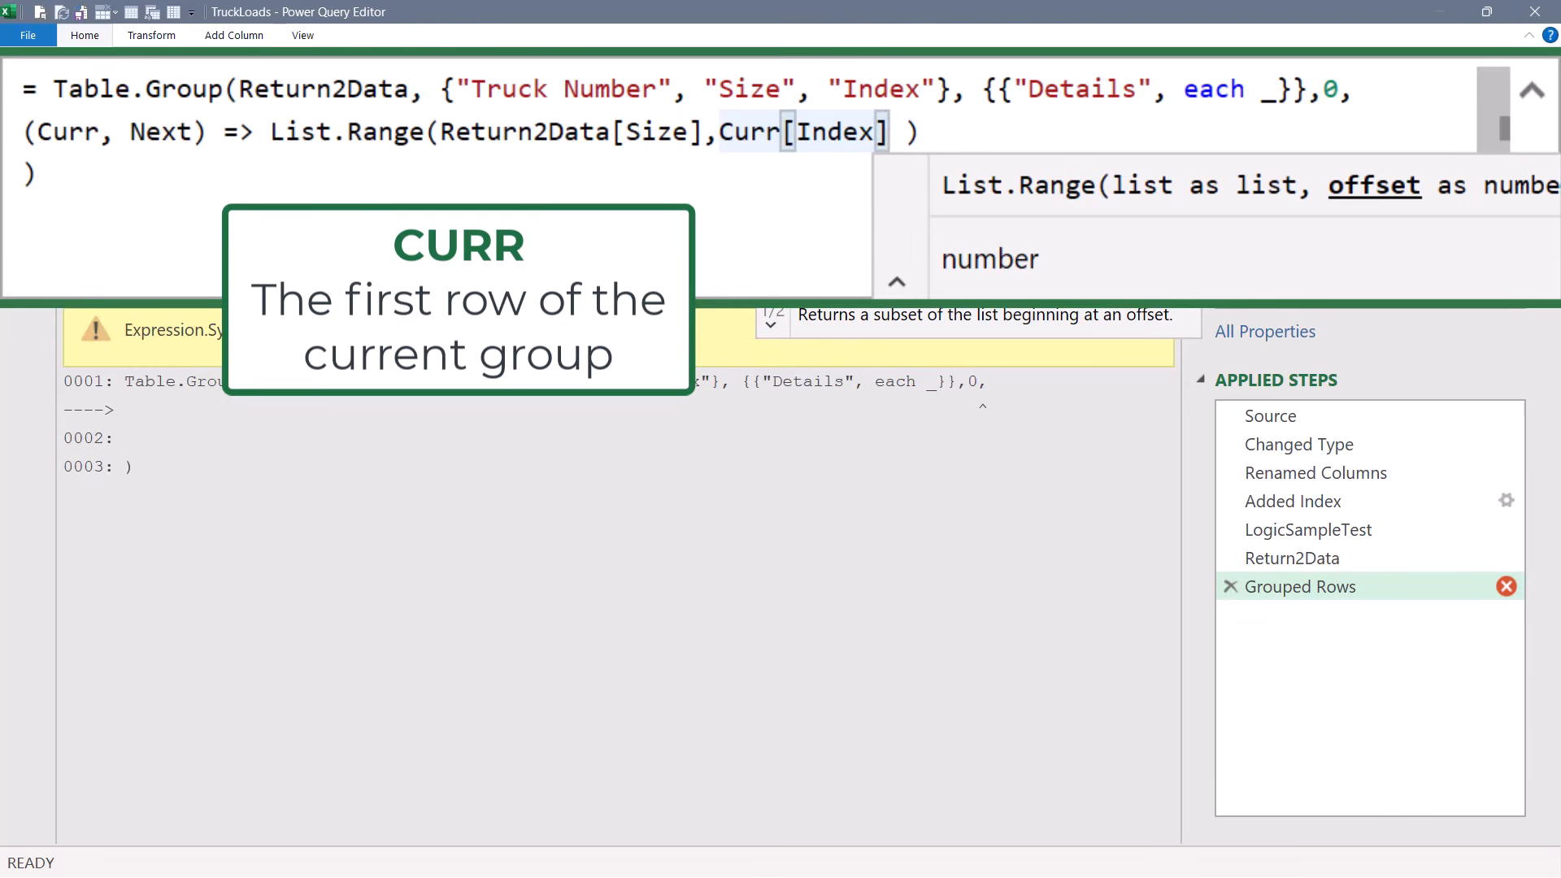
text(,)
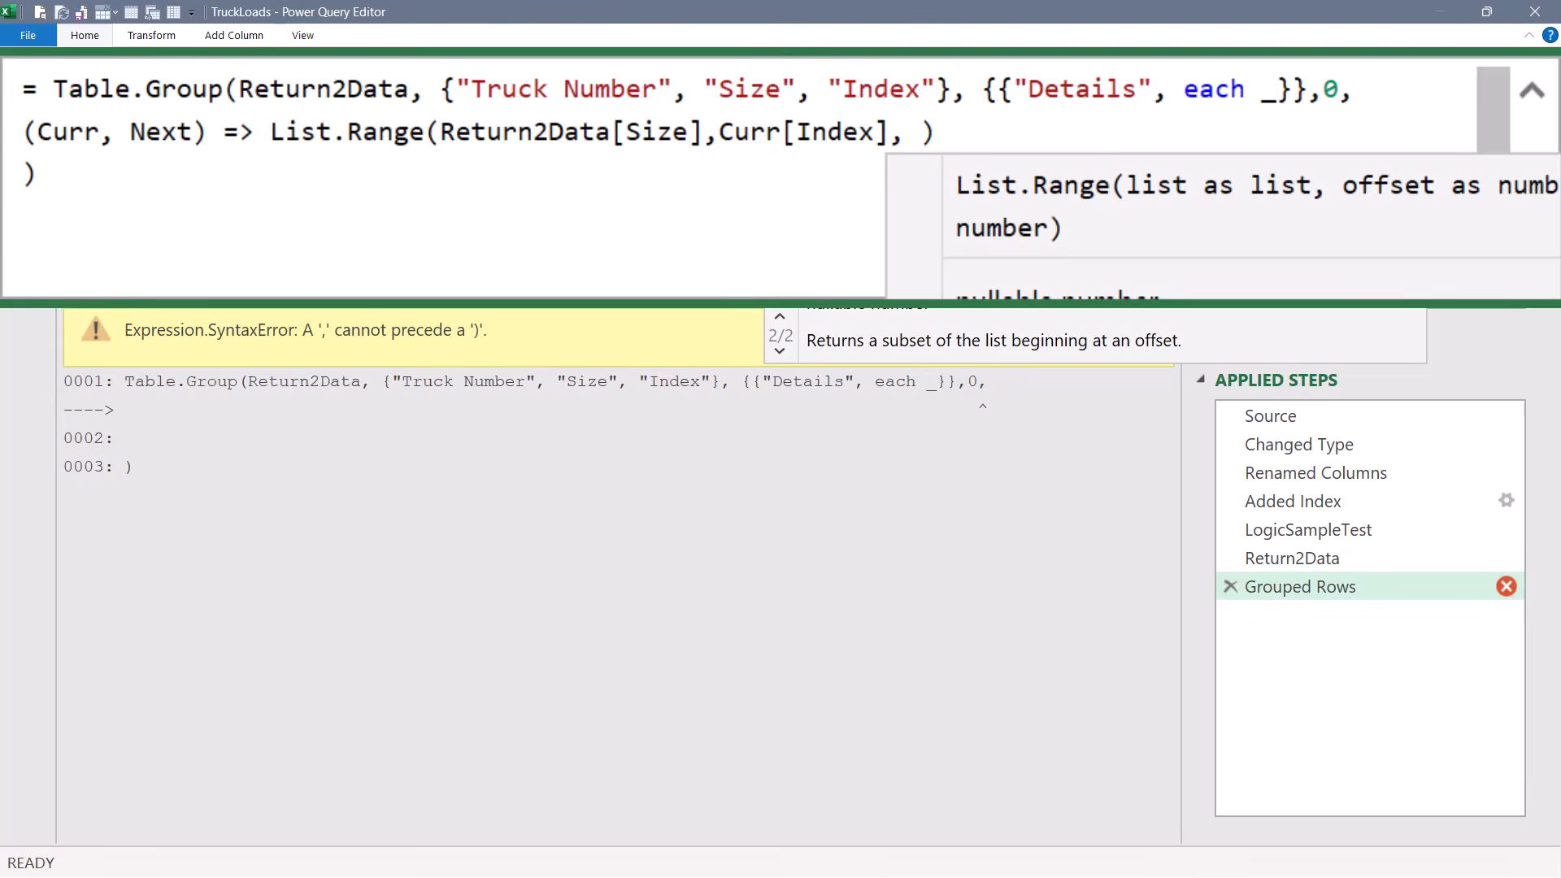
Enter Next[Index] - Curr[Index] as the count argument of List.Range
text(Next[)
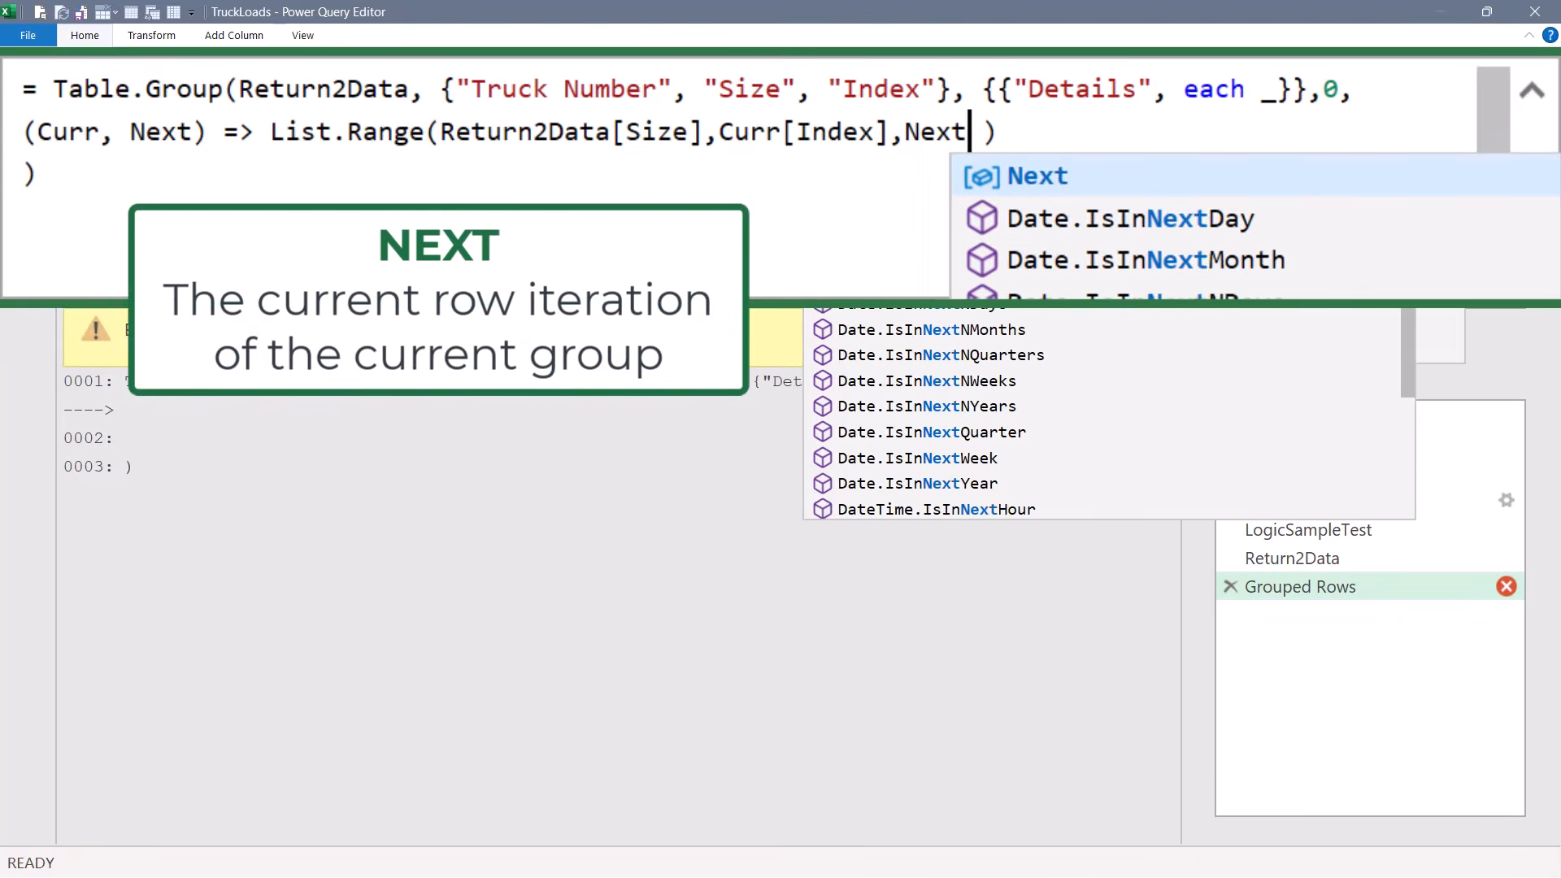
text(Index)
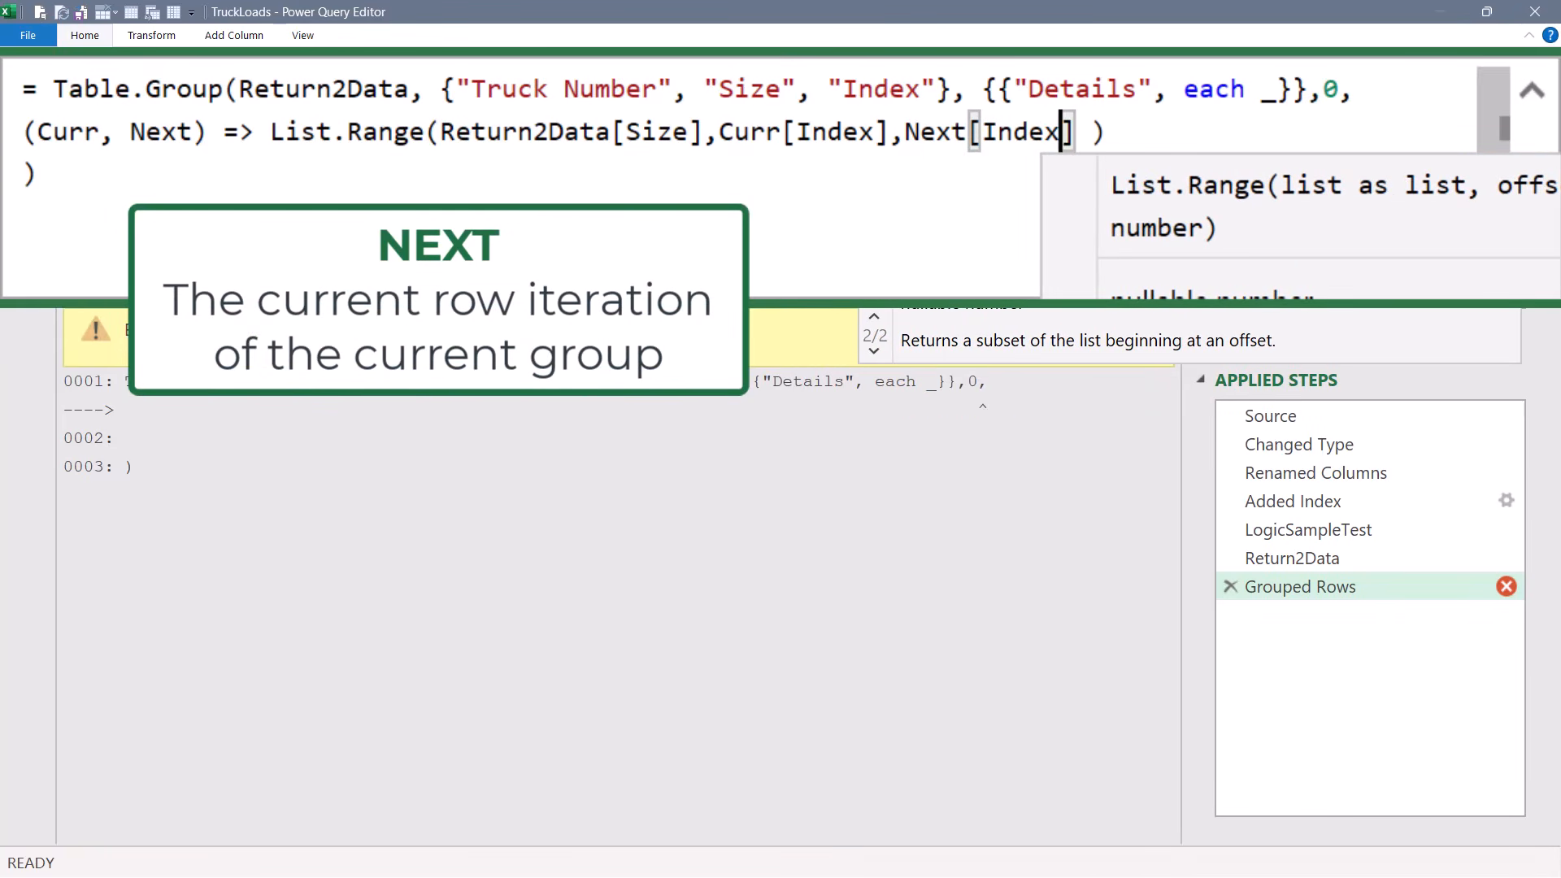
text(] -  )
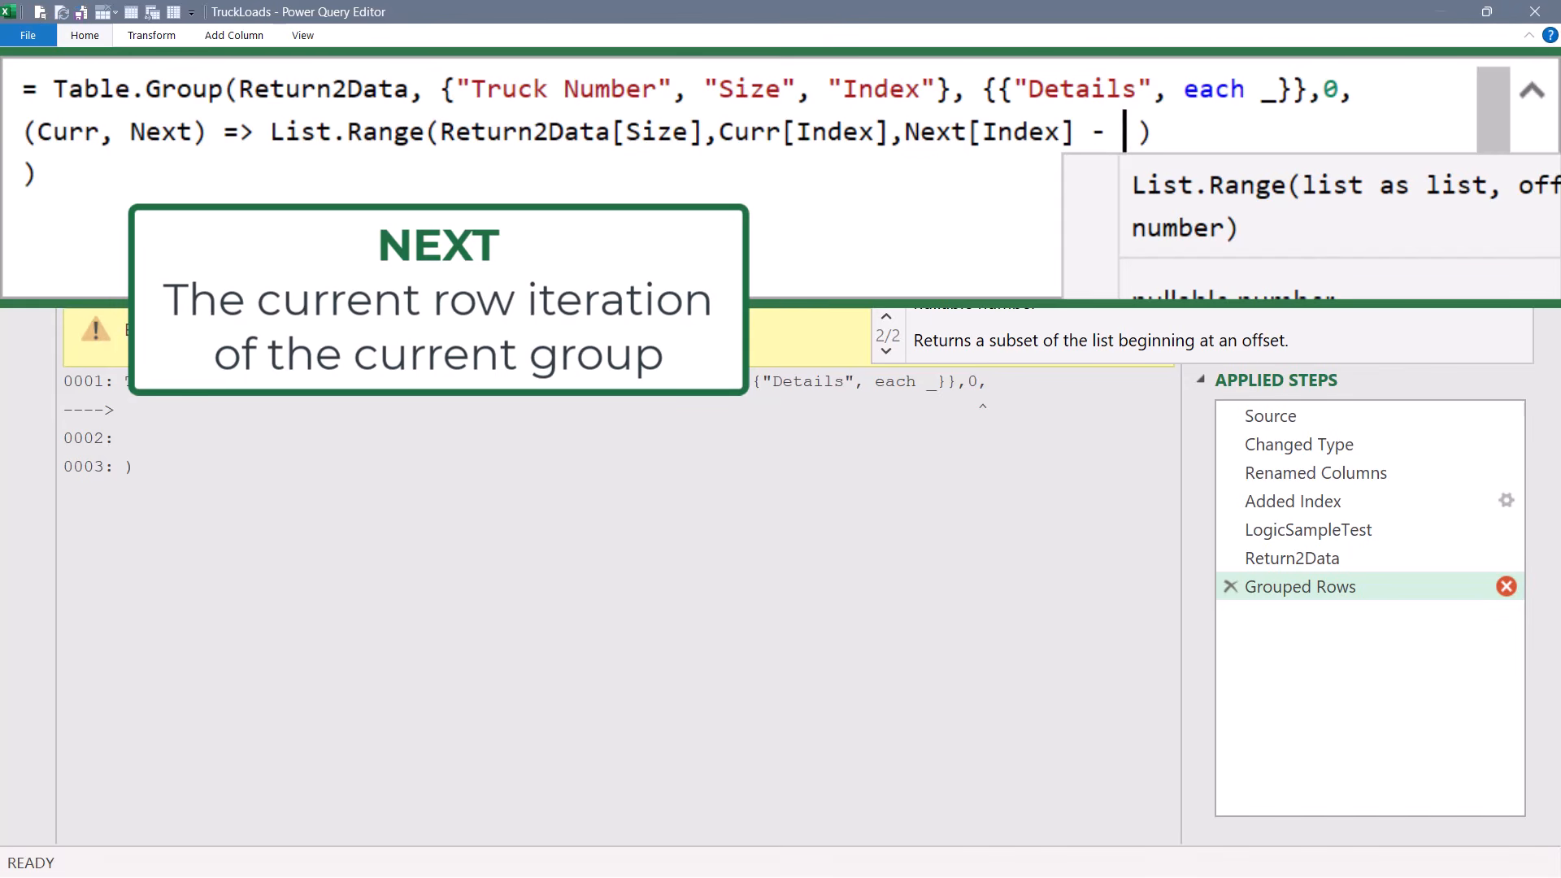
text(Curr[I)
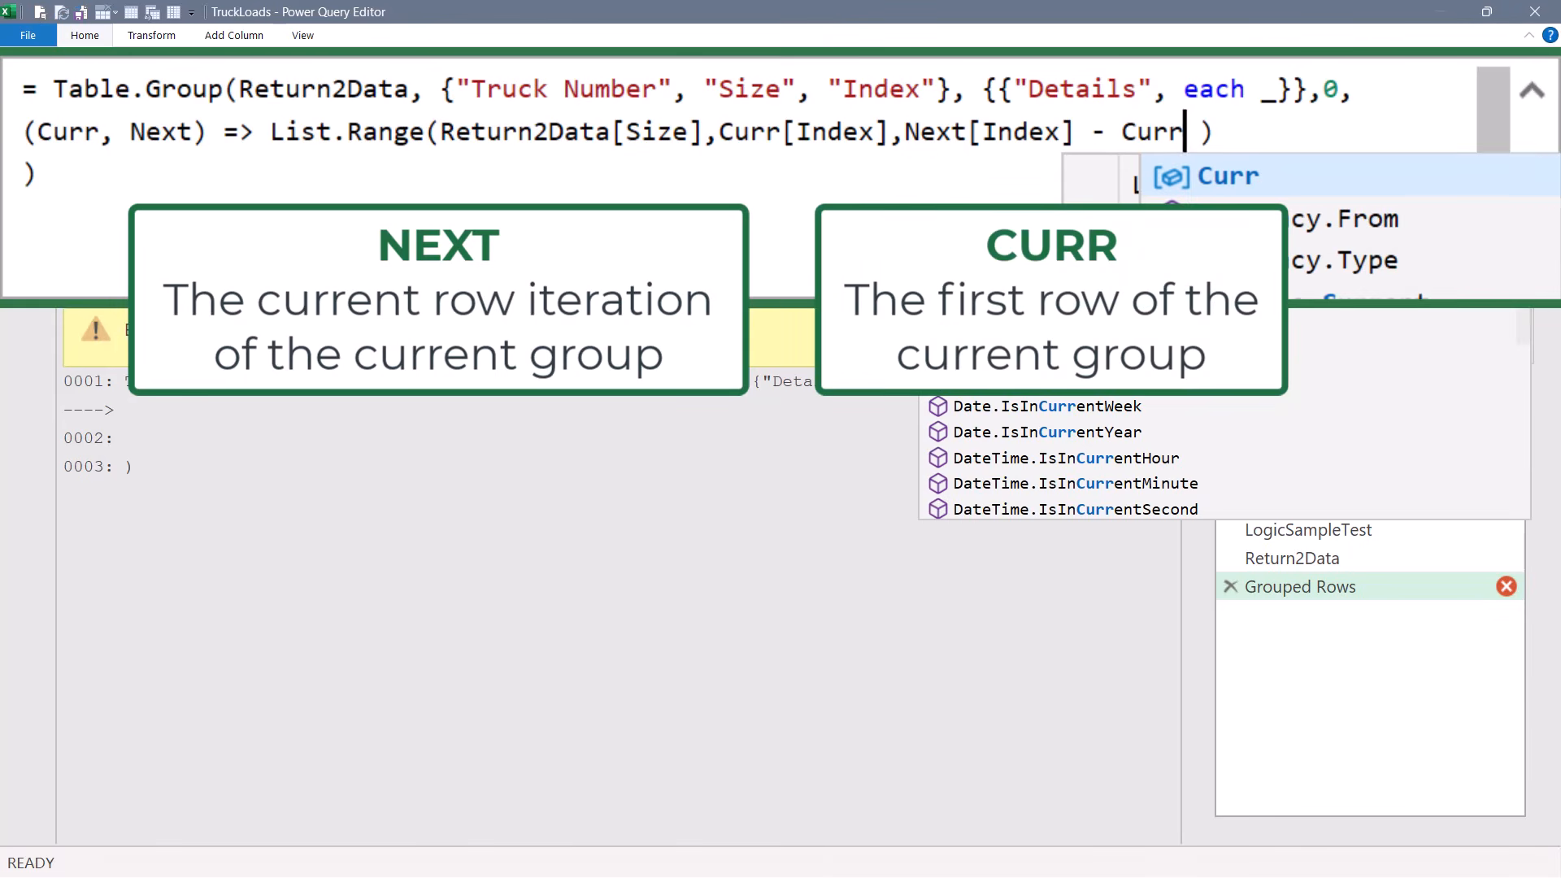
text(ndex])
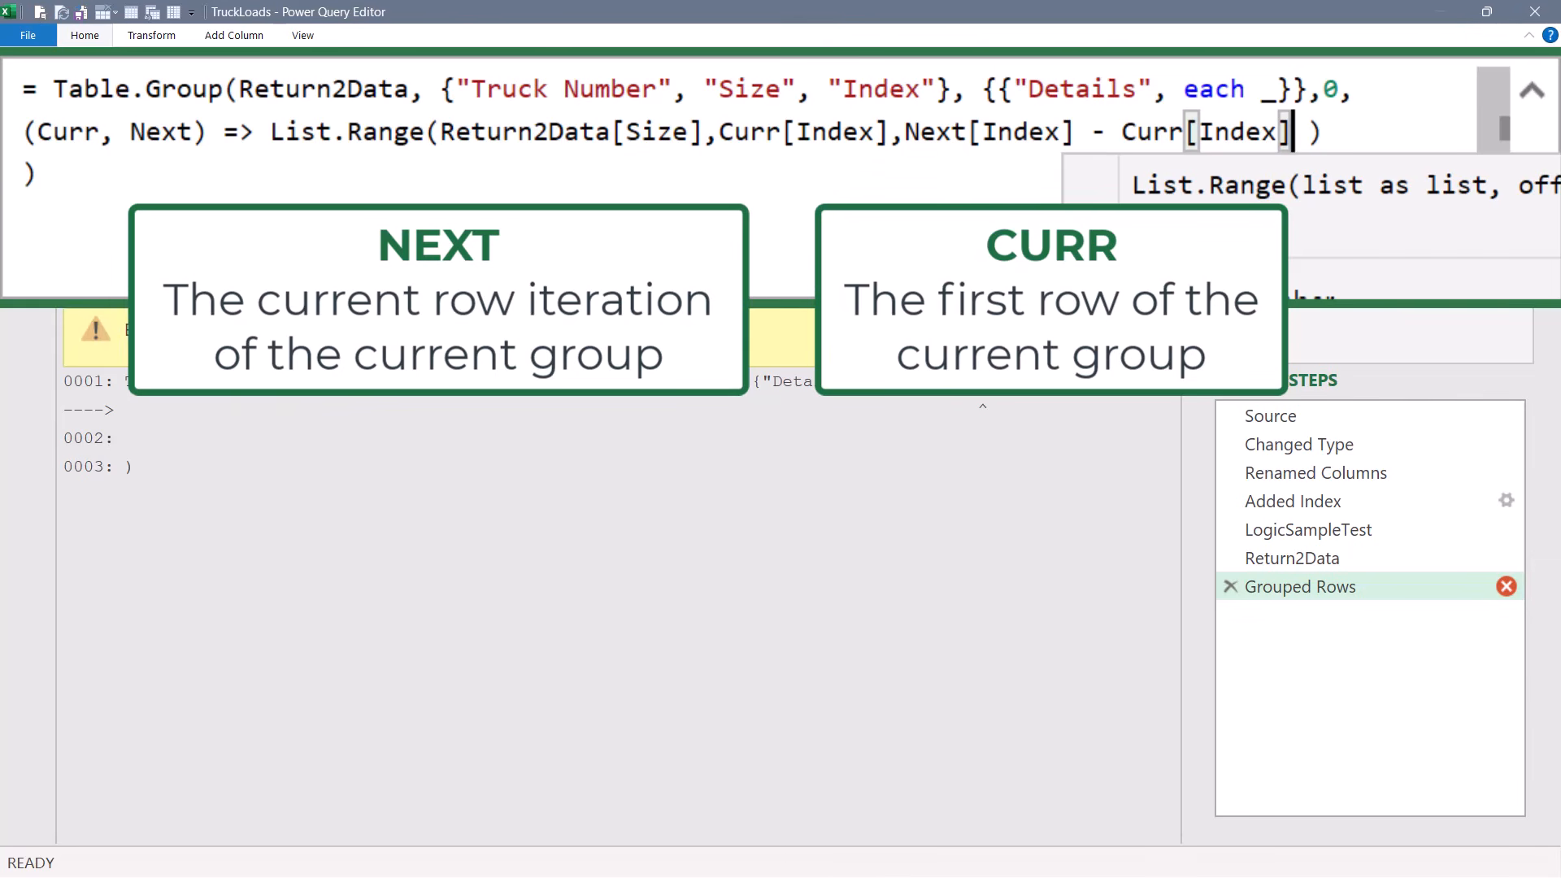
Complete the List.Range count argument by adding + 1 after Next[Index] - Curr[Index], and apply the formula
text( + 1)
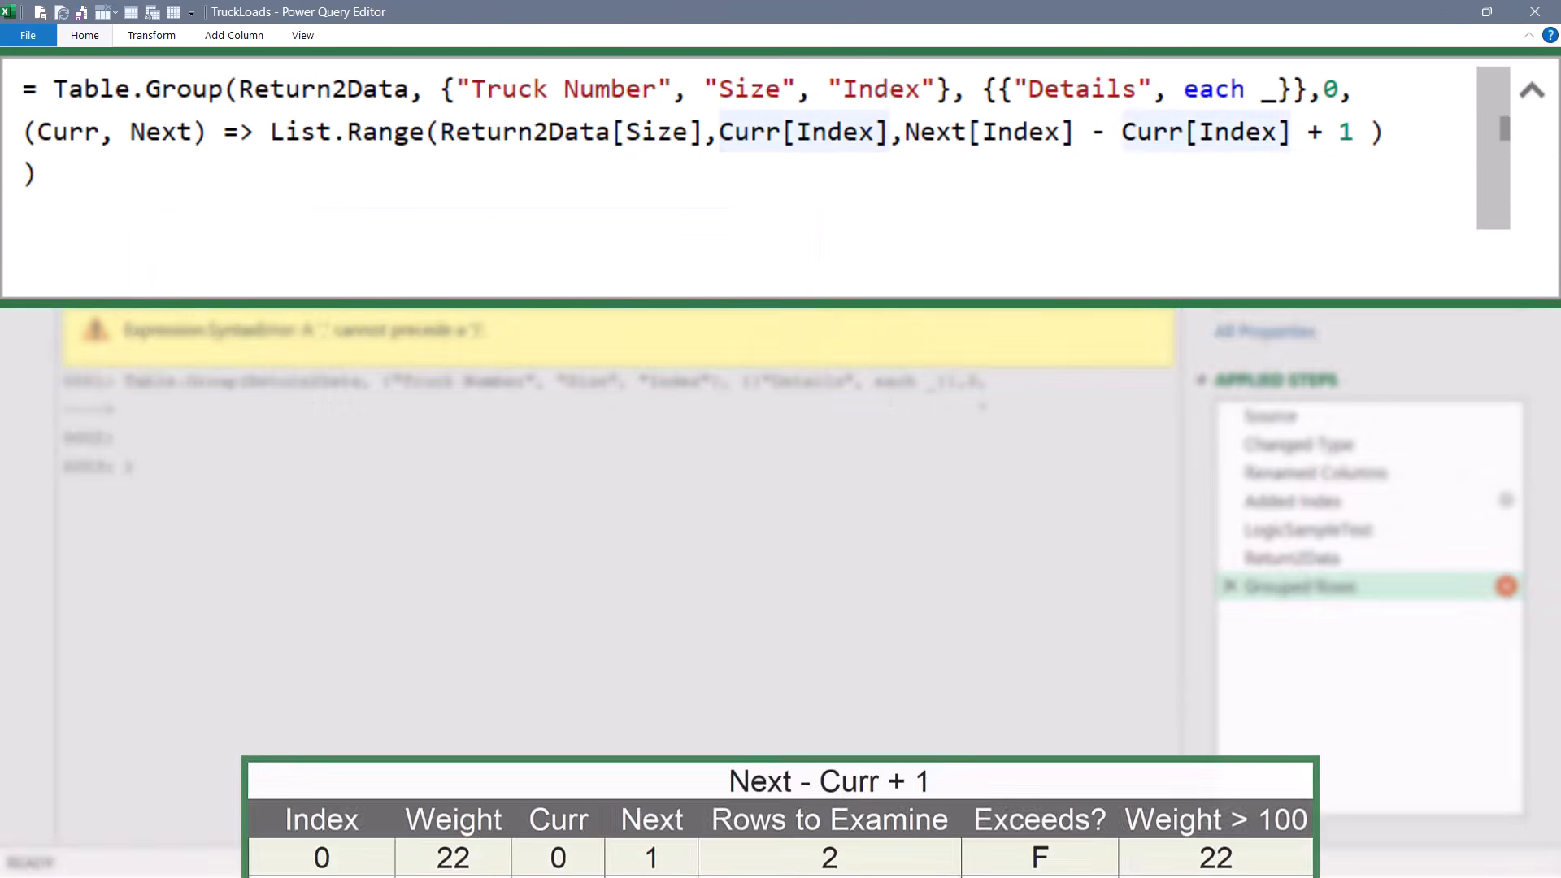
drag(720, 132, 1368, 131)
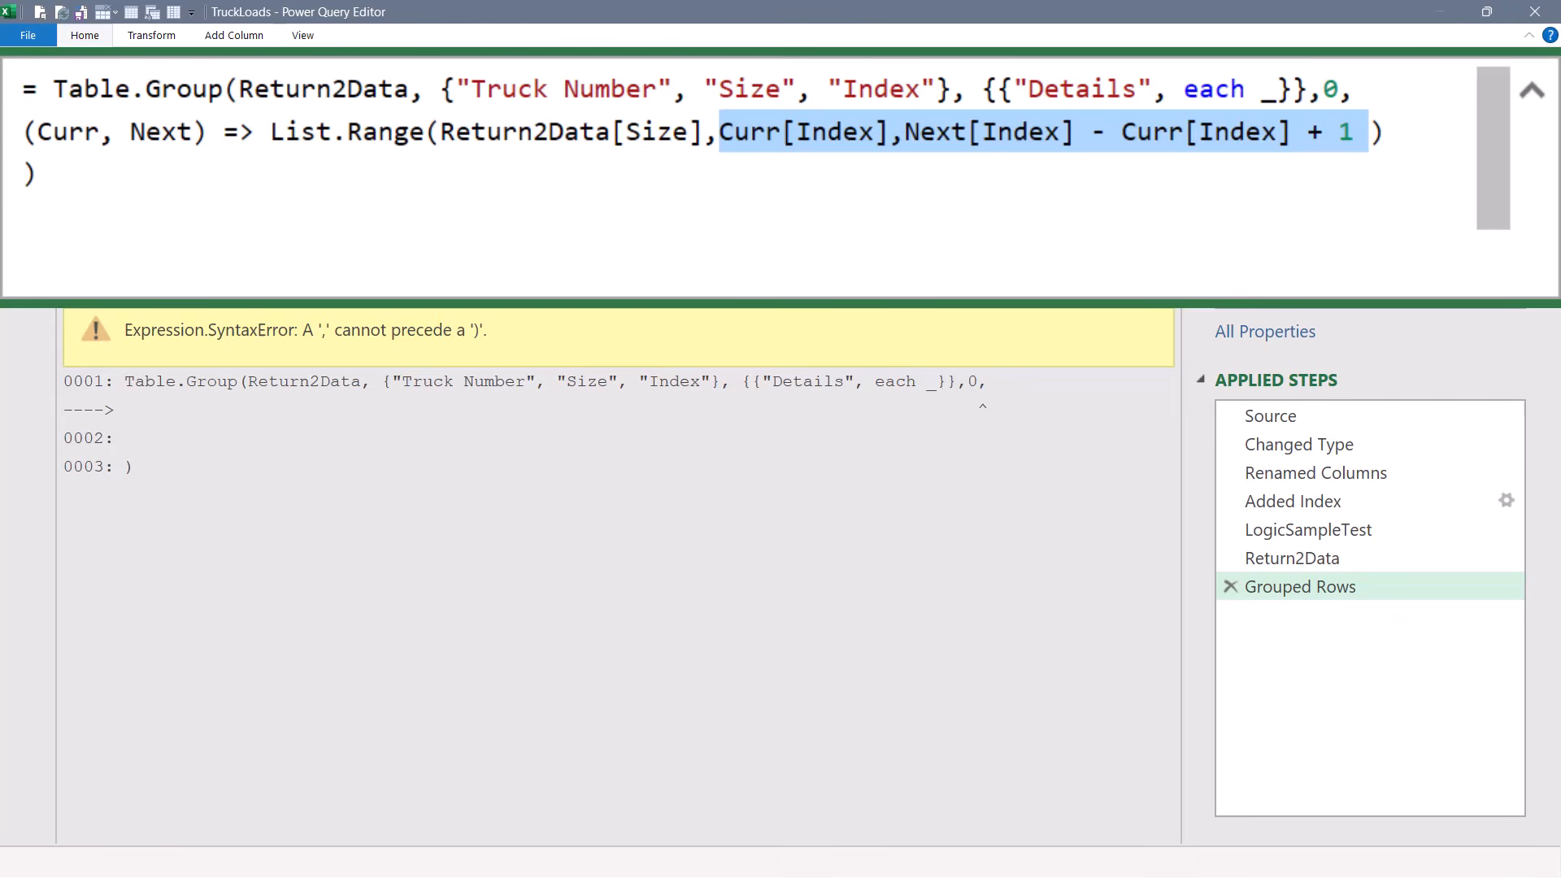
key(Return)
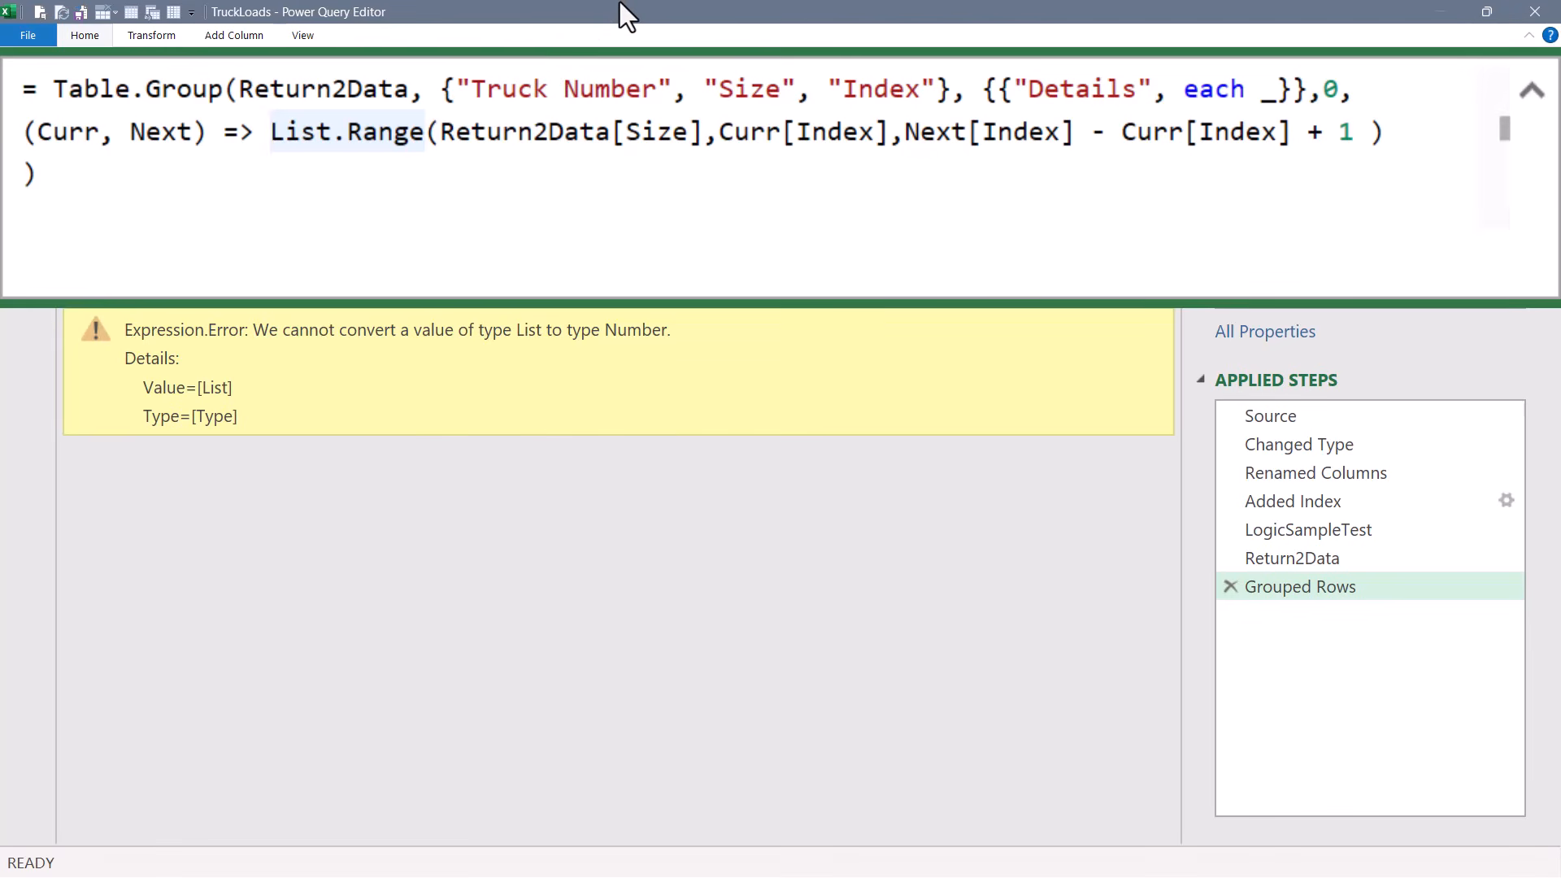
Wrap the List.Range expression in the comparer function with List.Sum and apply the formula
key(Left)
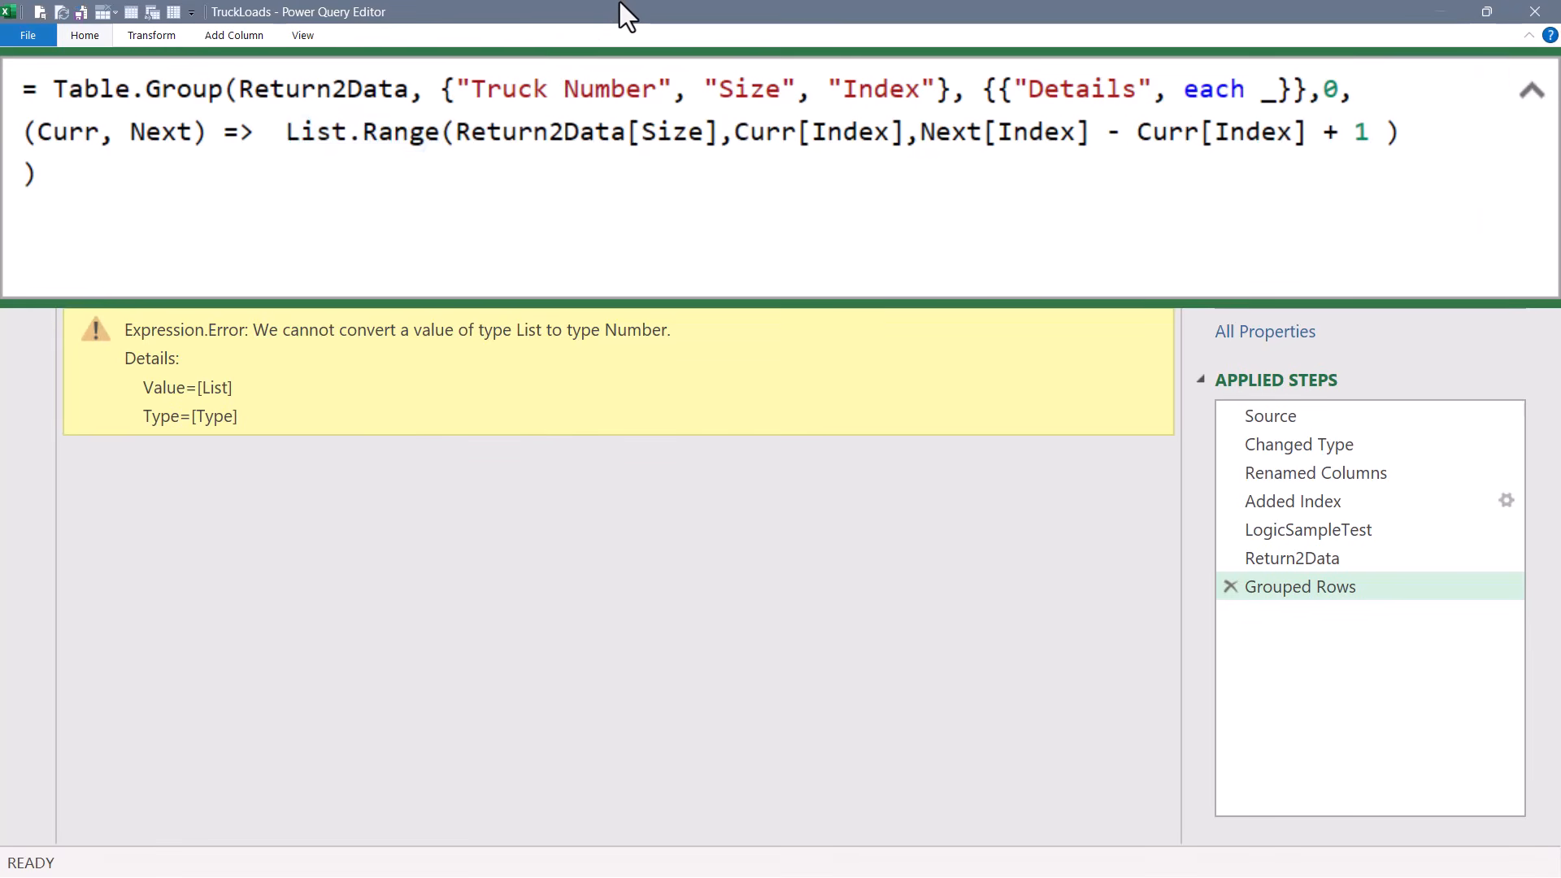
text(listsu)
key(Tab)
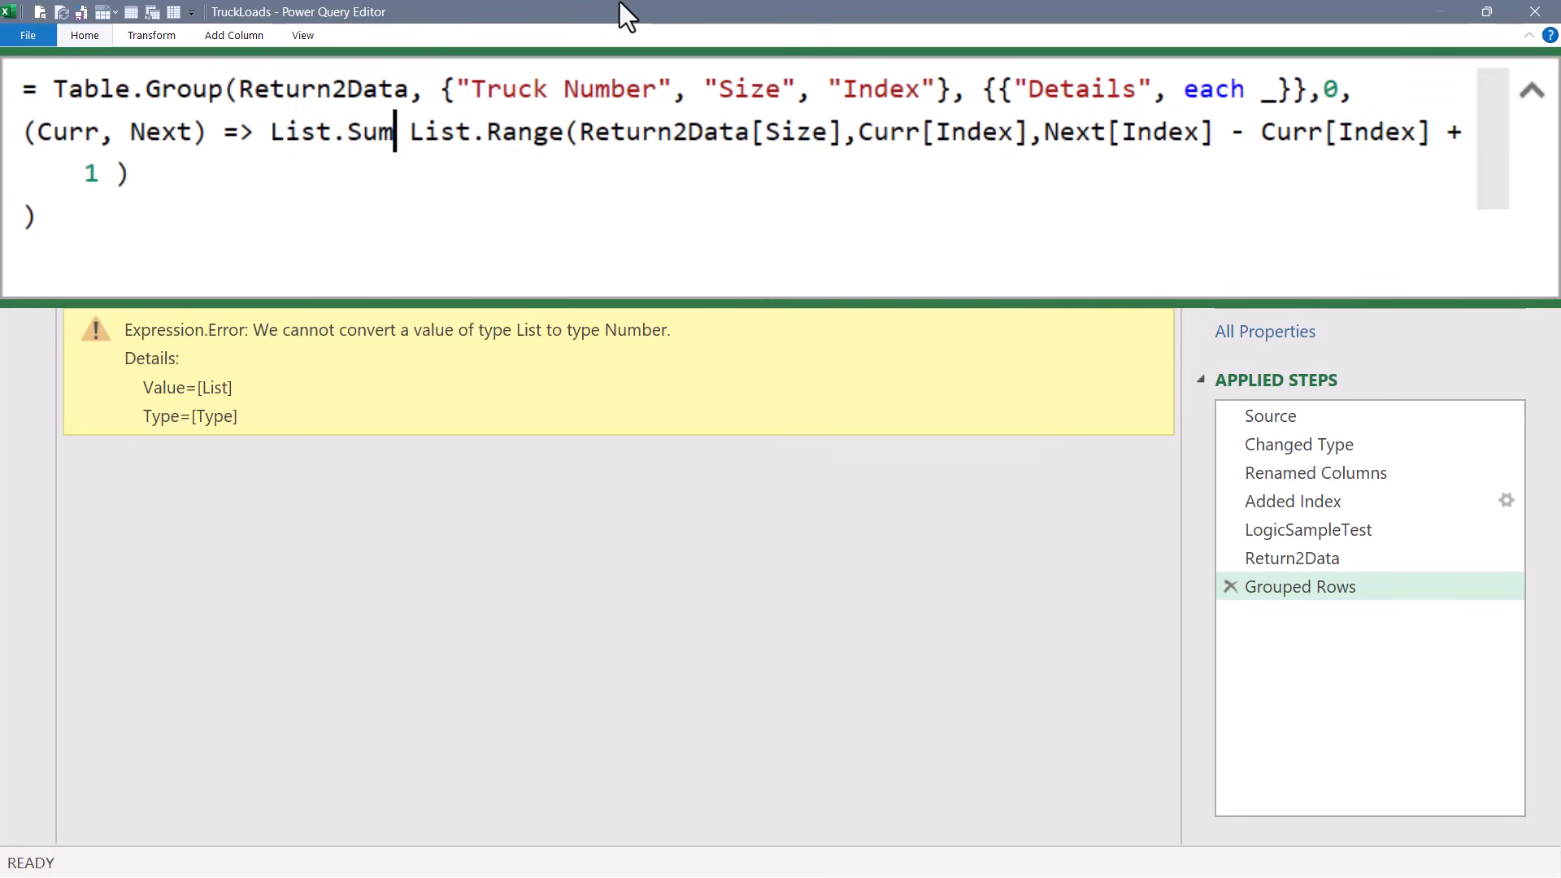
key(Delete)
text(()
key(End)
text())
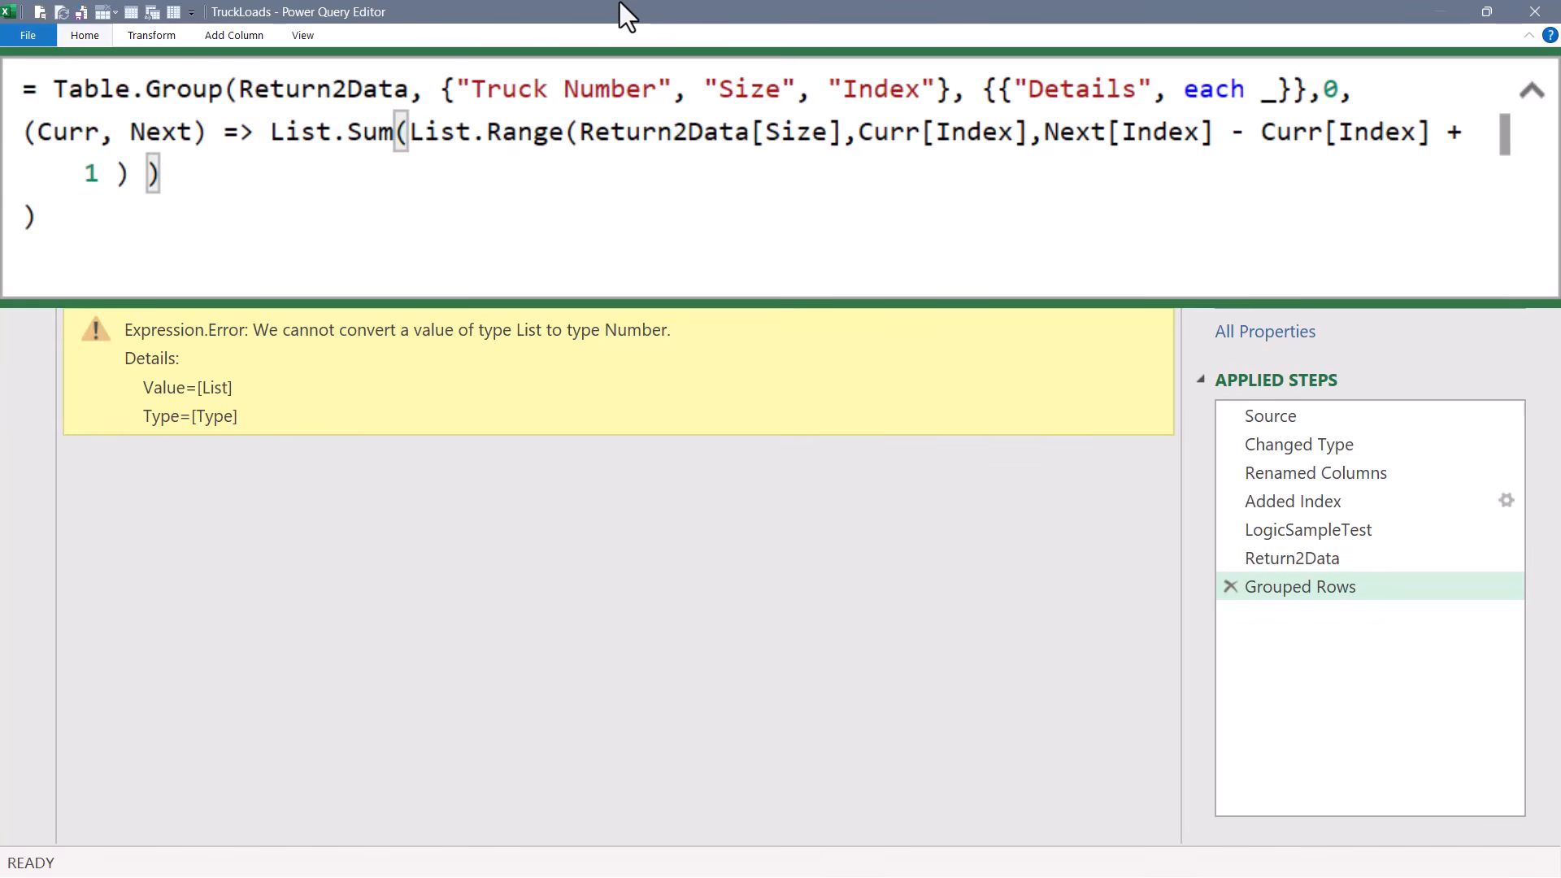
key(Return)
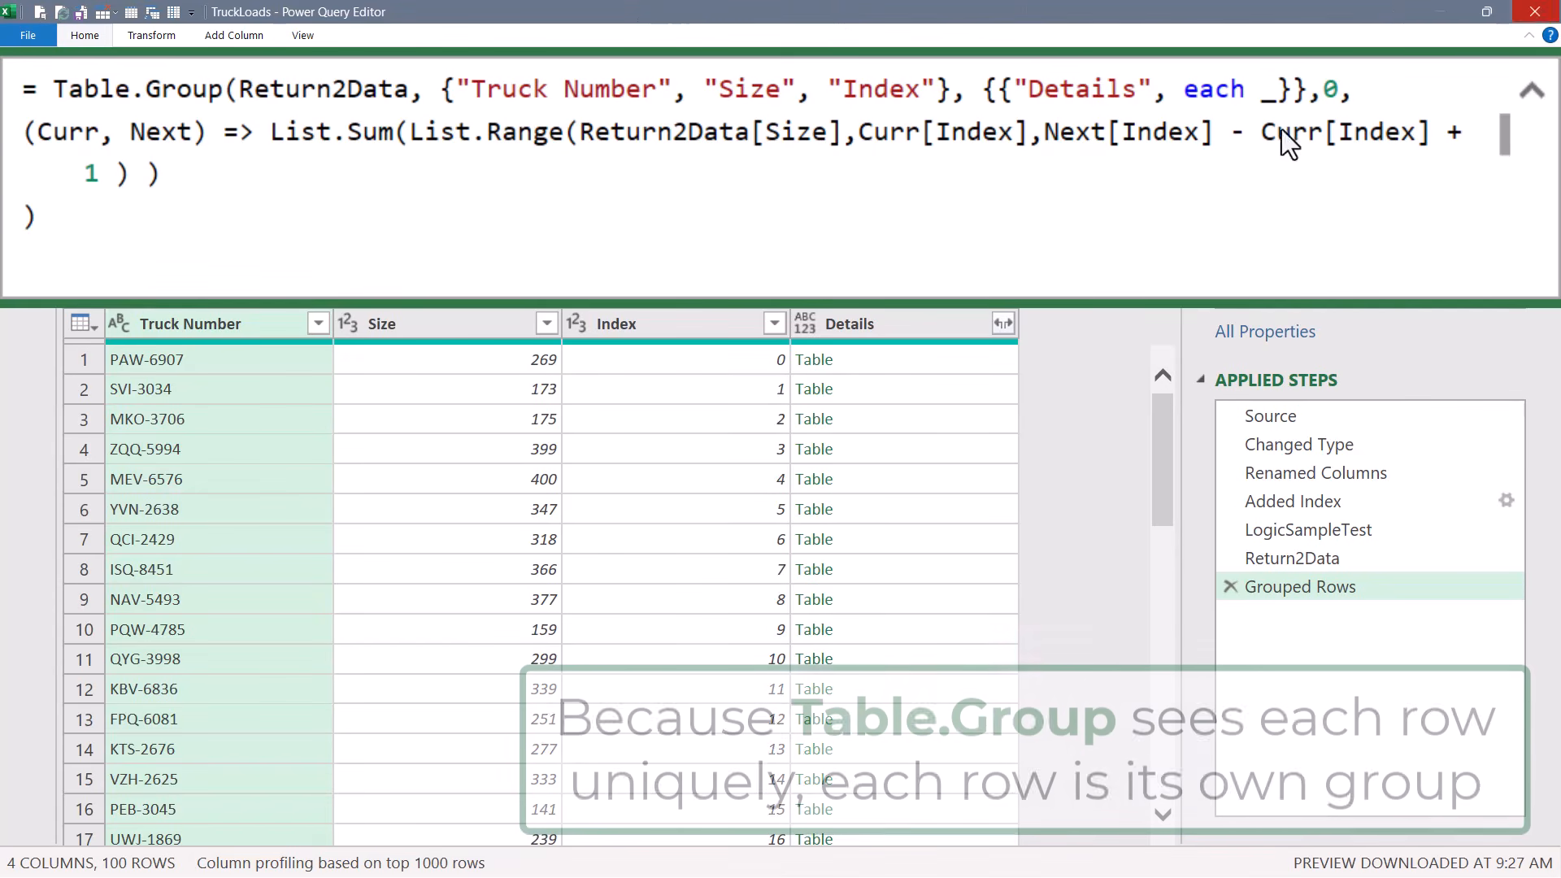
Preview the first two nested Details tables, and append the test > 3000 after the List.Sum expression
click(899, 358)
click(899, 359)
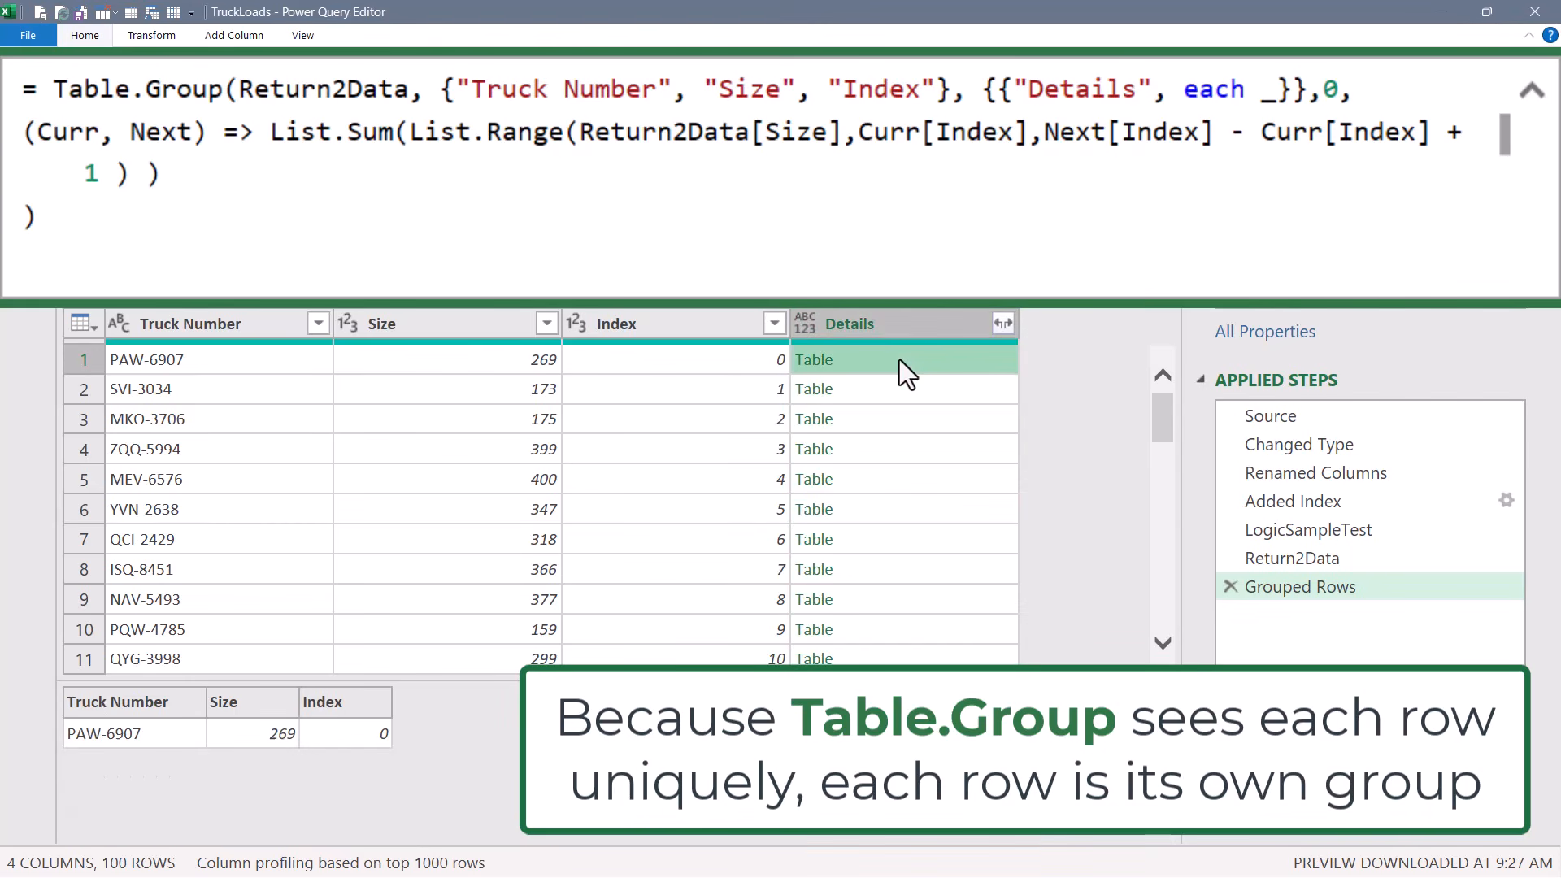
click(901, 392)
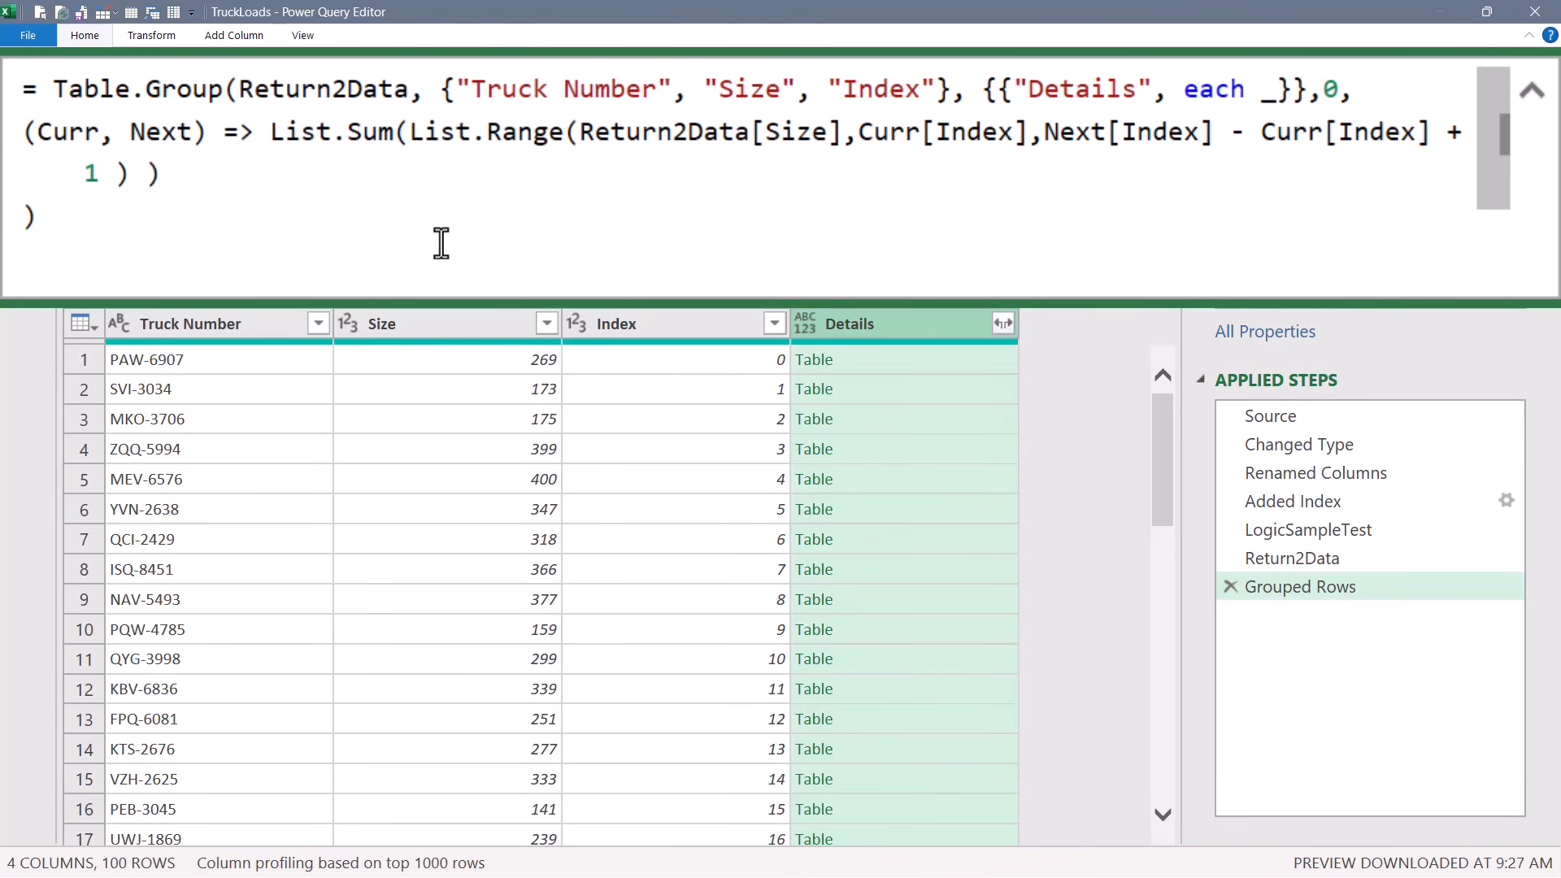
click(405, 228)
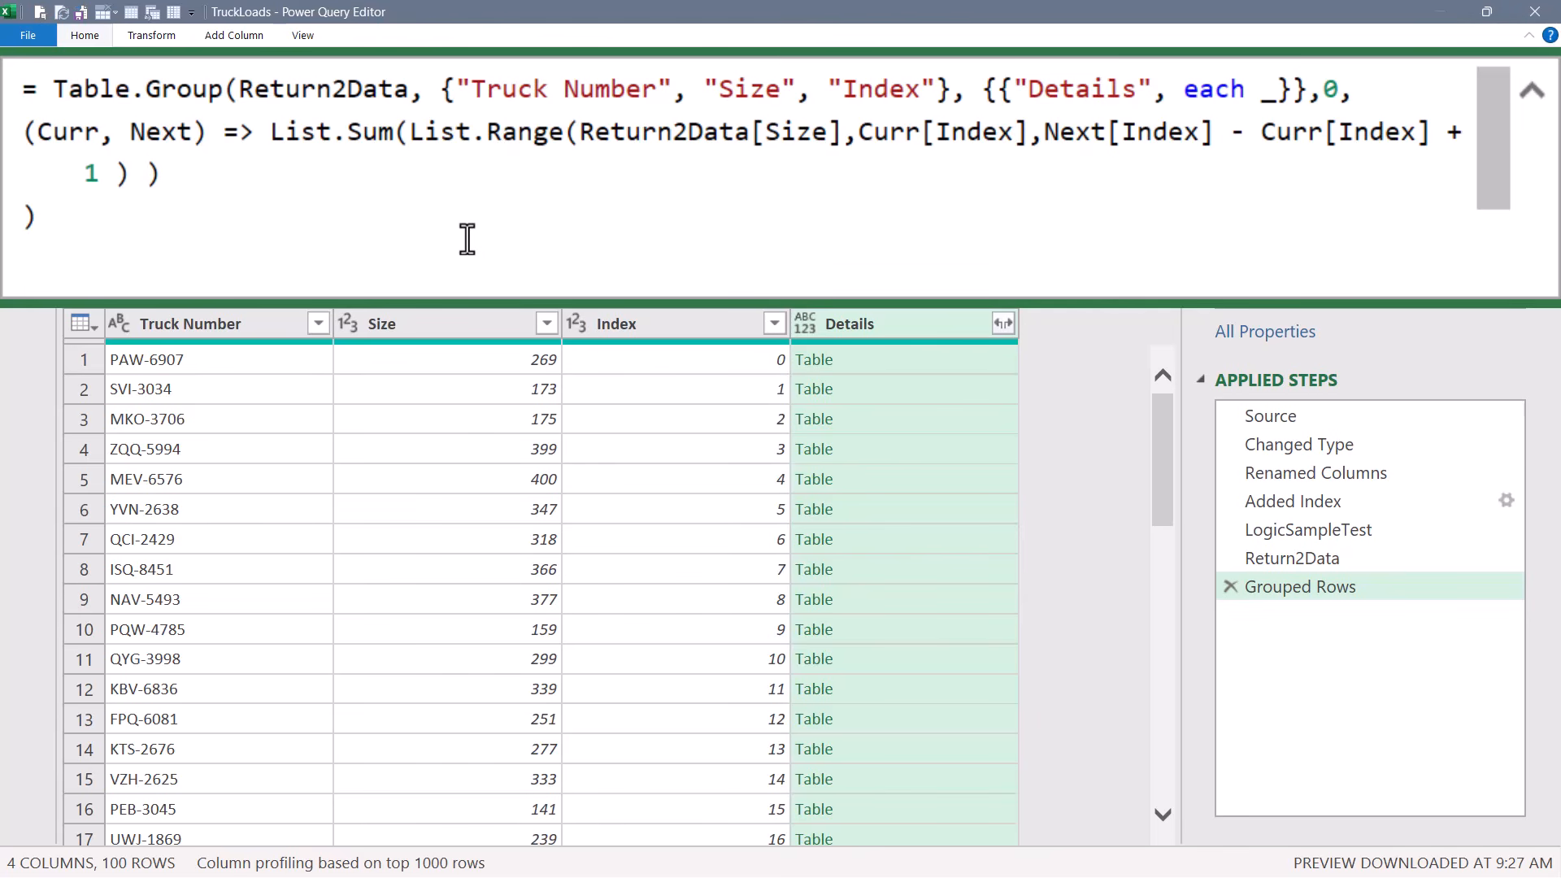
text(> 3000)
key(Return)
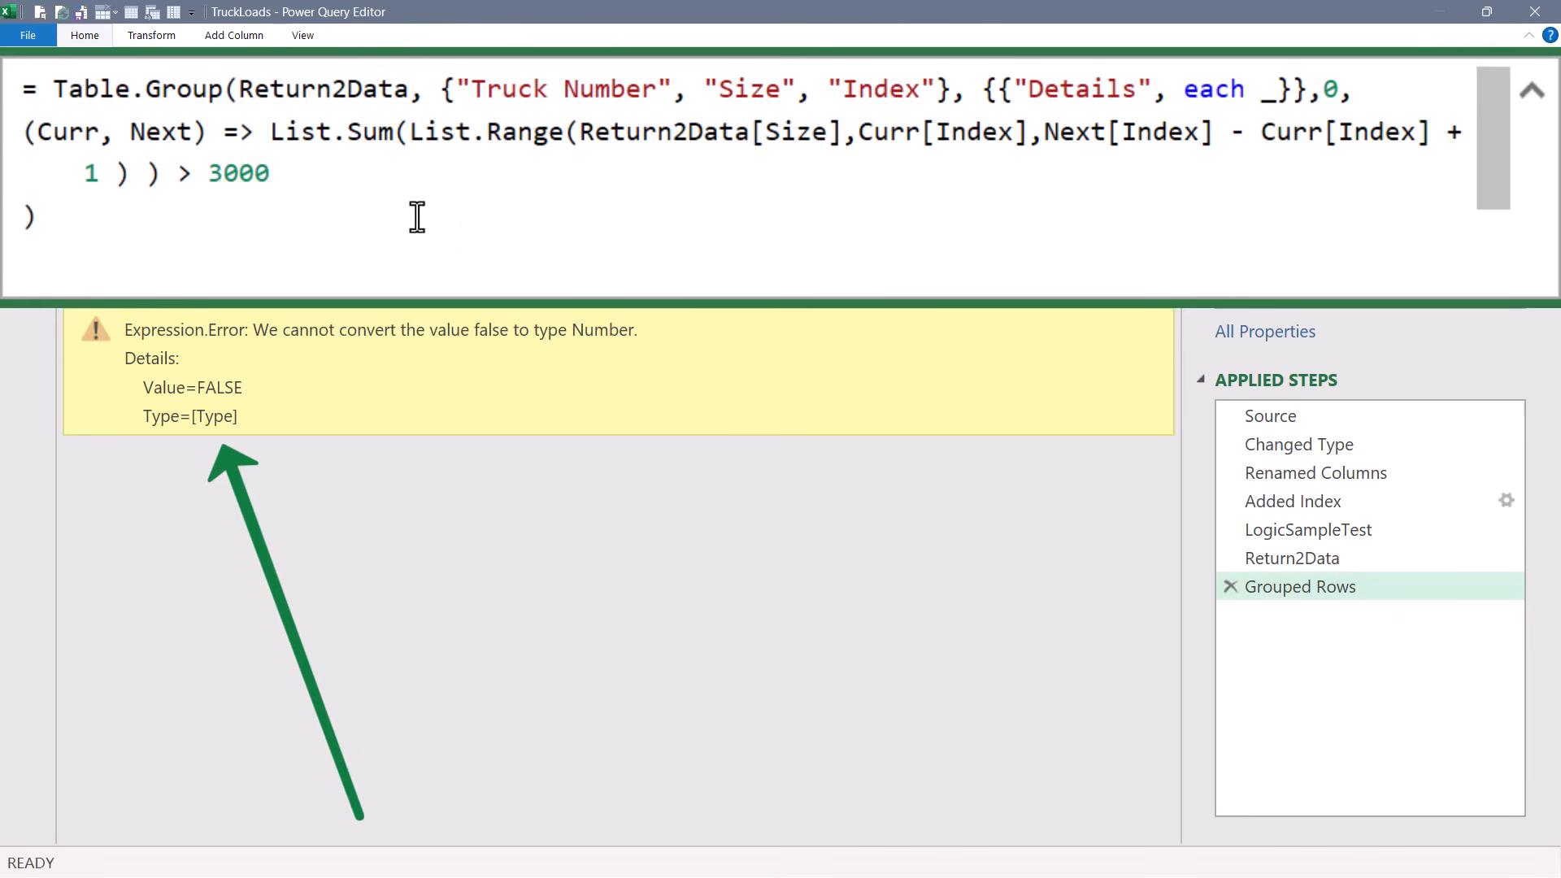
Wrap the whole List.Sum > 3000 comparison in Number.From and apply the formula
drag(392, 132, 273, 131)
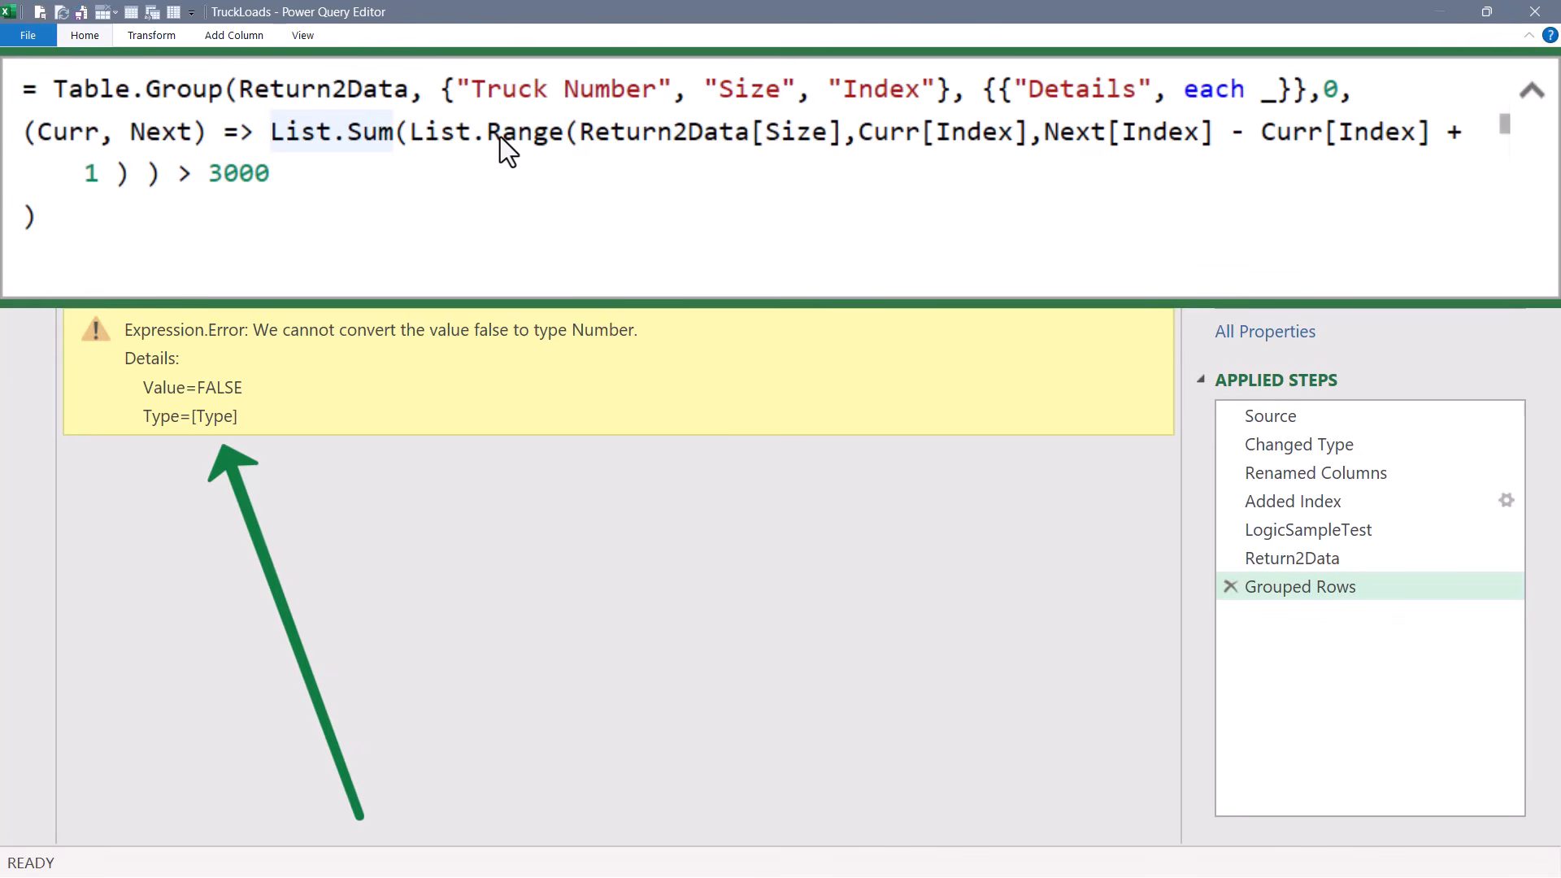
key(Left)
text(numberF)
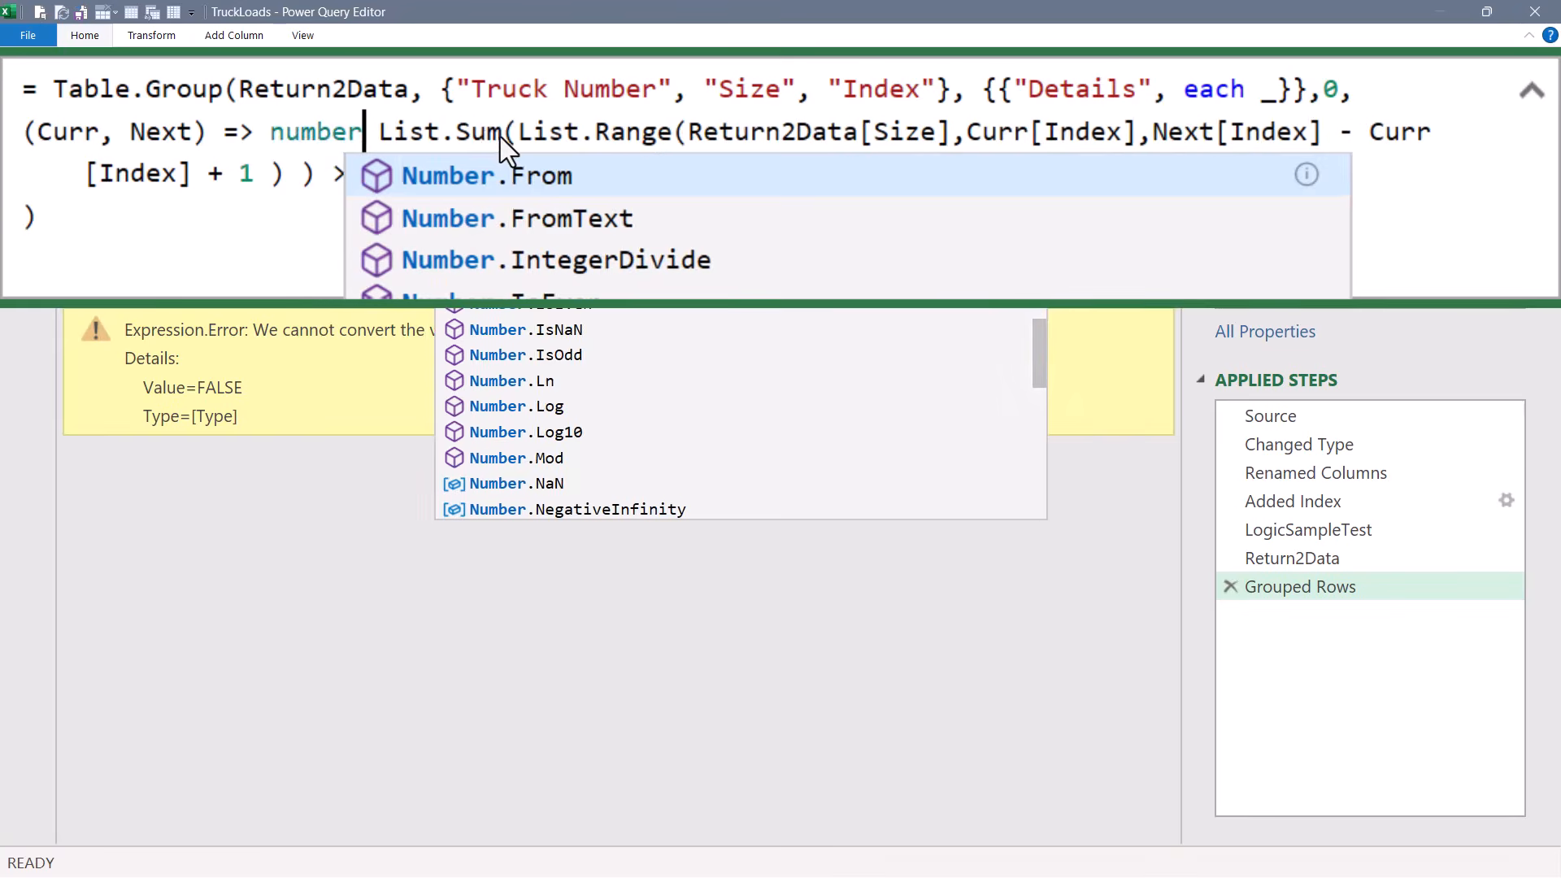
key(Tab)
text(()
key(Delete)
click(609, 184)
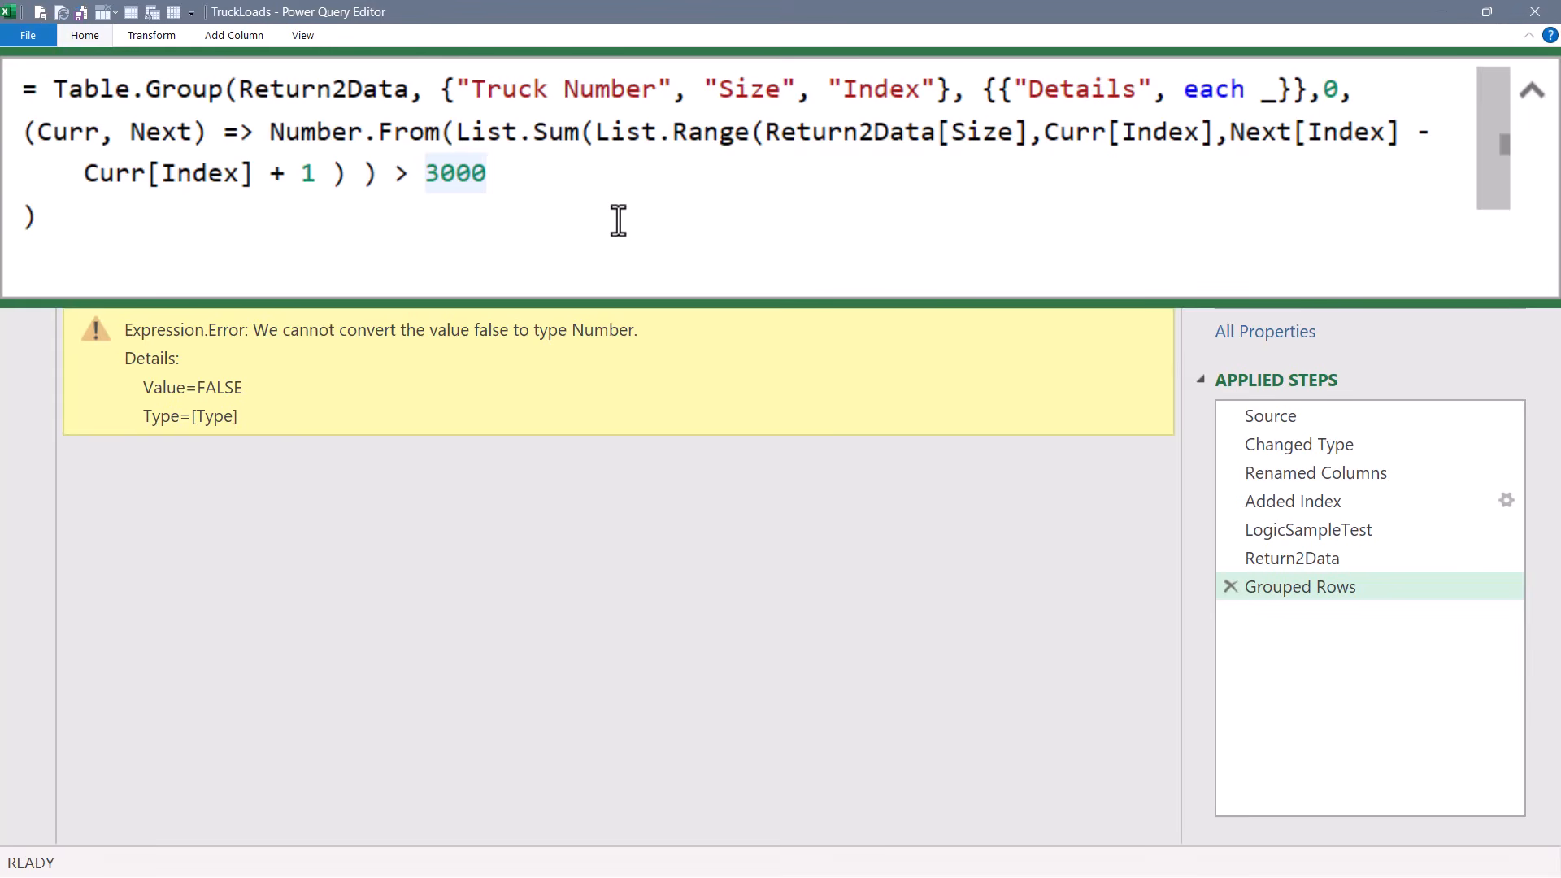
text())
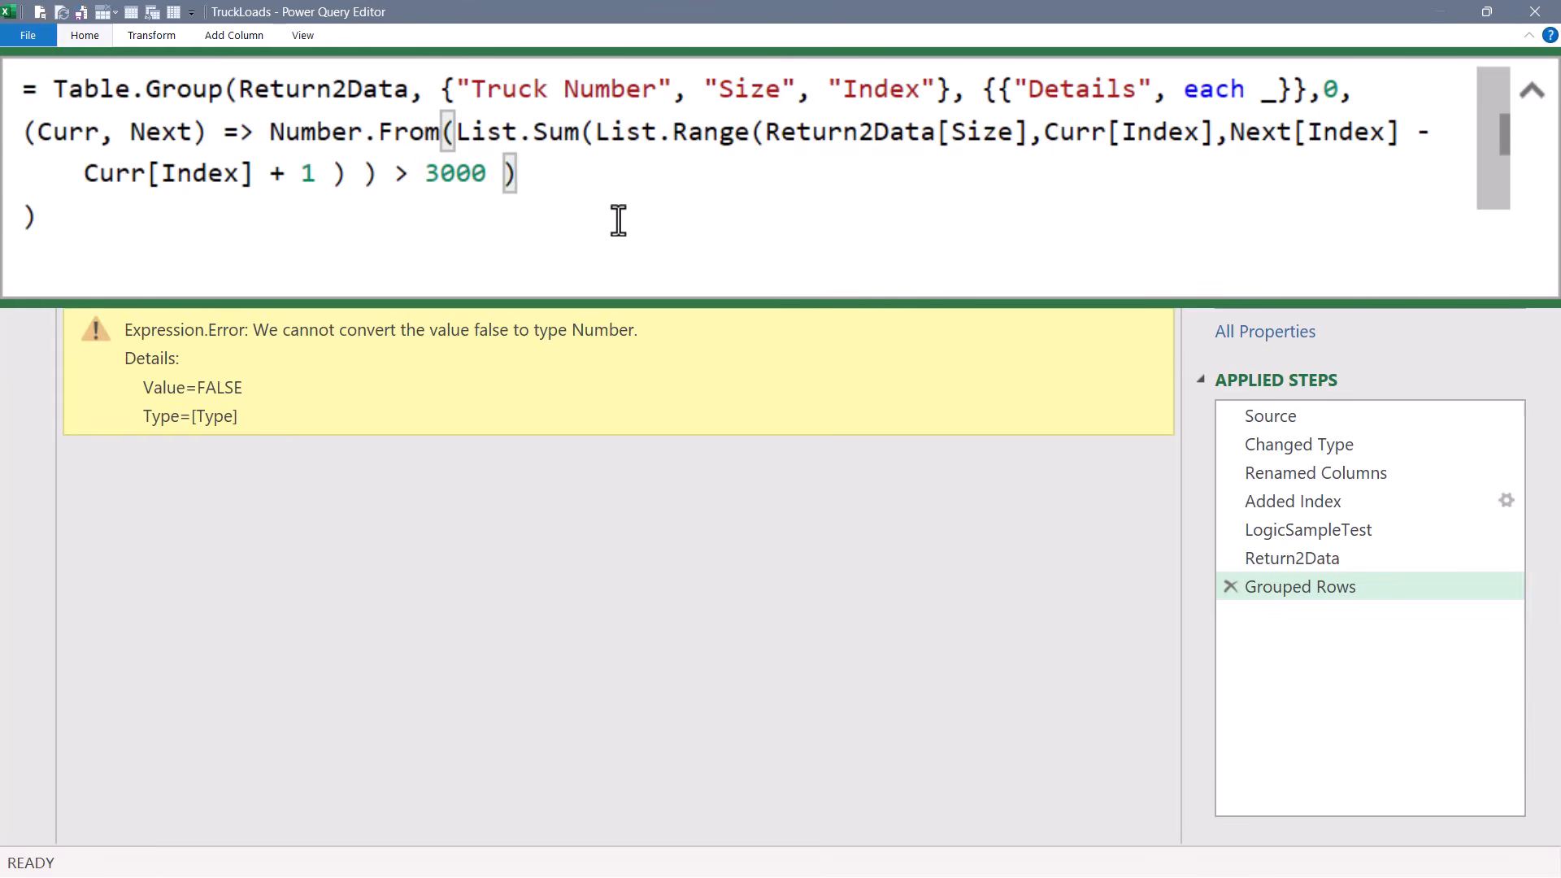
key(Return)
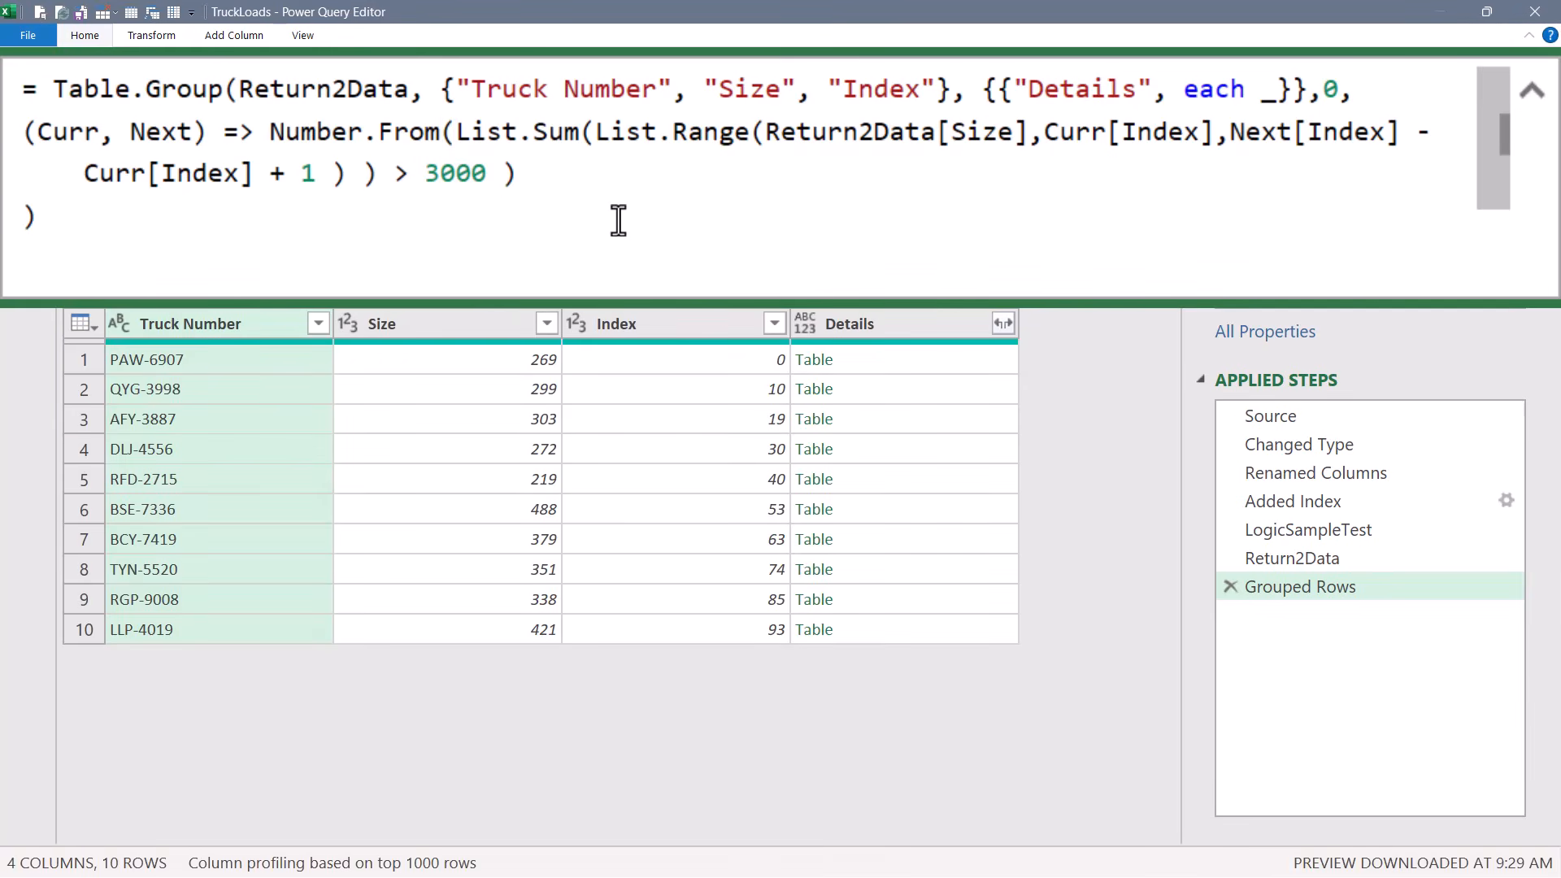
Examine which truck rows the nested tables in the first five Details rows contain, enlarging the preview area
click(870, 358)
drag(697, 681, 708, 493)
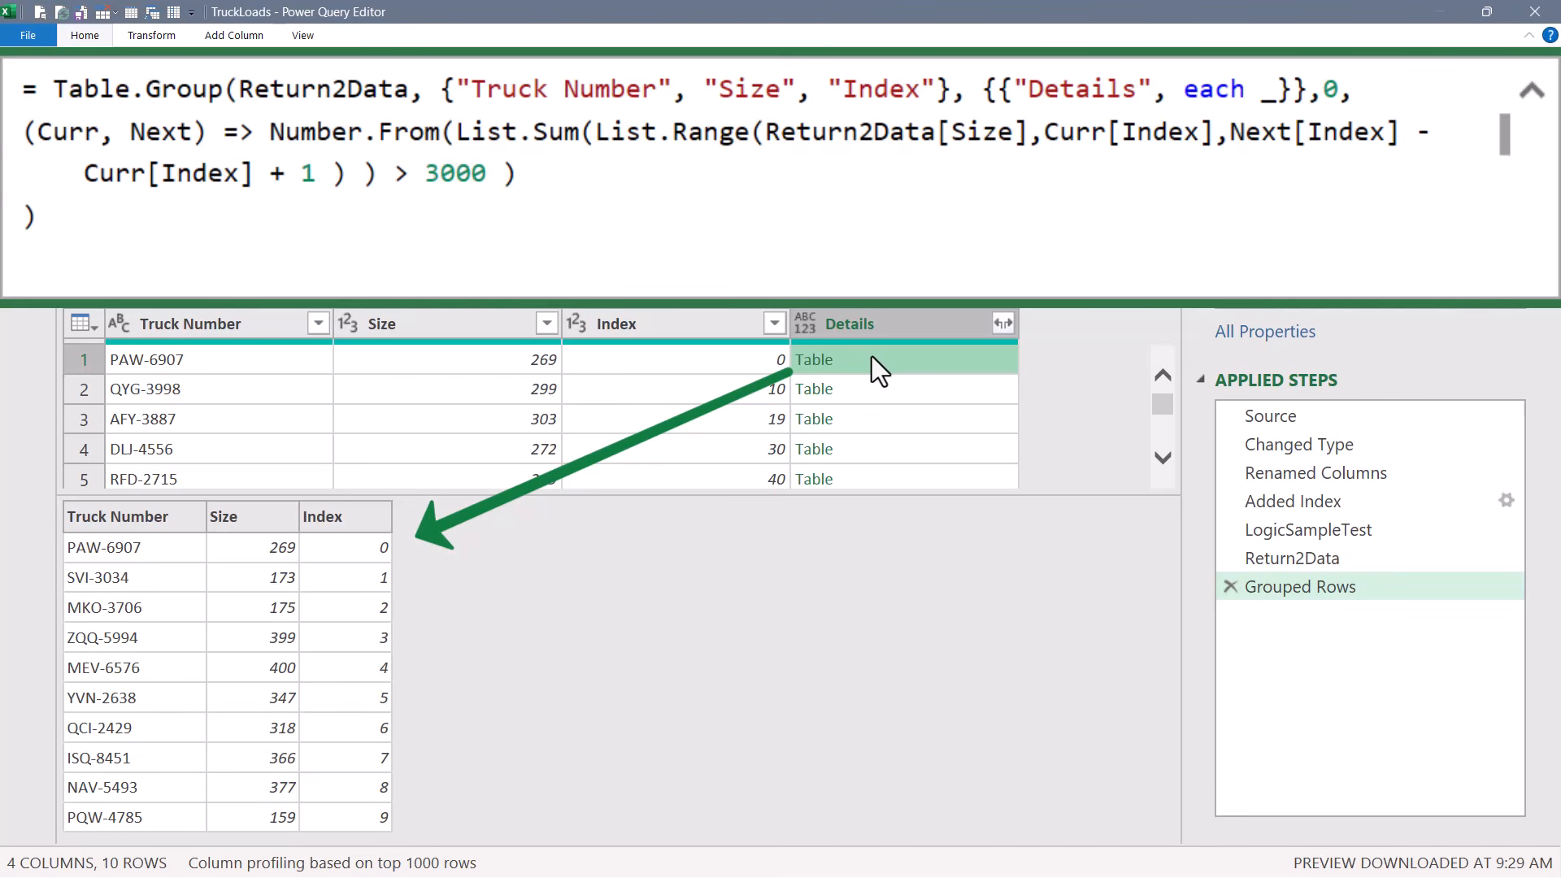
click(873, 392)
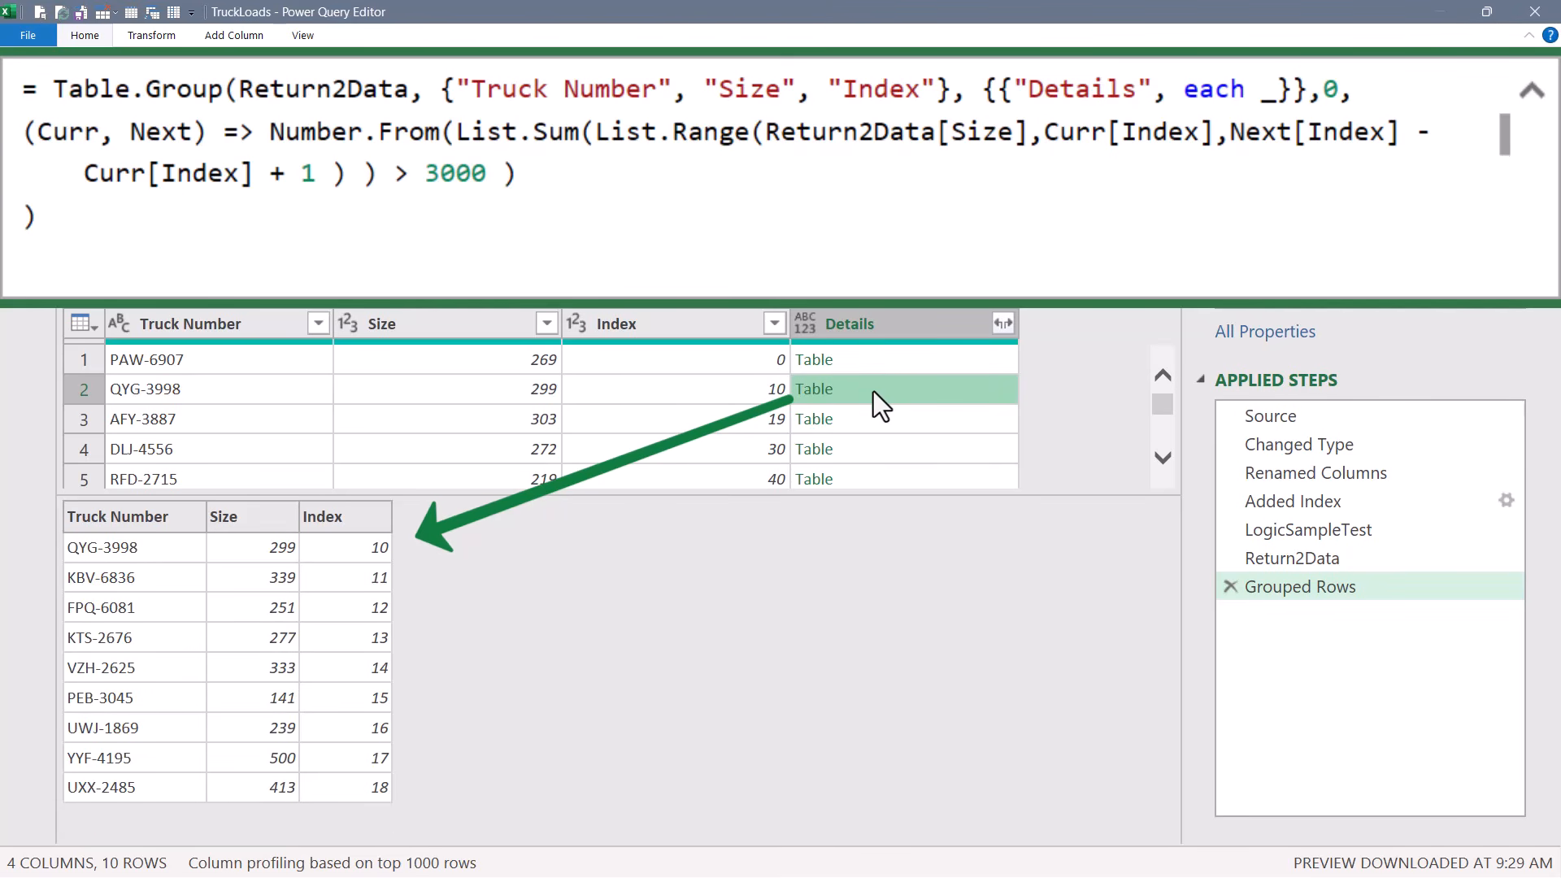
click(876, 420)
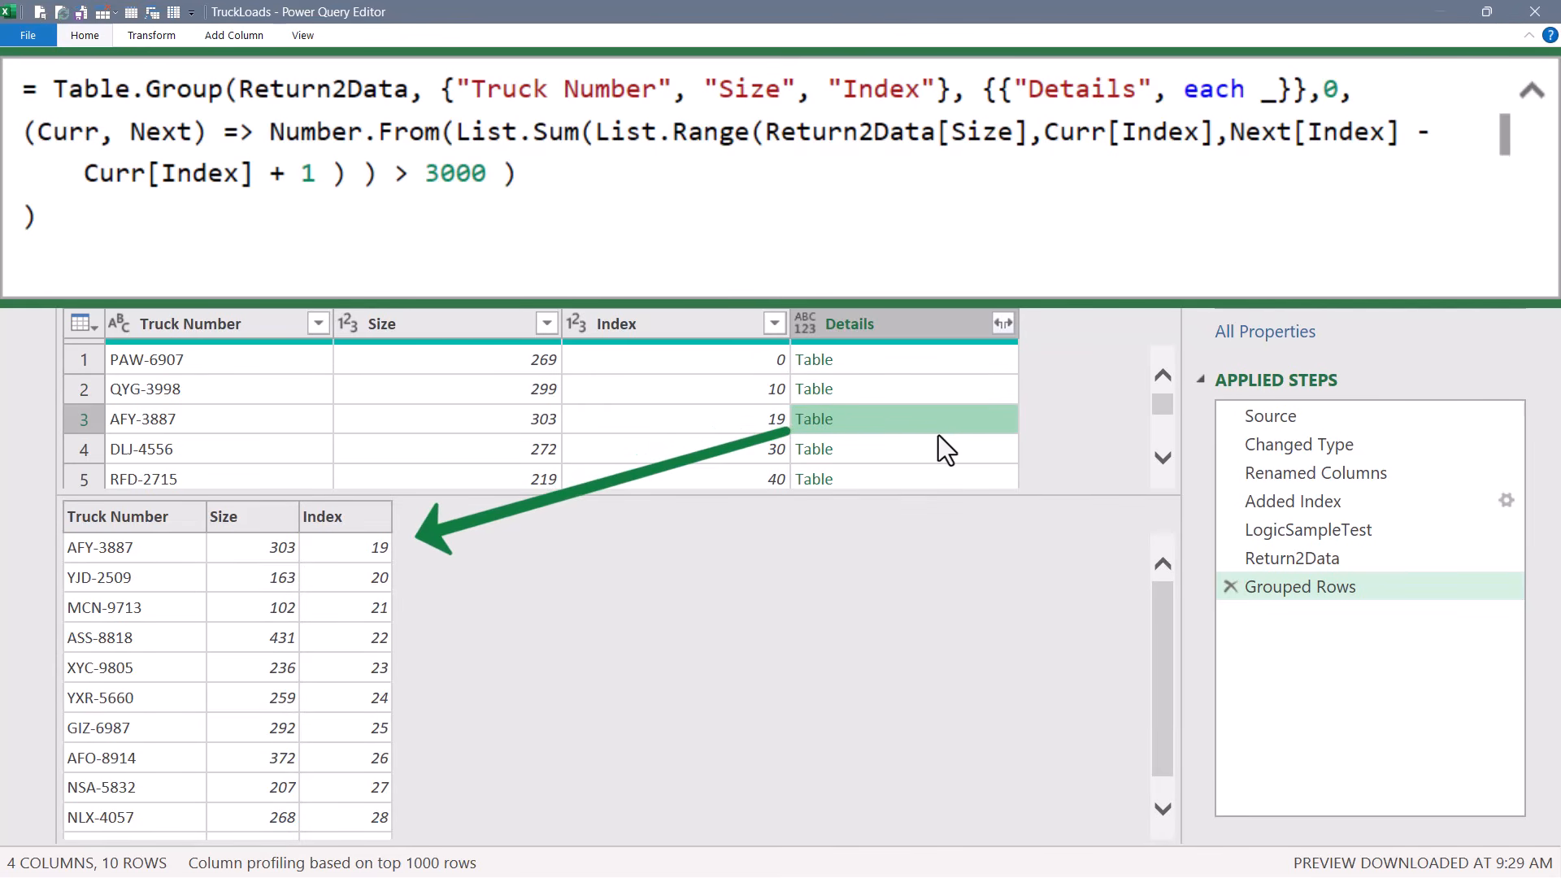
click(916, 454)
click(915, 477)
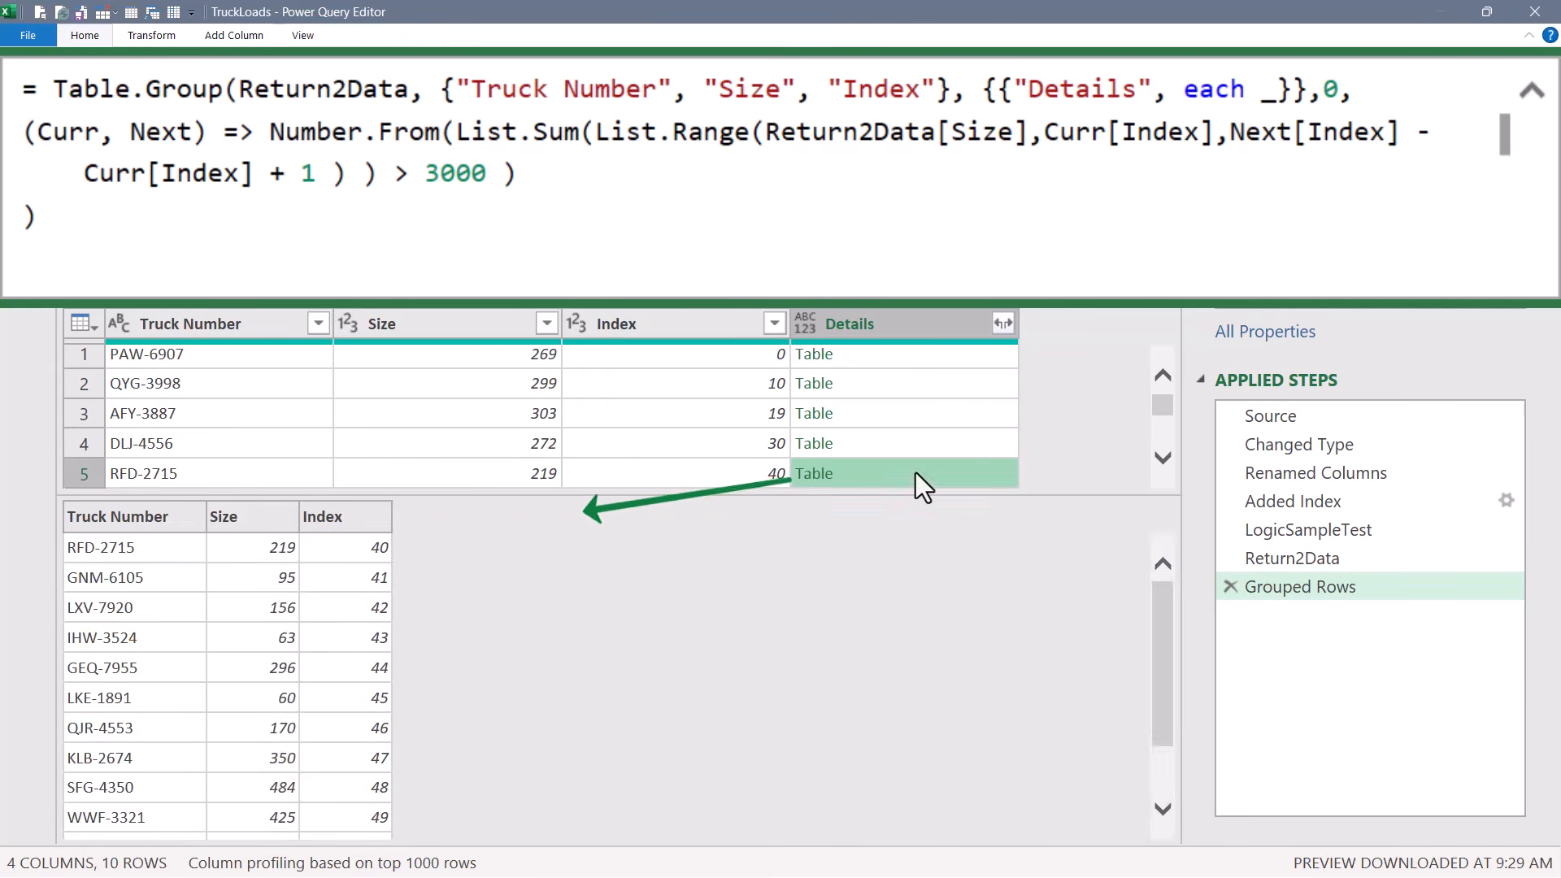
Remove all columns except Details from the grouped table
click(896, 323)
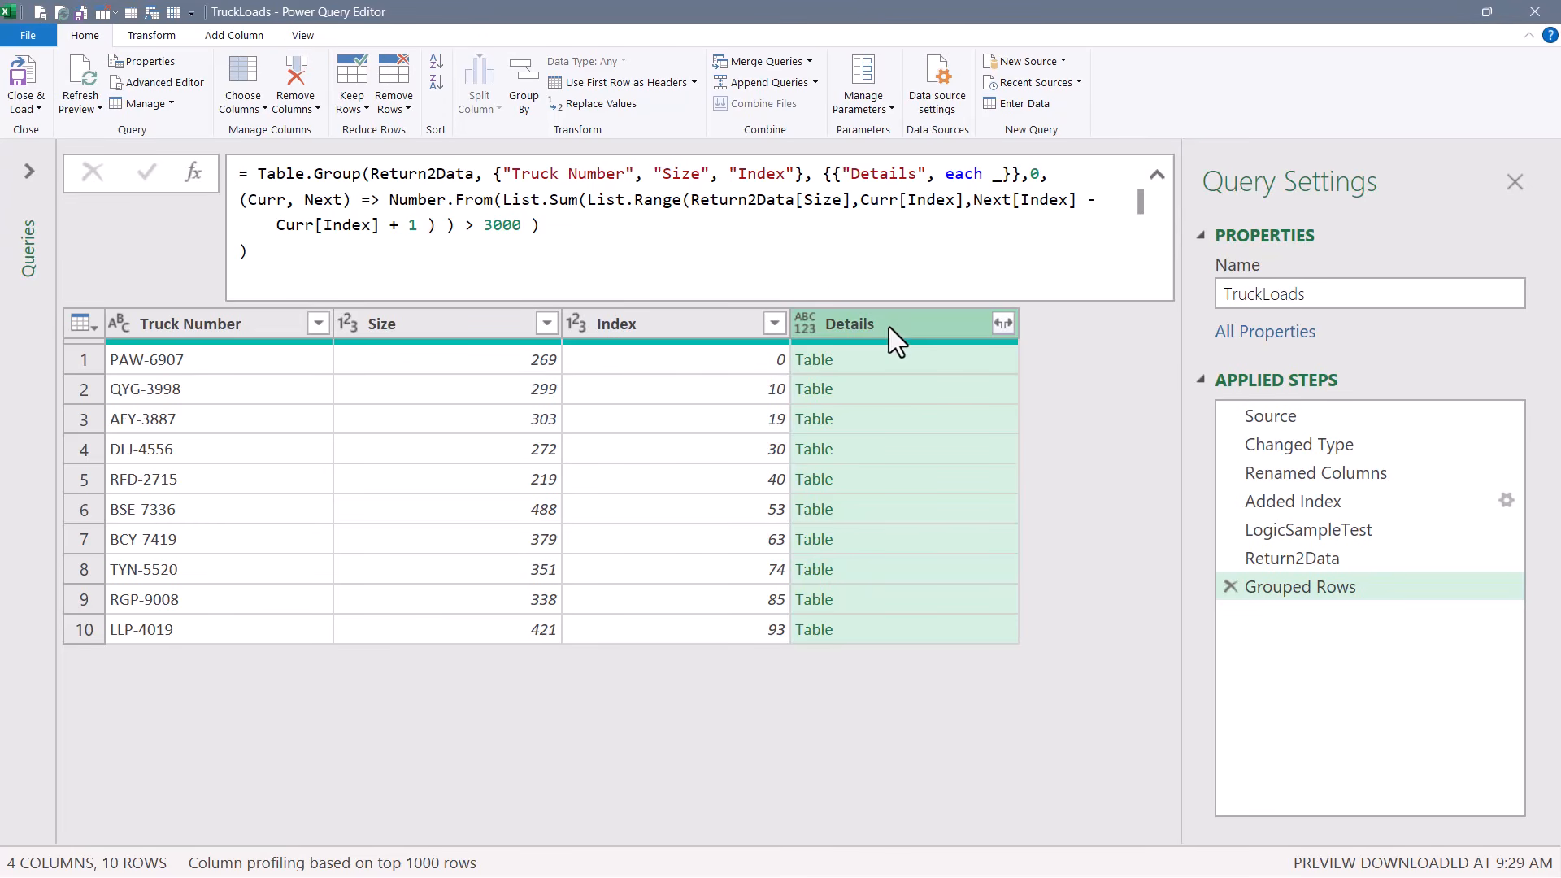
right_click(890, 328)
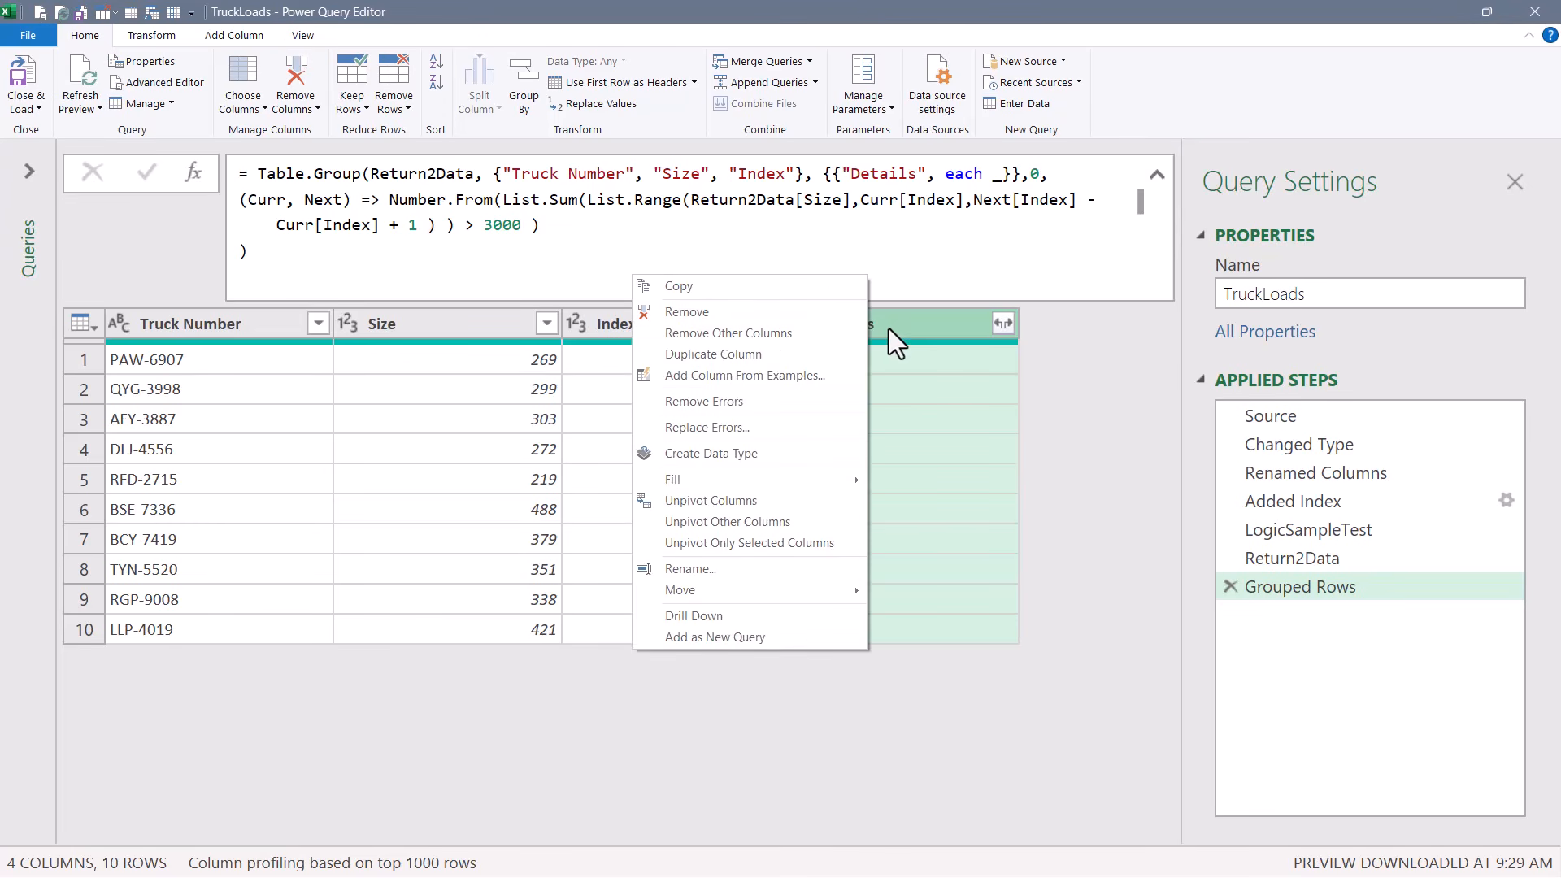
click(784, 334)
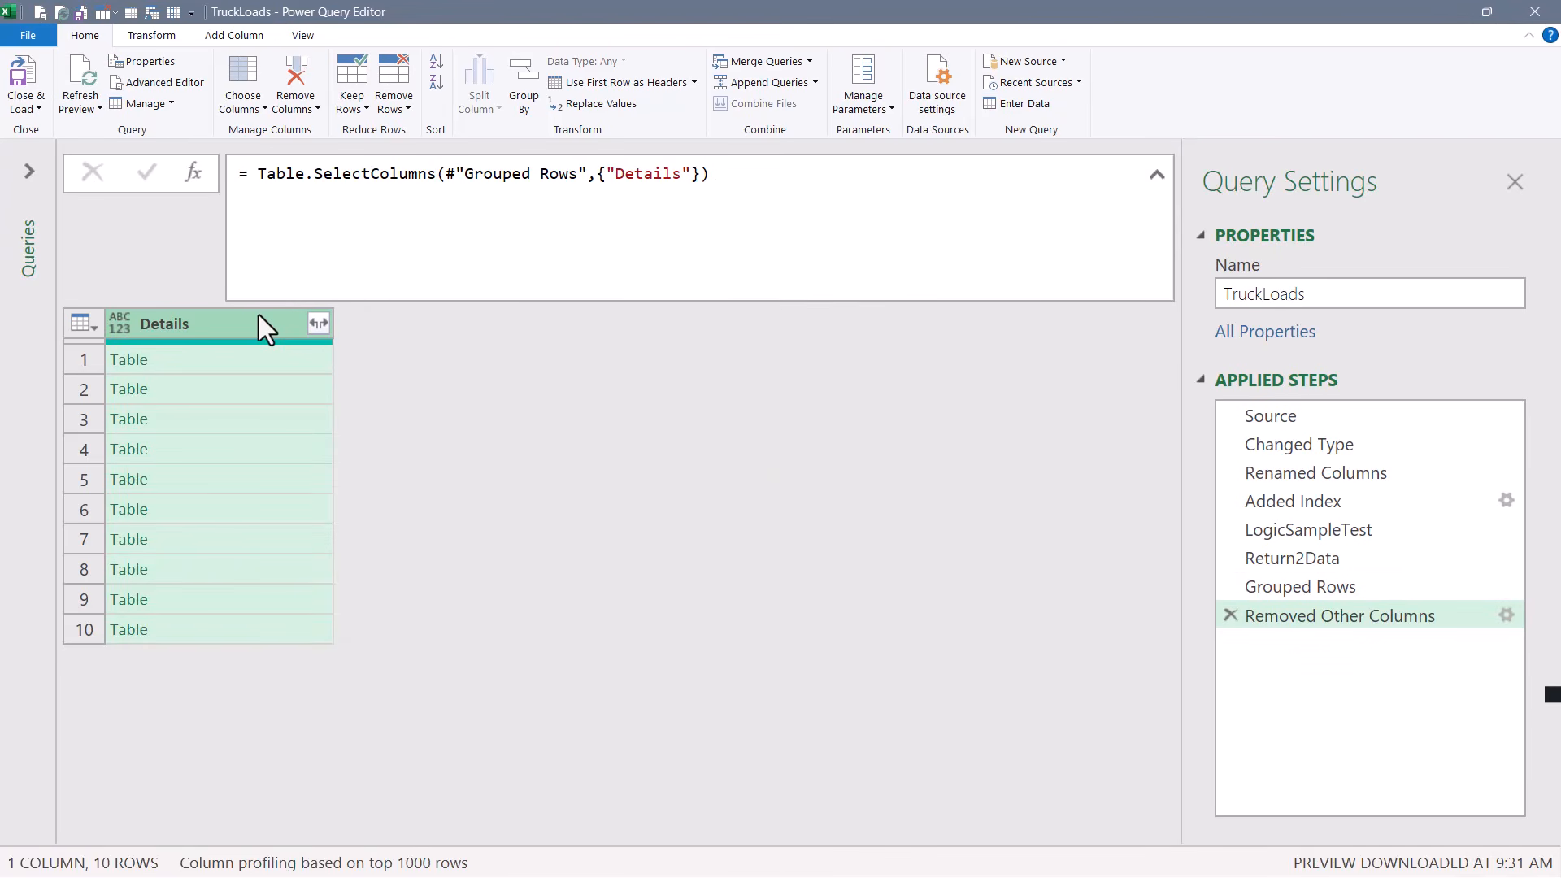
Preview the first three nested Details tables, and add an index column starting from 1
click(255, 358)
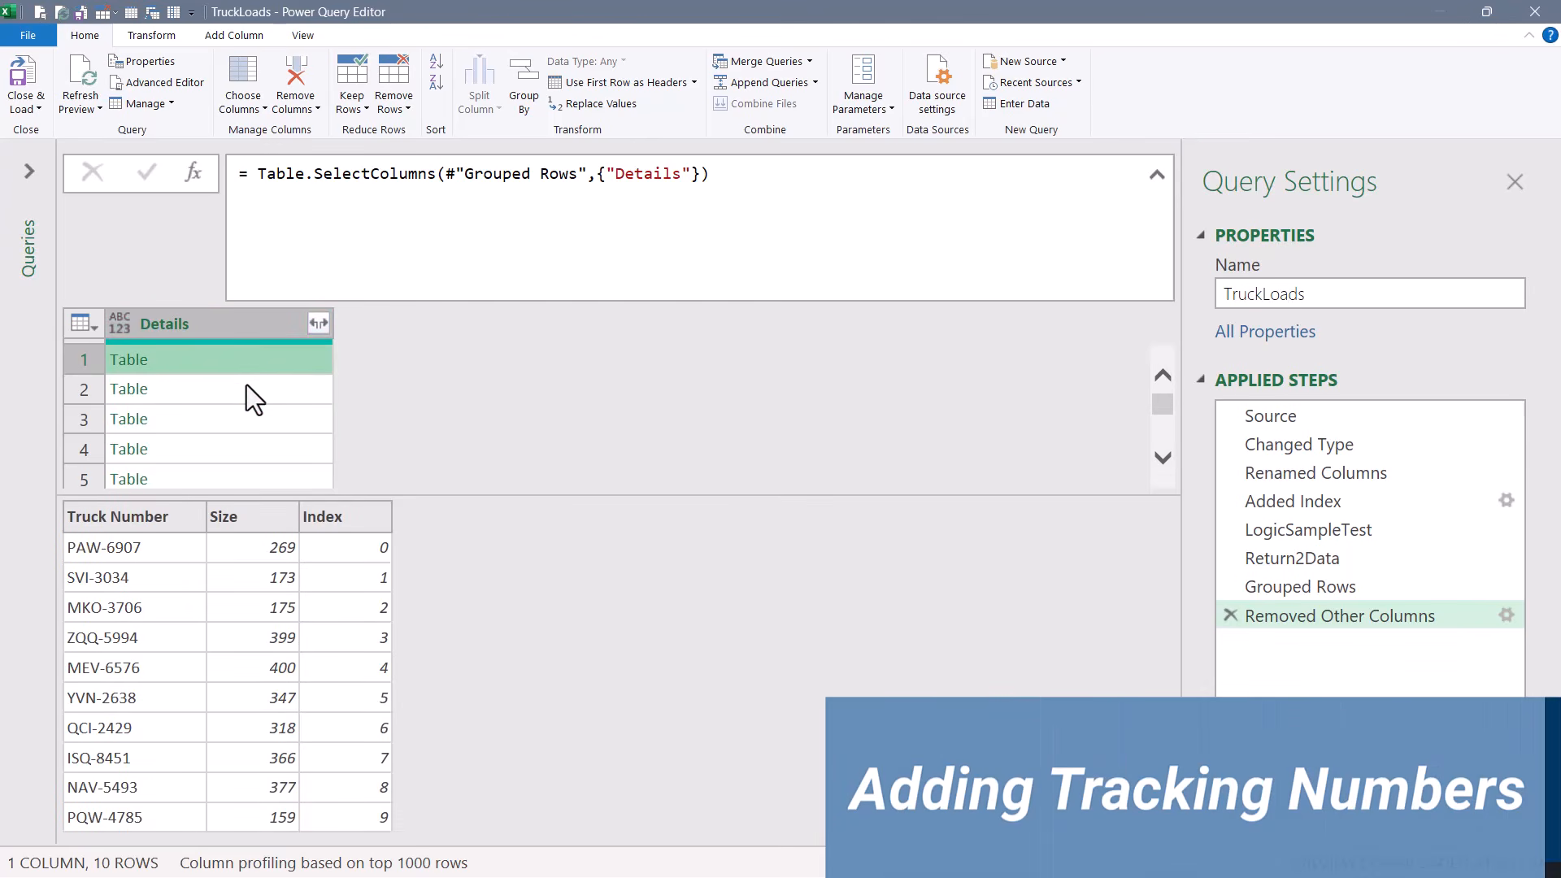
click(246, 384)
click(228, 418)
click(241, 315)
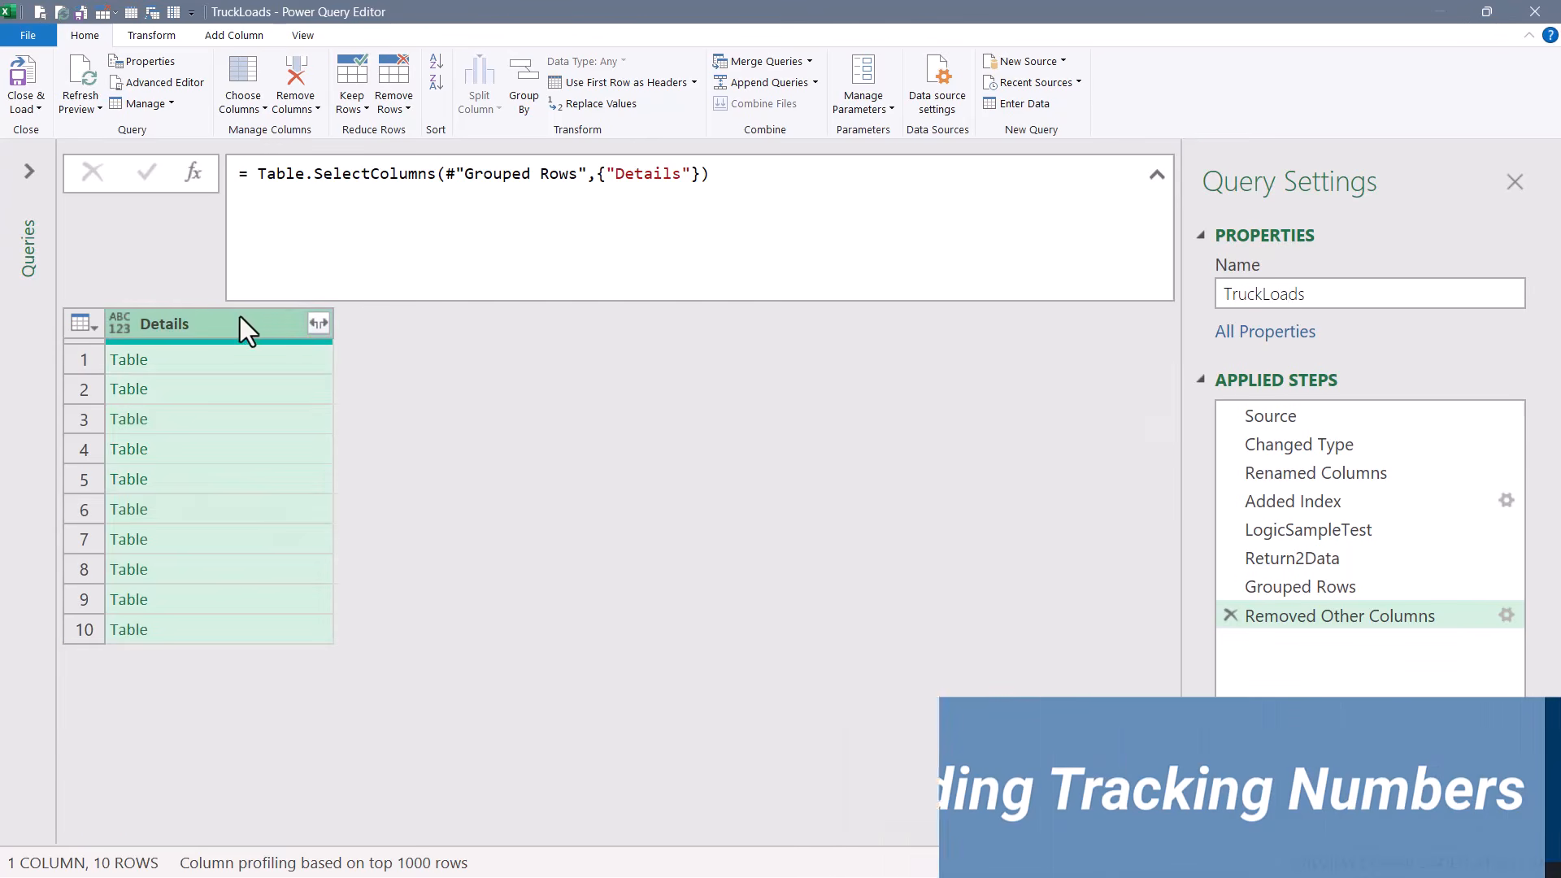
click(248, 31)
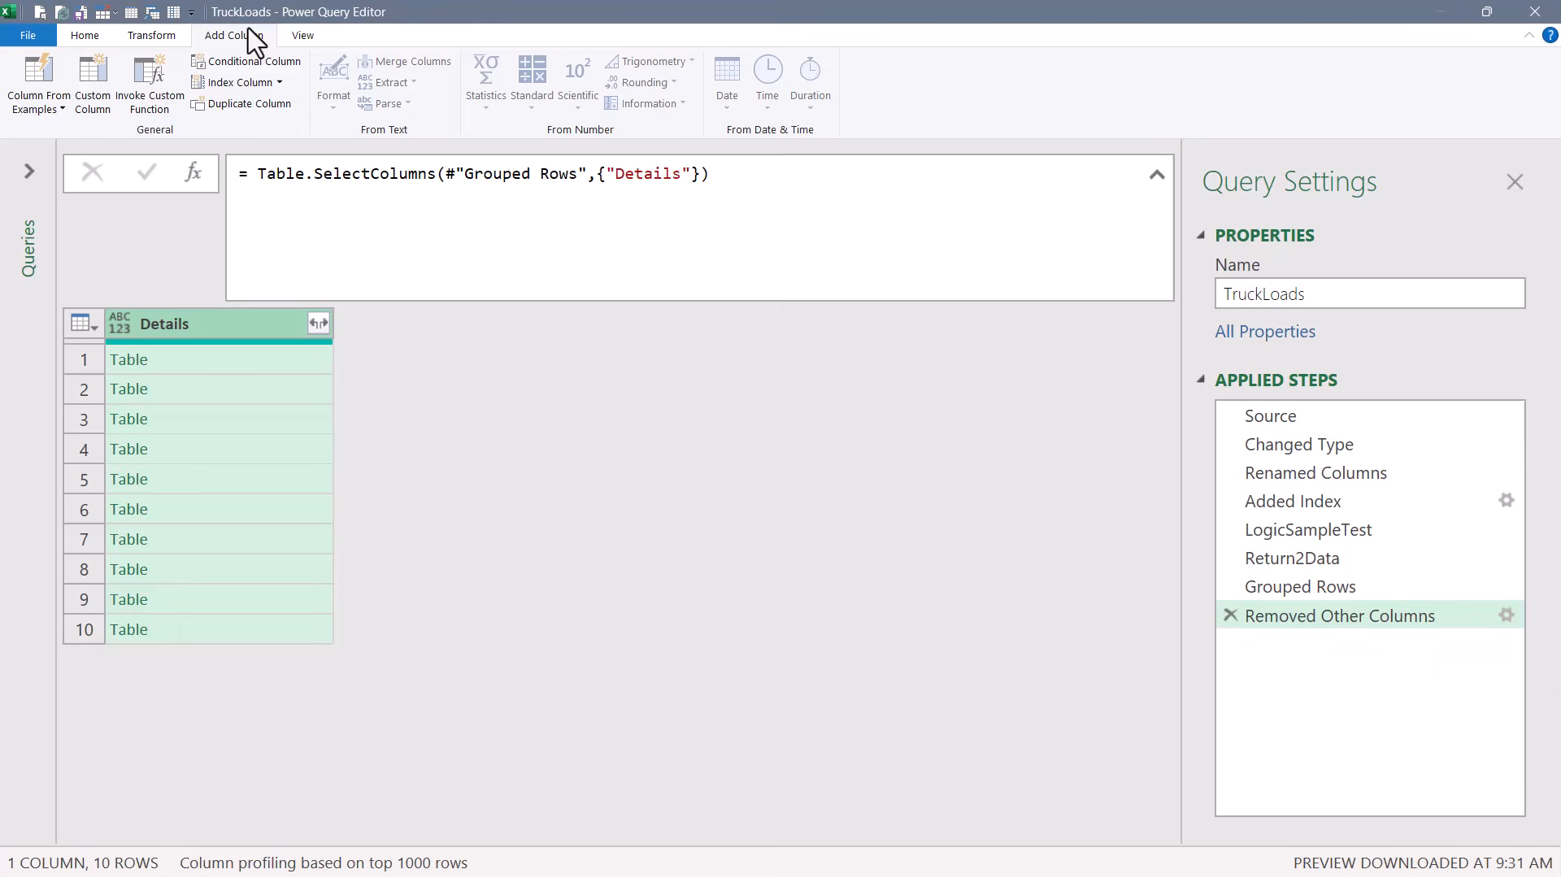
click(279, 81)
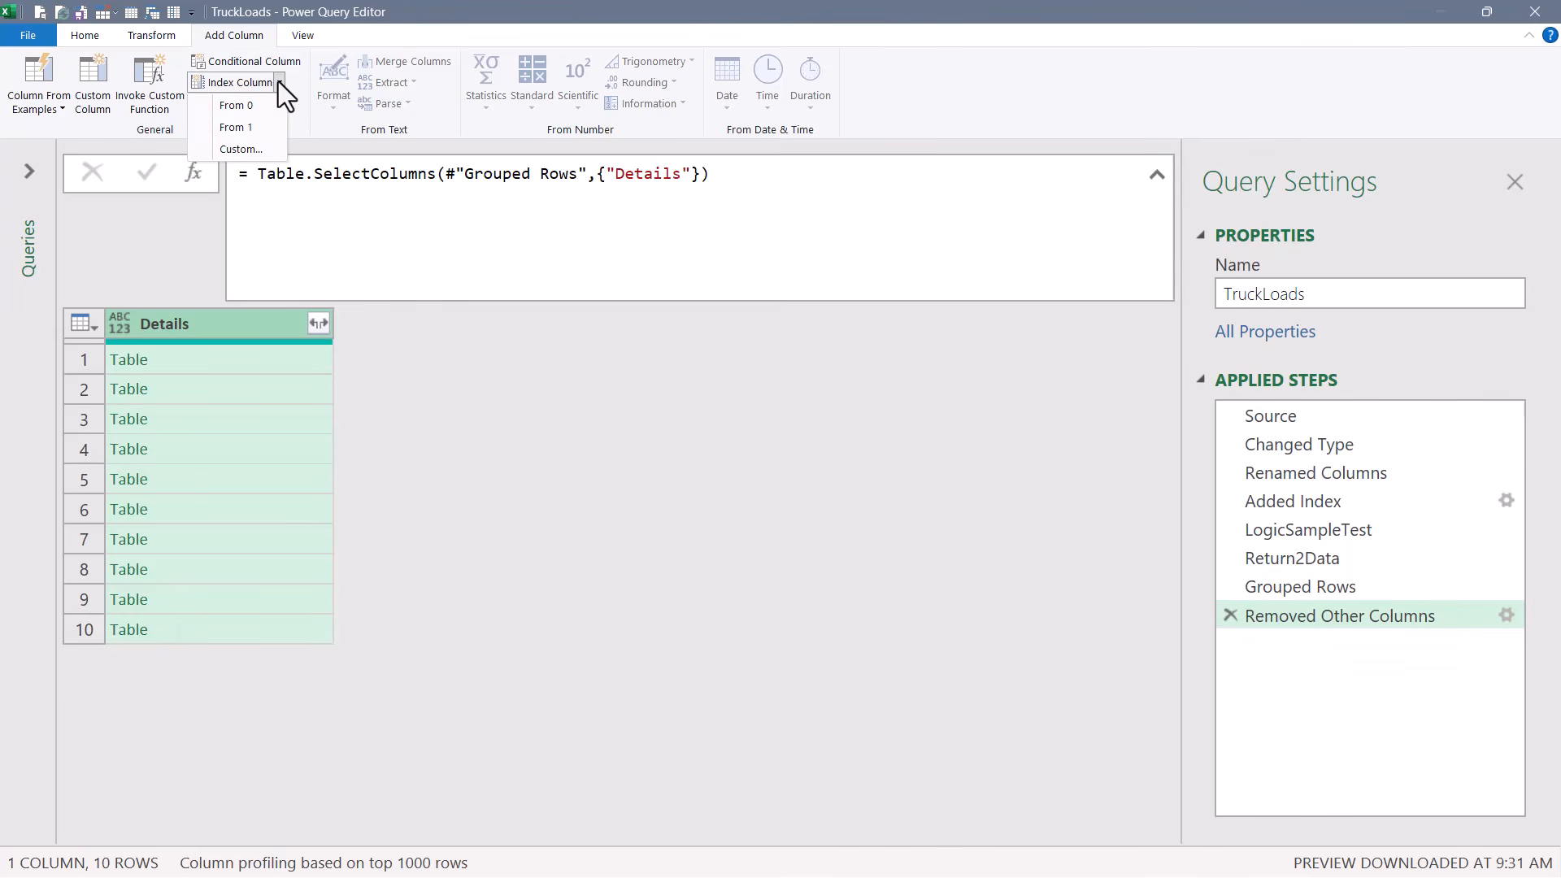
click(246, 126)
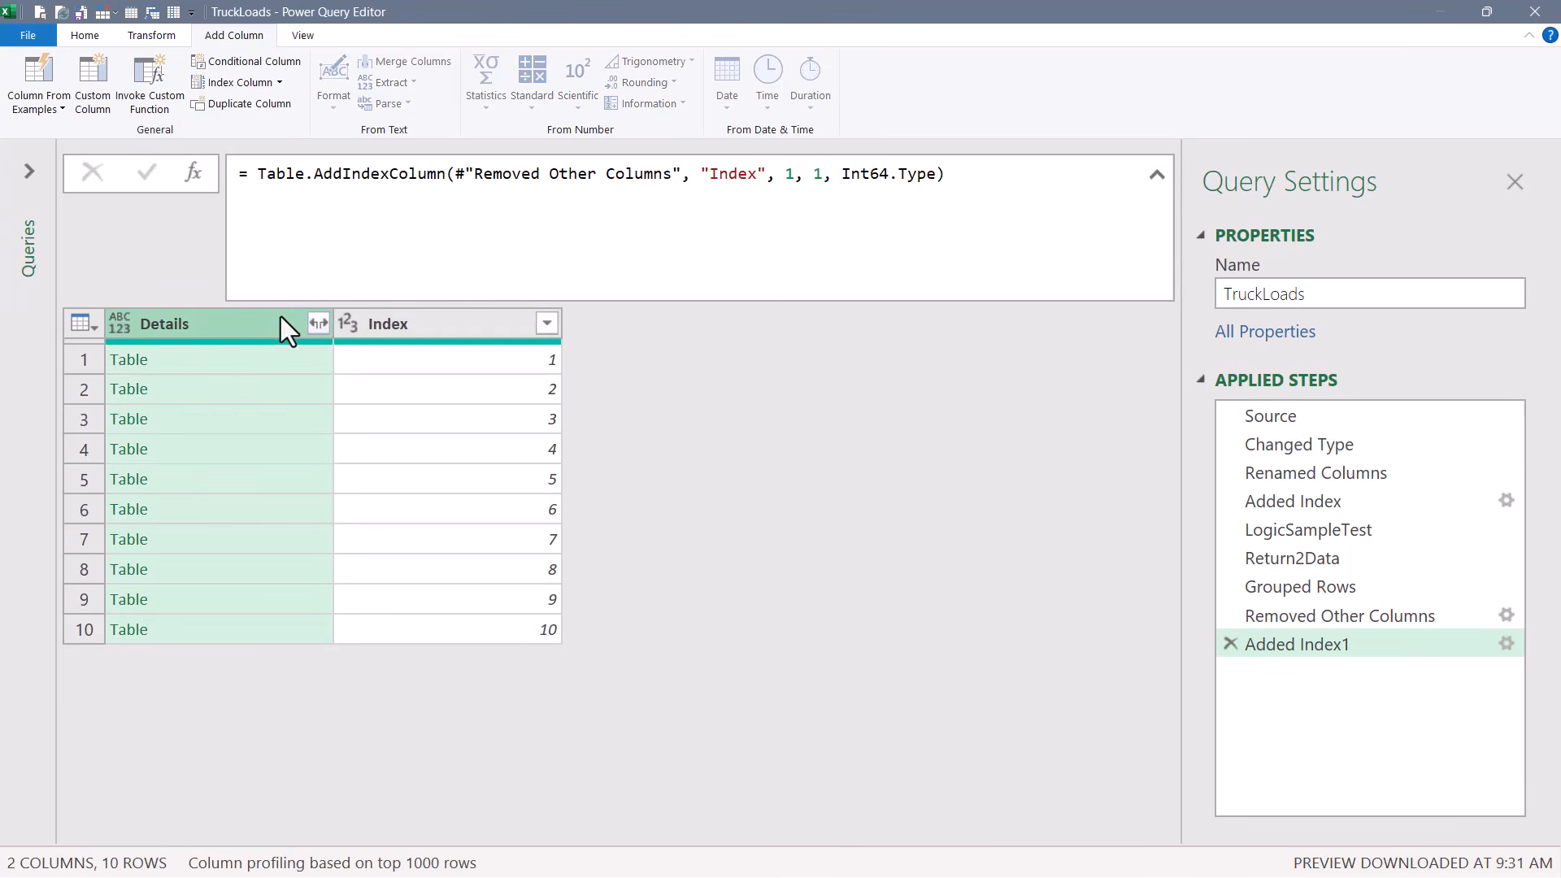
Expand the Details column into Truck Number and Size only, without using the original column name as prefix
click(320, 325)
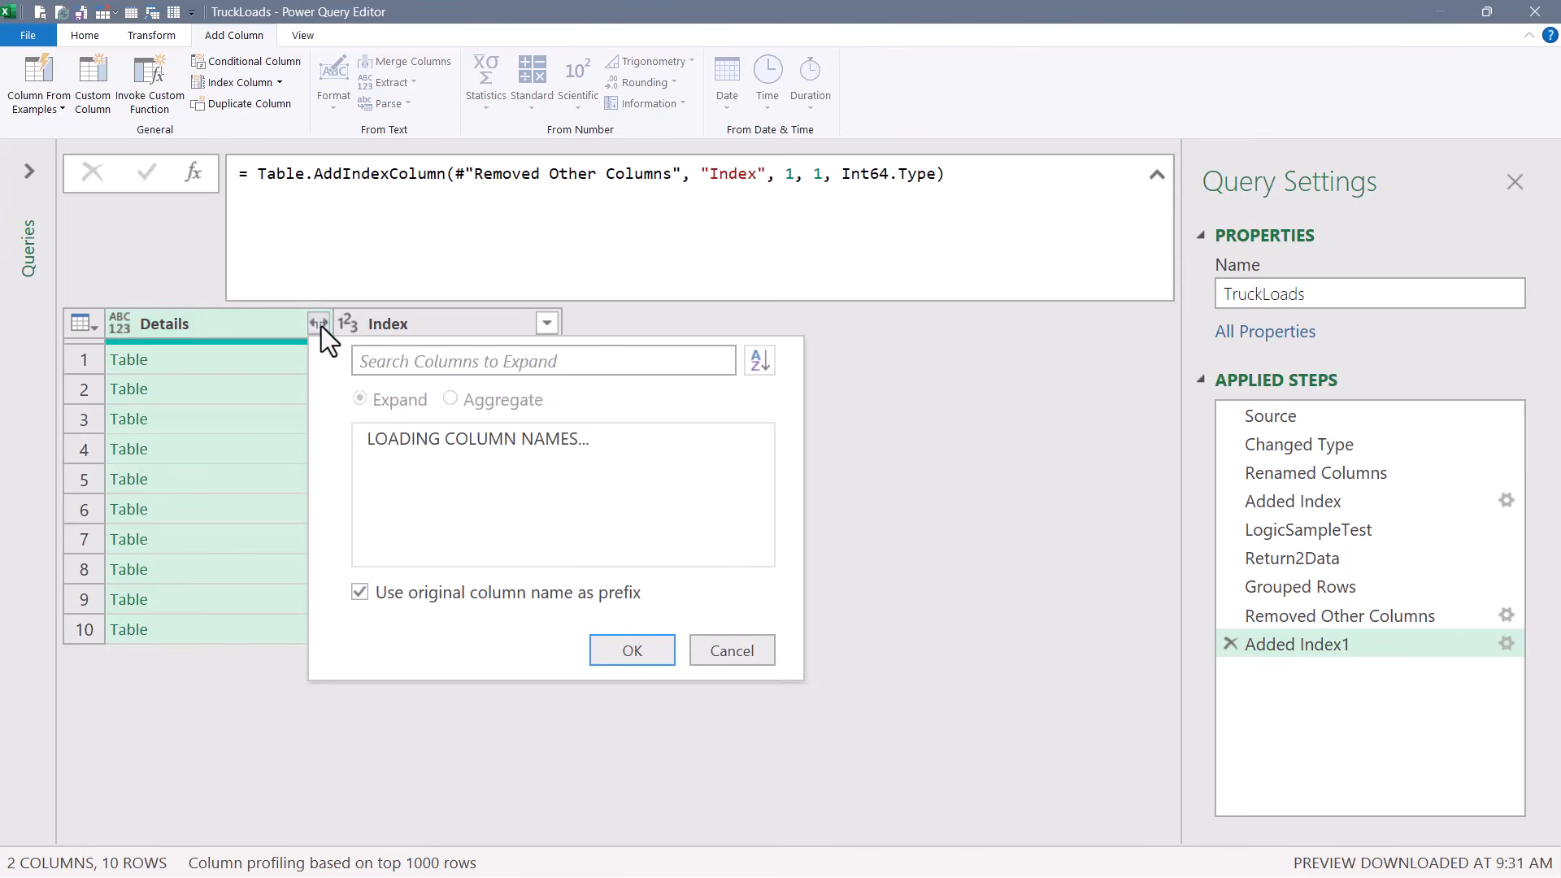
click(376, 525)
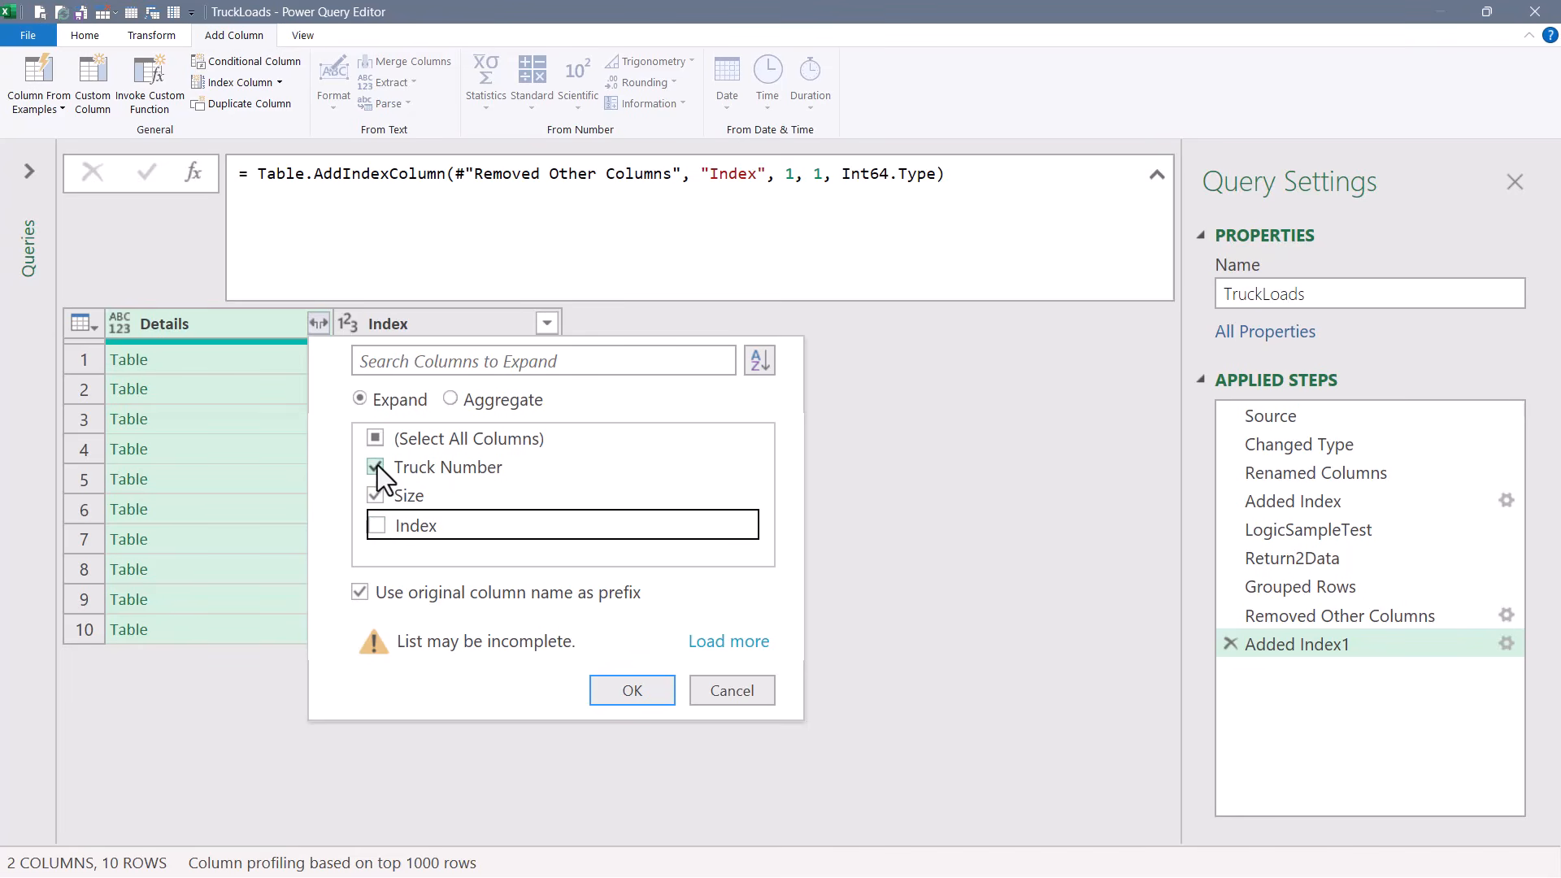
click(359, 592)
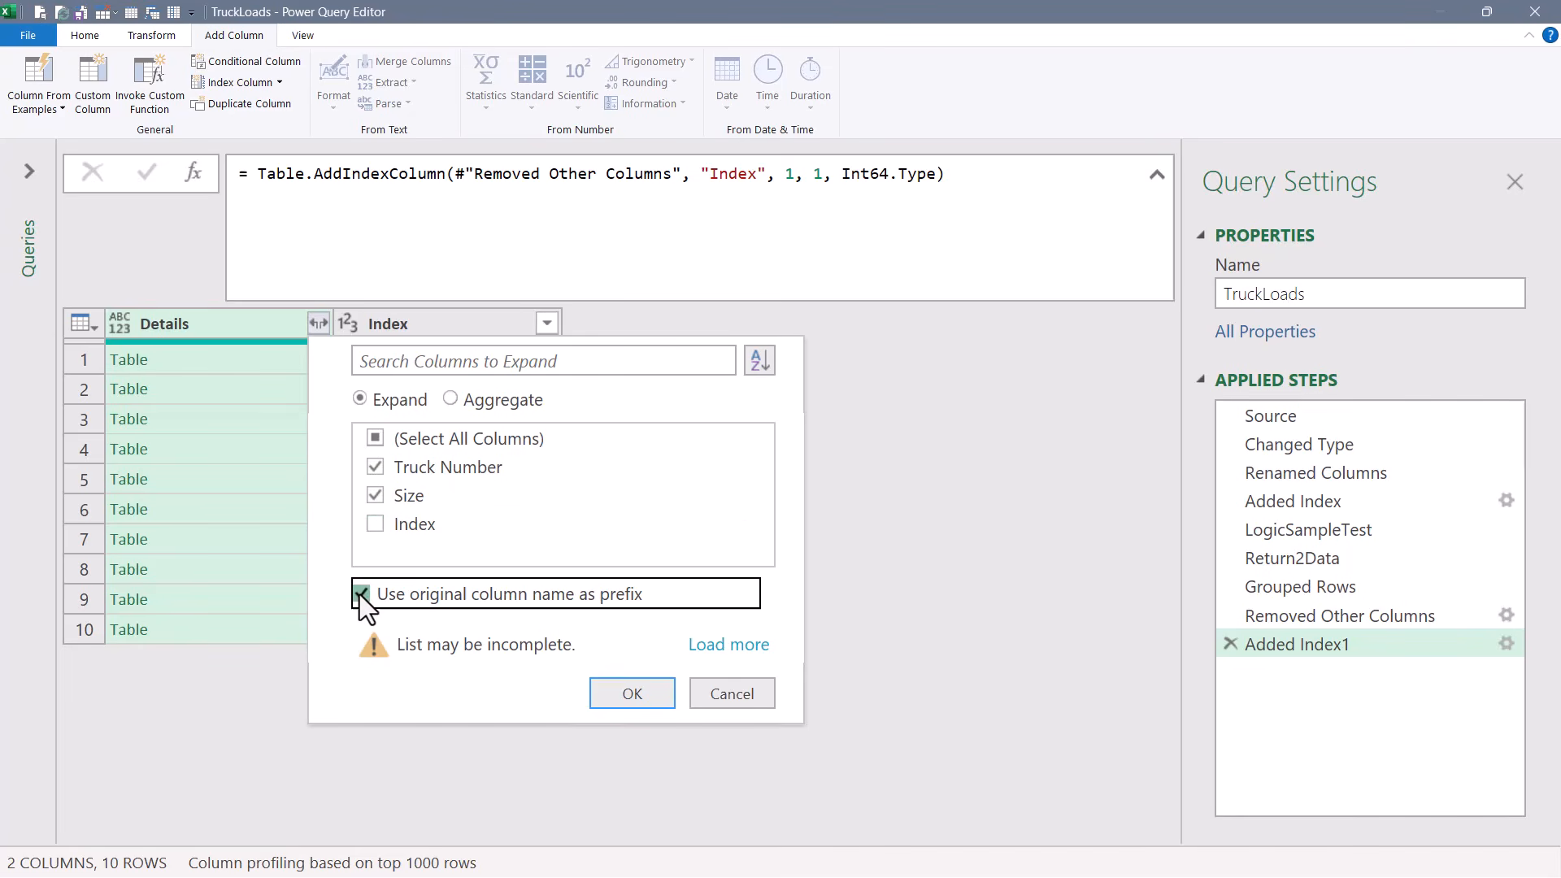
click(632, 692)
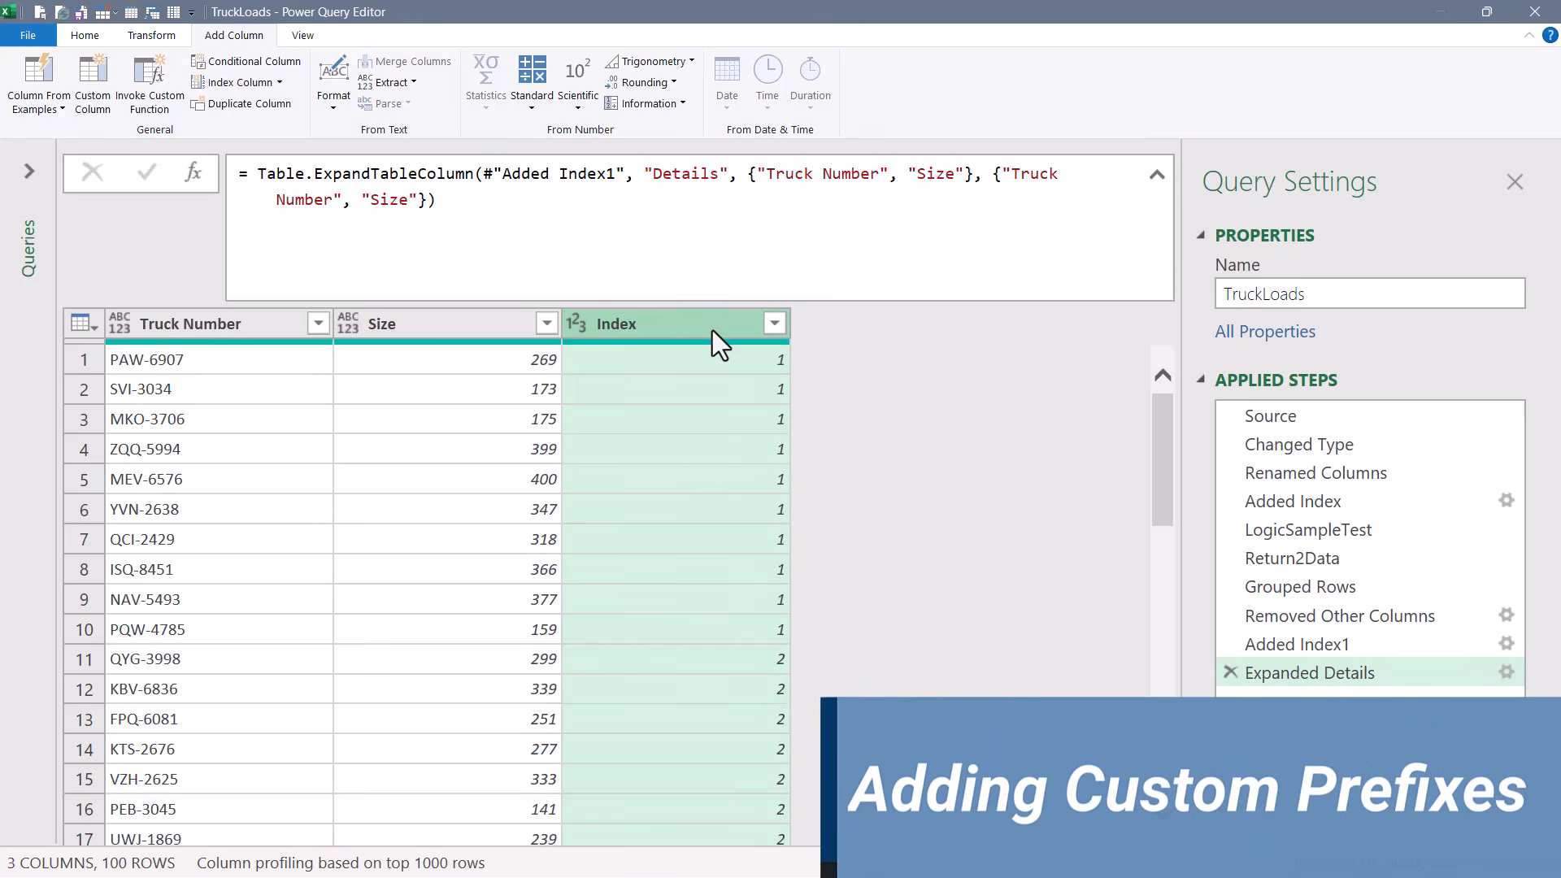
Add the prefix "Rail Car #" to every Index value, and review the order of the labels in the column's filter list
click(150, 36)
click(651, 100)
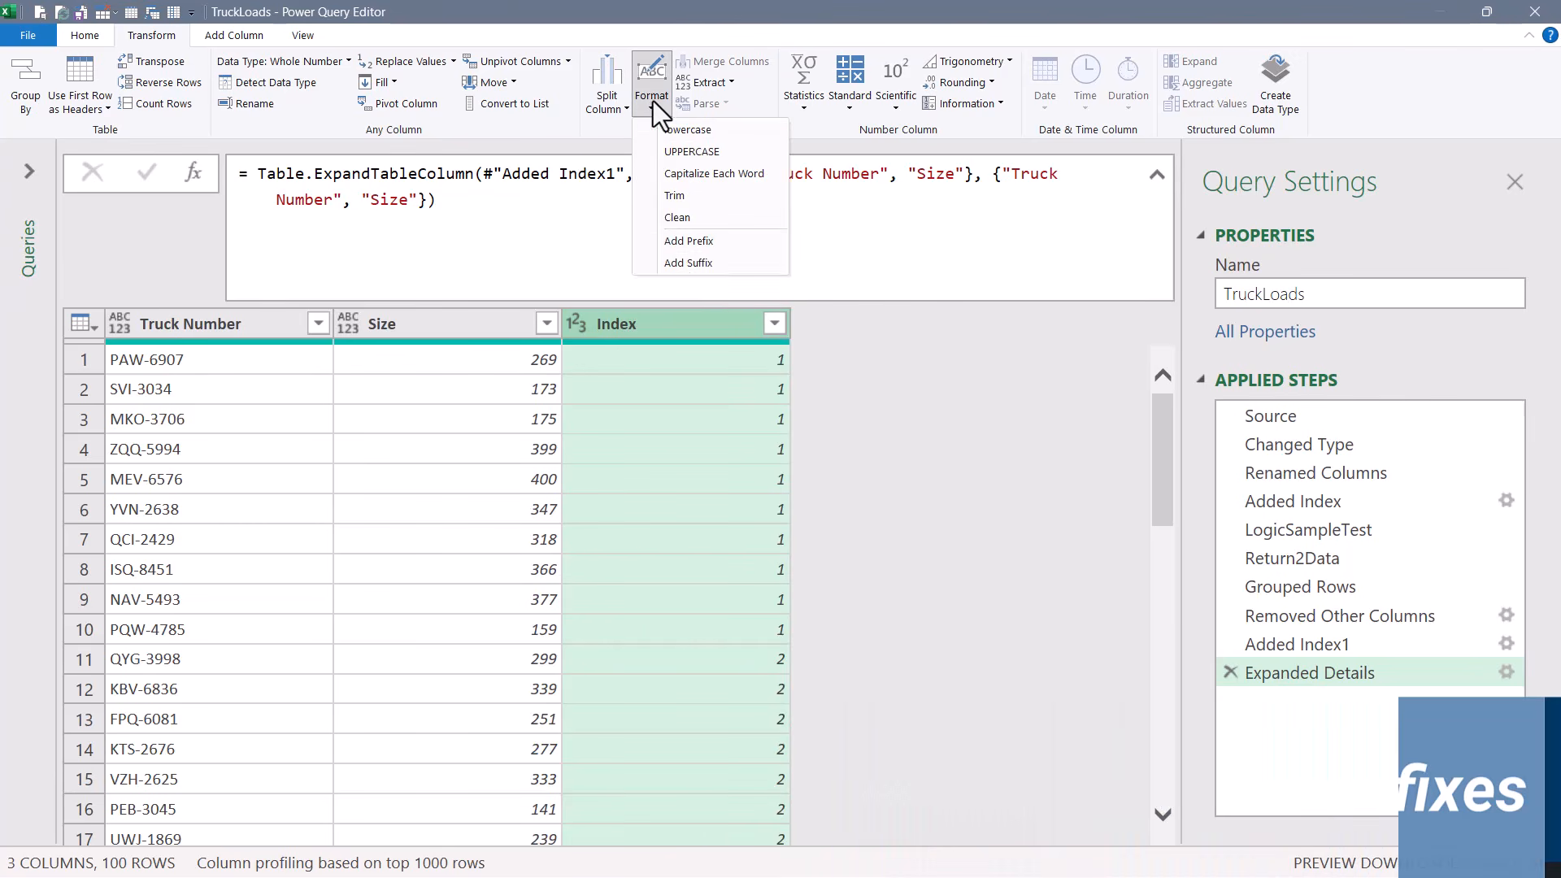
click(679, 240)
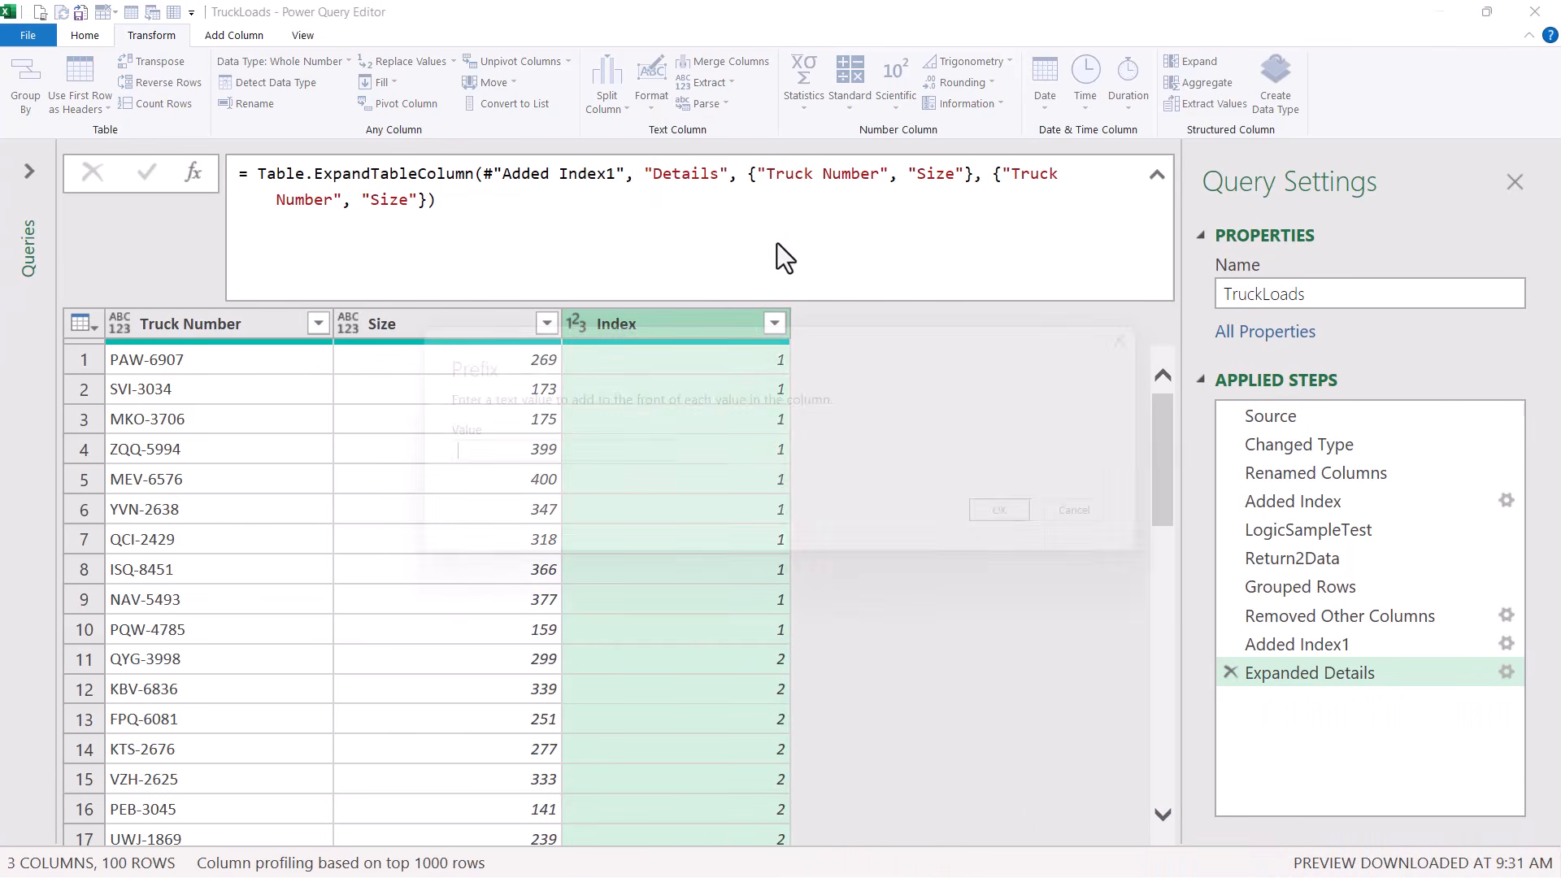
text(Rail Ca)
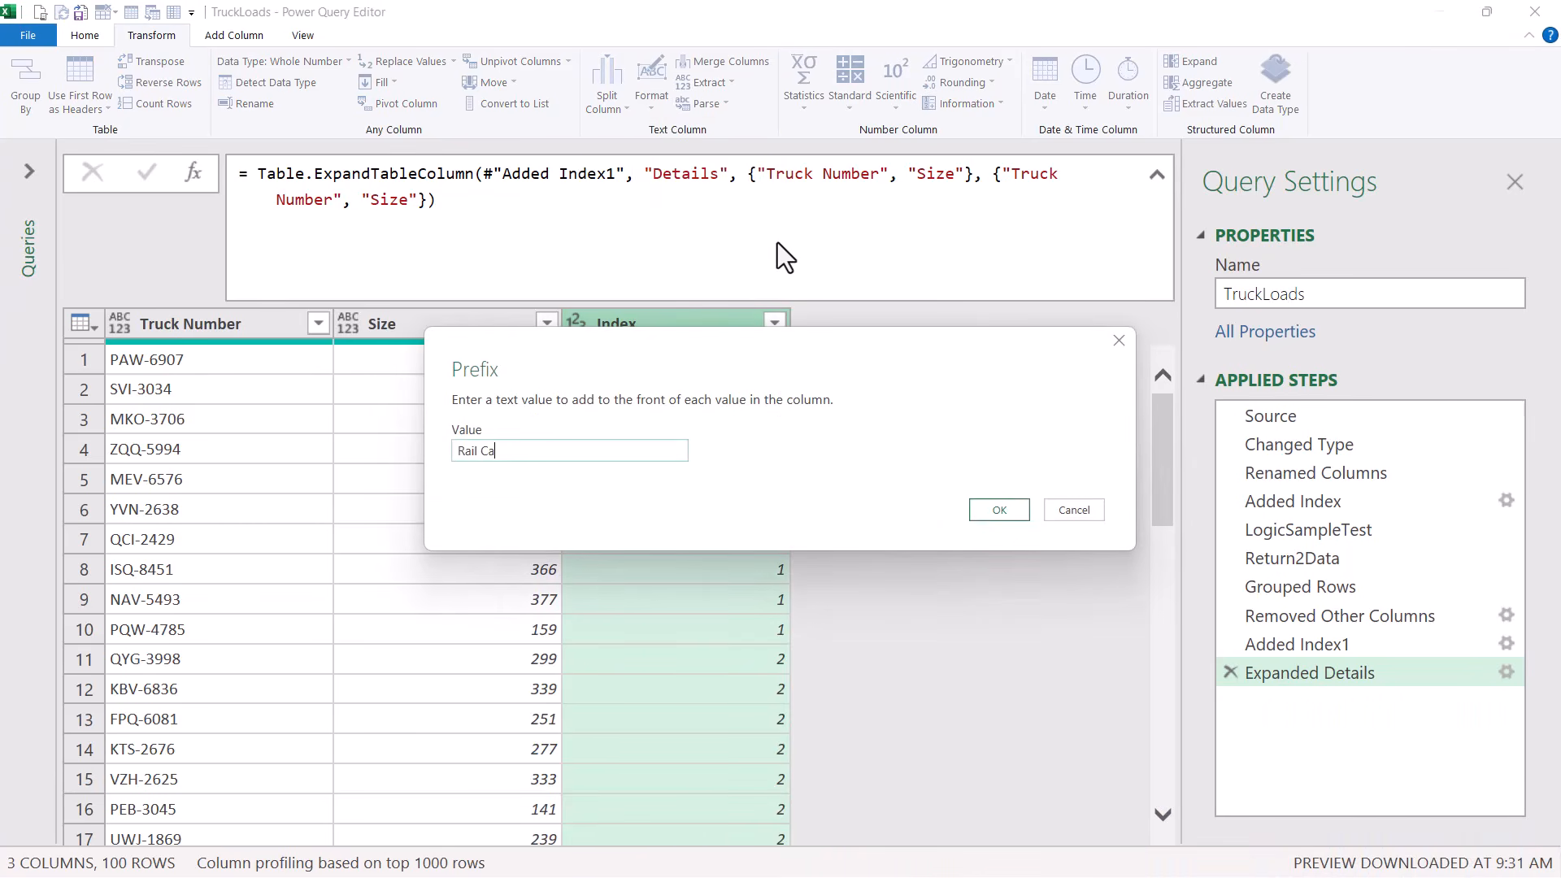
text(r #)
key(Return)
click(774, 324)
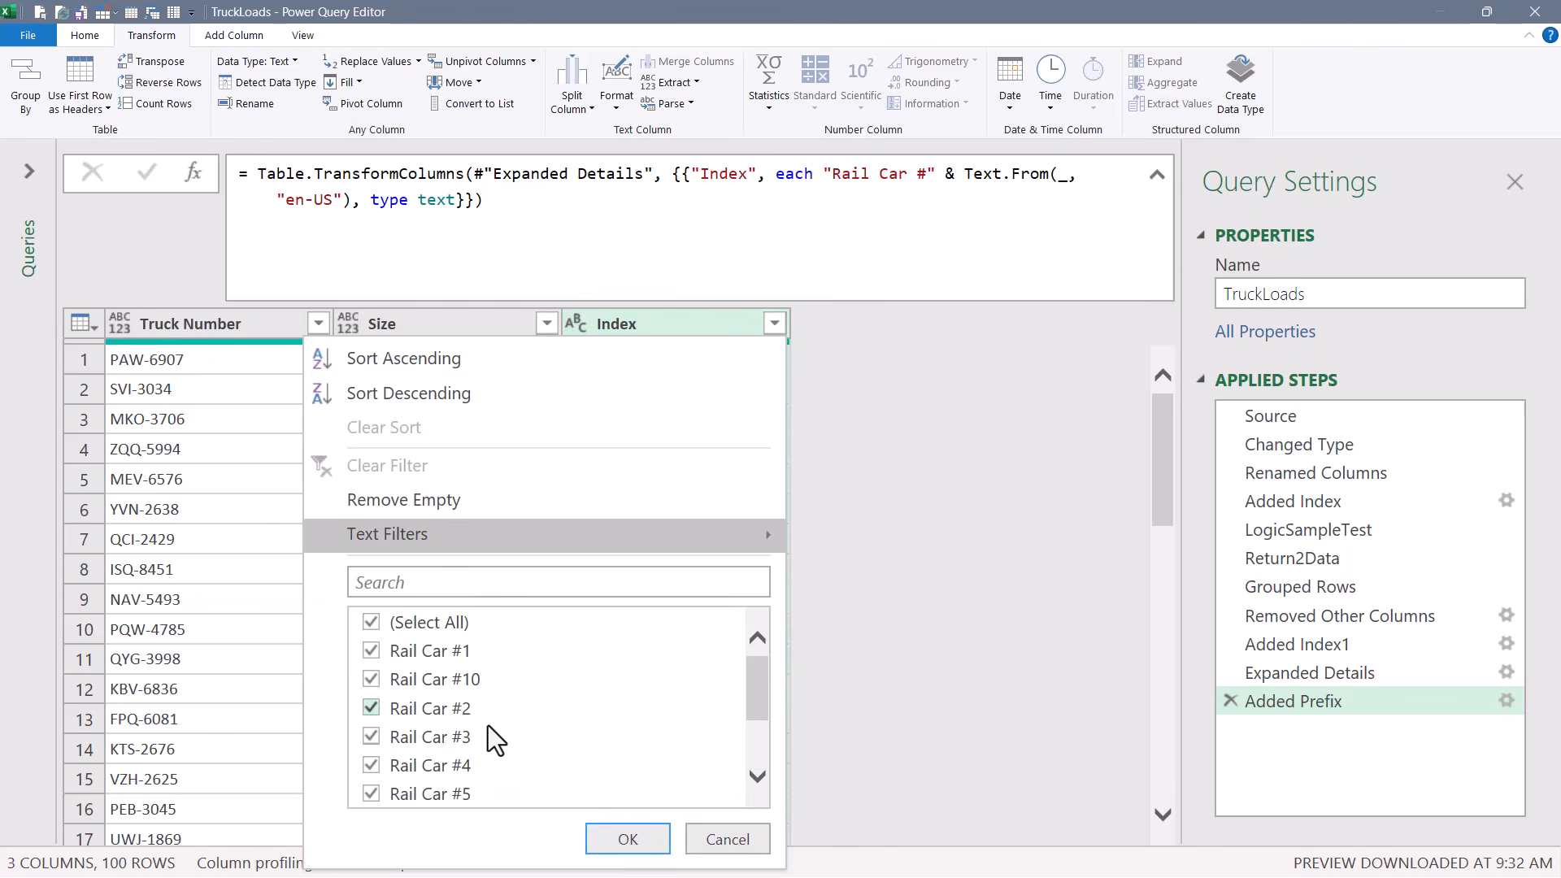
scroll(461, 749, down, 1)
scroll(461, 749, down, 3)
scroll(506, 740, up, 3)
click(610, 279)
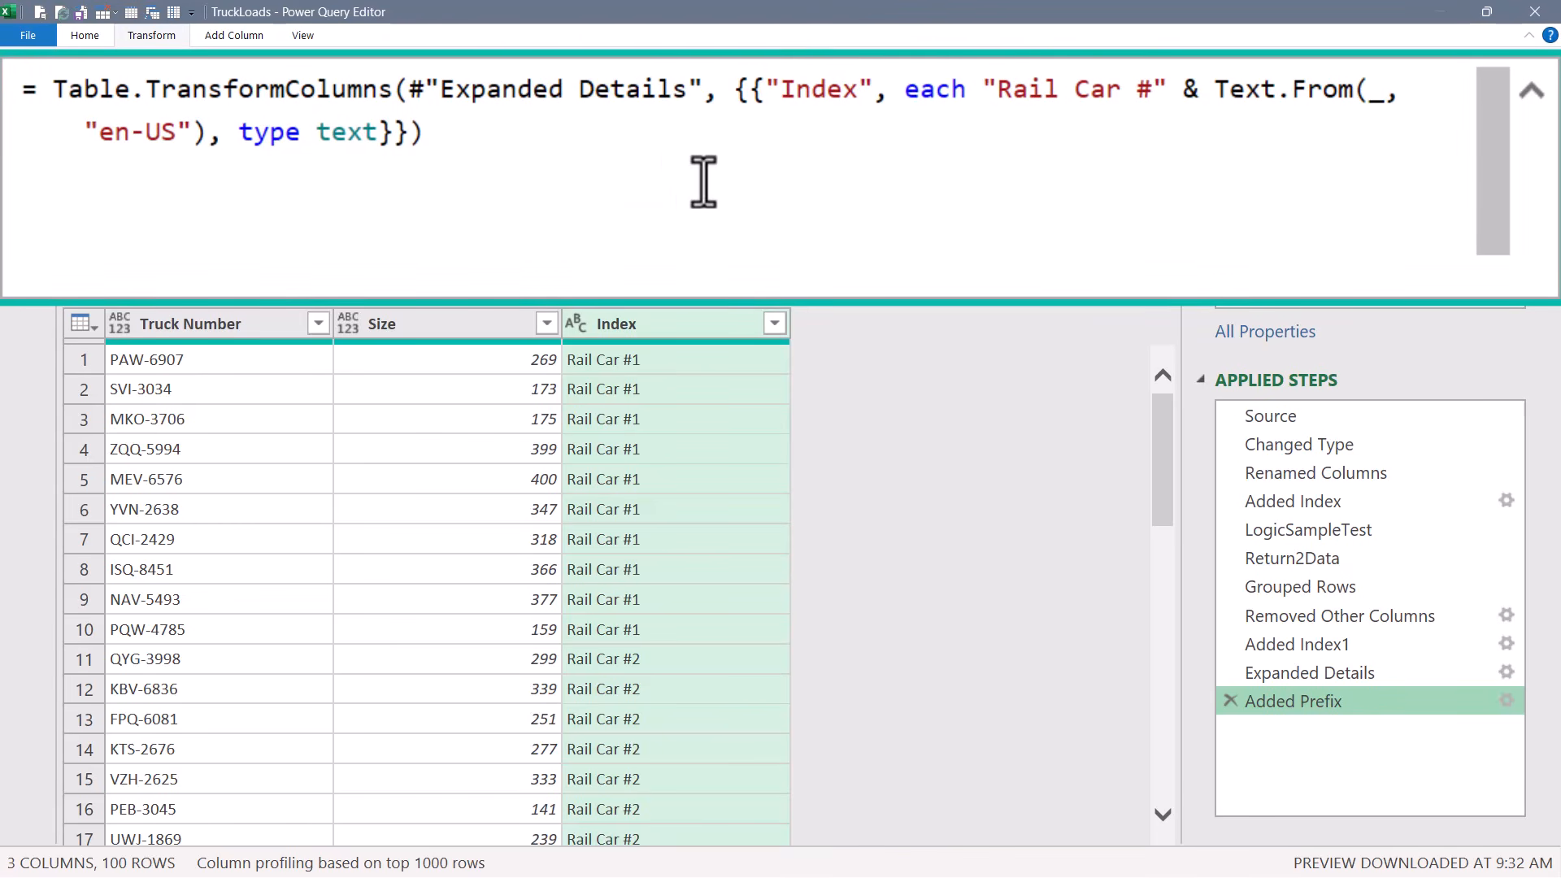
Insert Text.PadStart with an opening parenthesis before Text.From in the Added Prefix formula
click(1216, 96)
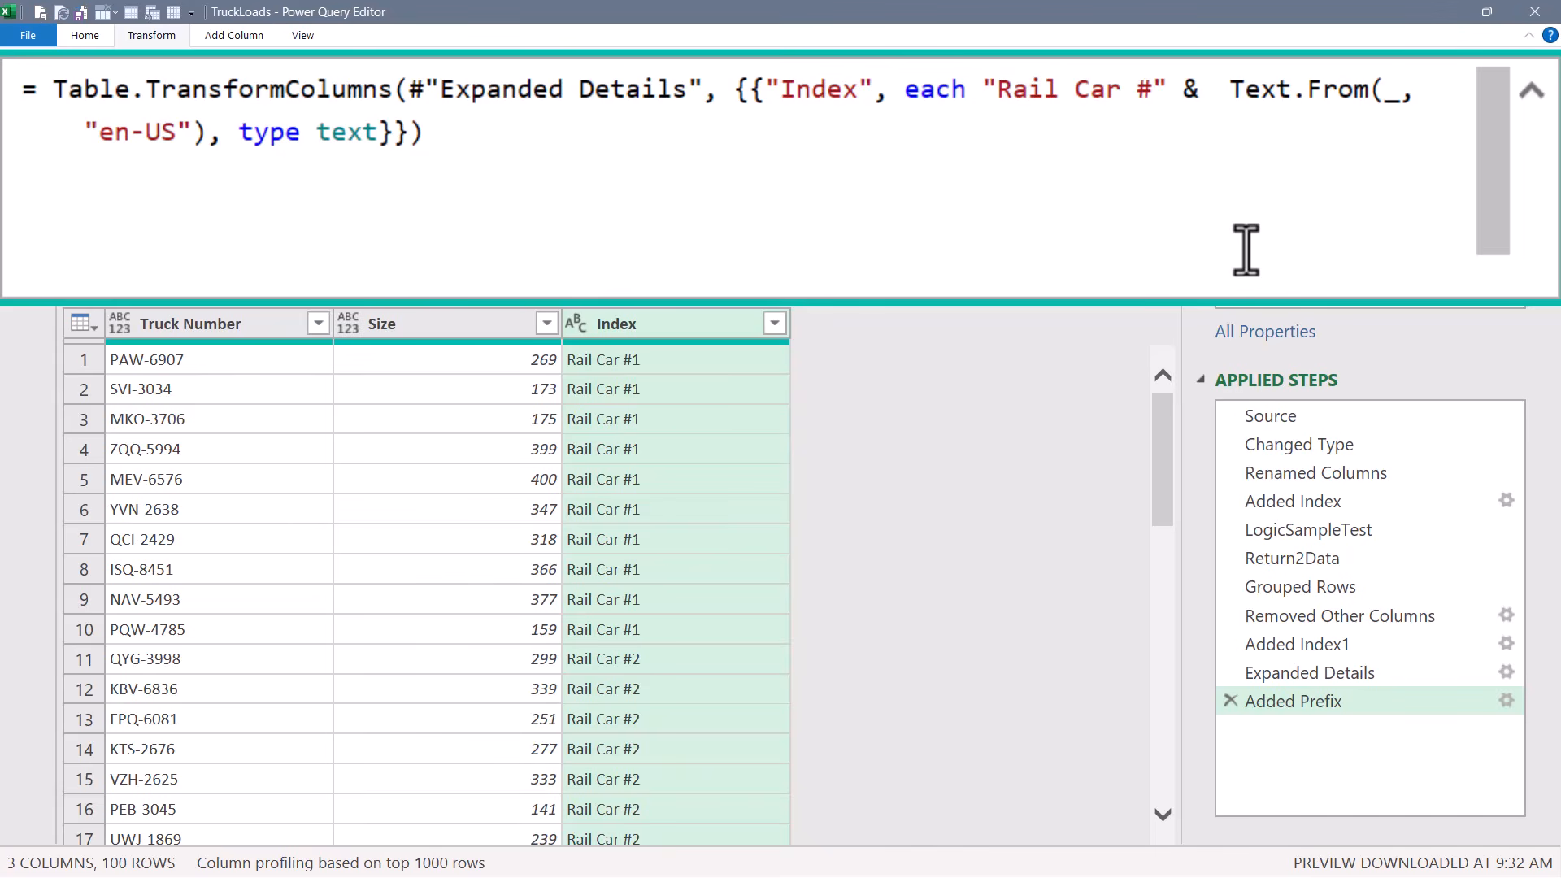
text(texpa)
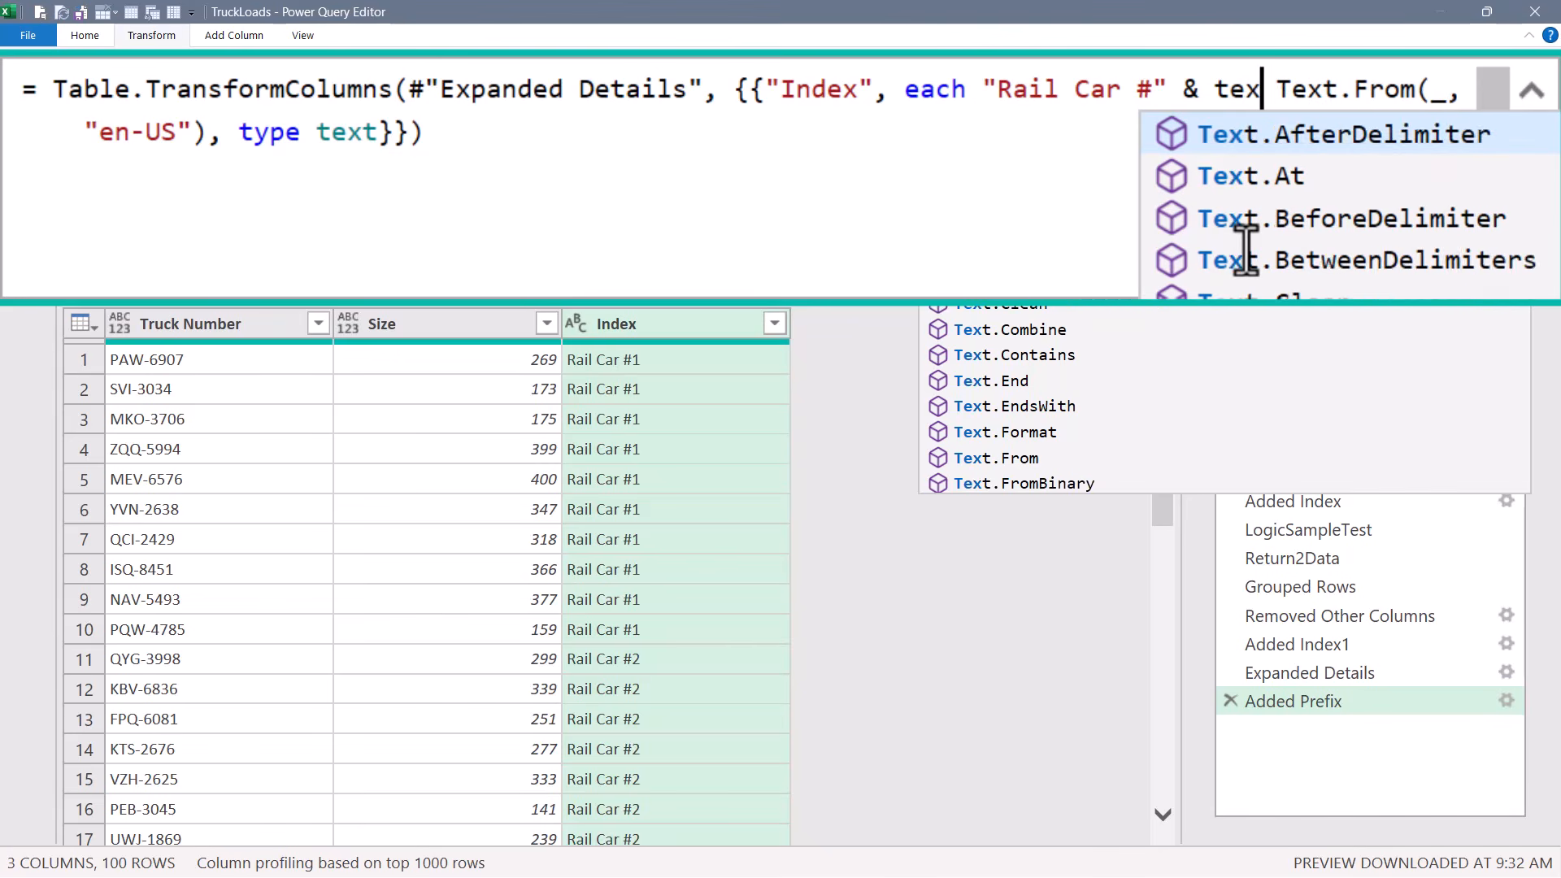
key(Down)
key(Tab)
key(Delete)
text(()
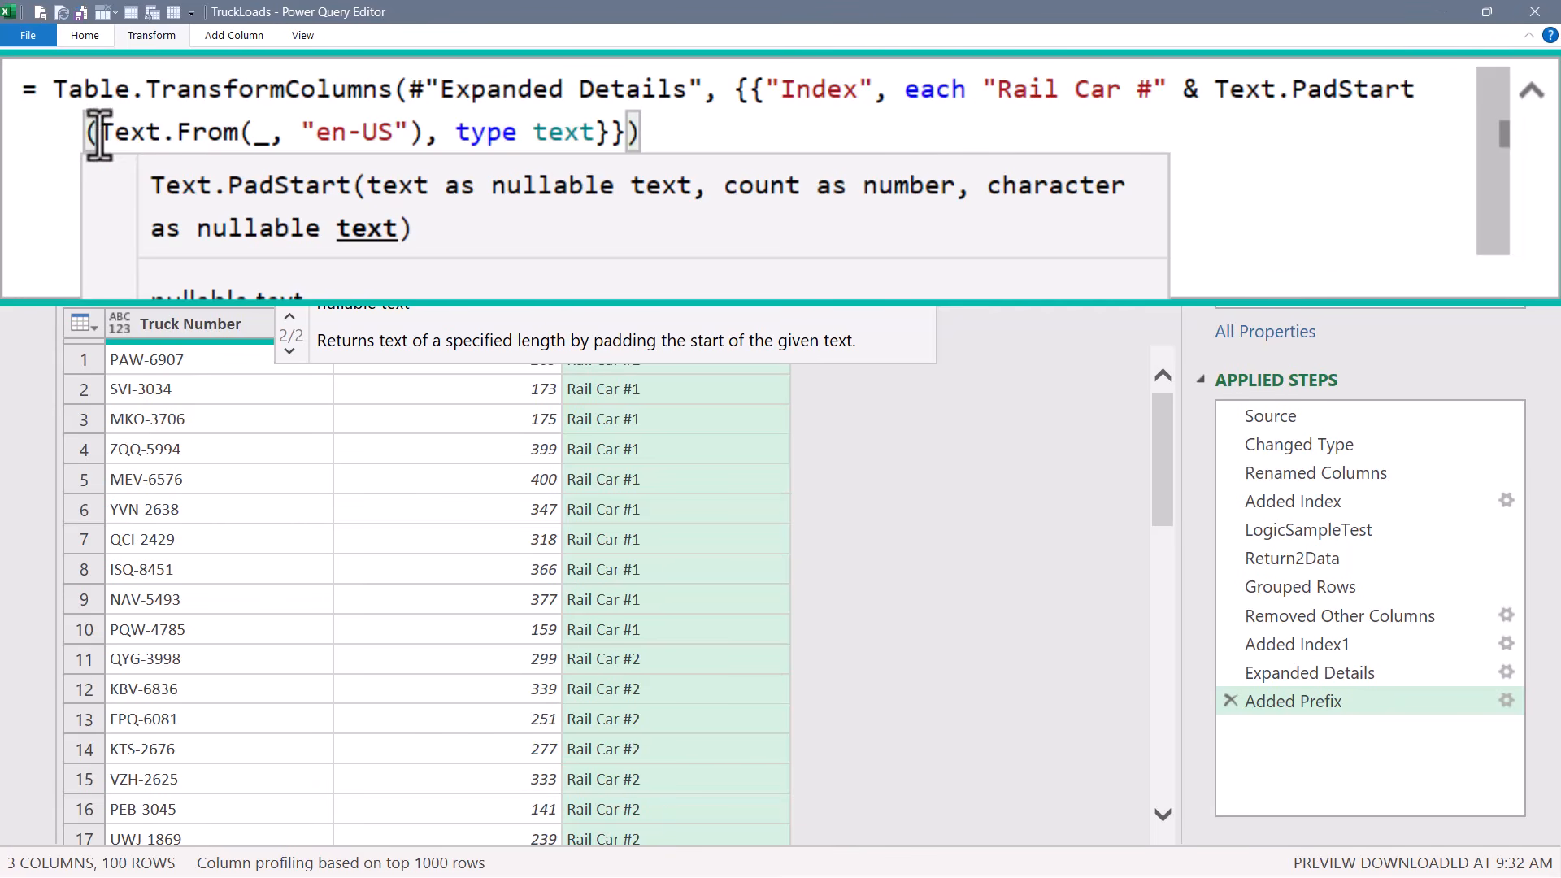
Complete Text.PadStart around the Text.From expression with length 2 and pad character "0", keeping type text as the column type, and commit the formula
drag(98, 131, 429, 131)
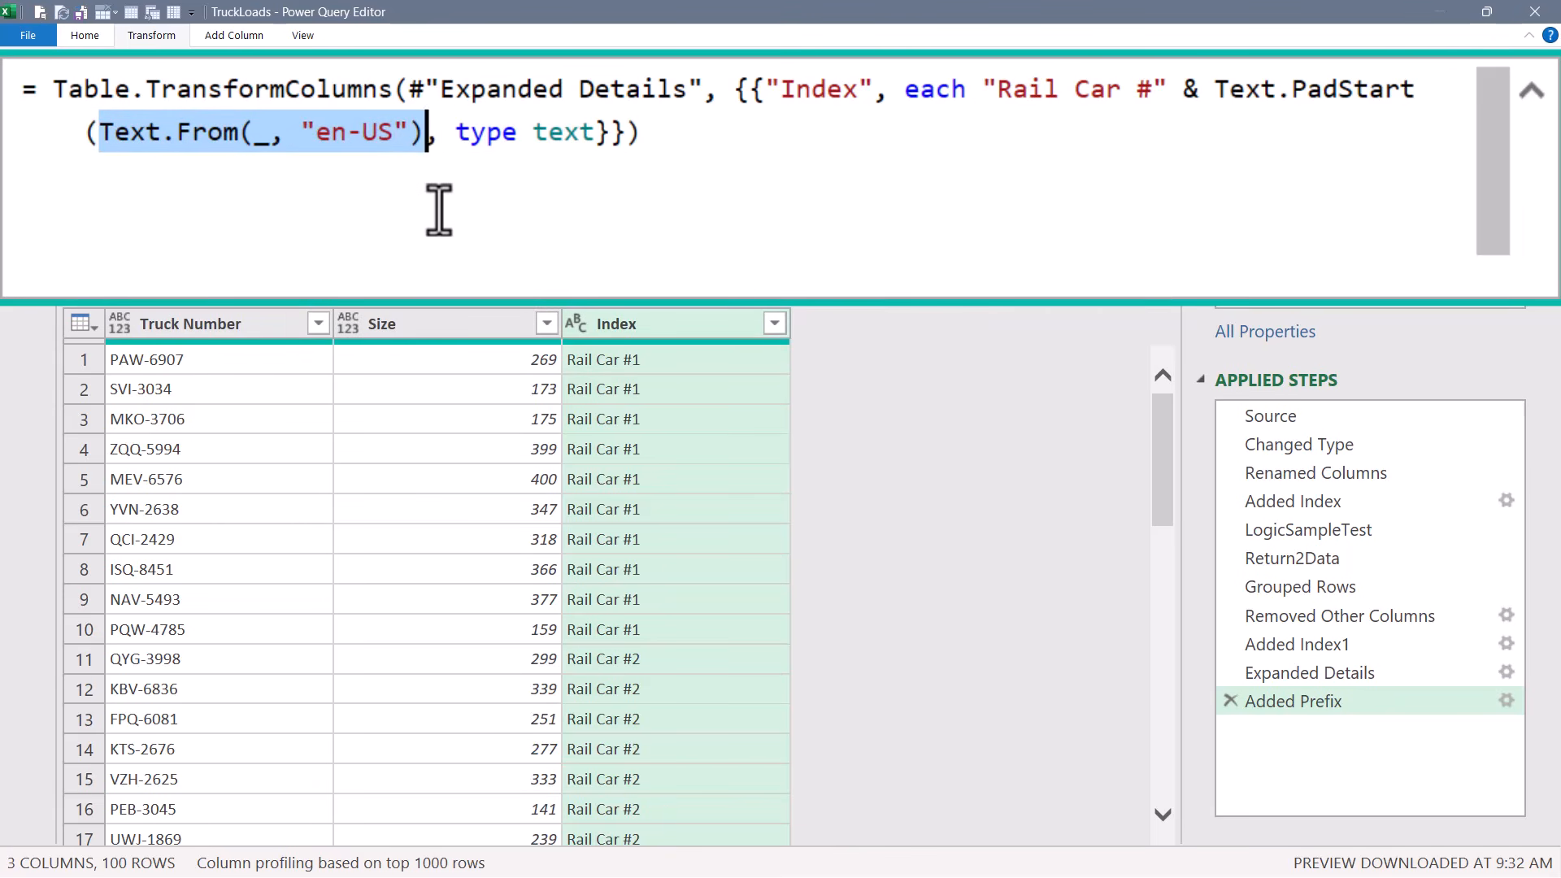
key(Right)
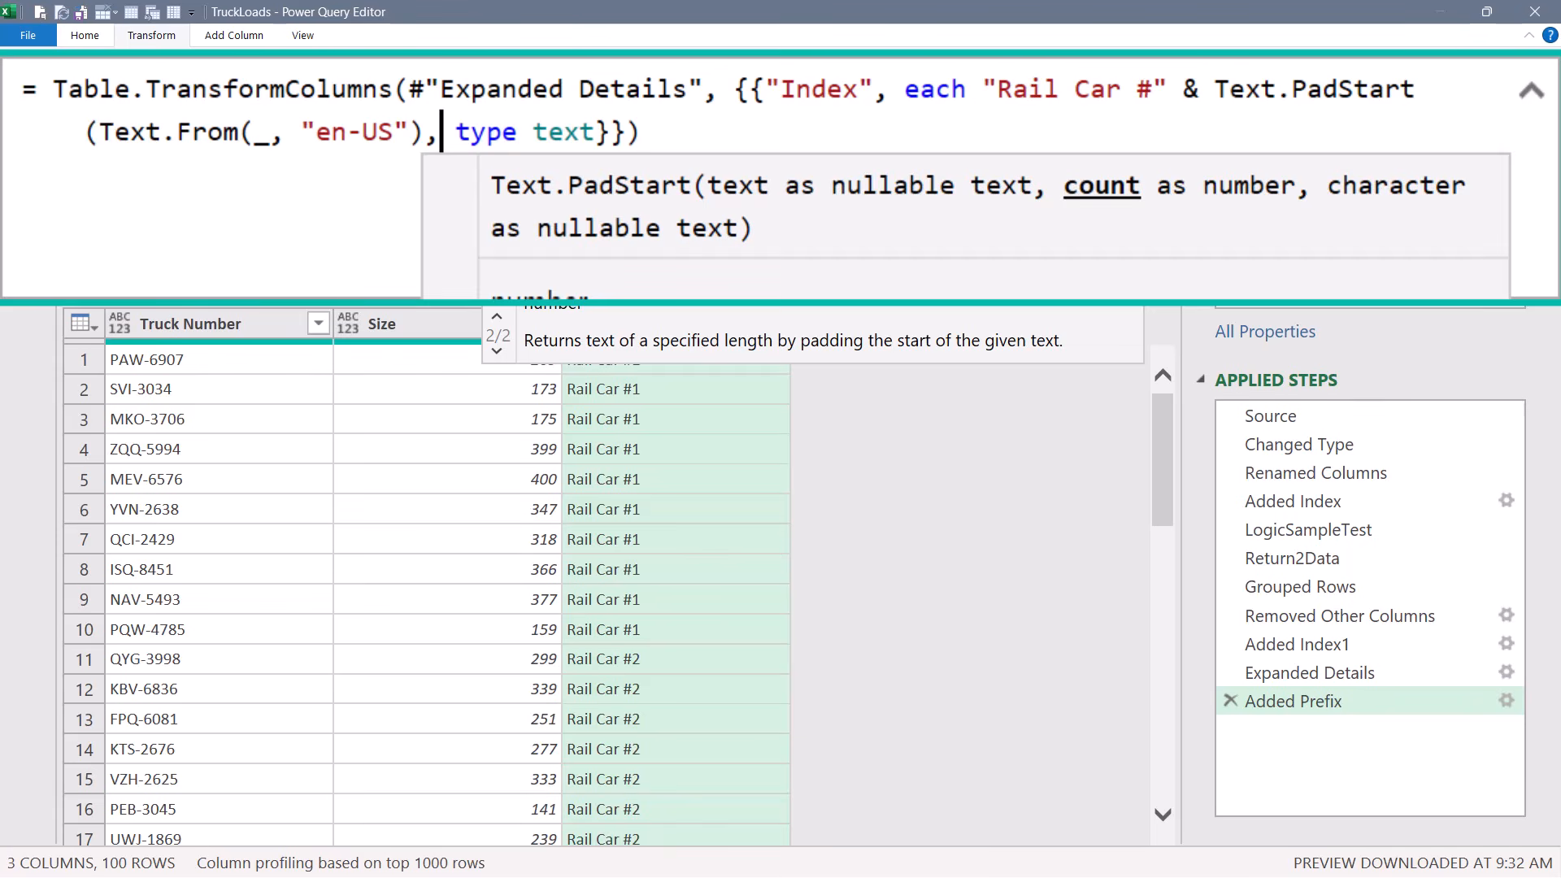
key(Escape)
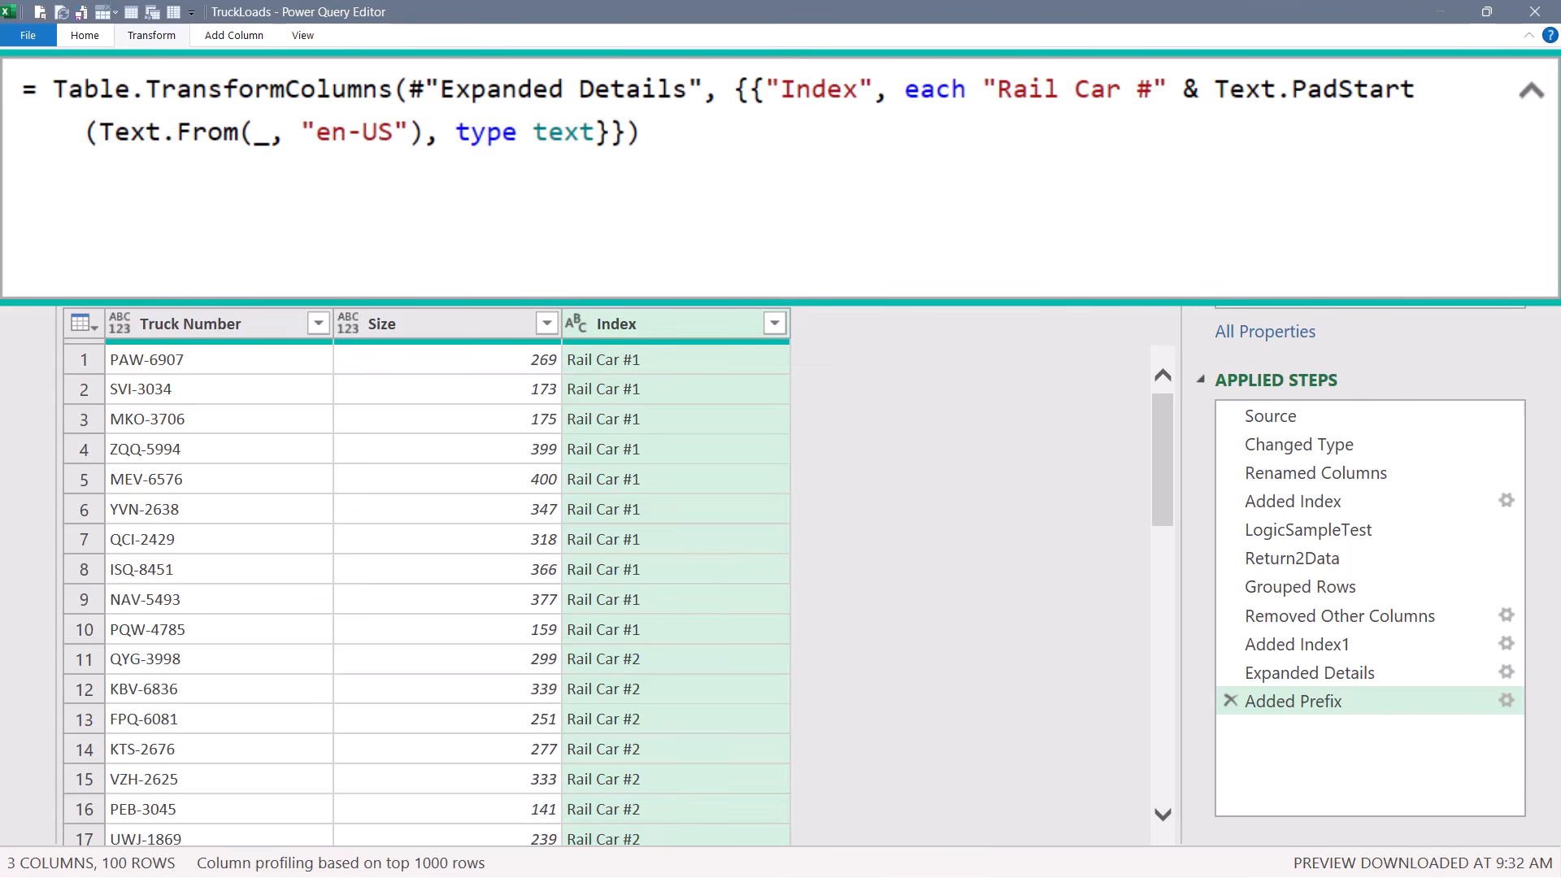
text(2,0)
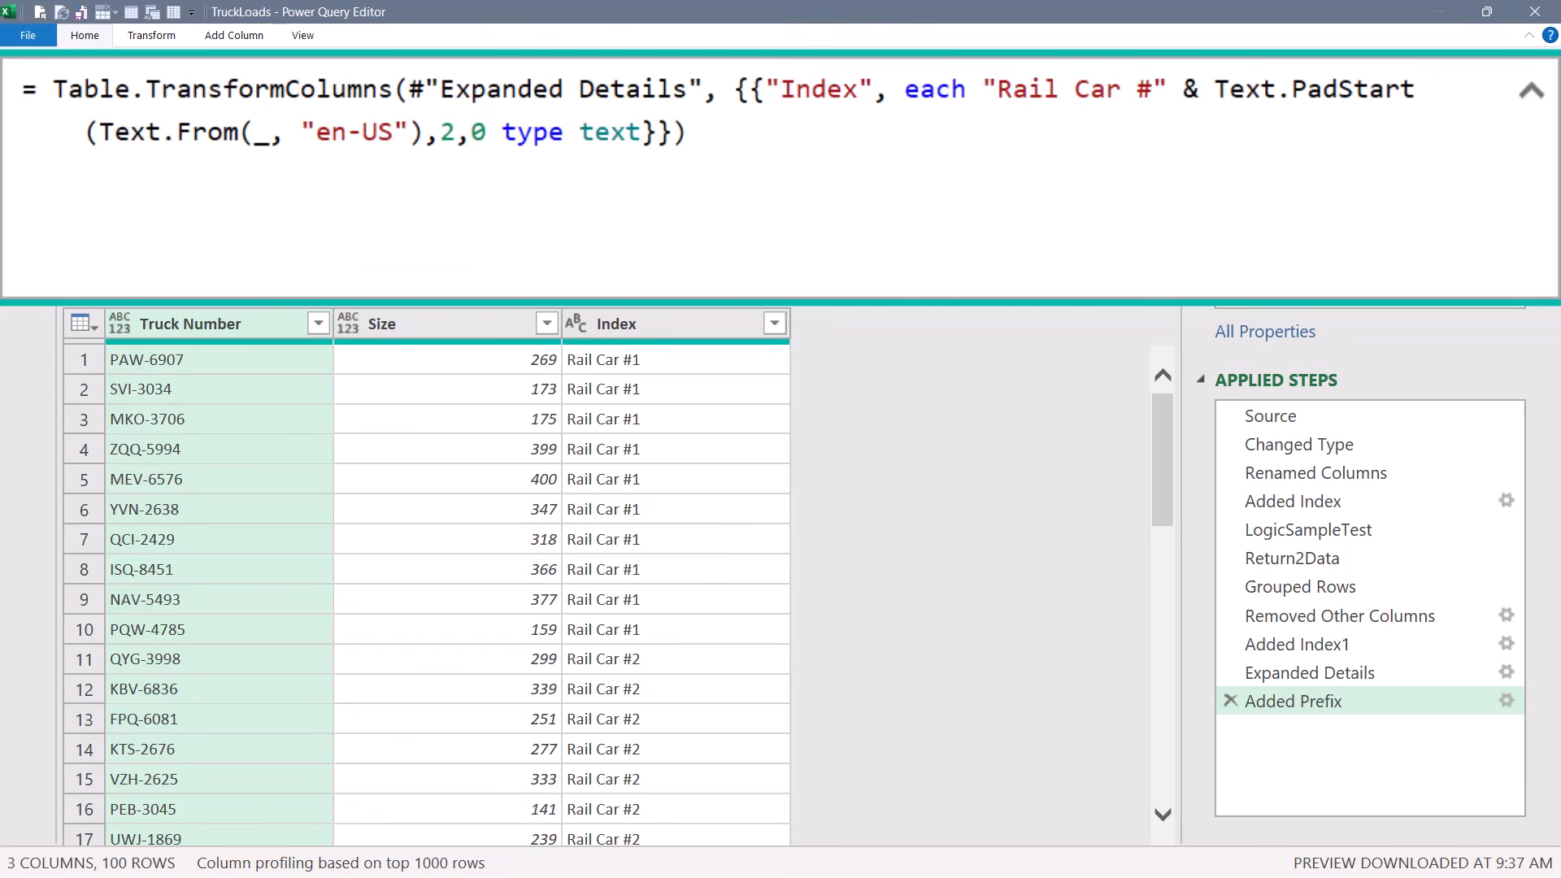
text(")
key(Left)
key(Left)
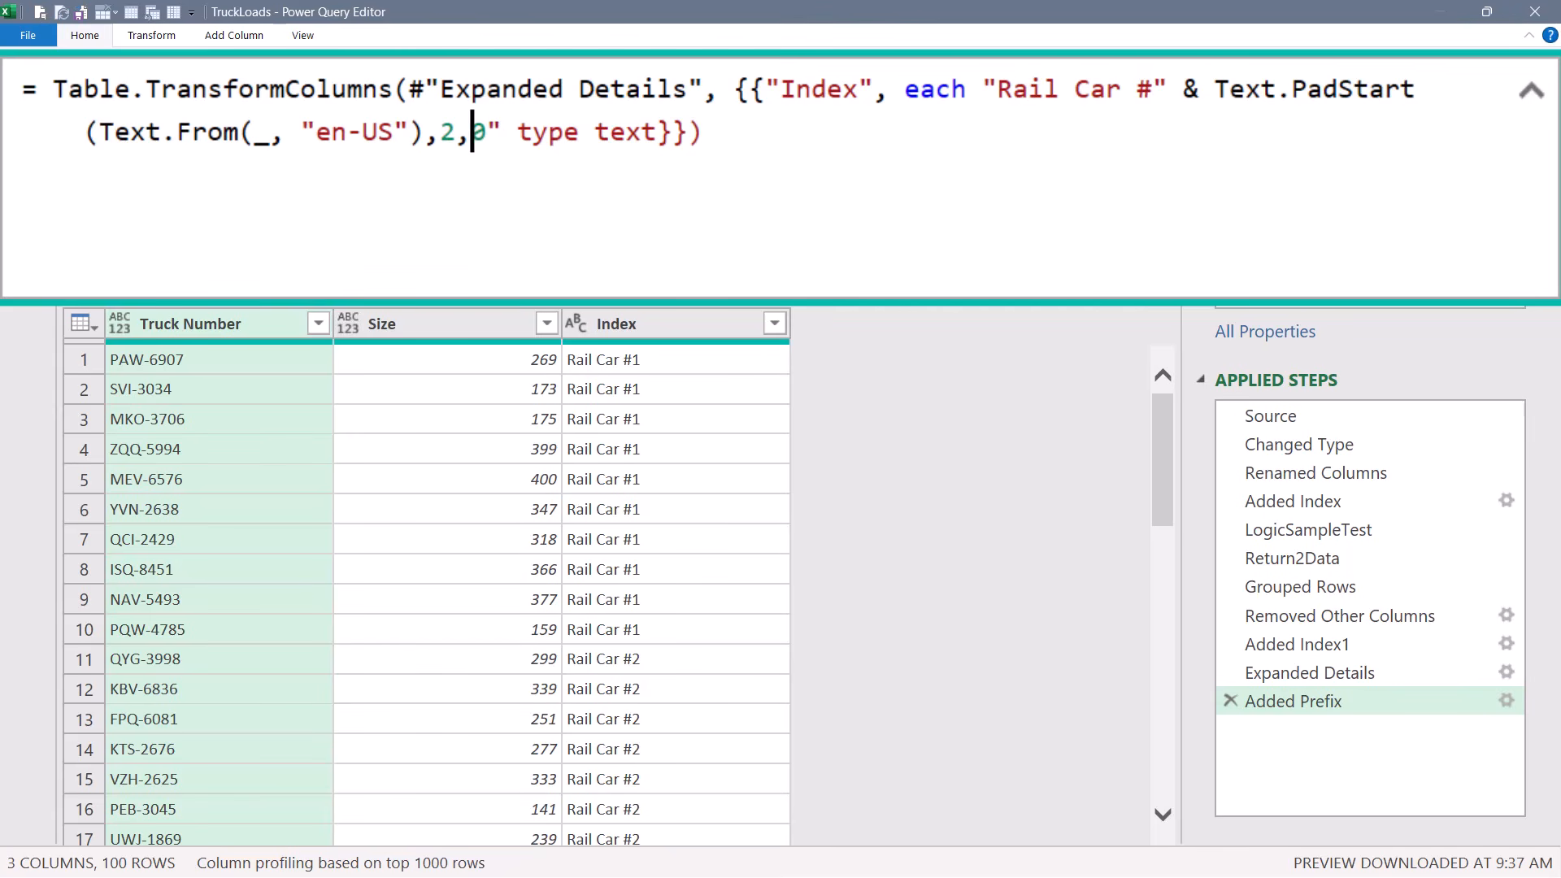
text("))
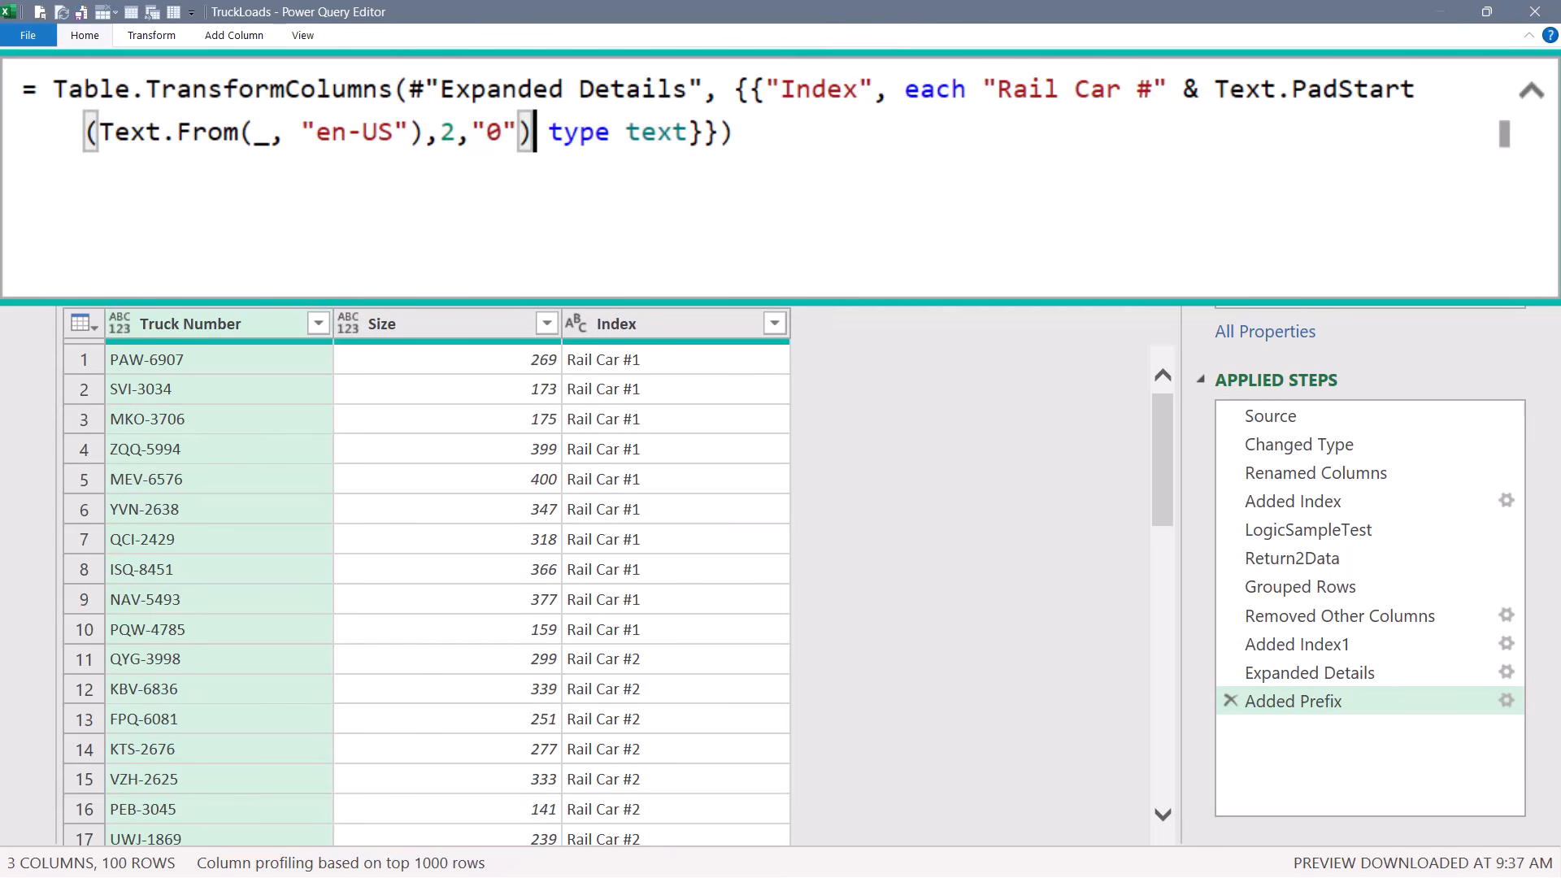
text(,)
key(Return)
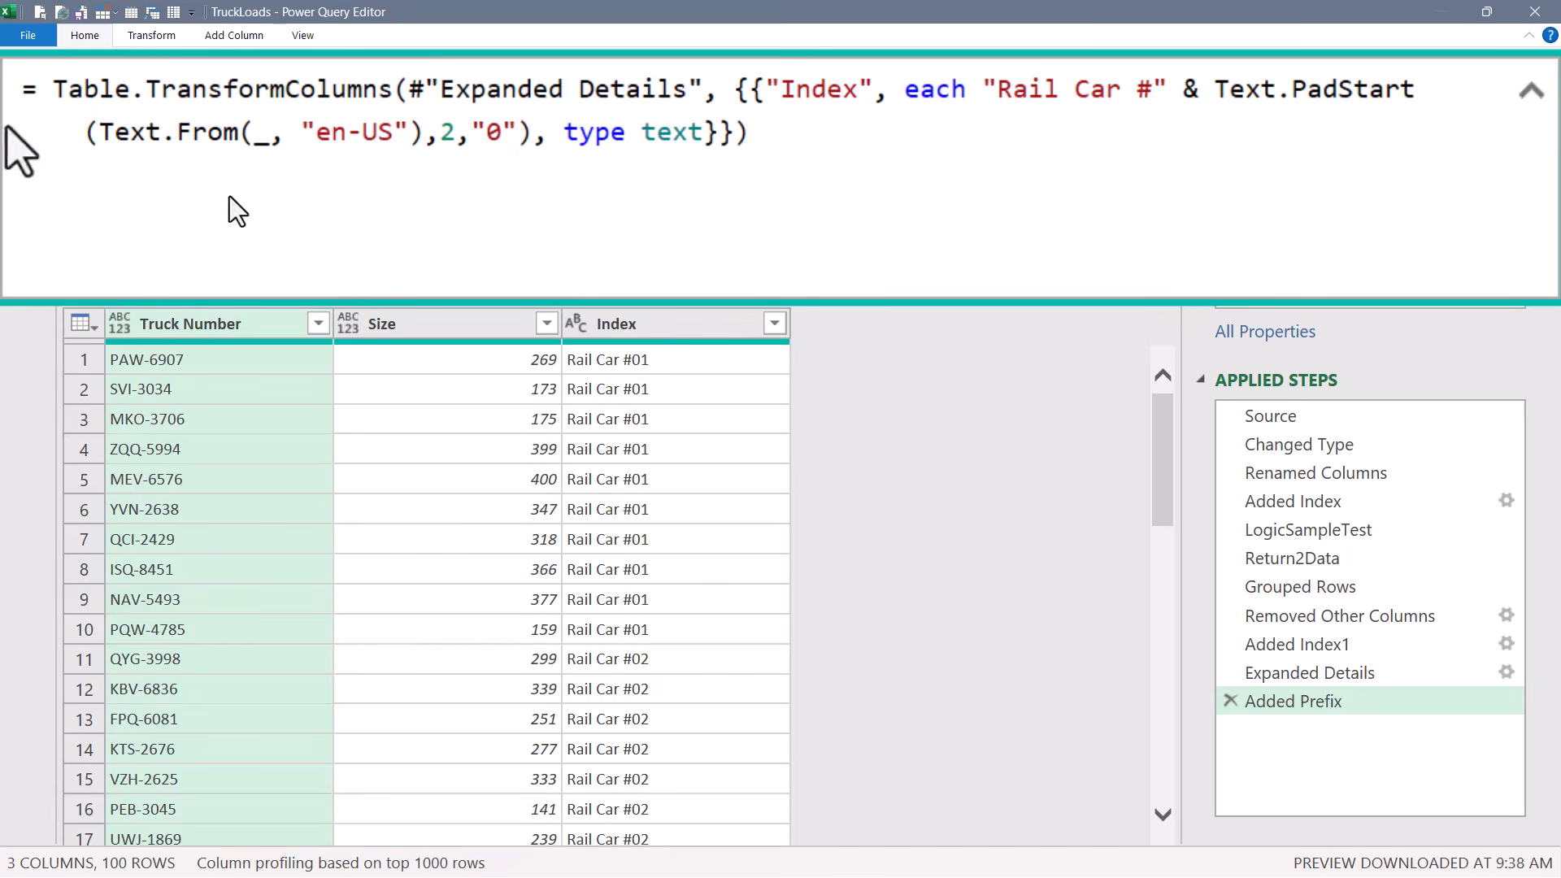
Review the padded labels in the Index filter list with all values kept, and rename the column Rail Car ID
click(774, 323)
scroll(576, 623, down, 3)
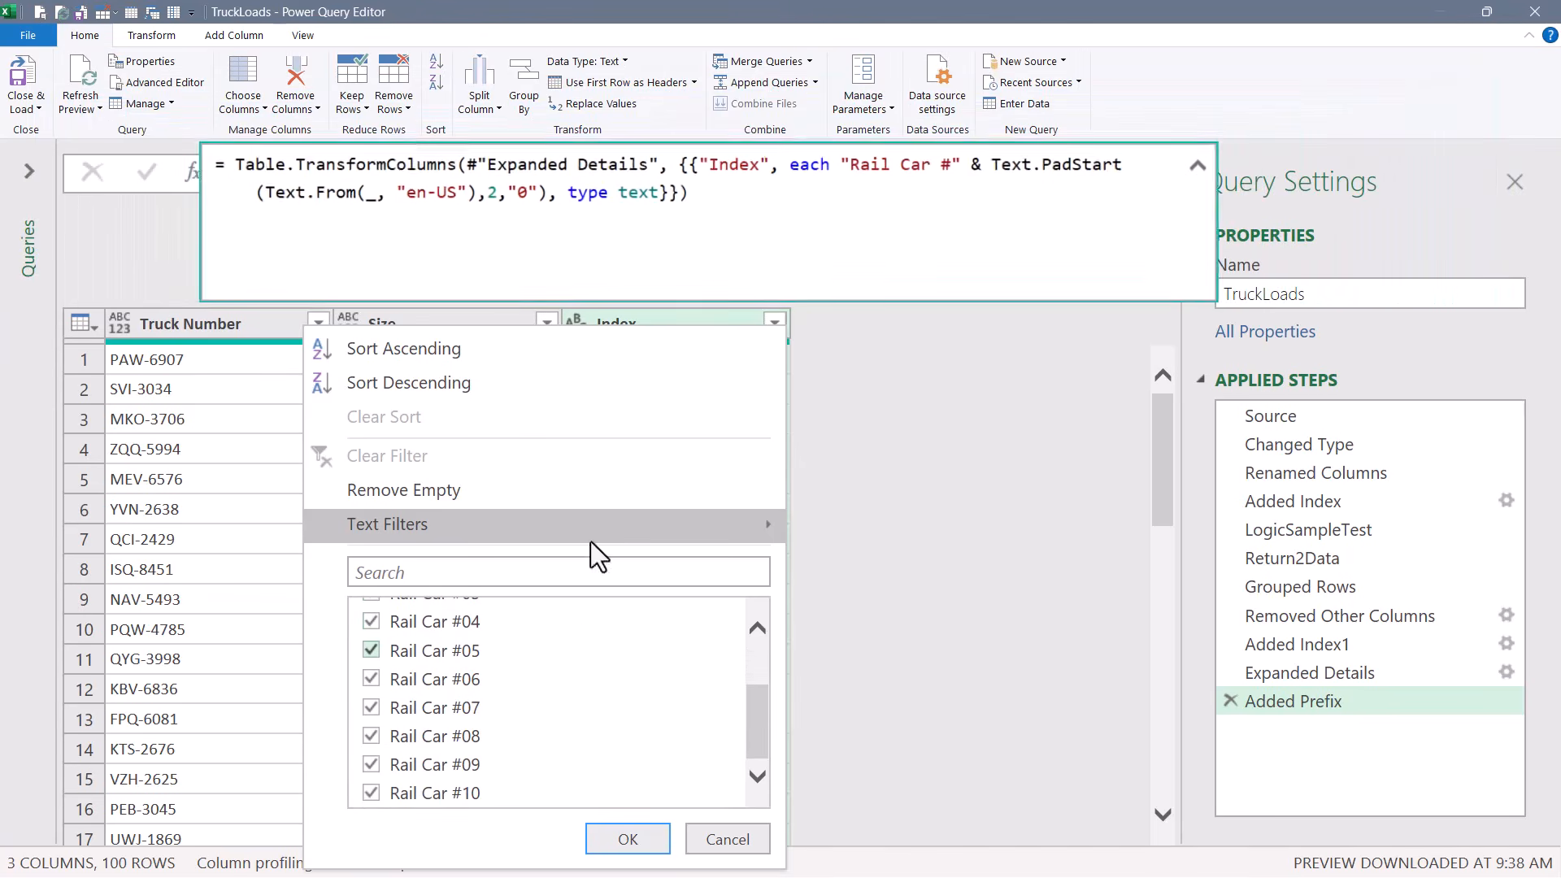
key(Return)
double_click(655, 331)
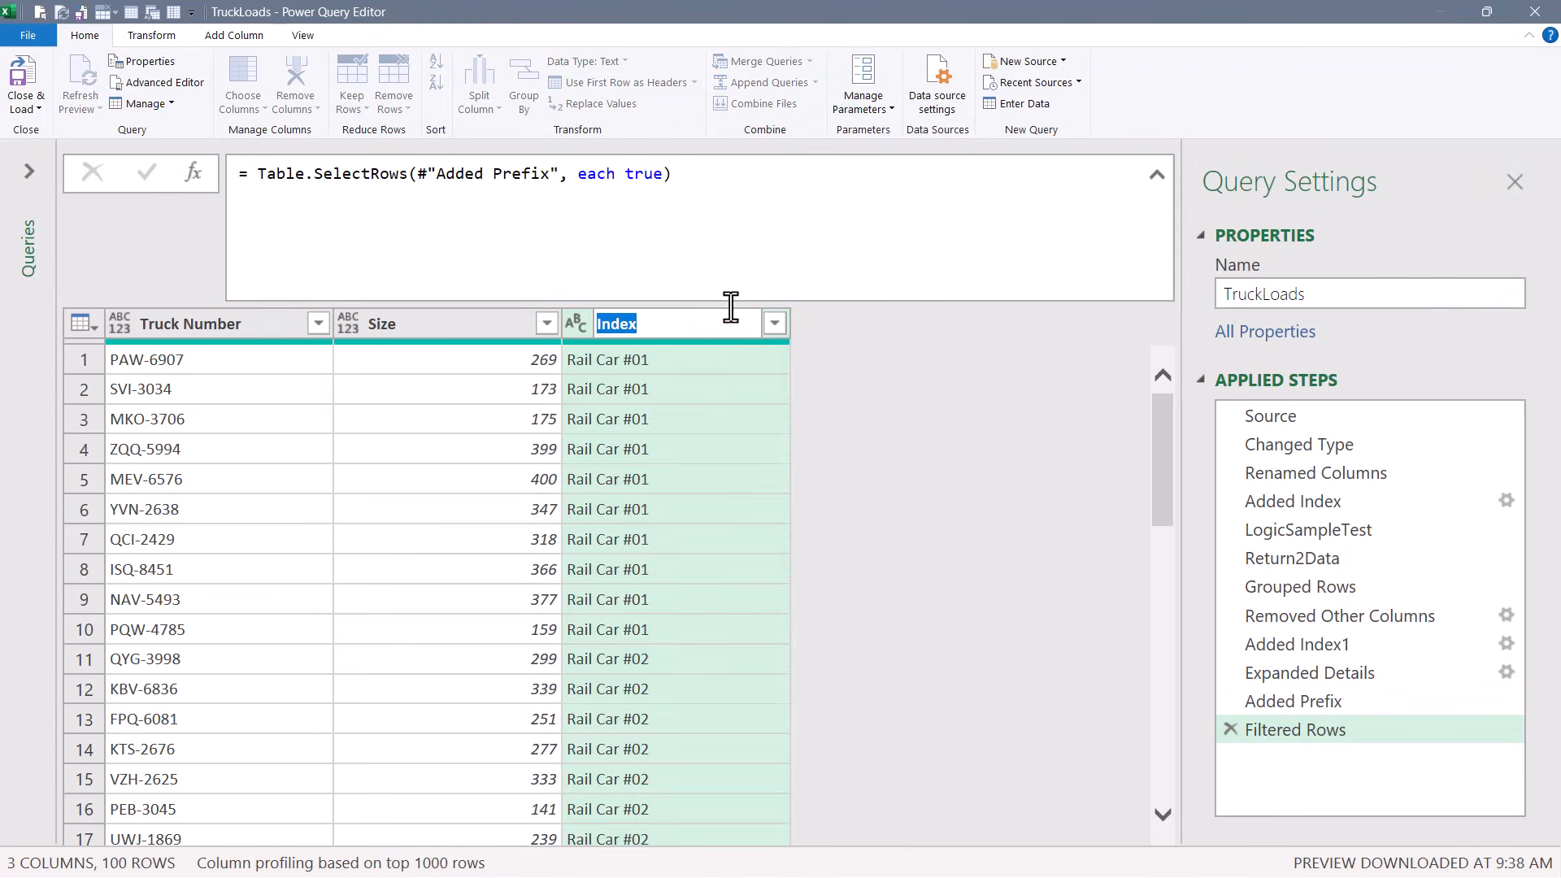
text(Rail Car ID)
key(Return)
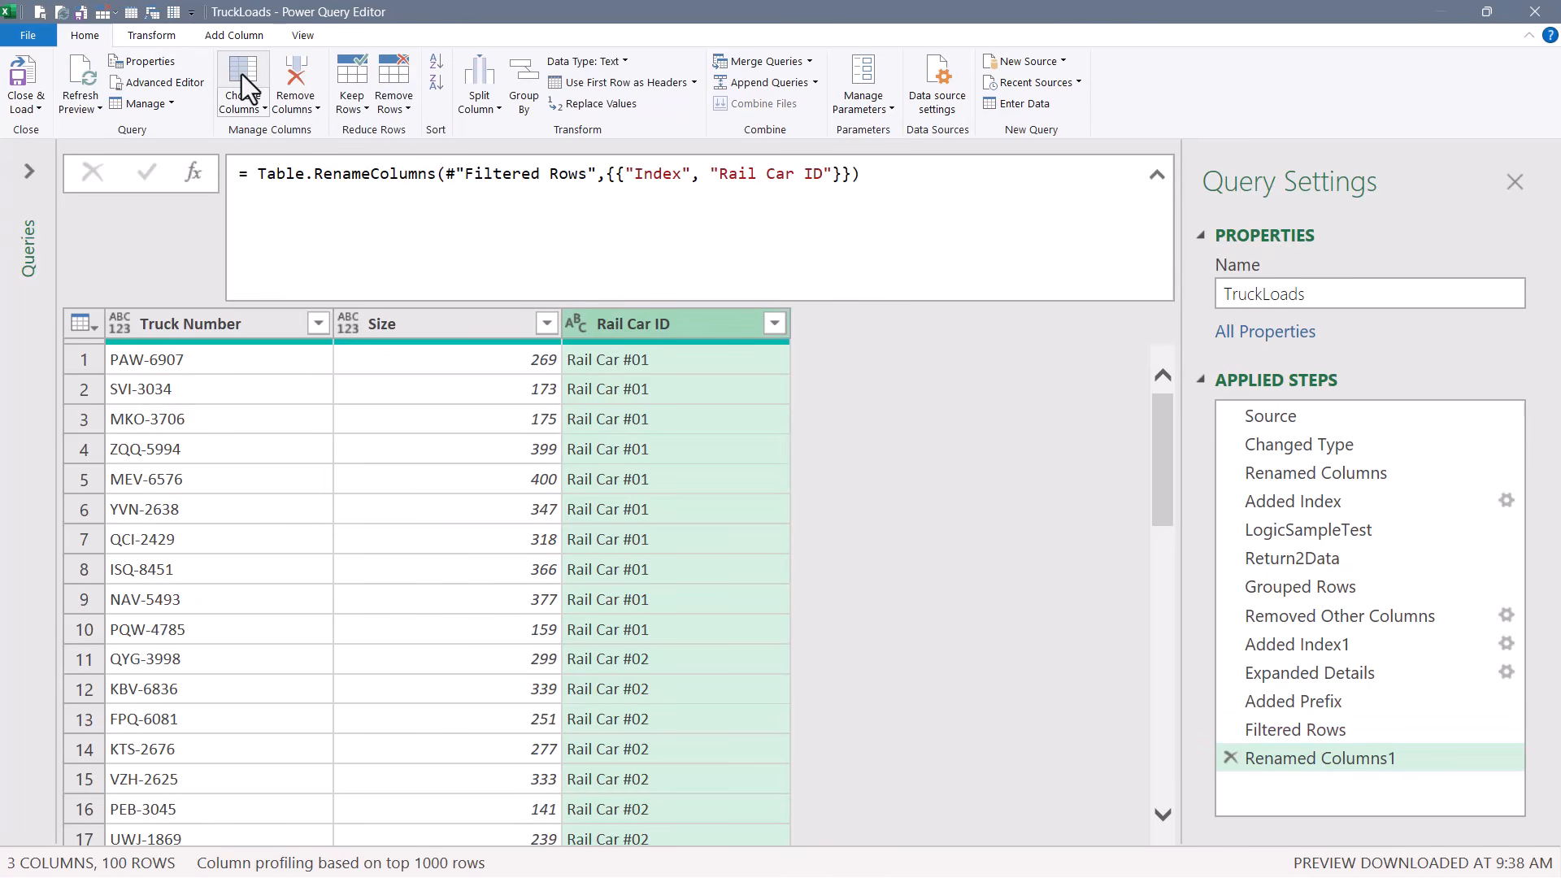
Load the TruckLoads query as a table to cell D1 of the existing Buckets worksheet
click(22, 108)
click(93, 96)
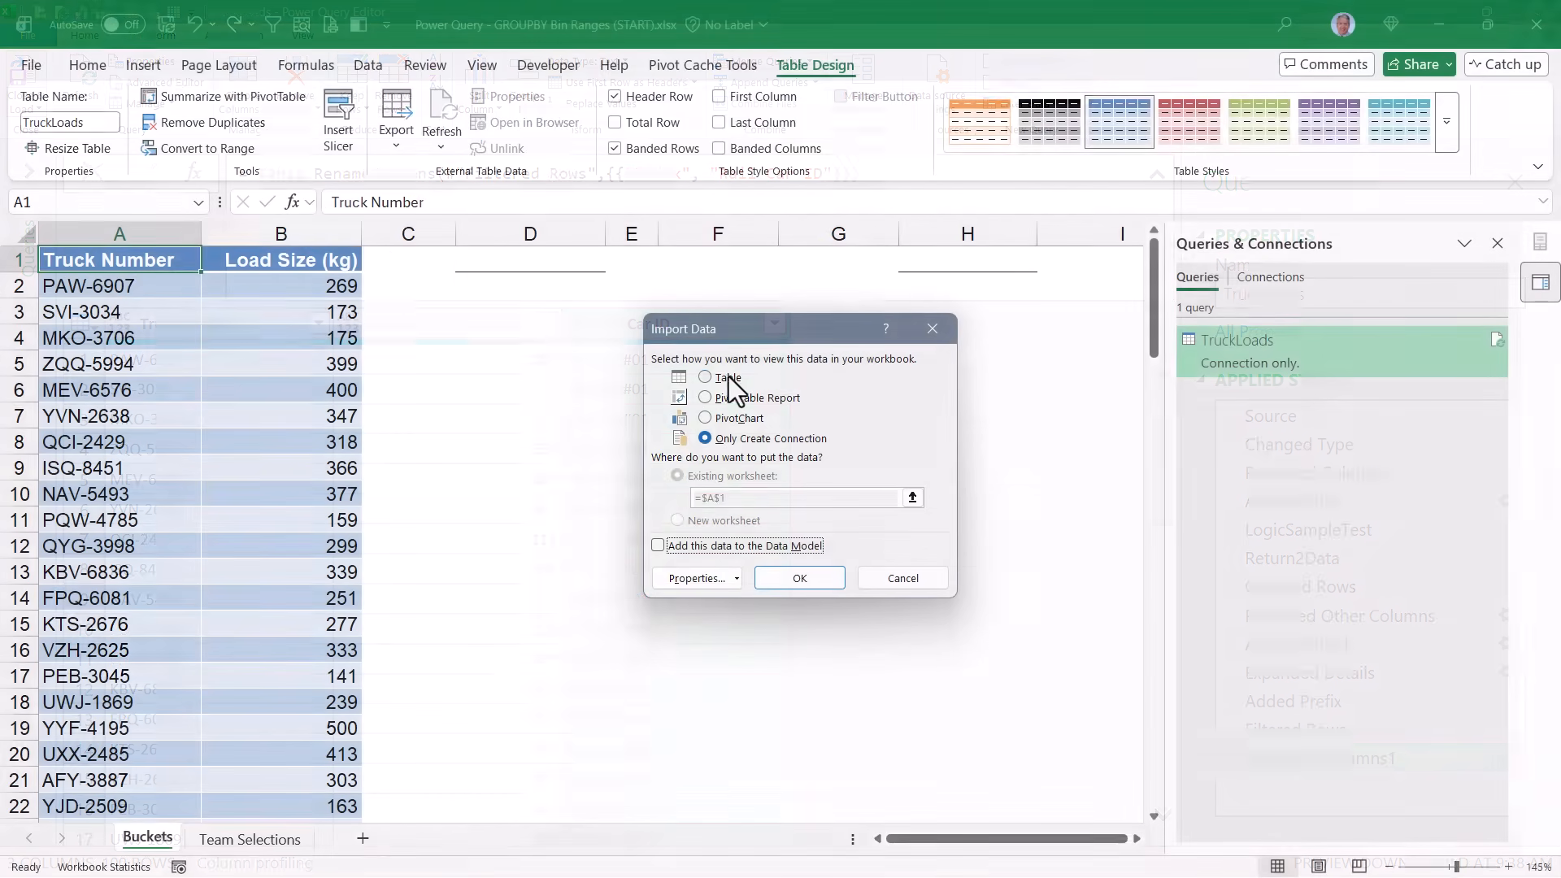
click(505, 259)
click(799, 577)
scroll(893, 678, down, 1)
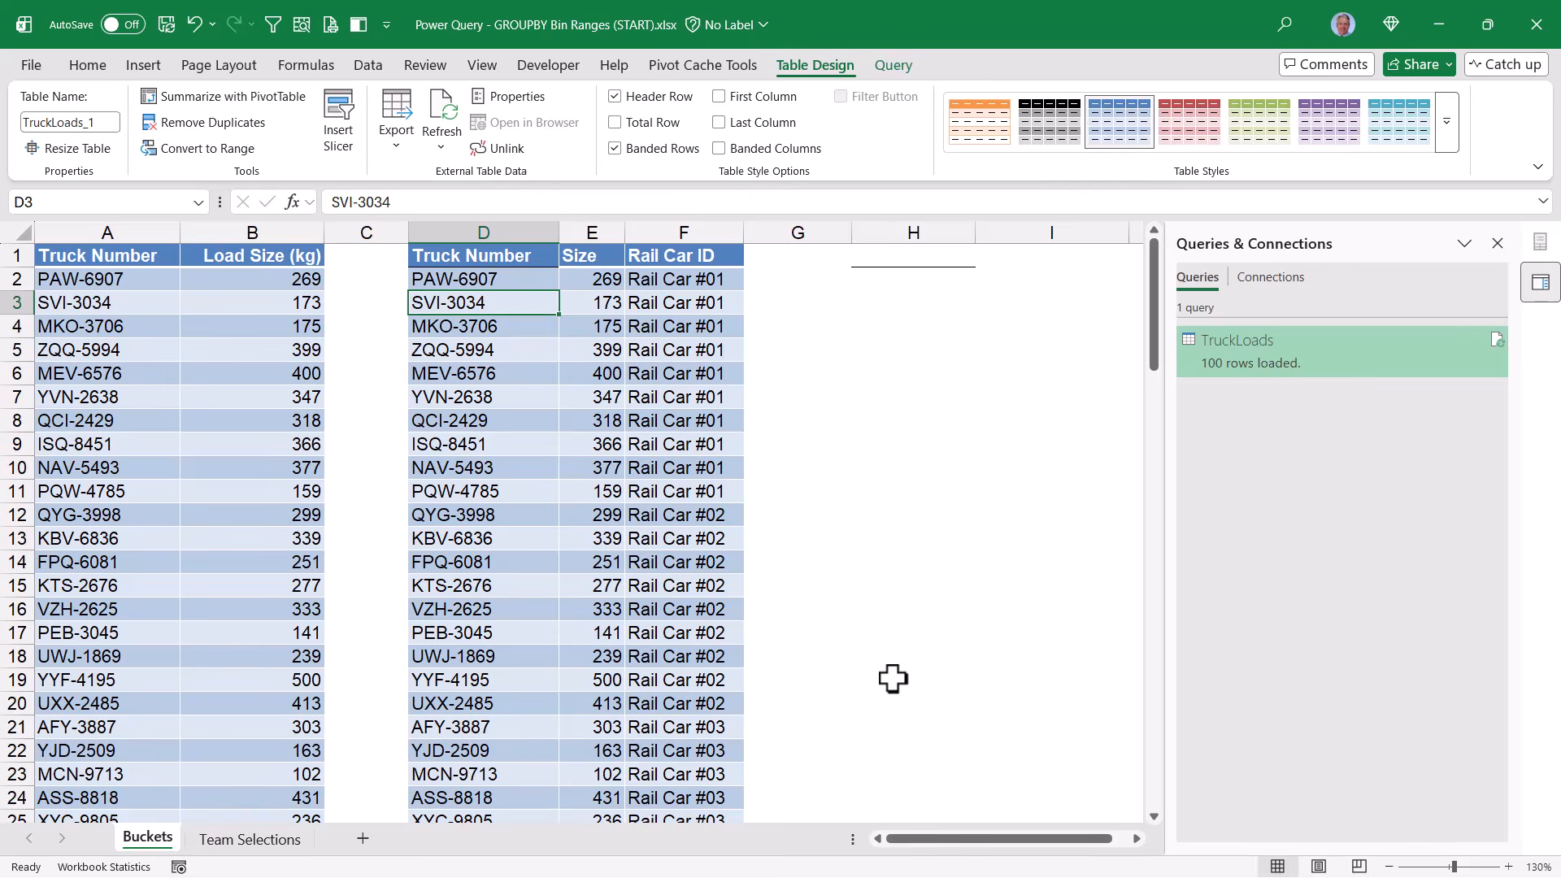
scroll(892, 678, down, 1)
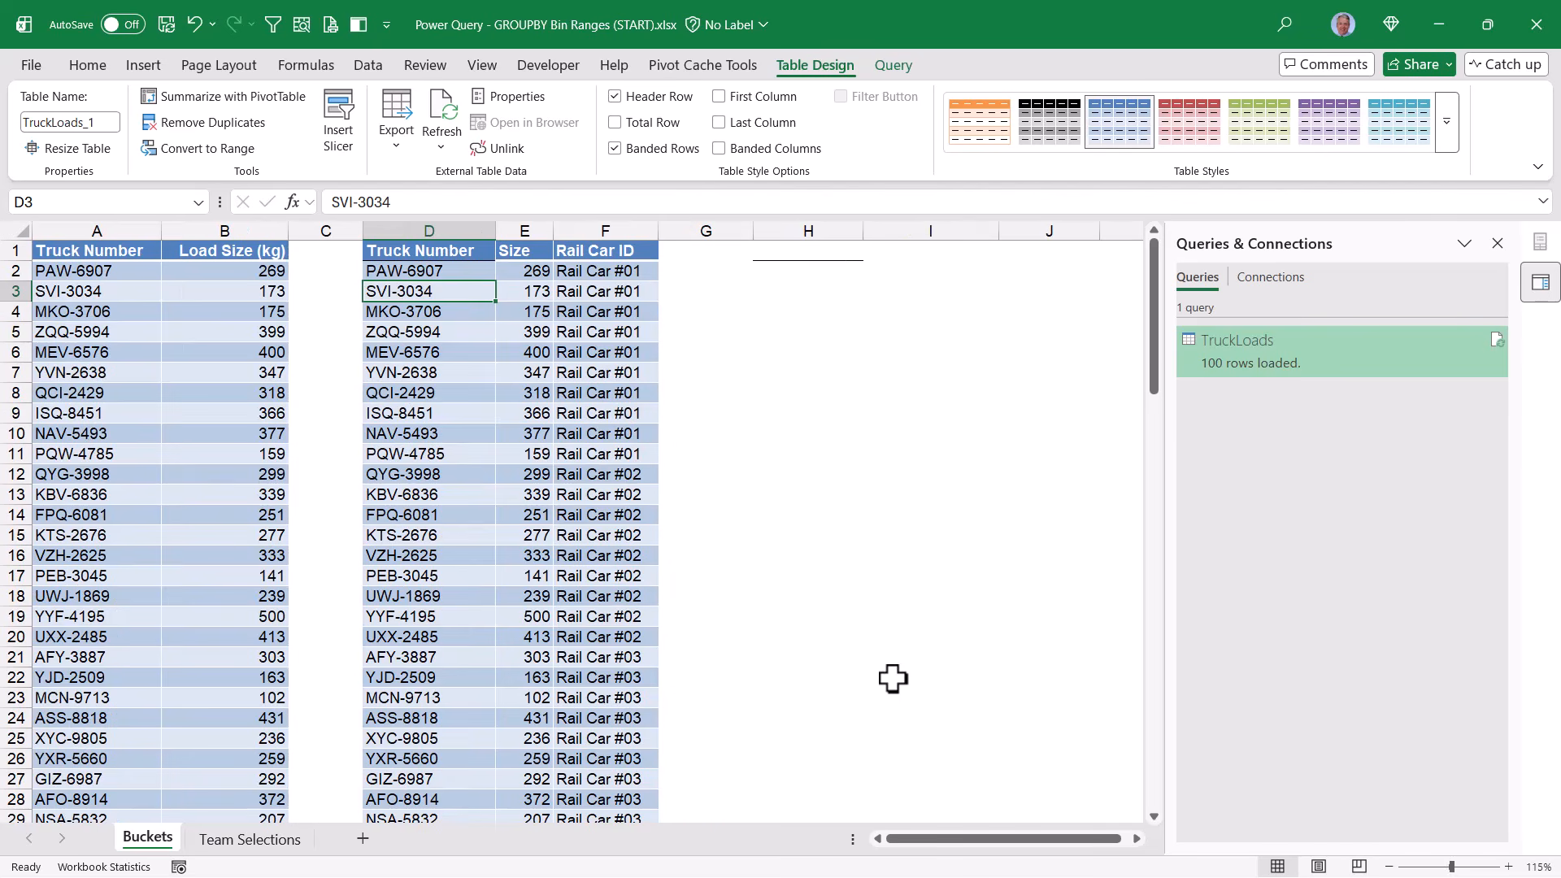
Create a PivotTable from TruckLoads_1 at H1 with Rail Car ID and Truck Number as rows and Size as values, and look through the report
click(242, 97)
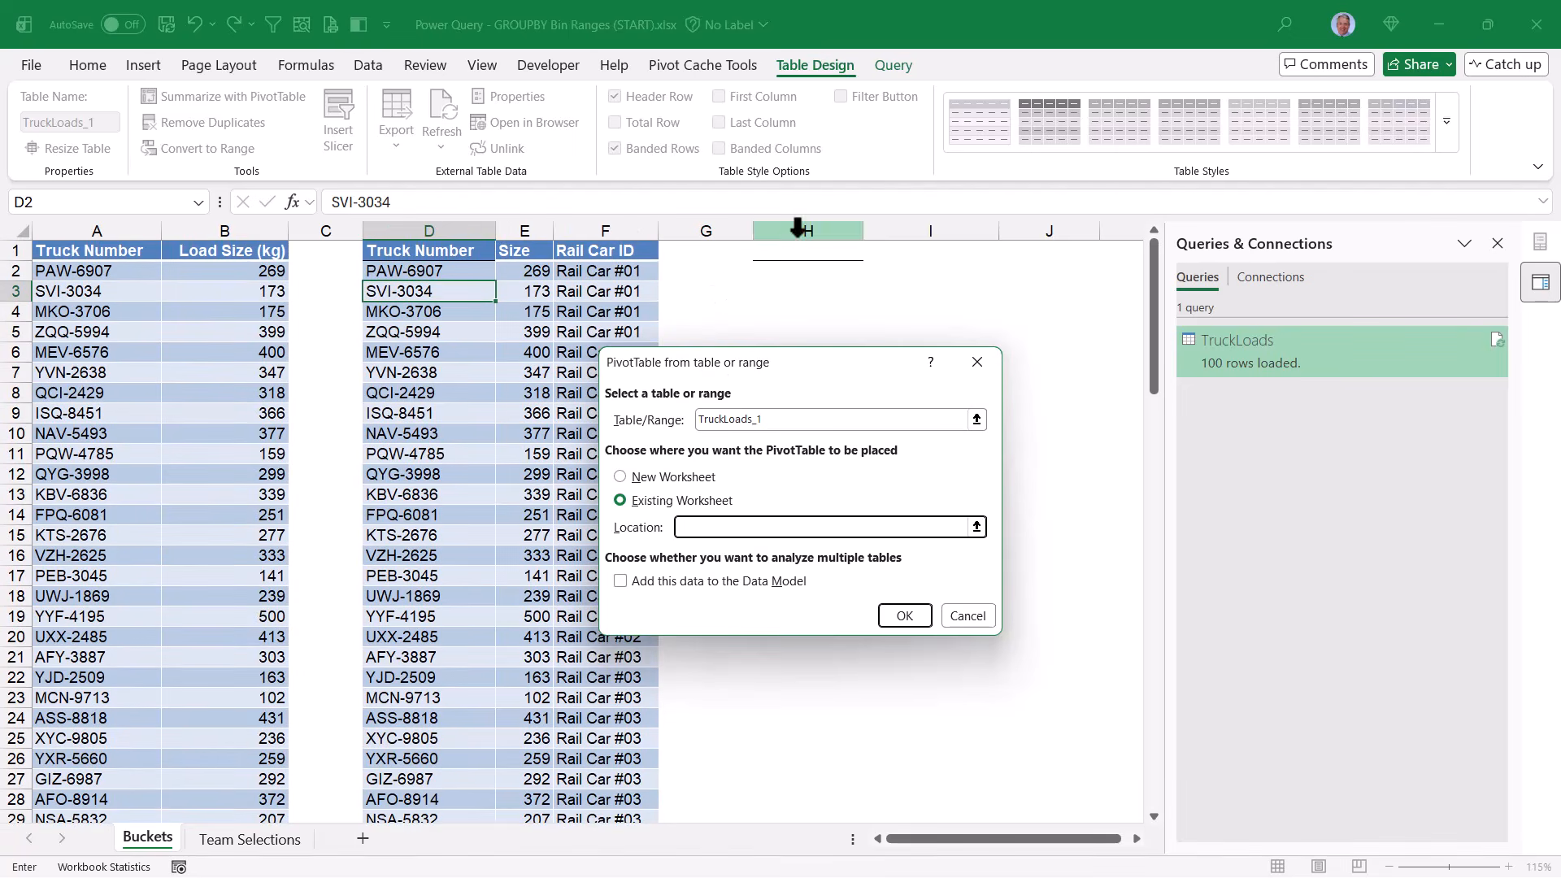
click(808, 251)
key(Return)
drag(1256, 419, 1443, 637)
drag(1335, 387, 1429, 617)
drag(1220, 386, 1410, 752)
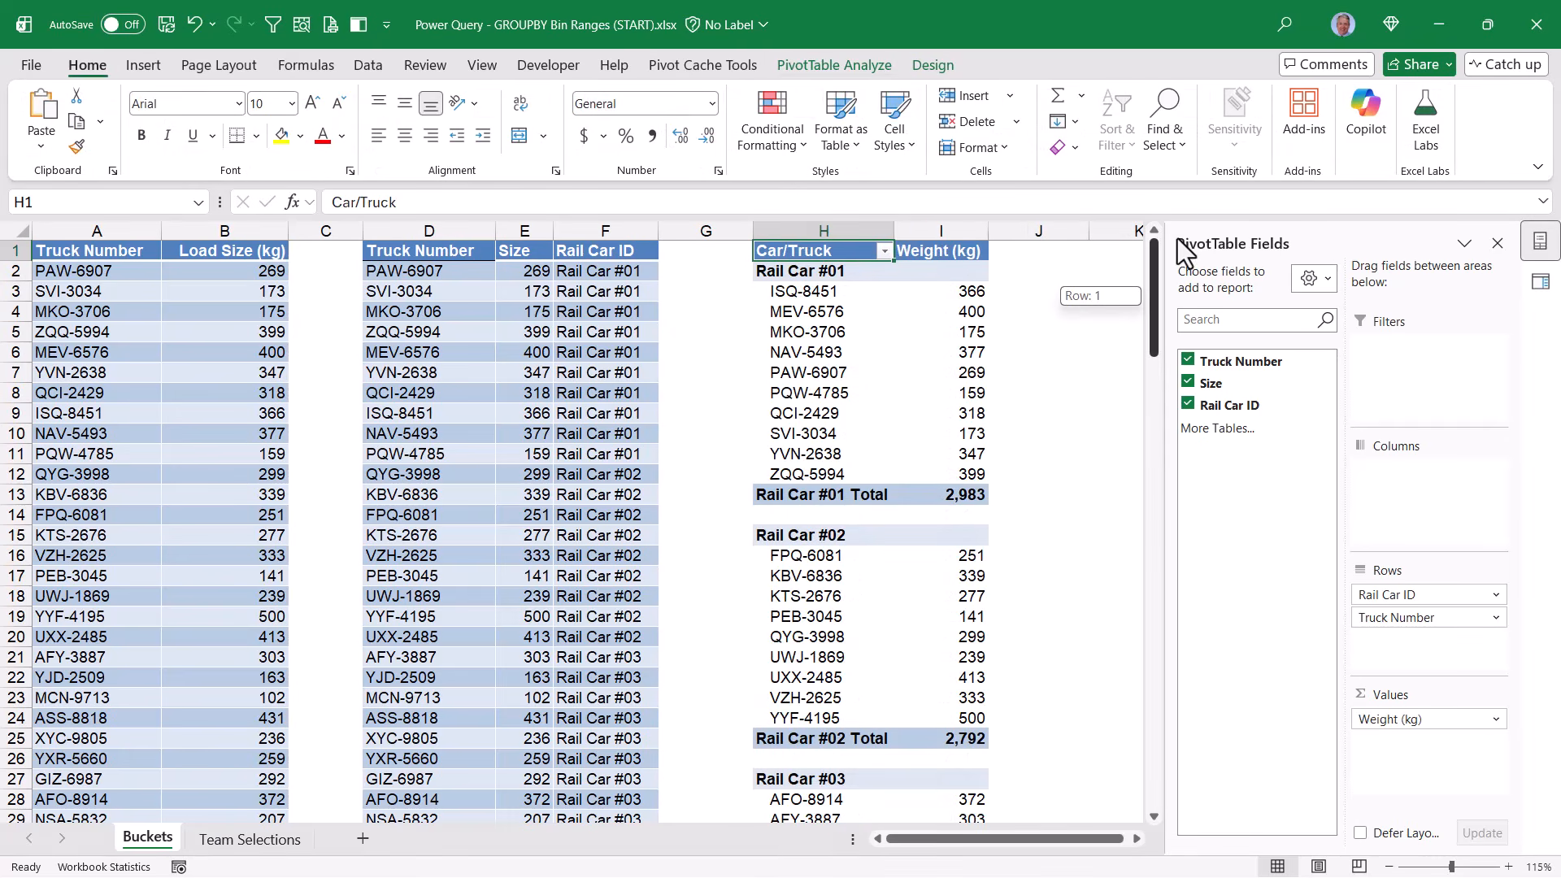
drag(1183, 284, 1150, 742)
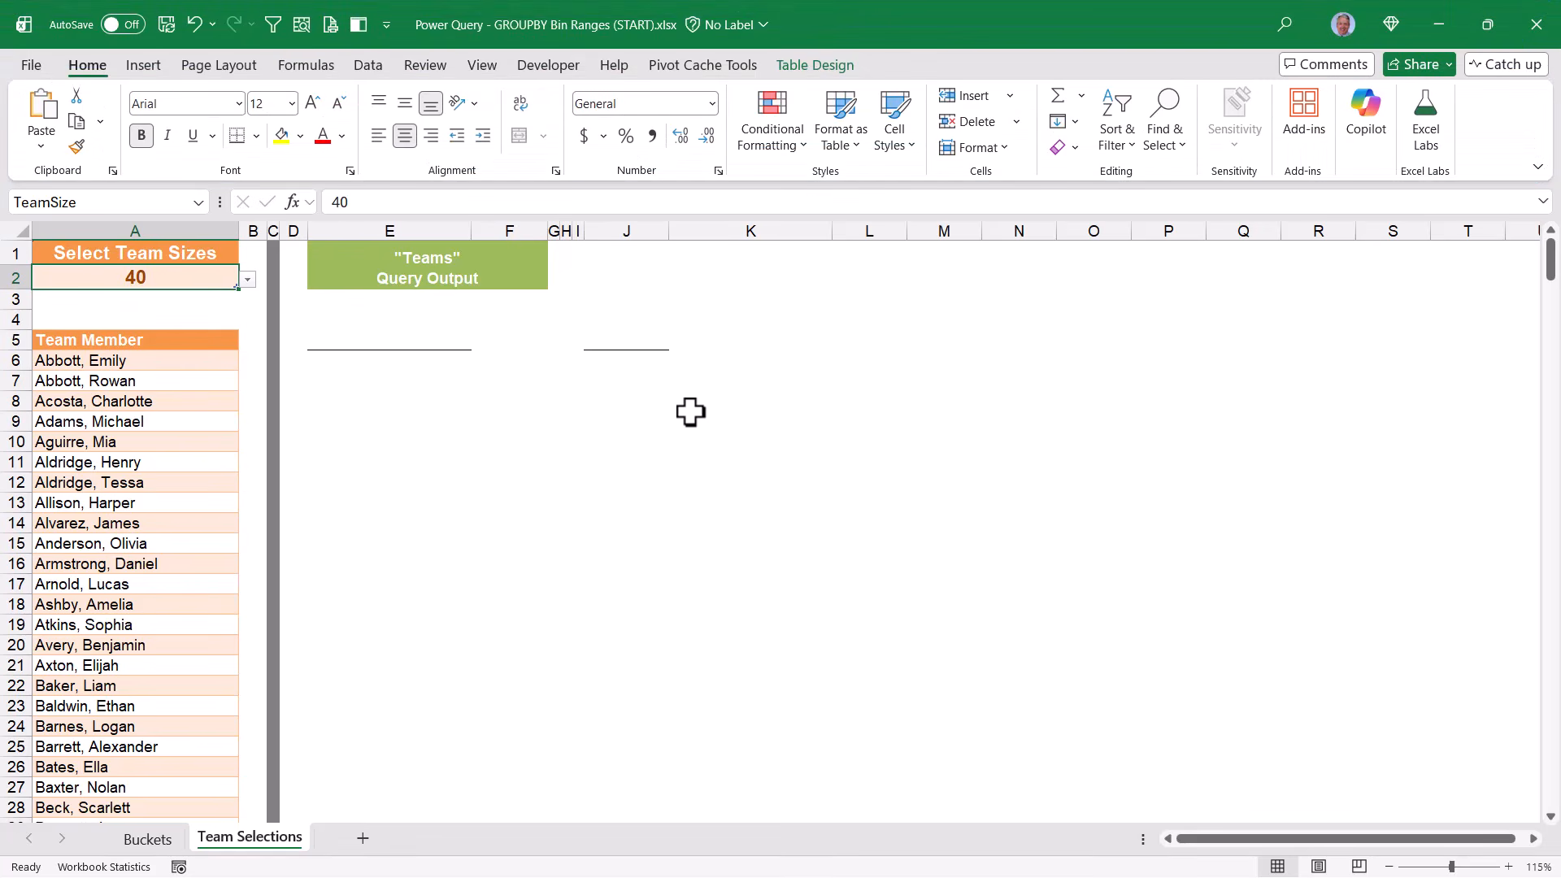
Examine the available team sizes and the Team Member list on the Team Selections sheet
click(247, 280)
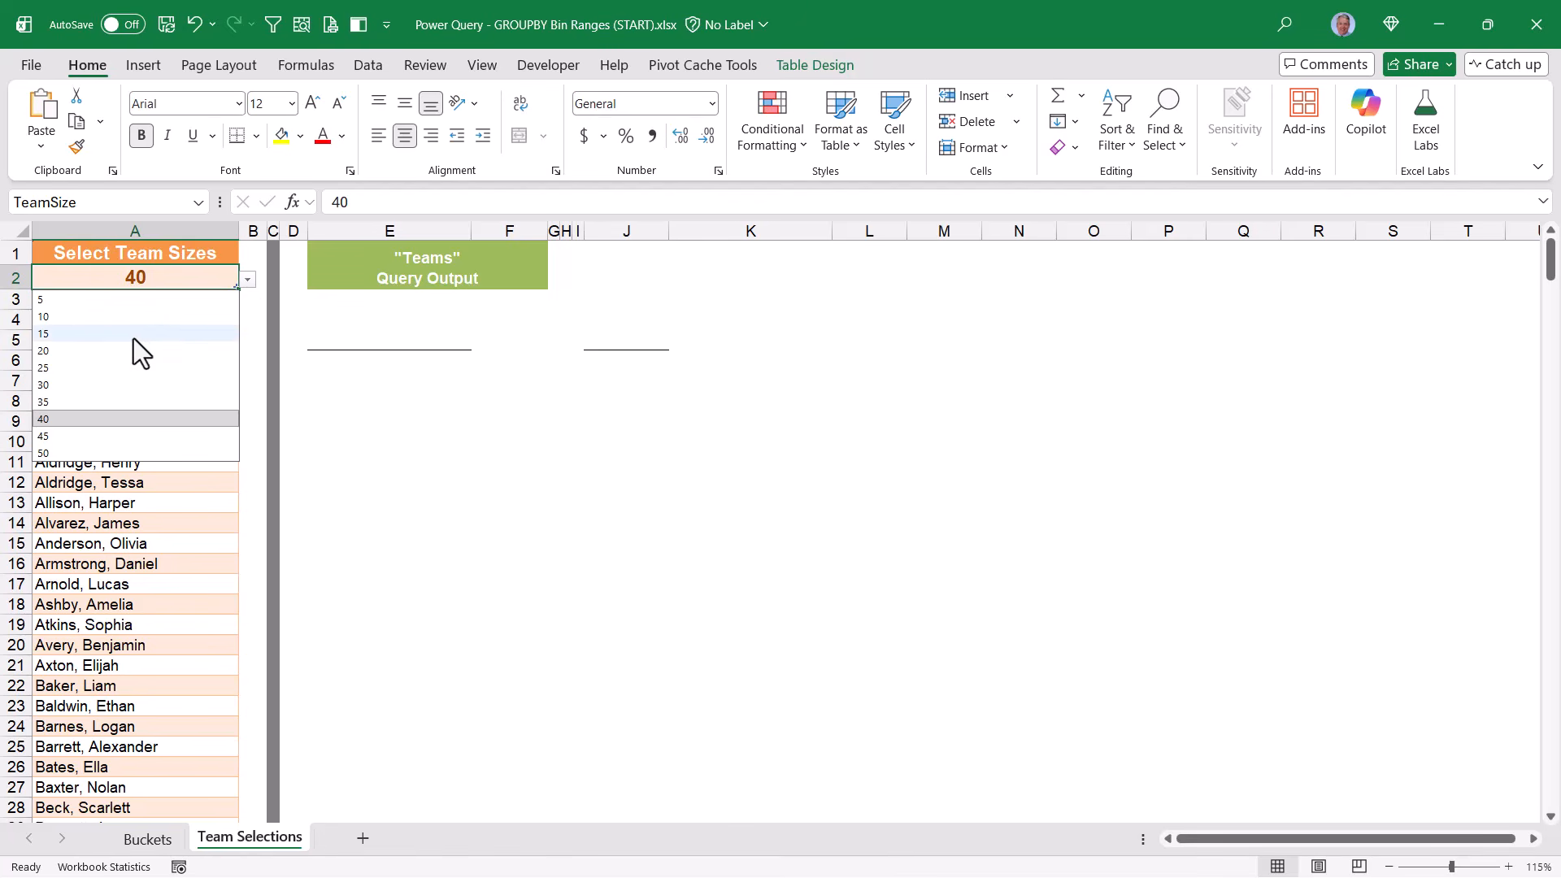
click(235, 284)
scroll(187, 357, down, 6)
scroll(192, 360, down, 11)
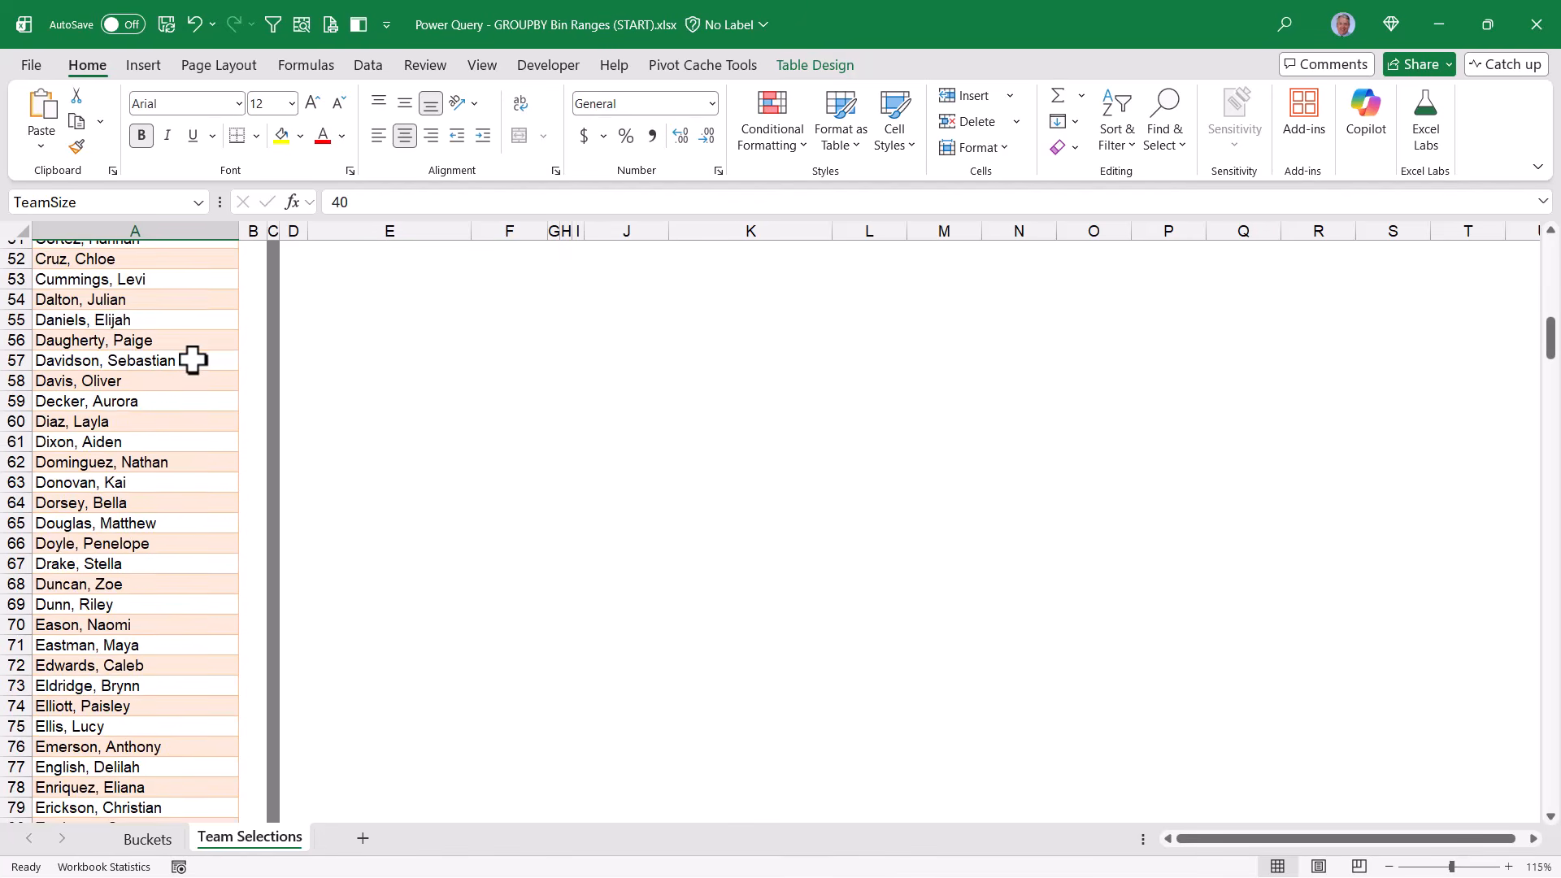
scroll(192, 359, up, 17)
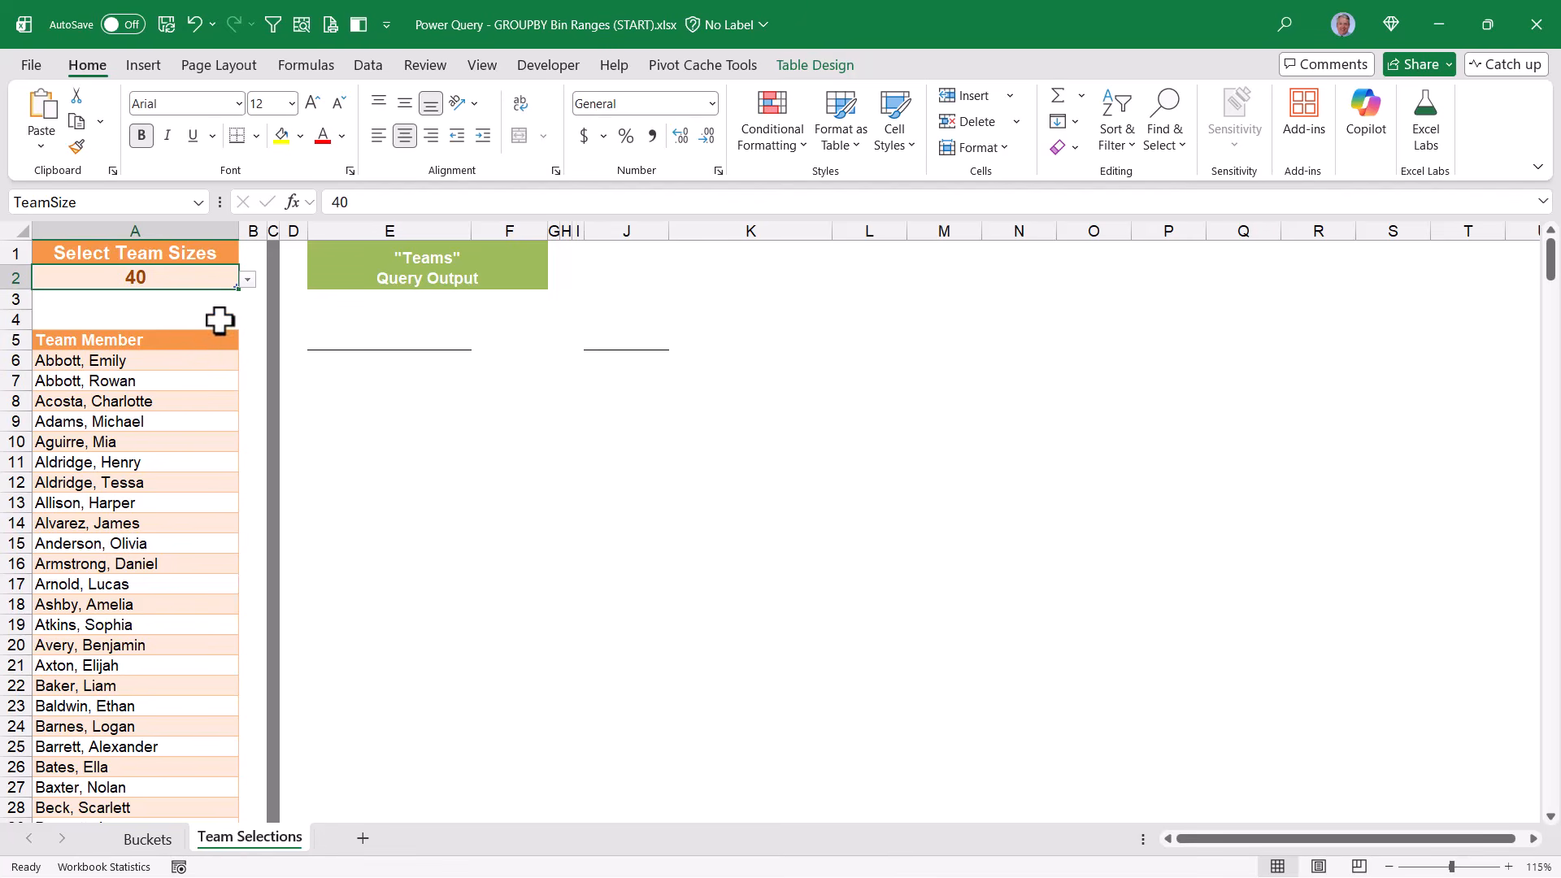
Try a team size of 15 in the Select Team Sizes cell, and set it to 5
click(247, 279)
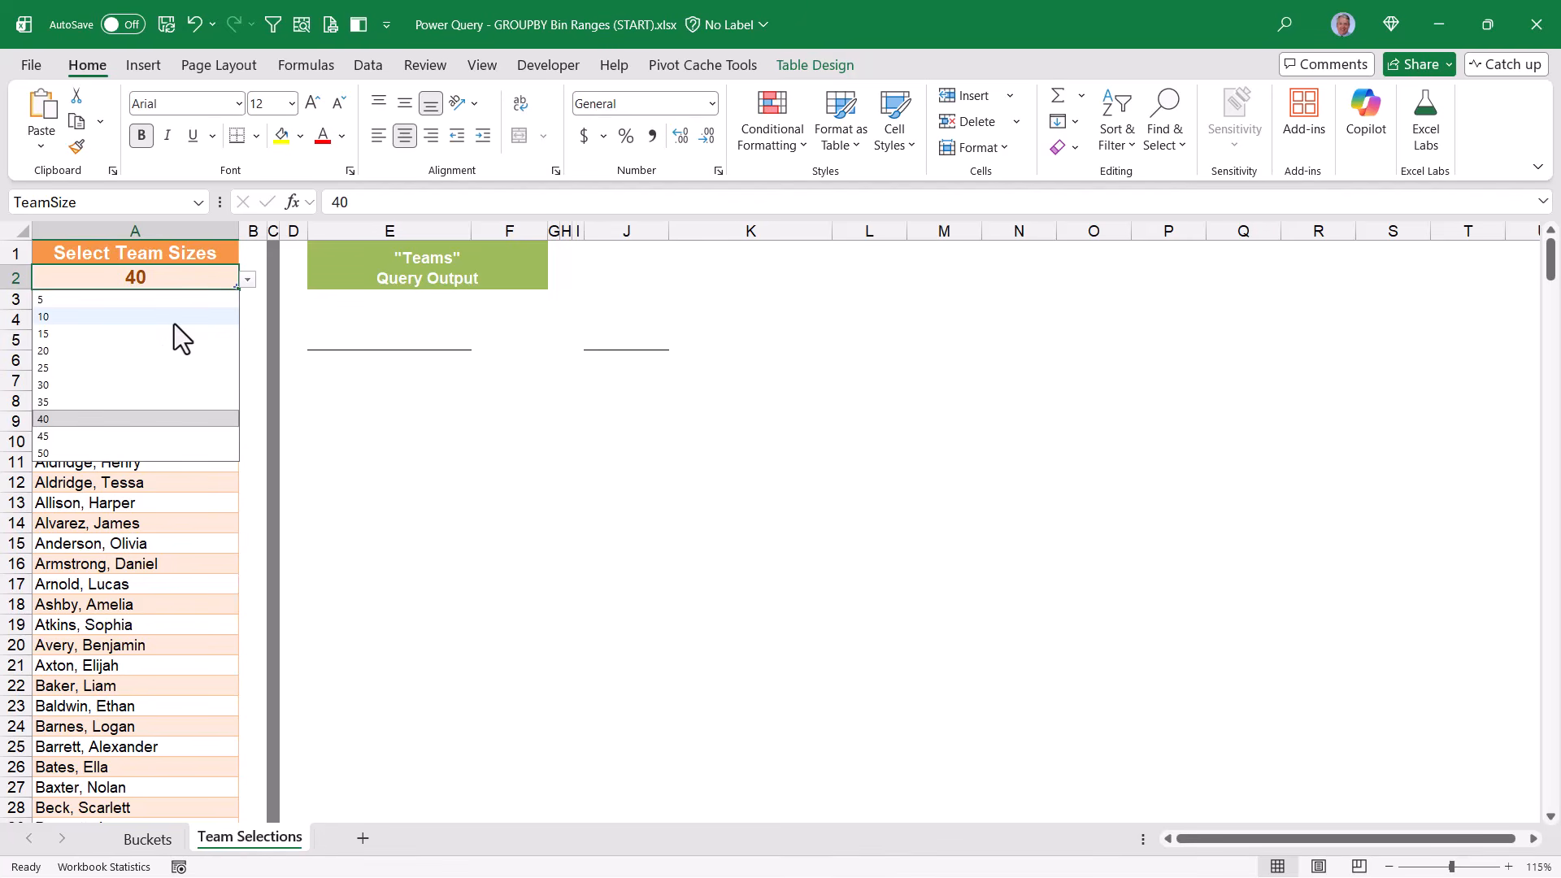
click(115, 342)
click(247, 279)
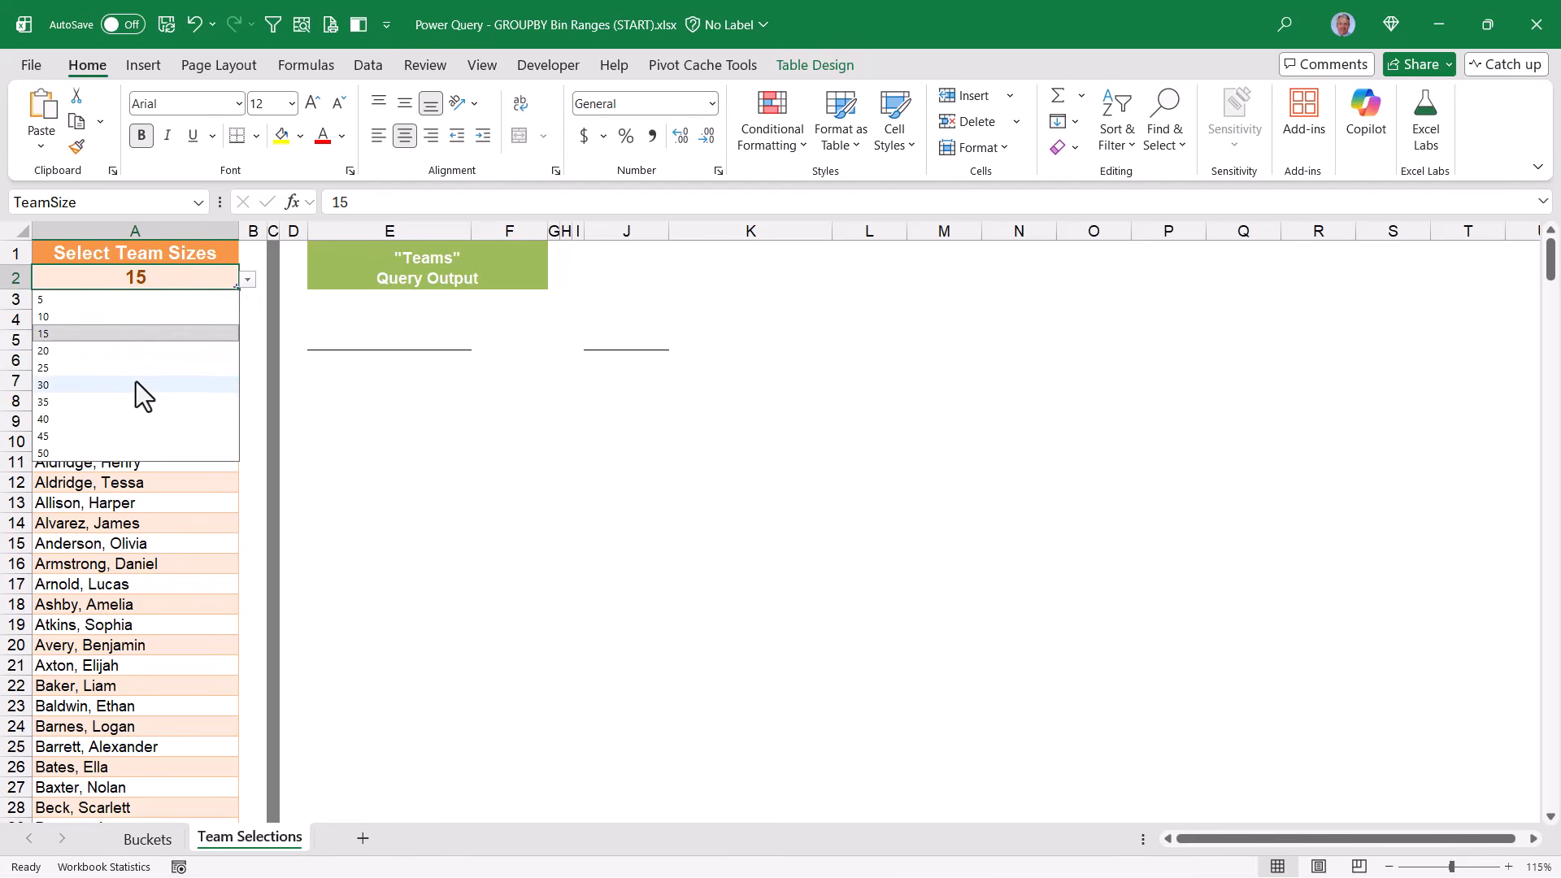
click(80, 298)
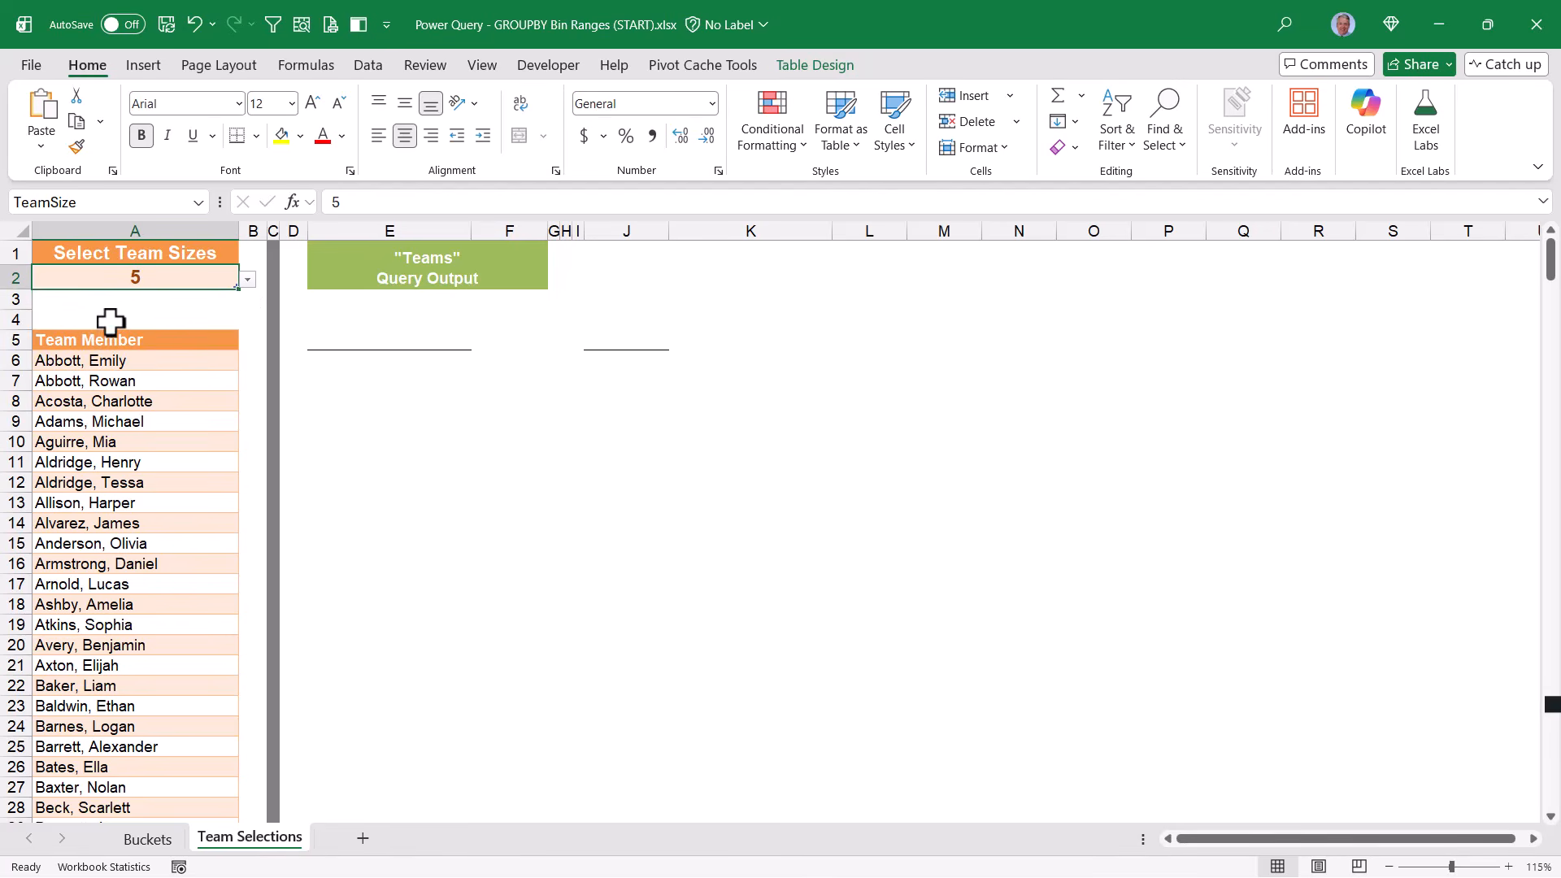
Check the name of the TeamSize table and bring it into Power Query as a new query
click(814, 65)
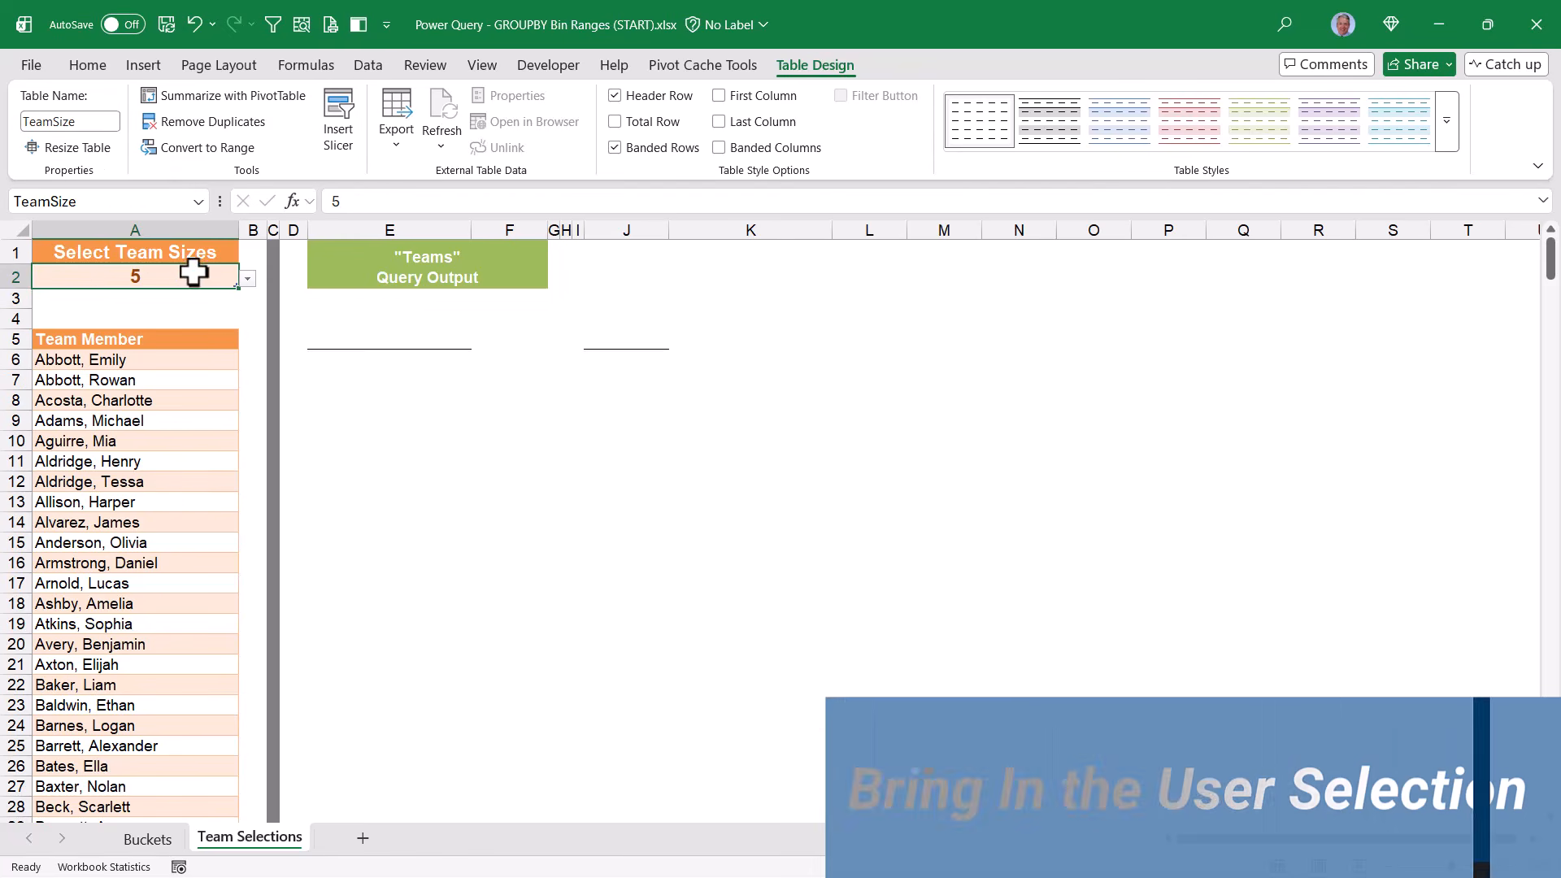
click(368, 65)
click(135, 149)
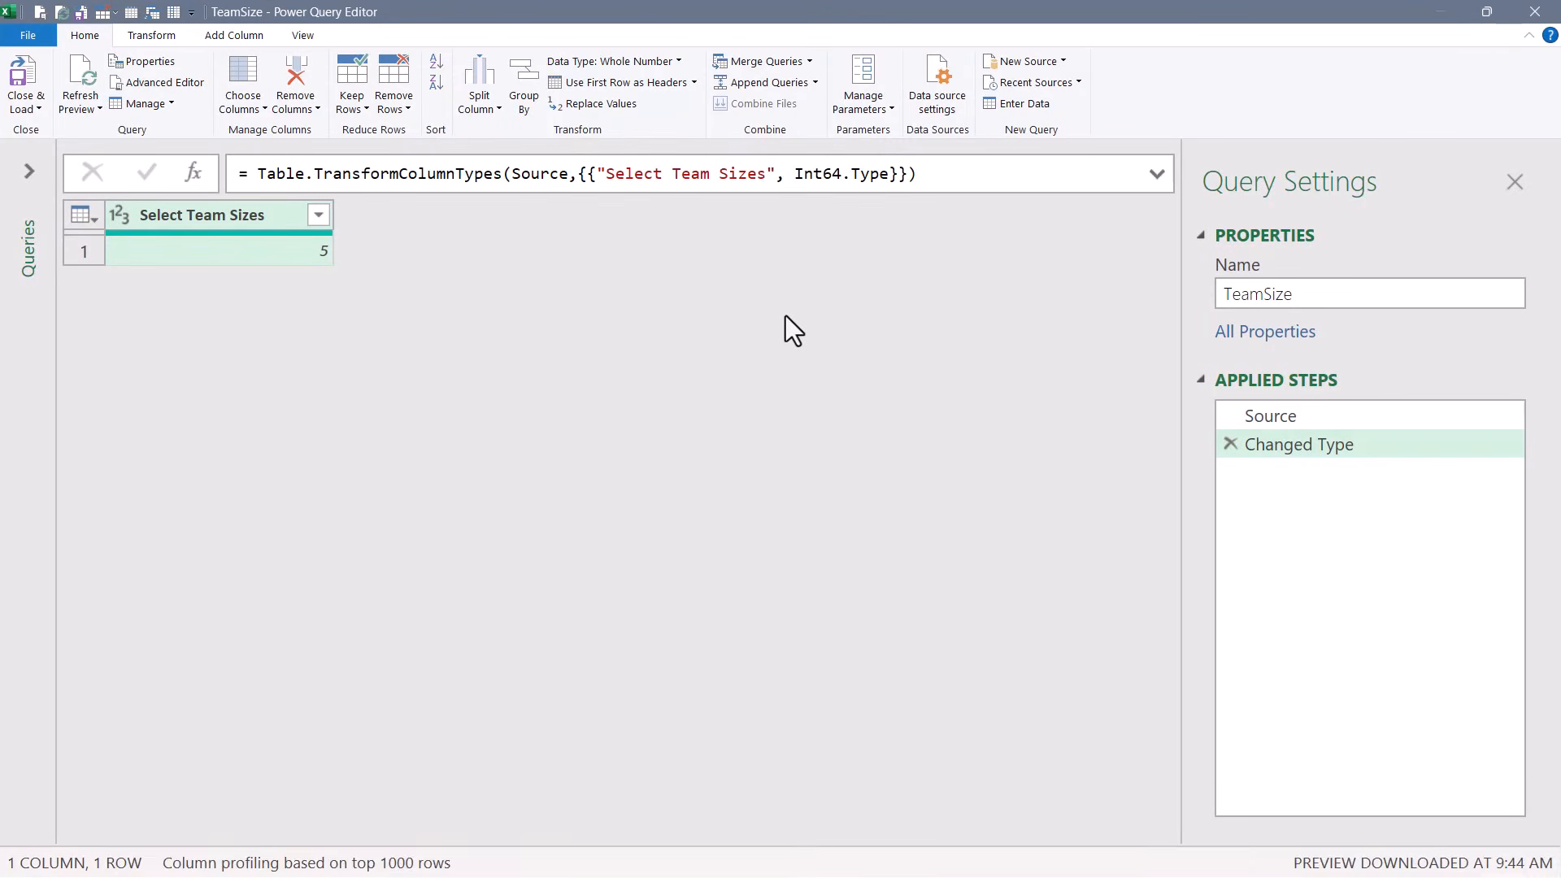
Rename the Select Team Sizes column to TSize and load the TeamSize query as a connection only
double_click(275, 213)
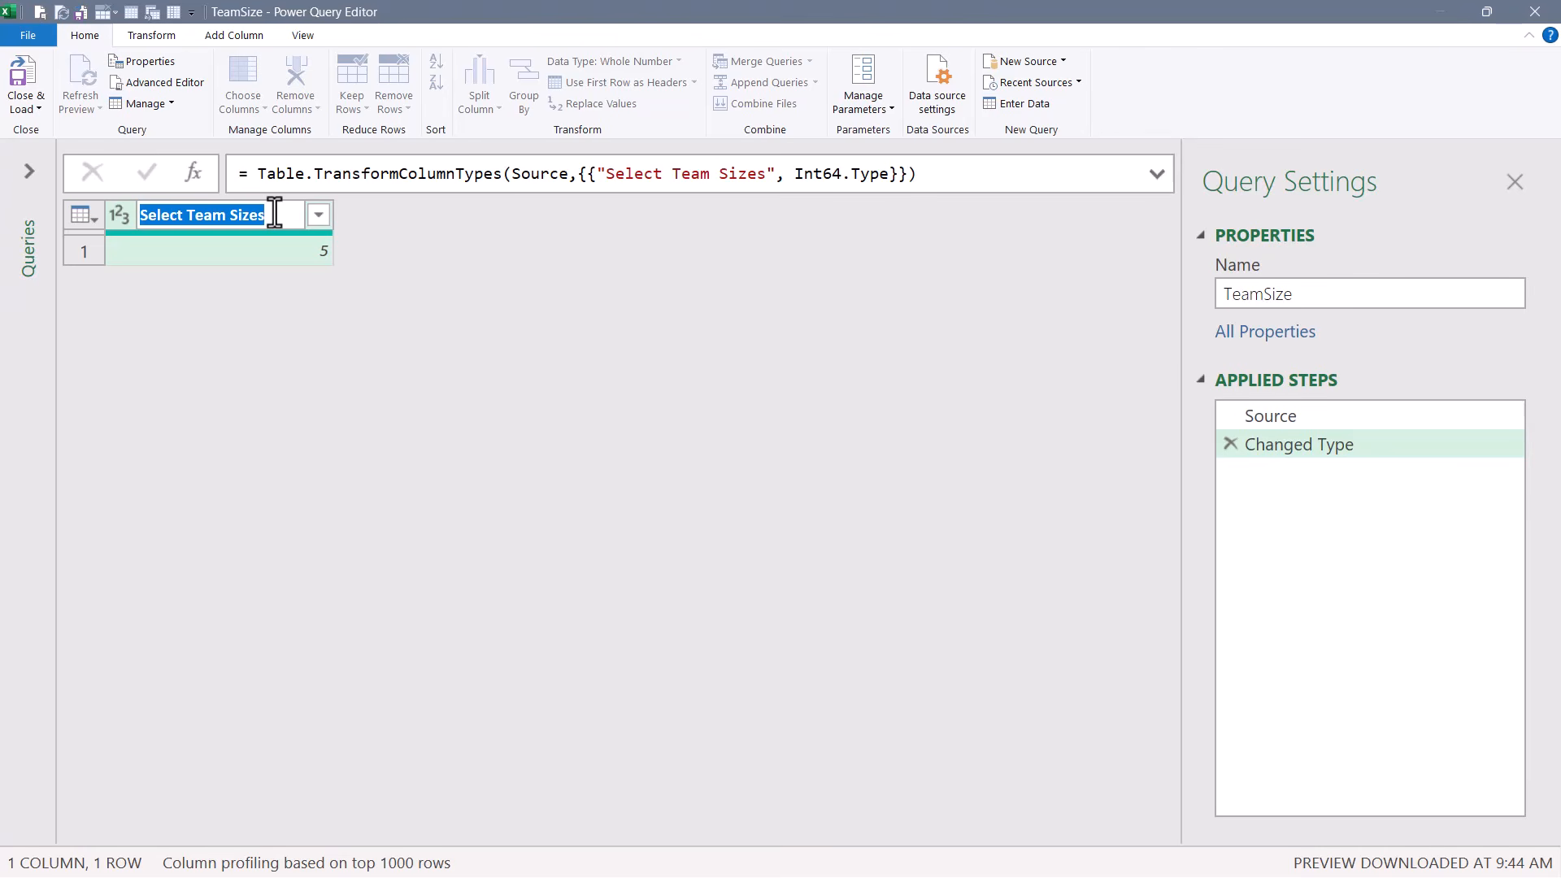
text(TSize)
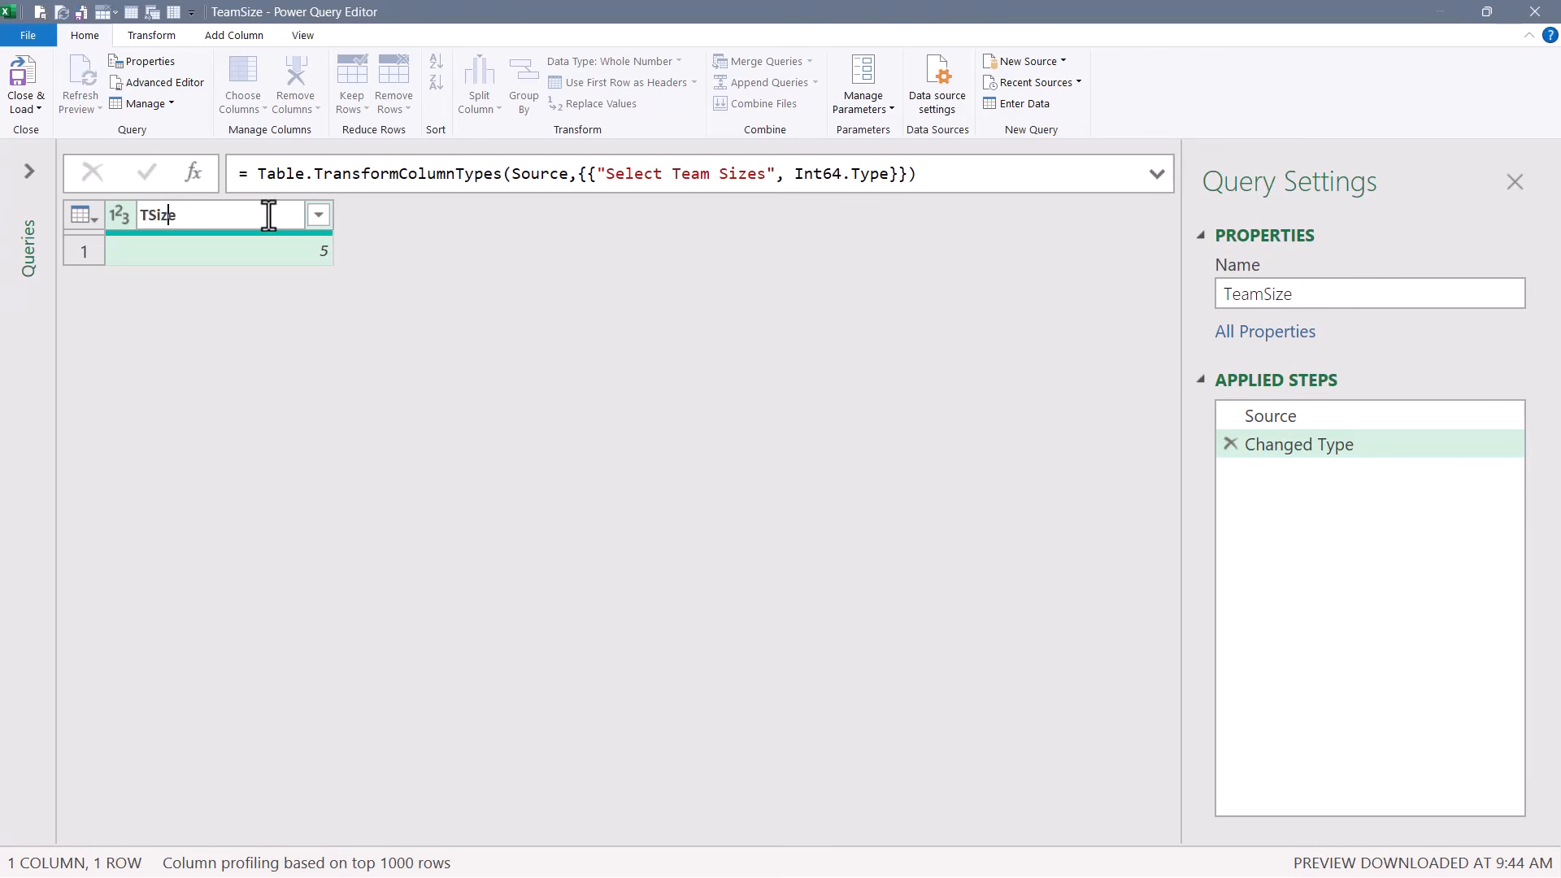
key(Return)
click(29, 104)
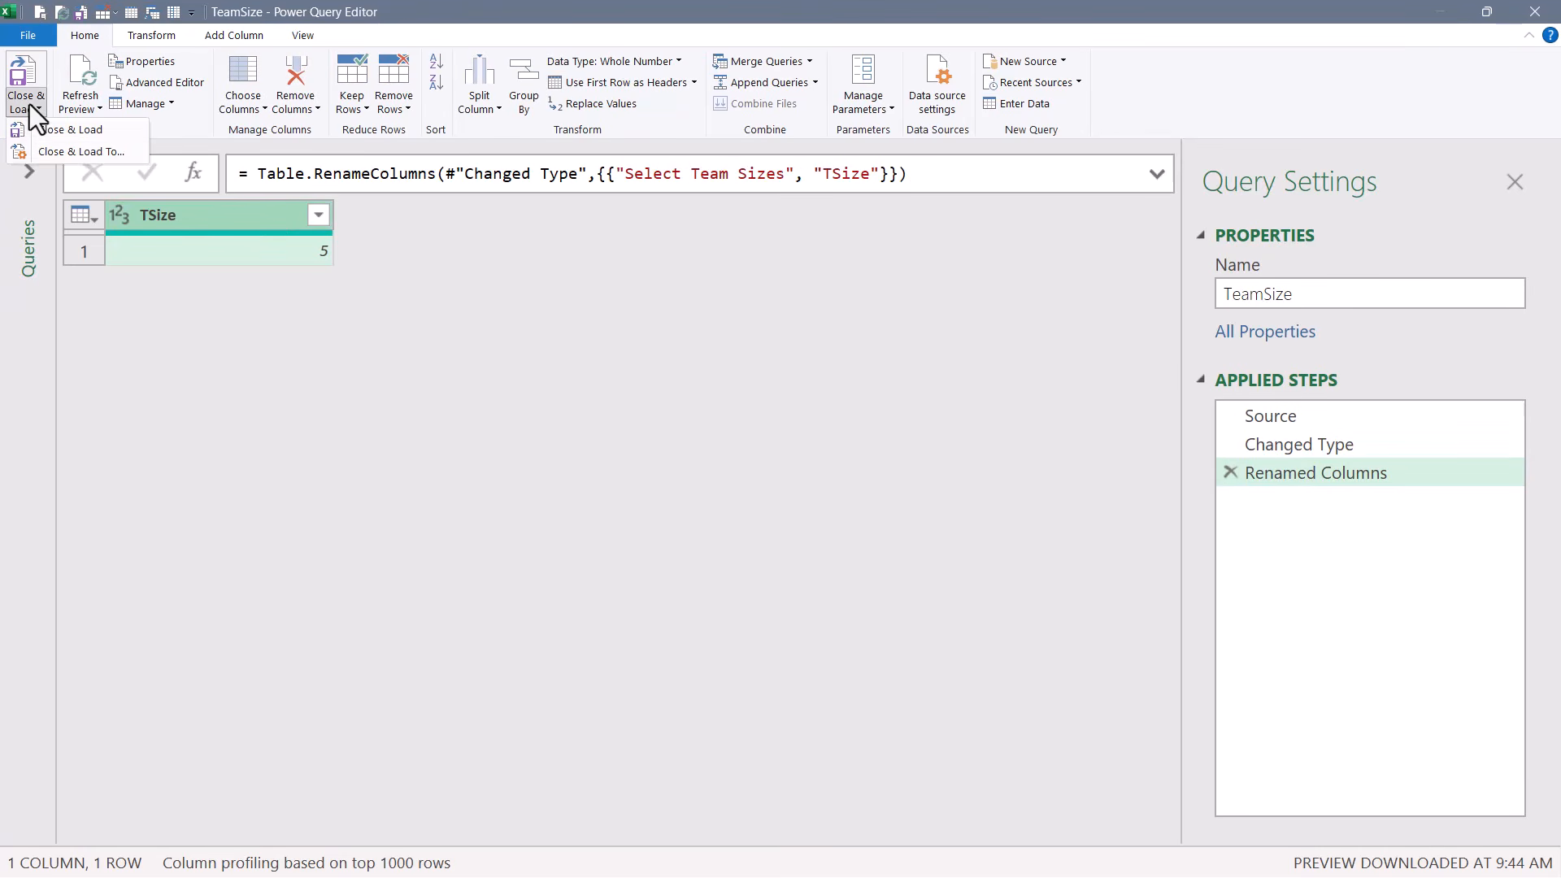
click(42, 149)
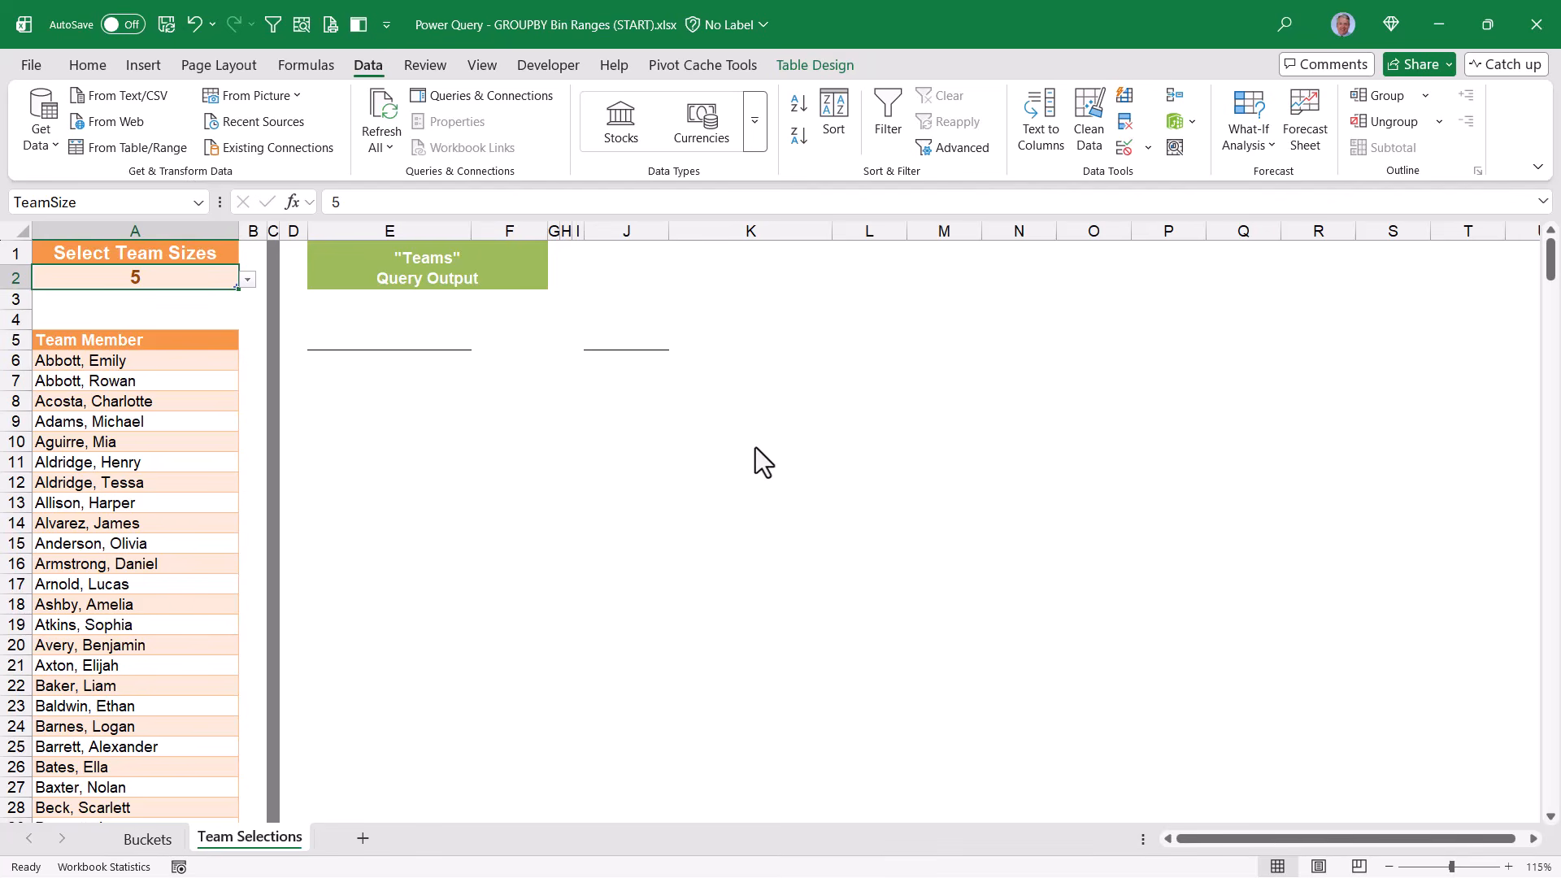
click(755, 444)
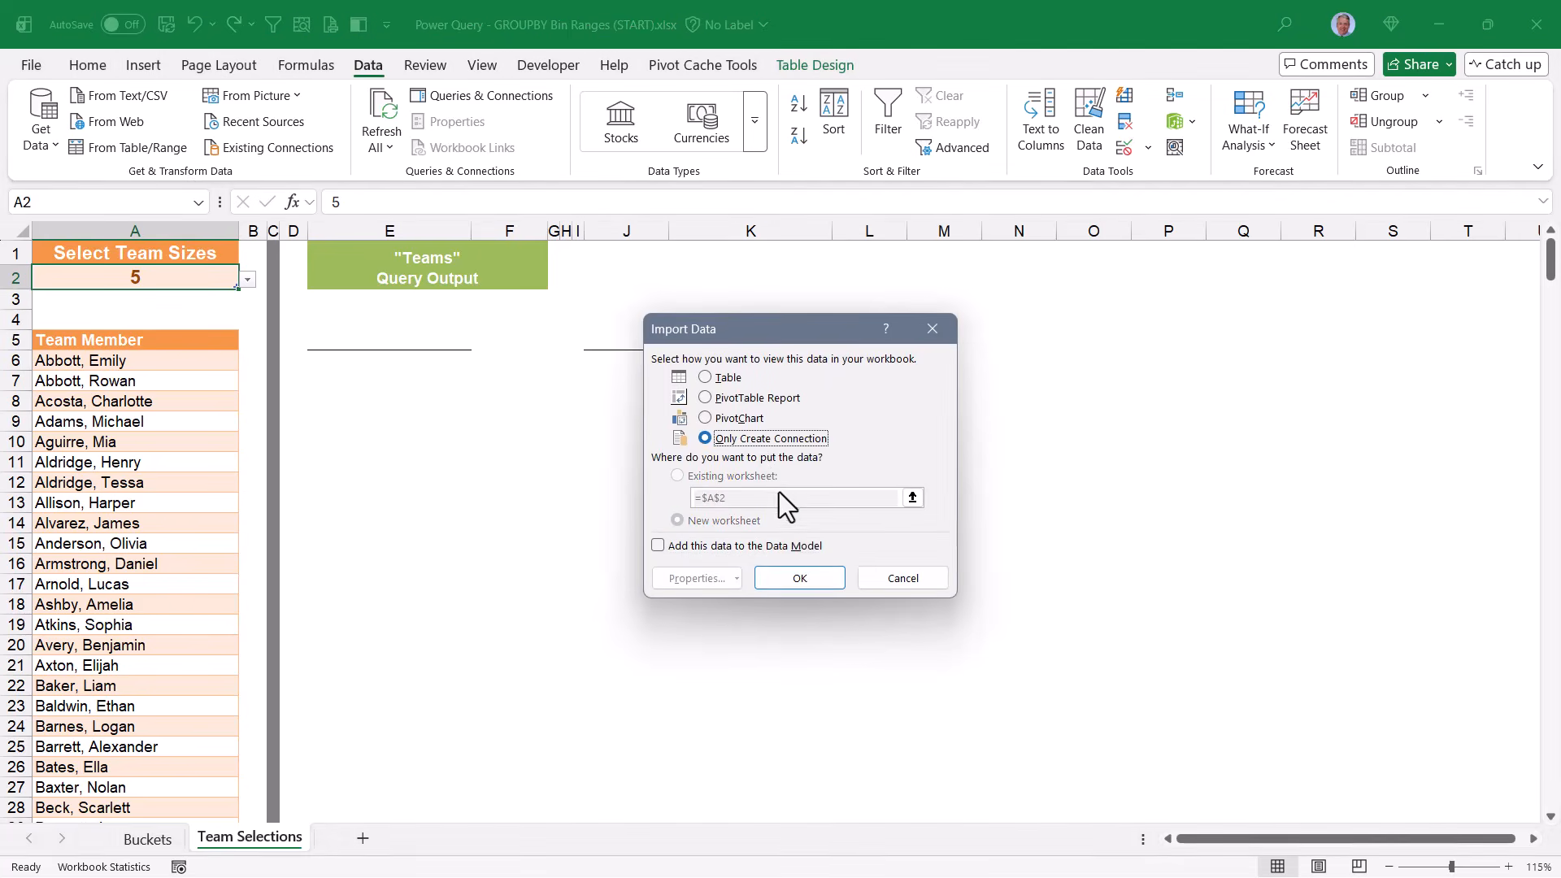
click(813, 576)
Check the name of the Team Member table and bring it into Power Query as a new query
click(126, 460)
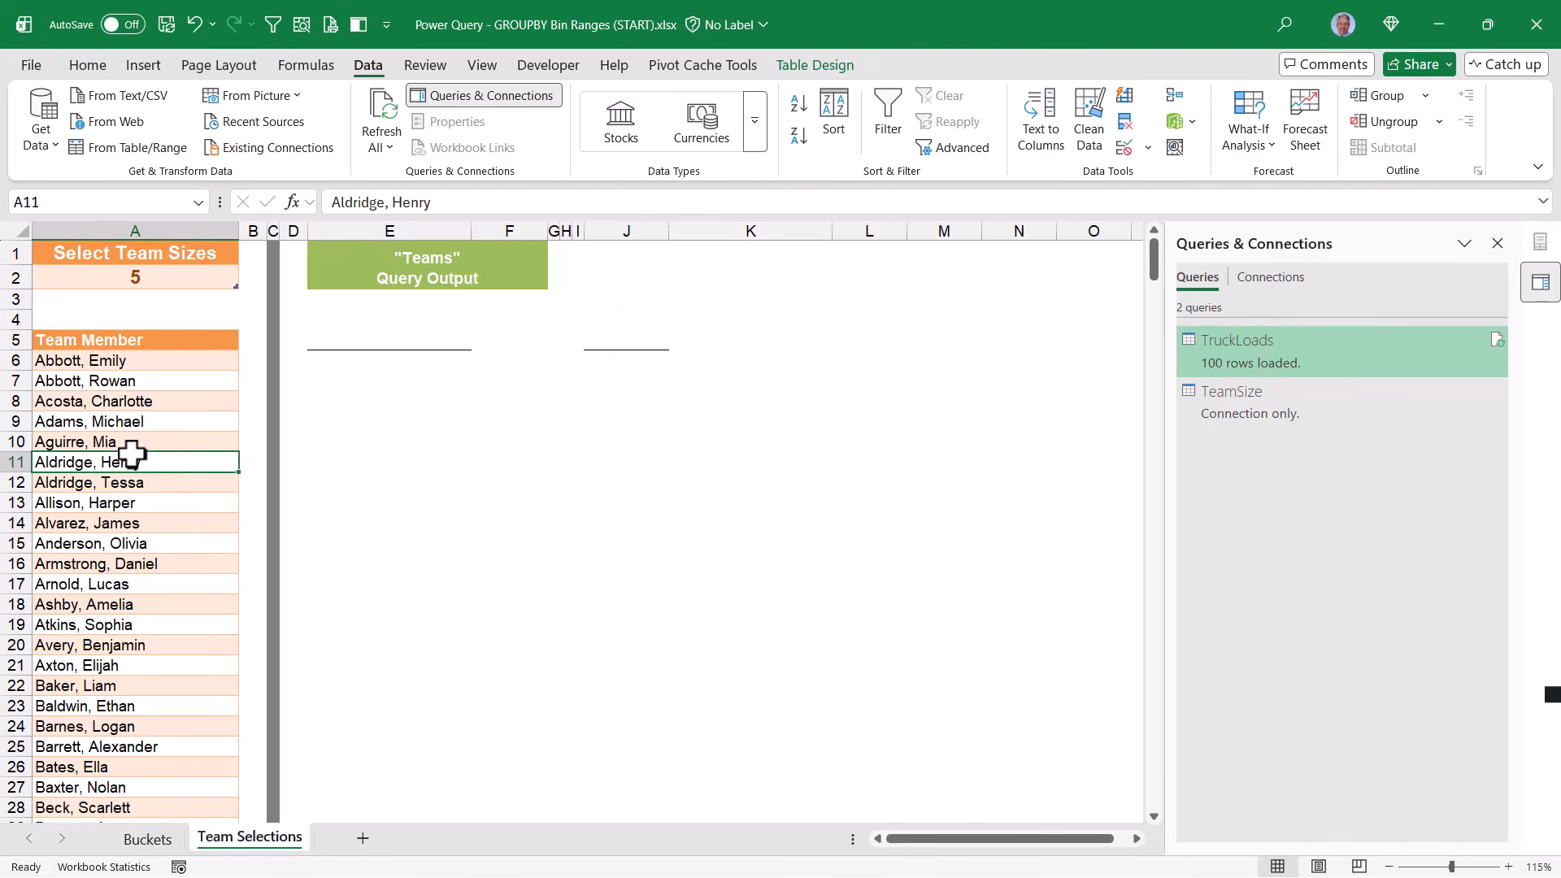
click(798, 64)
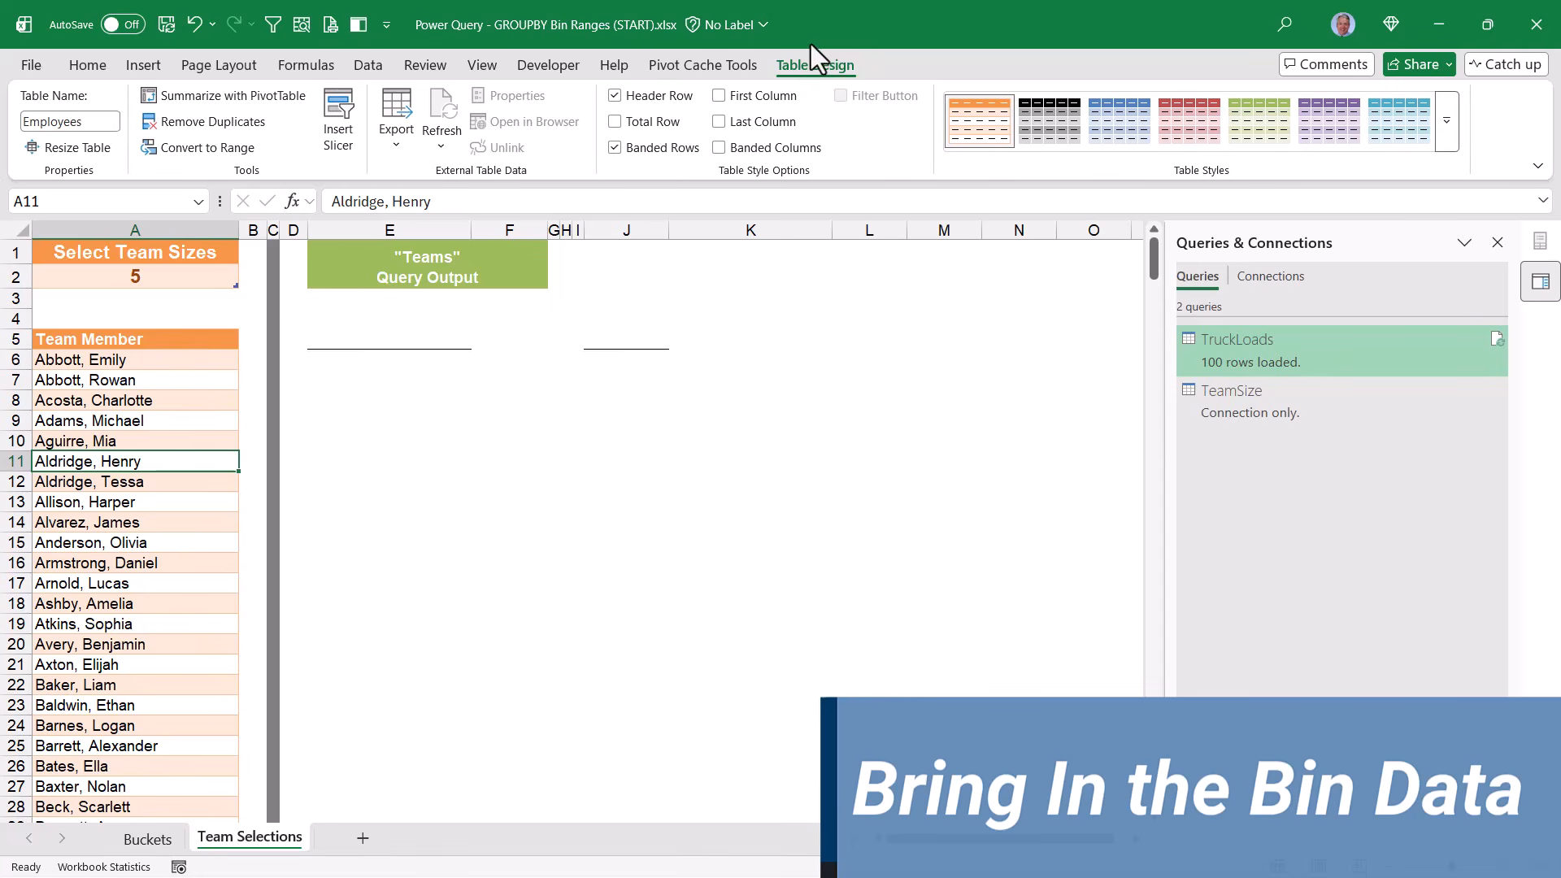
click(366, 63)
click(148, 149)
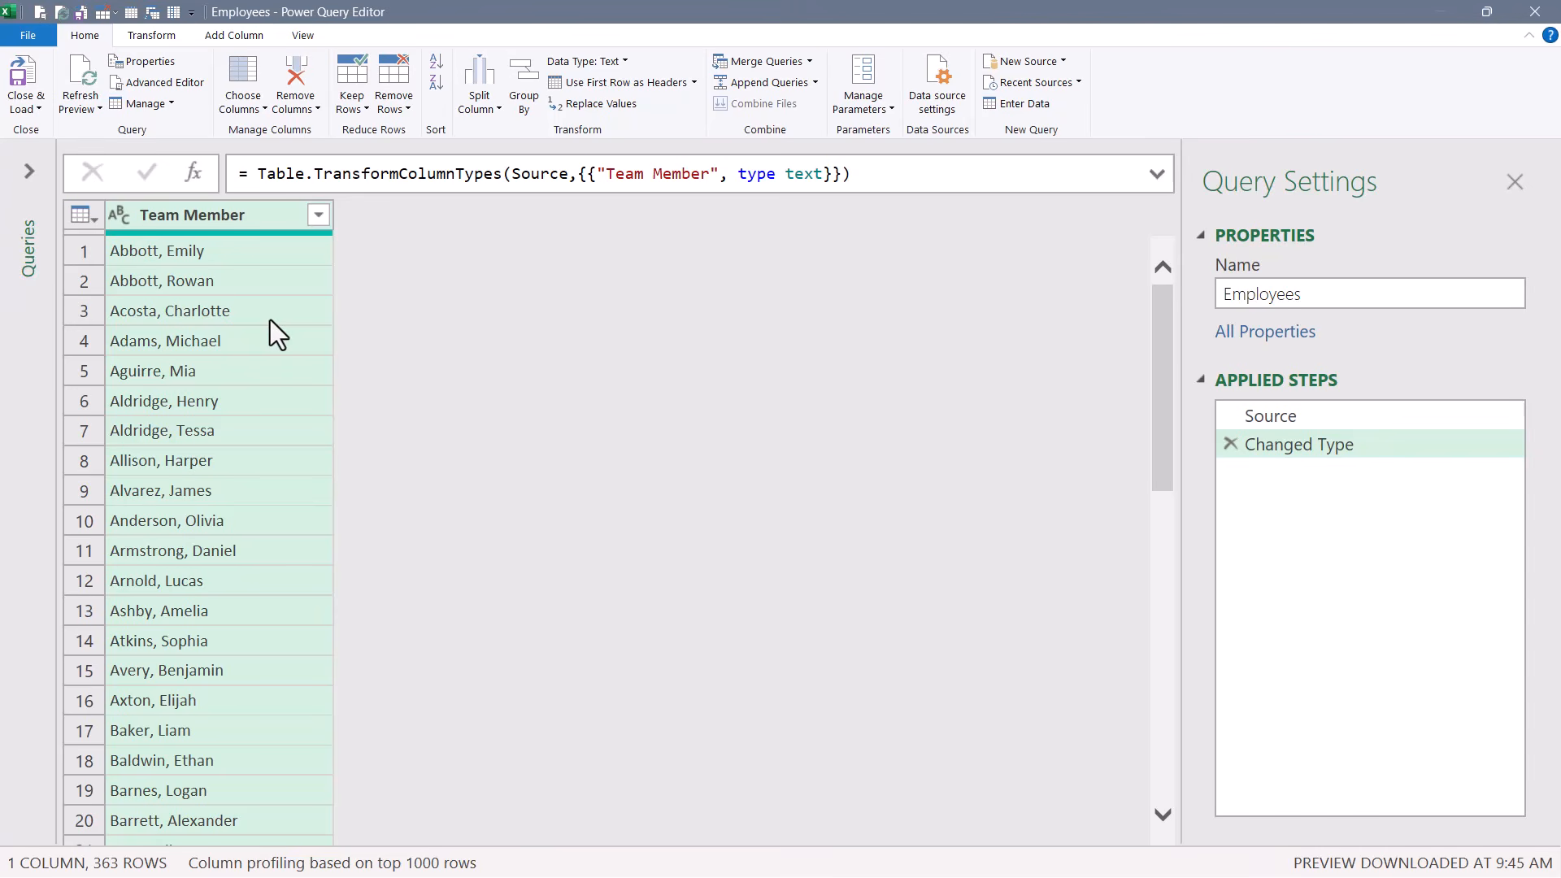
Add an index column starting from 0 to the Employees query
click(228, 35)
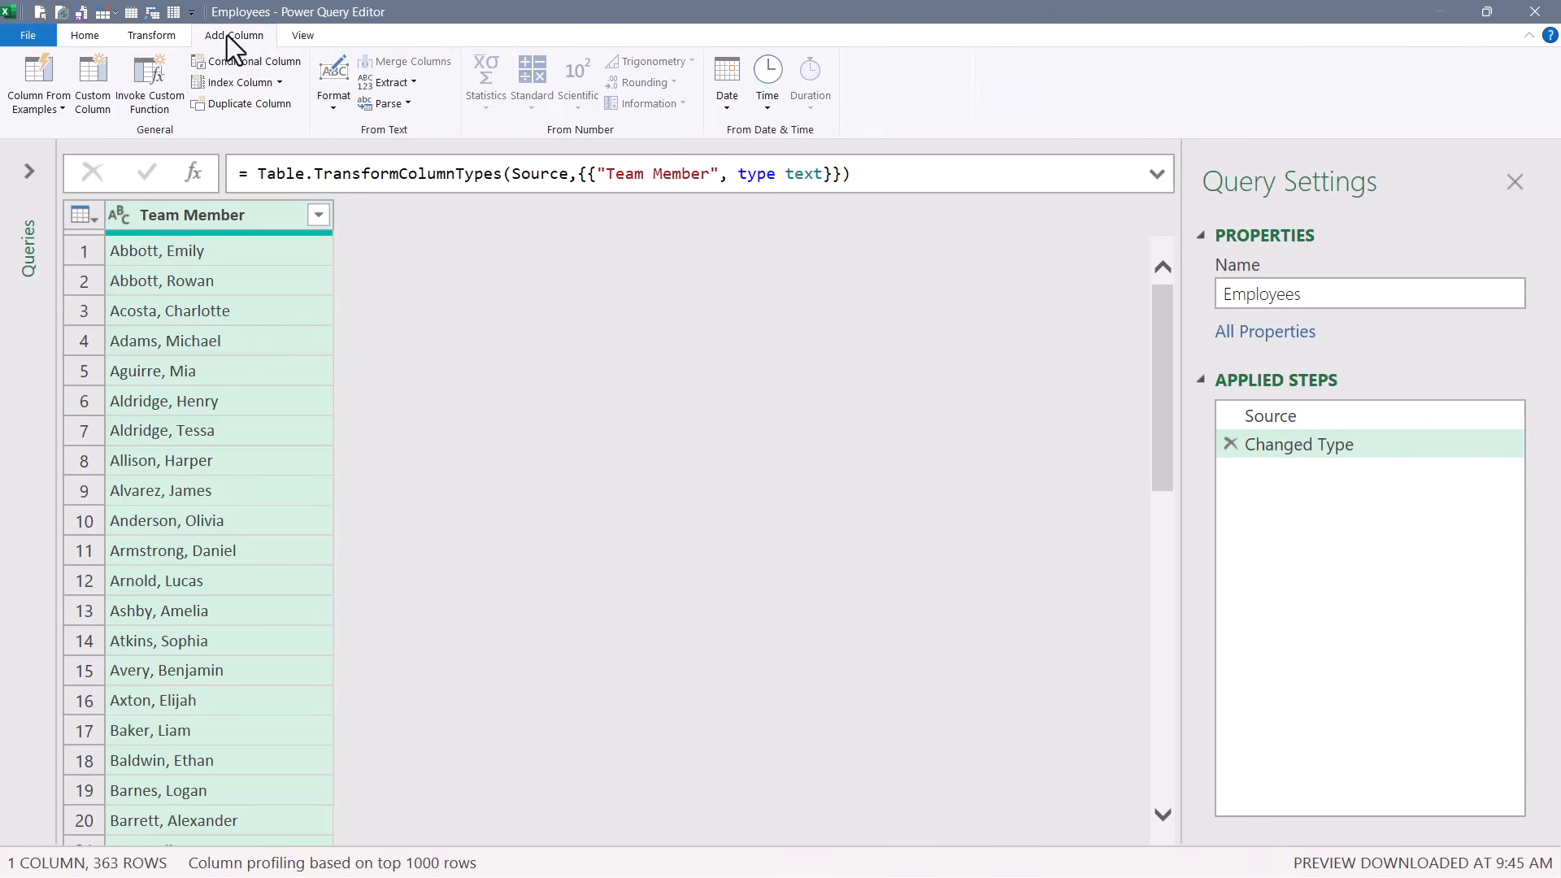
click(280, 84)
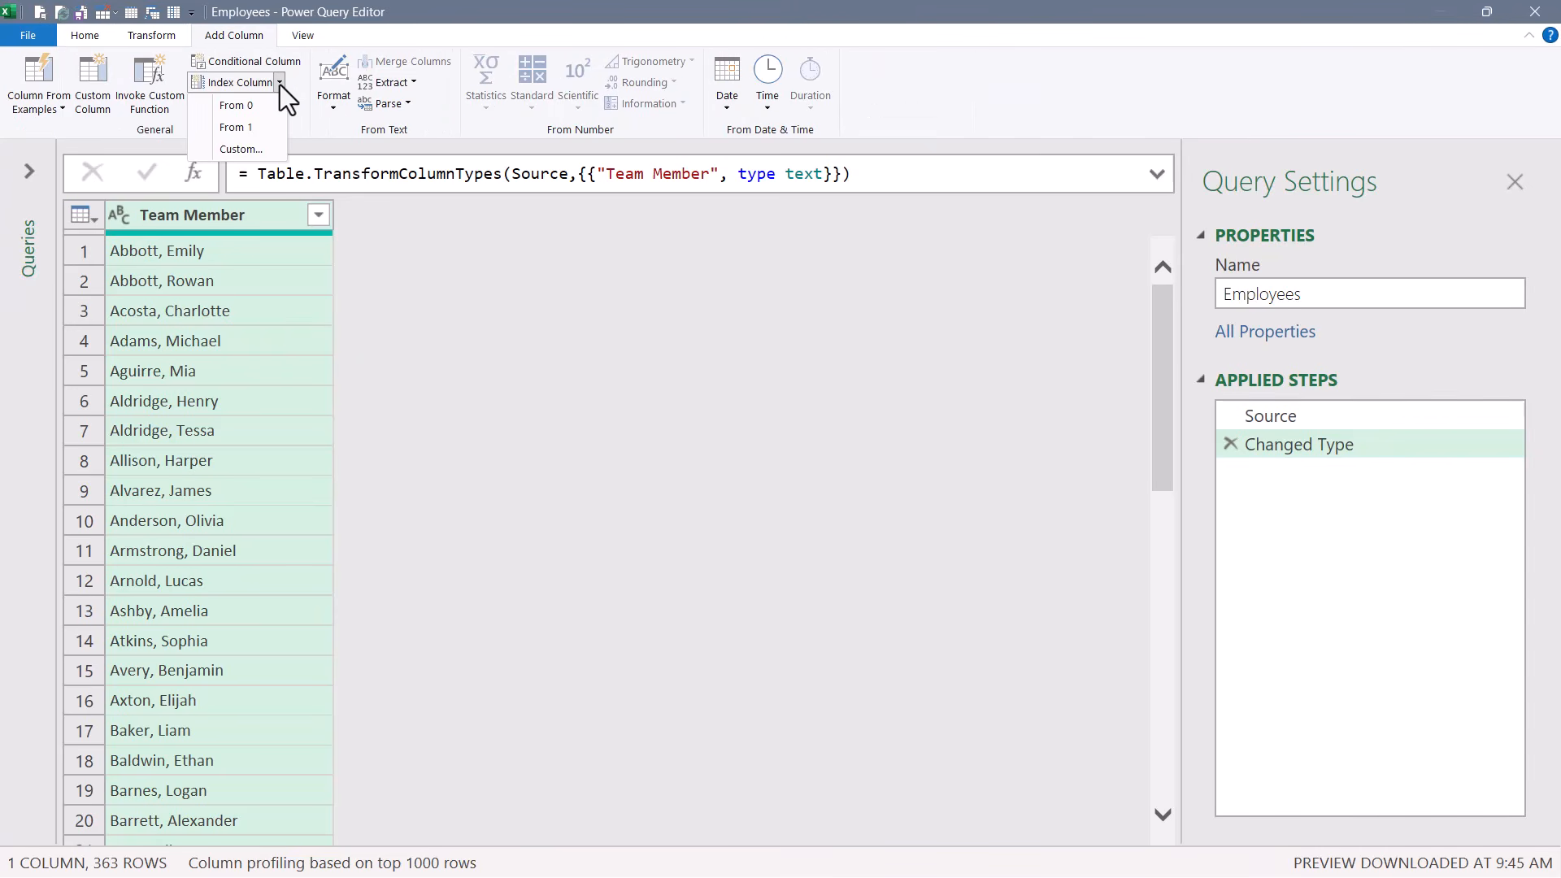
click(242, 100)
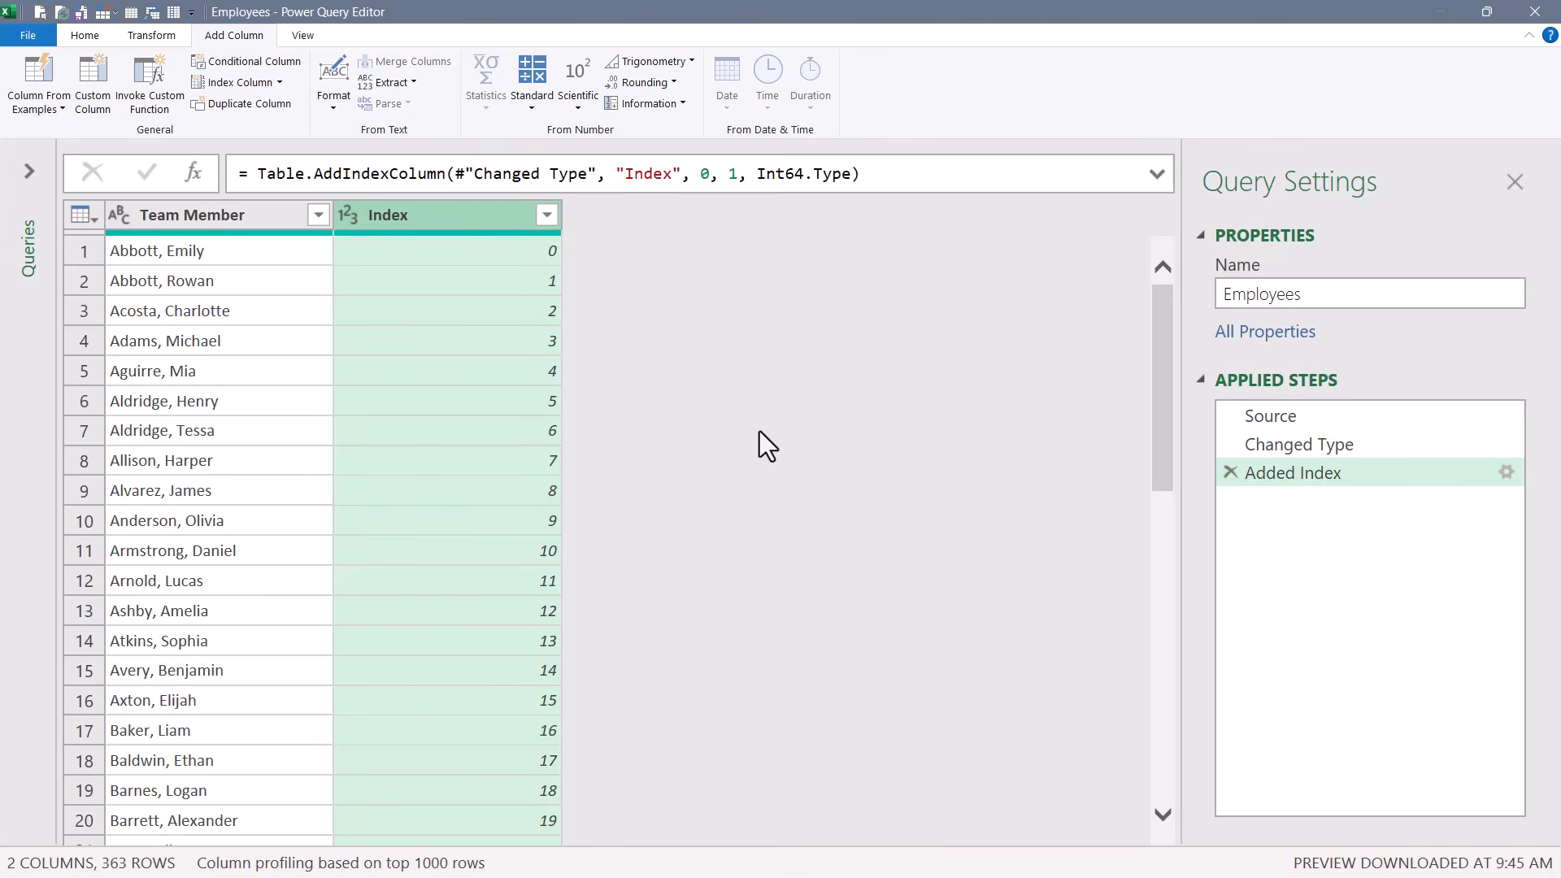
Add a custom step that returns the Team Member column as a list with #"Added Index"[Team Member]
click(192, 173)
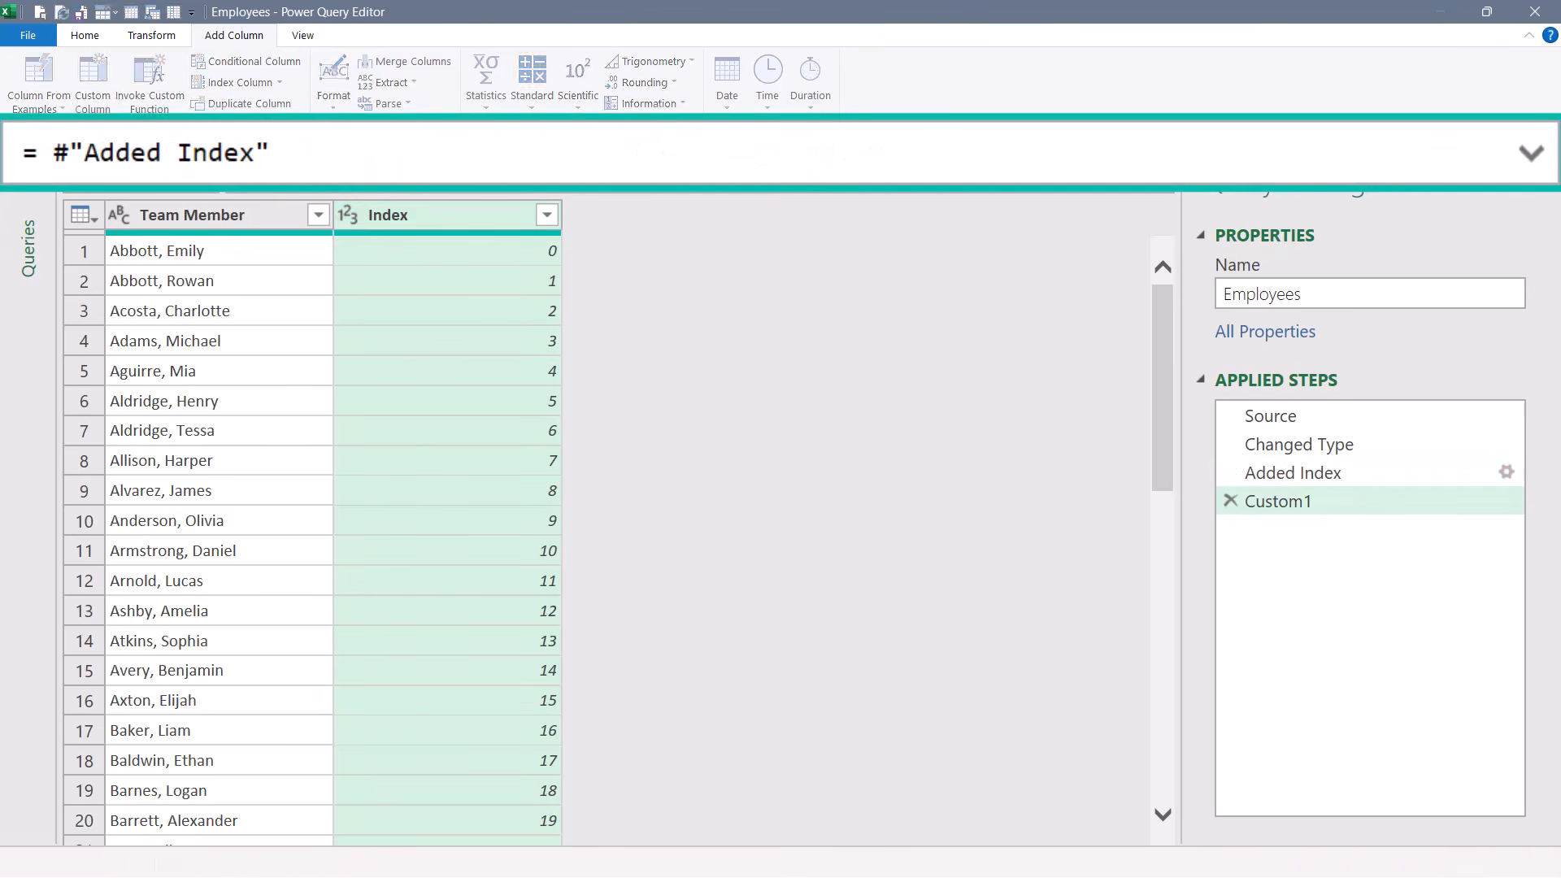
click(350, 159)
text([Team Member)
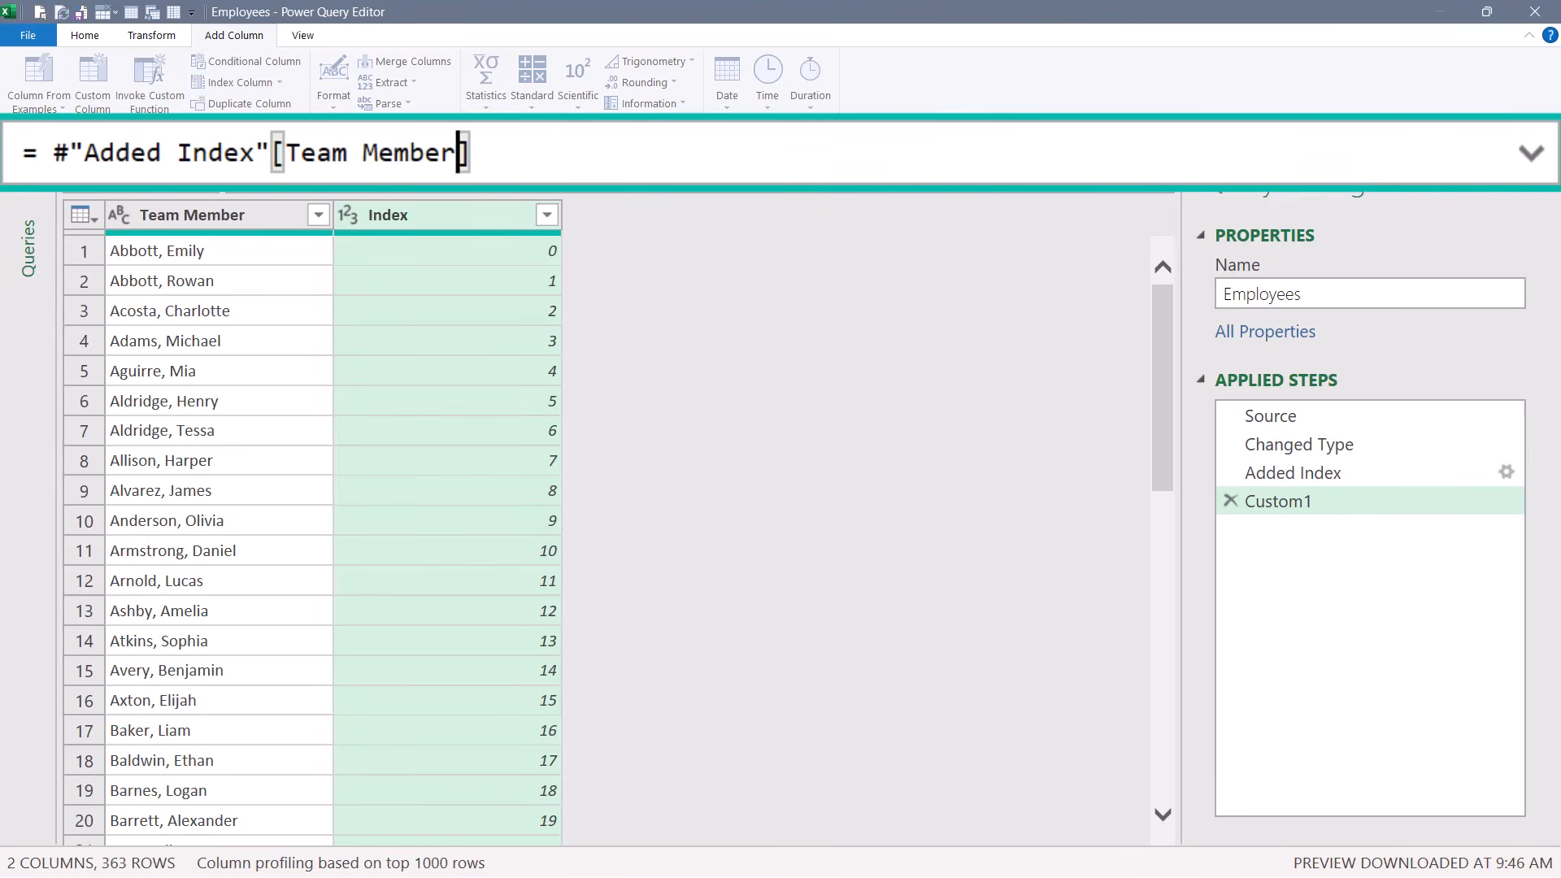
key(Return)
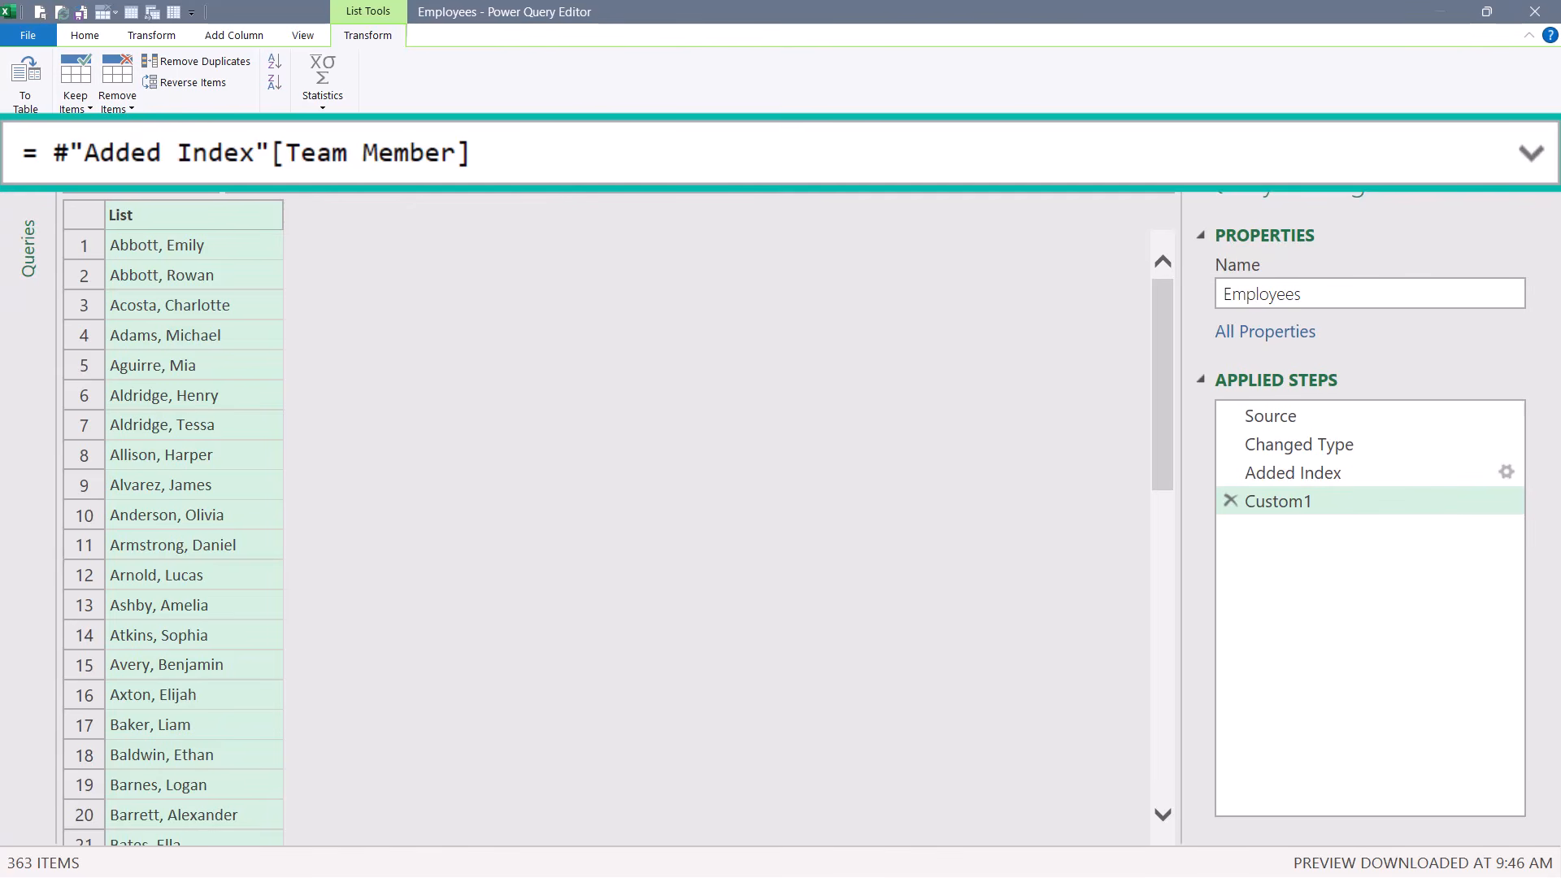
Wrap the Team Member list in List.Range with an offset of 0 and a count of 1
click(52, 153)
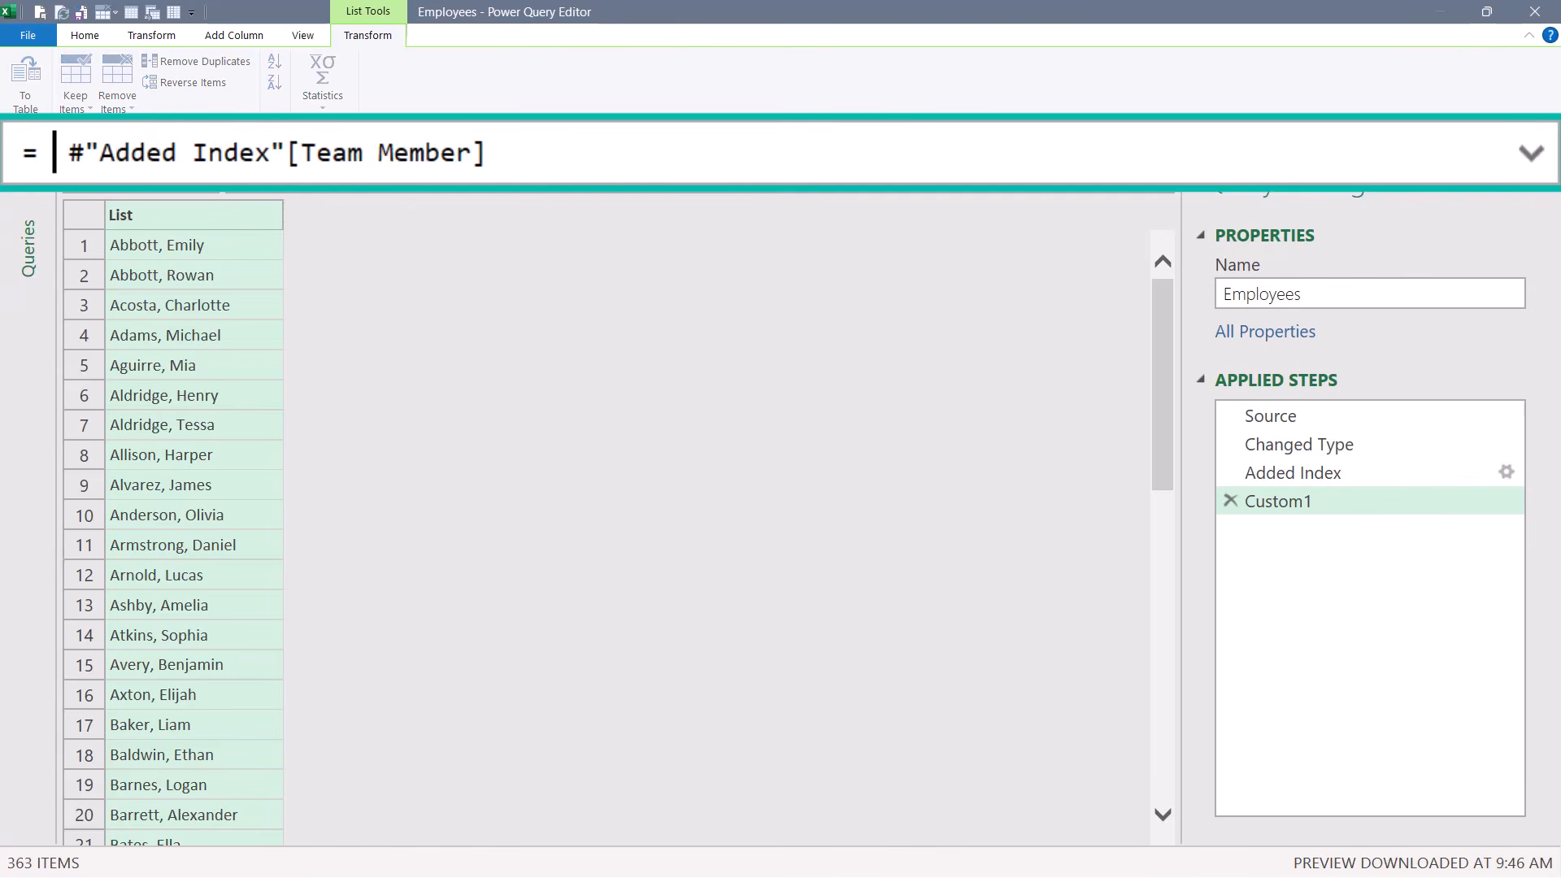
text(litr)
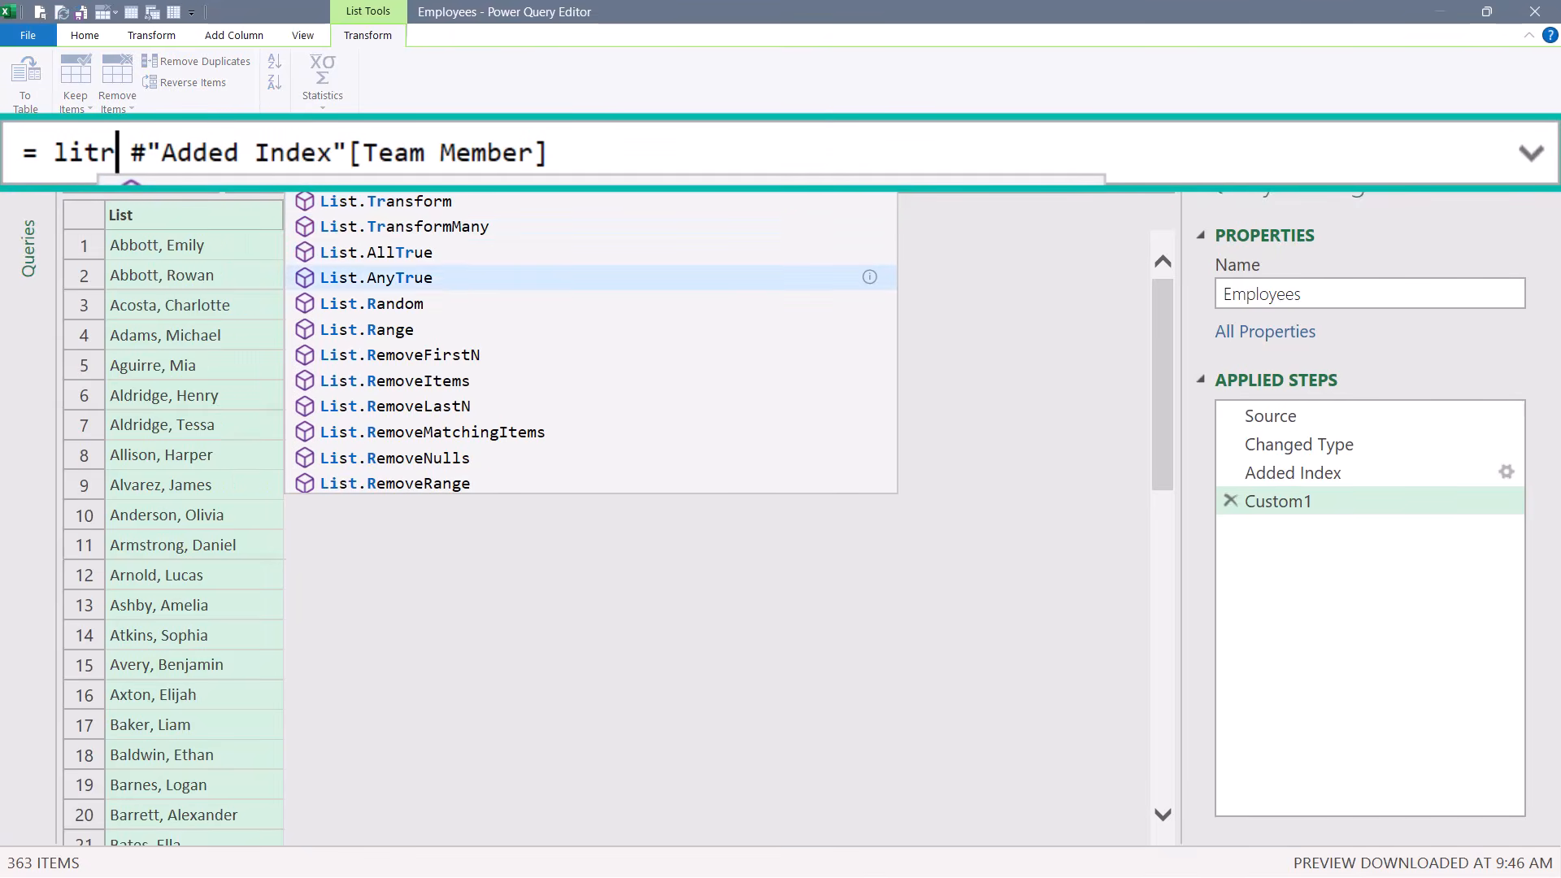
key(Down)
key(Down)
key(Tab)
key(Delete)
text(()
key(End)
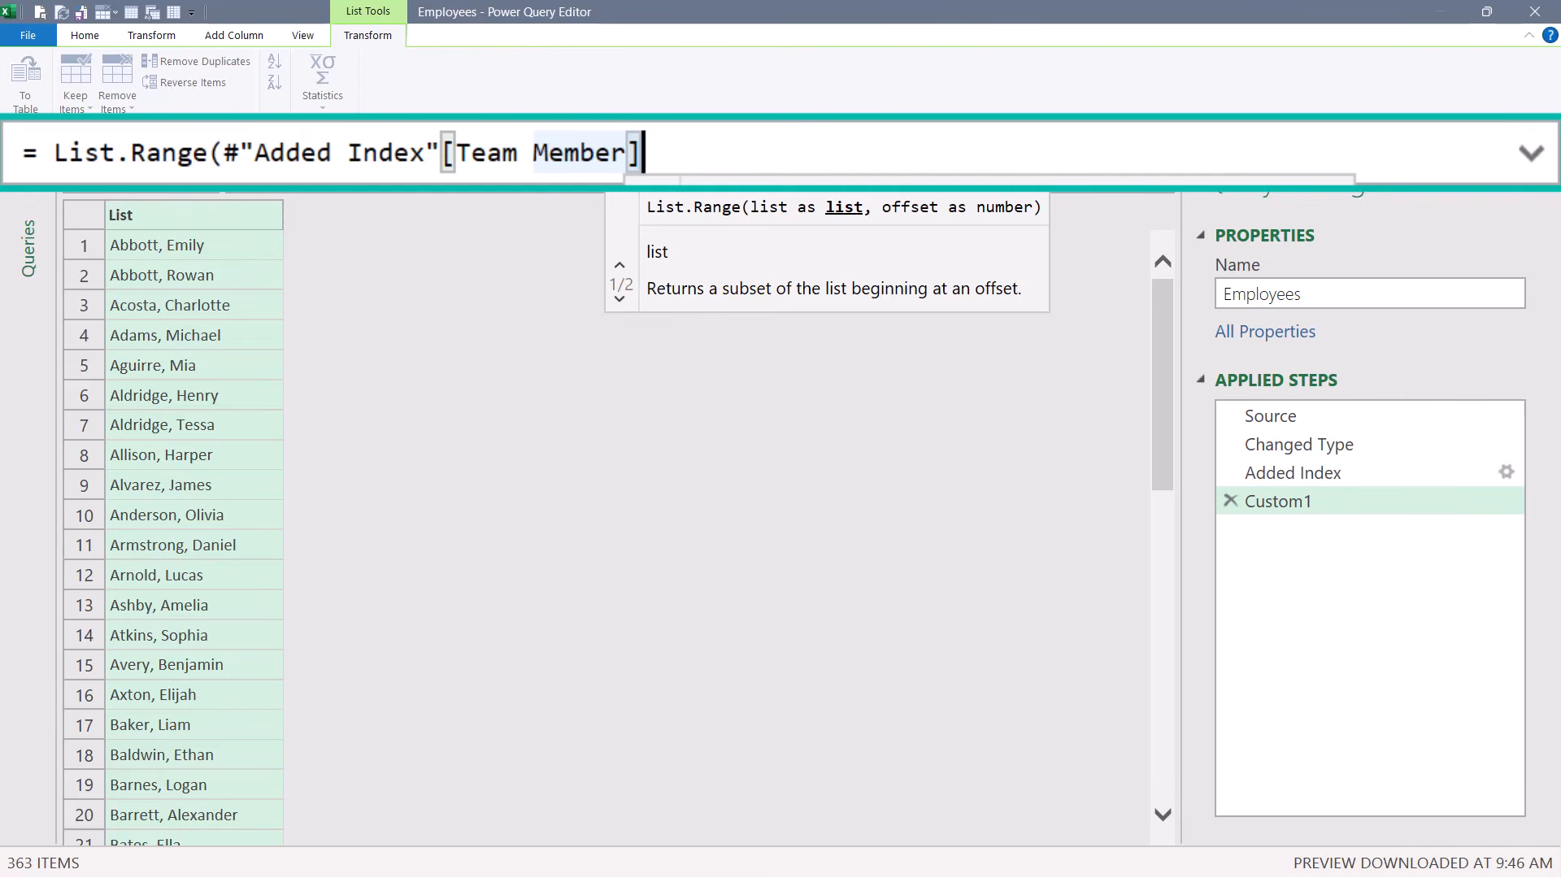
text(,)
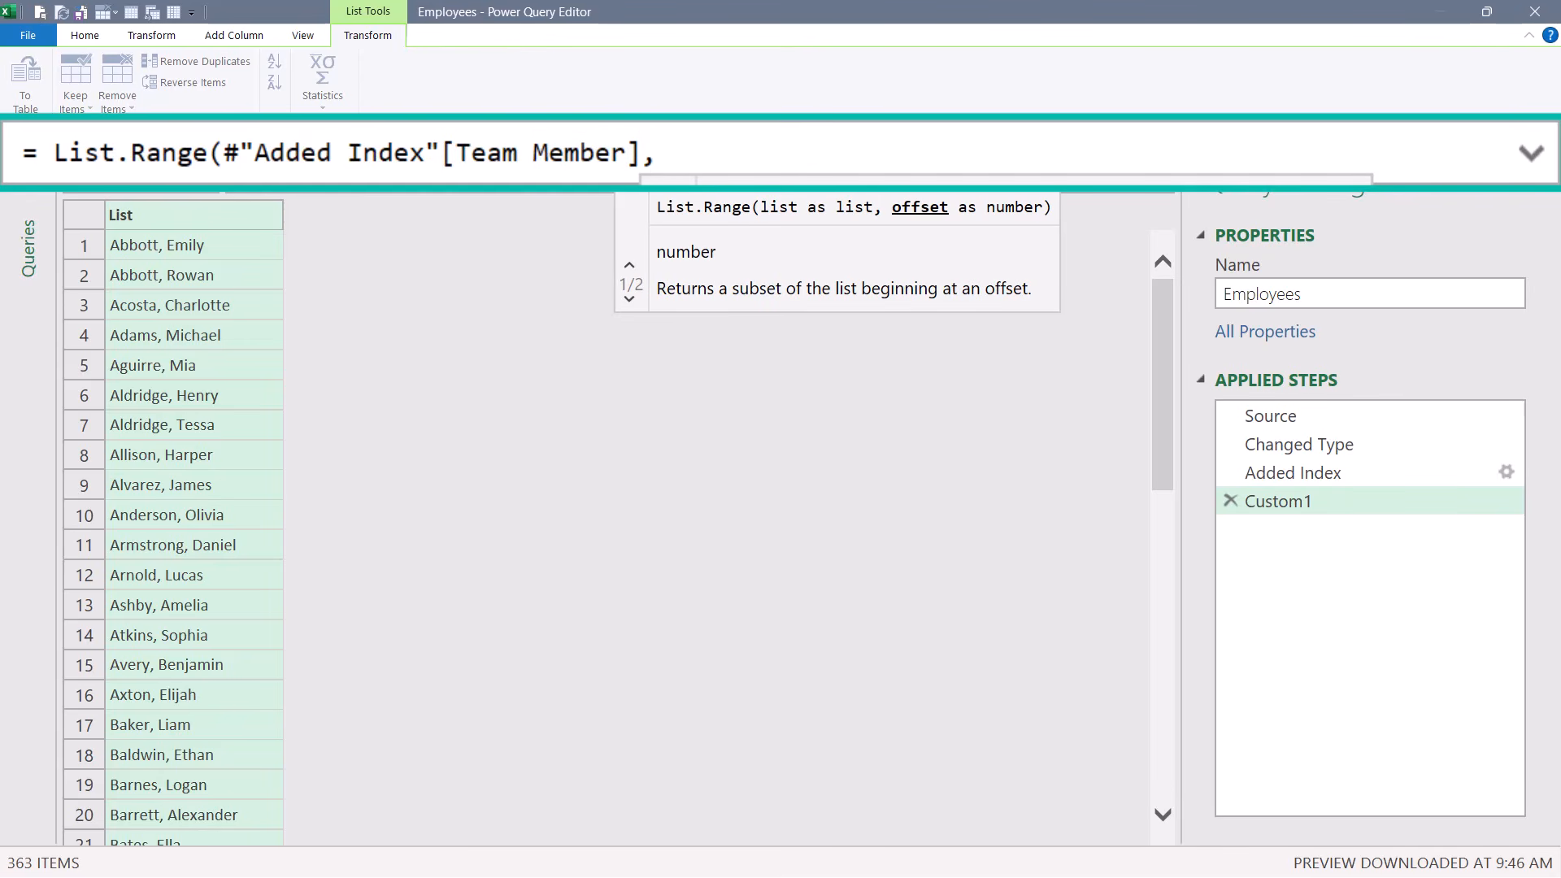
text(0)
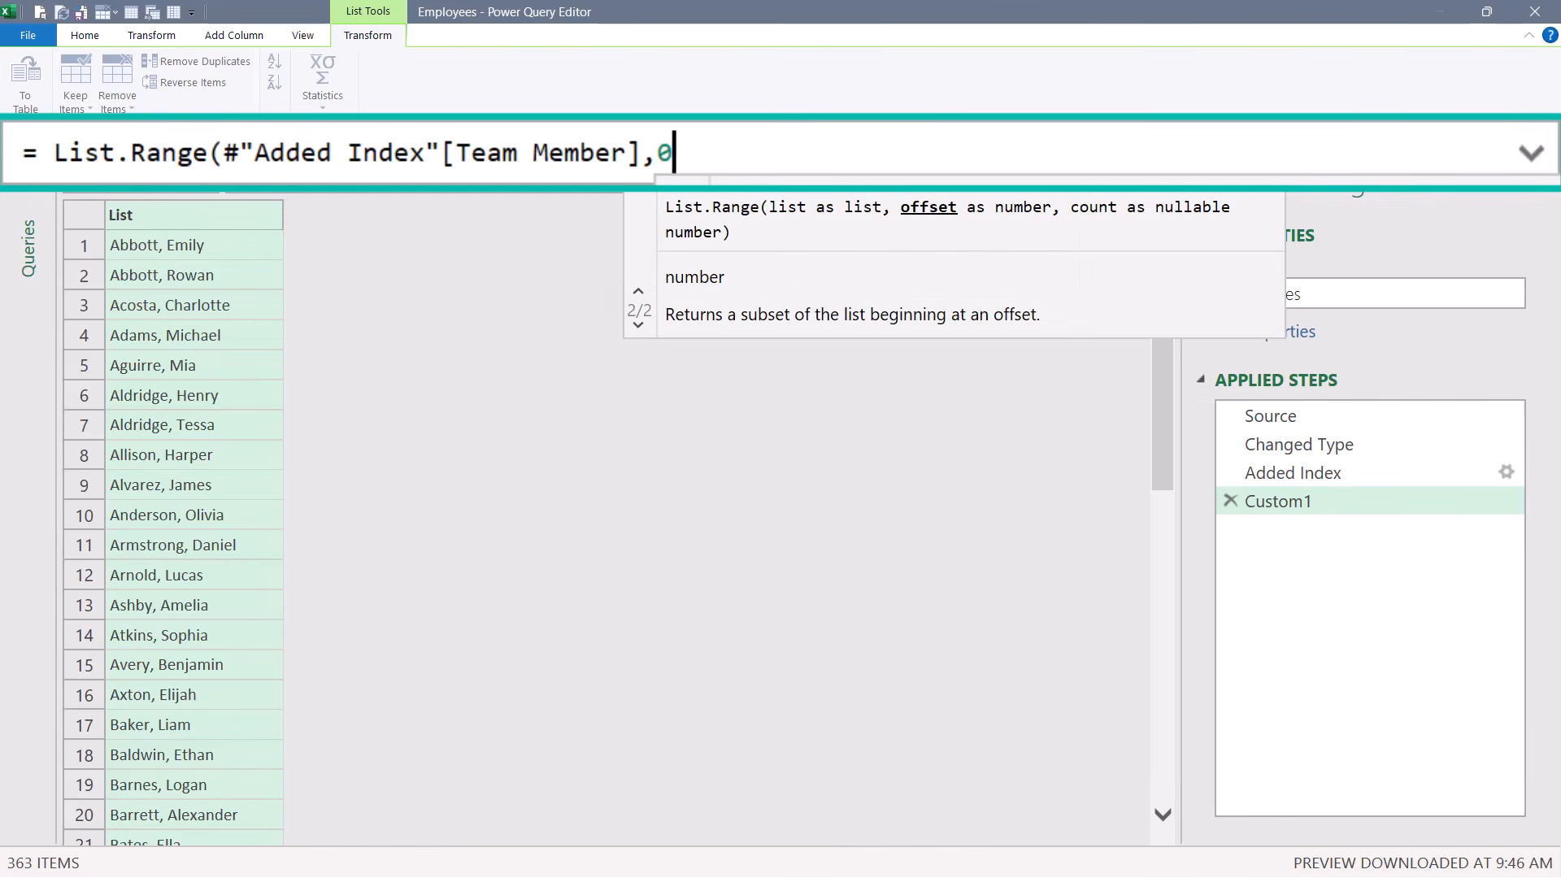
text(,)
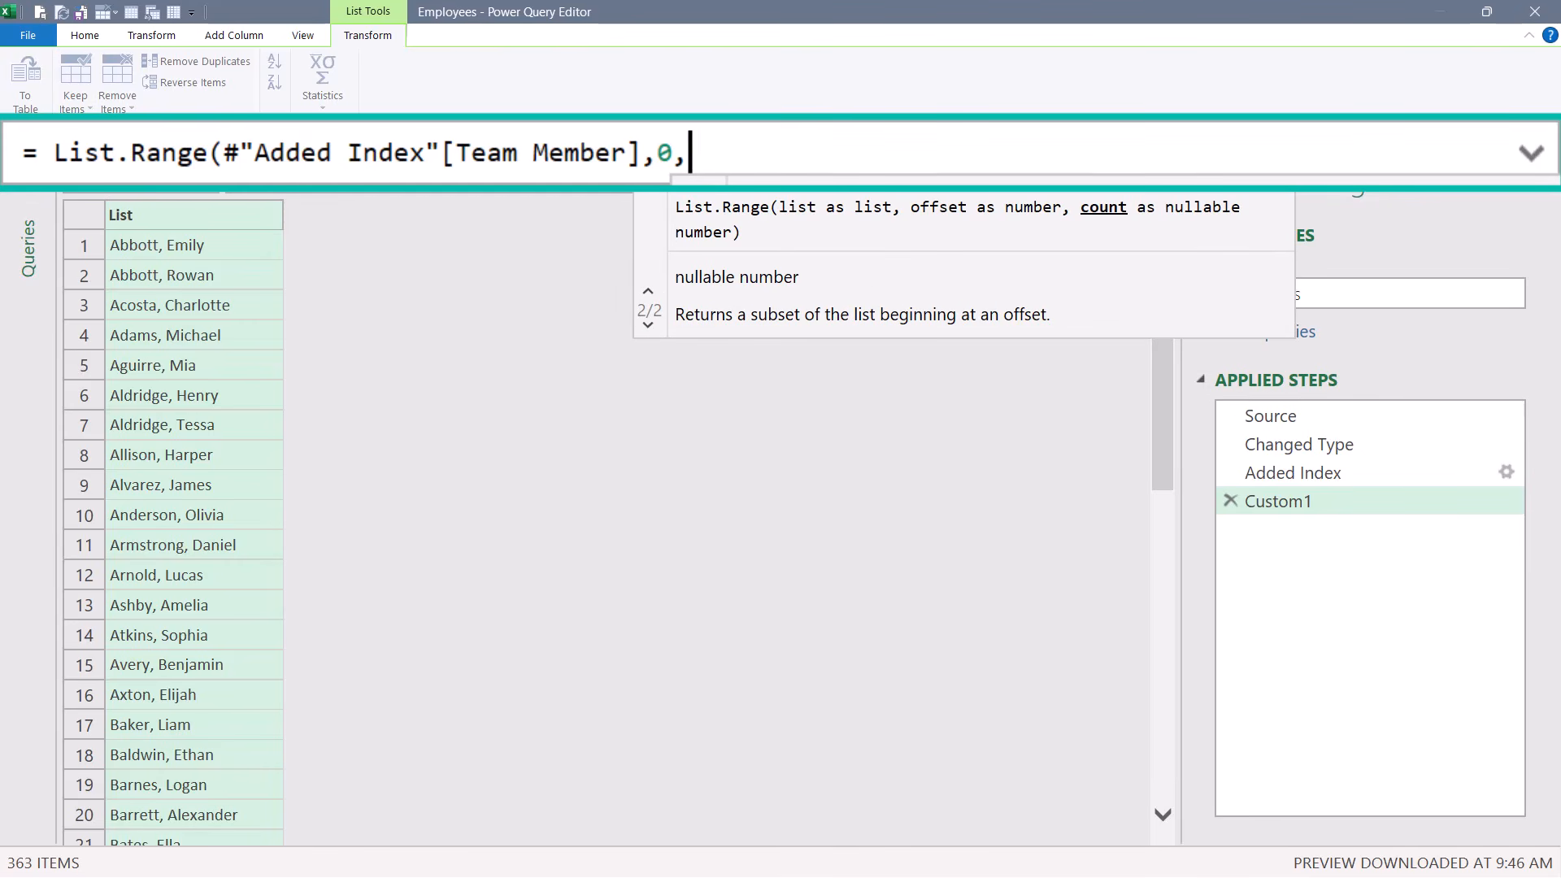
text(1)
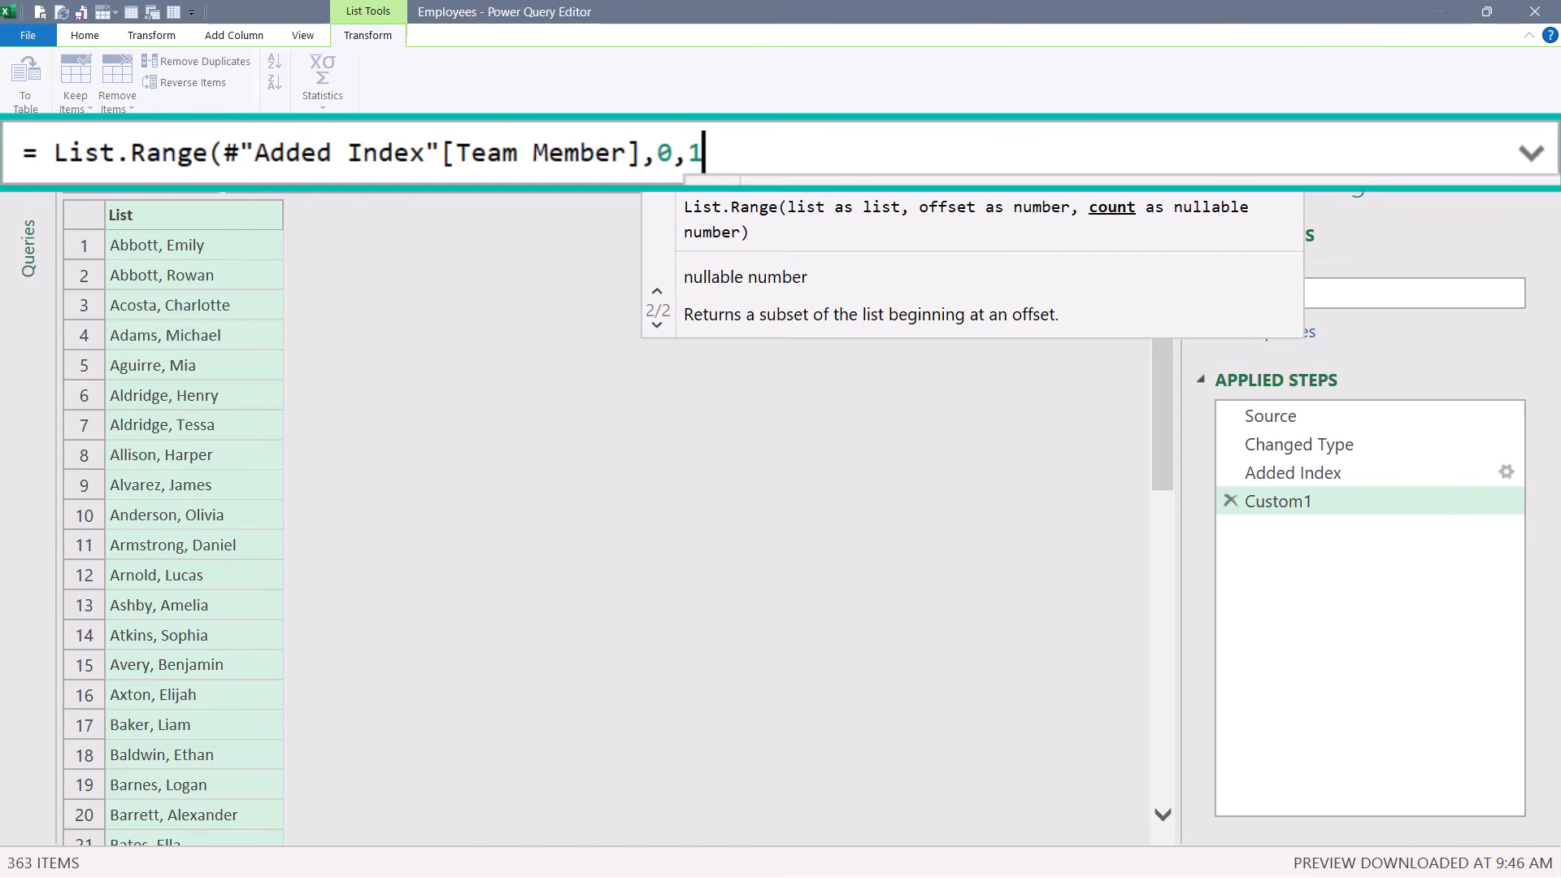
text())
key(Return)
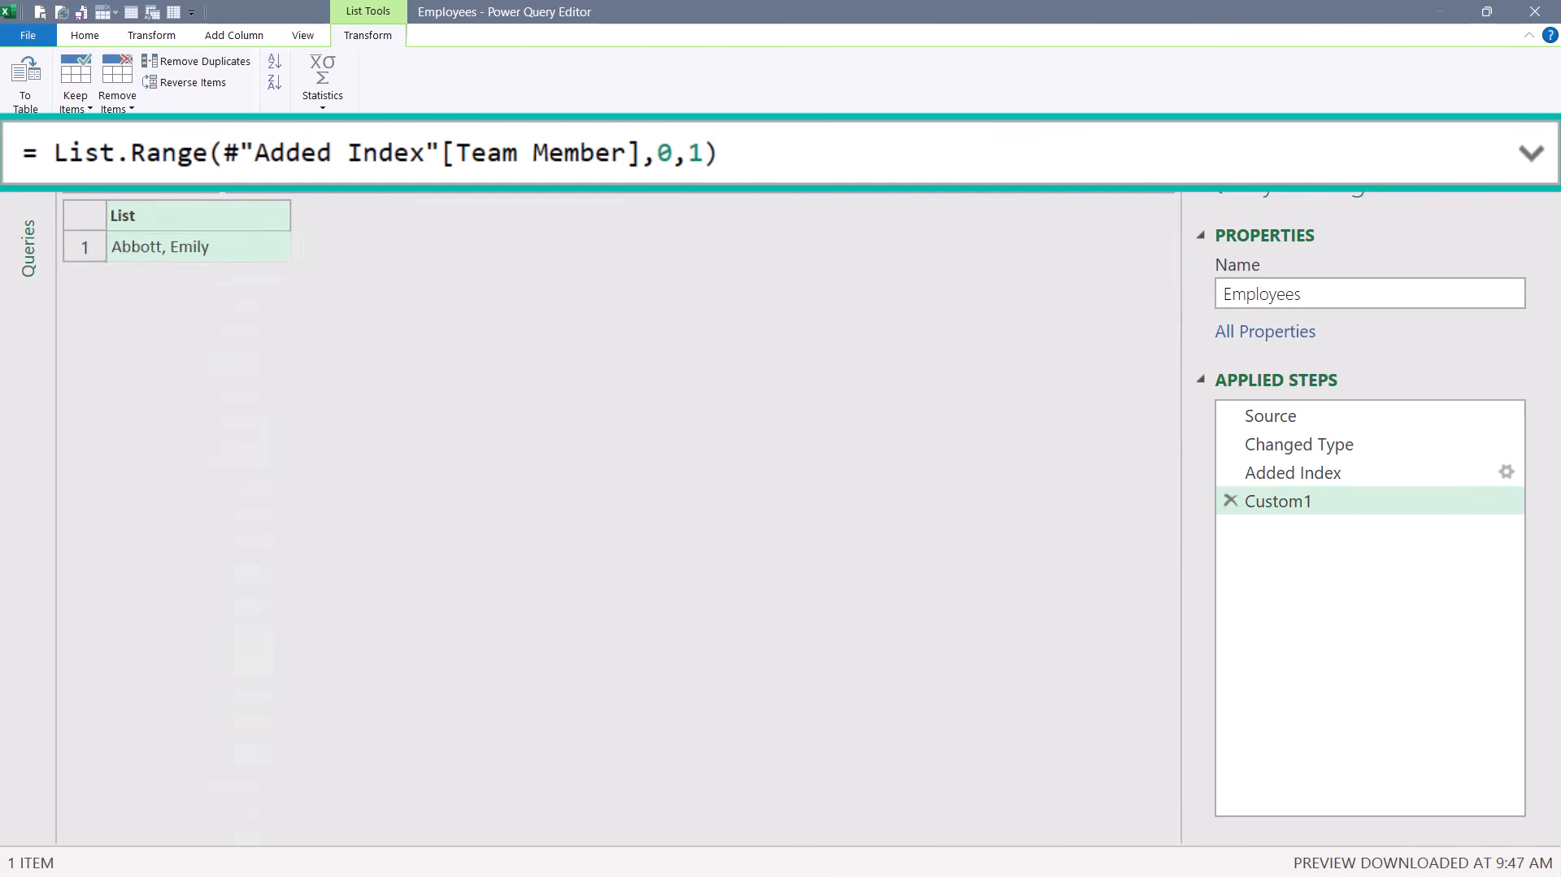
Try a count of 5 in the List.Range formula, and set it back to 1
double_click(695, 154)
text(5)
key(Return)
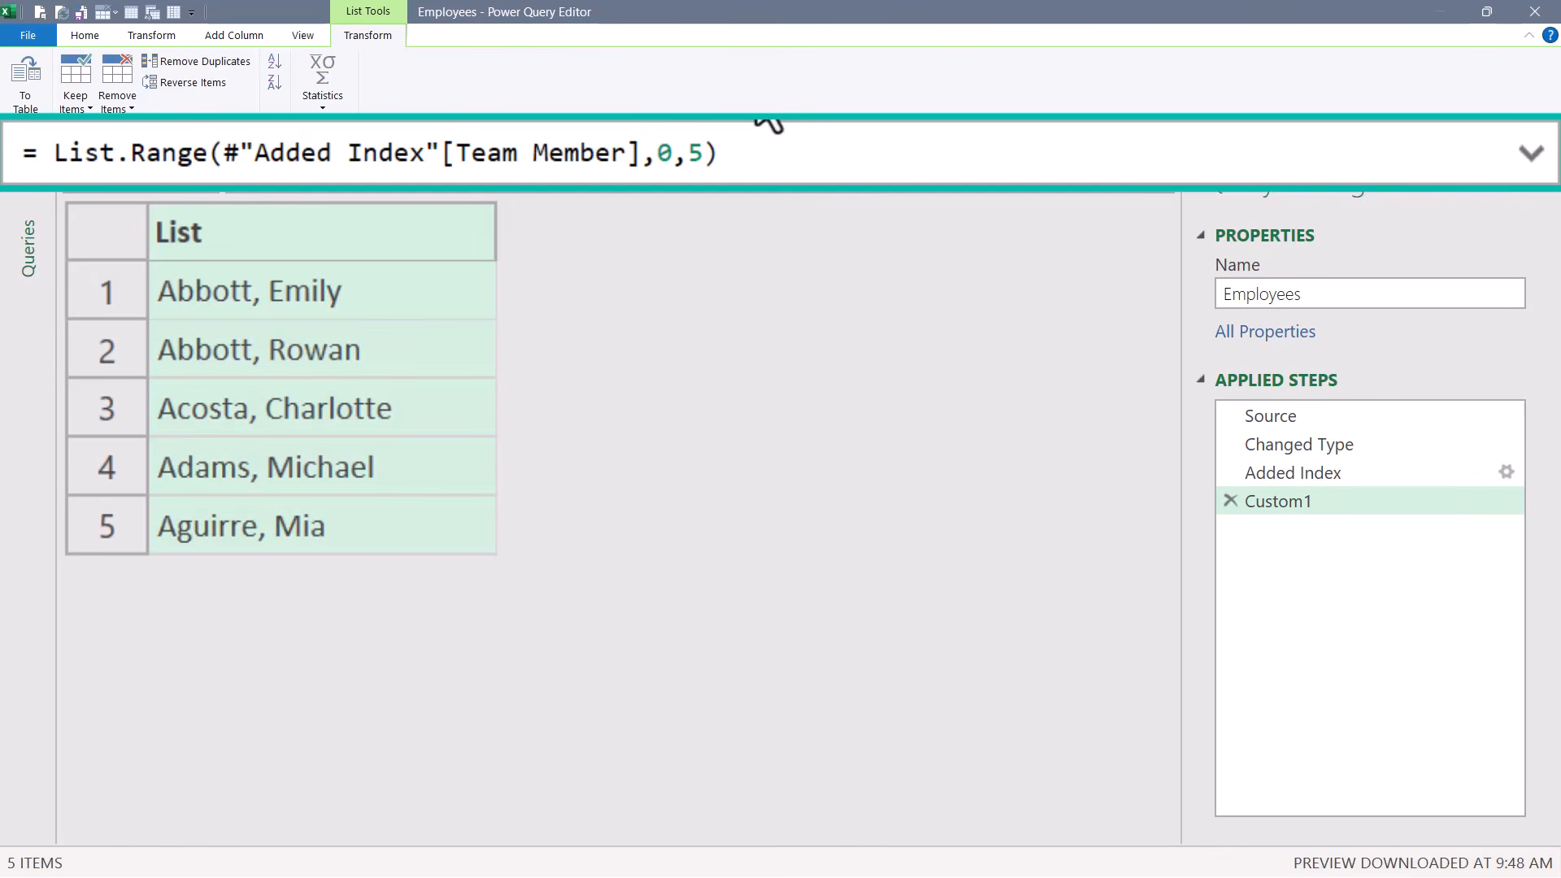
double_click(697, 154)
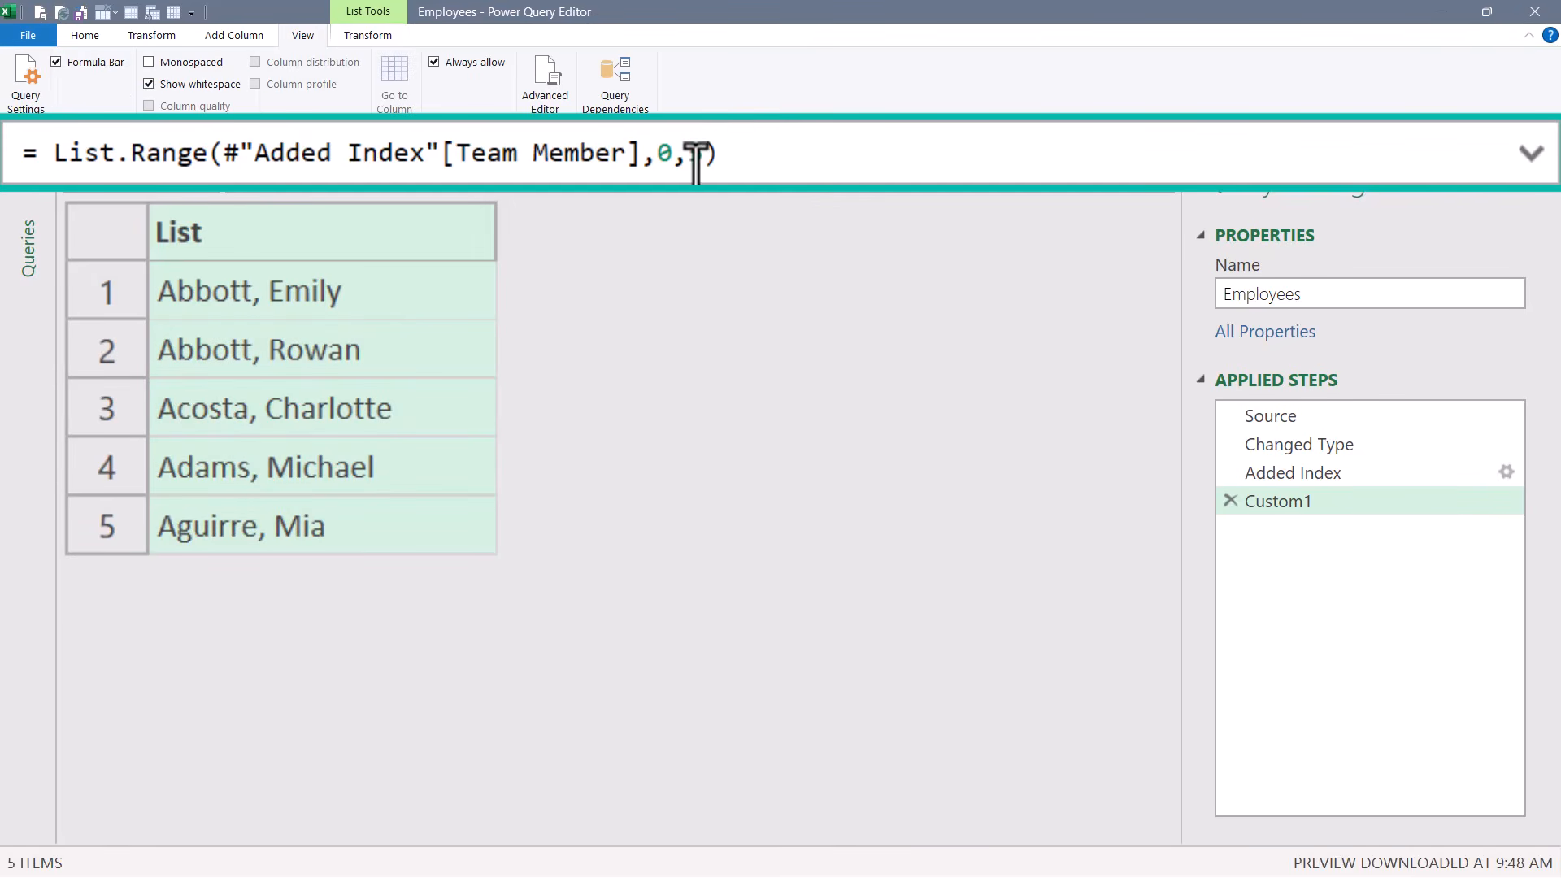
text(1)
key(Return)
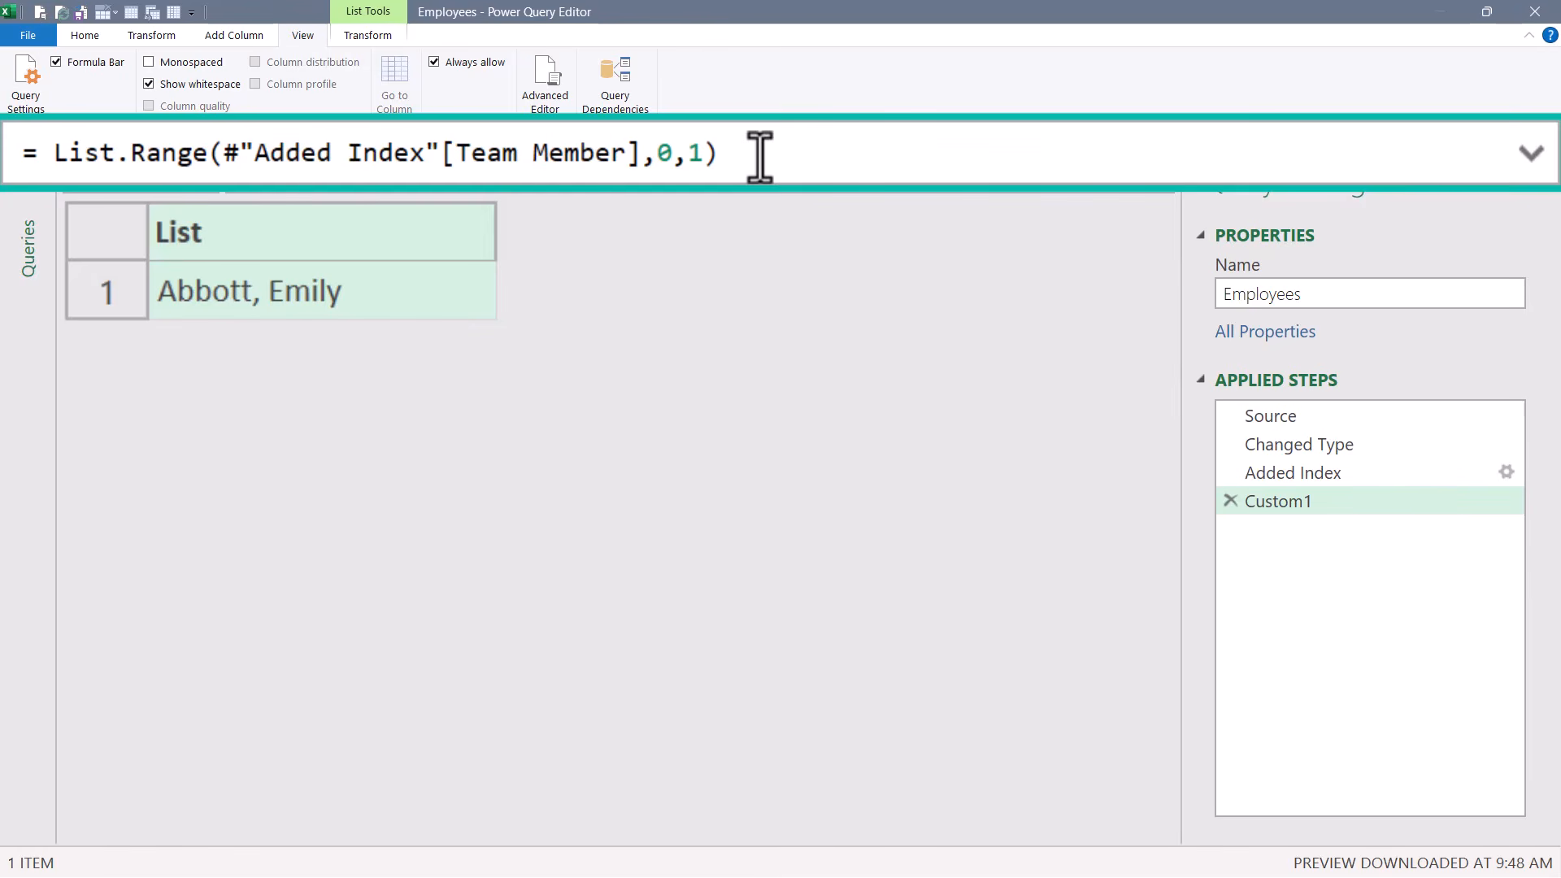
Wrap the List.Range expression in List.Count to count the returned team members
click(52, 153)
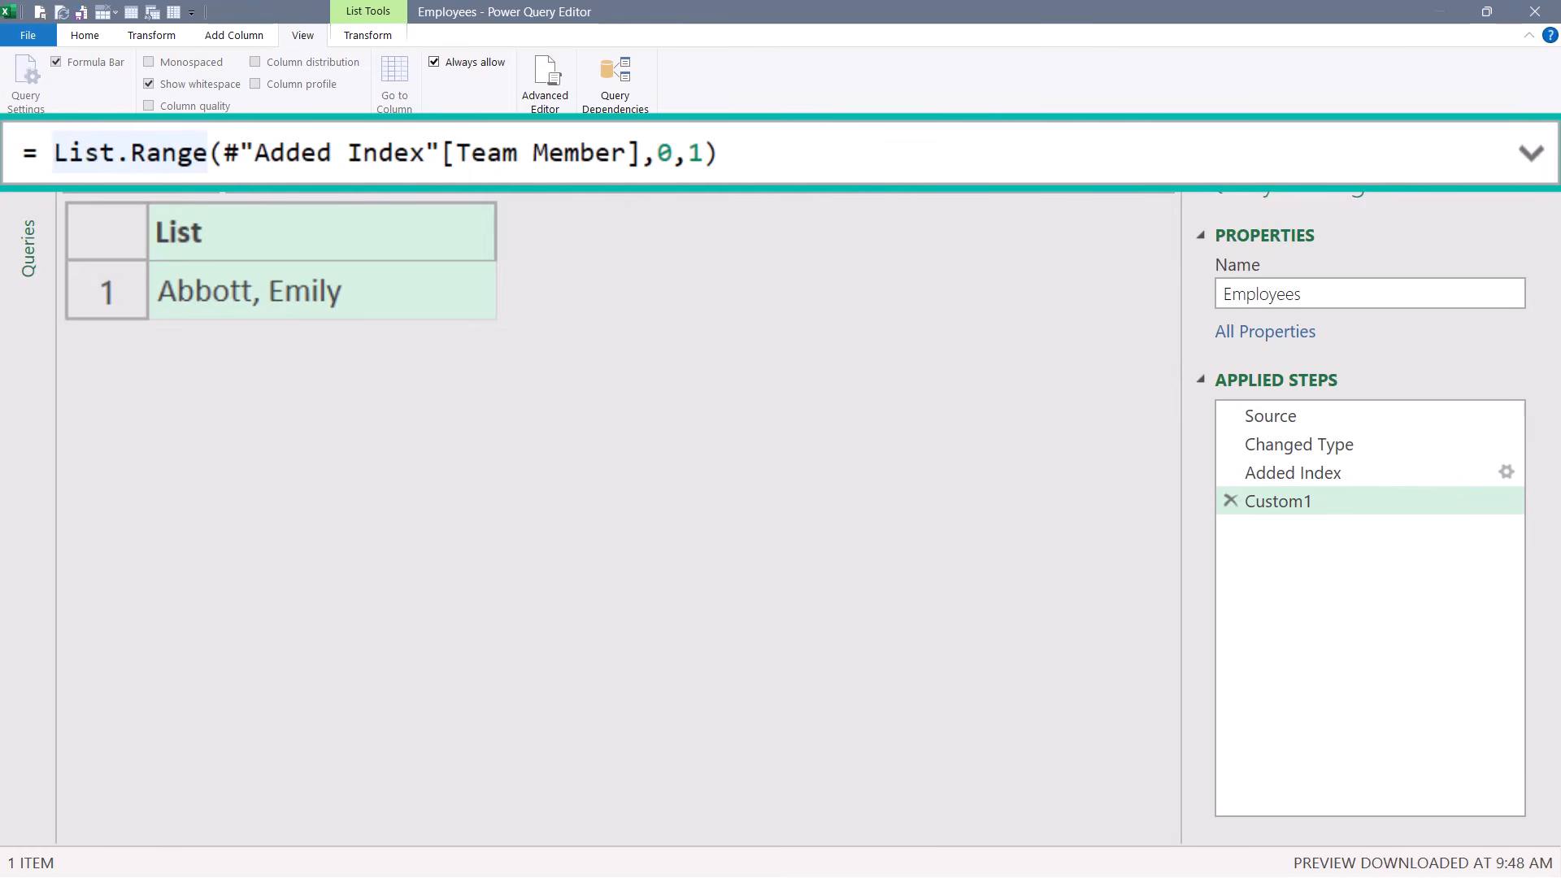
key(Left)
text(li)
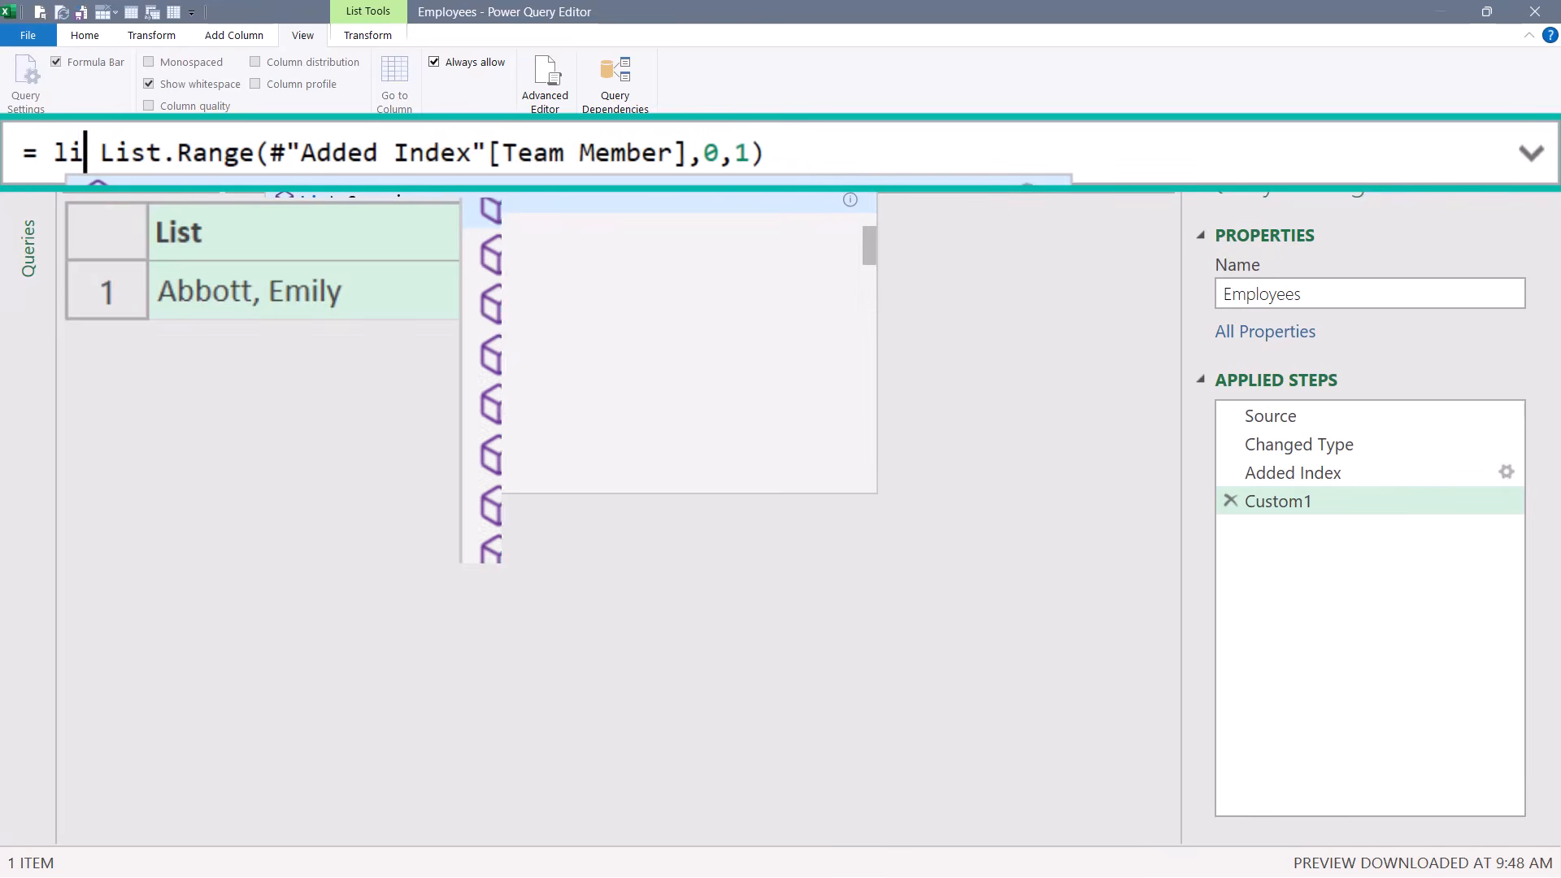
text(stcou)
key(Tab)
key(Delete)
text(()
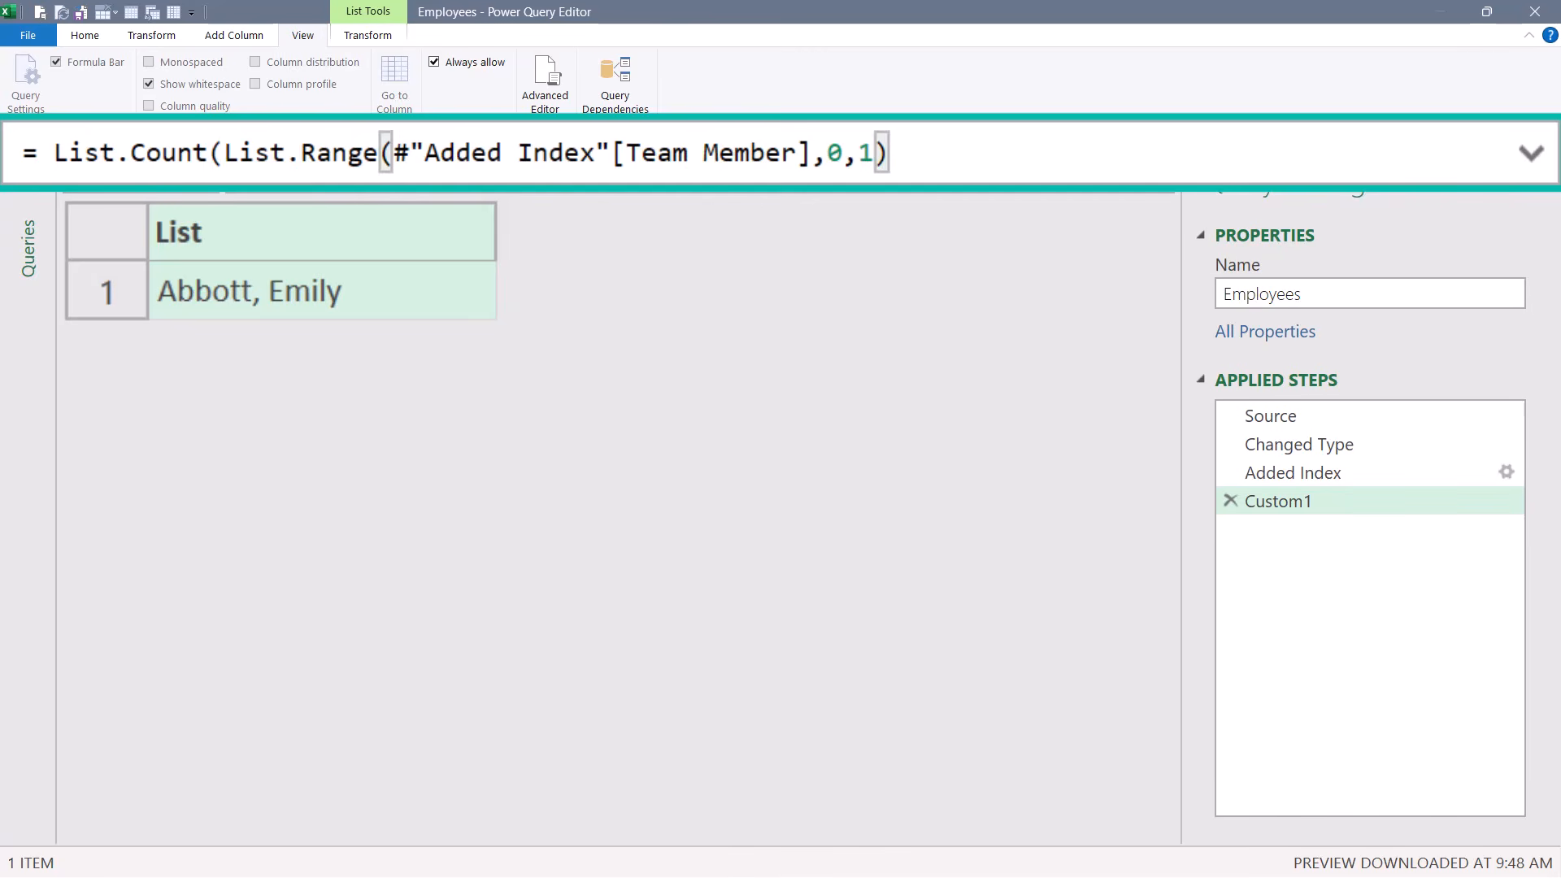
text())
key(Return)
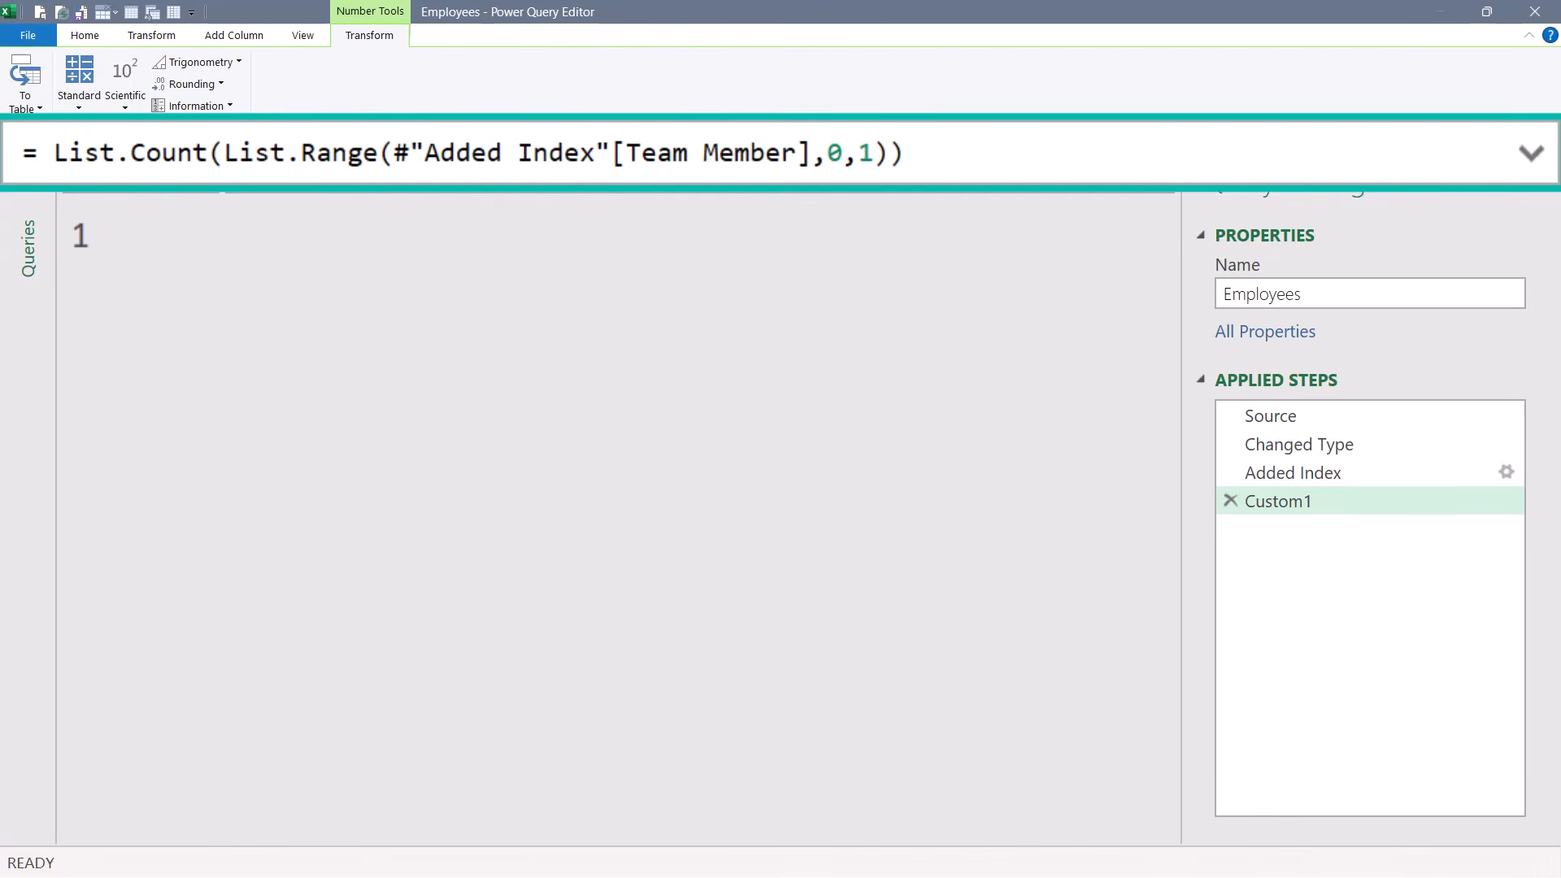
Set the List.Range count to 5 and test whether the List.Count result is > 12
double_click(865, 152)
text(5)
key(Return)
click(977, 156)
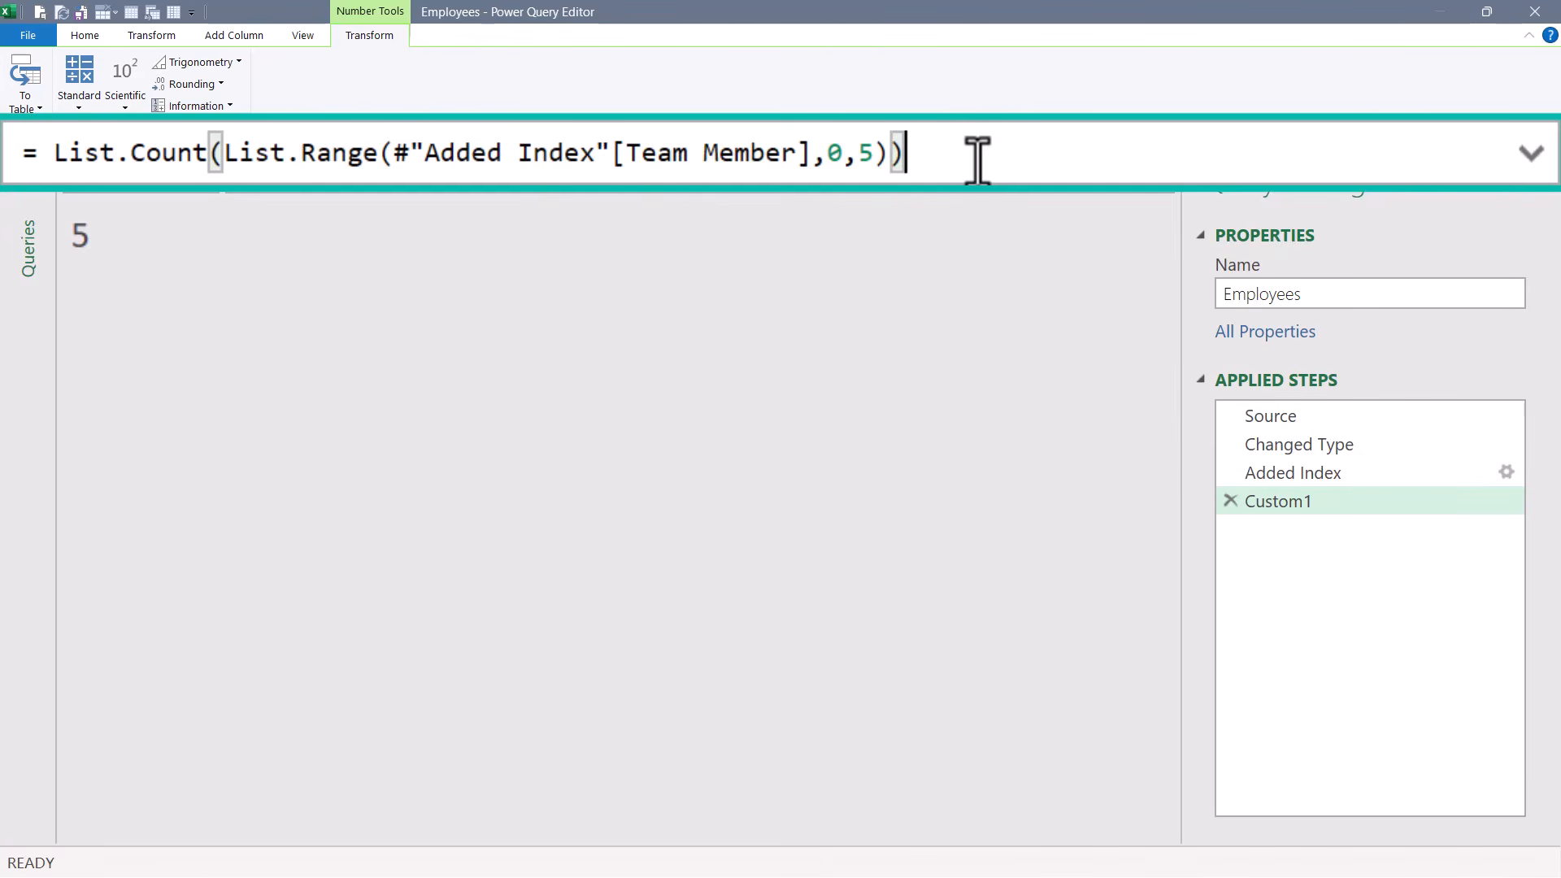
text(>)
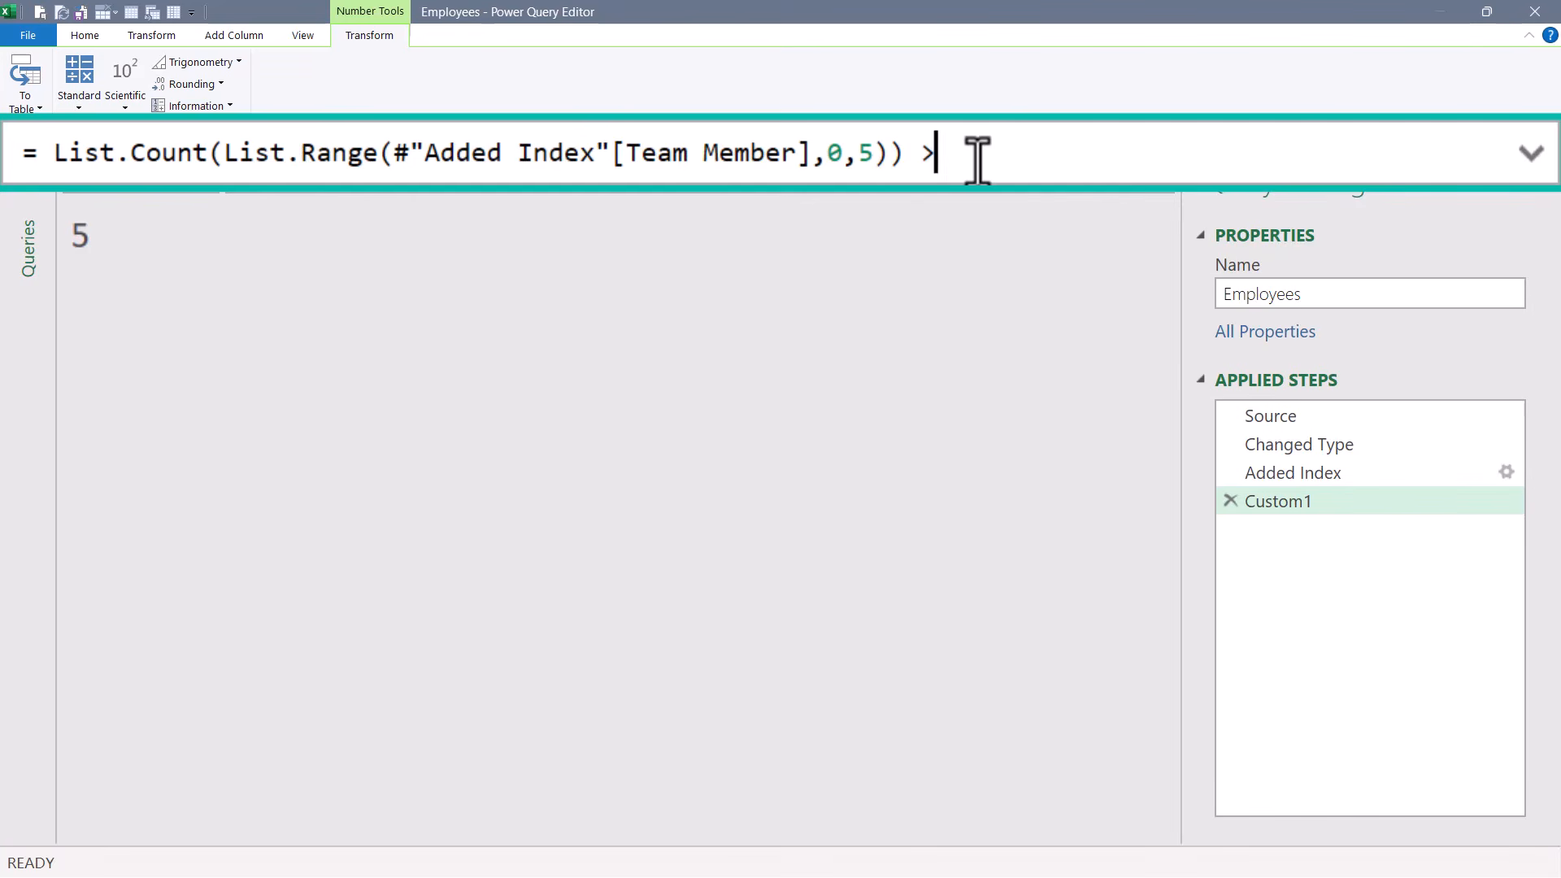
text( 12)
key(Return)
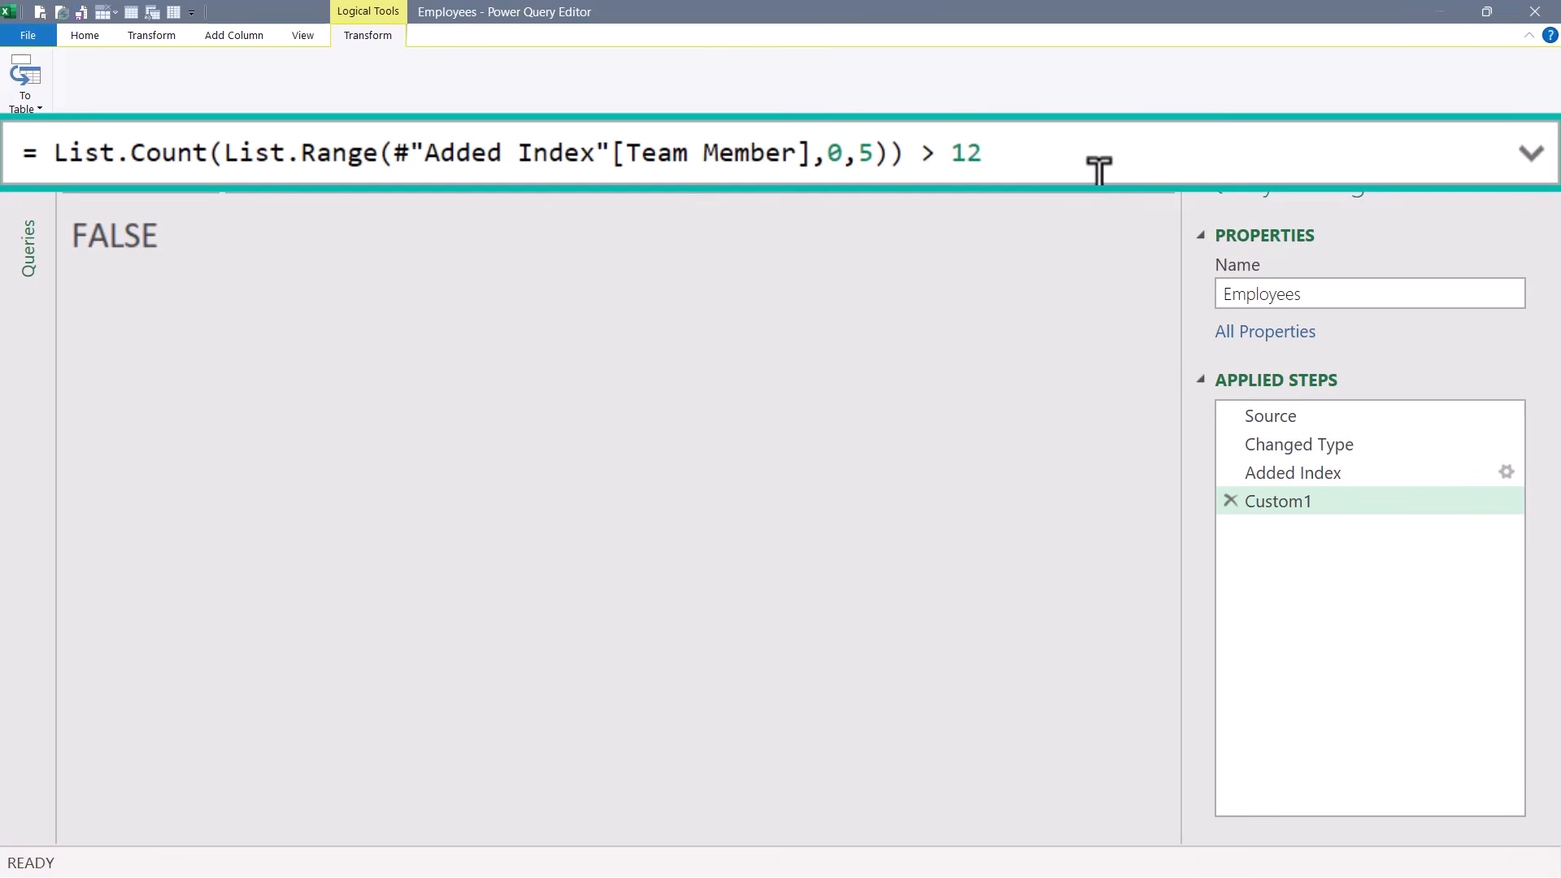
Set the List.Range count to 13 in the > 12 comparison formula
click(870, 155)
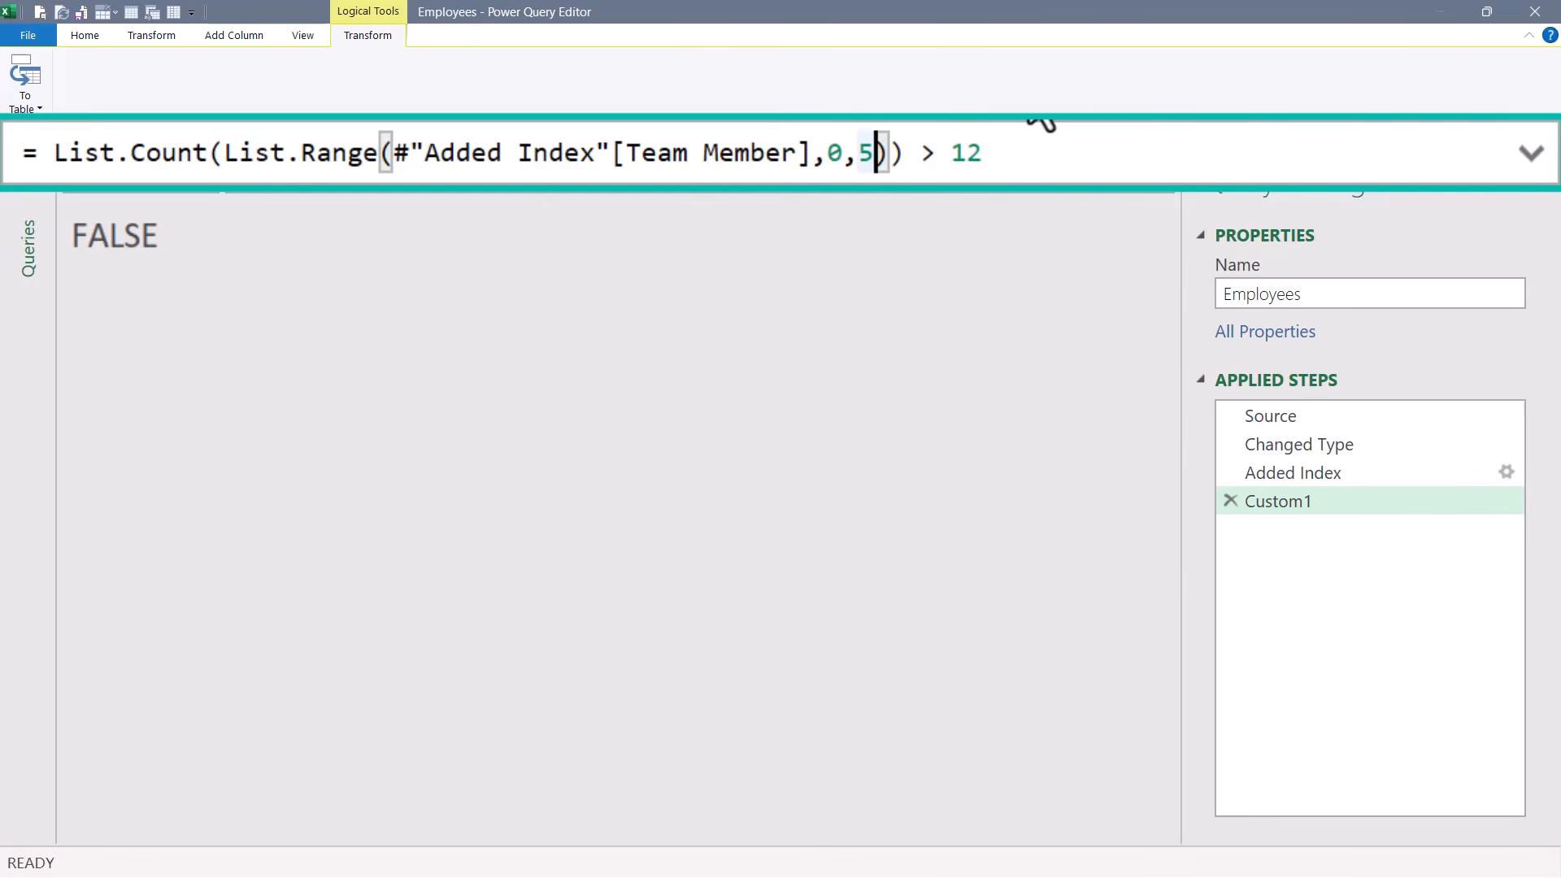
key(BackSpace)
text(13)
key(Return)
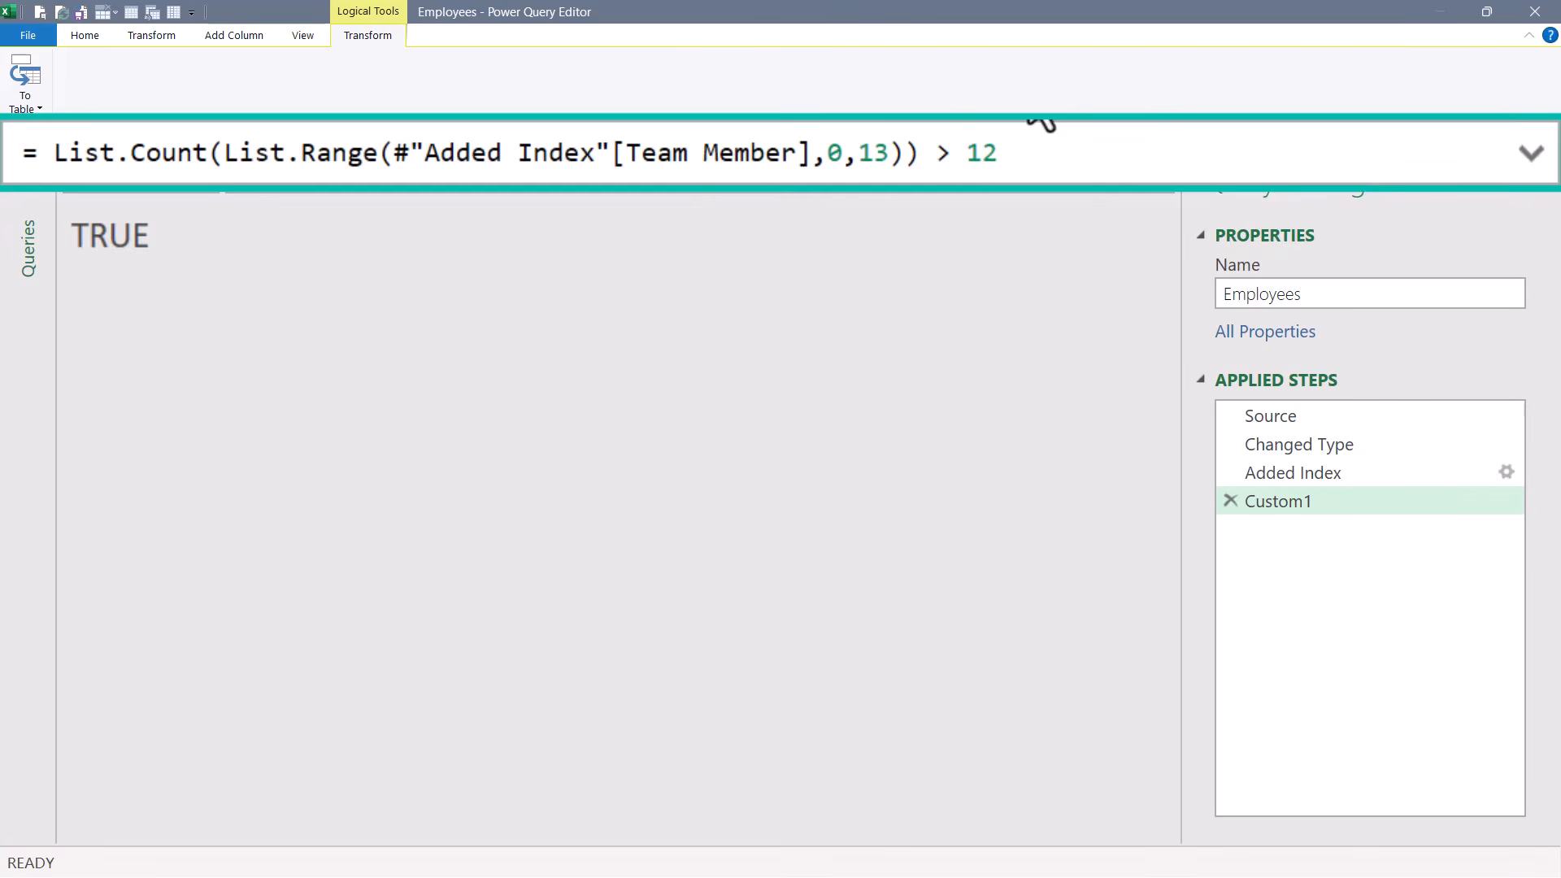
Wrap the List.Count > 12 comparison formula in Number.From to convert the logical result into a number
click(56, 152)
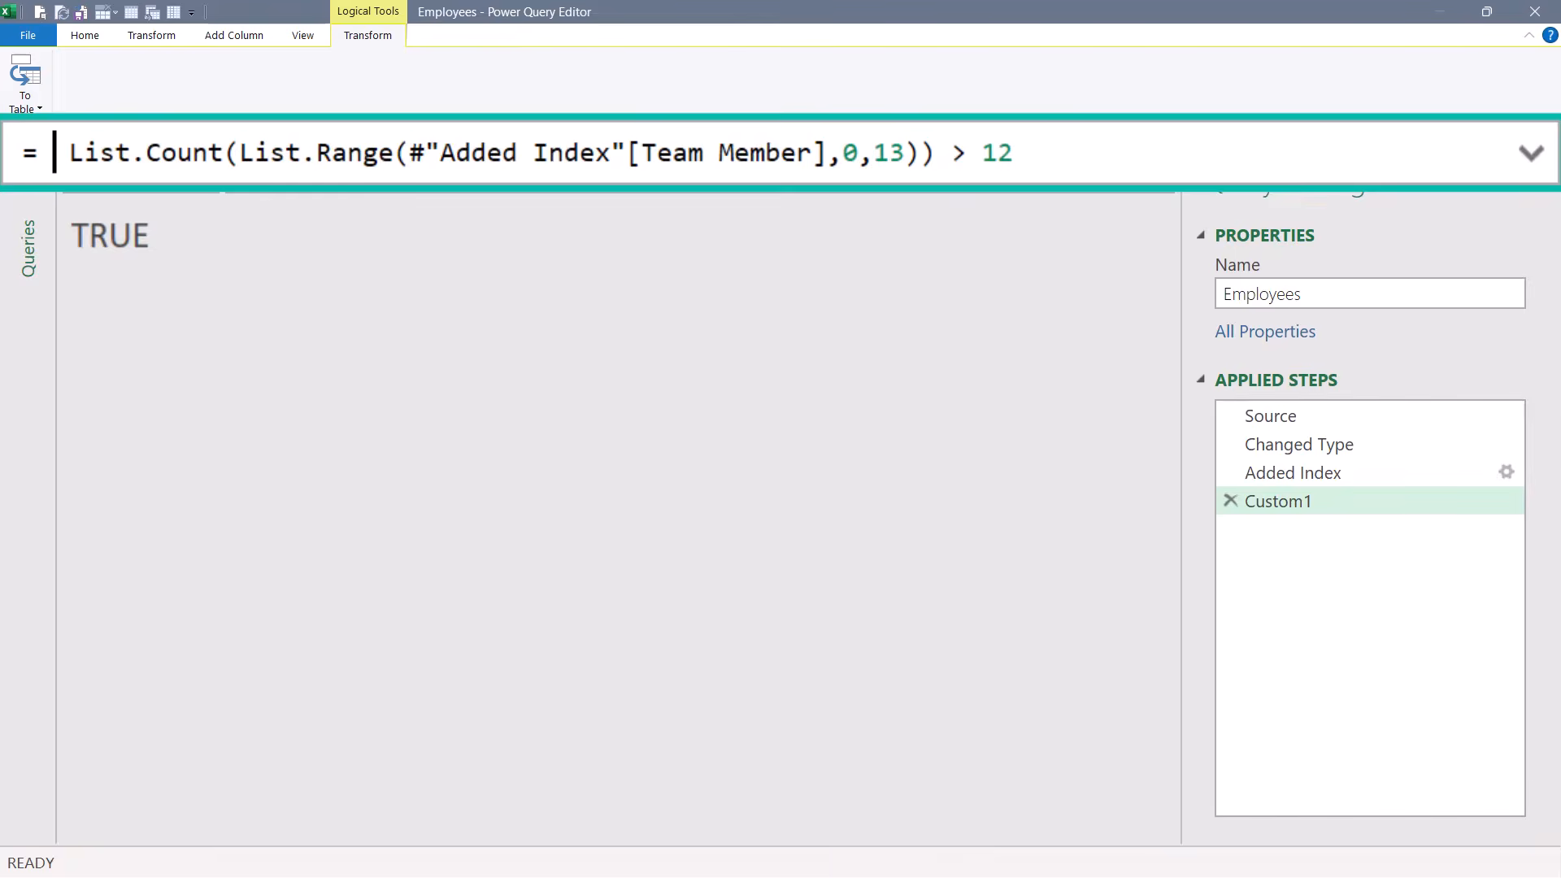
text(Number.From)
key(Tab)
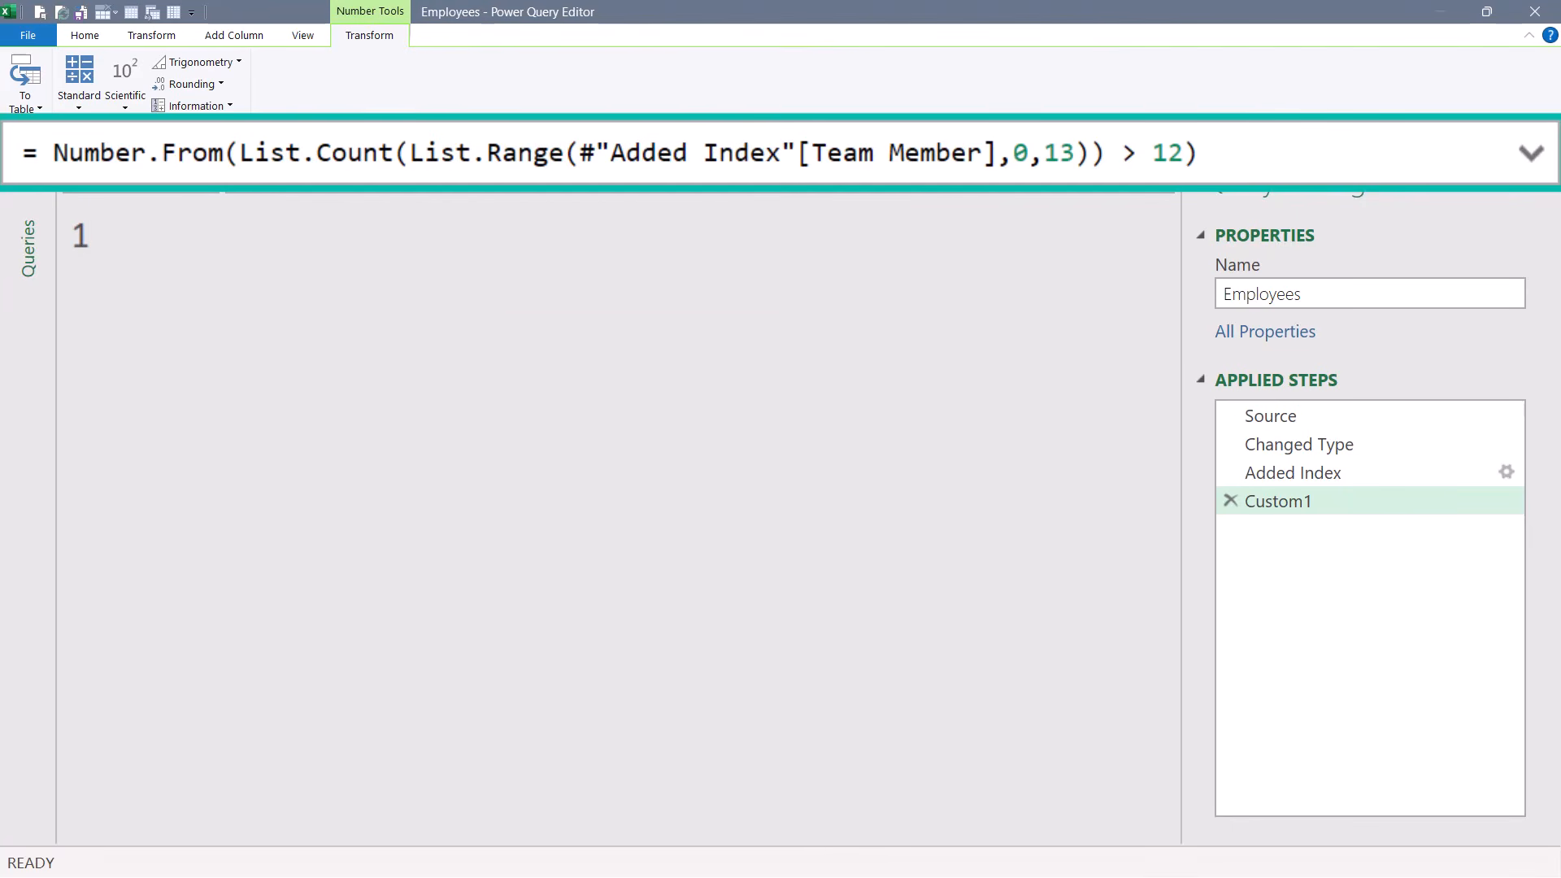
Set the List.Range count to 5 in the Number.From test formula
double_click(1049, 152)
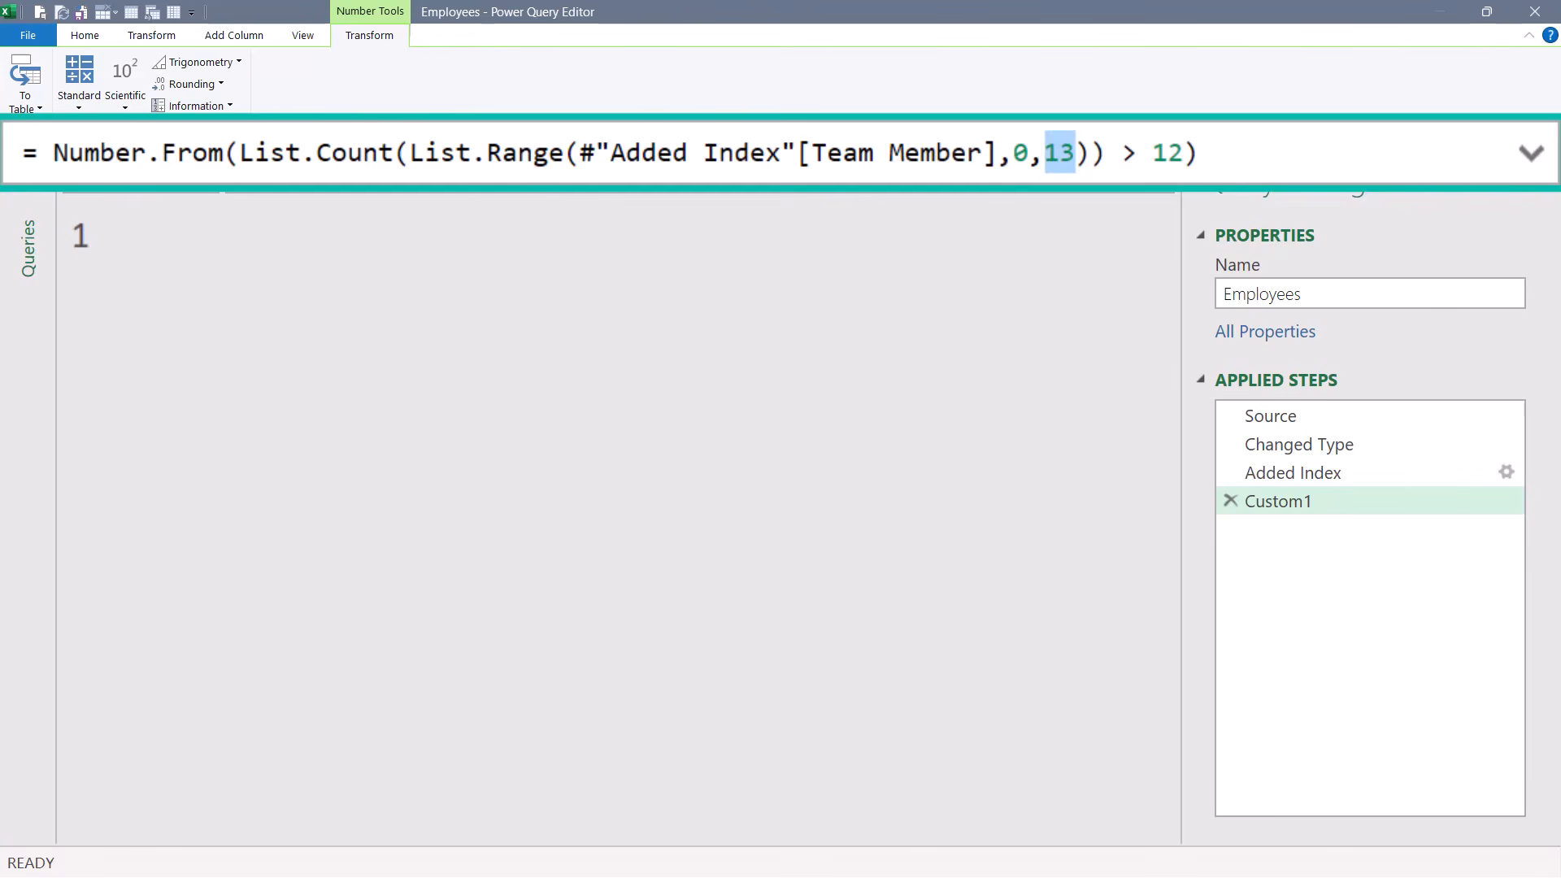
text(5)
key(Return)
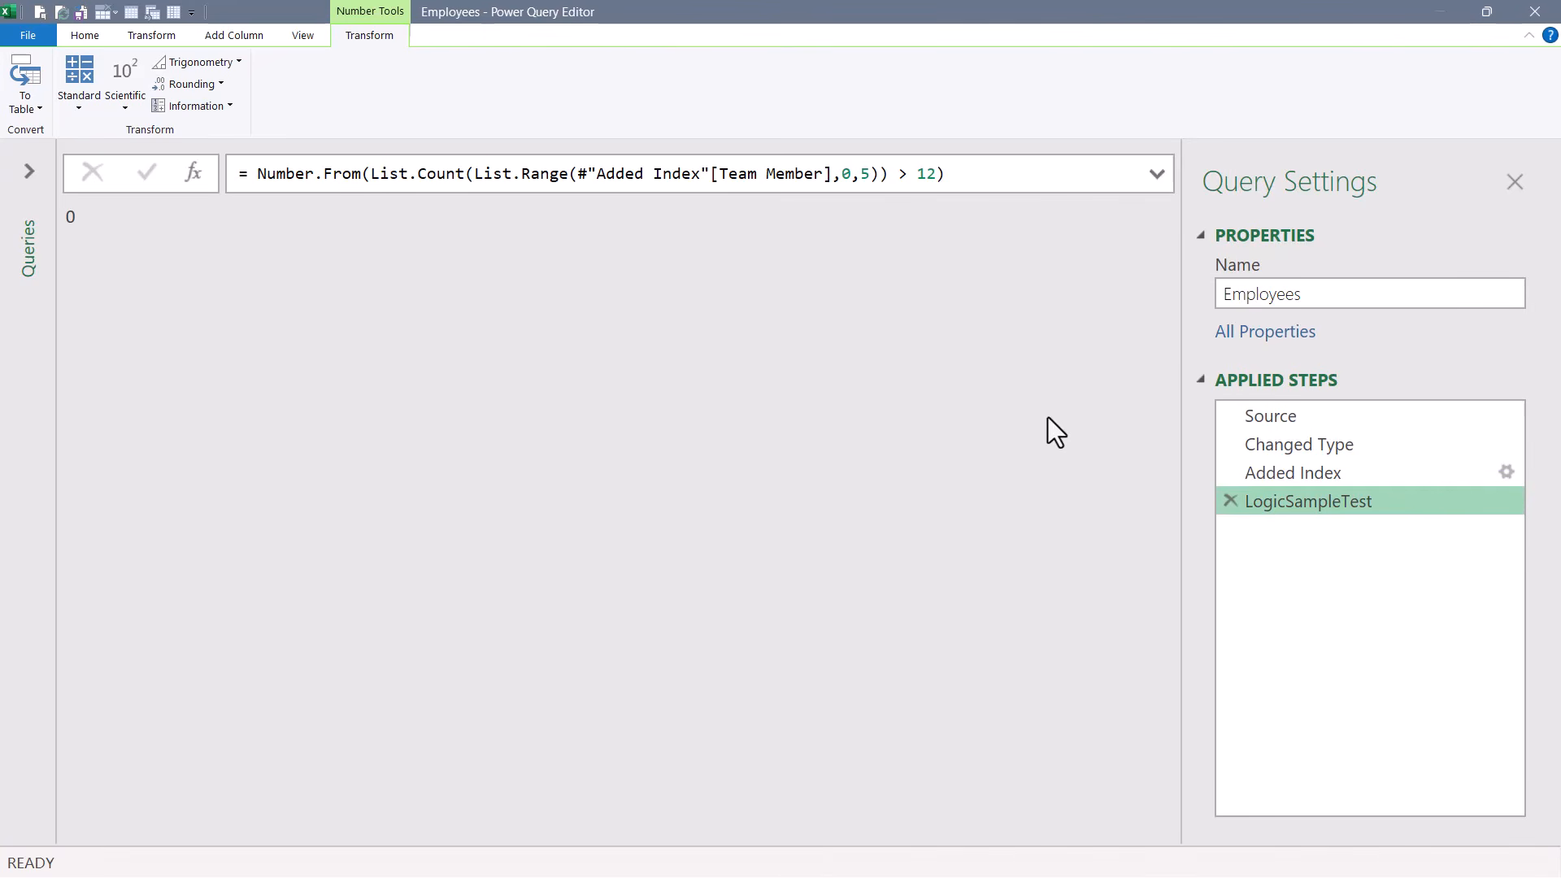
click(974, 169)
key(ctrl+a)
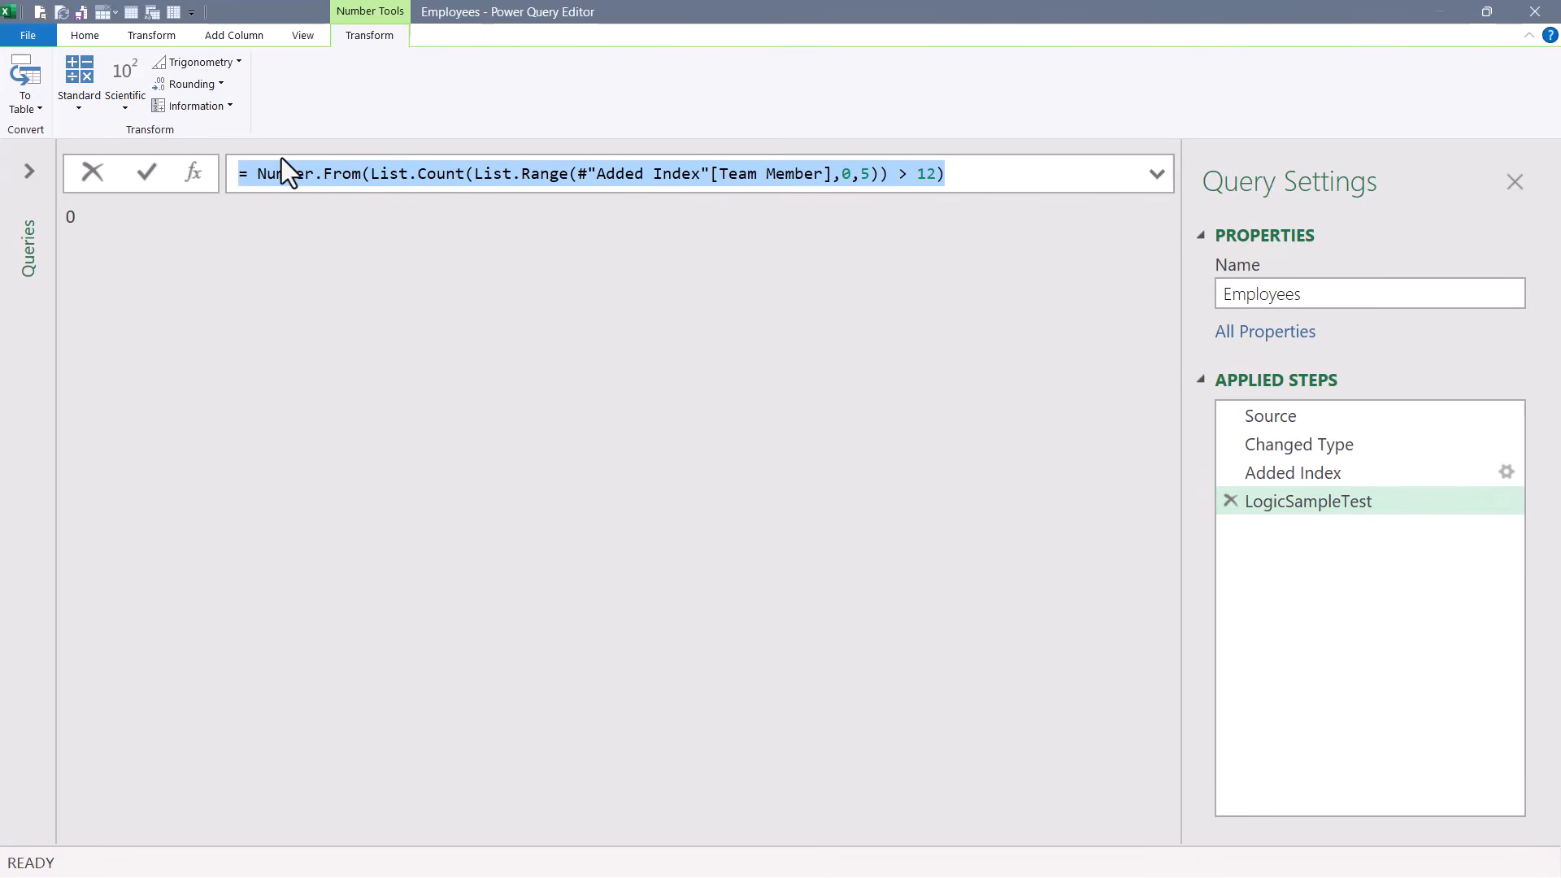
click(996, 233)
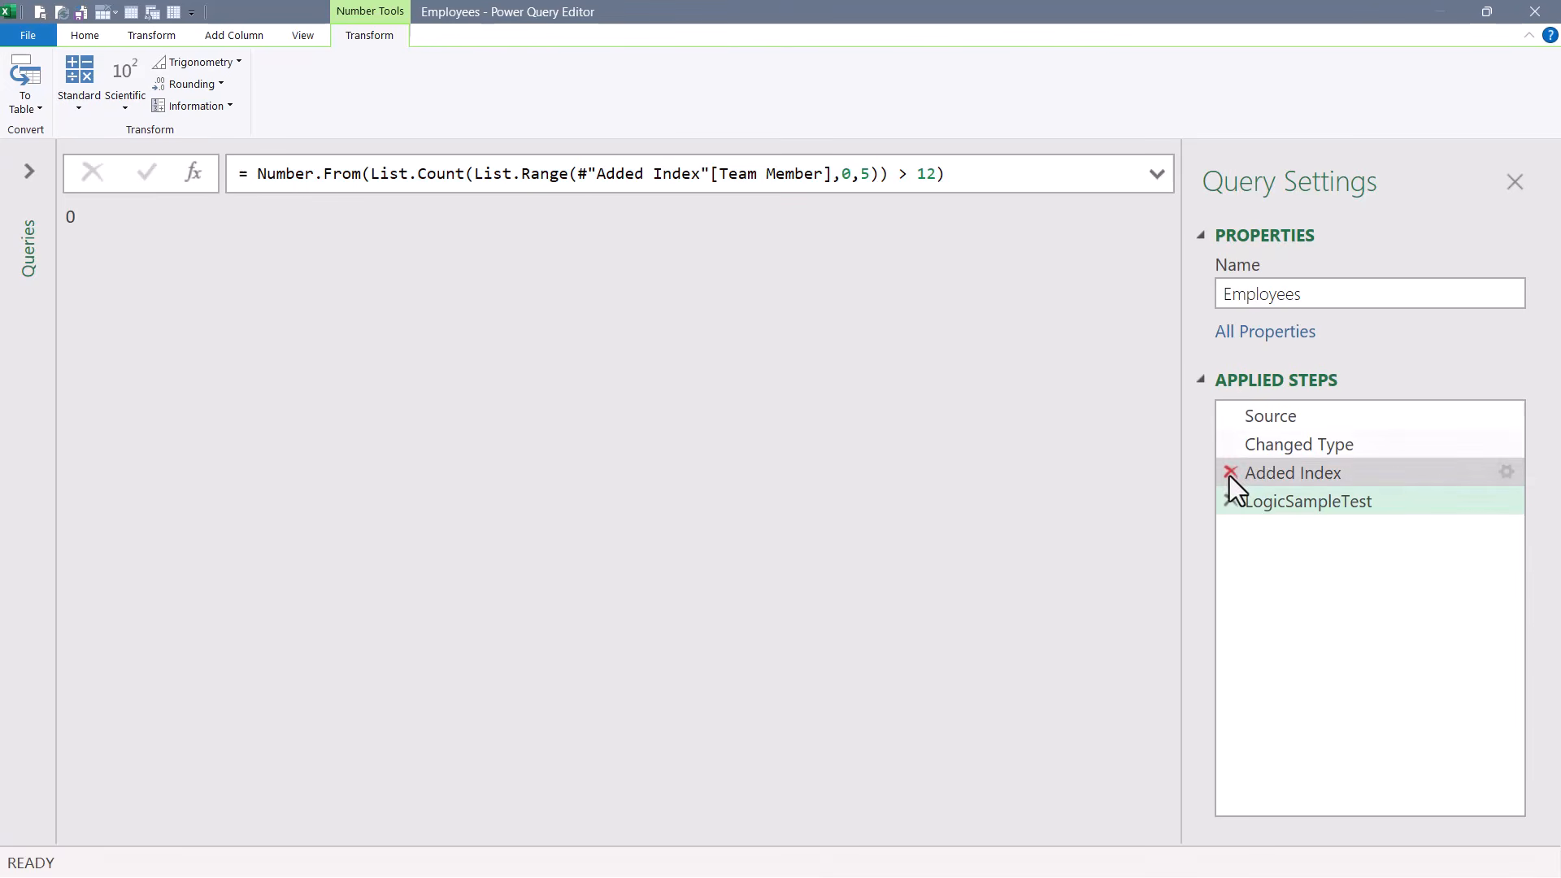
Add a custom step after LogicSampleTest that references #"Added Index" to return to the data table
click(189, 167)
double_click(650, 166)
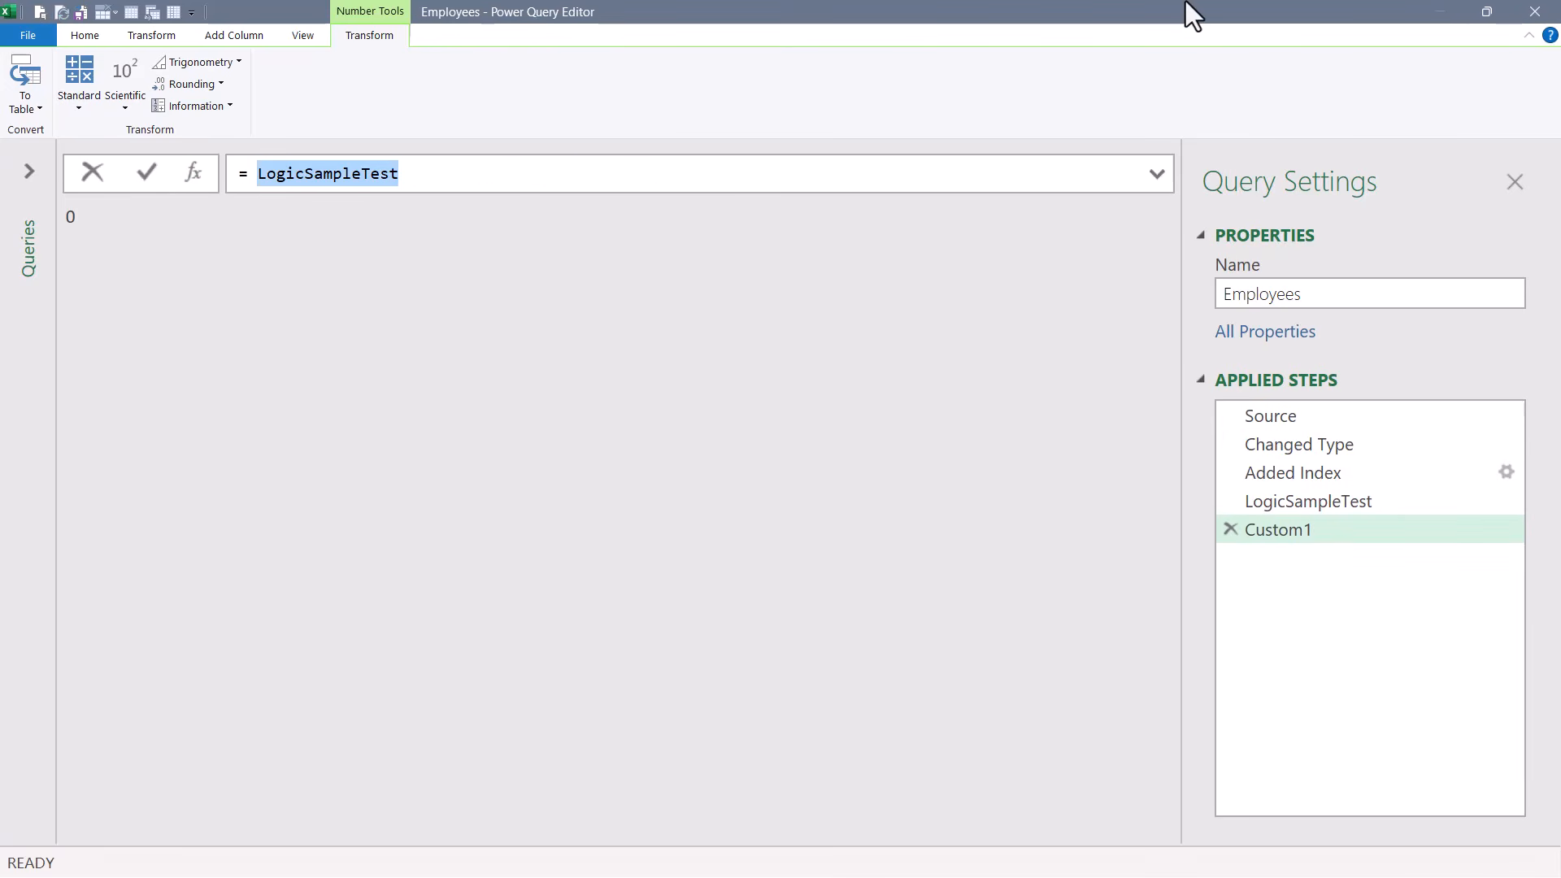
text(#")
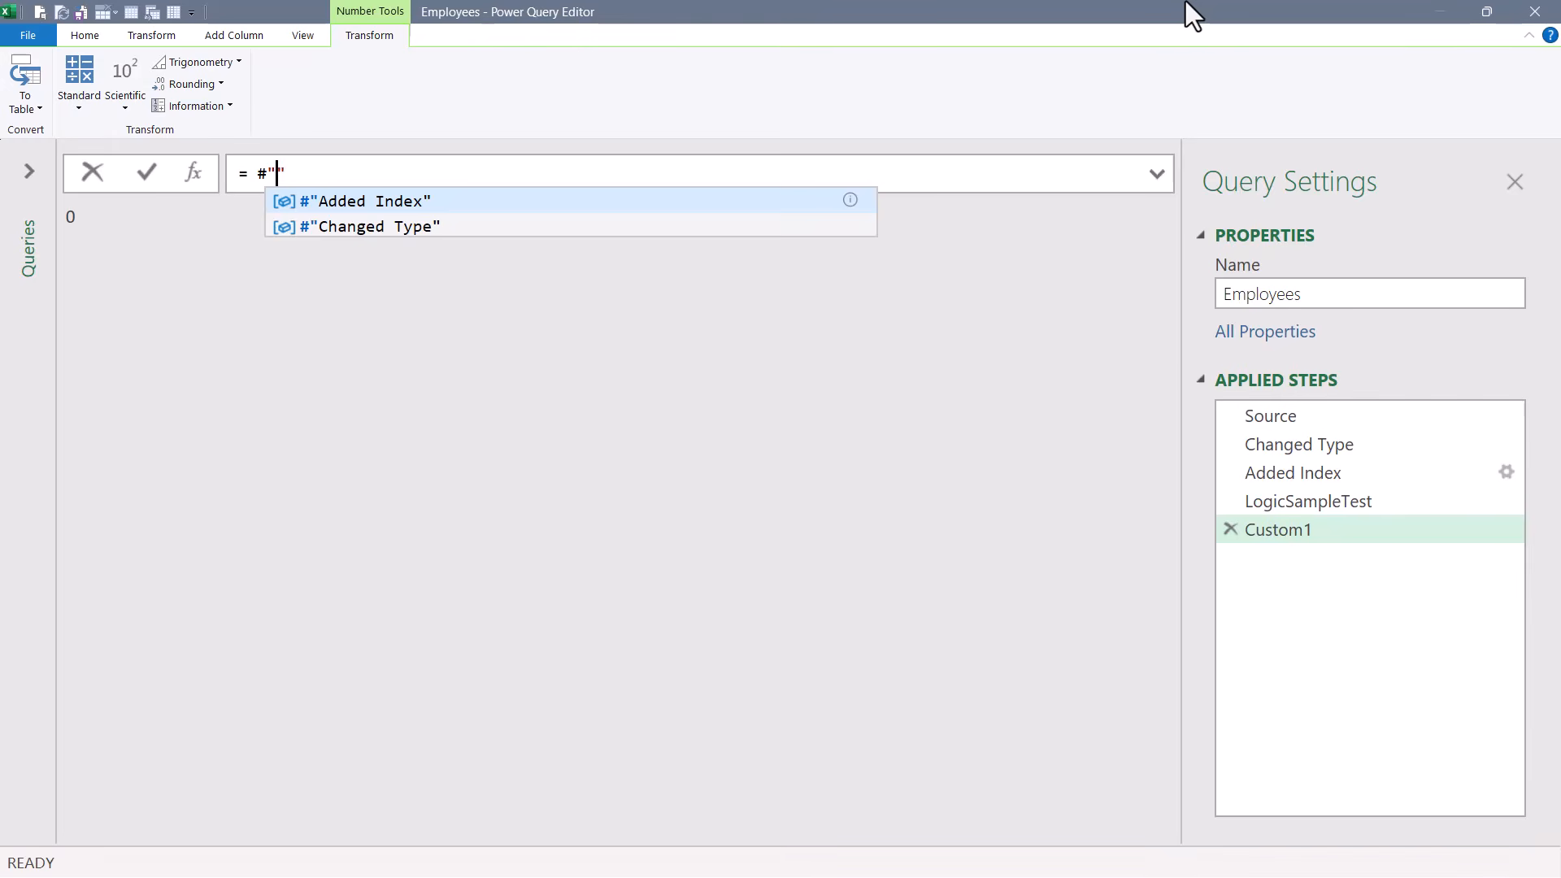
key(Tab)
key(Return)
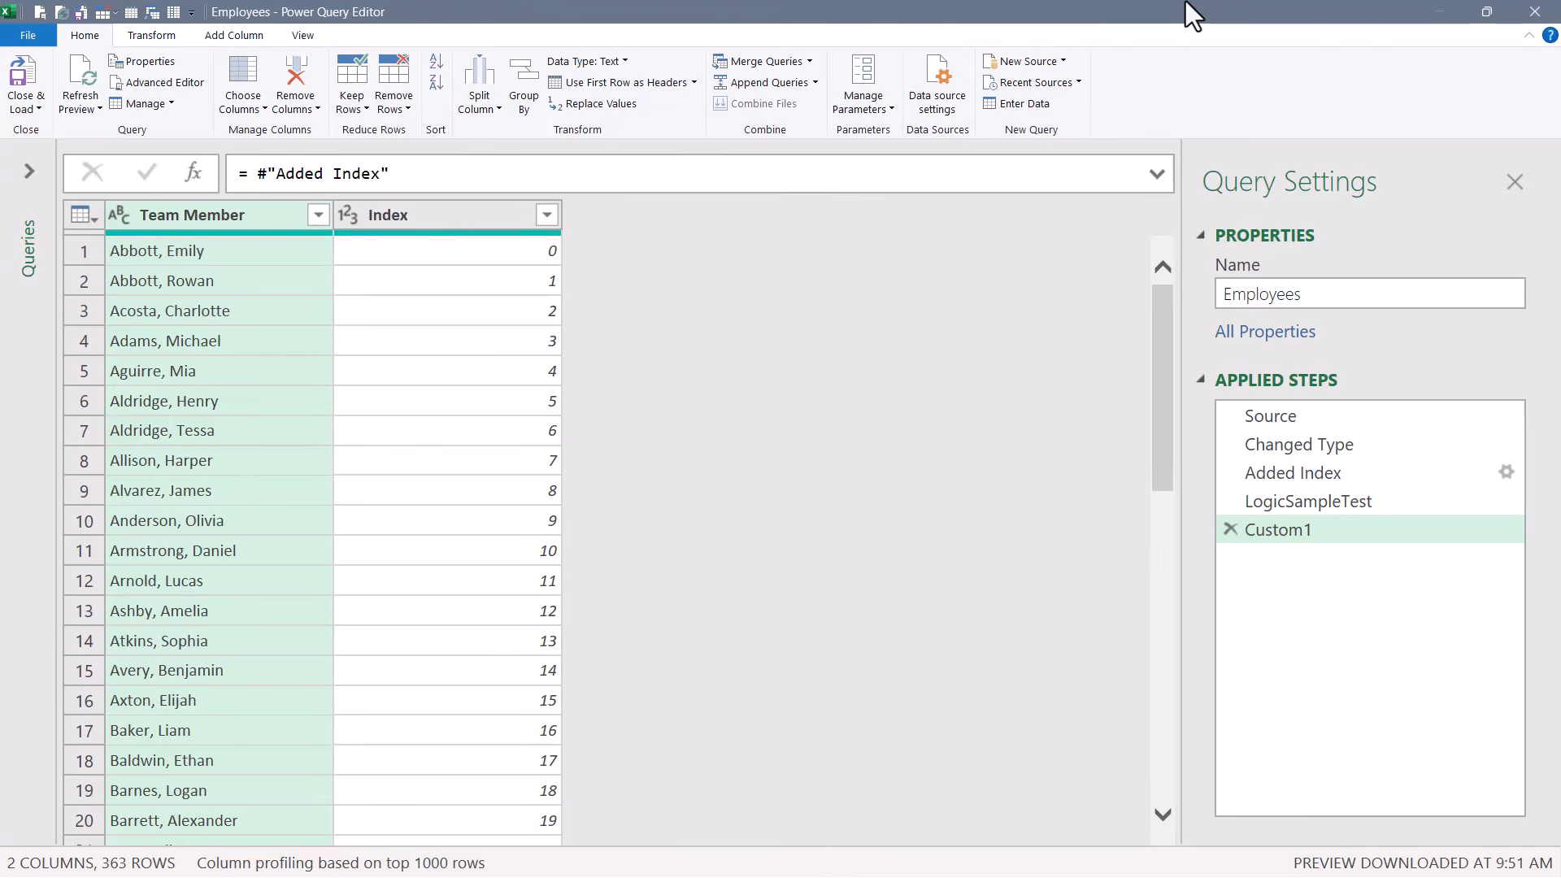
Rename the Custom1 step as Return2Data
right_click(1280, 525)
click(1006, 447)
text(Return2Data)
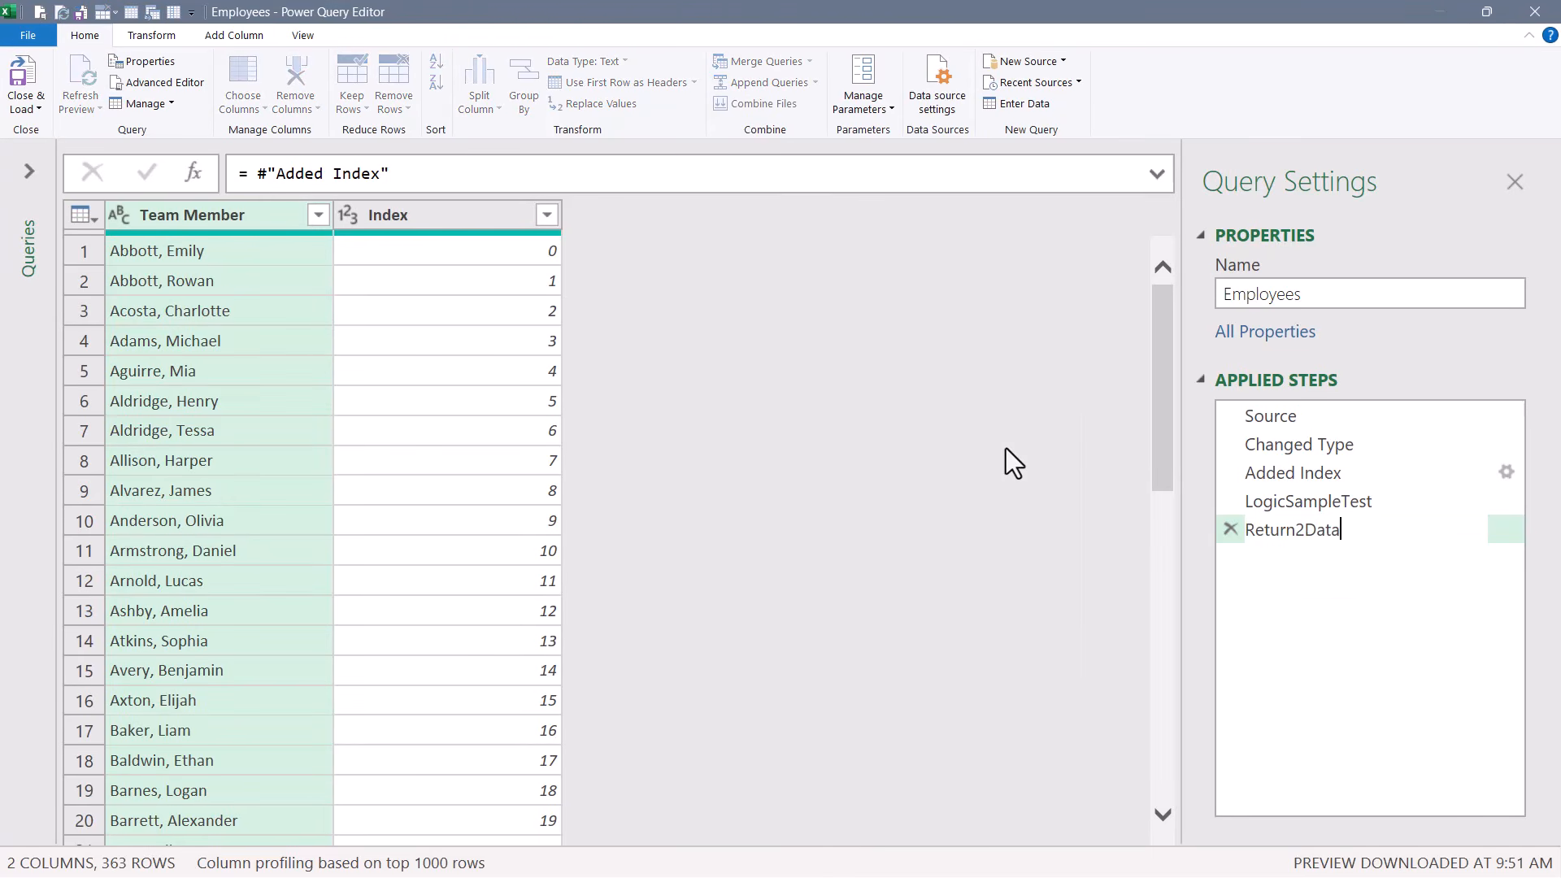
key(Return)
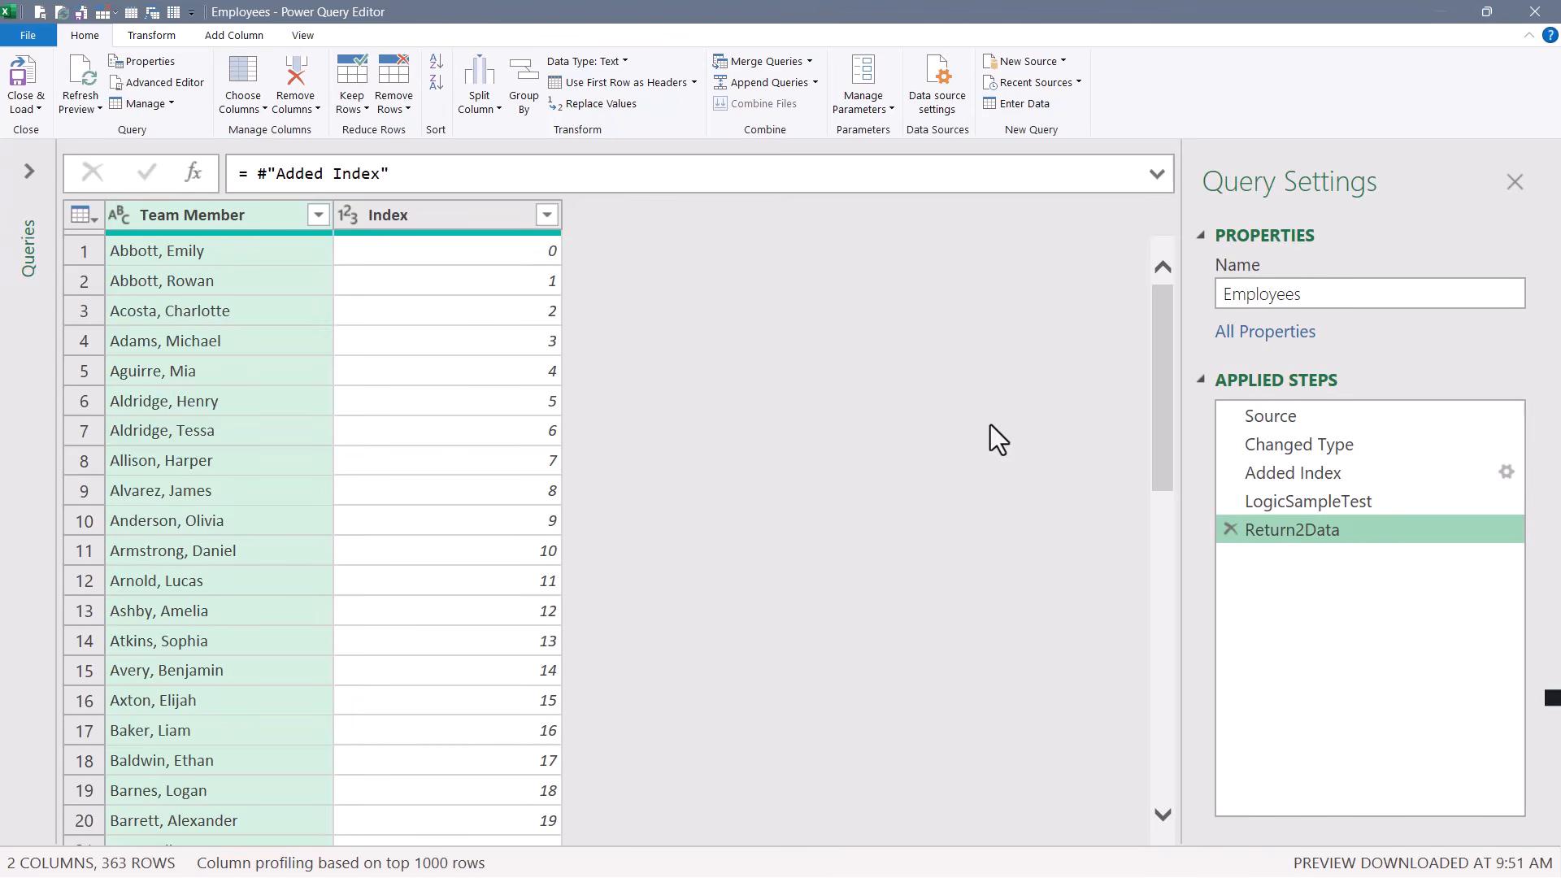
Group the table by Team Member and Index with an All Rows column named Details, and preview two of its nested tables
click(423, 214)
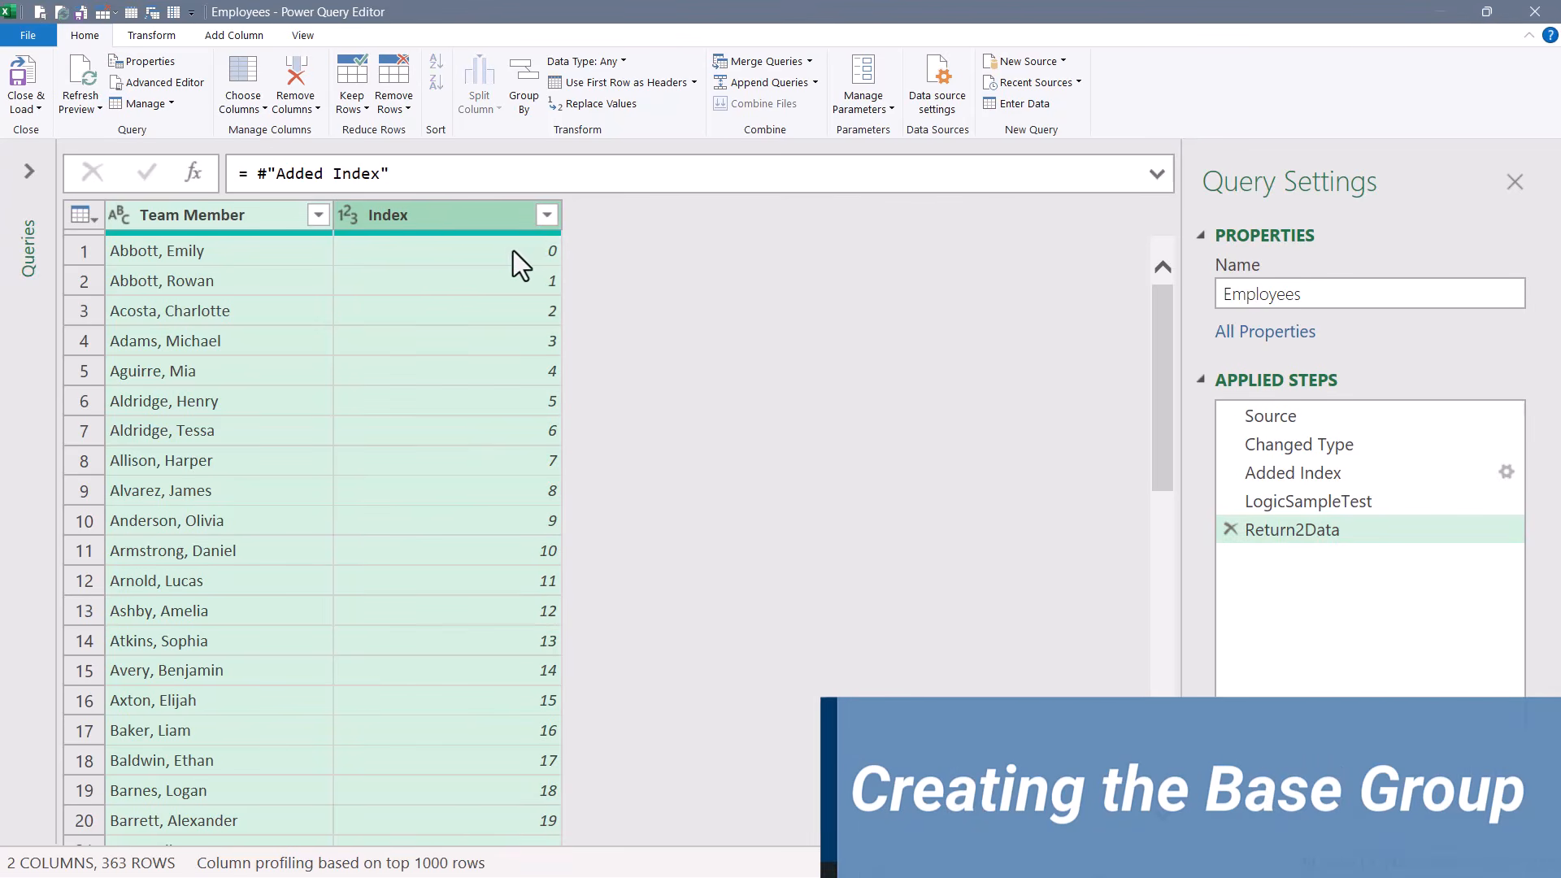
click(524, 85)
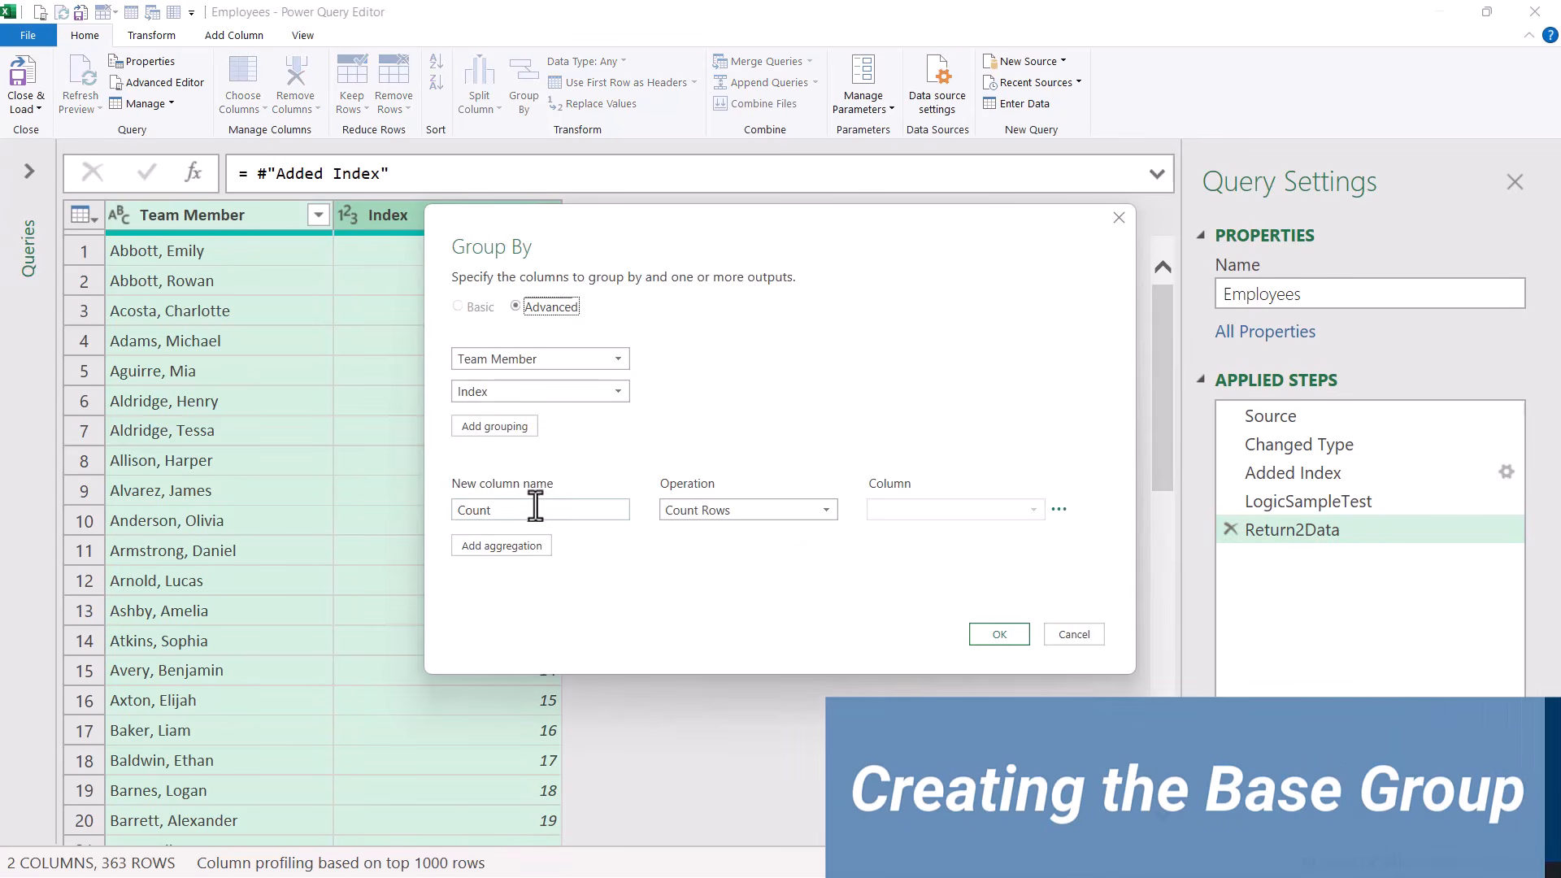
text(Details)
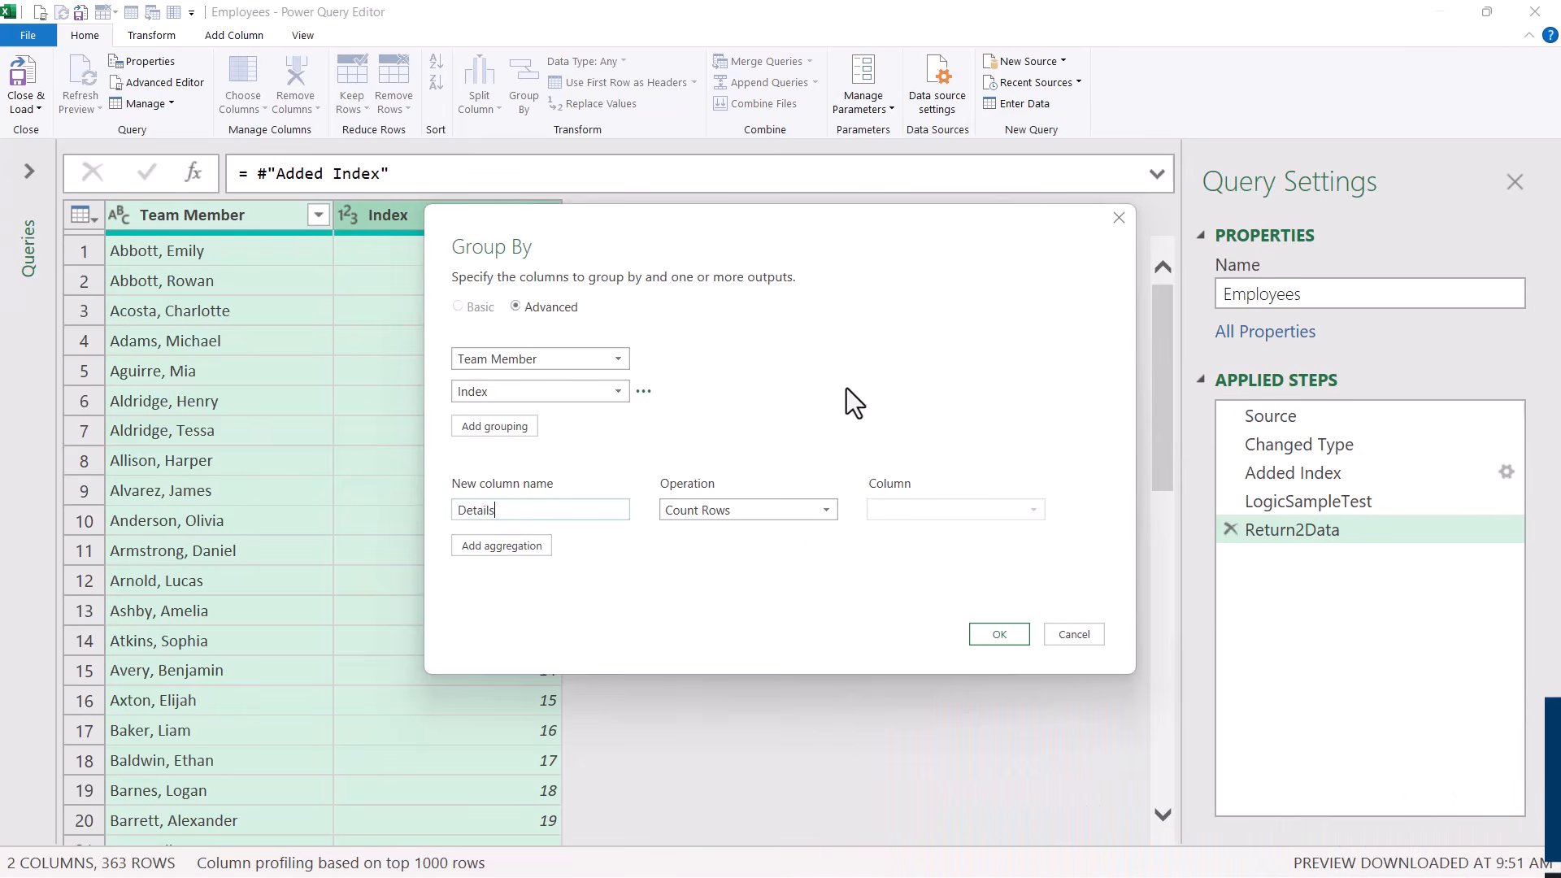
key(Tab)
key(alt+Down)
key(Down)
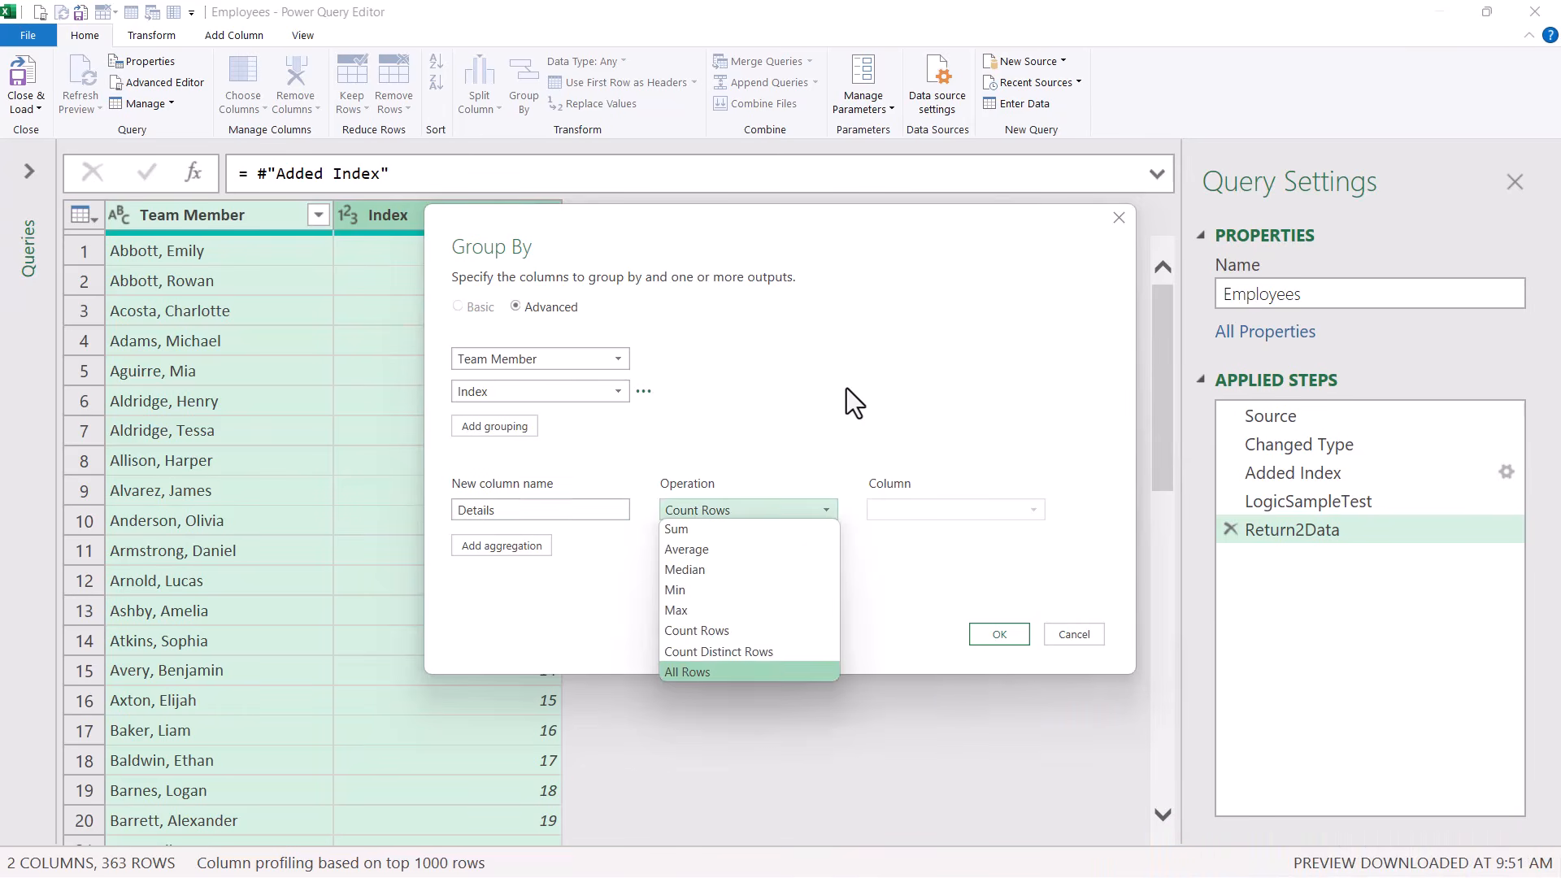
key(Return)
key(Tab)
key(Return)
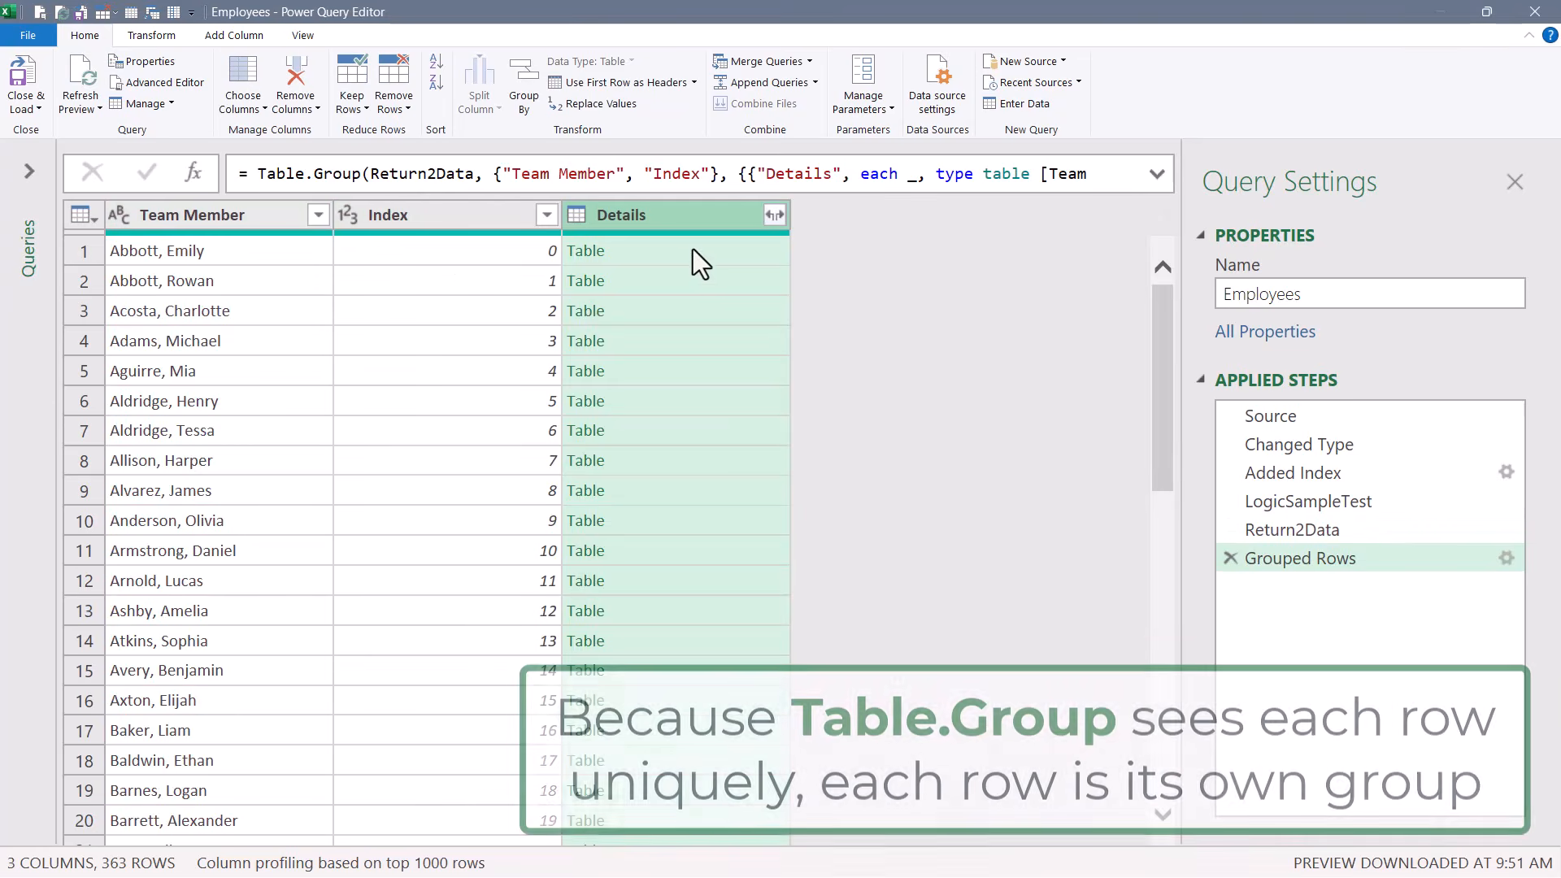
click(681, 307)
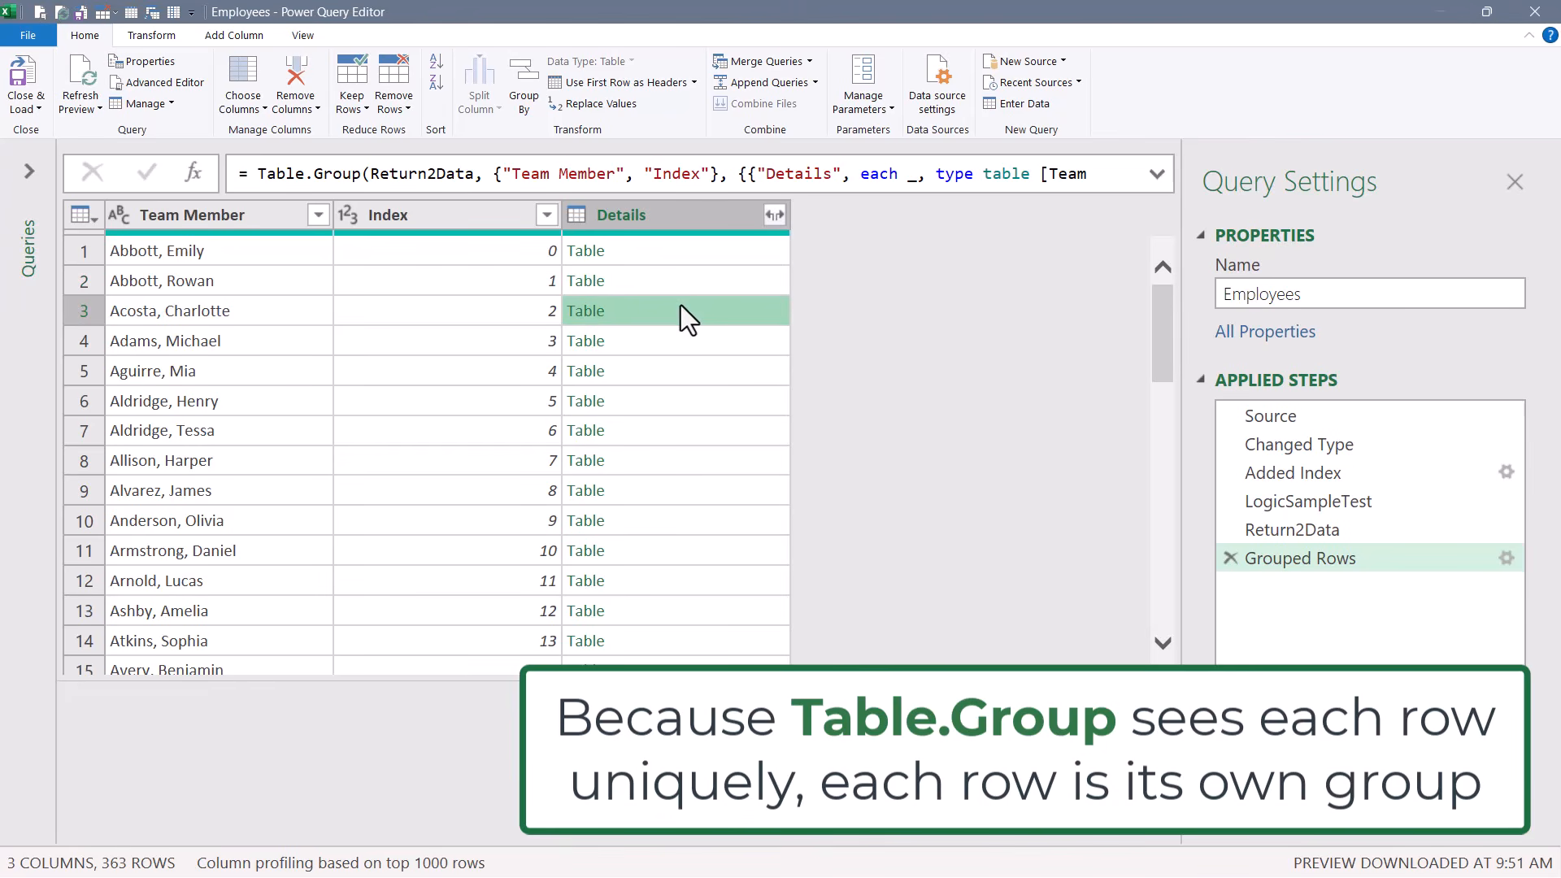
click(667, 378)
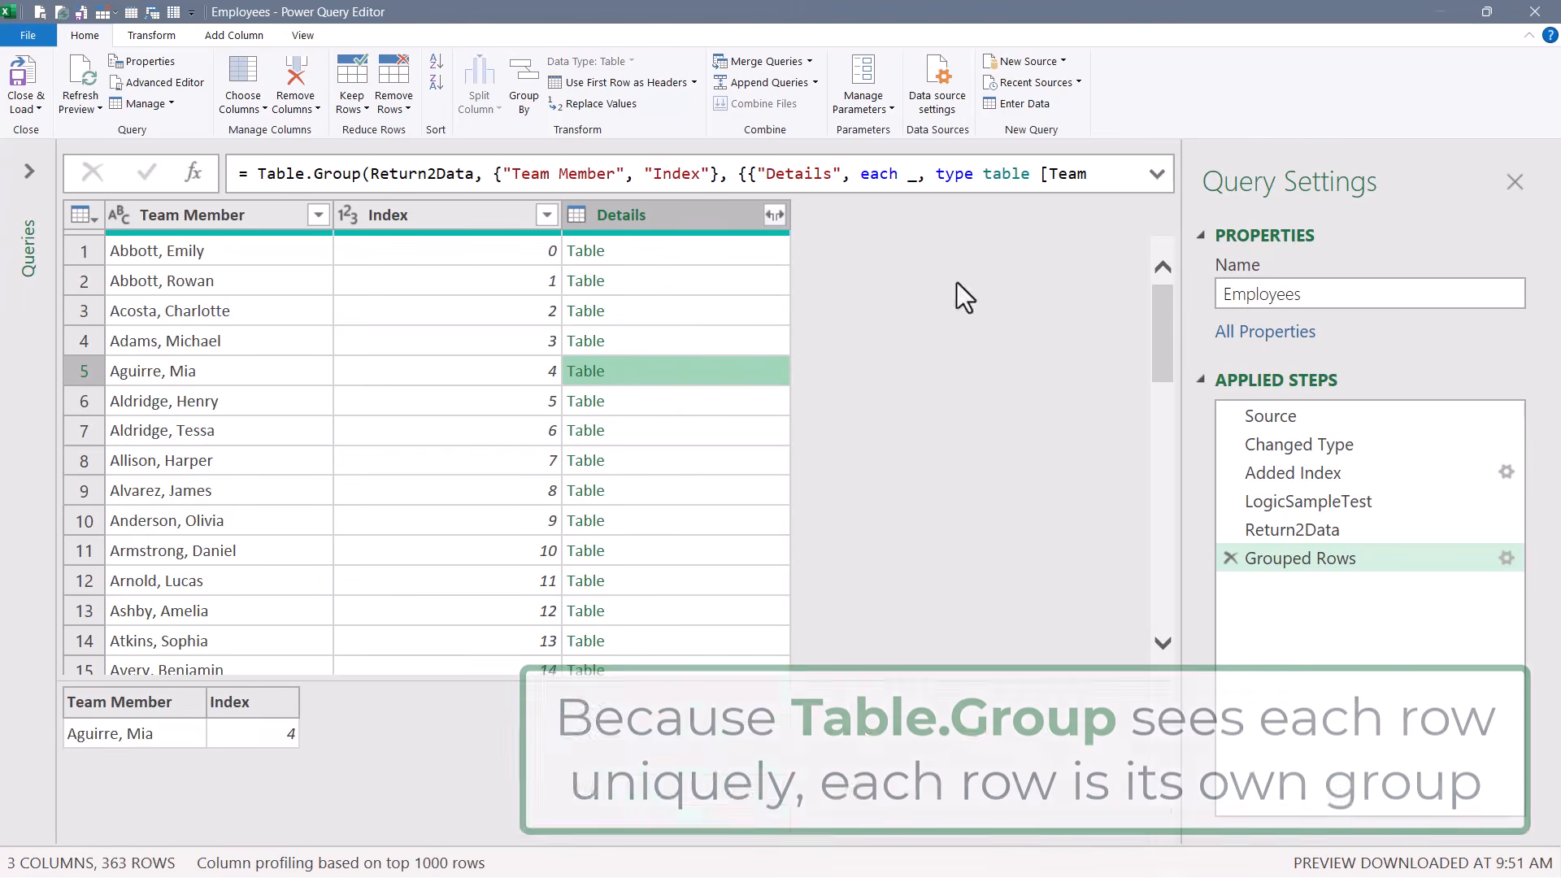
Expand the Table.Group formula and remove the type table definition following each _ in the Details aggregation
click(1157, 175)
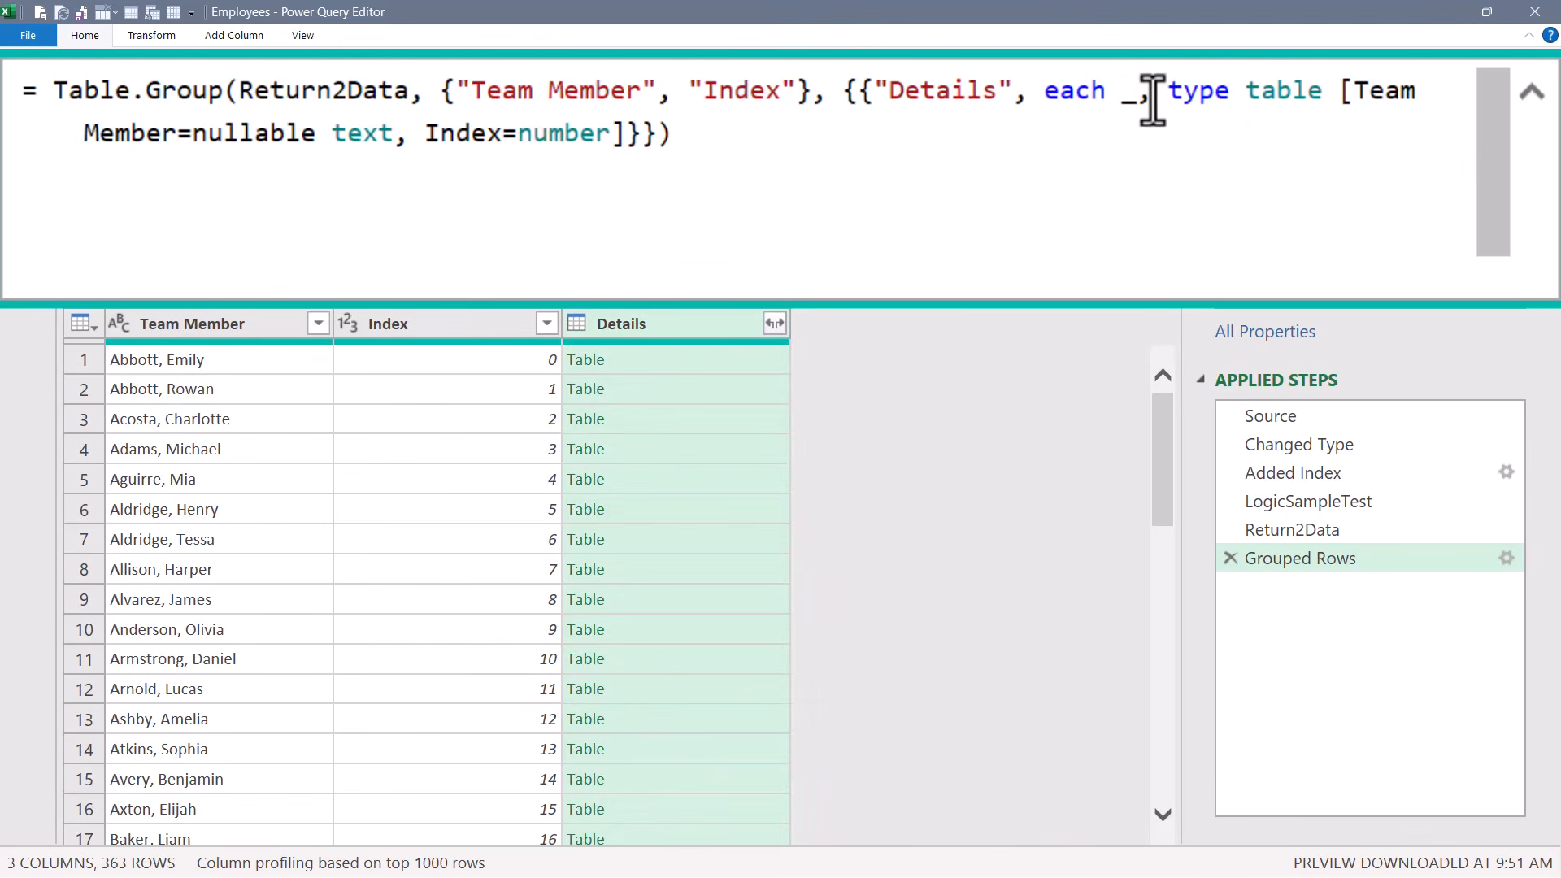
drag(1137, 94, 622, 132)
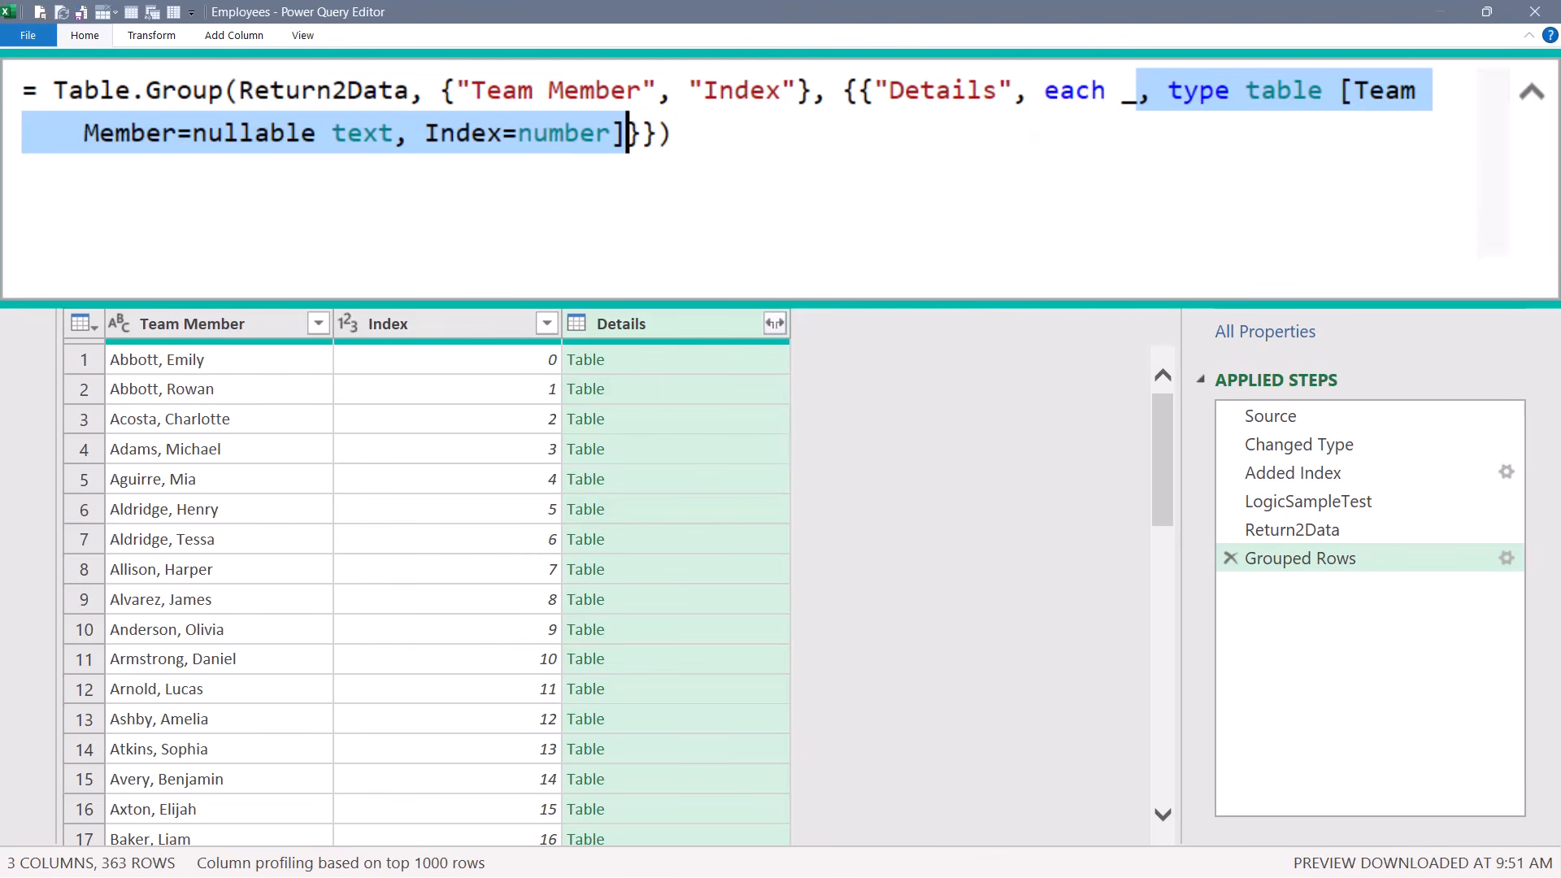
key(Delete)
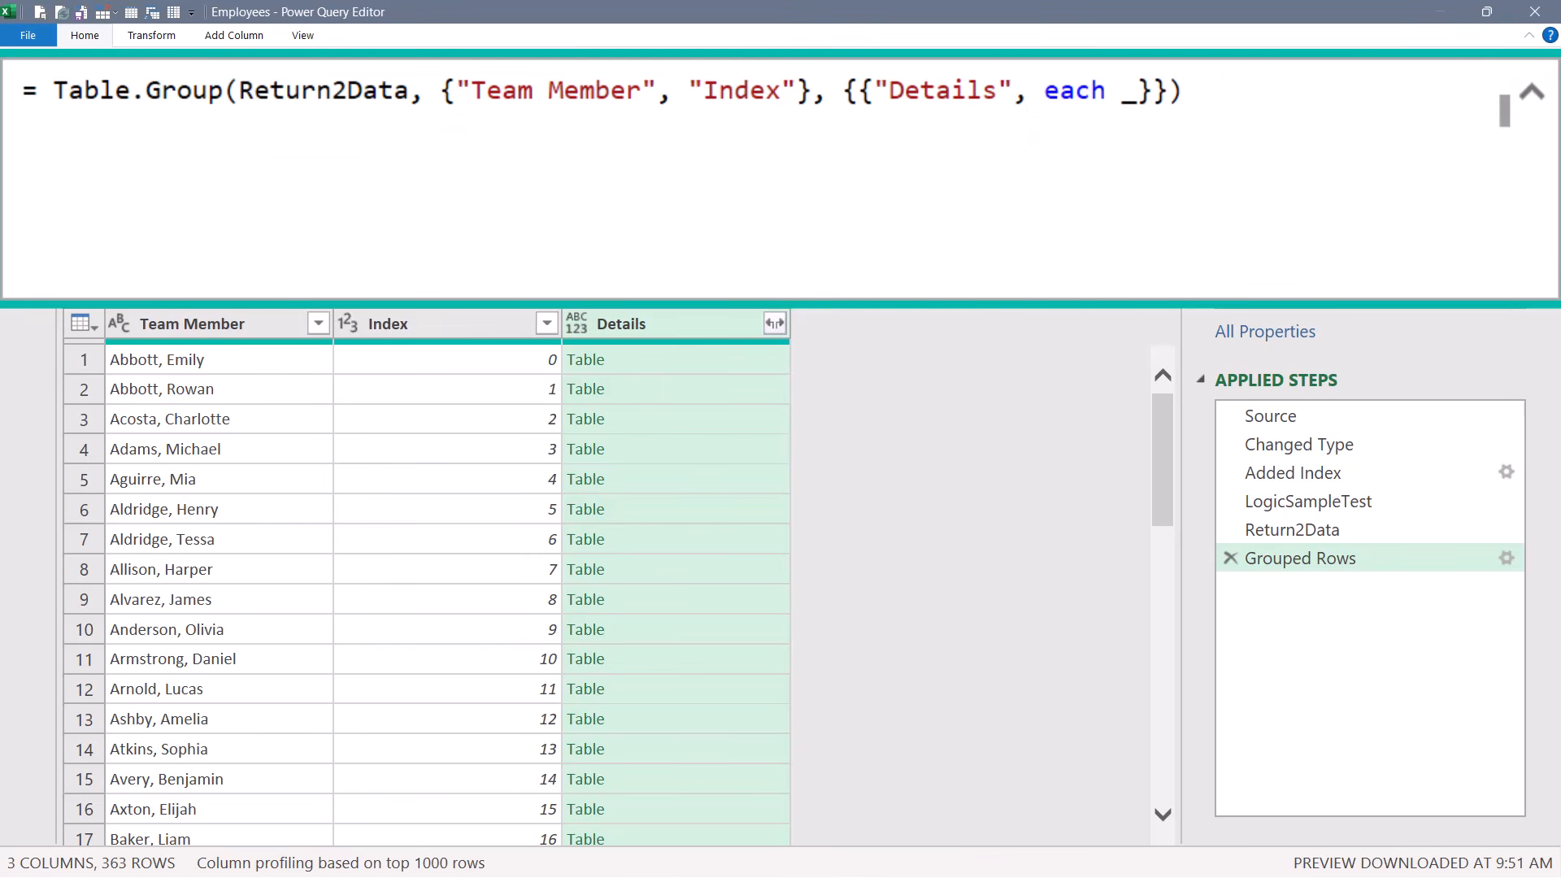
Add 0 as the groupKind argument of Table.Group, followed by a comma for the comparer argument
click(1167, 96)
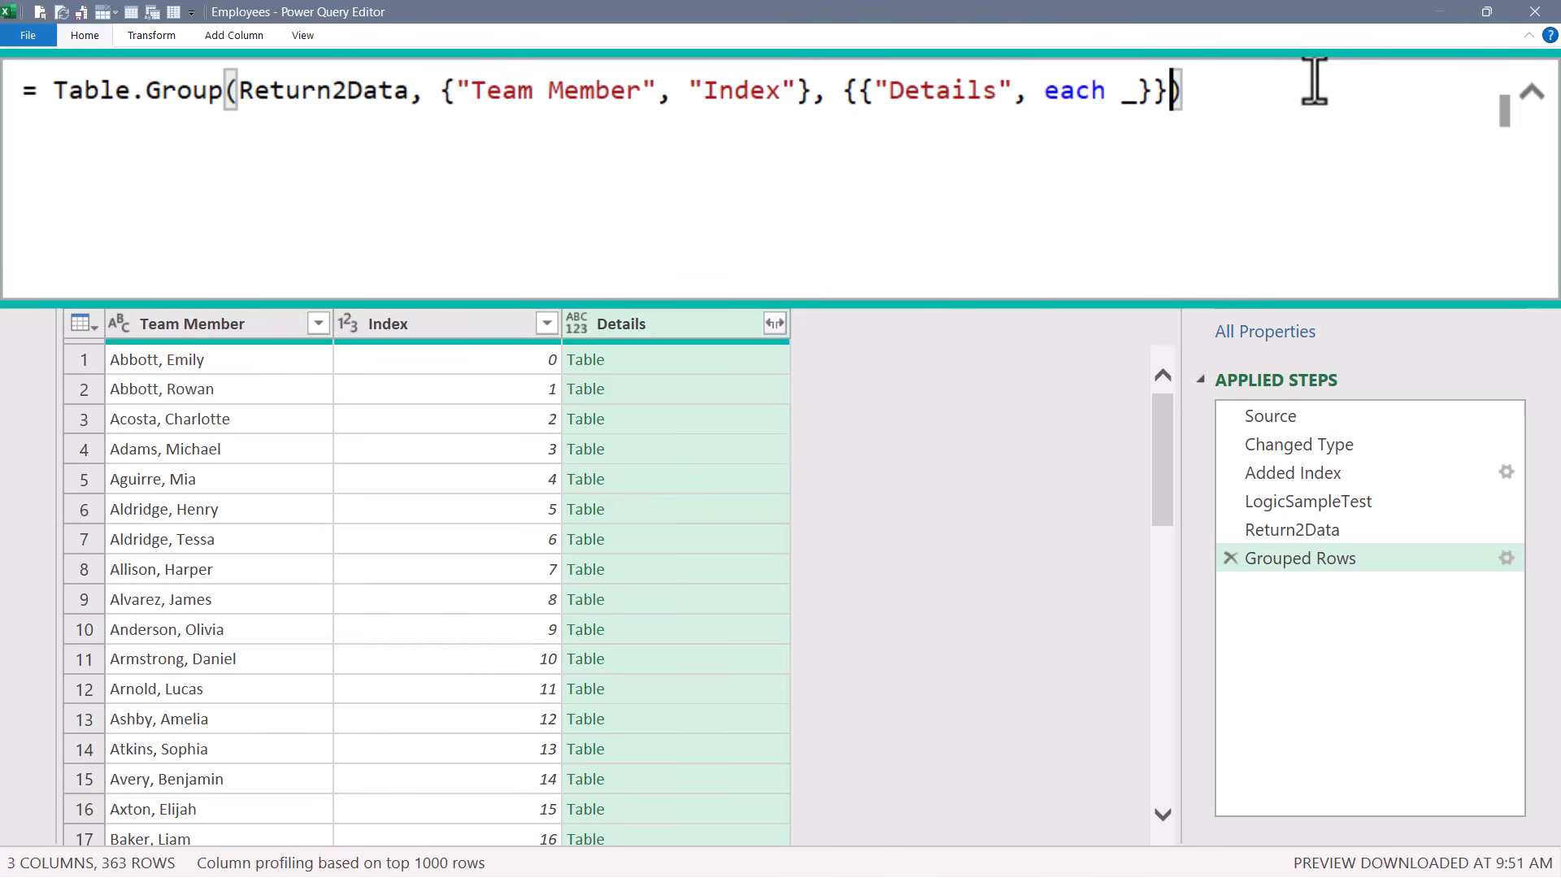
text(,)
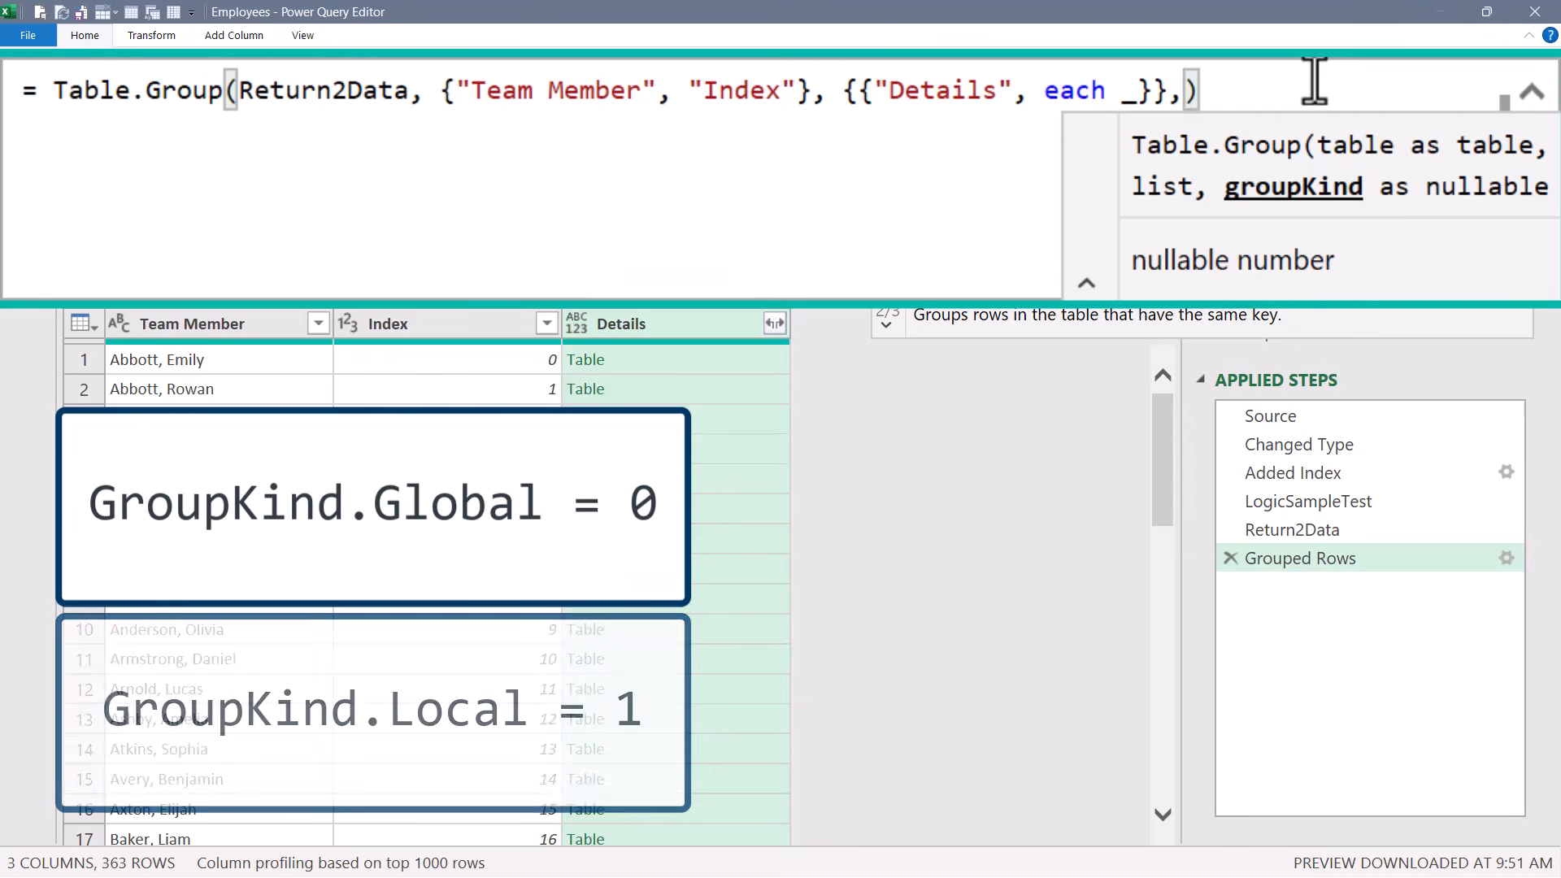
text(0)
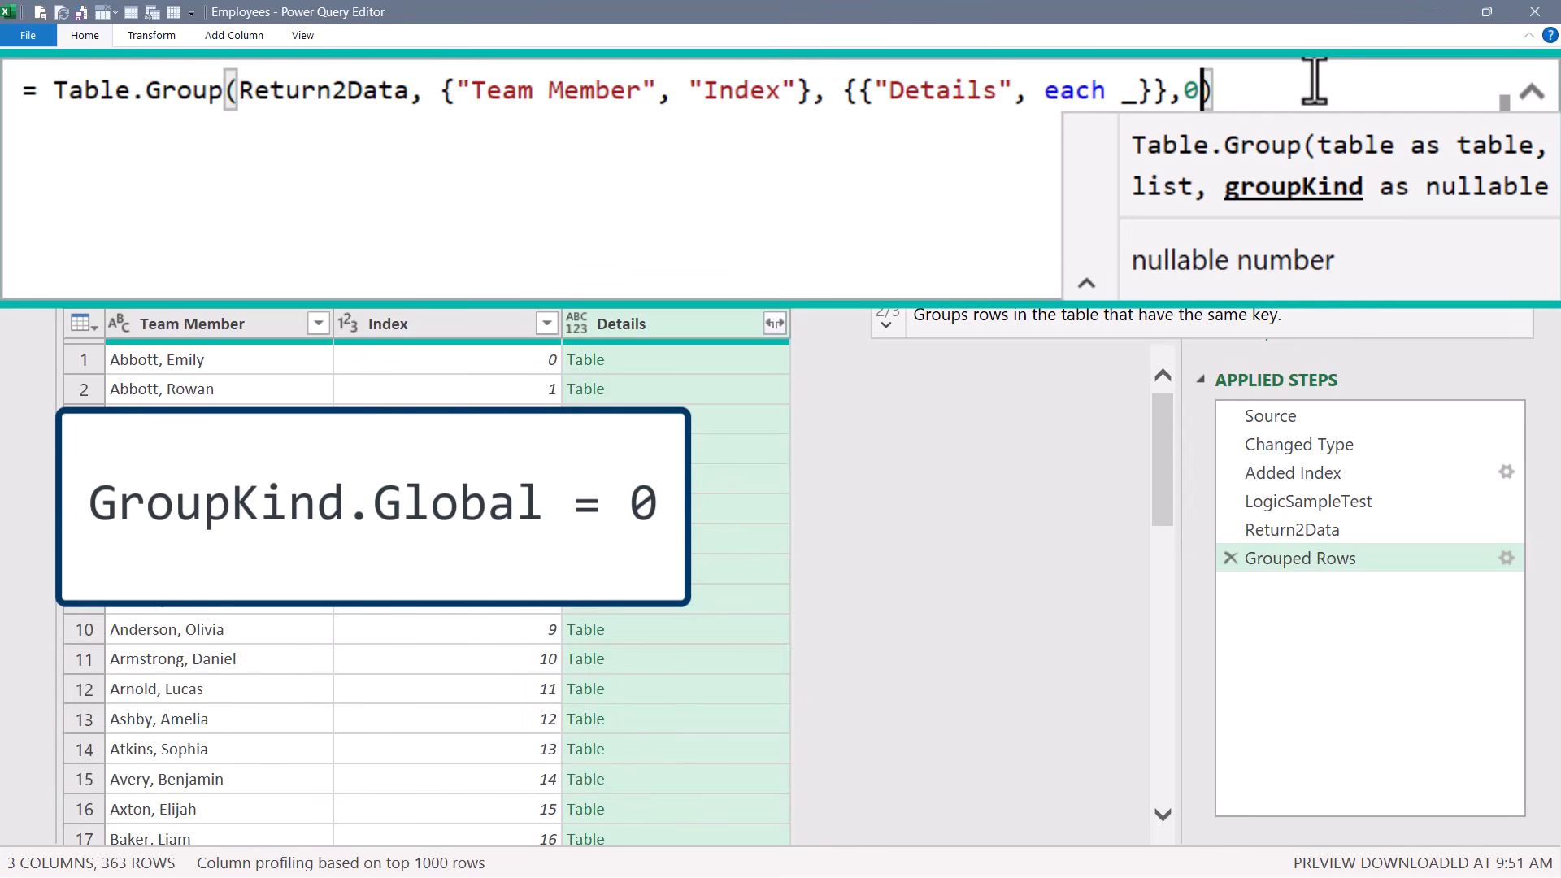
text(,)
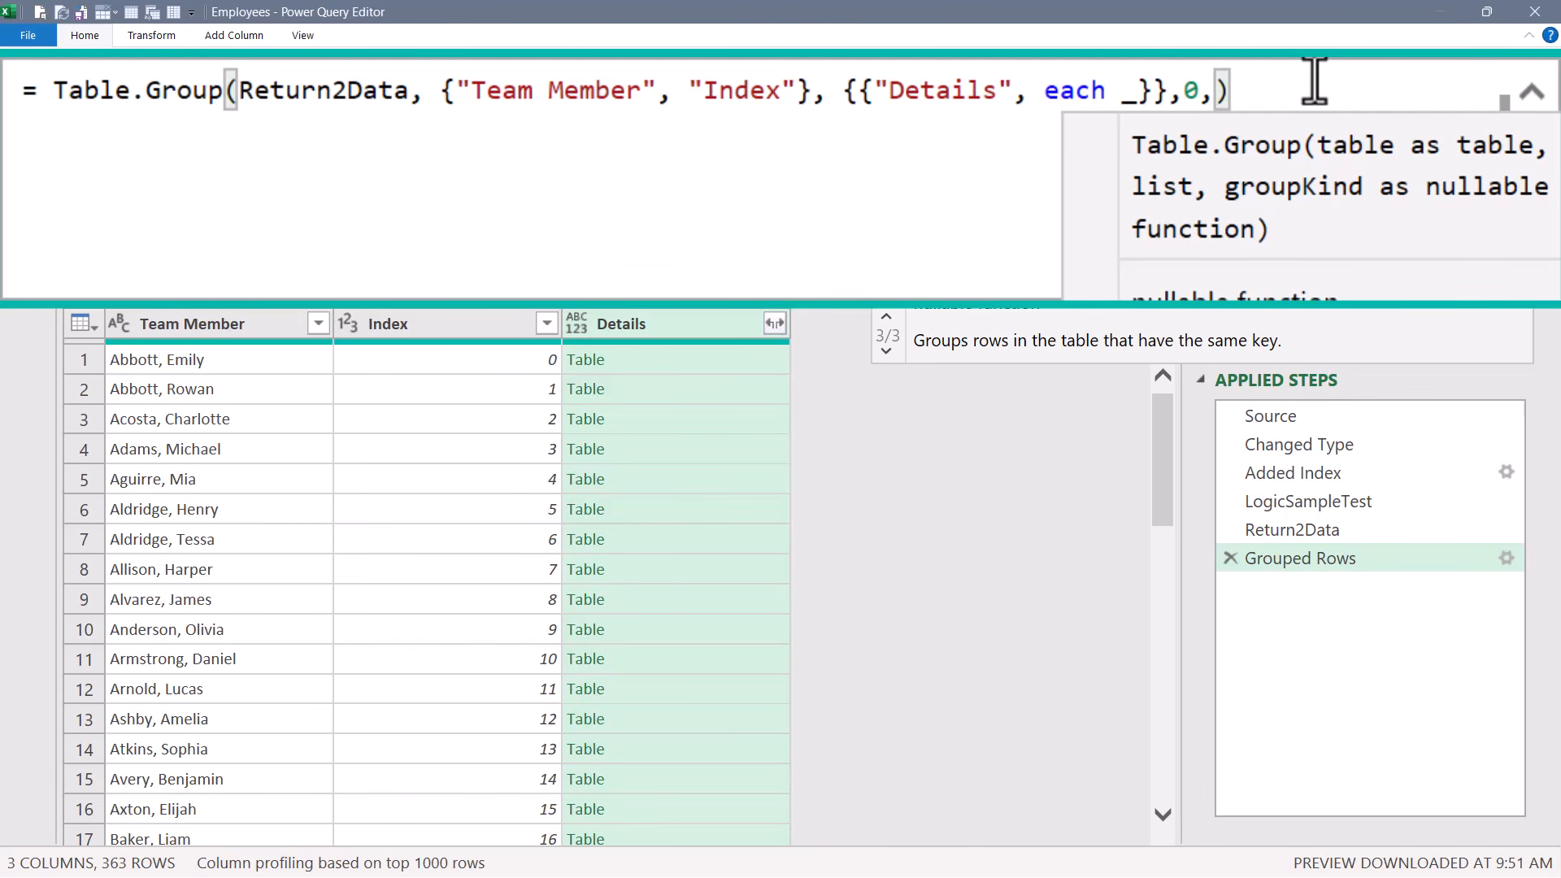
Start the comparer function on a new line of the Table.Group formula with (Curr, Next) =>
key(shift+Return)
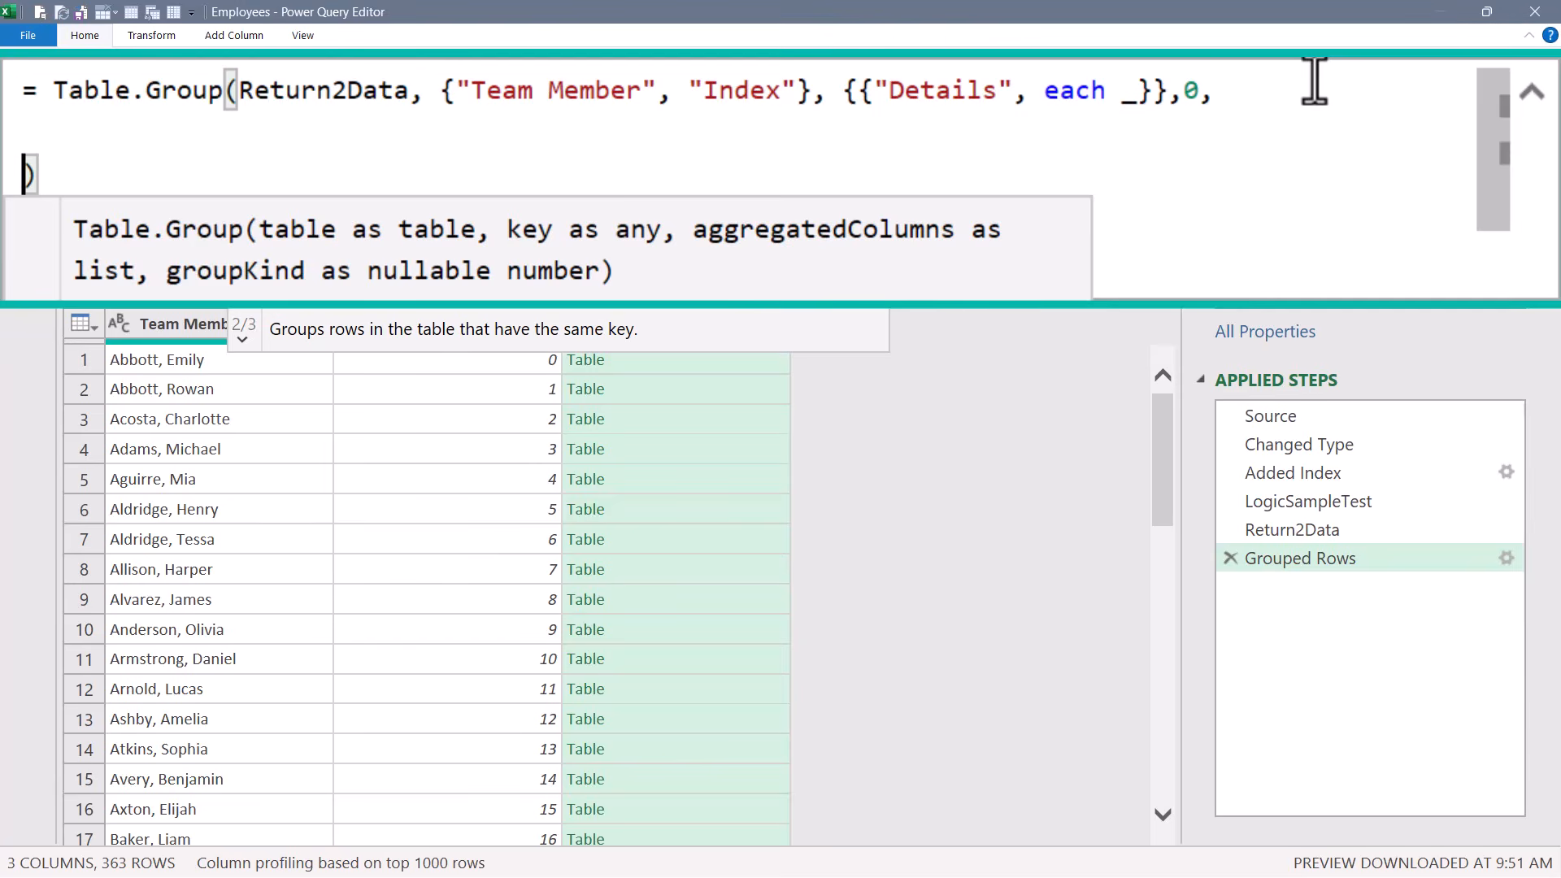
text((Curr, )
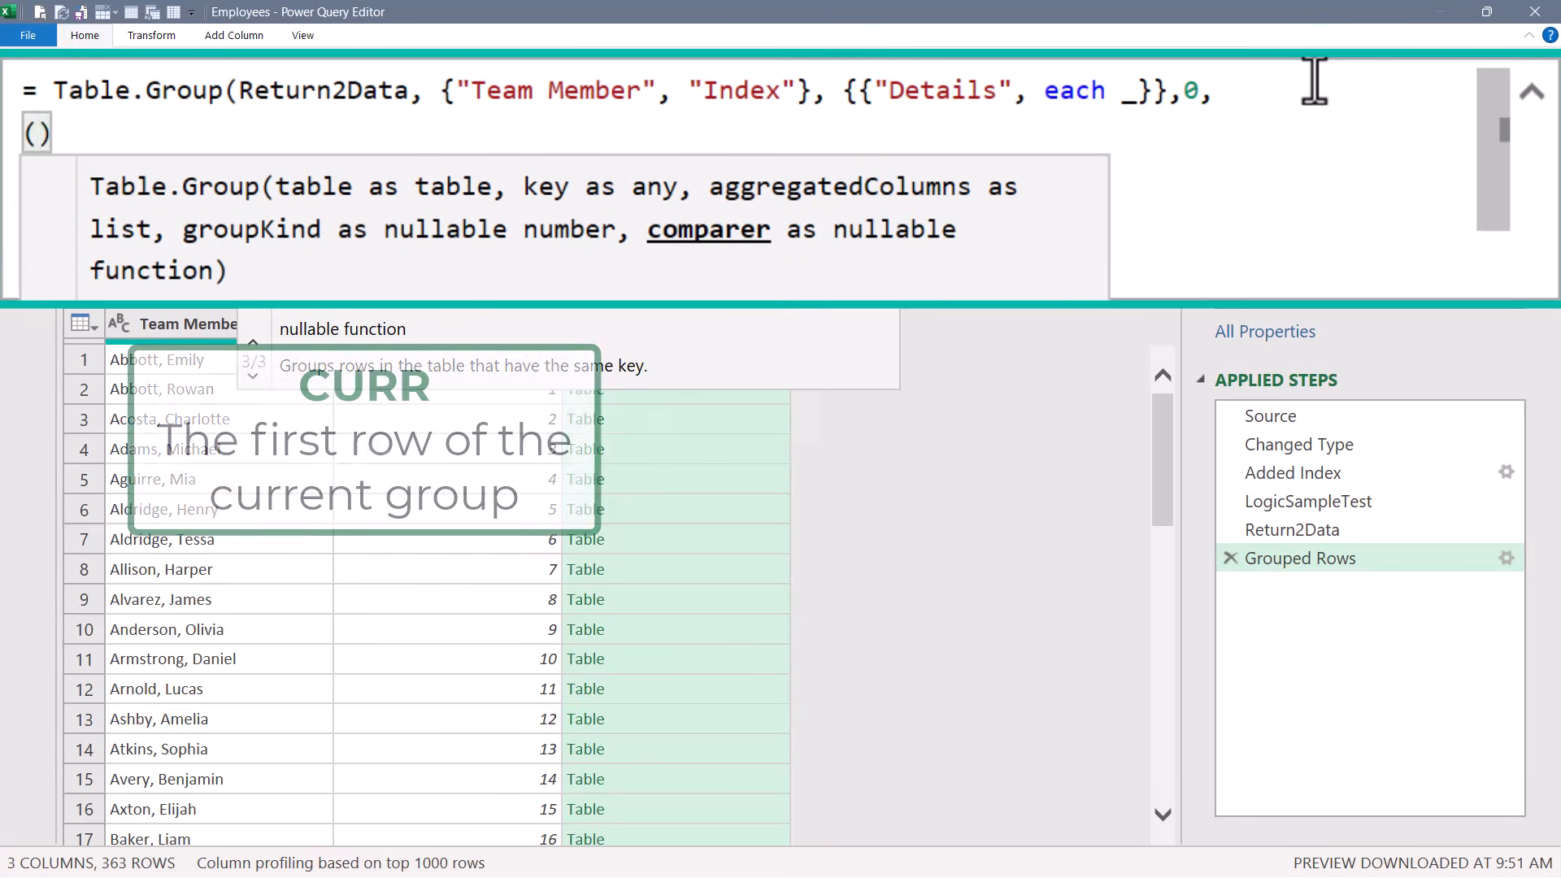
text(Next) =)
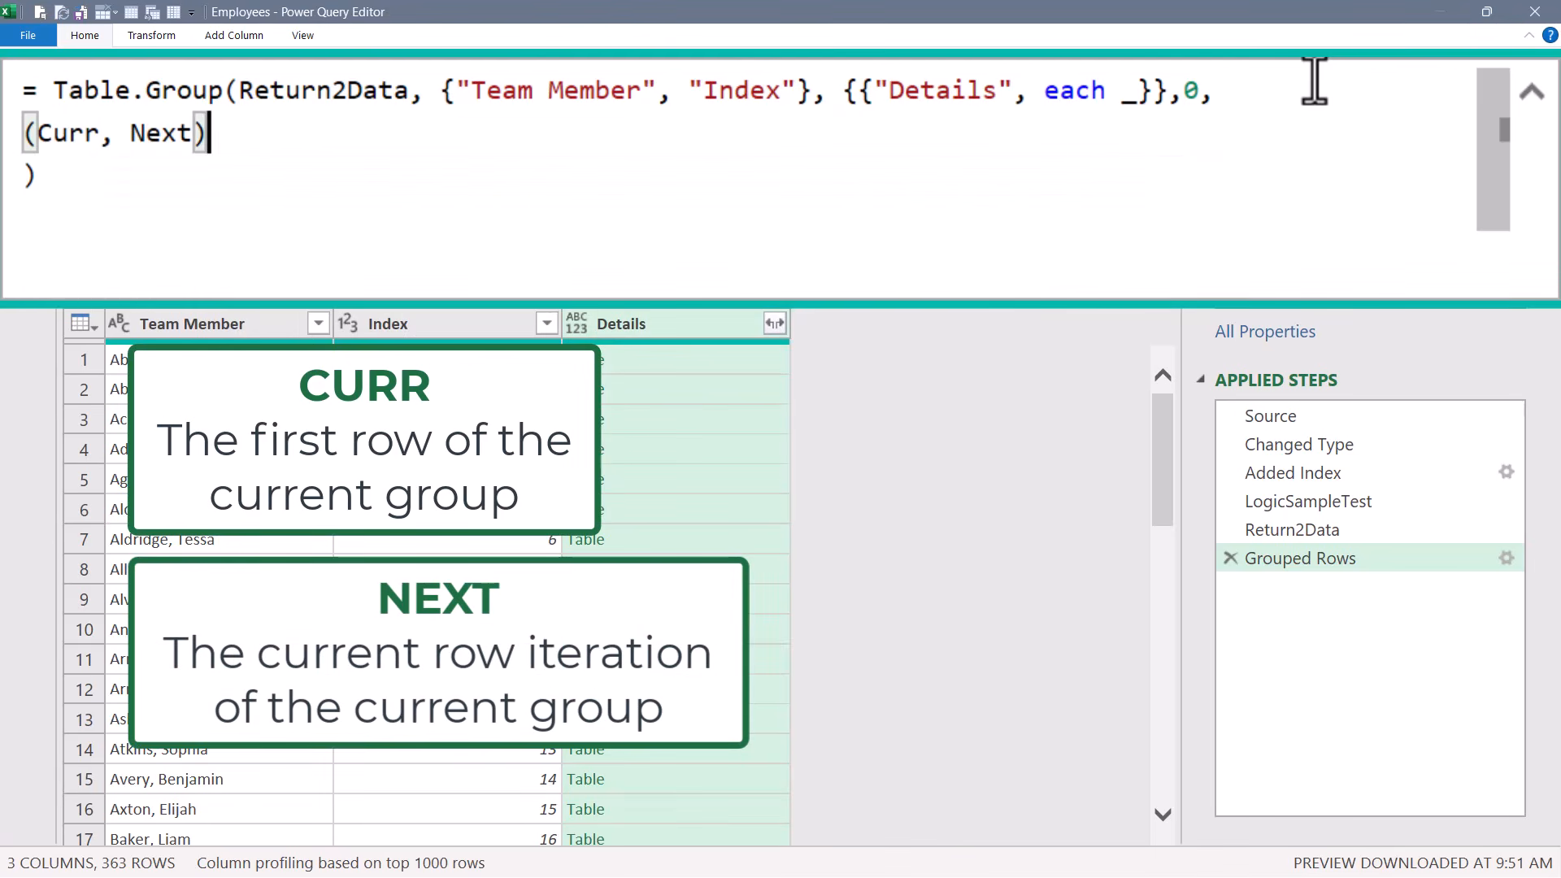
text(>)
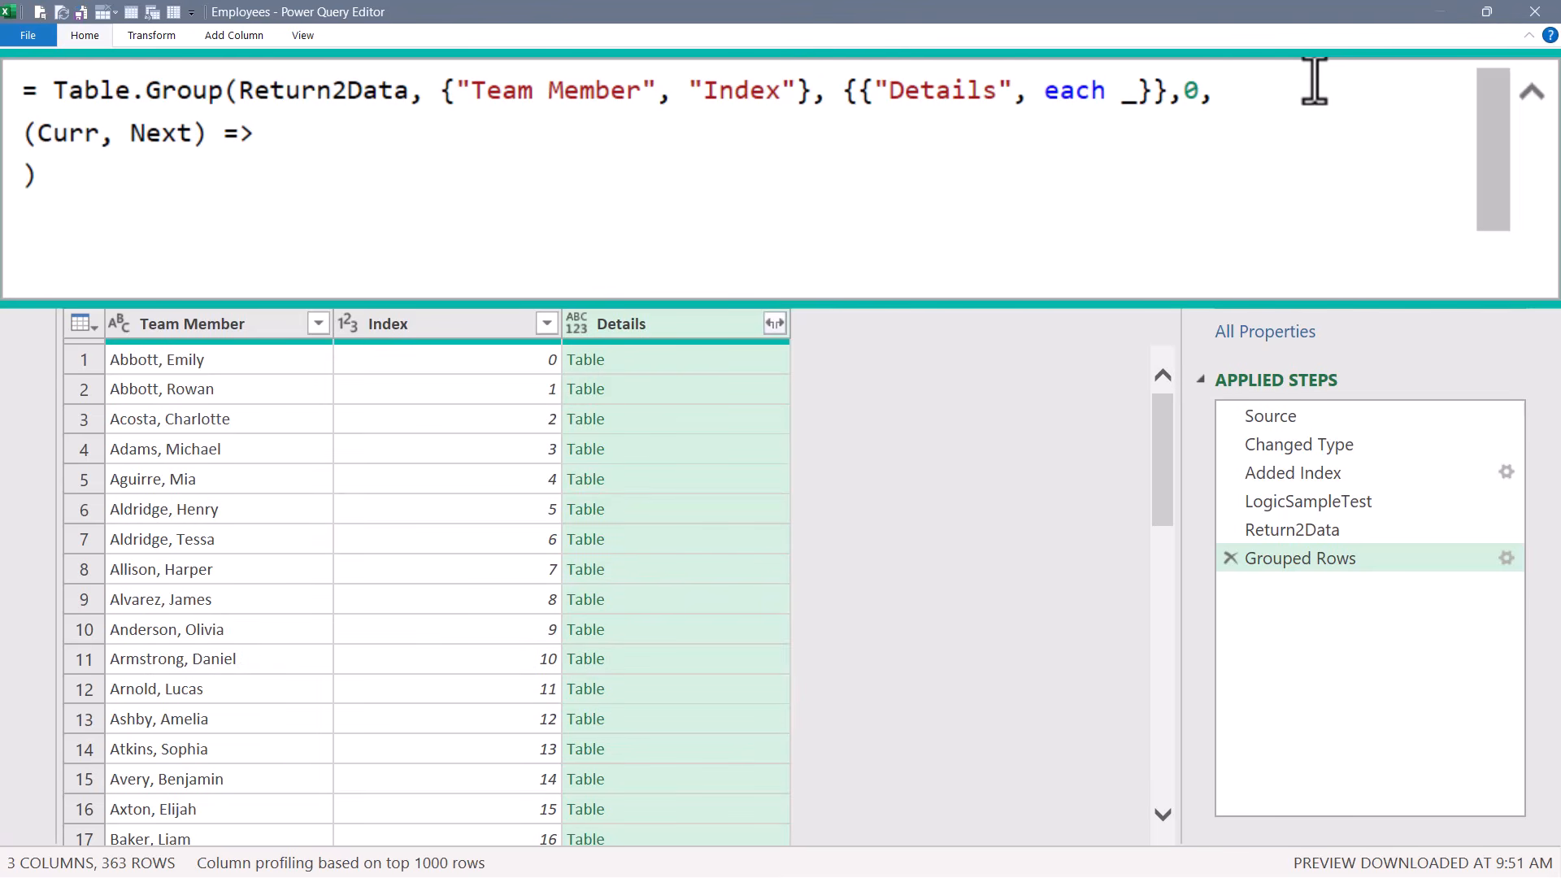
Begin the comparer function body with List.Range, using Return2Data[Team Member] as the list argument
text(listr)
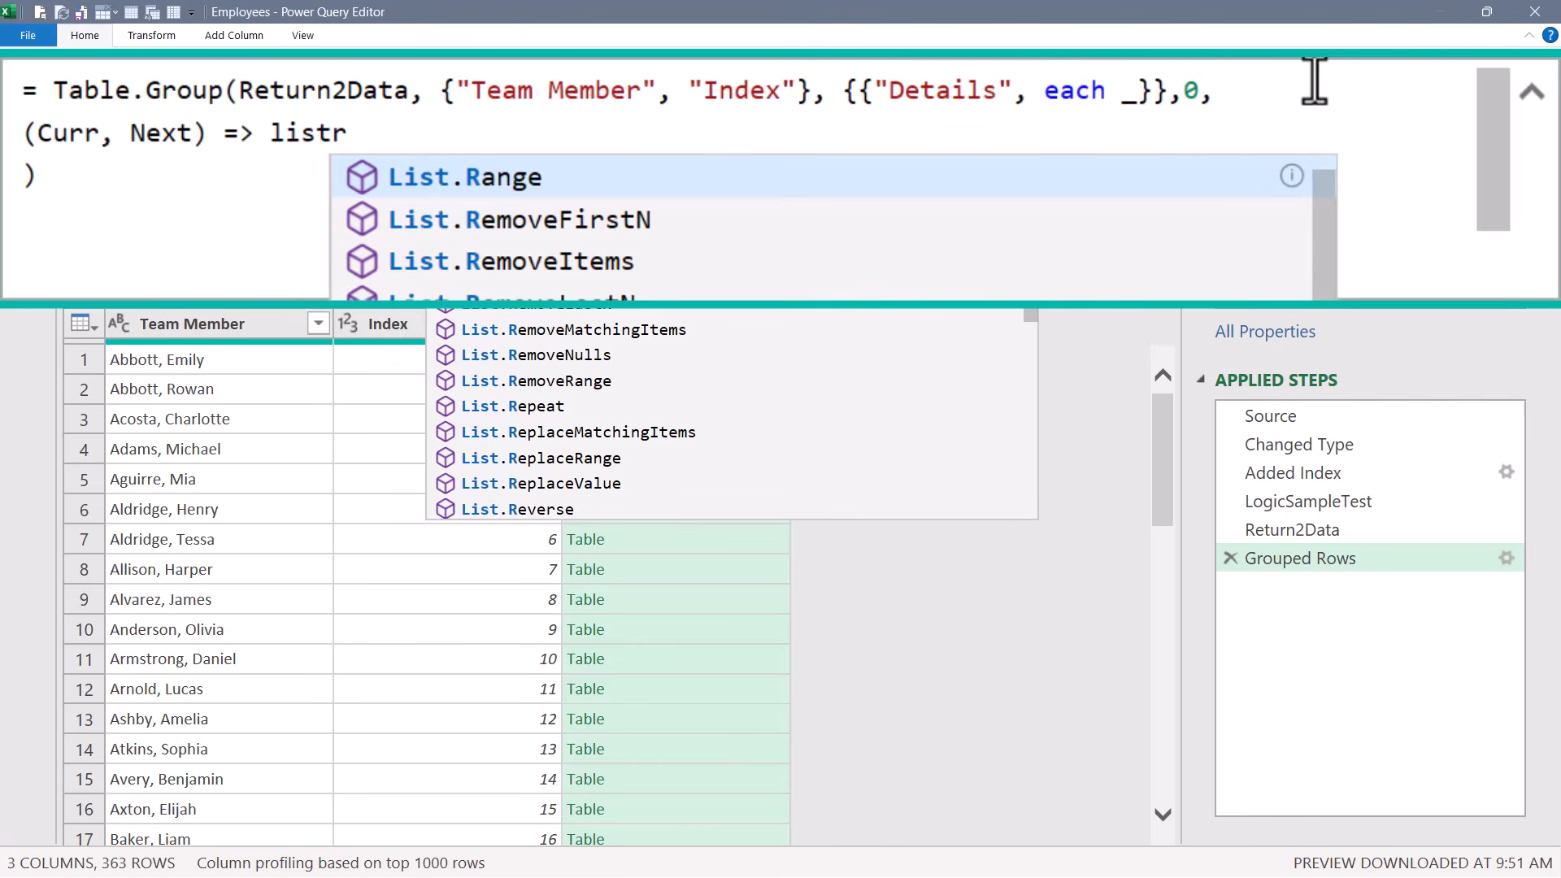
key(Tab)
text(()
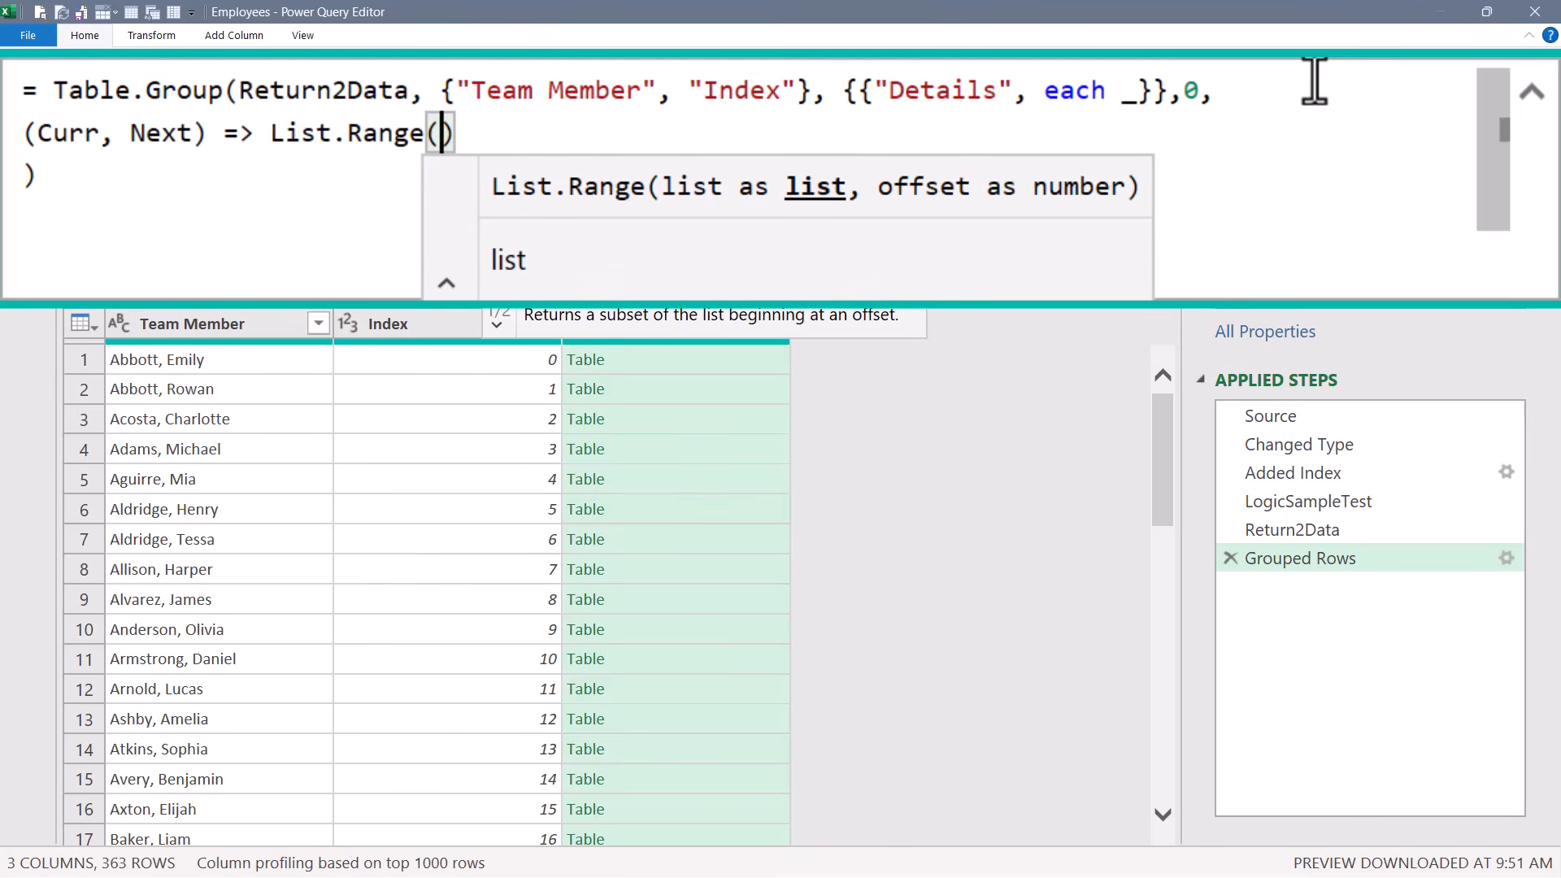
text(ret)
key(Tab)
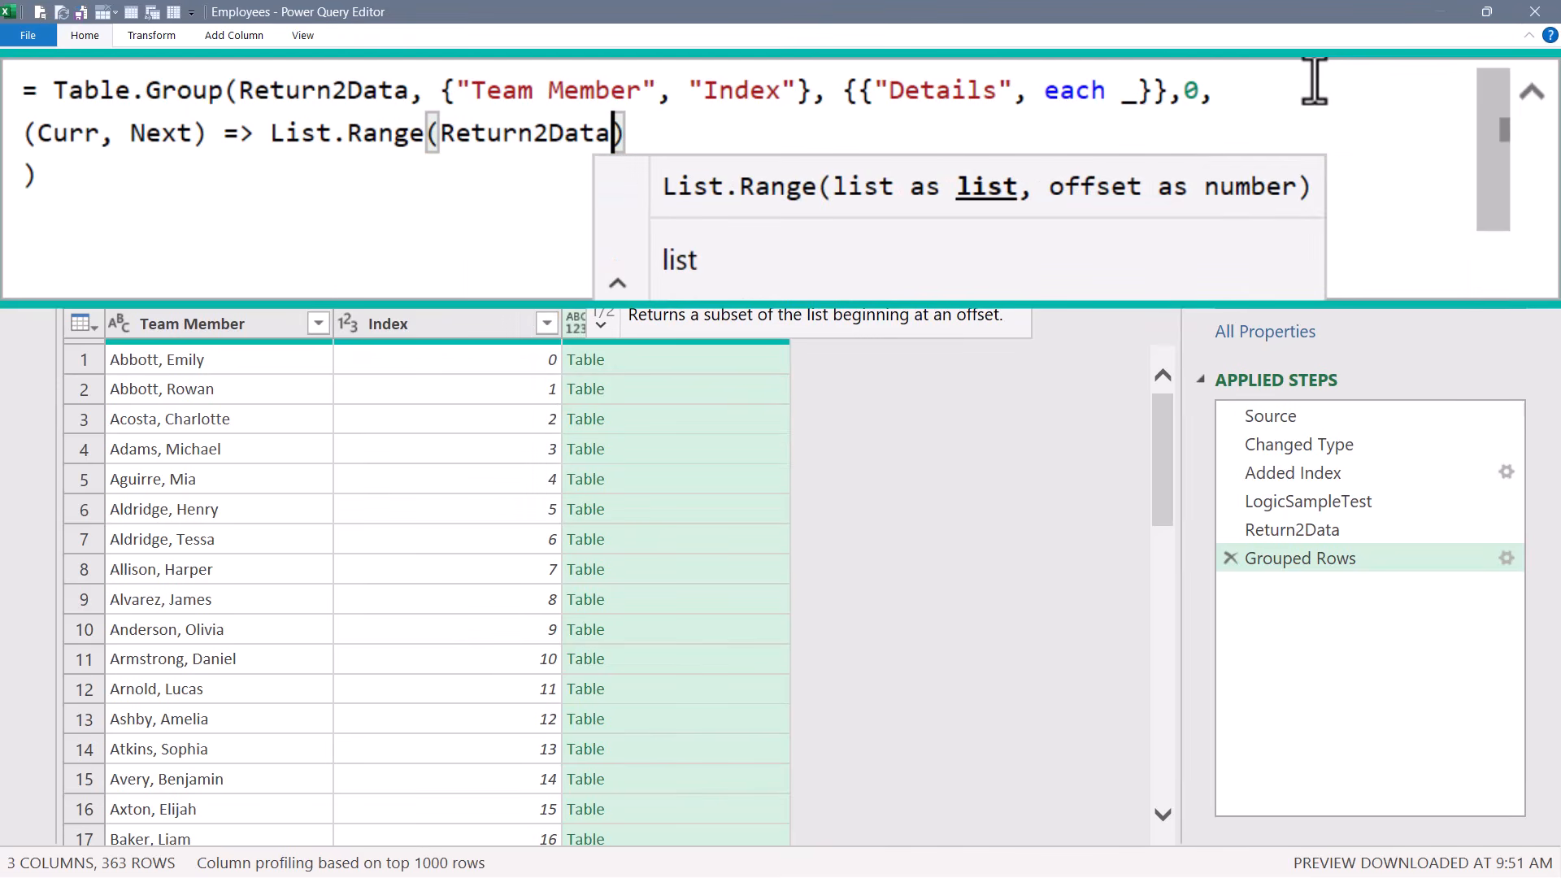
text([)
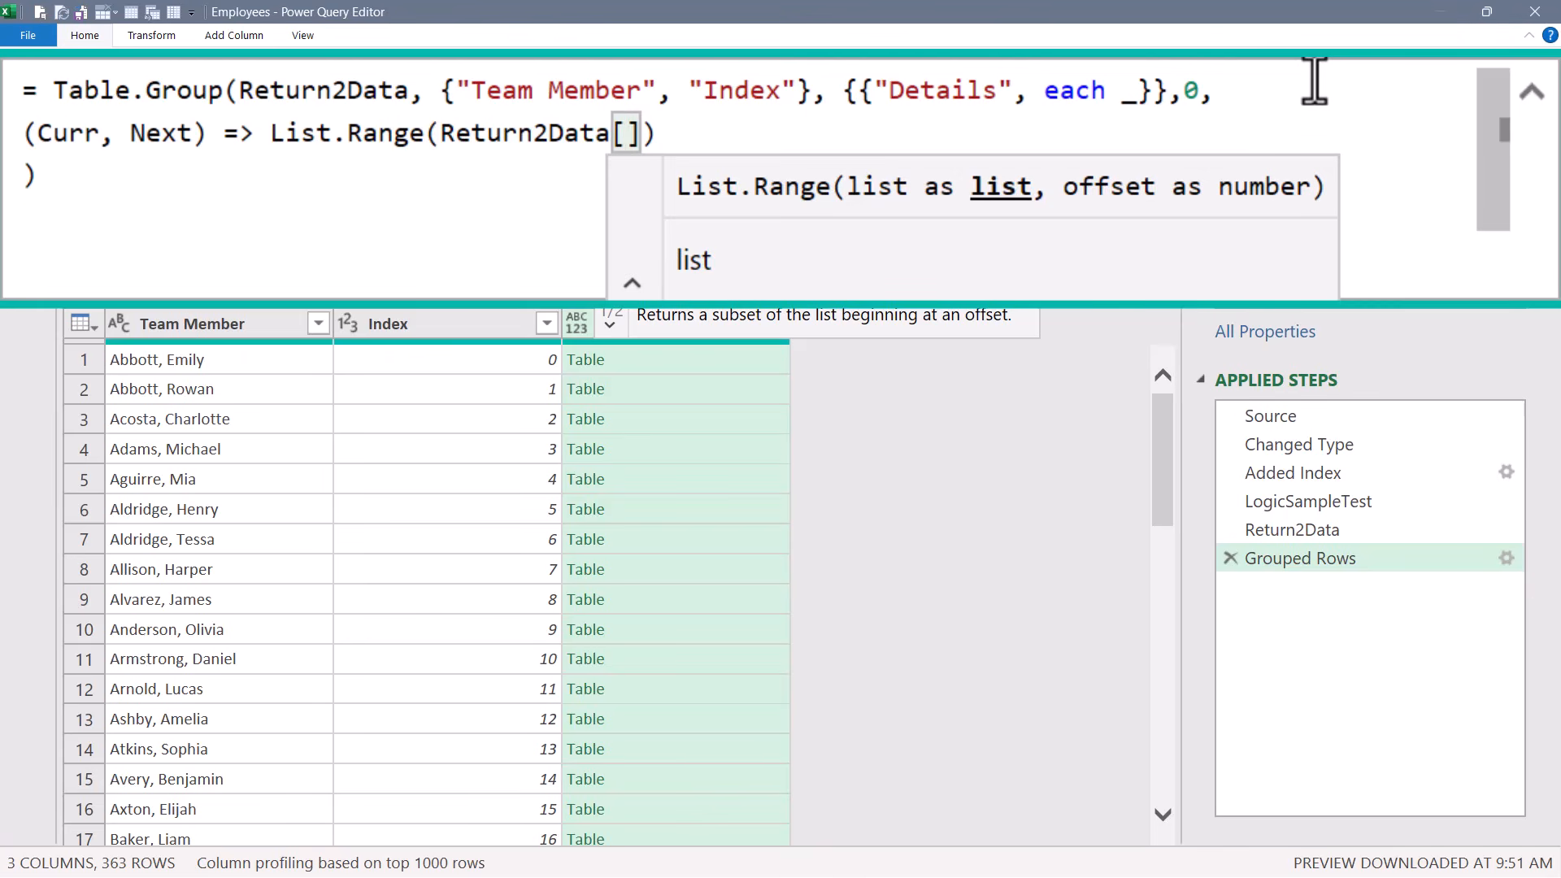
text(Team Member])
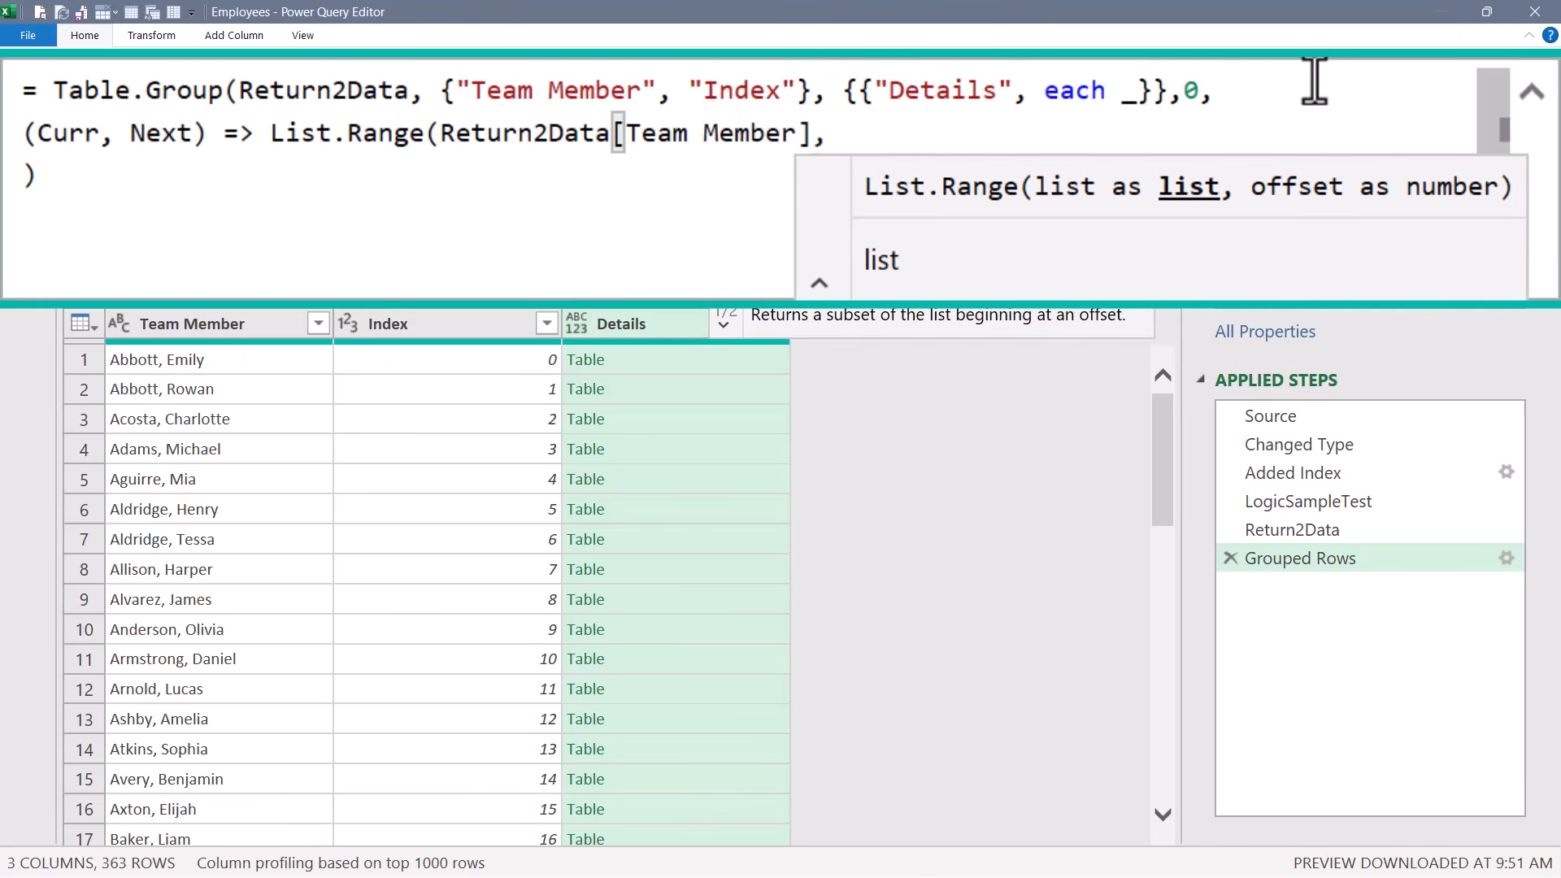
text(,)
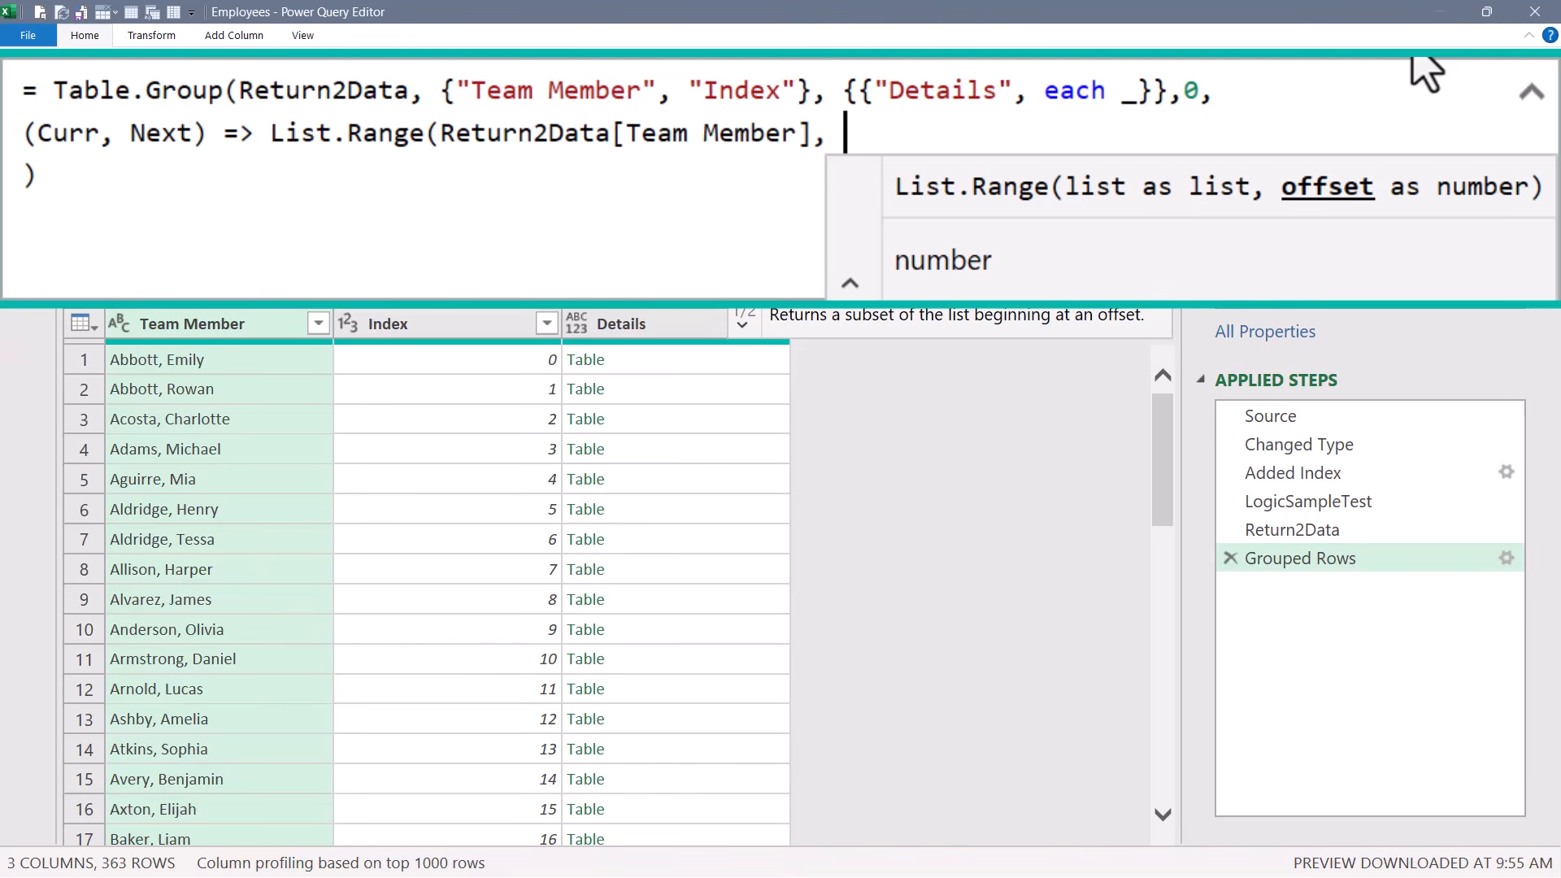
Enter Curr[Index] as the offset argument of List.Range
text(Curr)
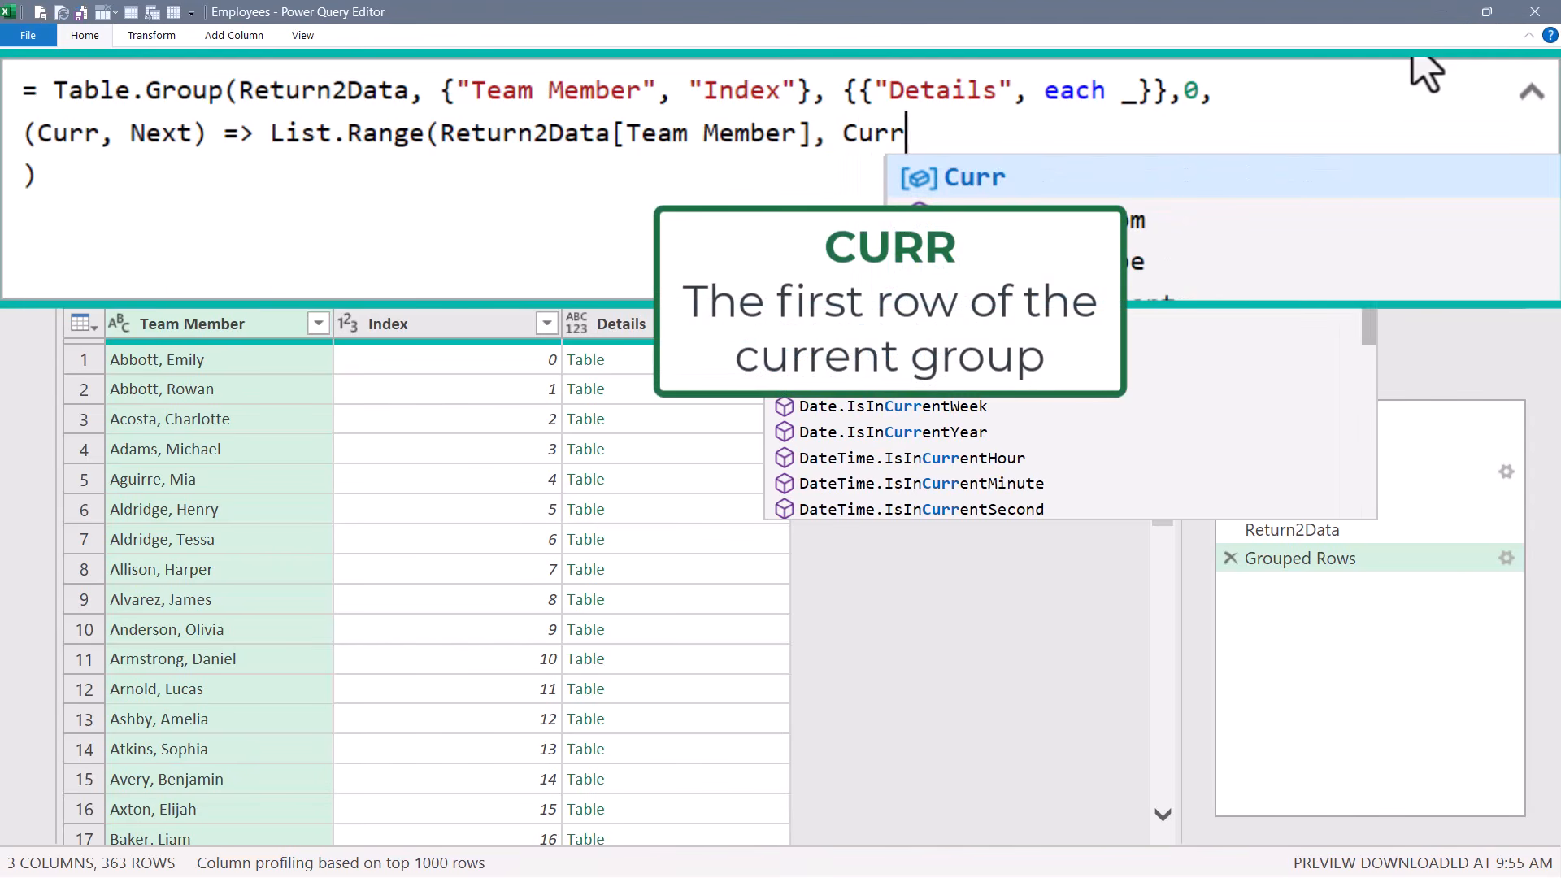
text([Index)
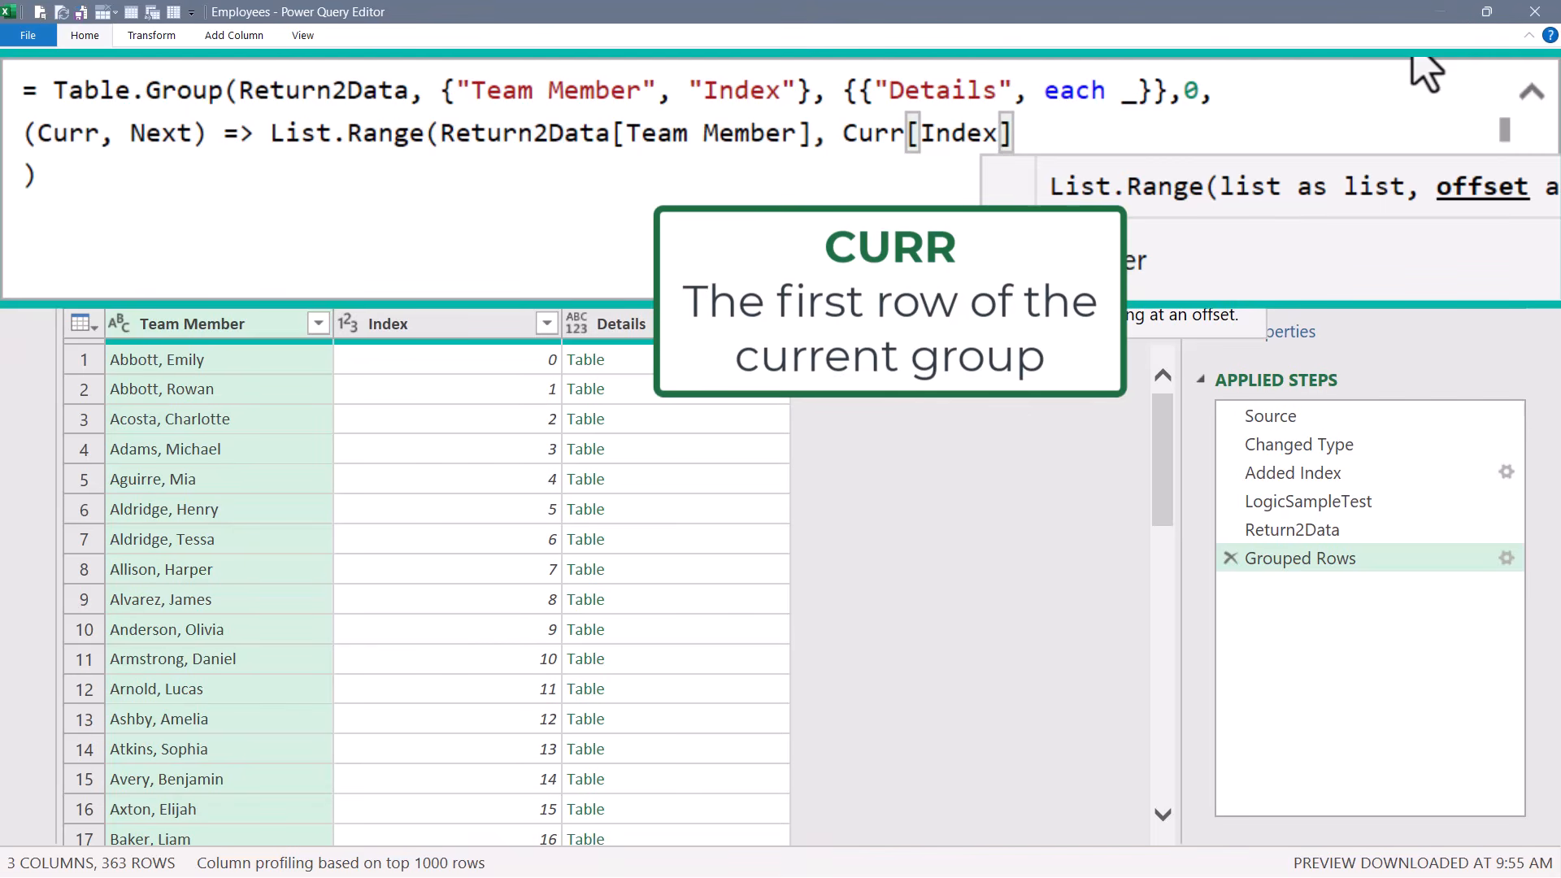
text(],)
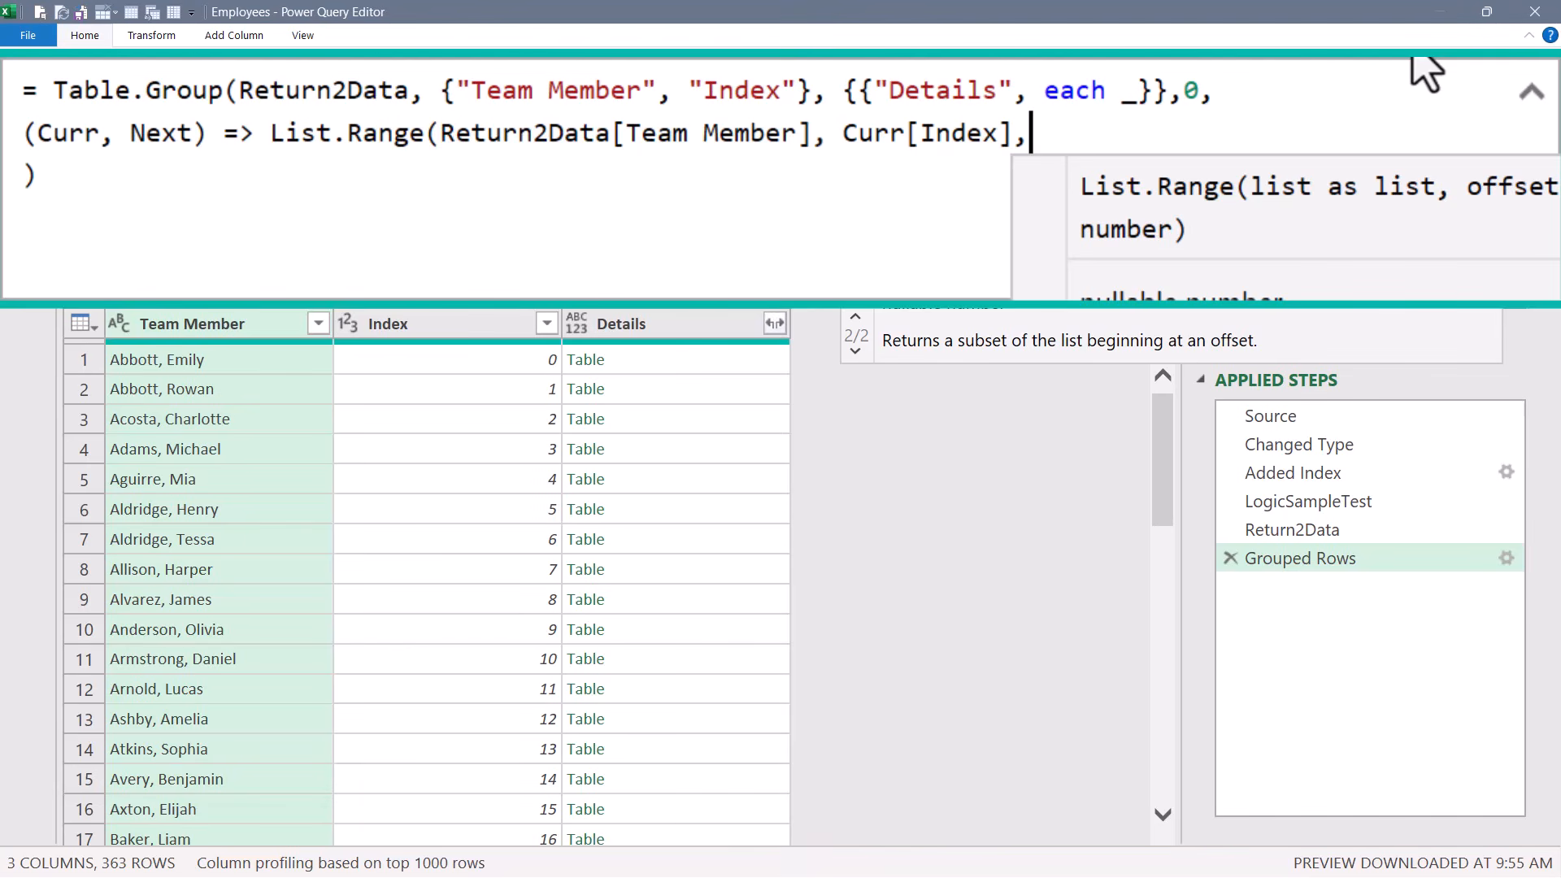
Enter Next[Index] - Curr[Index] + 1 as the count argument of List.Range, close the function and commit the formula
text(Nex)
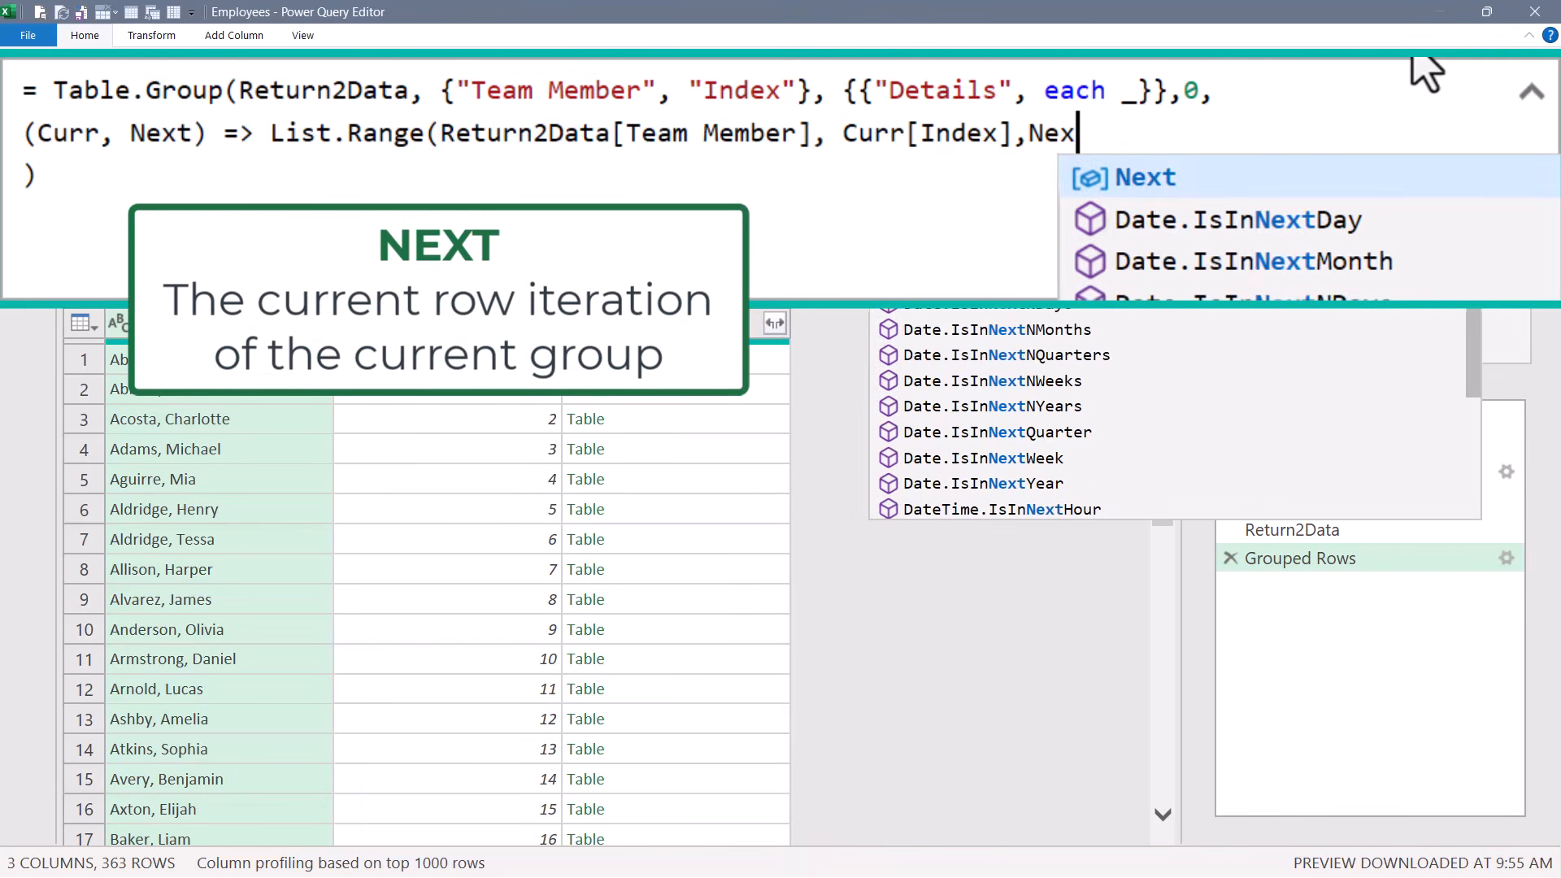
text(t[Index] - )
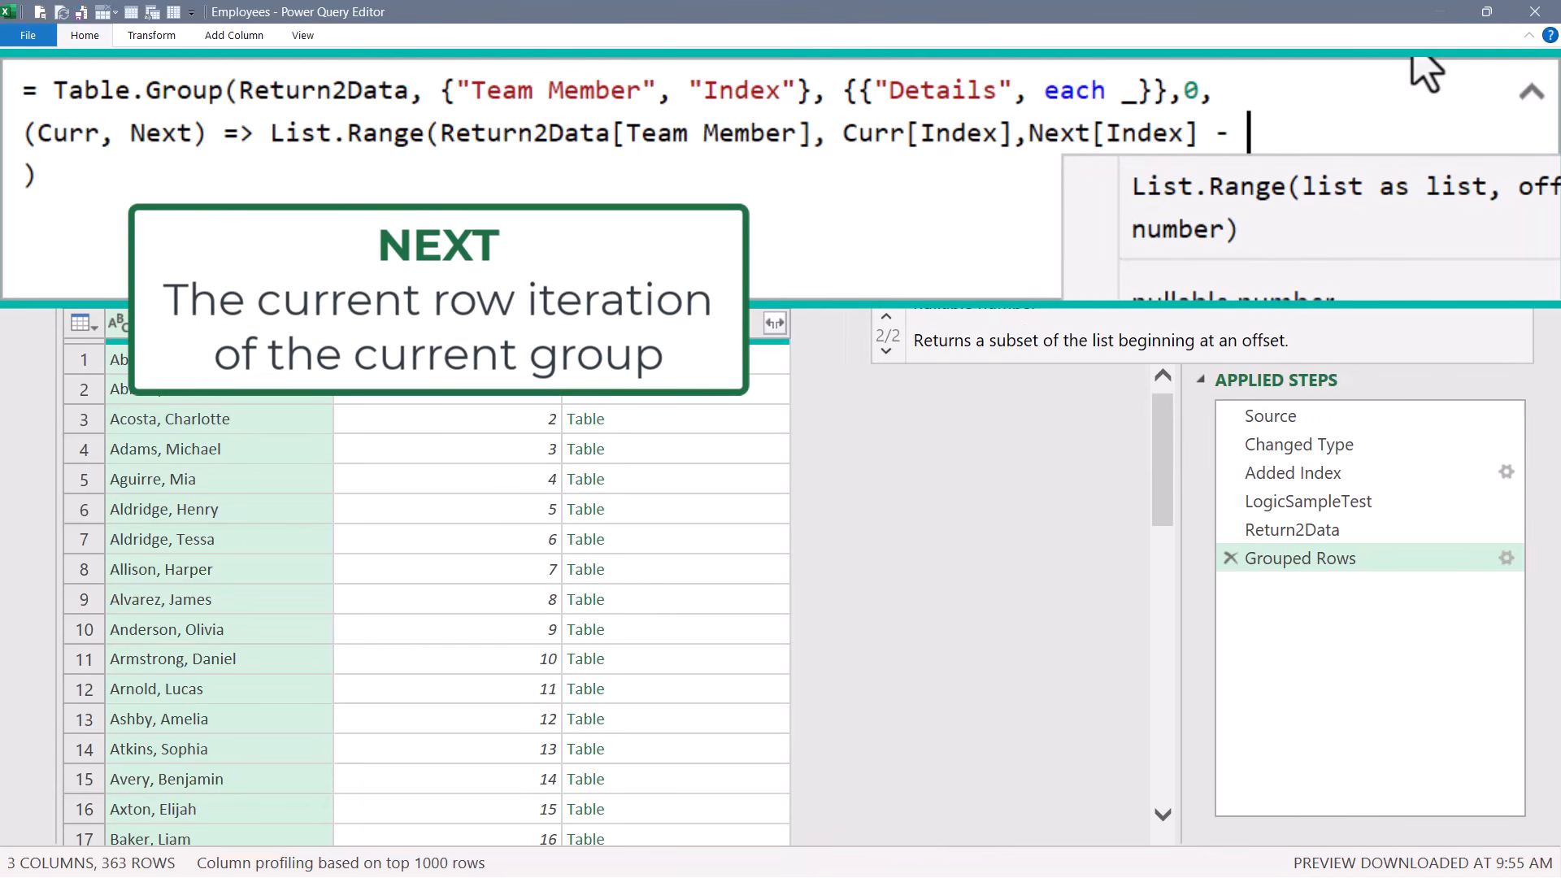
text(Curr[Index)
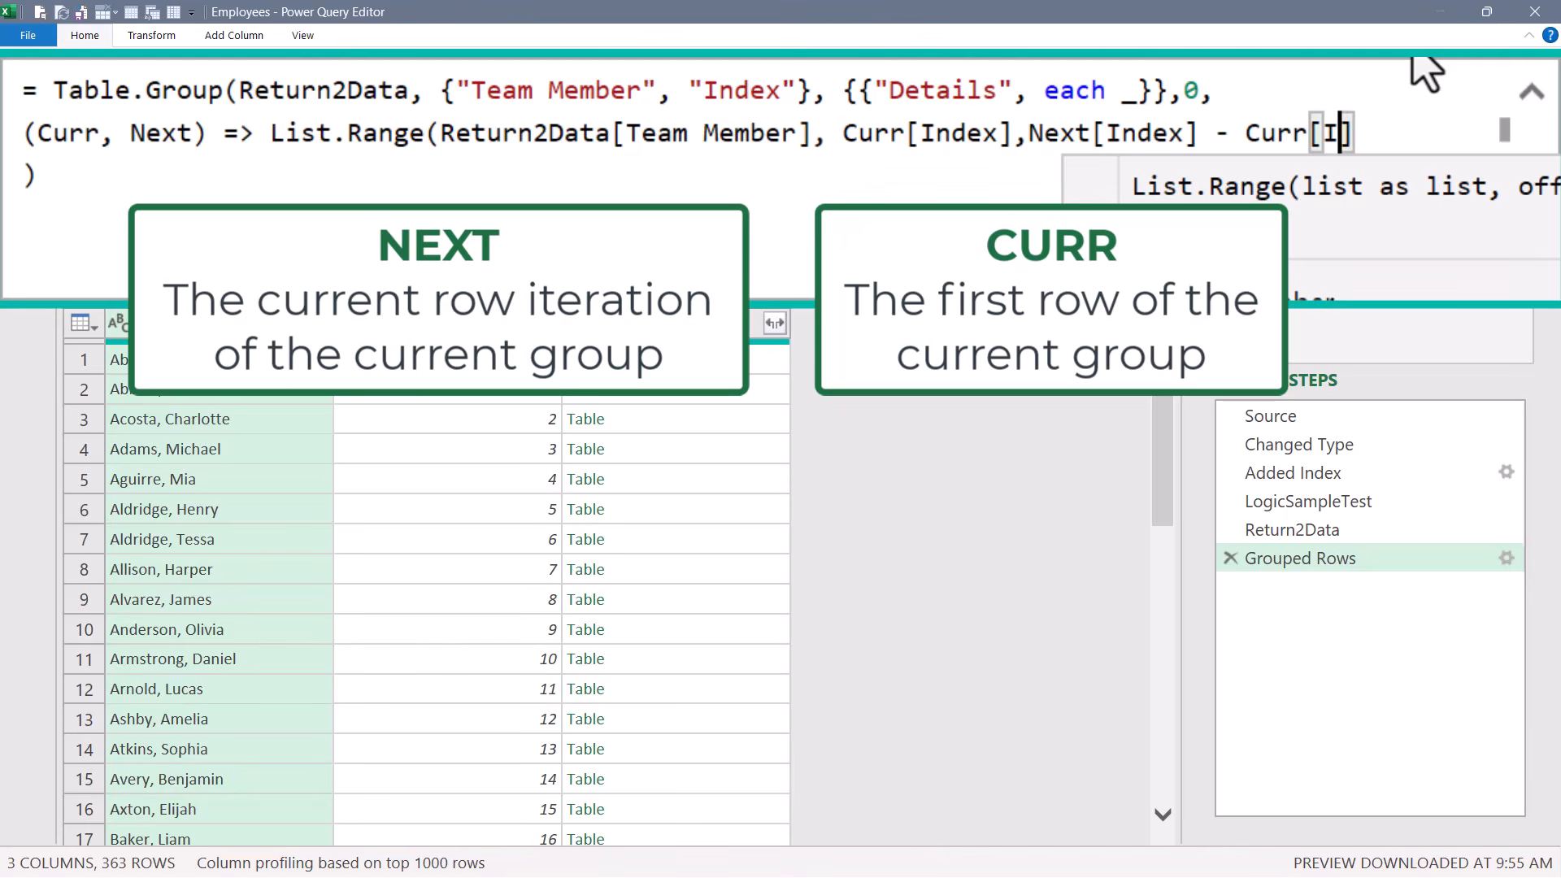
text(] + 1)
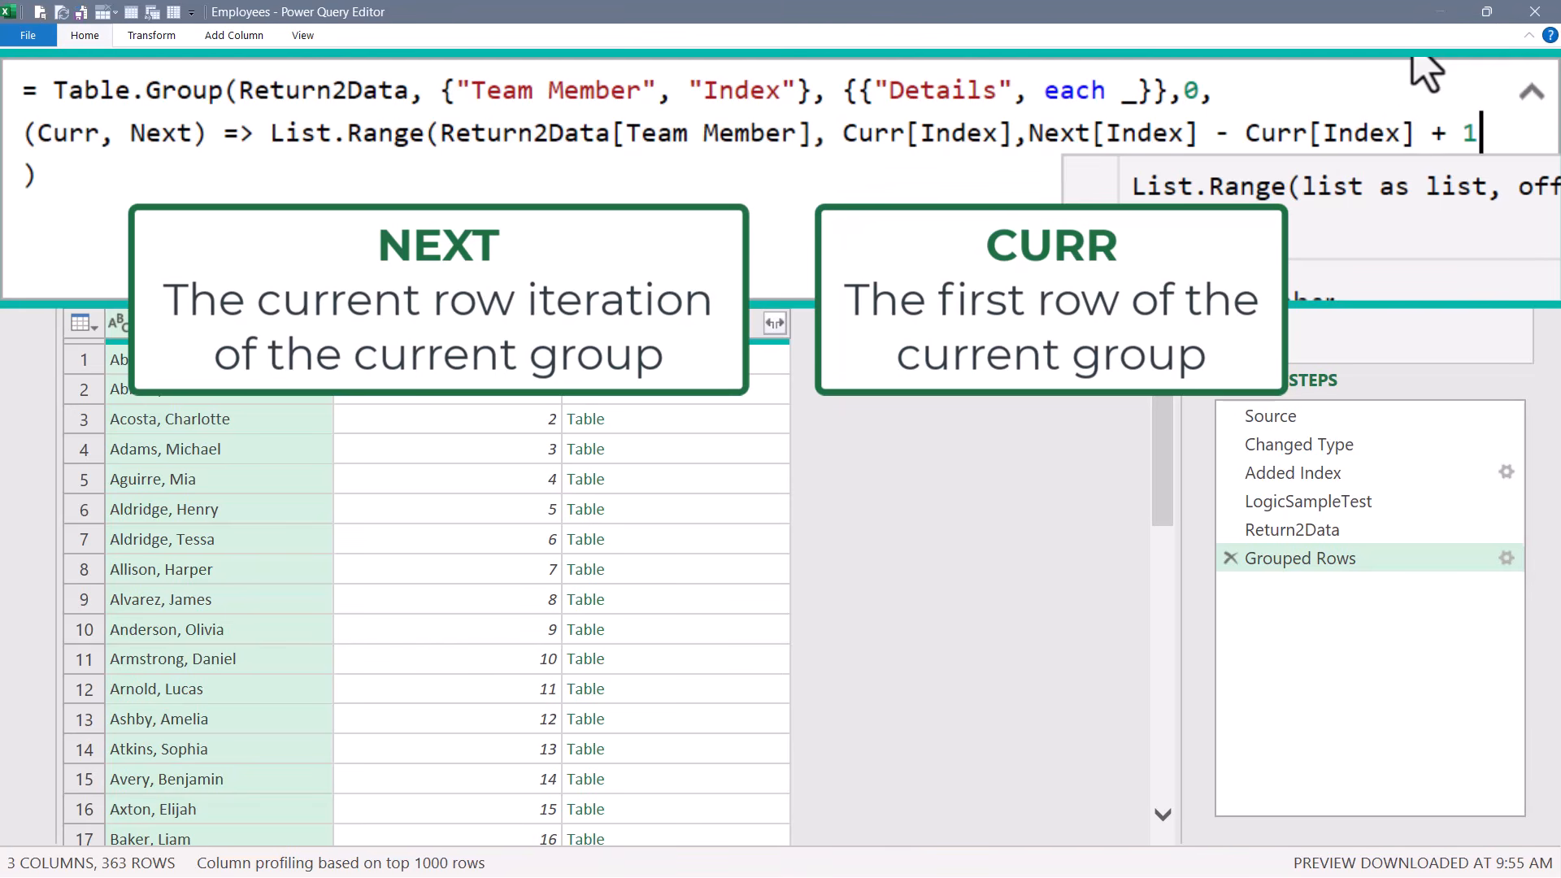
text())
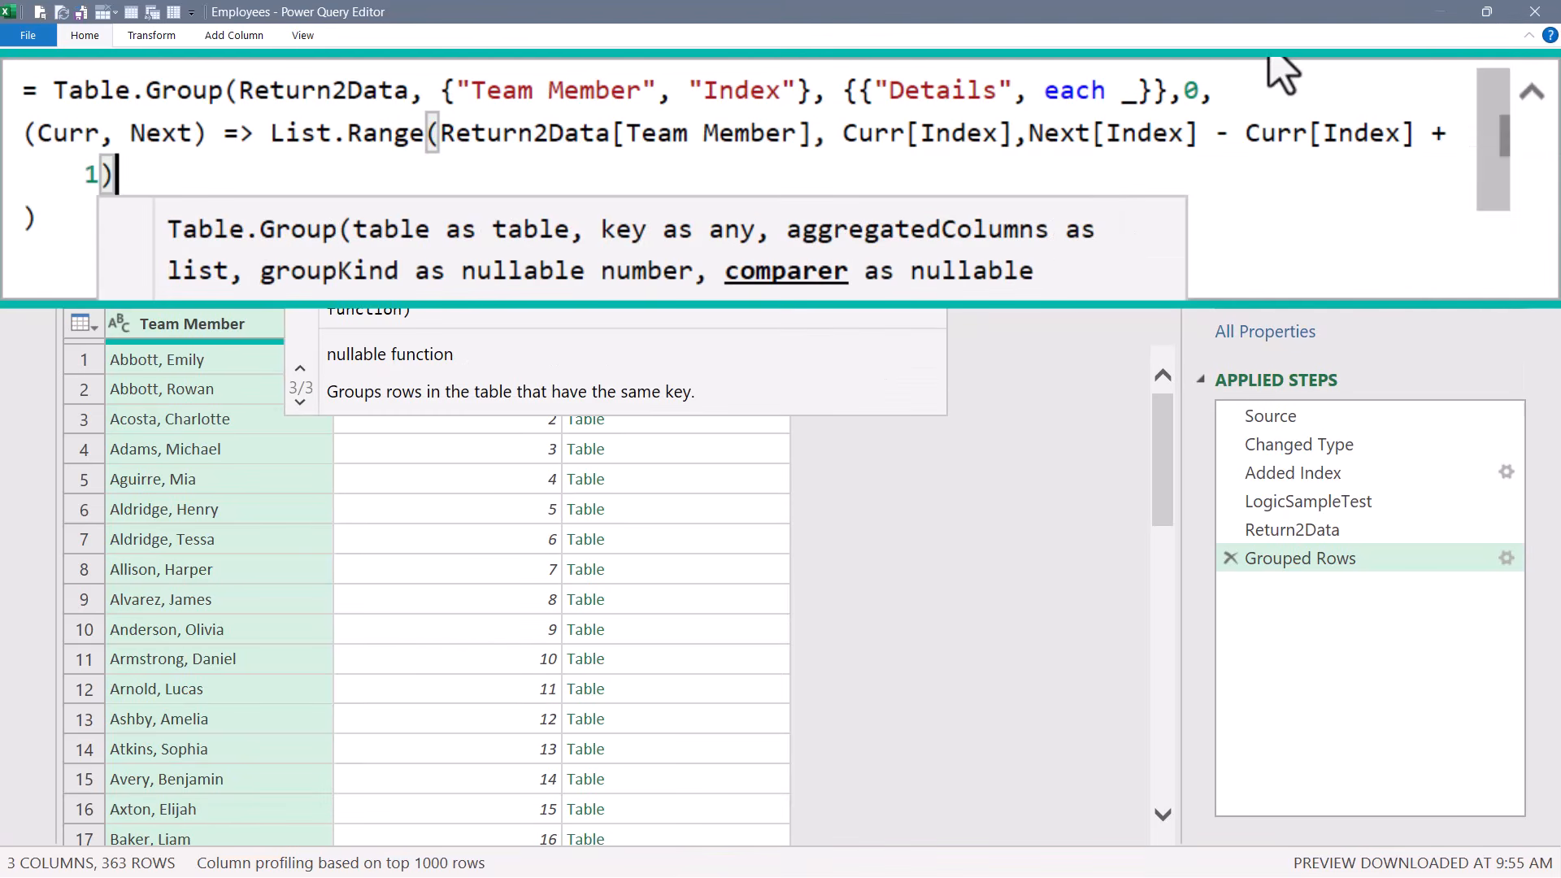
key(Return)
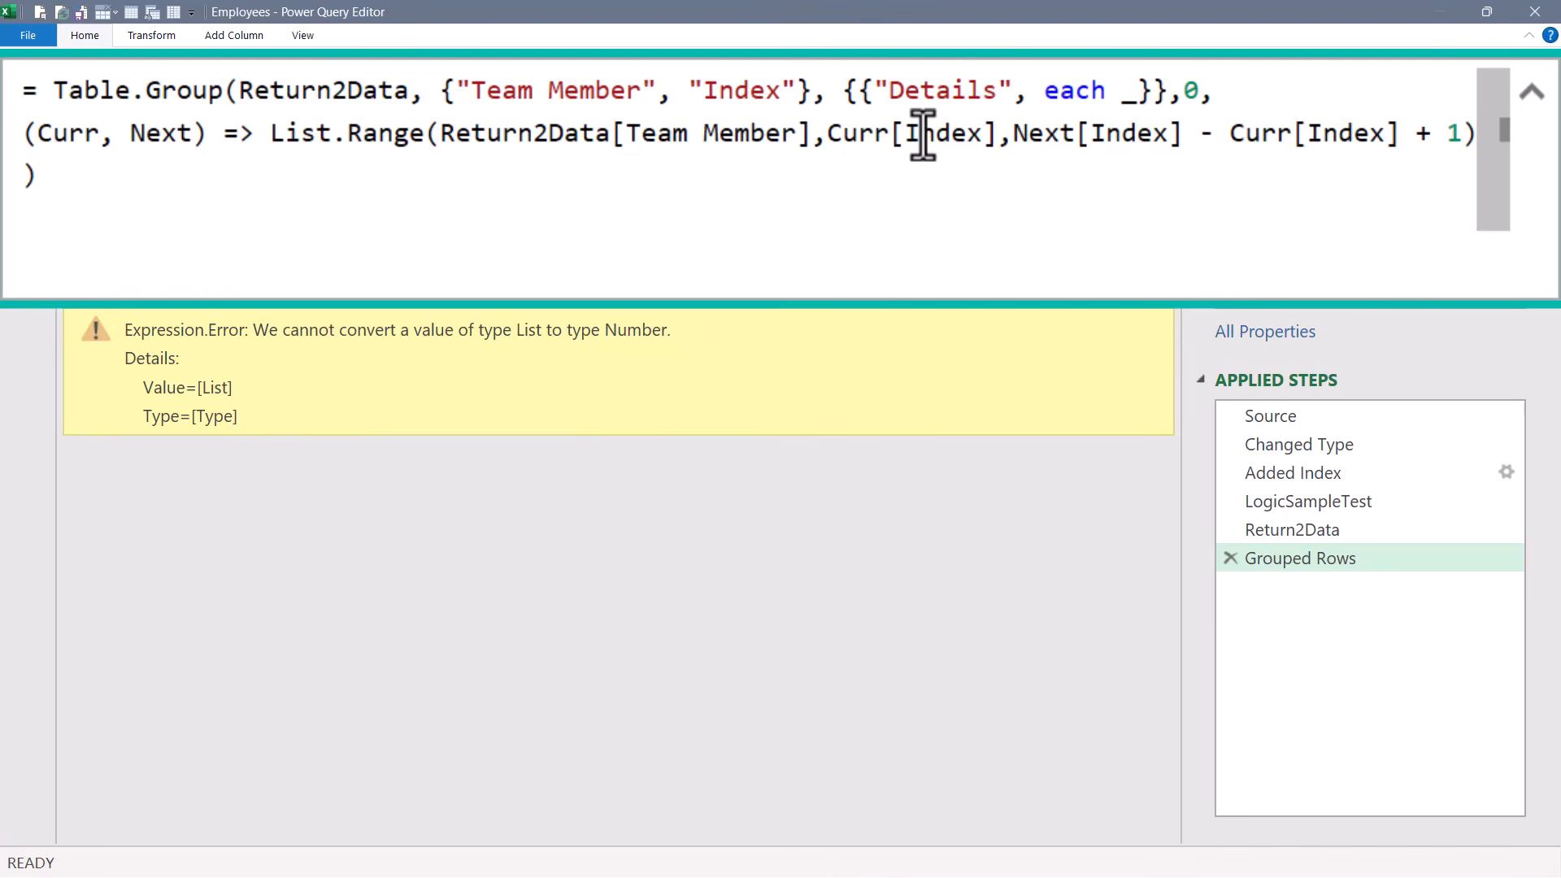
Wrap the List.Range expression of the comparer function in List.Count and commit the formula
click(269, 134)
key(Left)
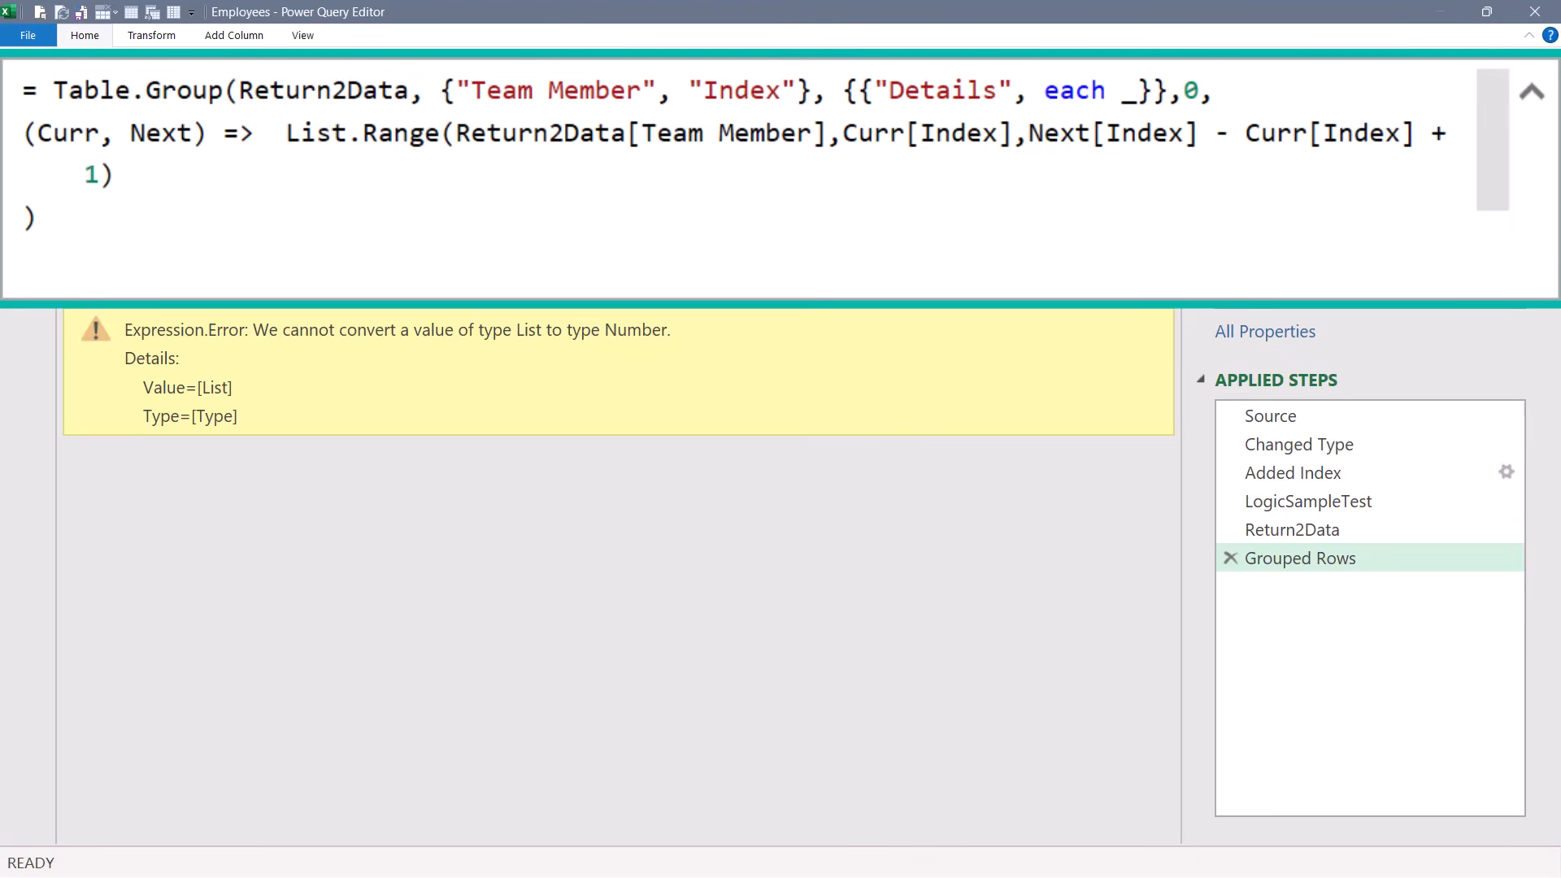
text(listcou)
key(Tab)
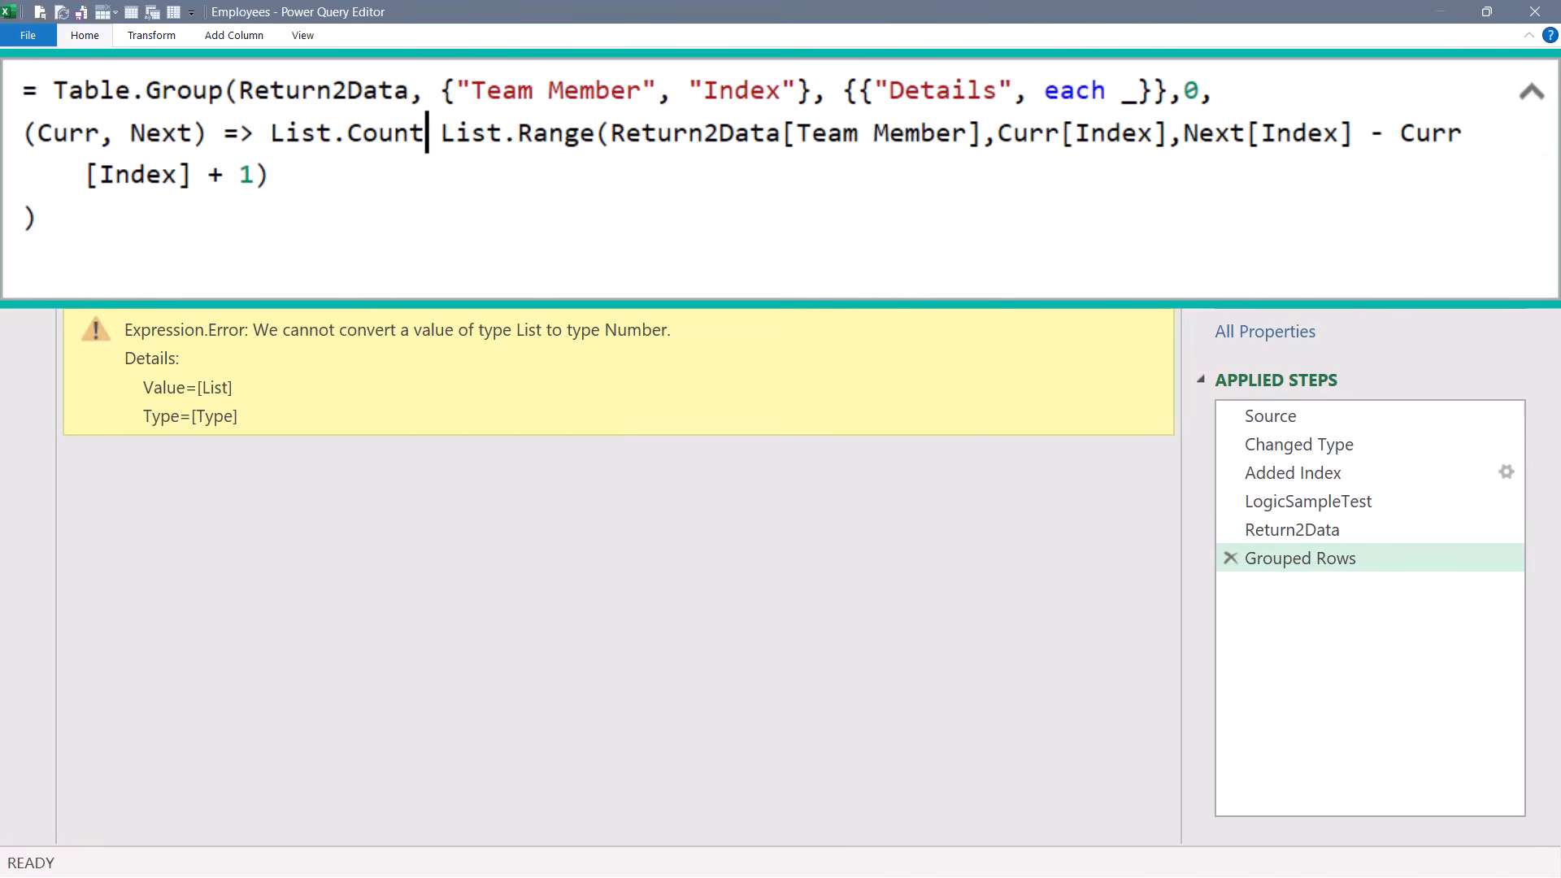
key(Delete)
text(()
key(End)
text())
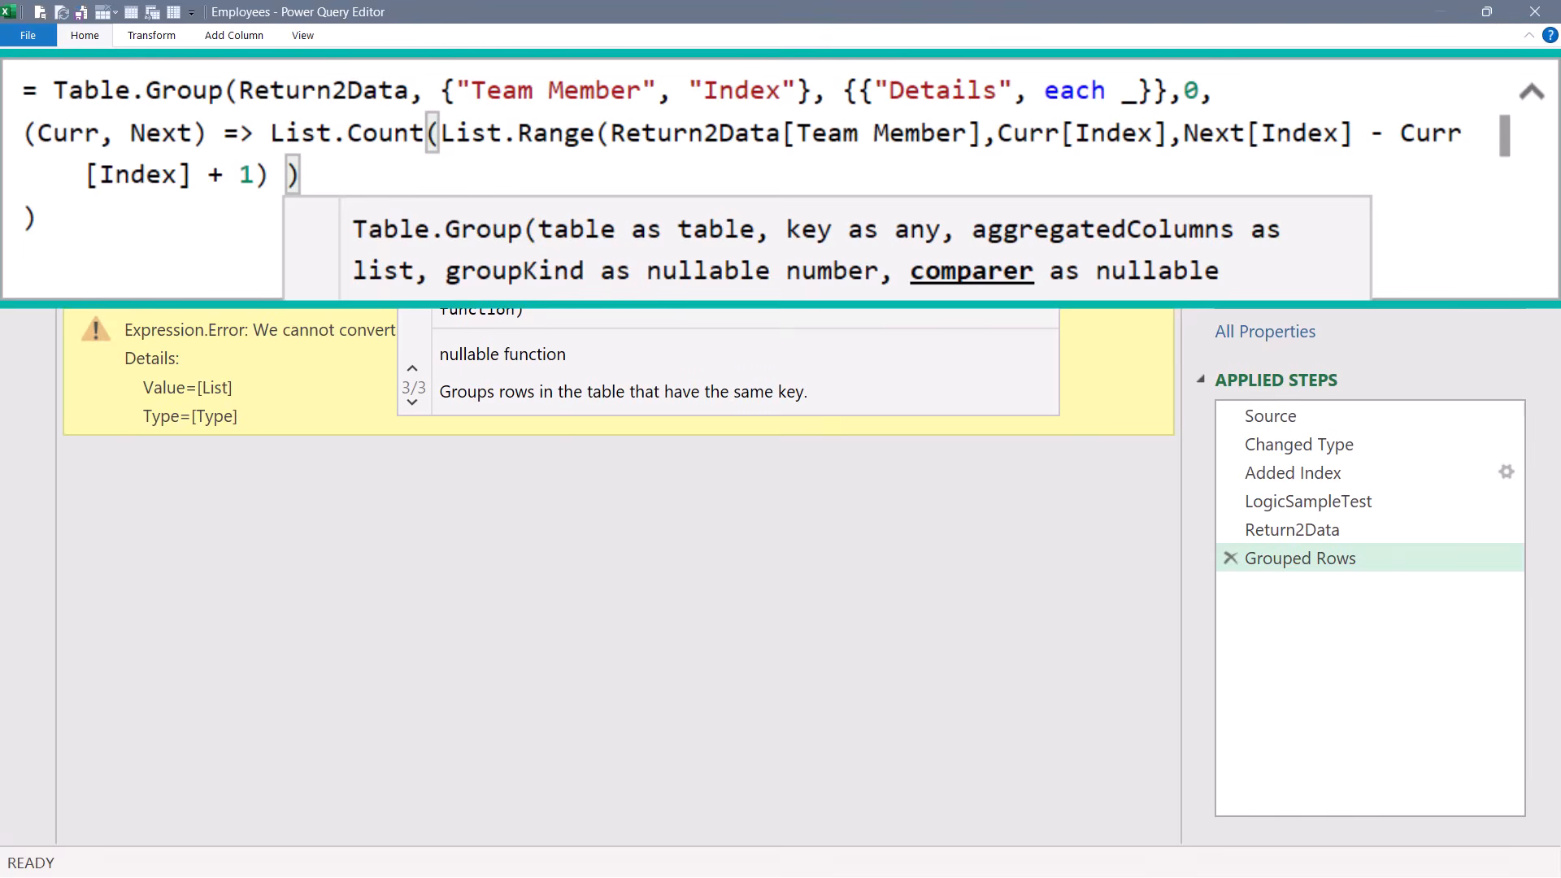
key(Return)
Preview the nested Details tables in the first six rows of the grouped result
click(674, 360)
click(675, 389)
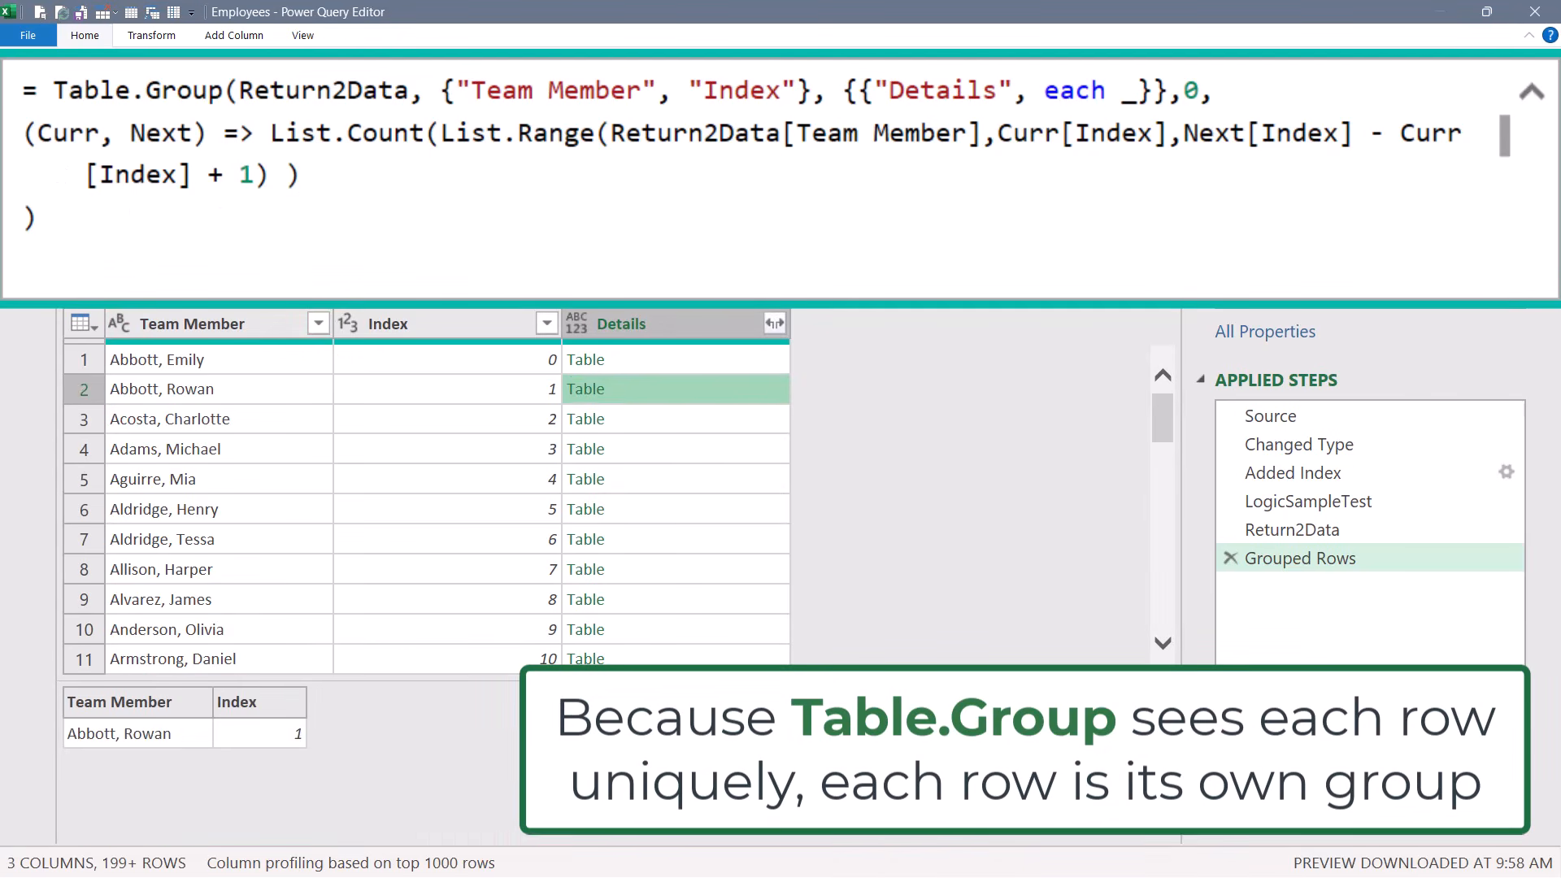
click(675, 419)
click(675, 449)
click(675, 479)
click(675, 509)
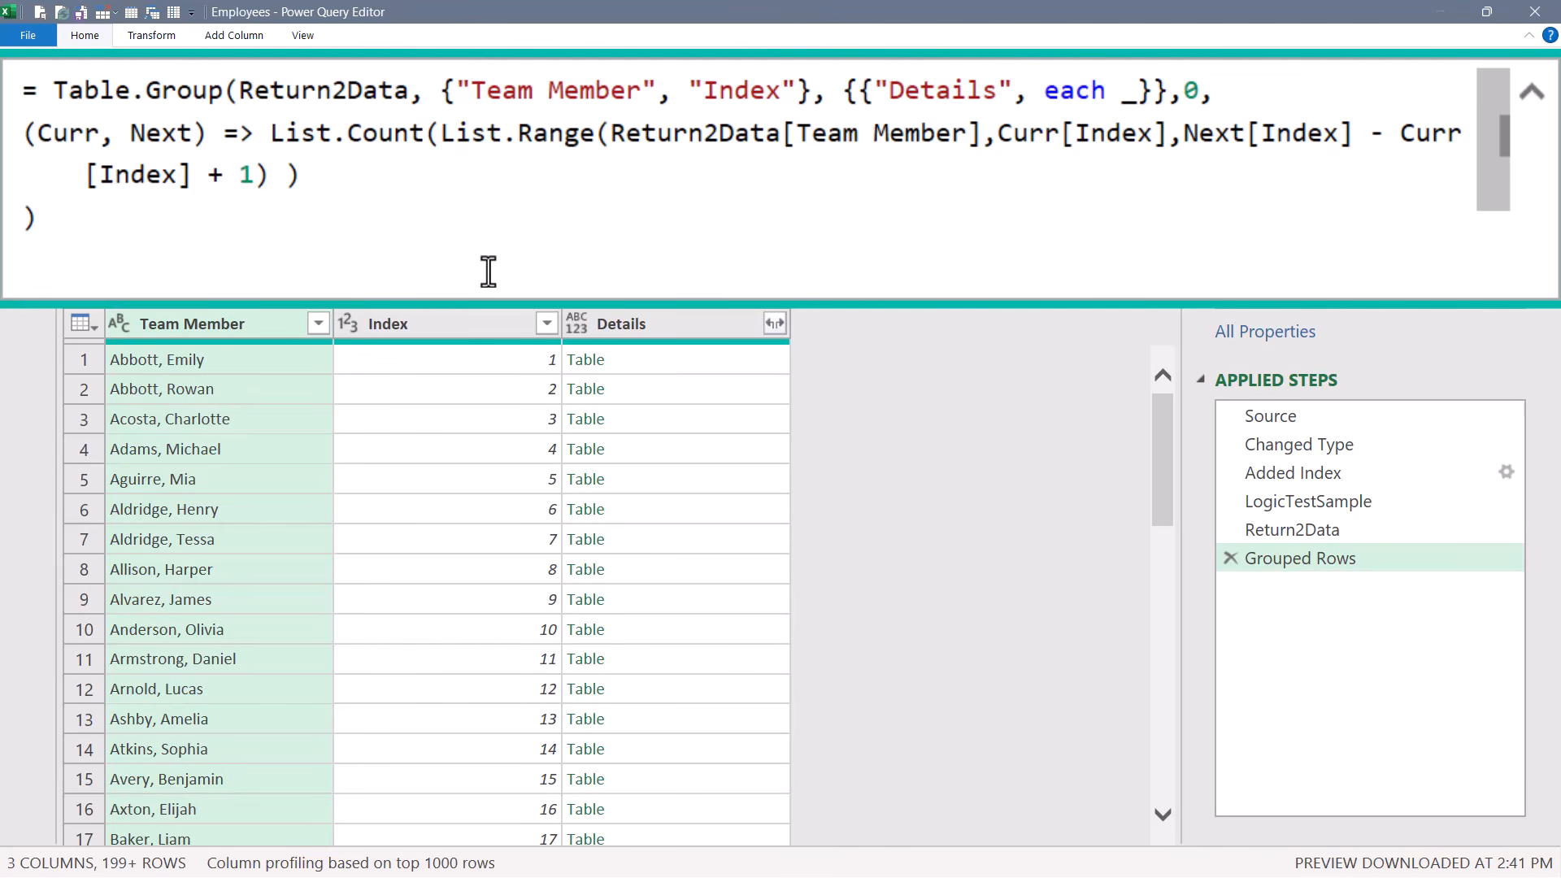
Append the logical test > 12 after the List.Count expression and commit the formula
click(436, 224)
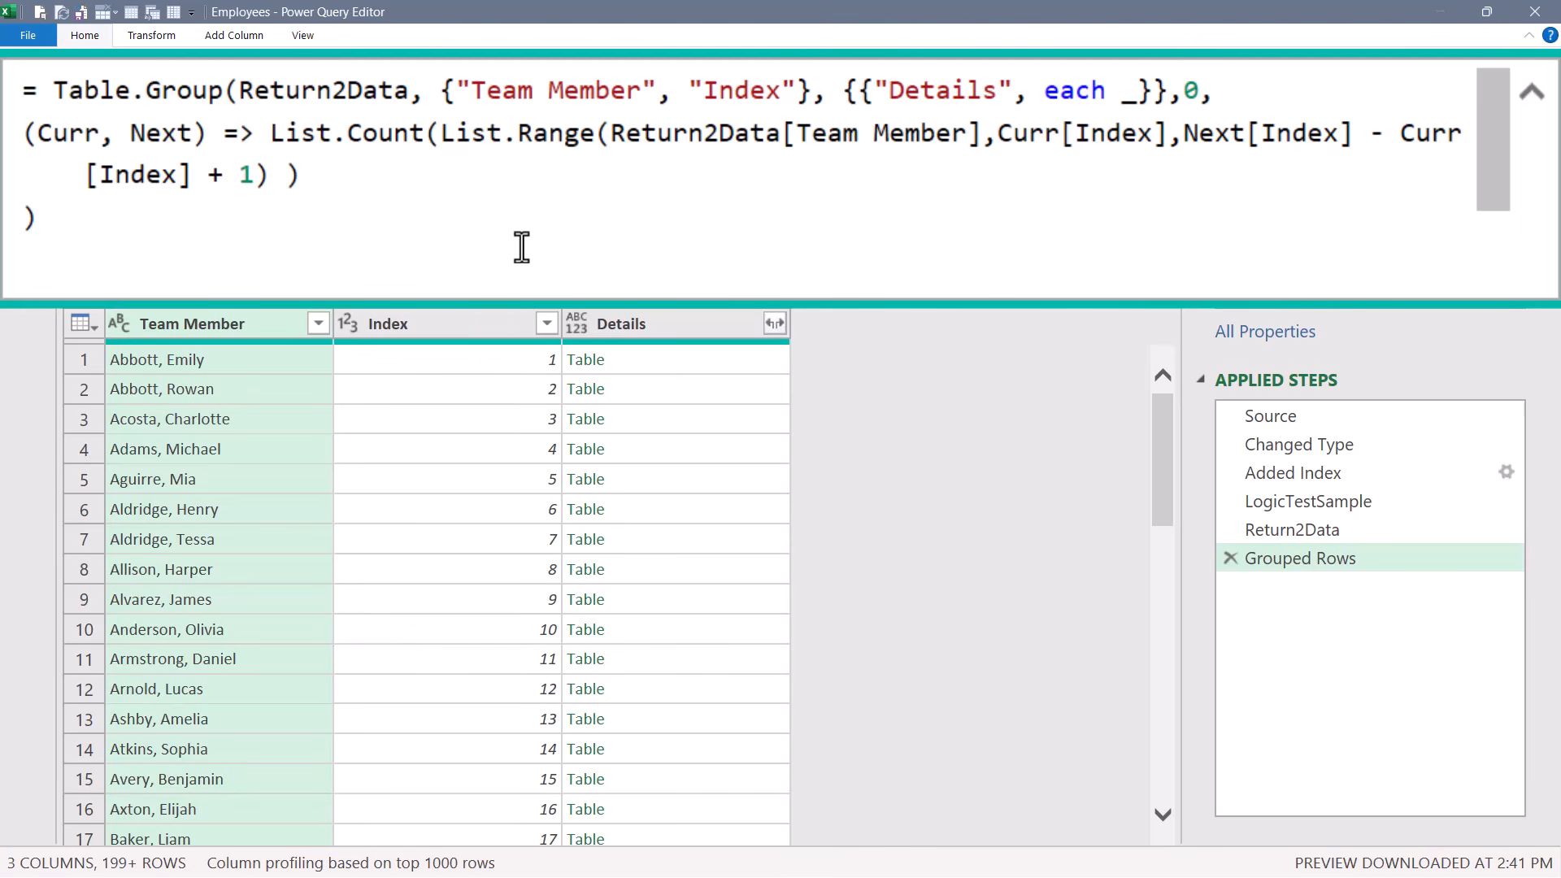
text(> 12)
key(Return)
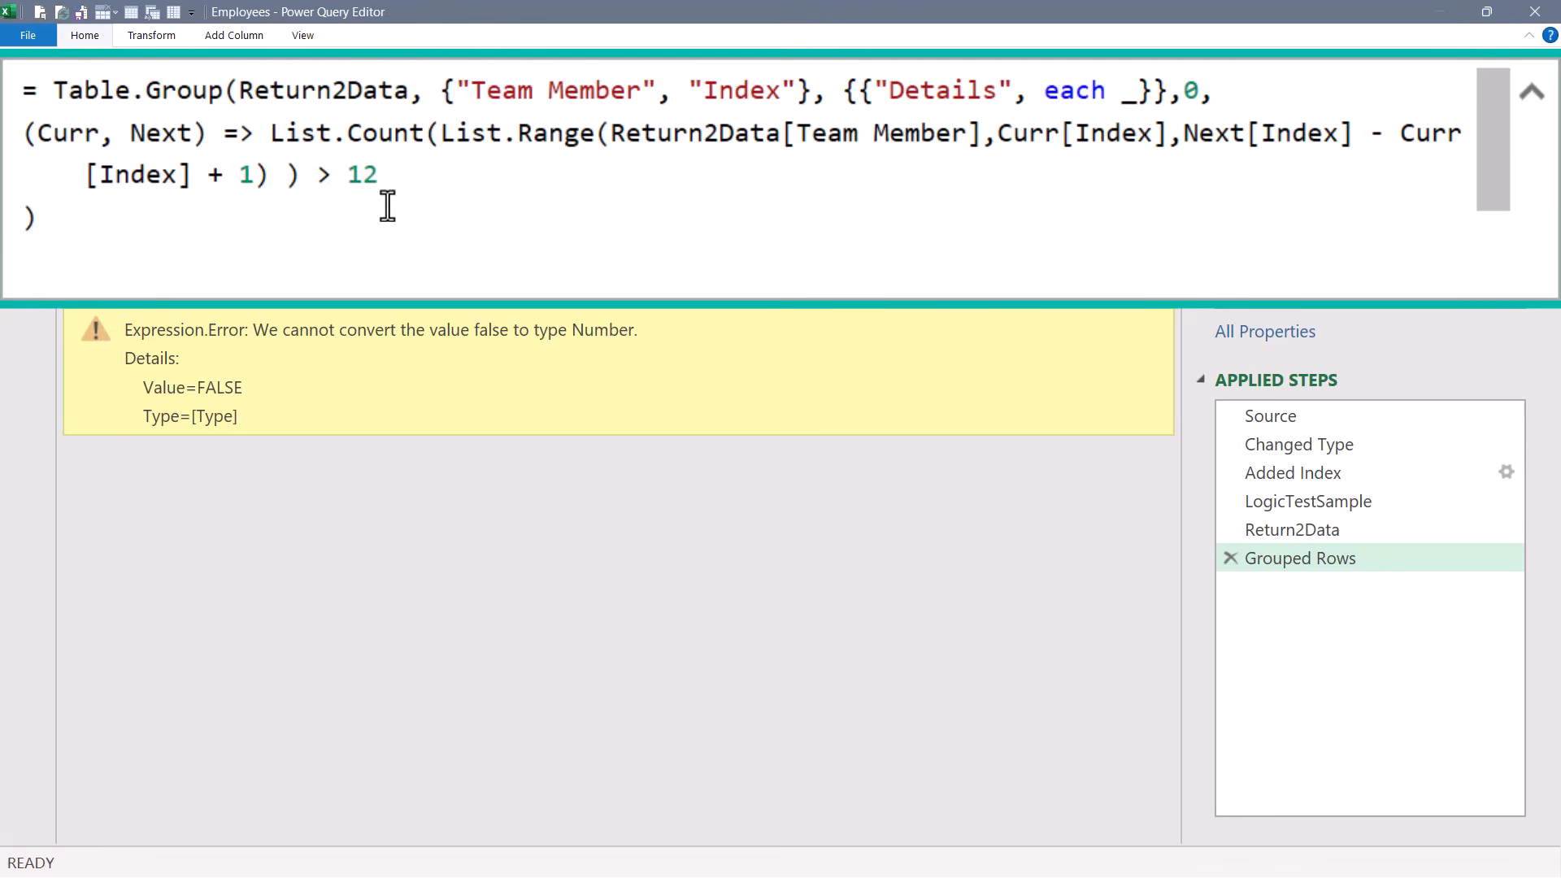
Wrap the whole List.Count(...) > 12 test in Number.From, closing it after 12
click(272, 135)
key(Left)
text(numerfr)
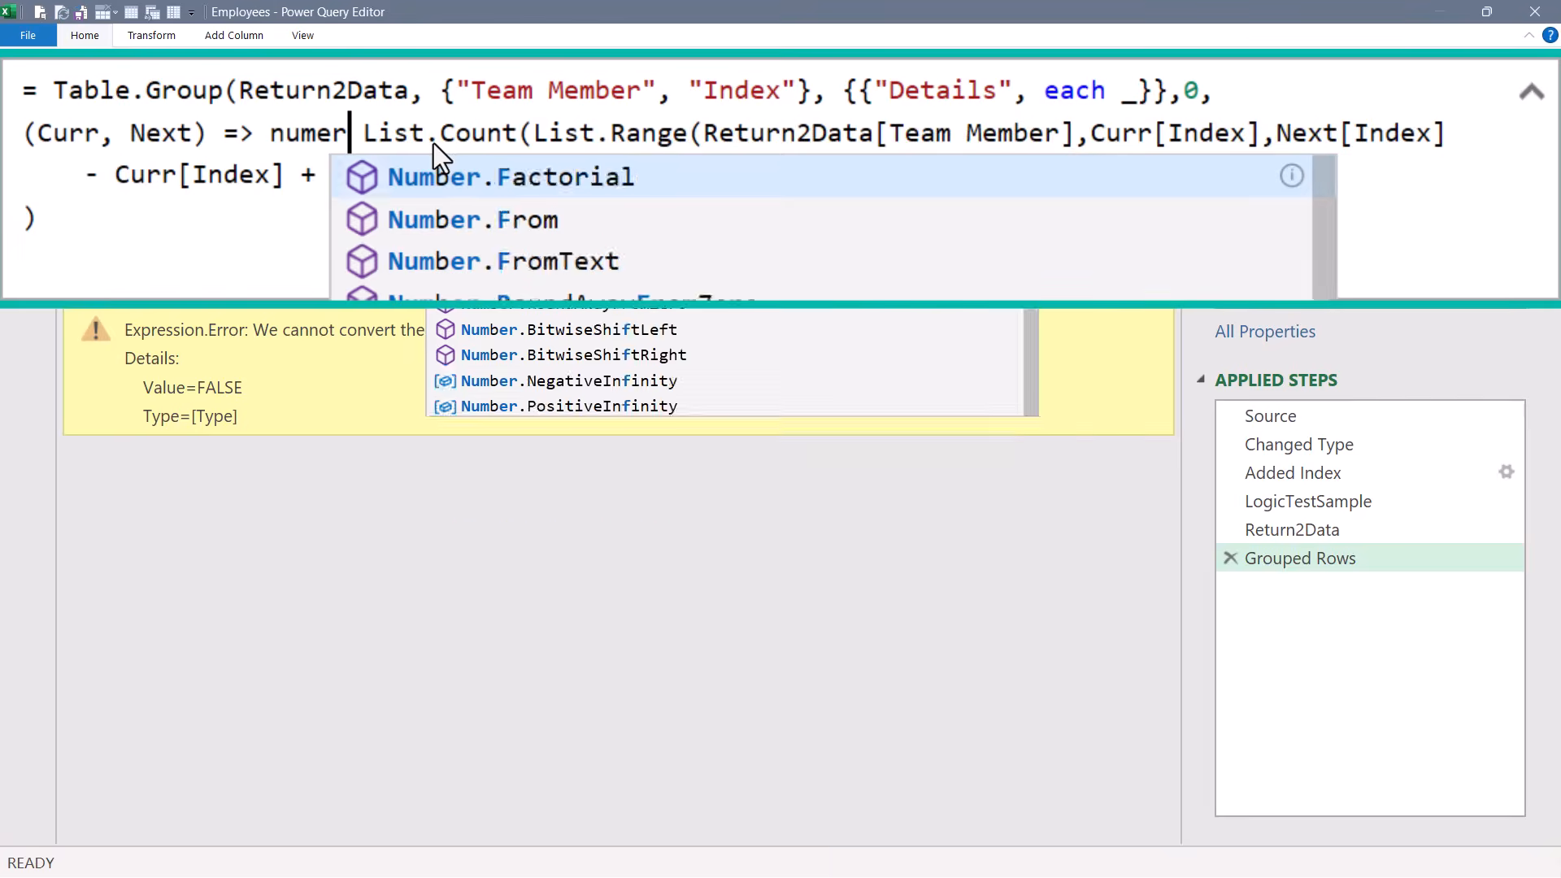
key(Tab)
text(()
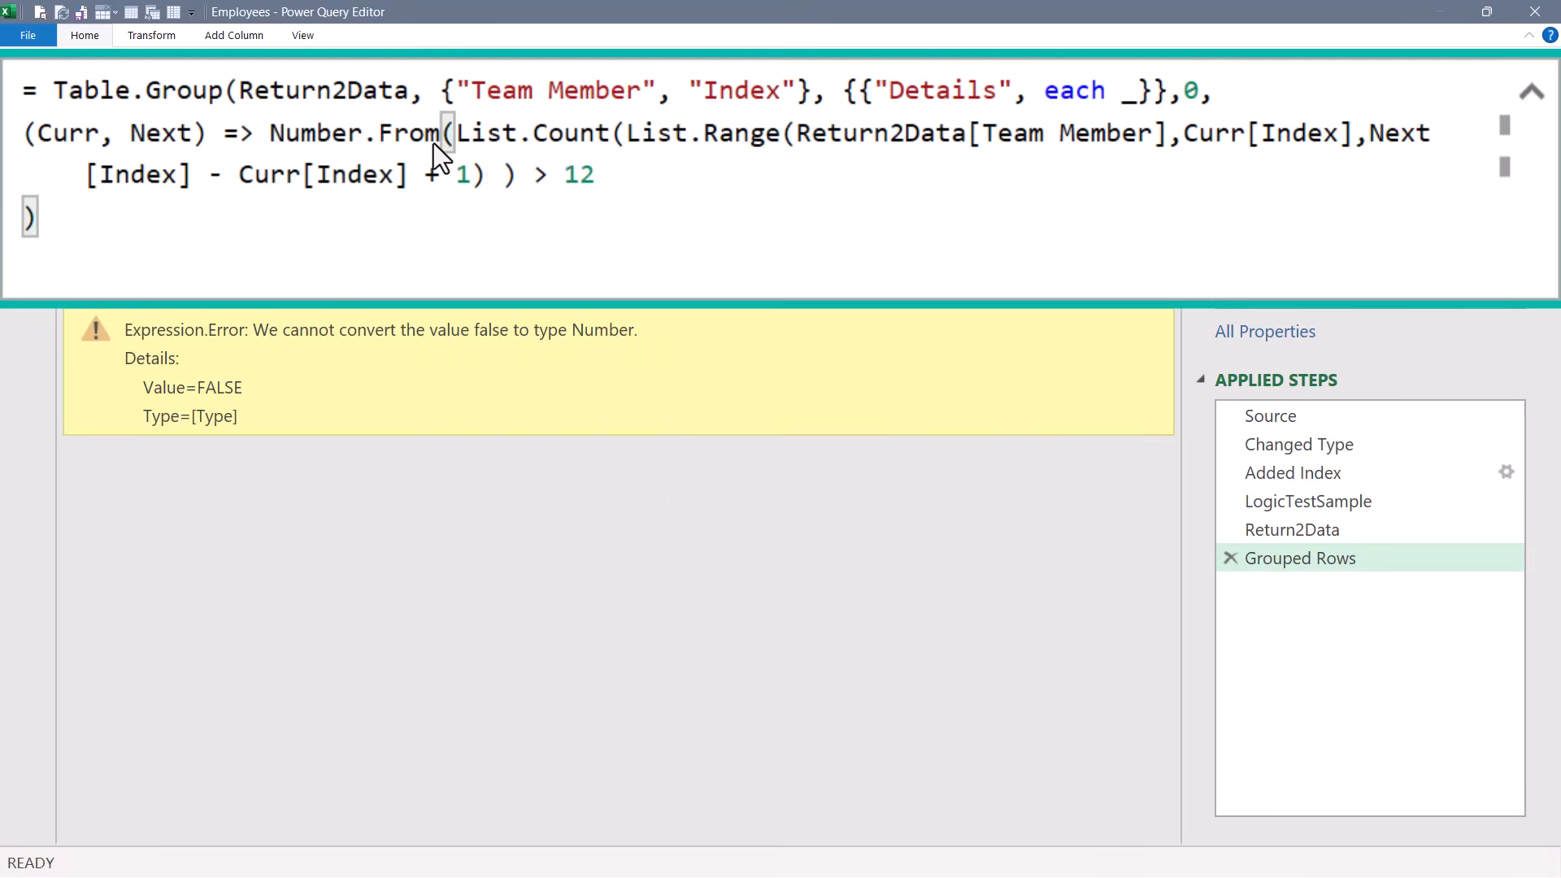
key(ctrl+End)
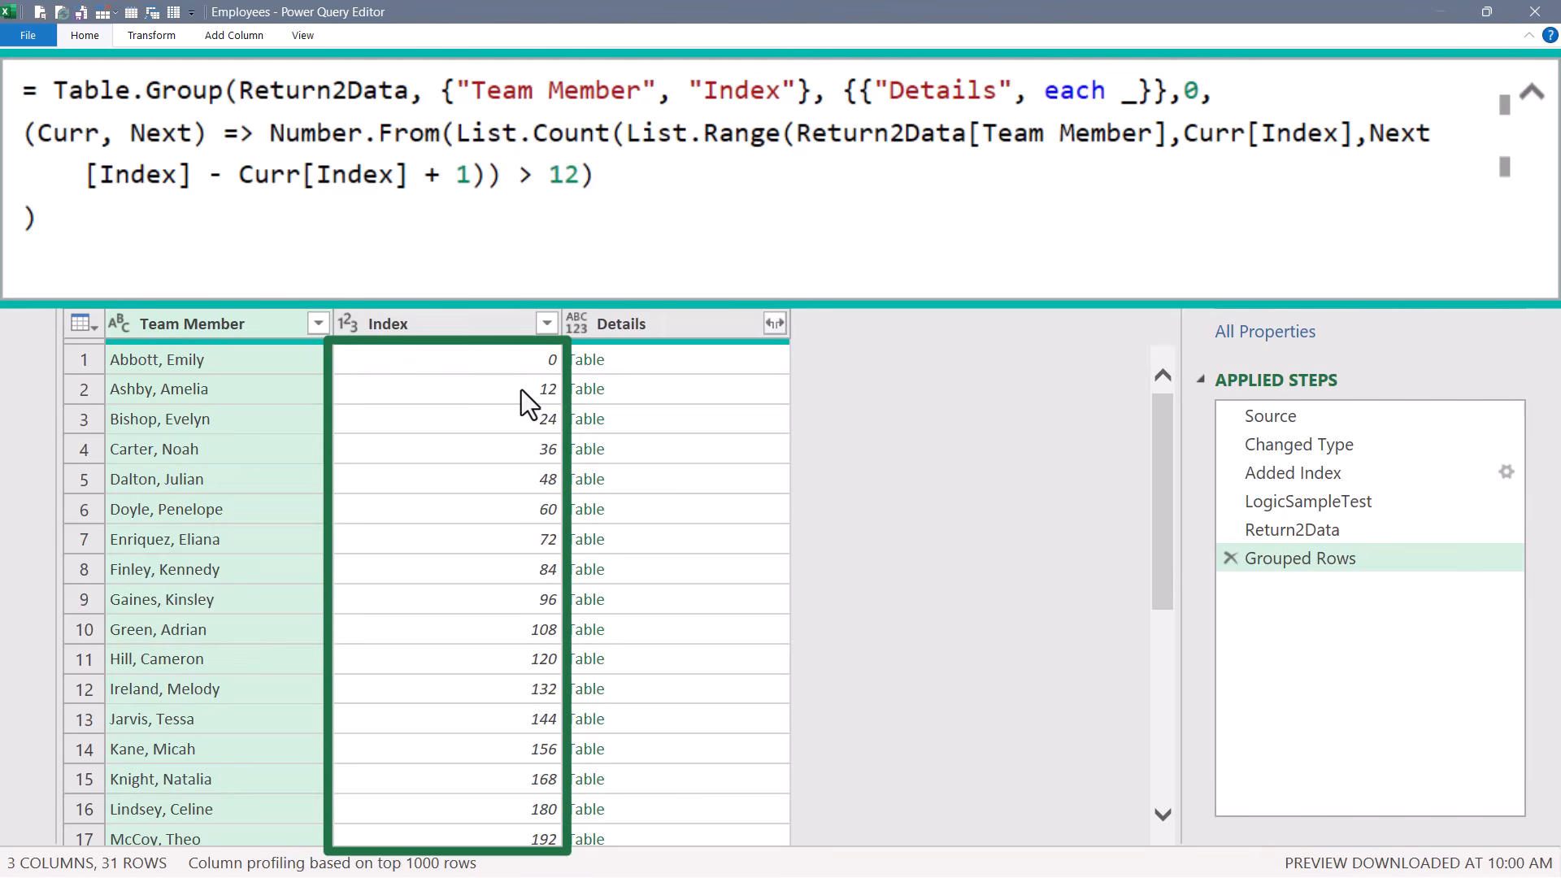
Check the Index column and preview the first three nested Details tables in an enlarged preview area
click(510, 333)
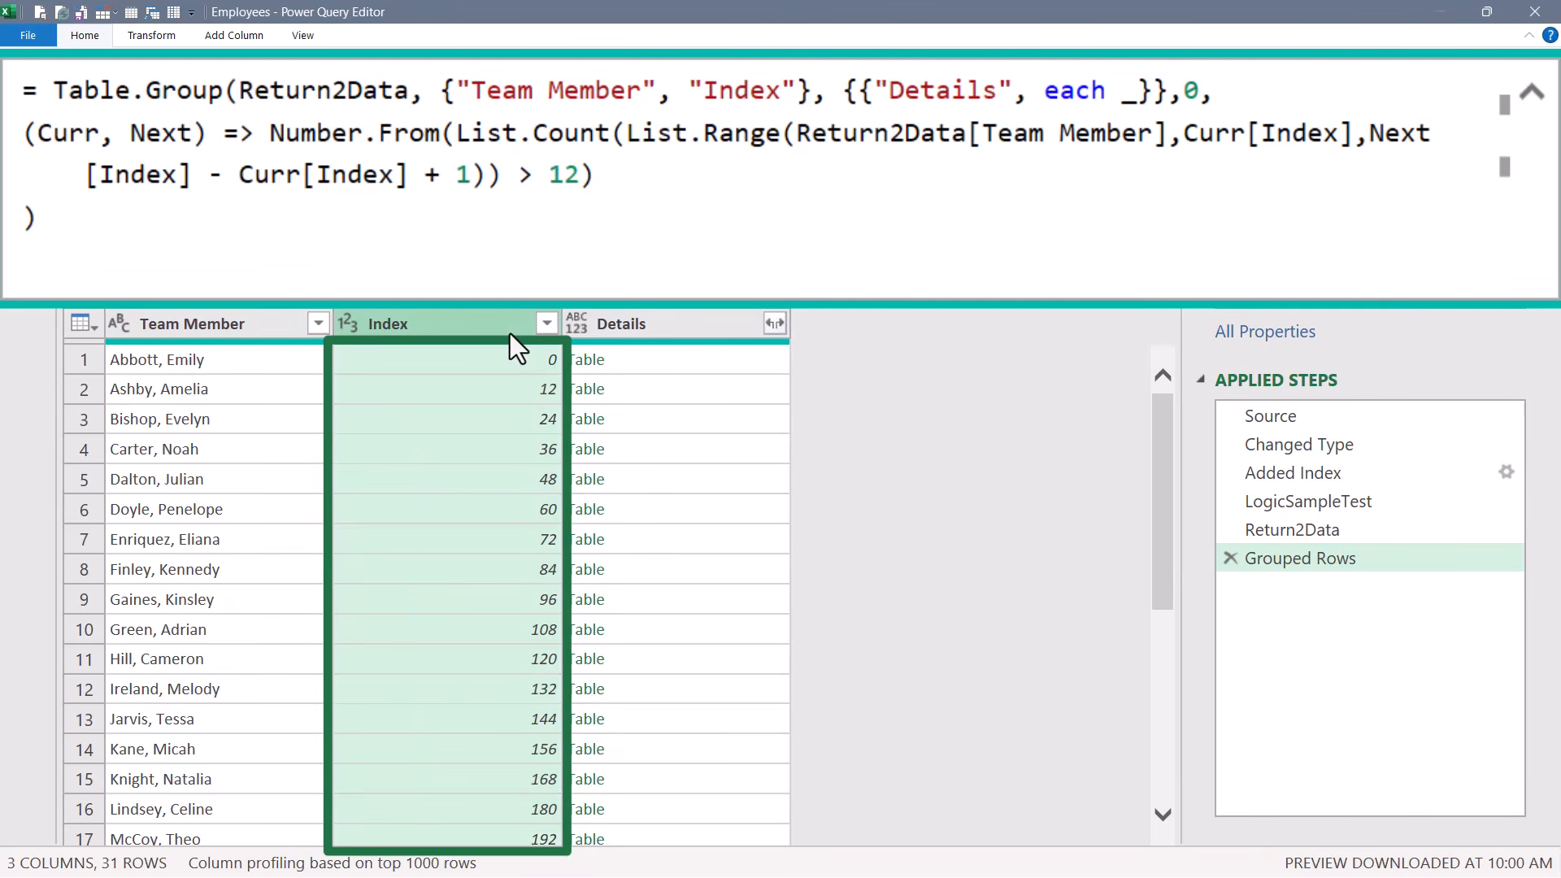
click(646, 362)
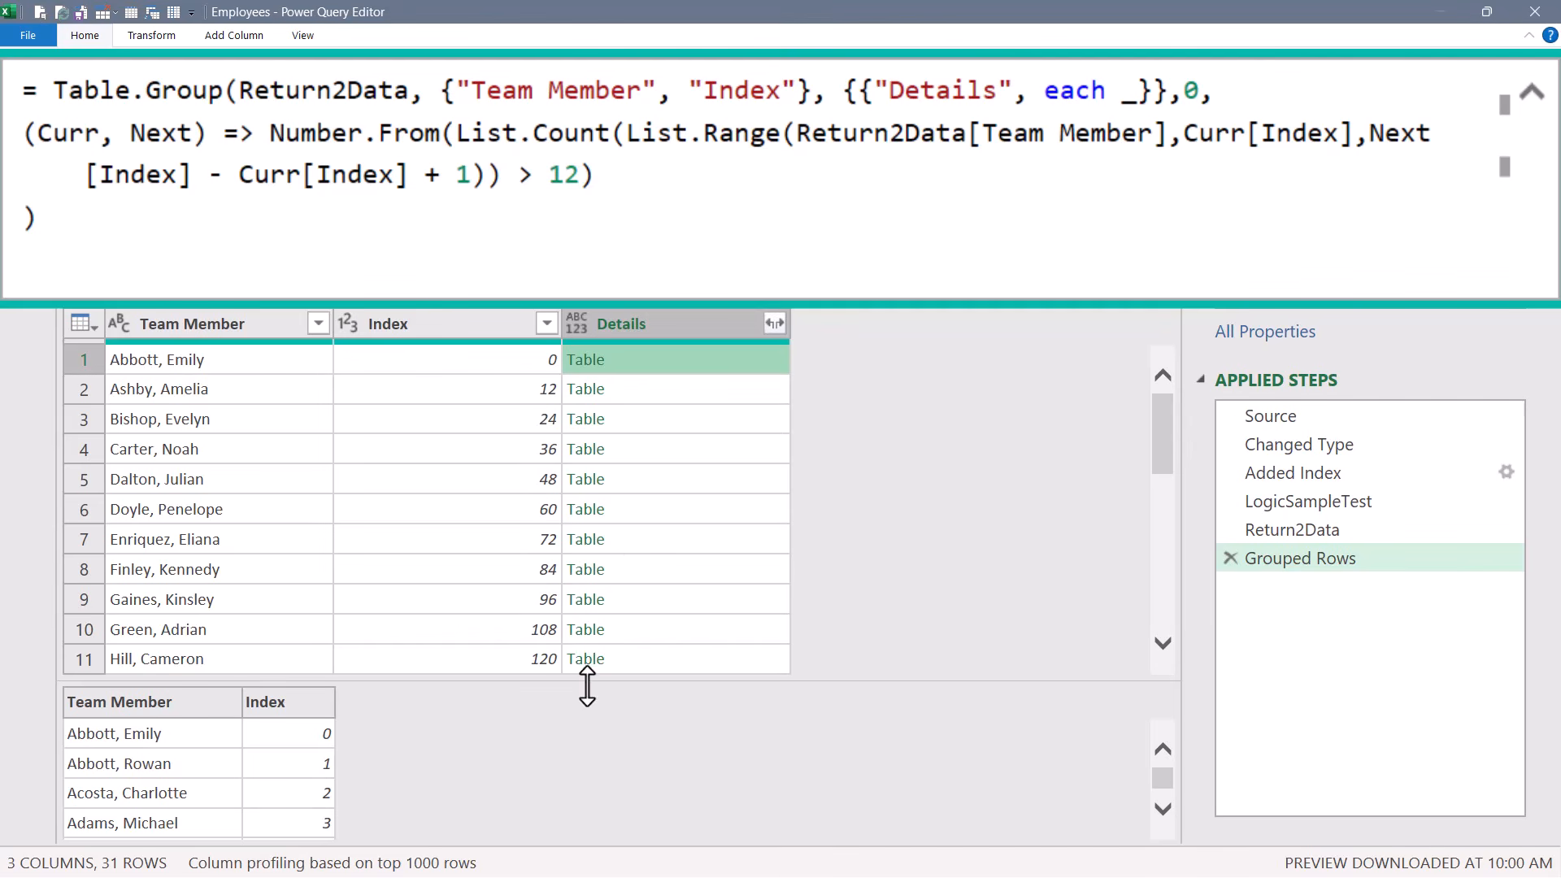
drag(586, 686, 617, 440)
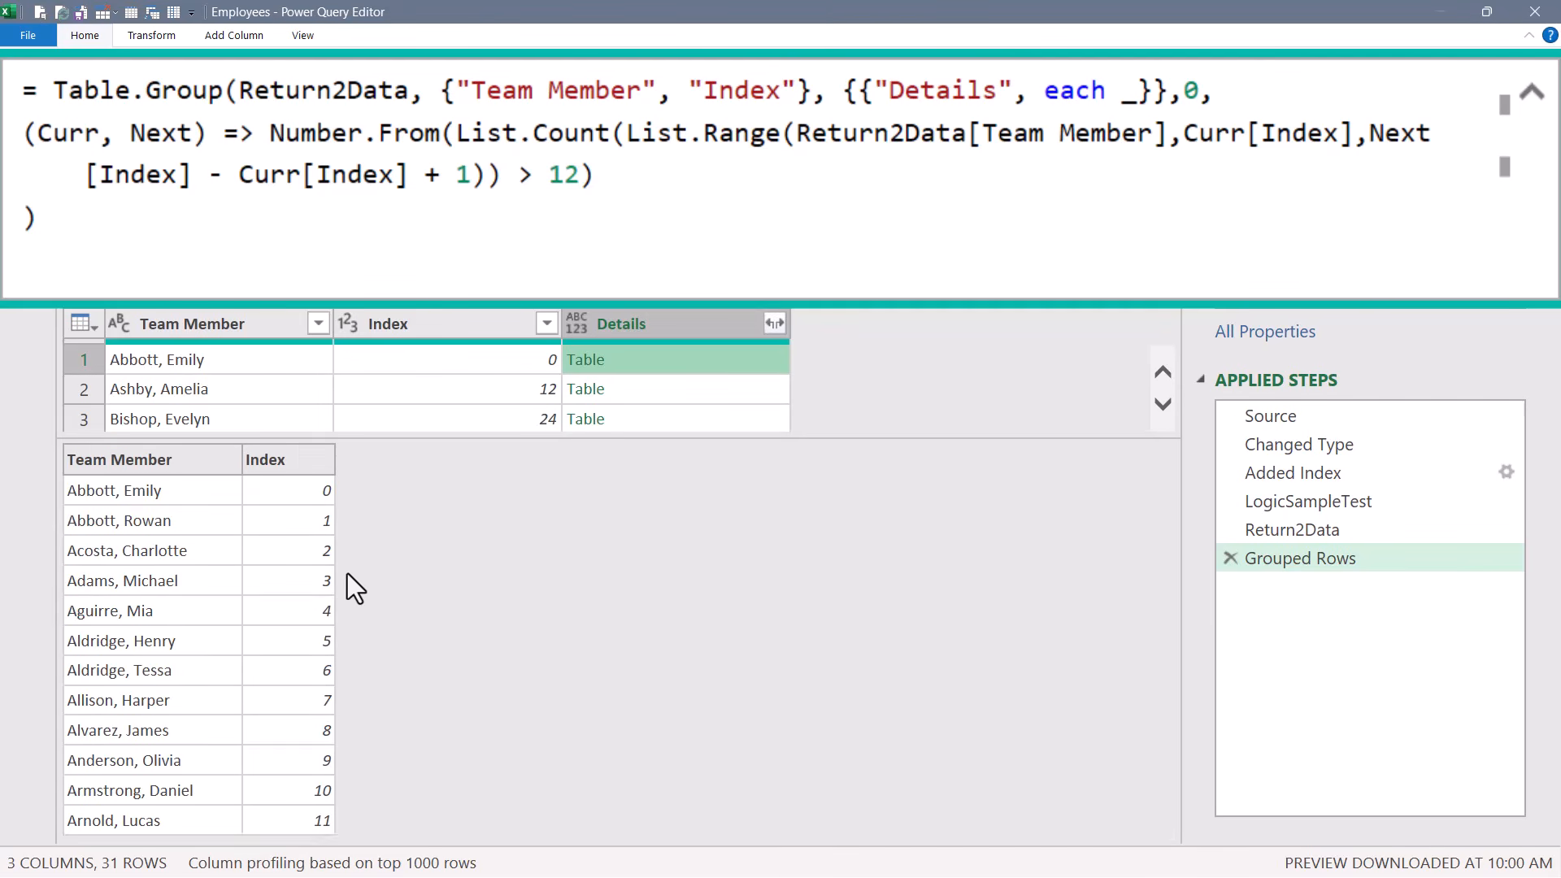
click(660, 387)
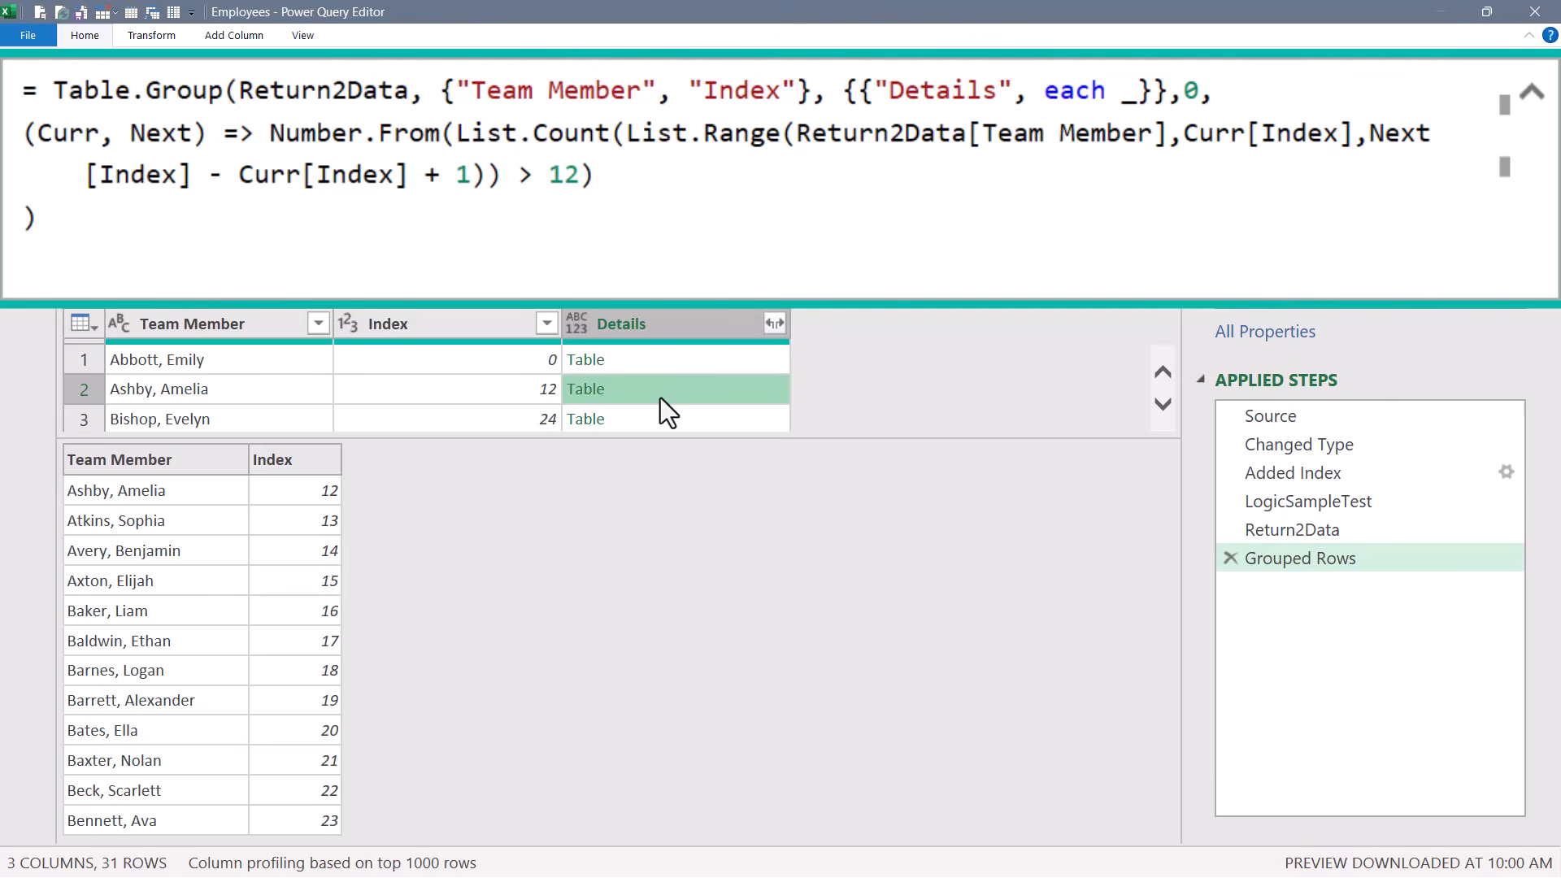
click(662, 418)
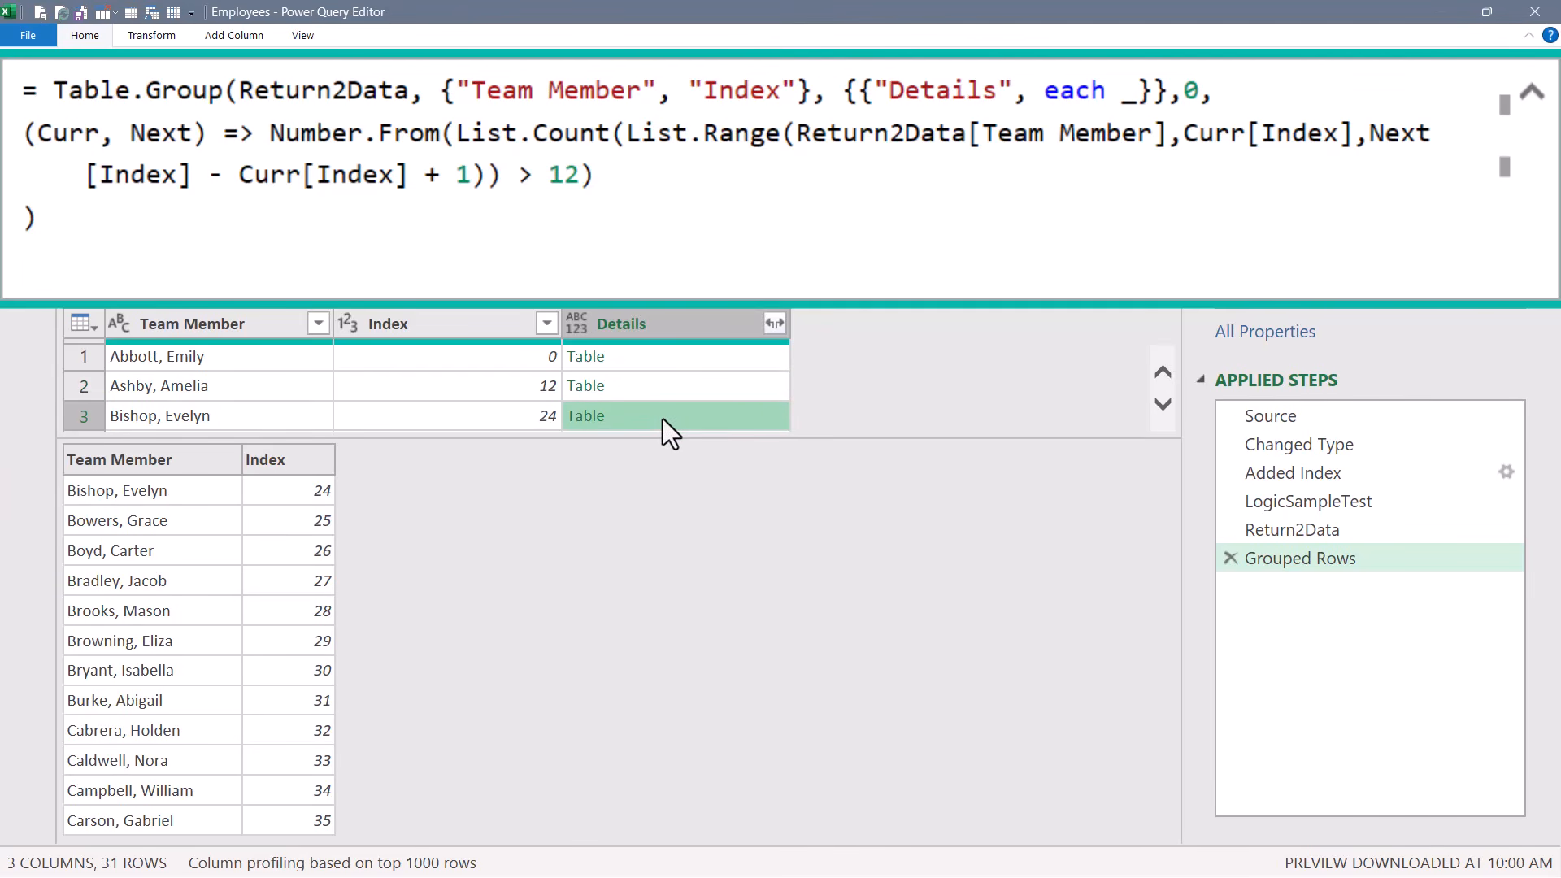
click(636, 324)
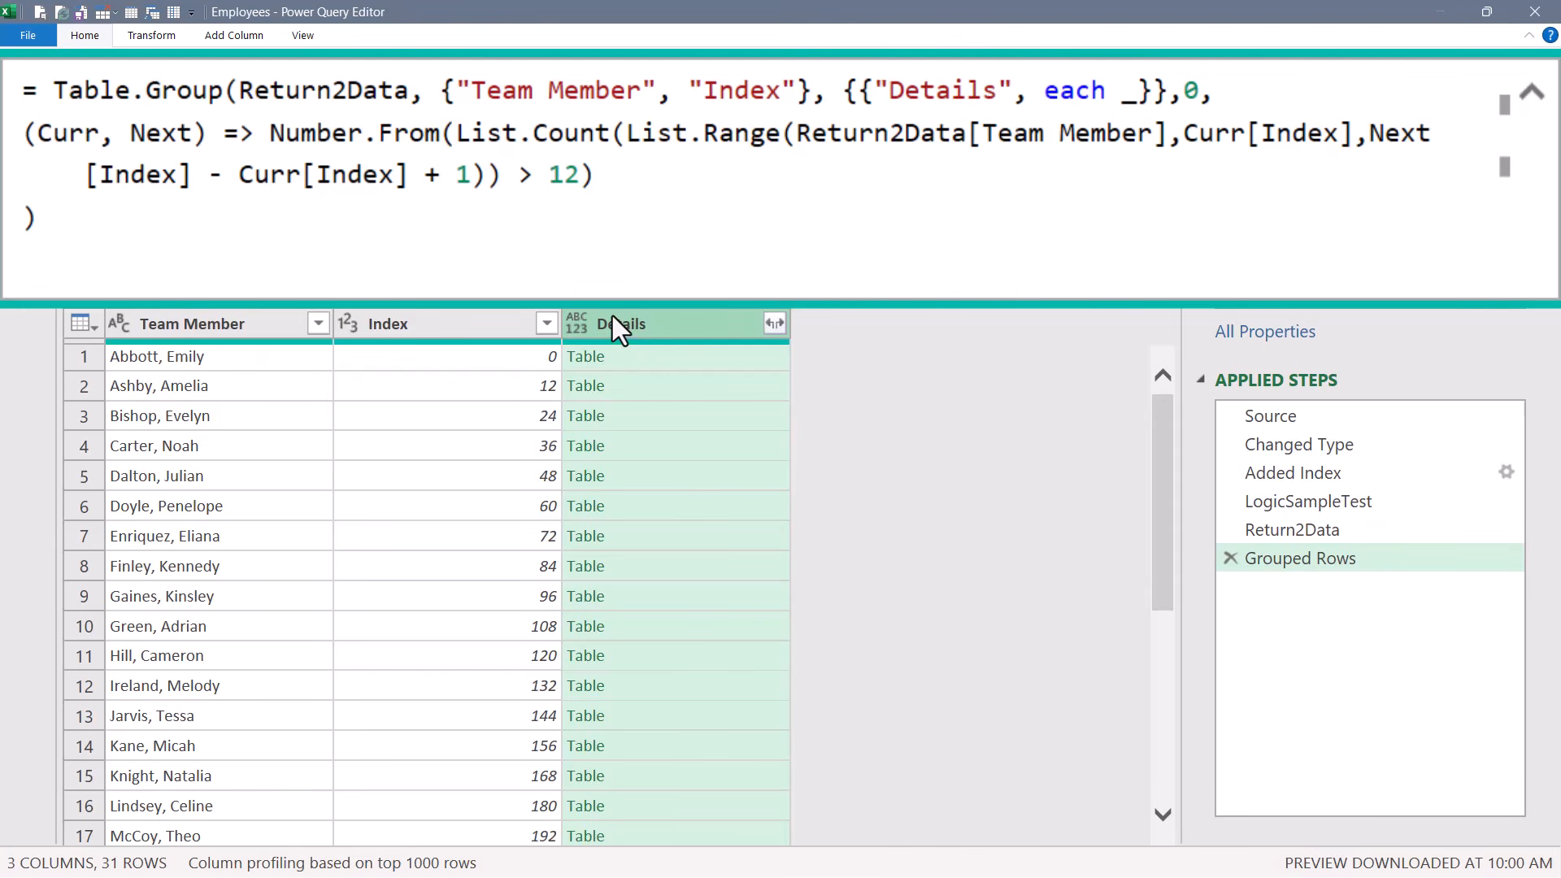
Locate the hard-coded 12 in the formula, check the TSize value in the TeamSize query, and return to the Employees query
double_click(563, 174)
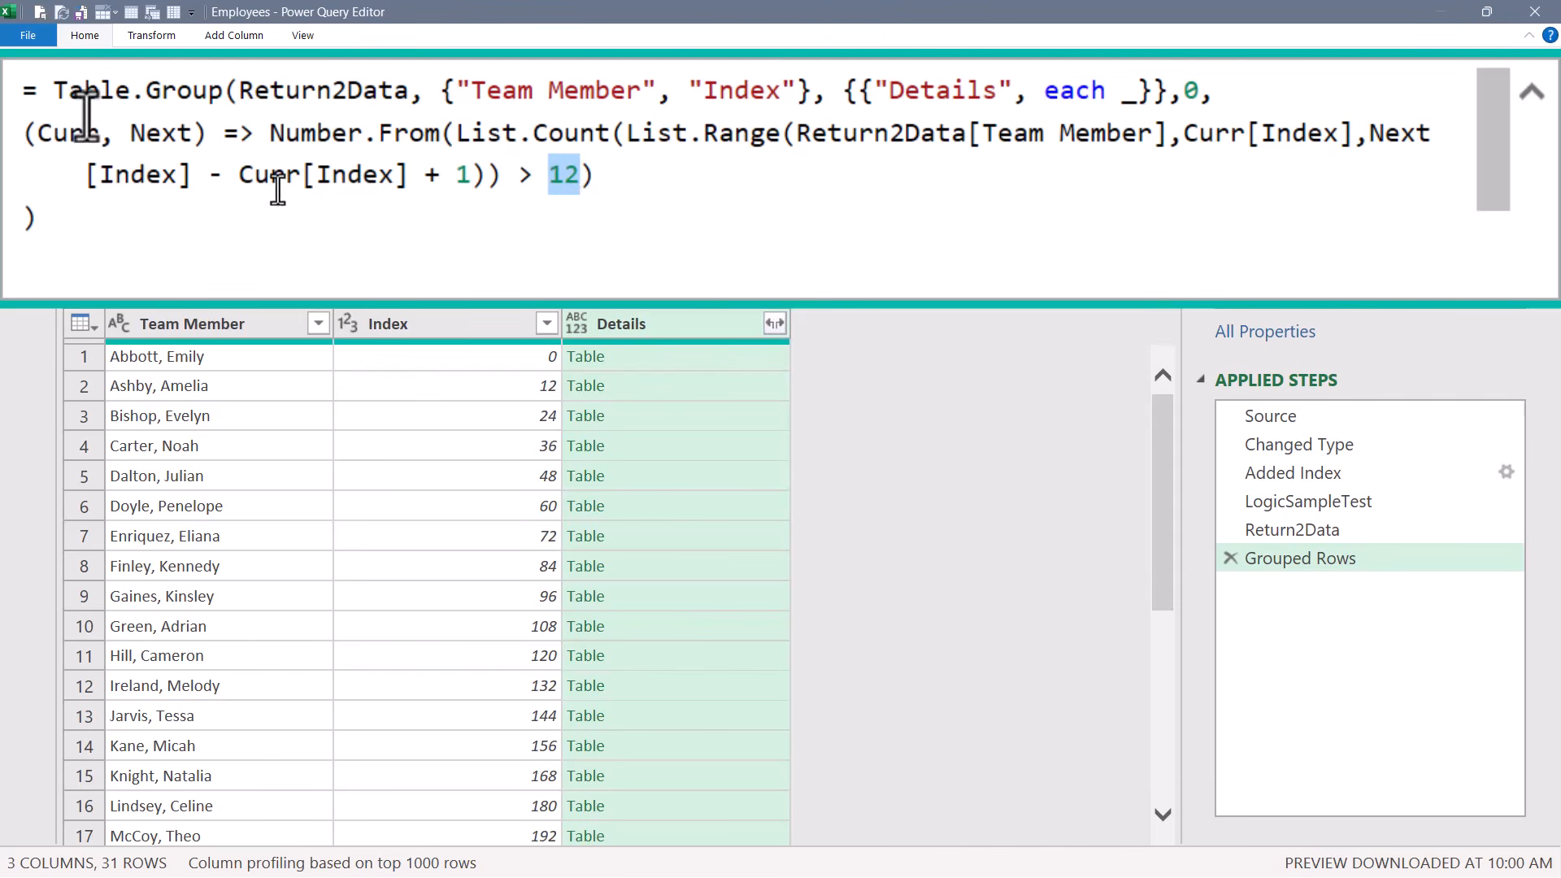
click(21, 164)
click(22, 164)
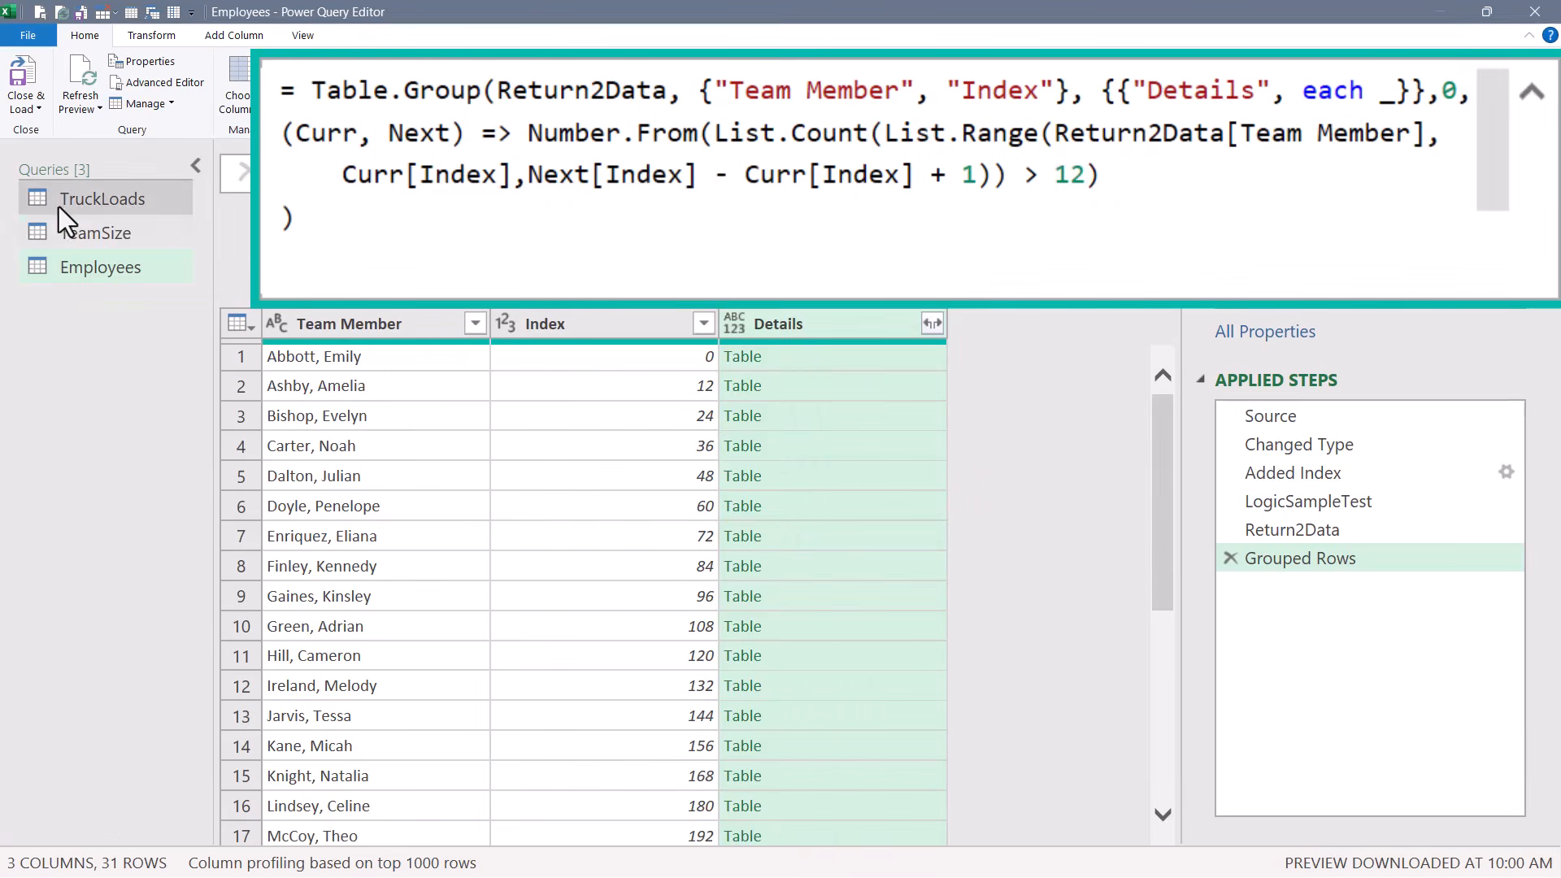
click(88, 236)
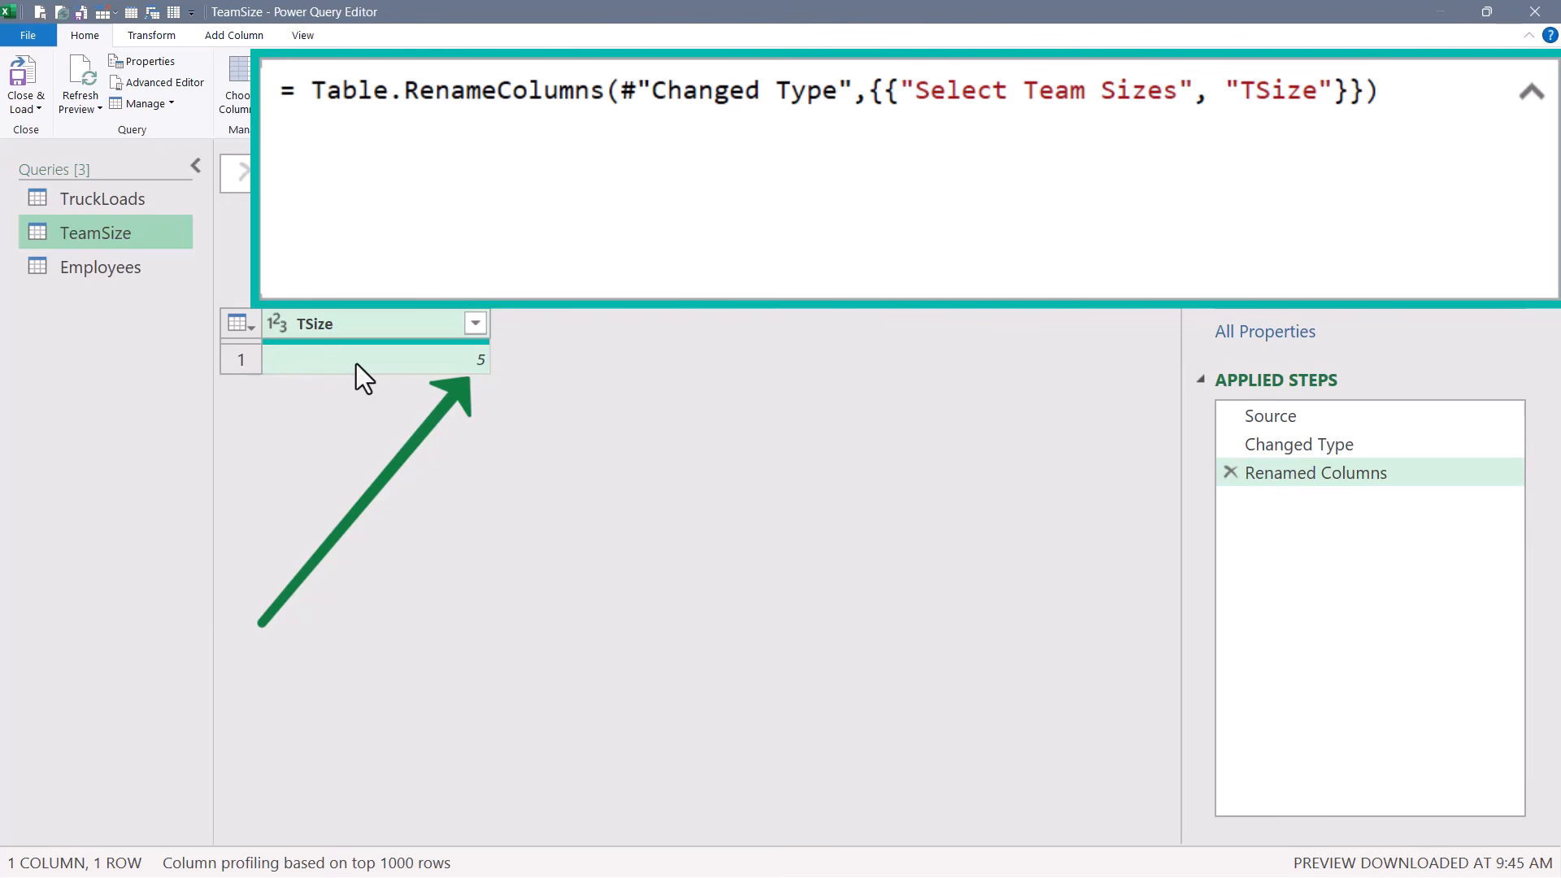
click(105, 270)
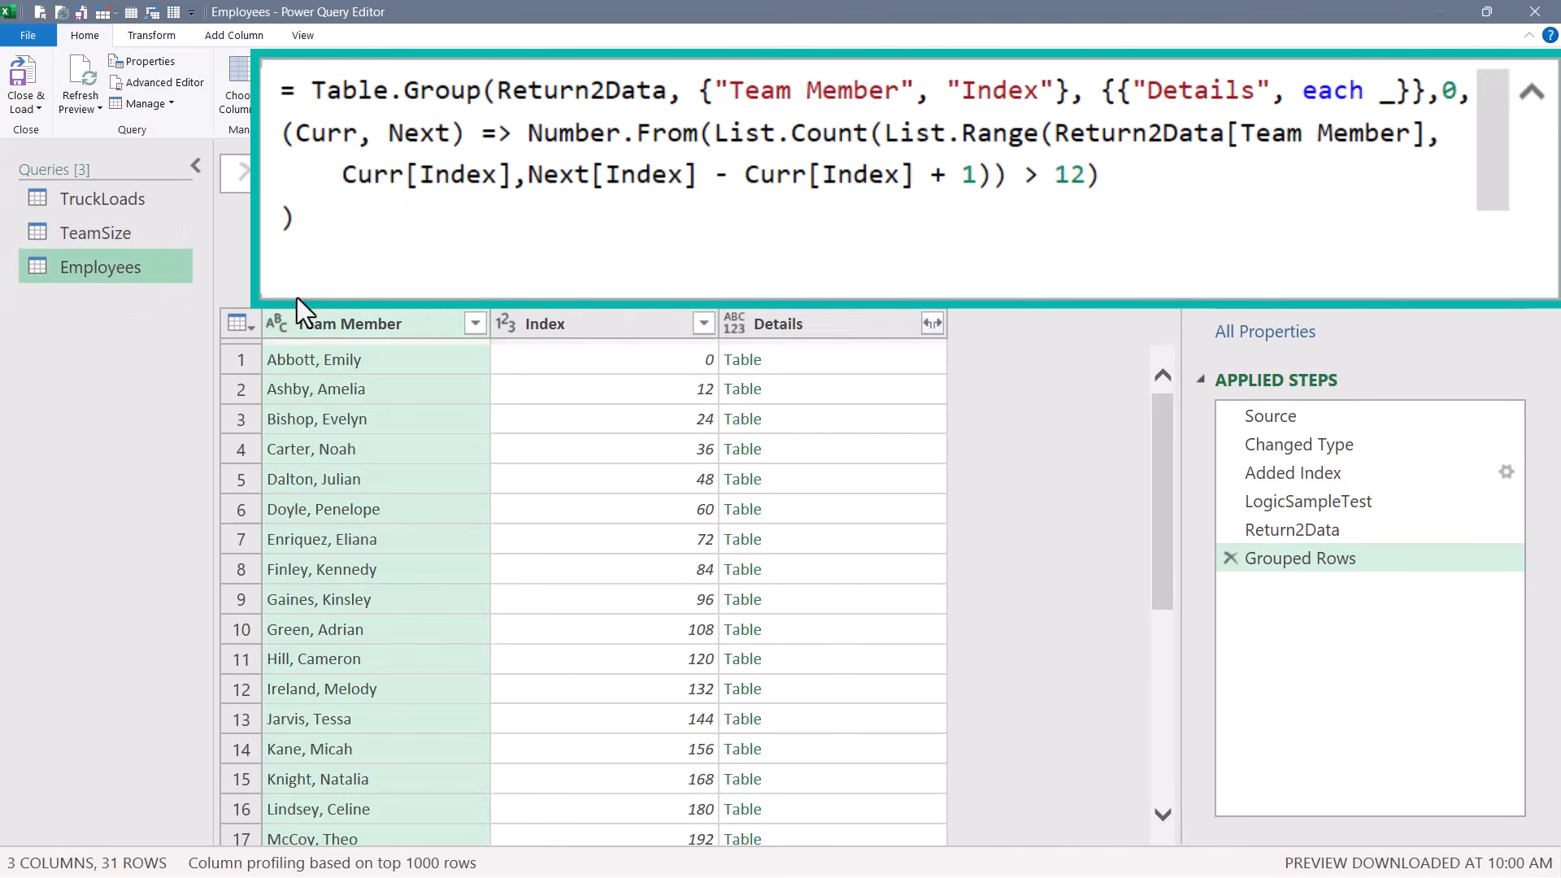
Replace the hard-coded 12 in the grouping formula with TeamSize[TSize]{0} and commit it
click(1072, 175)
key(Delete)
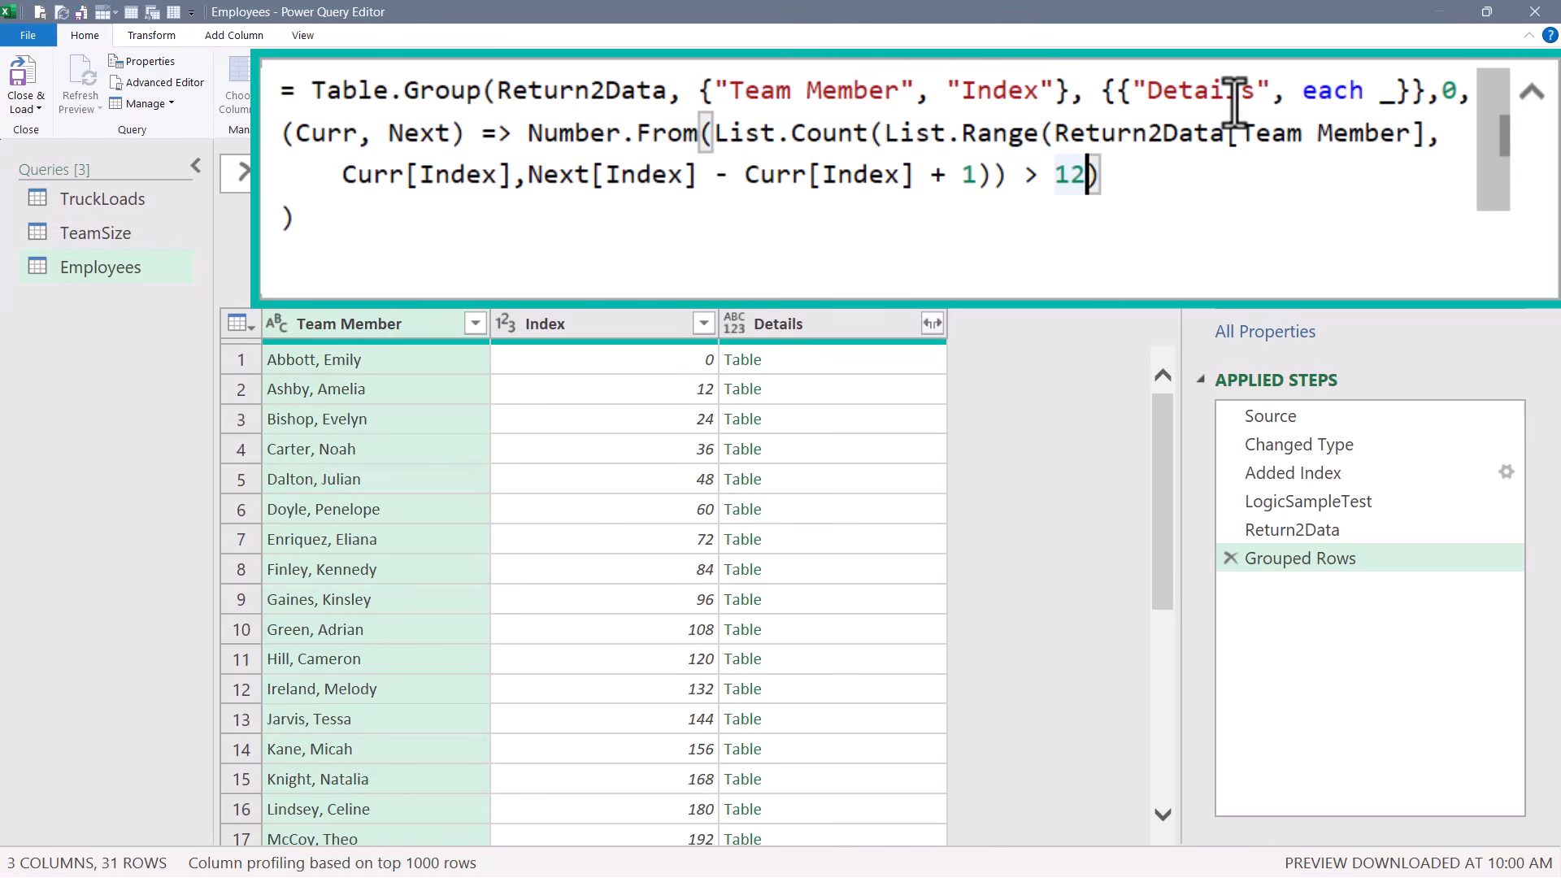
key(BackSpace)
text(TeamSize)
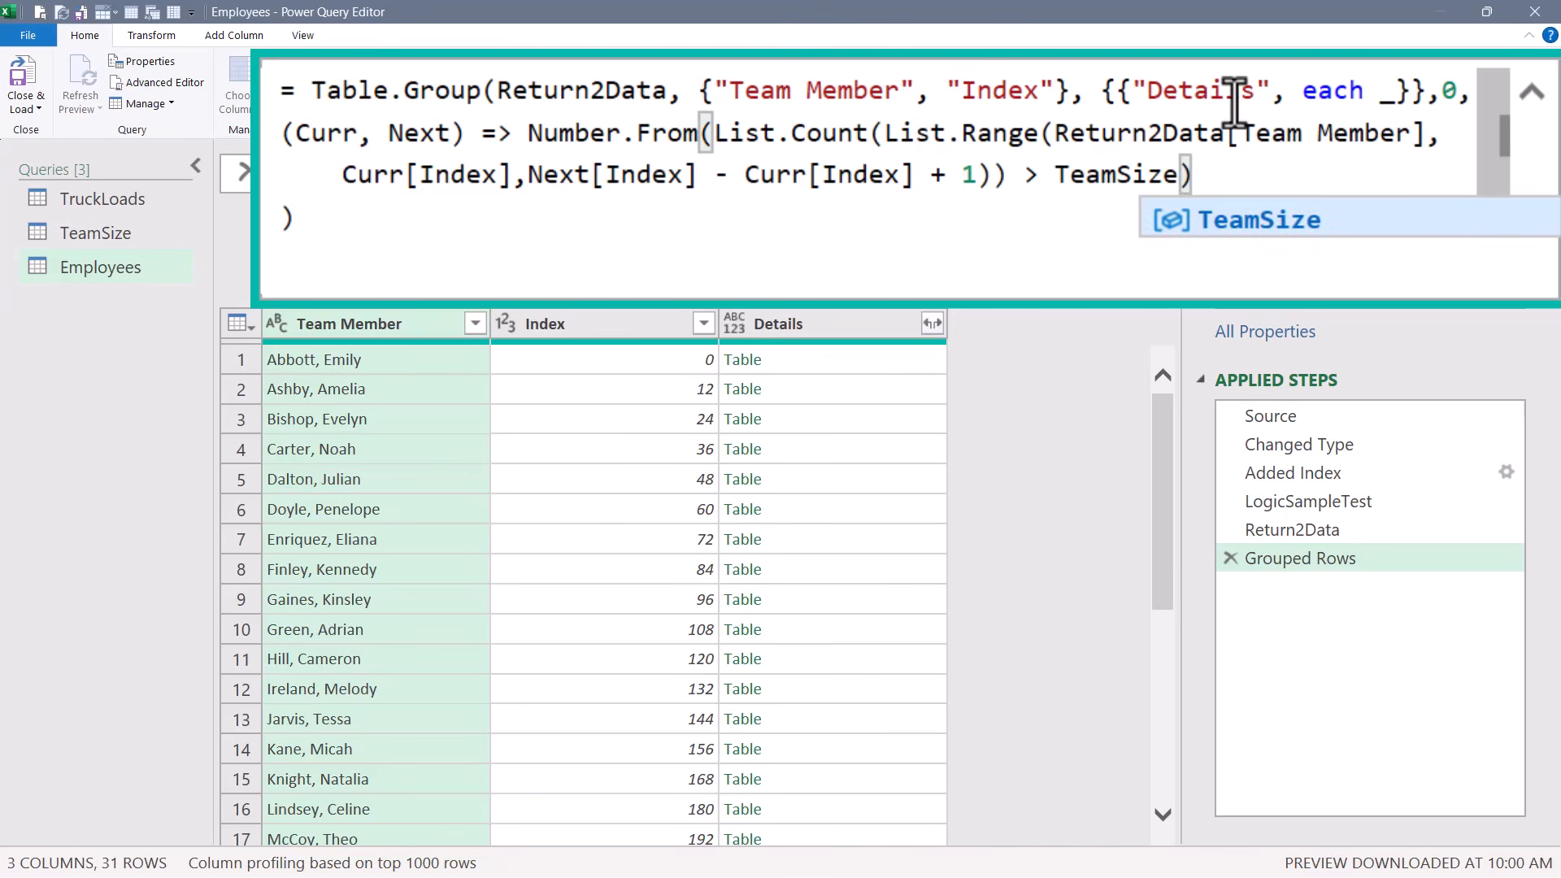
key(Escape)
text([TSize])
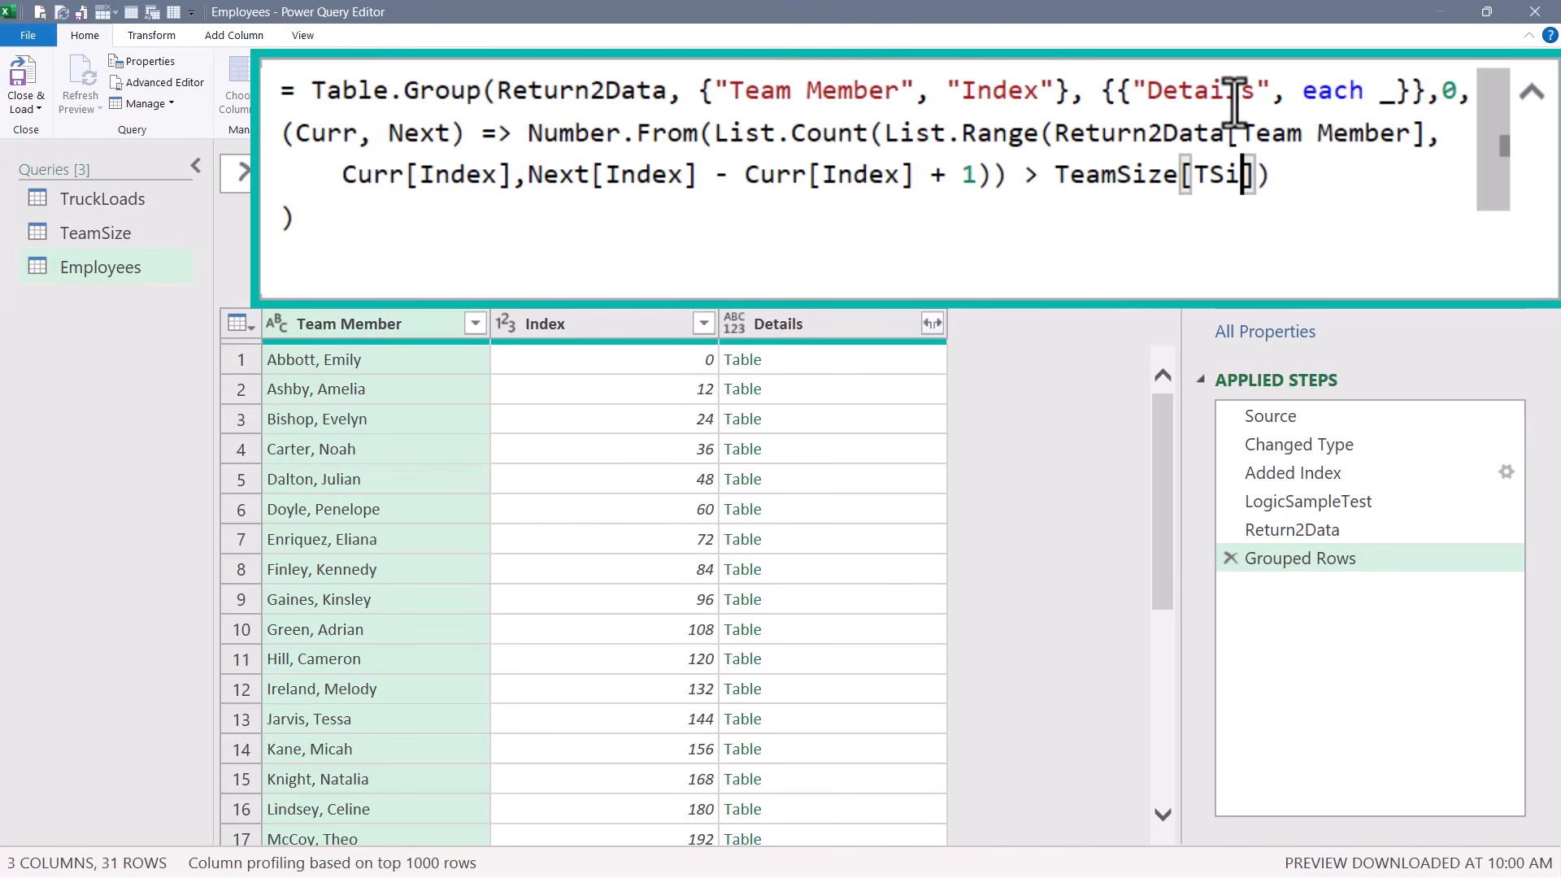
text({0)
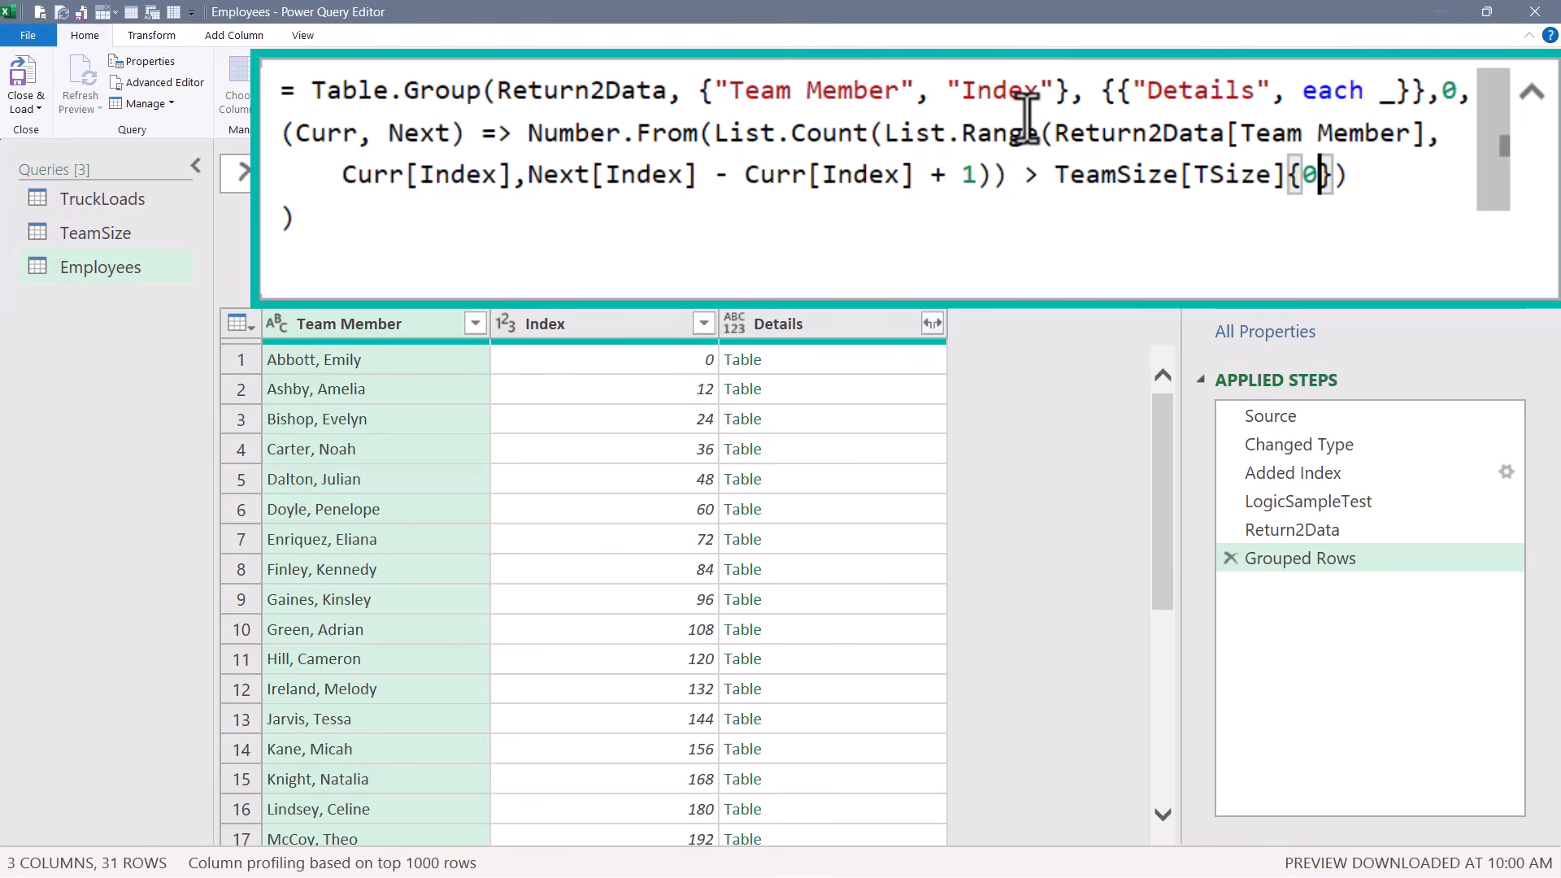
key(Return)
Check the TSize value in the TeamSize query, then preview several nested Details tables in the Employees query
click(113, 232)
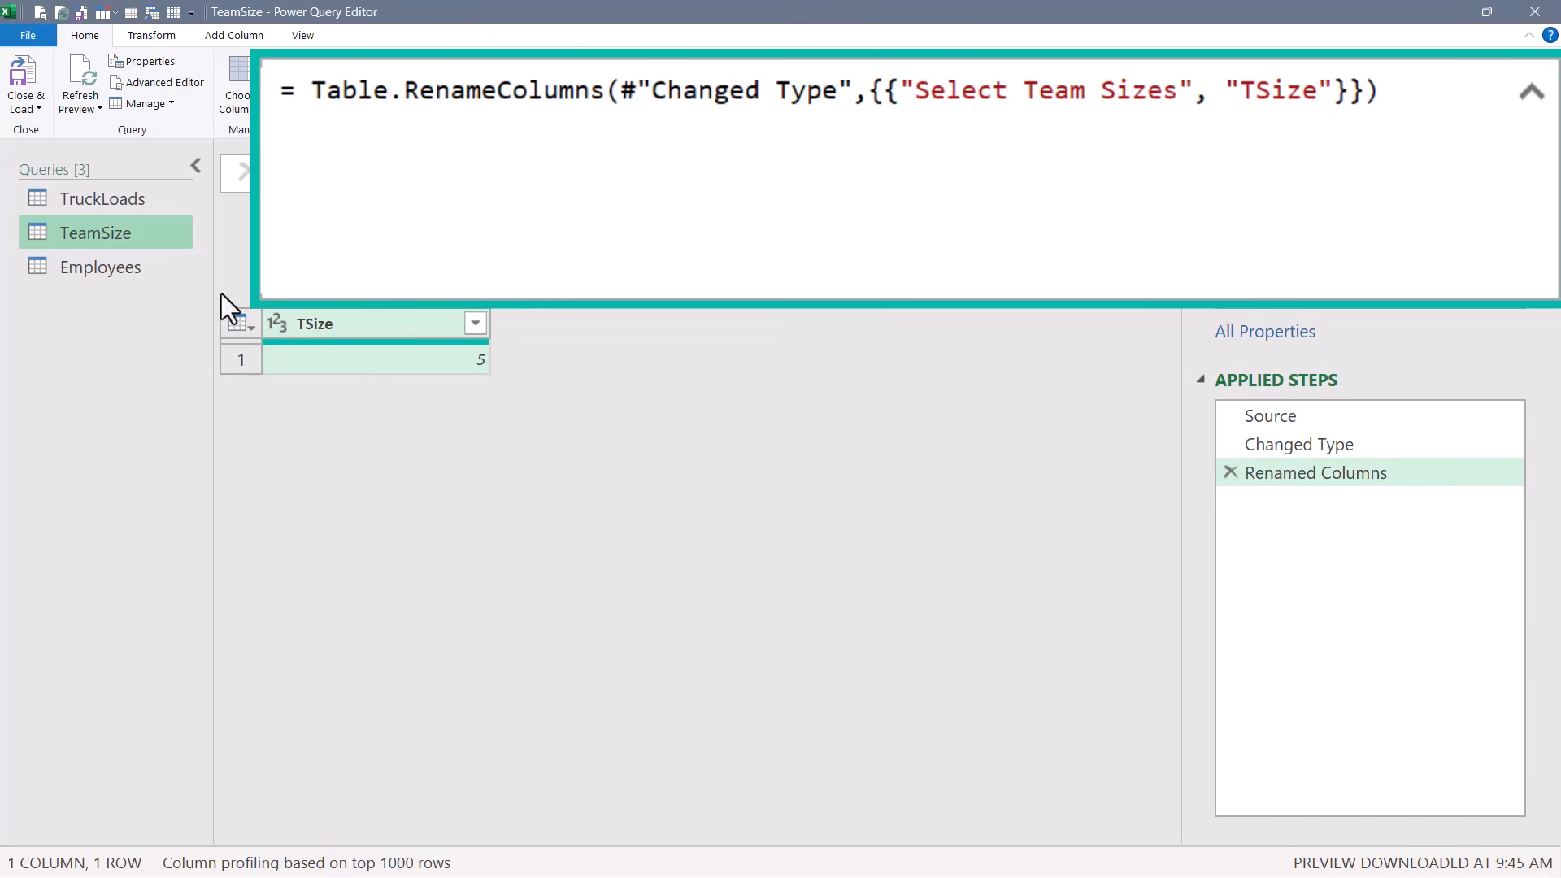
click(130, 273)
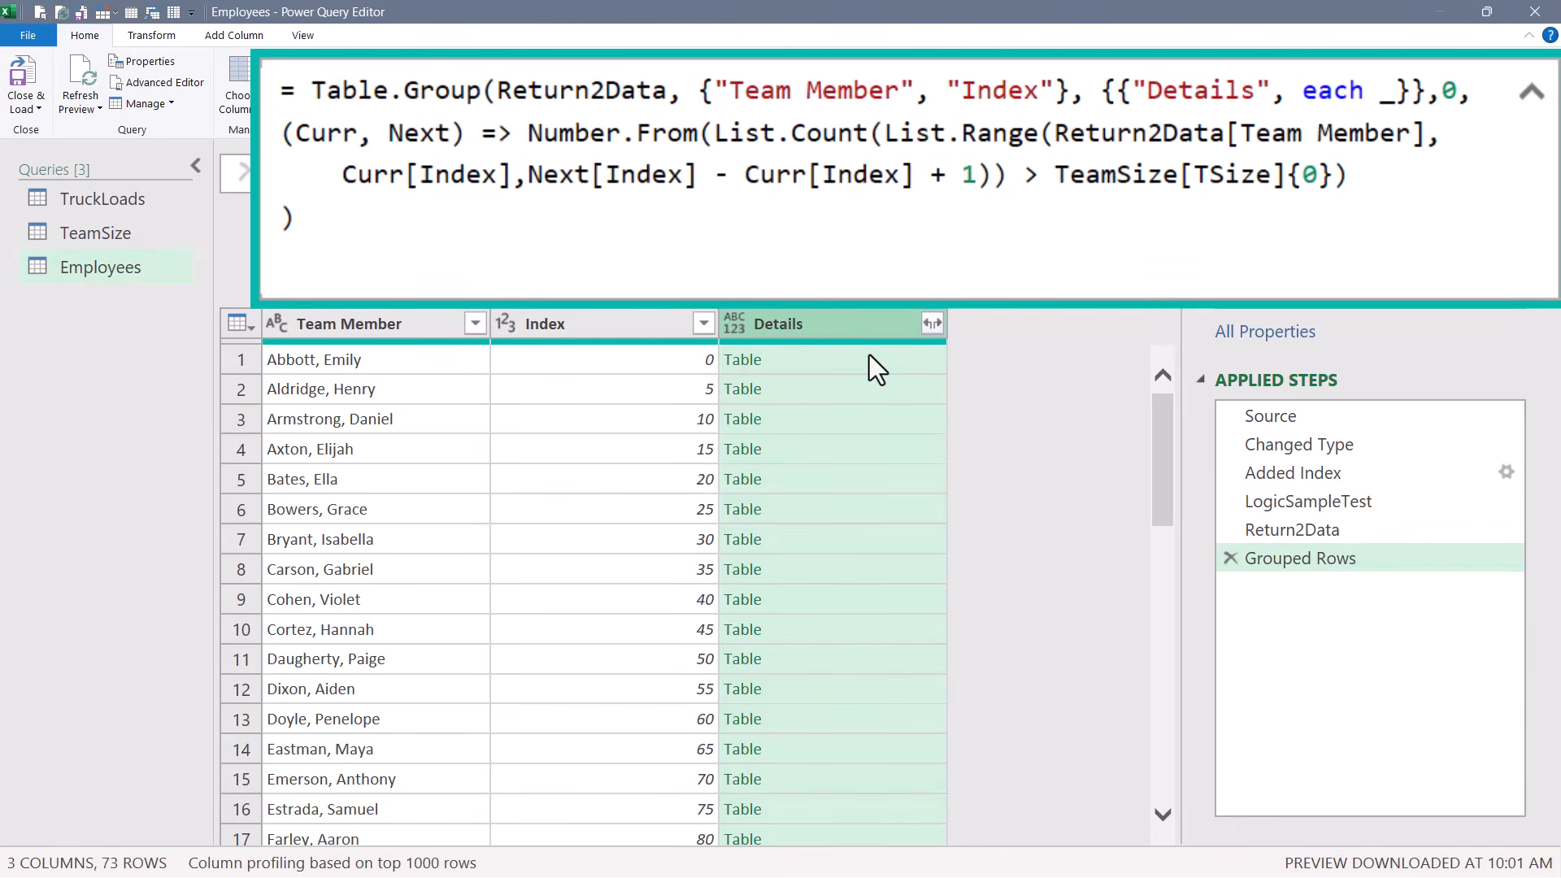
click(869, 358)
click(860, 384)
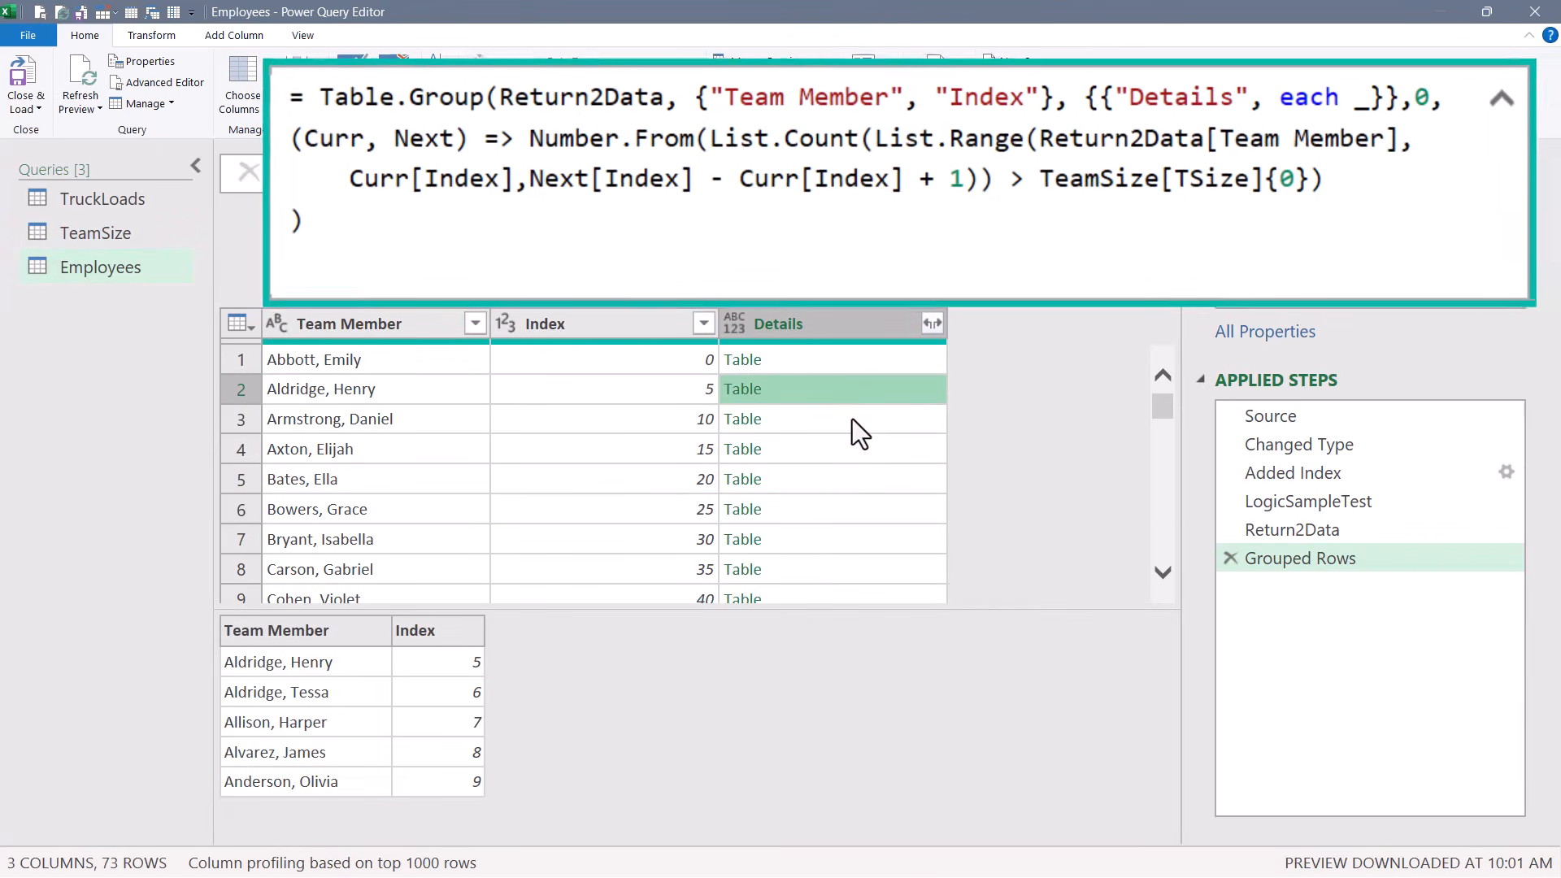
click(852, 420)
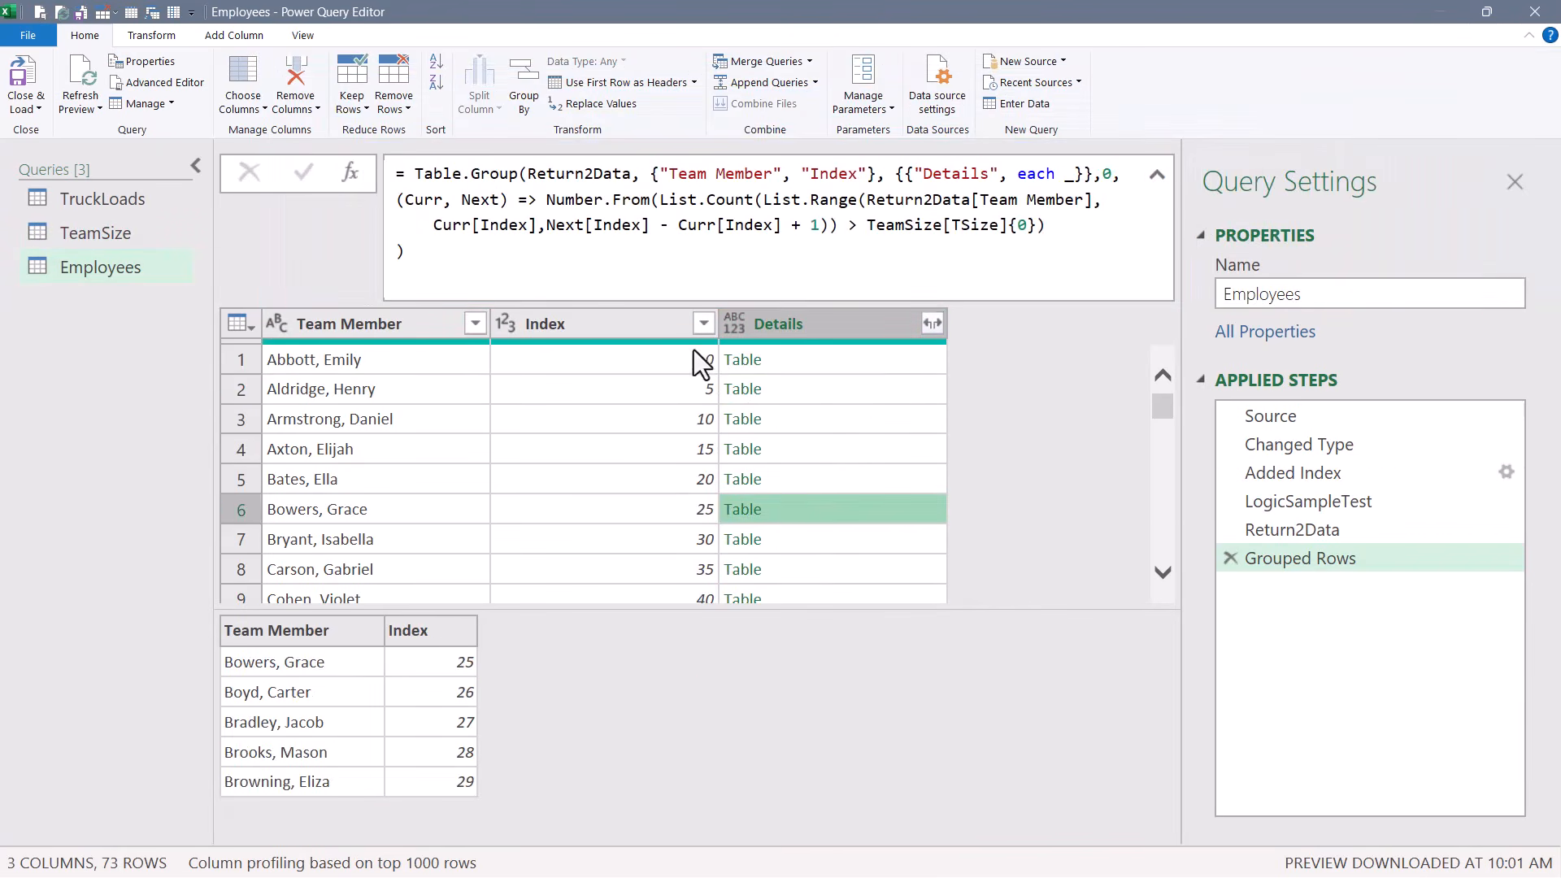
Remove all columns except Details, preview its first table, and add an index column starting from 1
right_click(782, 321)
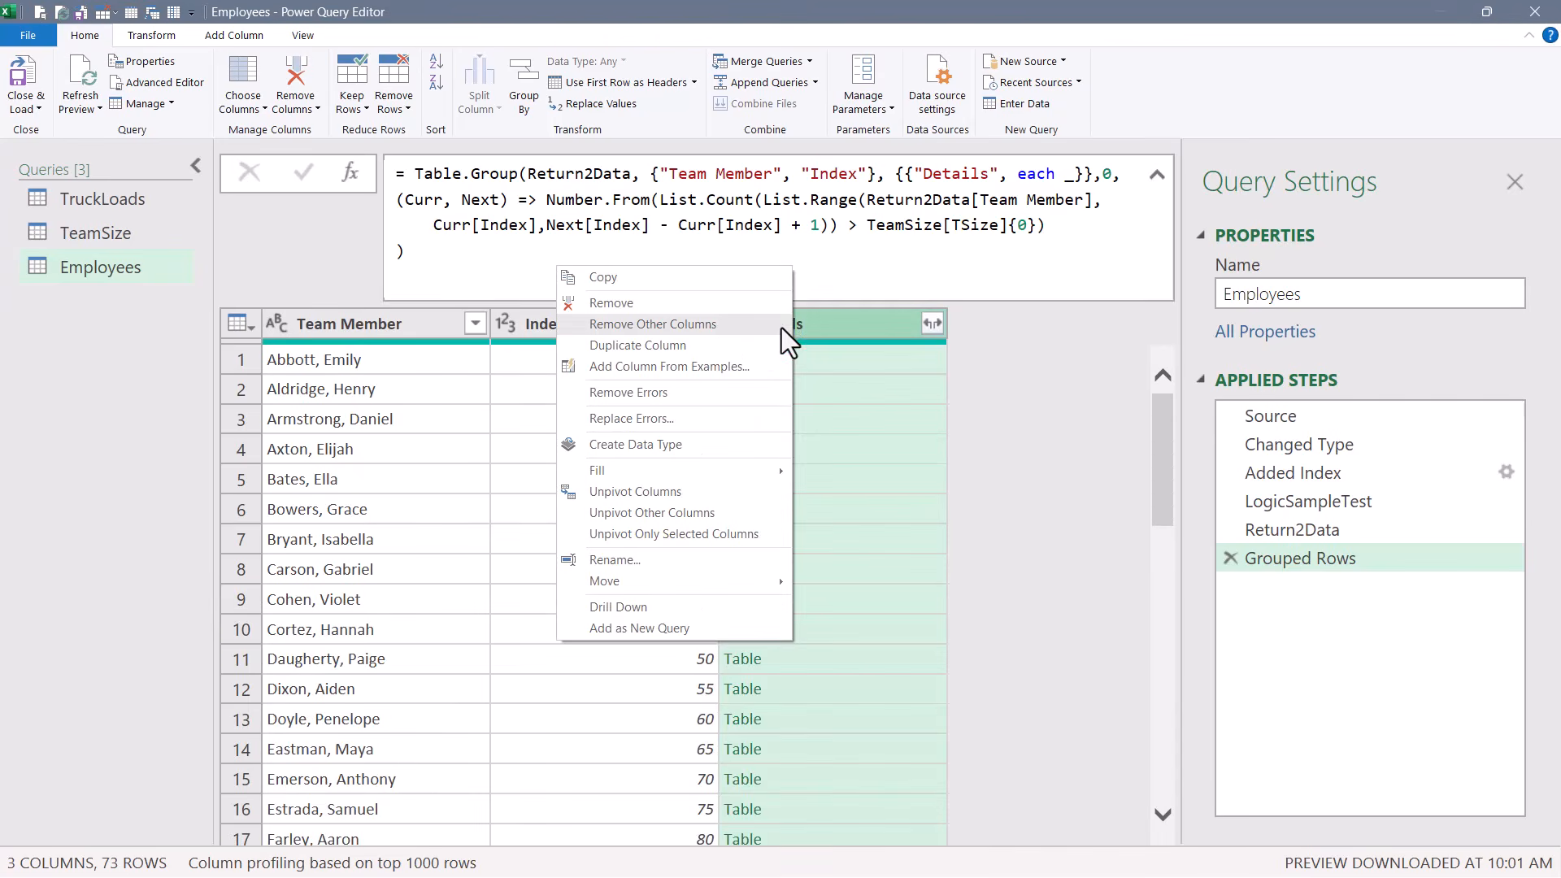
click(700, 330)
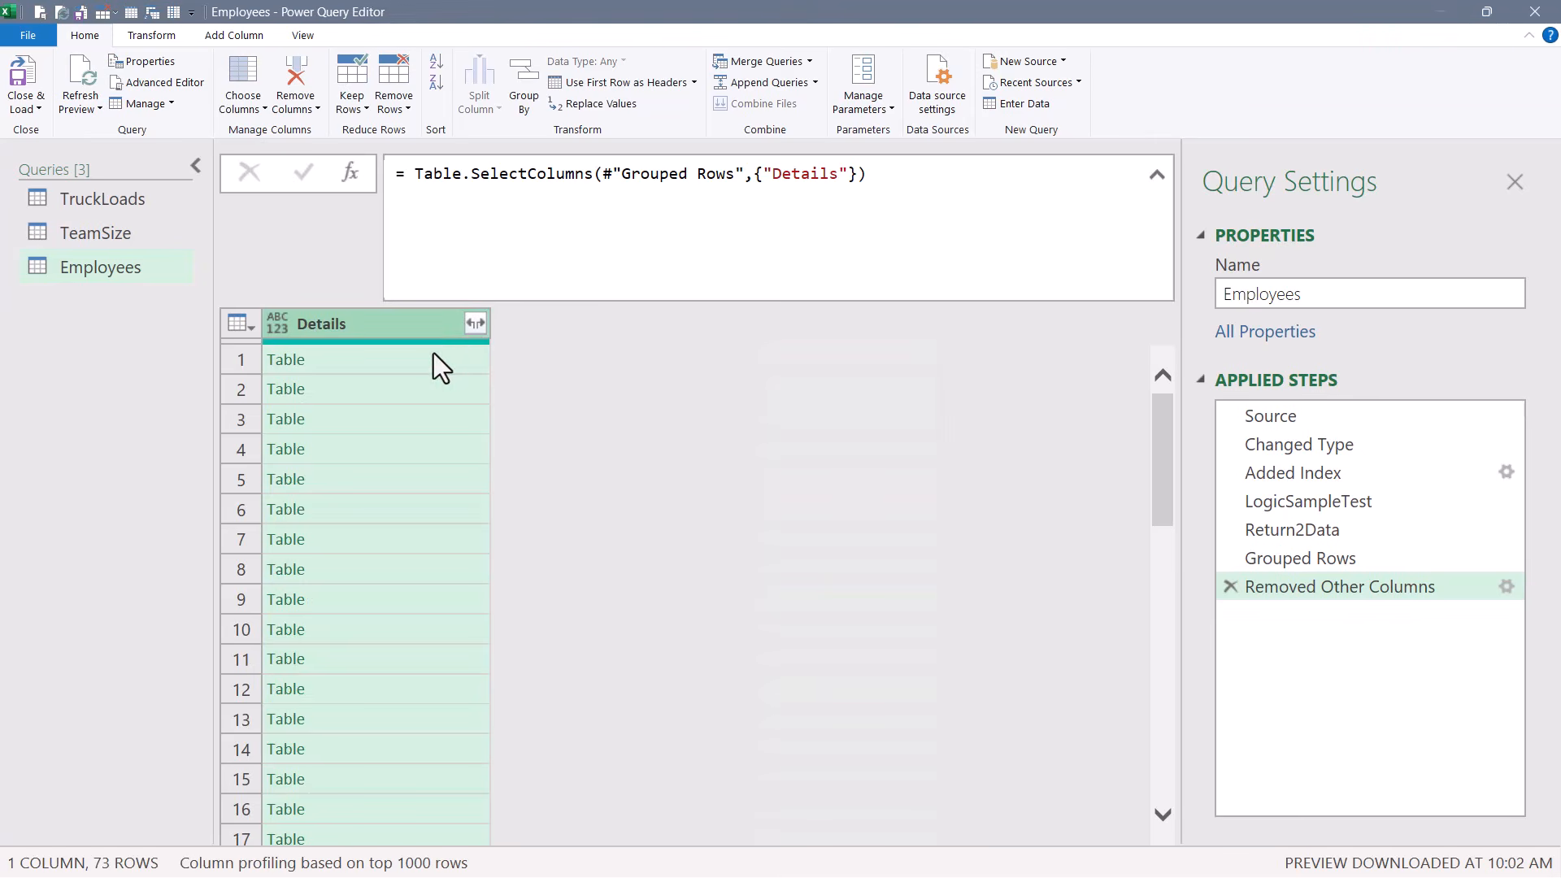
click(432, 359)
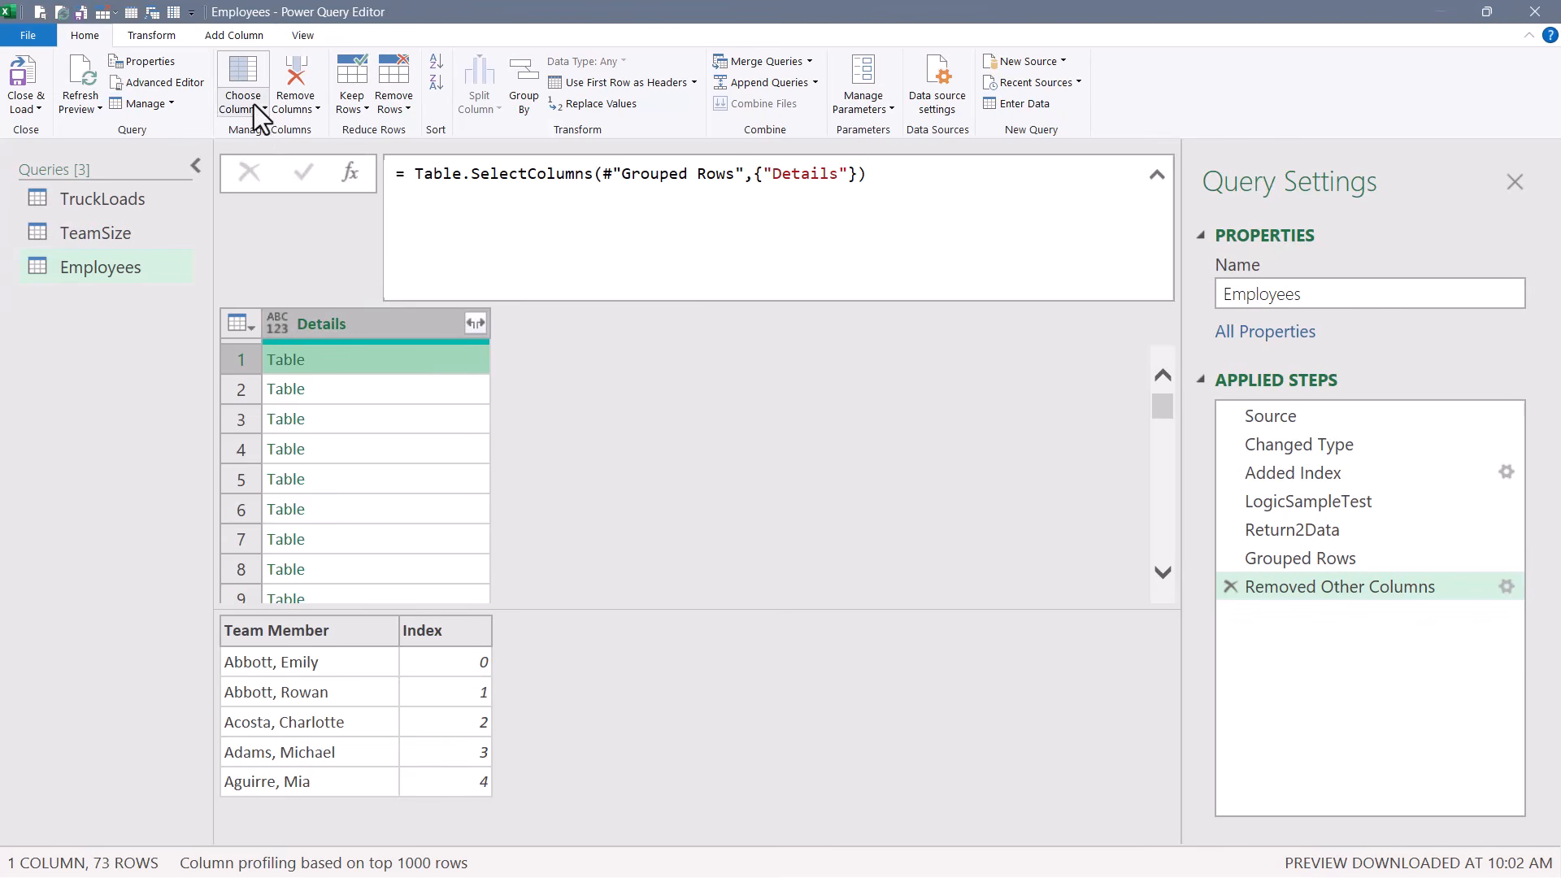
click(244, 33)
click(279, 83)
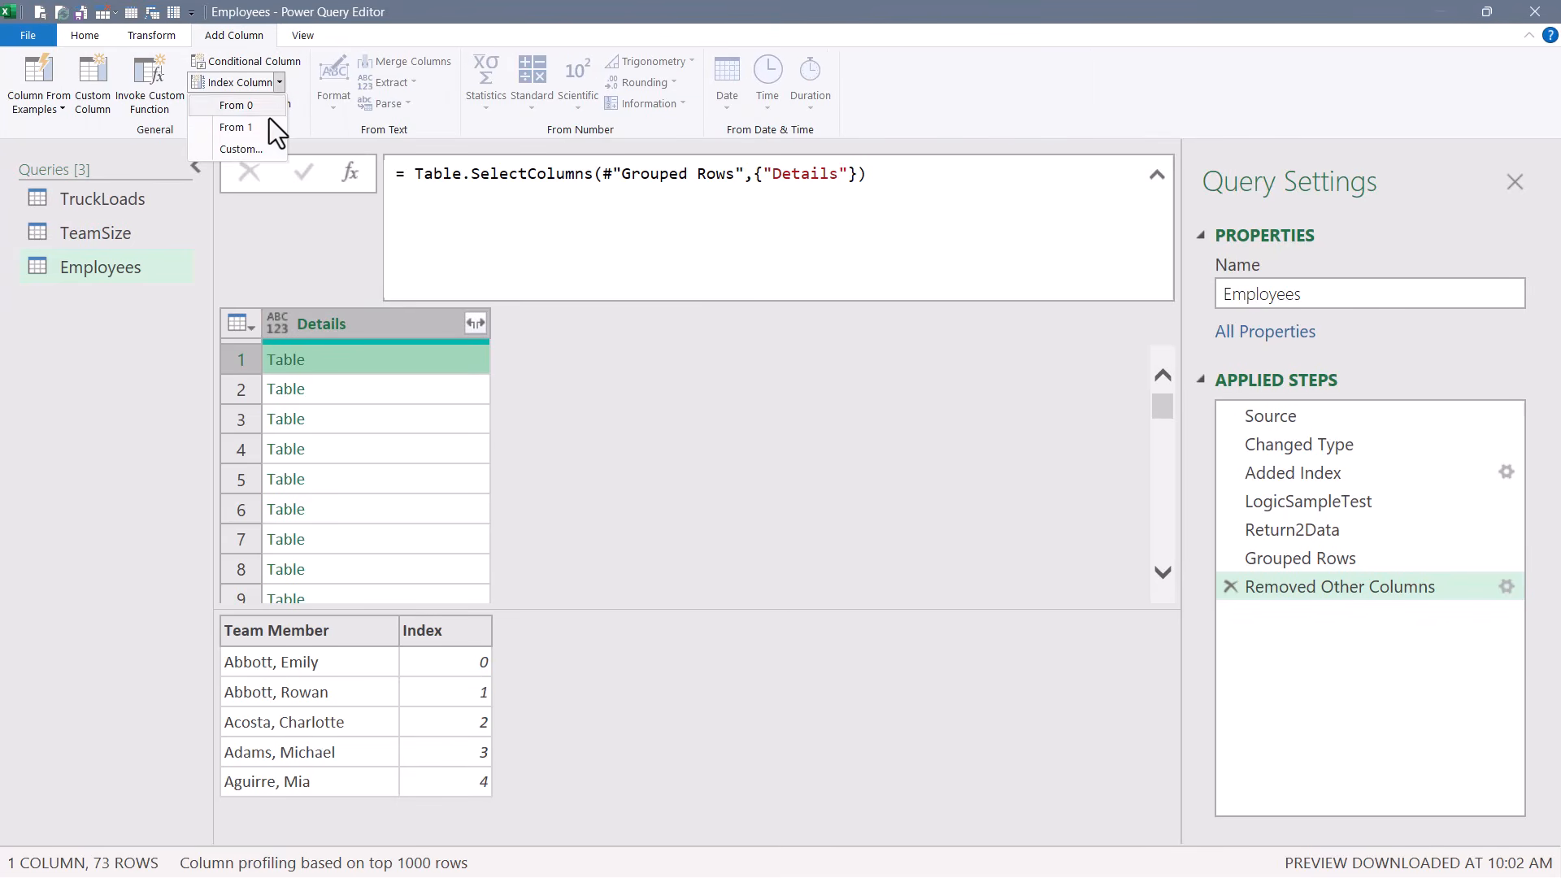
click(270, 119)
Expand the Details column to Team Member only, without using the original column name as prefix
click(470, 324)
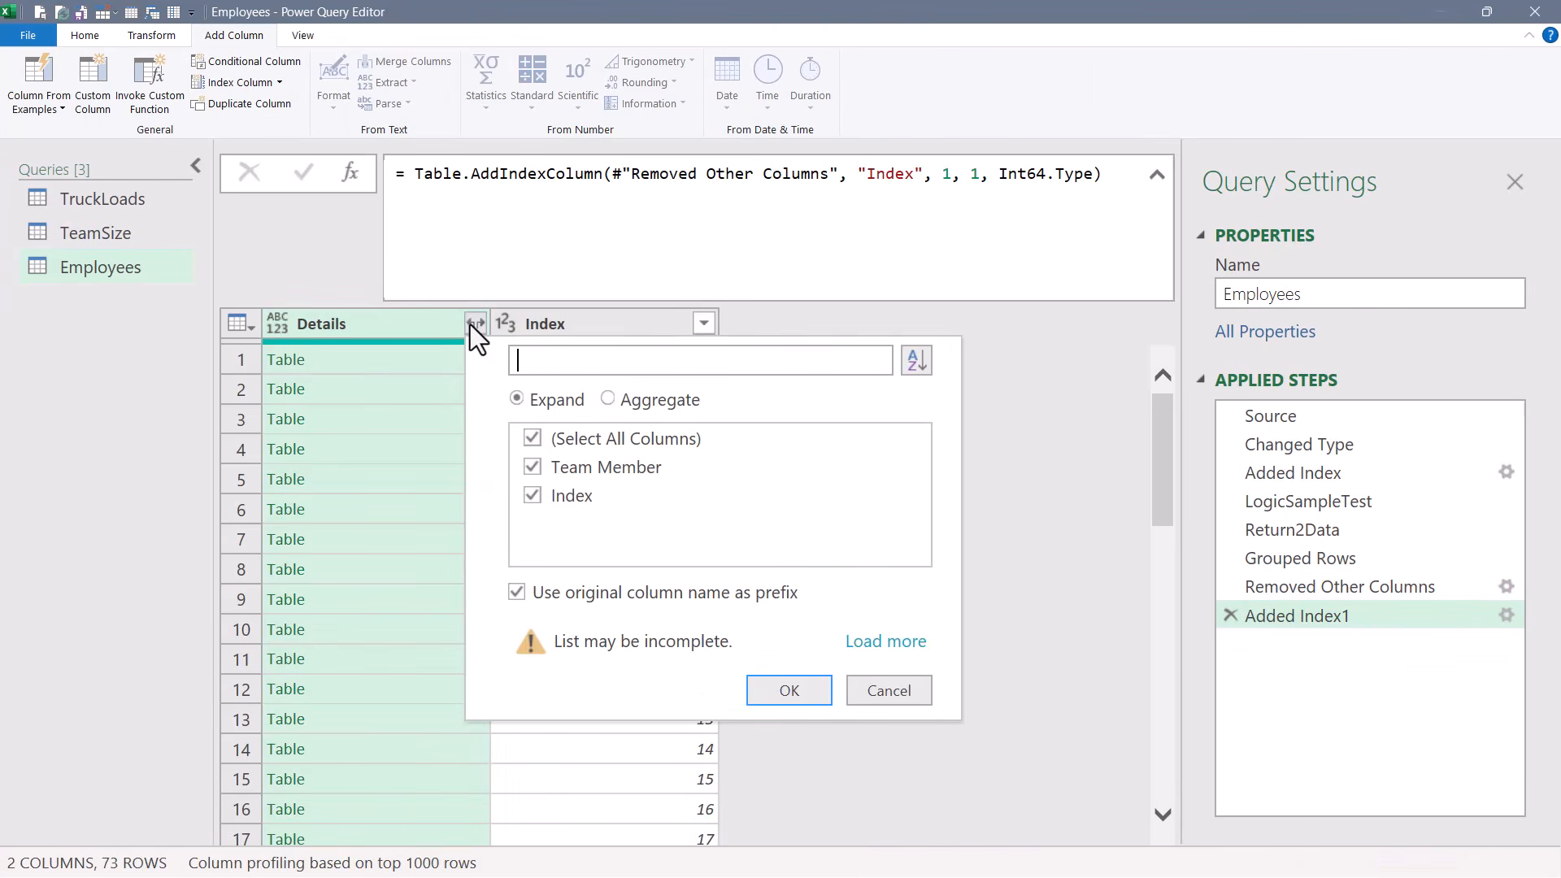
click(530, 496)
click(517, 592)
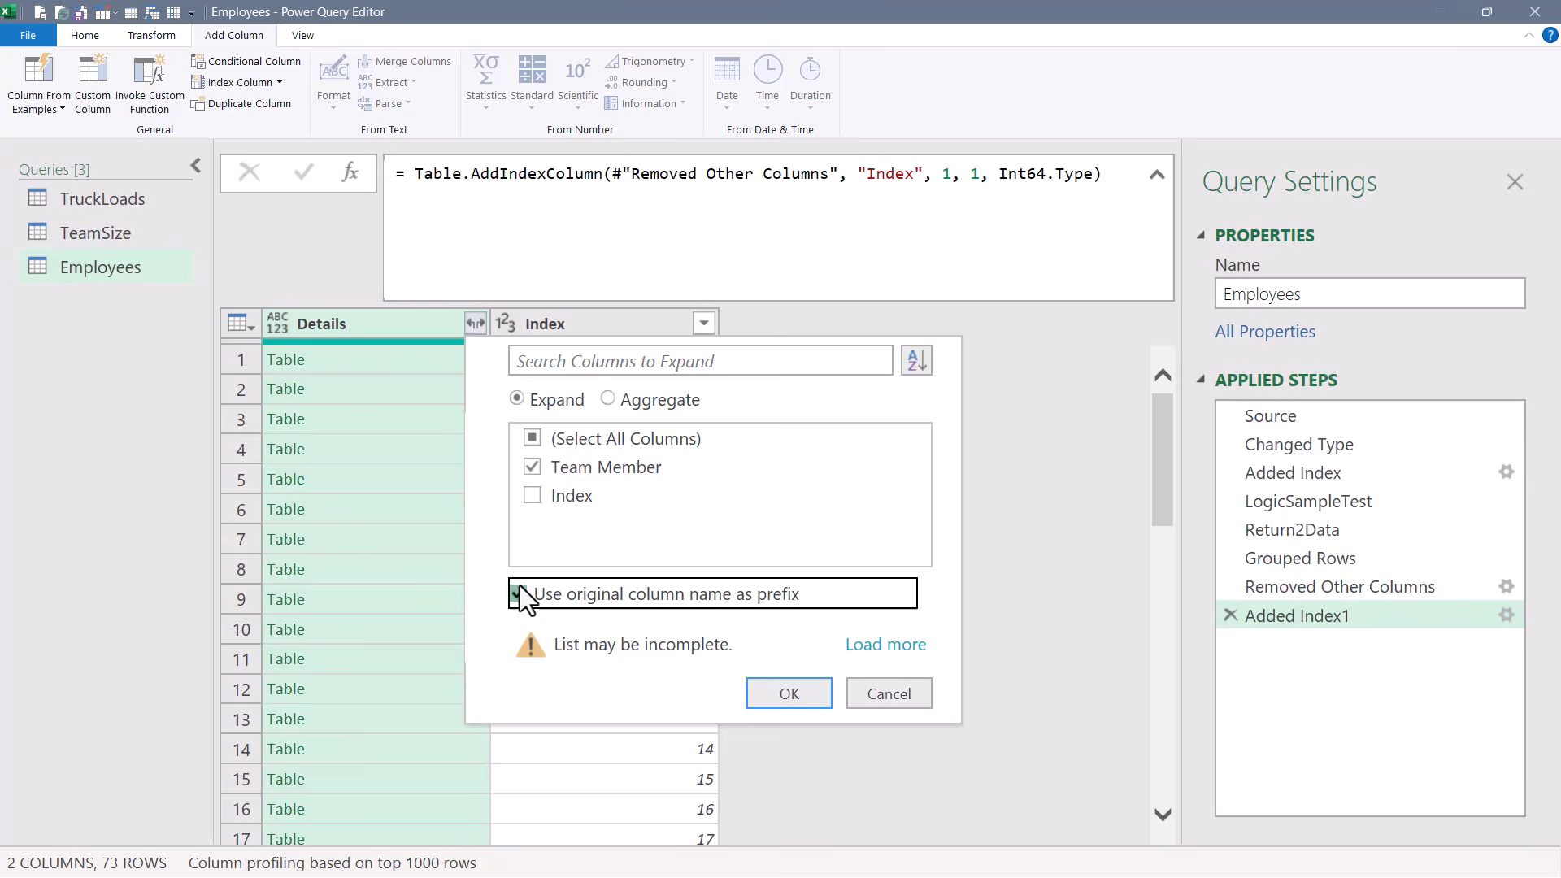
click(765, 691)
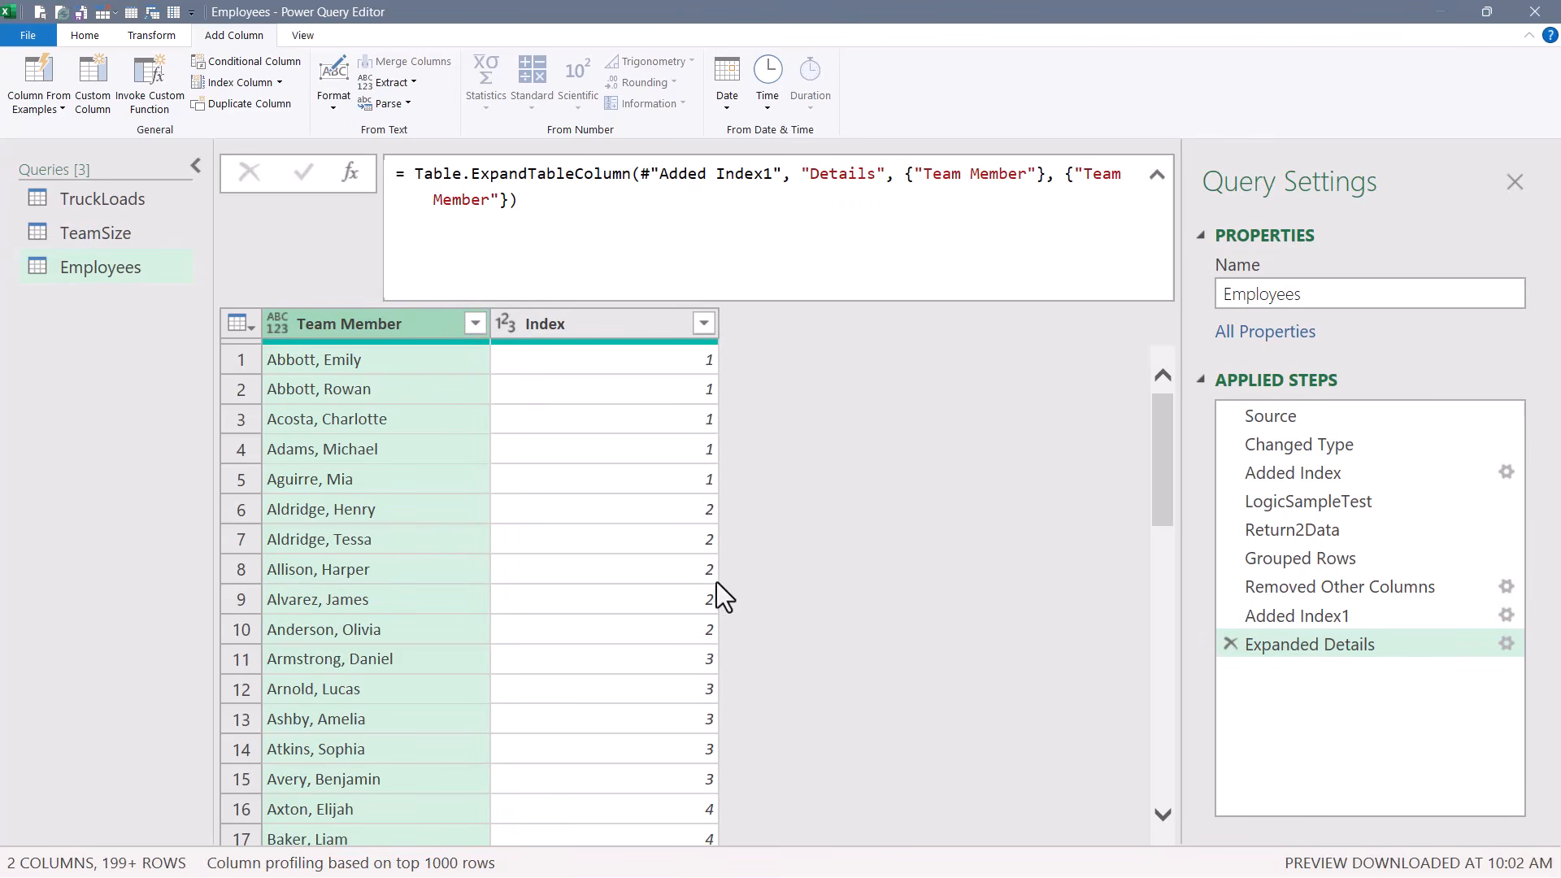
Add the prefix "Team #" to the values in the Index column
click(593, 327)
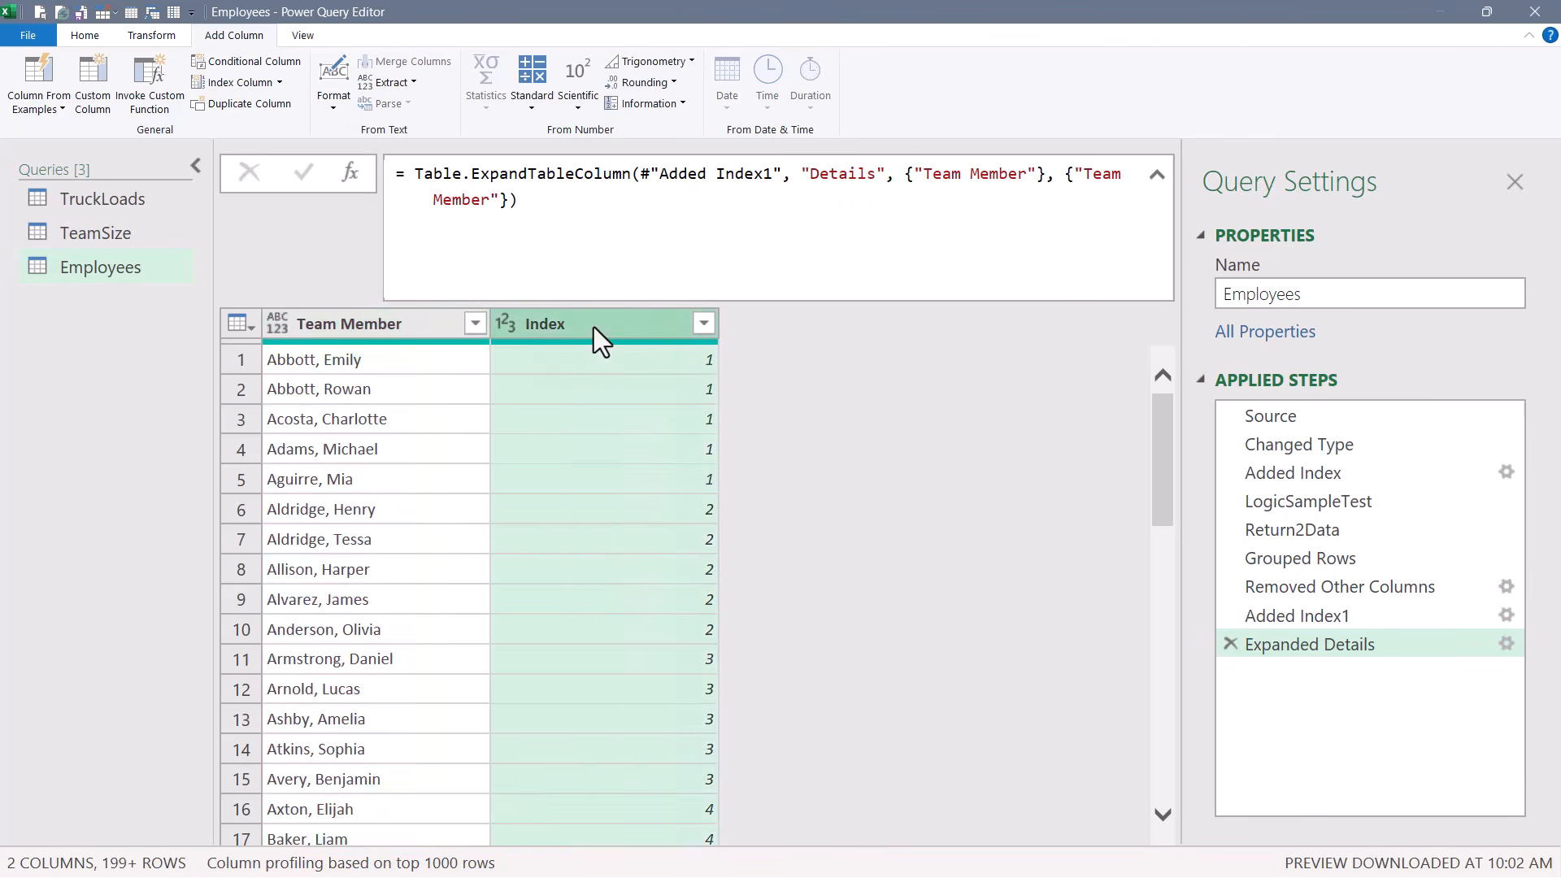
click(143, 35)
click(645, 111)
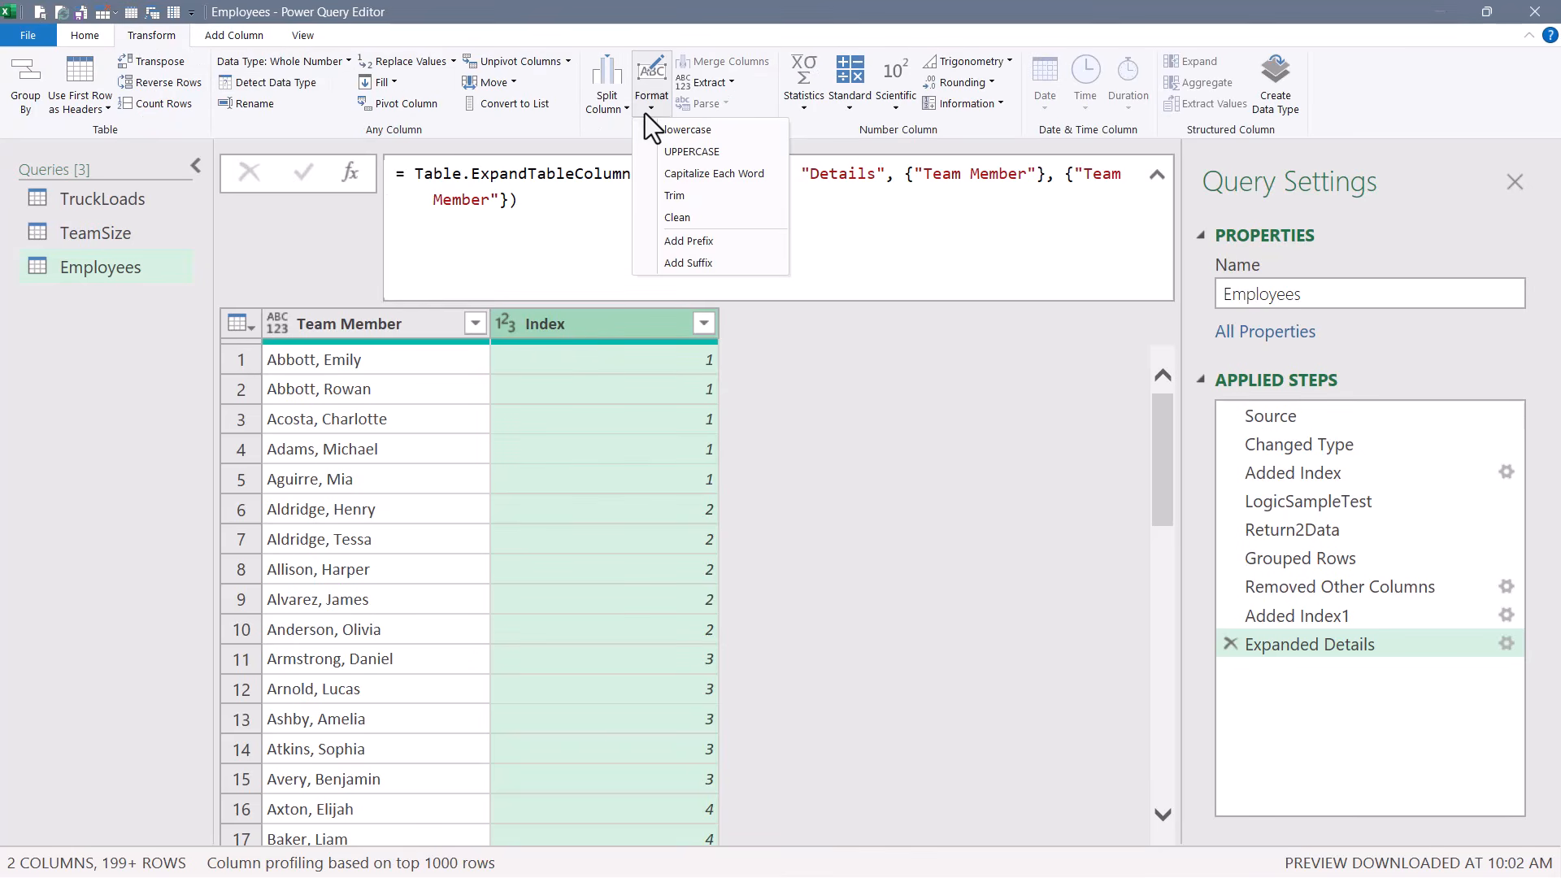
click(662, 239)
text(Tea)
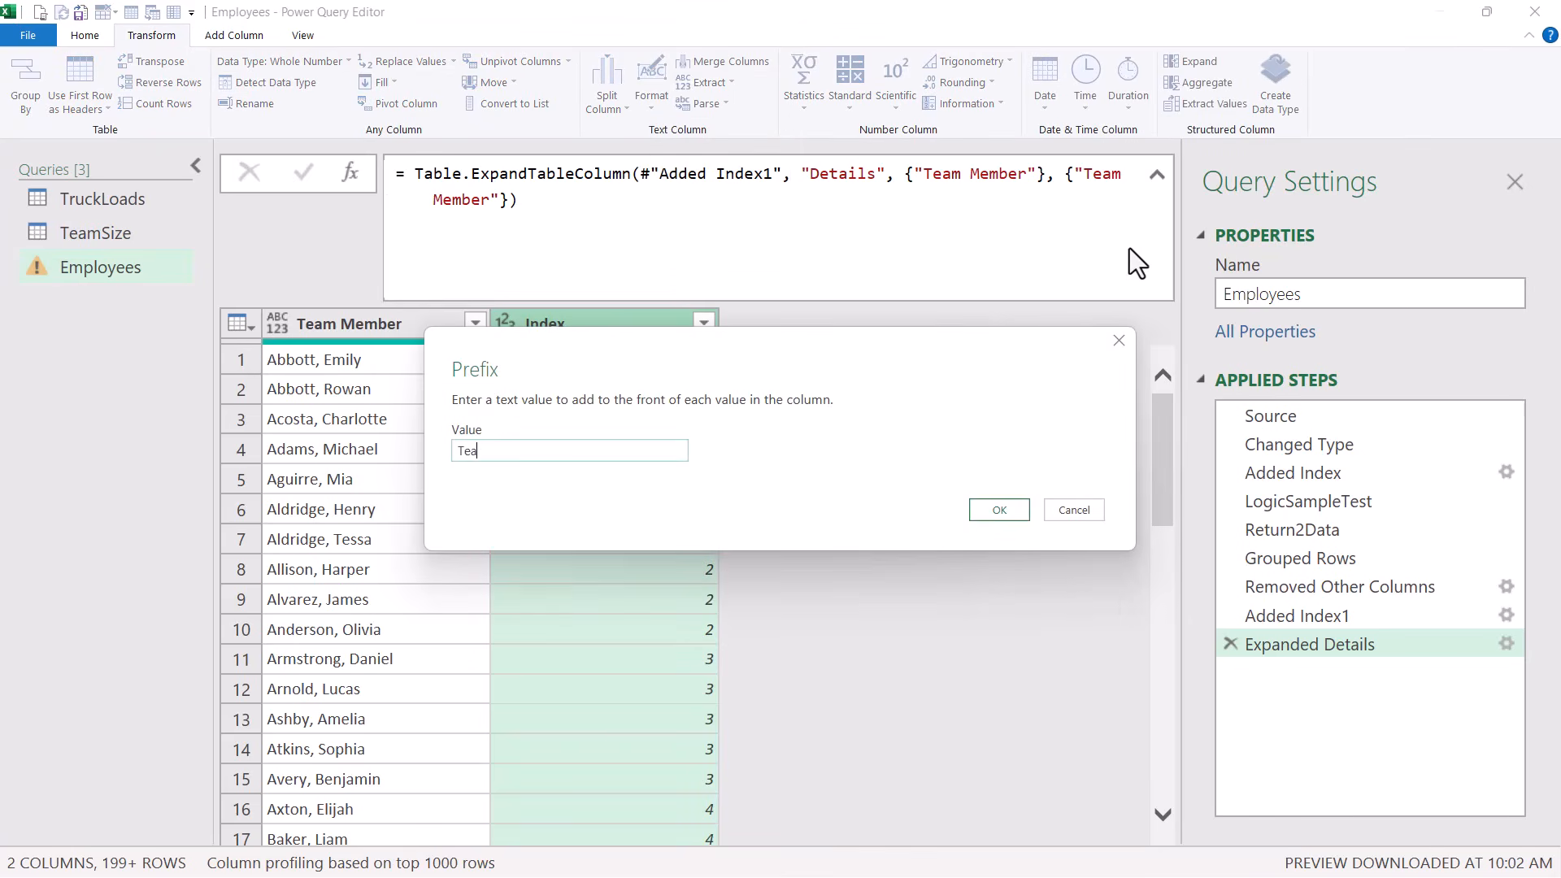
text(m #)
key(Return)
Review the order of the team names in the Index column's filter list
click(704, 323)
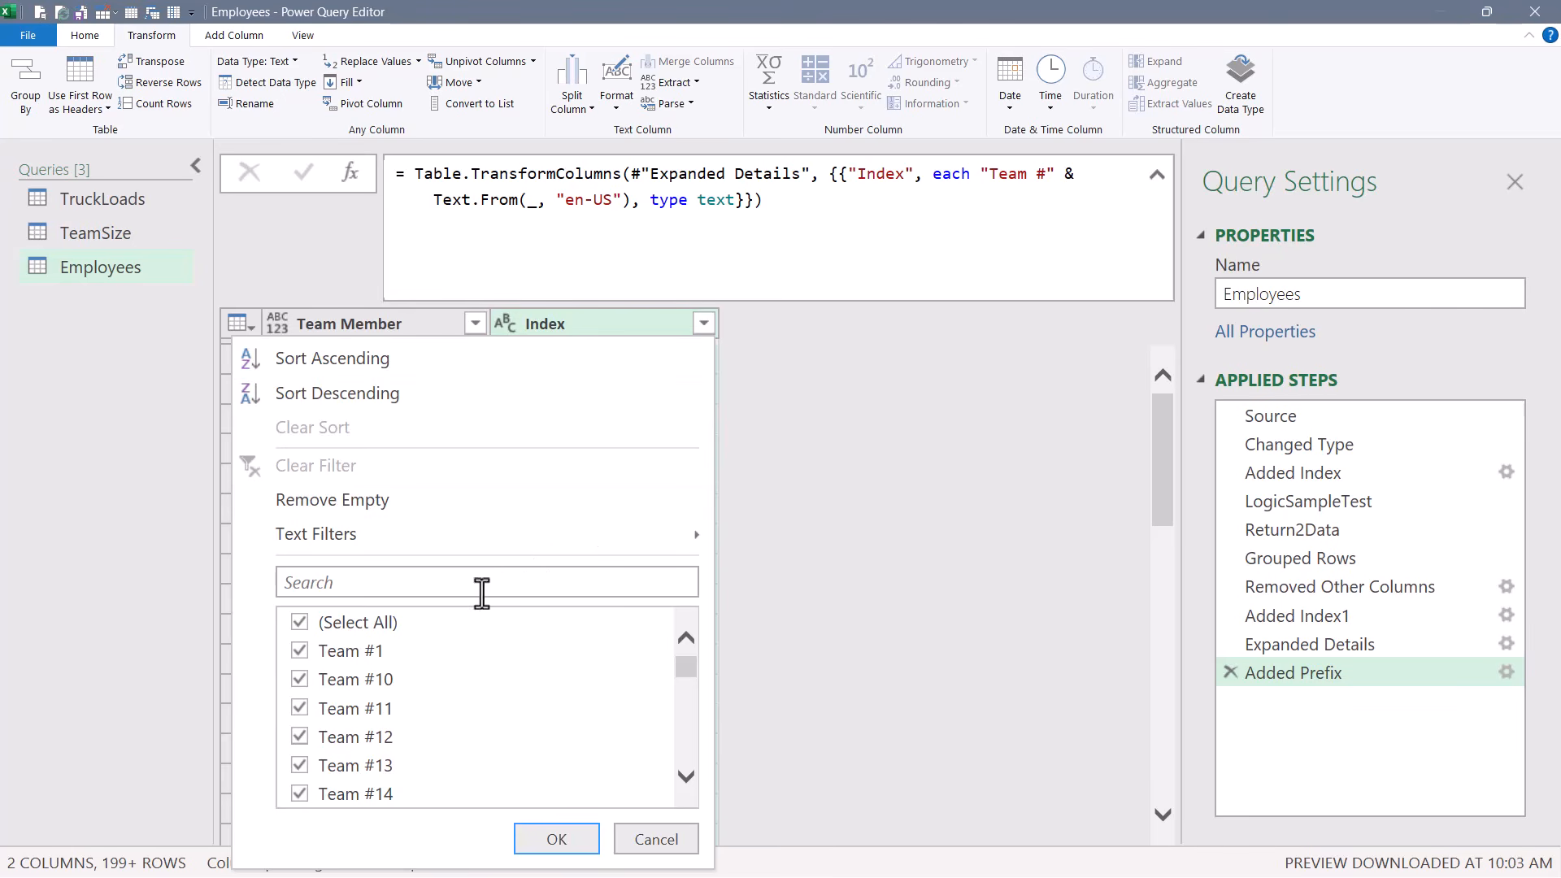
scroll(413, 660, down, 3)
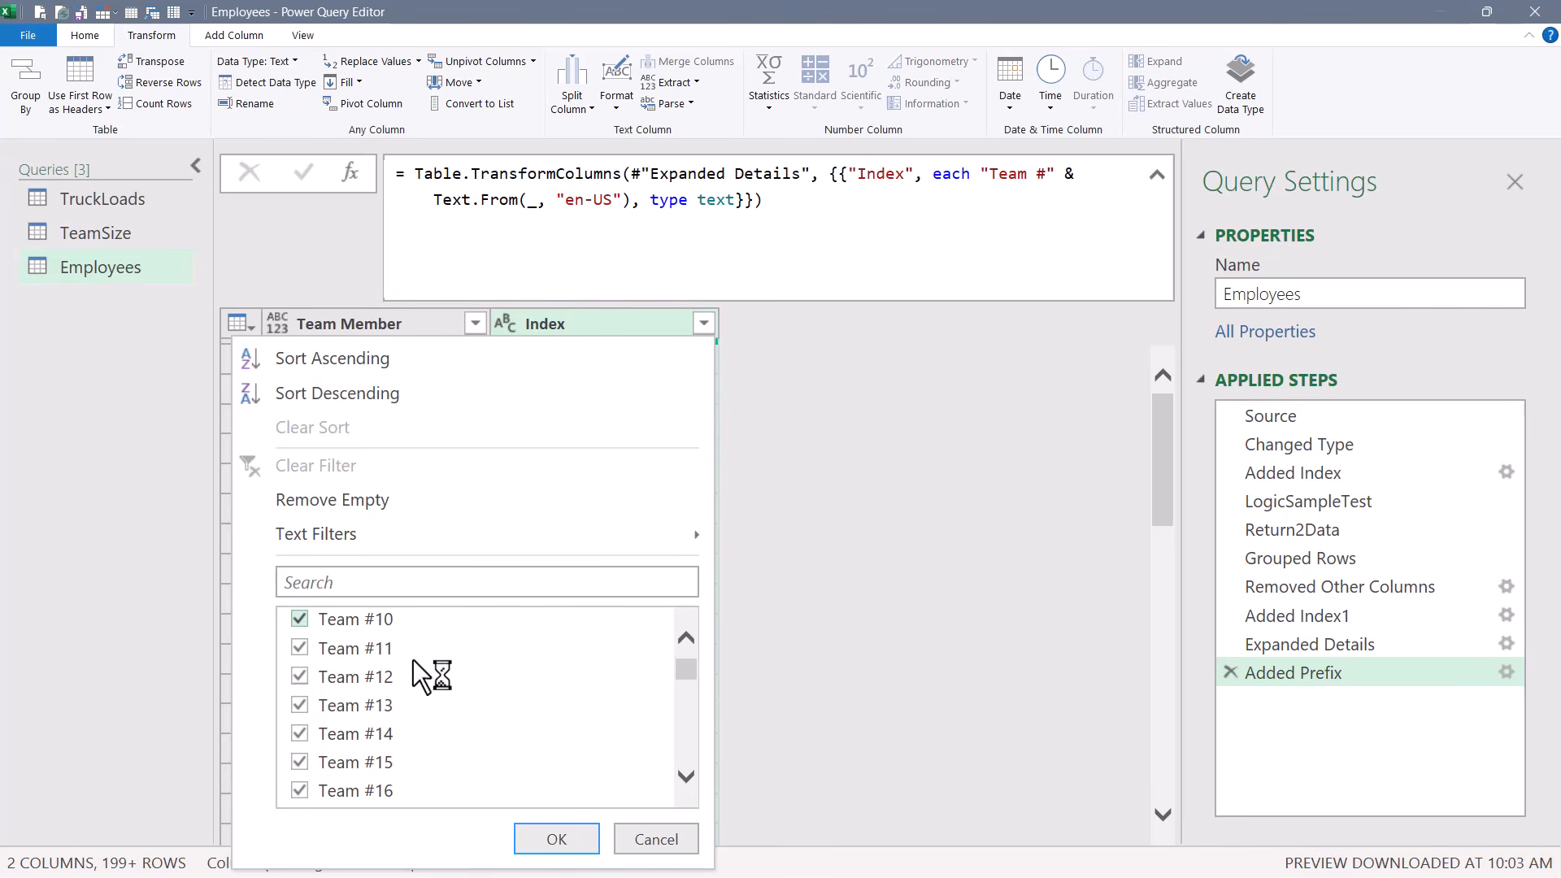
scroll(413, 664, down, 3)
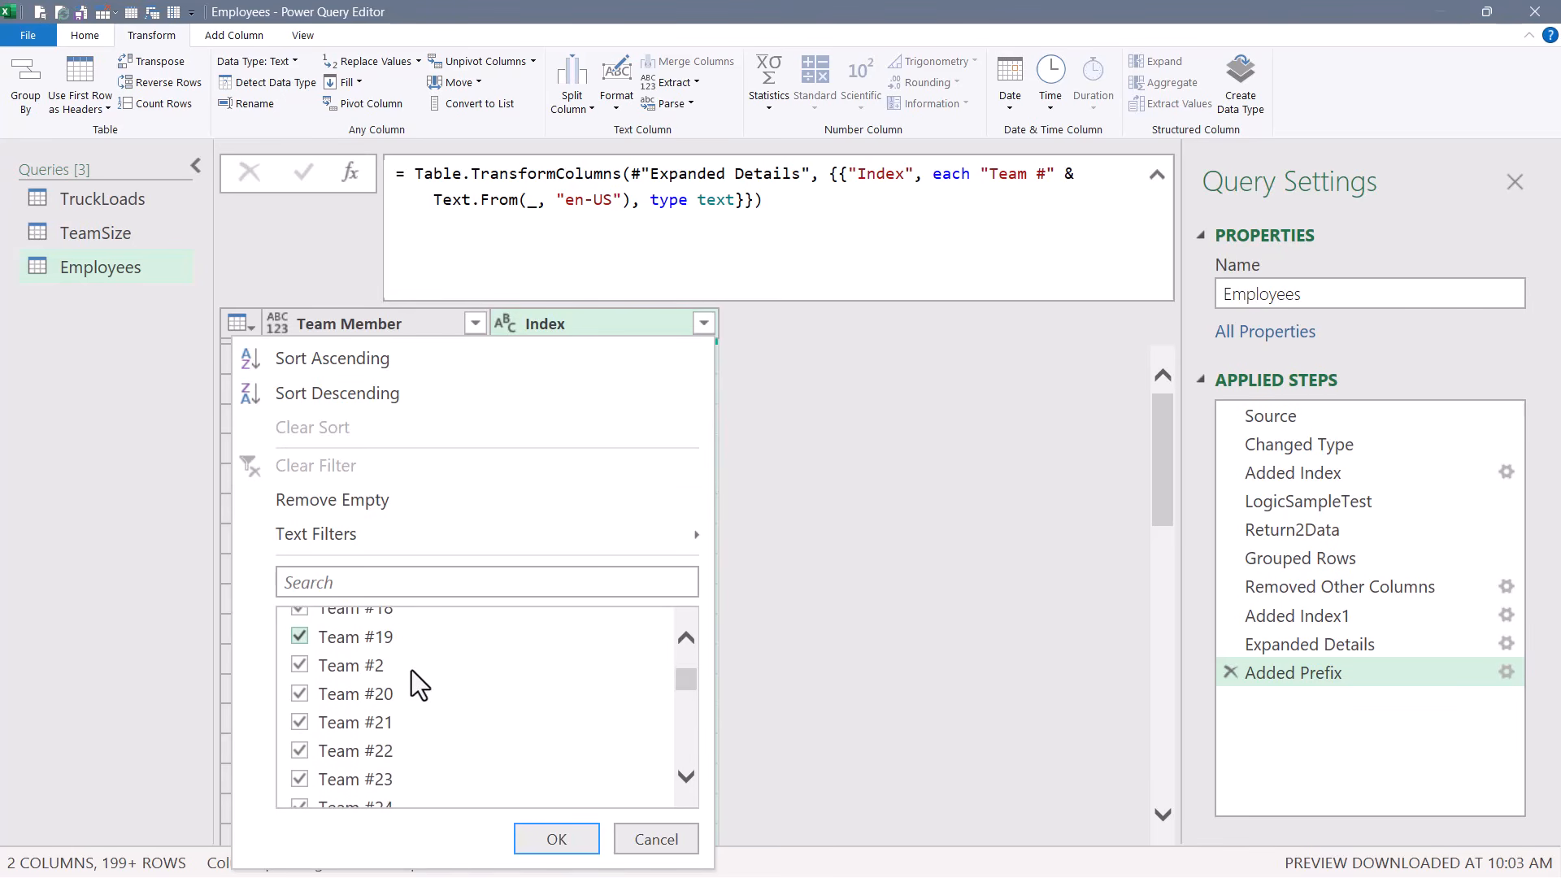
click(216, 244)
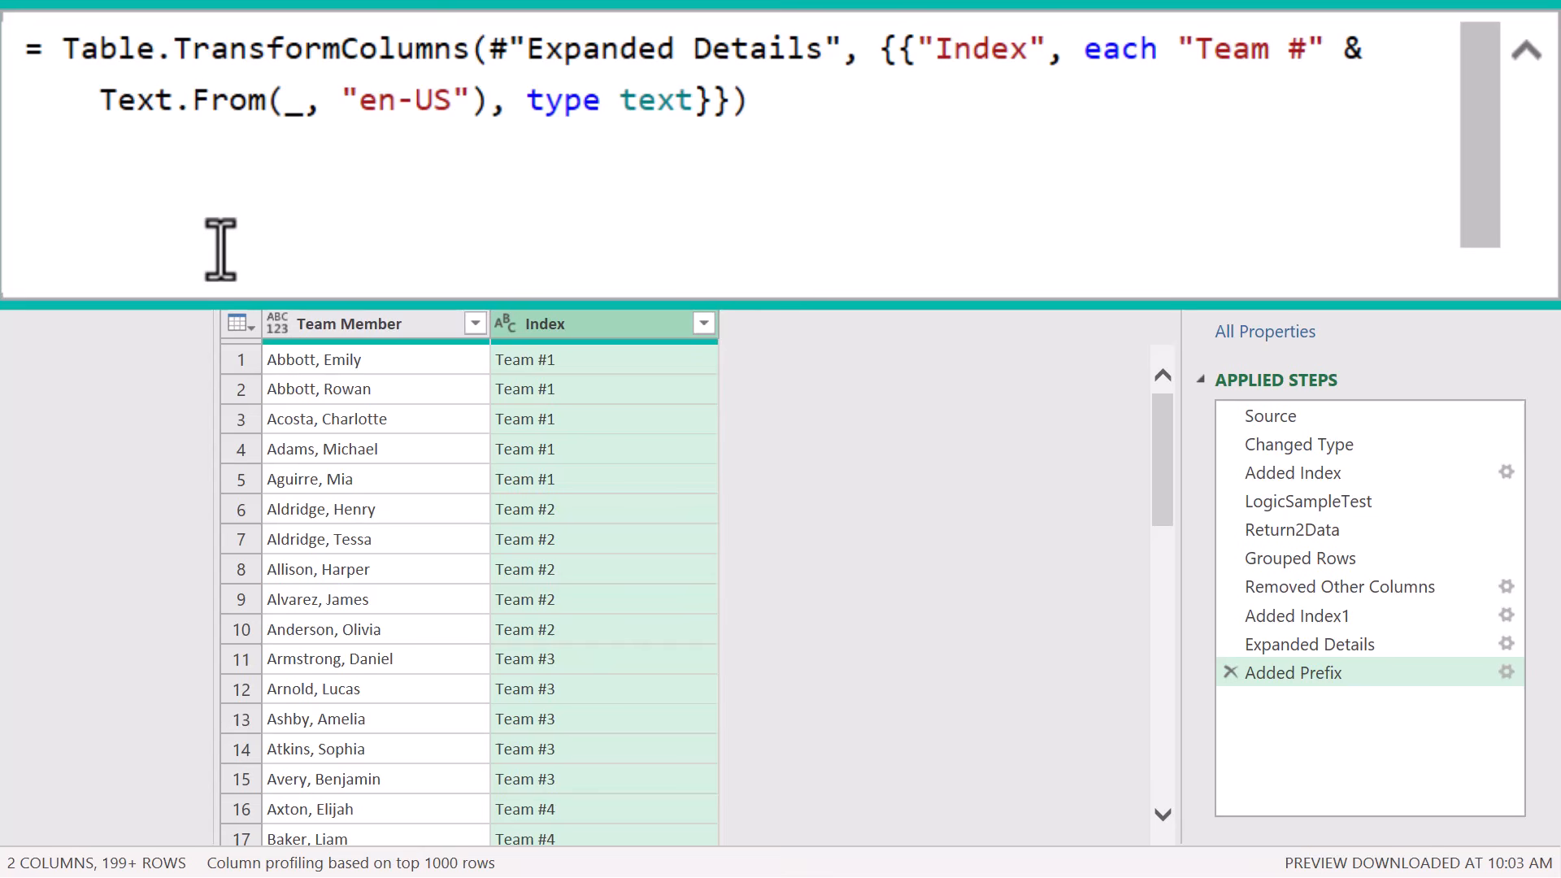
Wrap Text.From(_, "en-US") in Text.PadStart with length 2 and pad character "0", and commit the formula
click(97, 100)
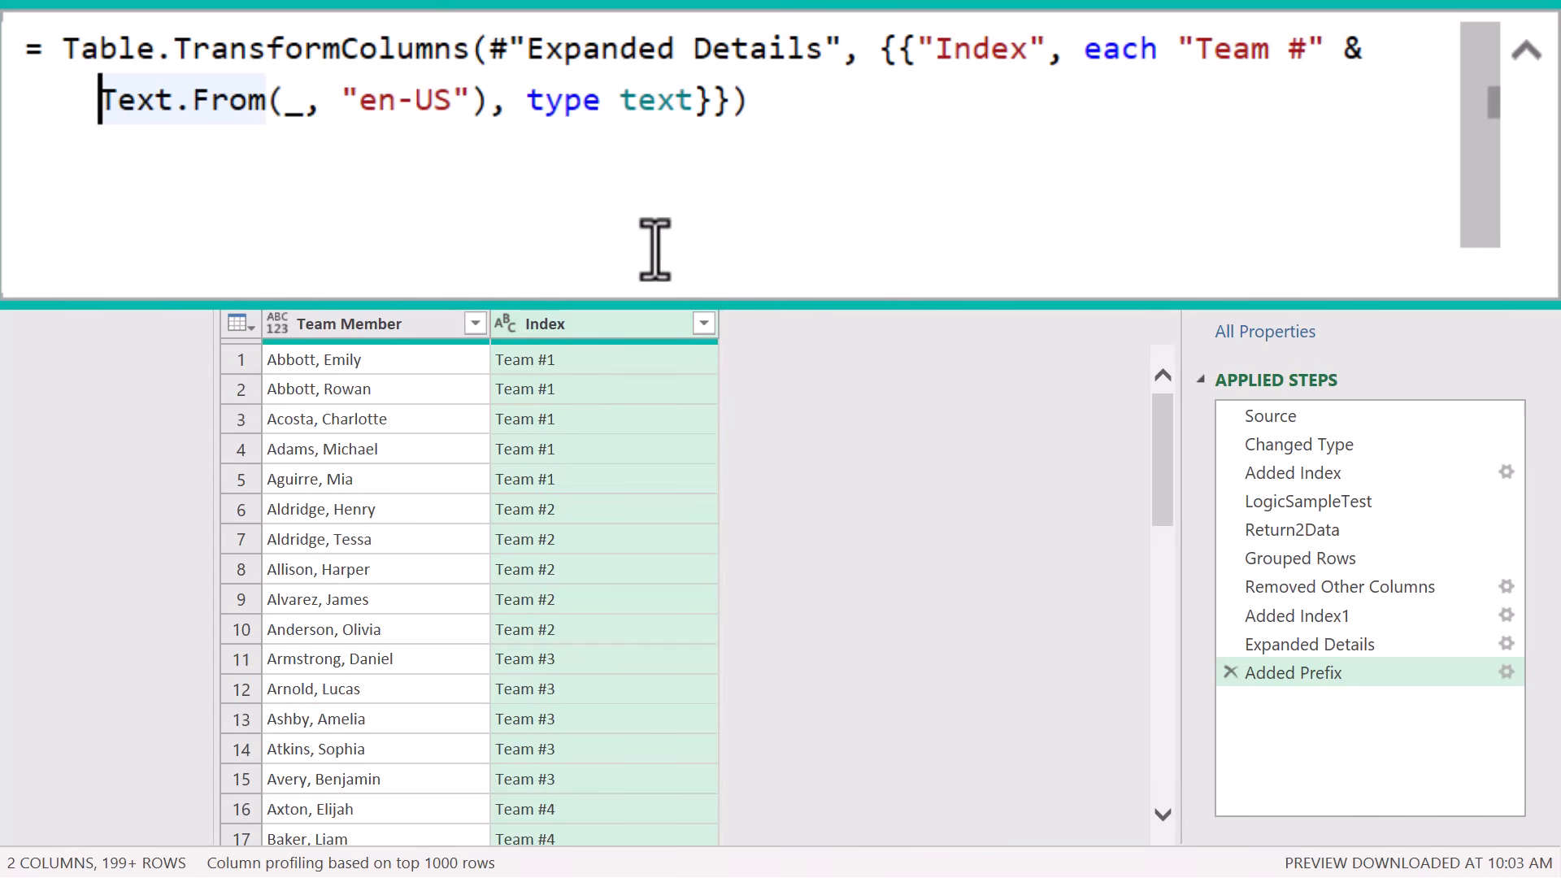
key(Up)
key(End)
text(text.pa)
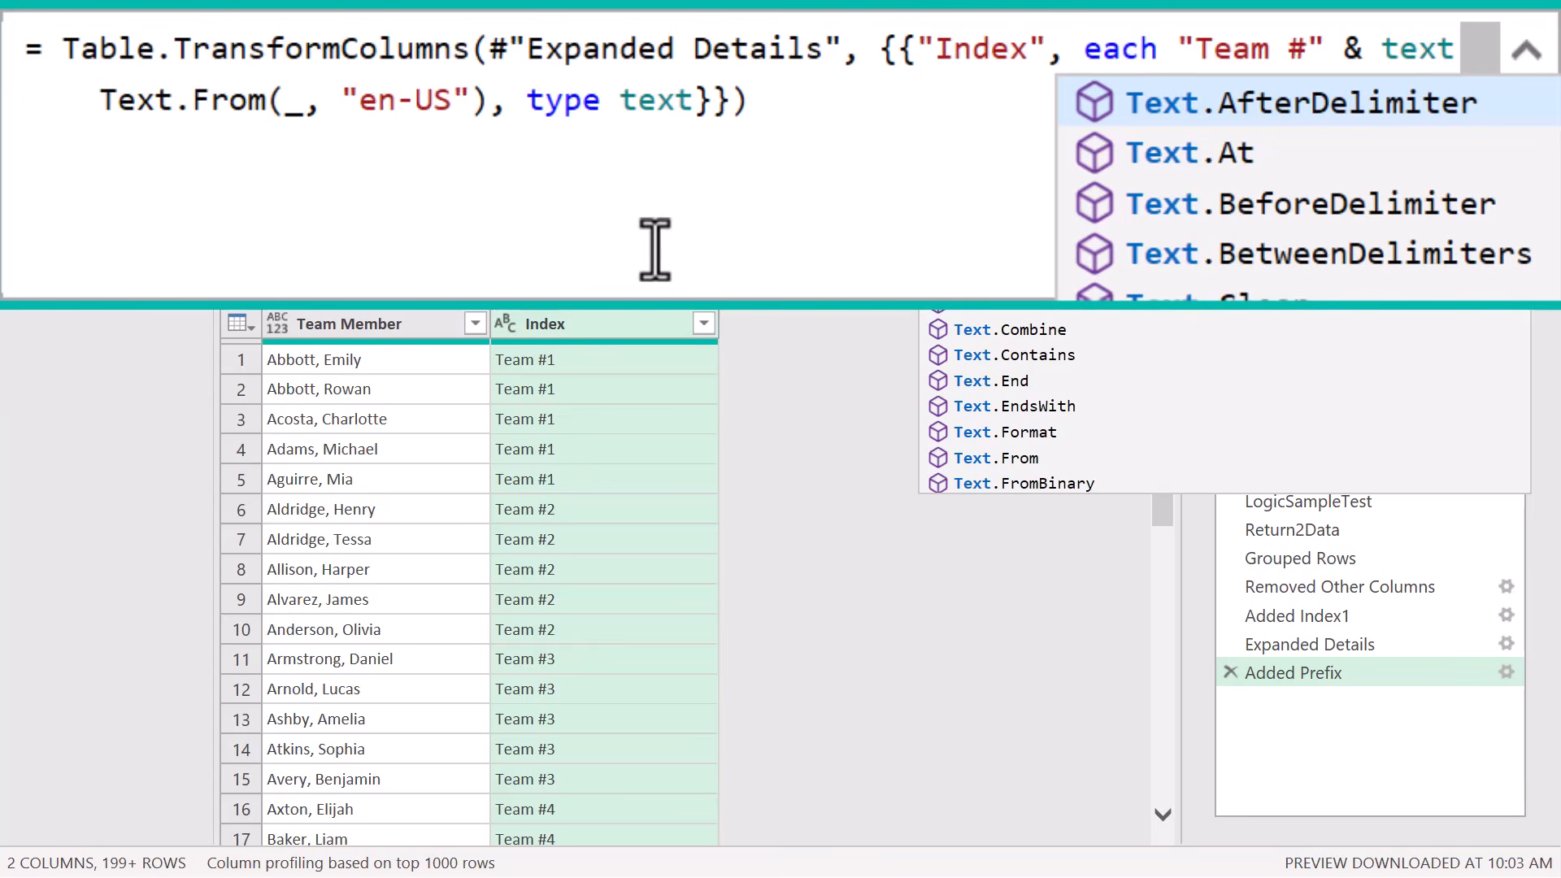
key(Tab)
text(()
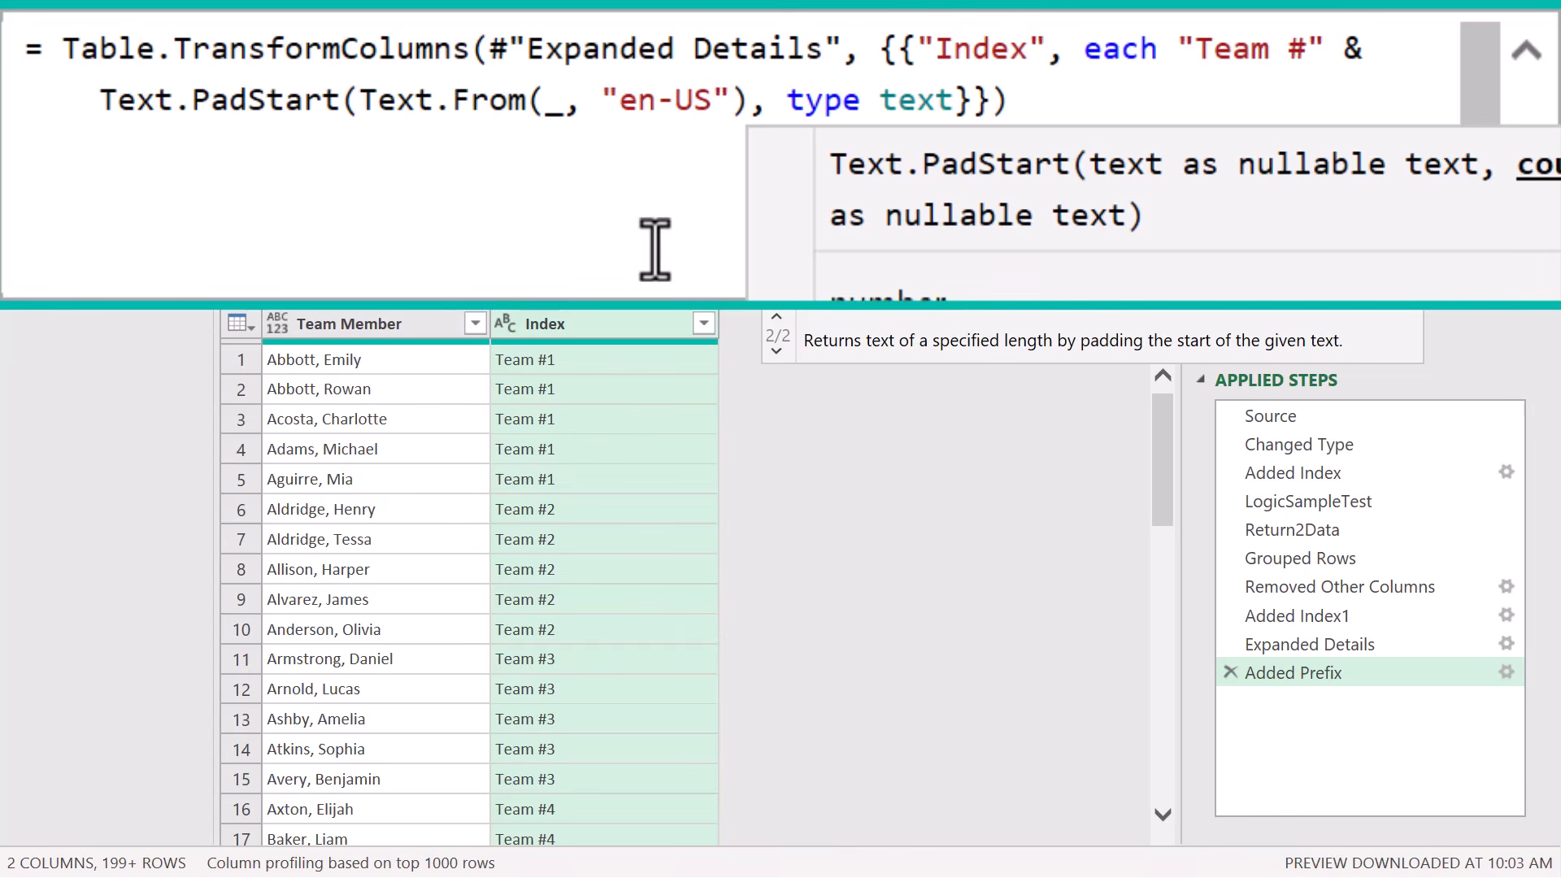
text(2, )
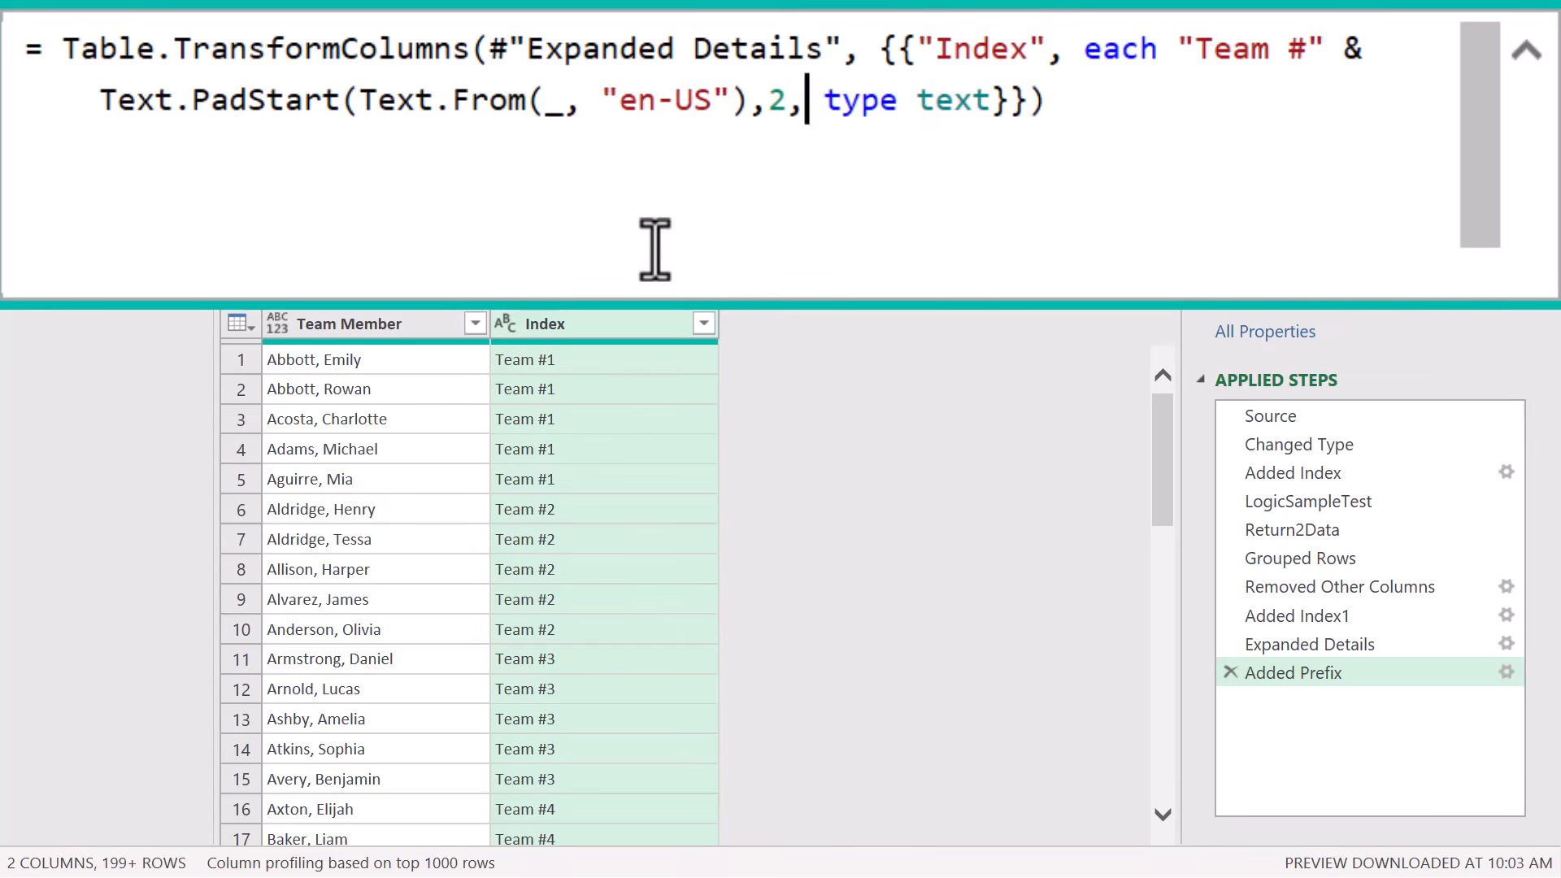
text("0"))
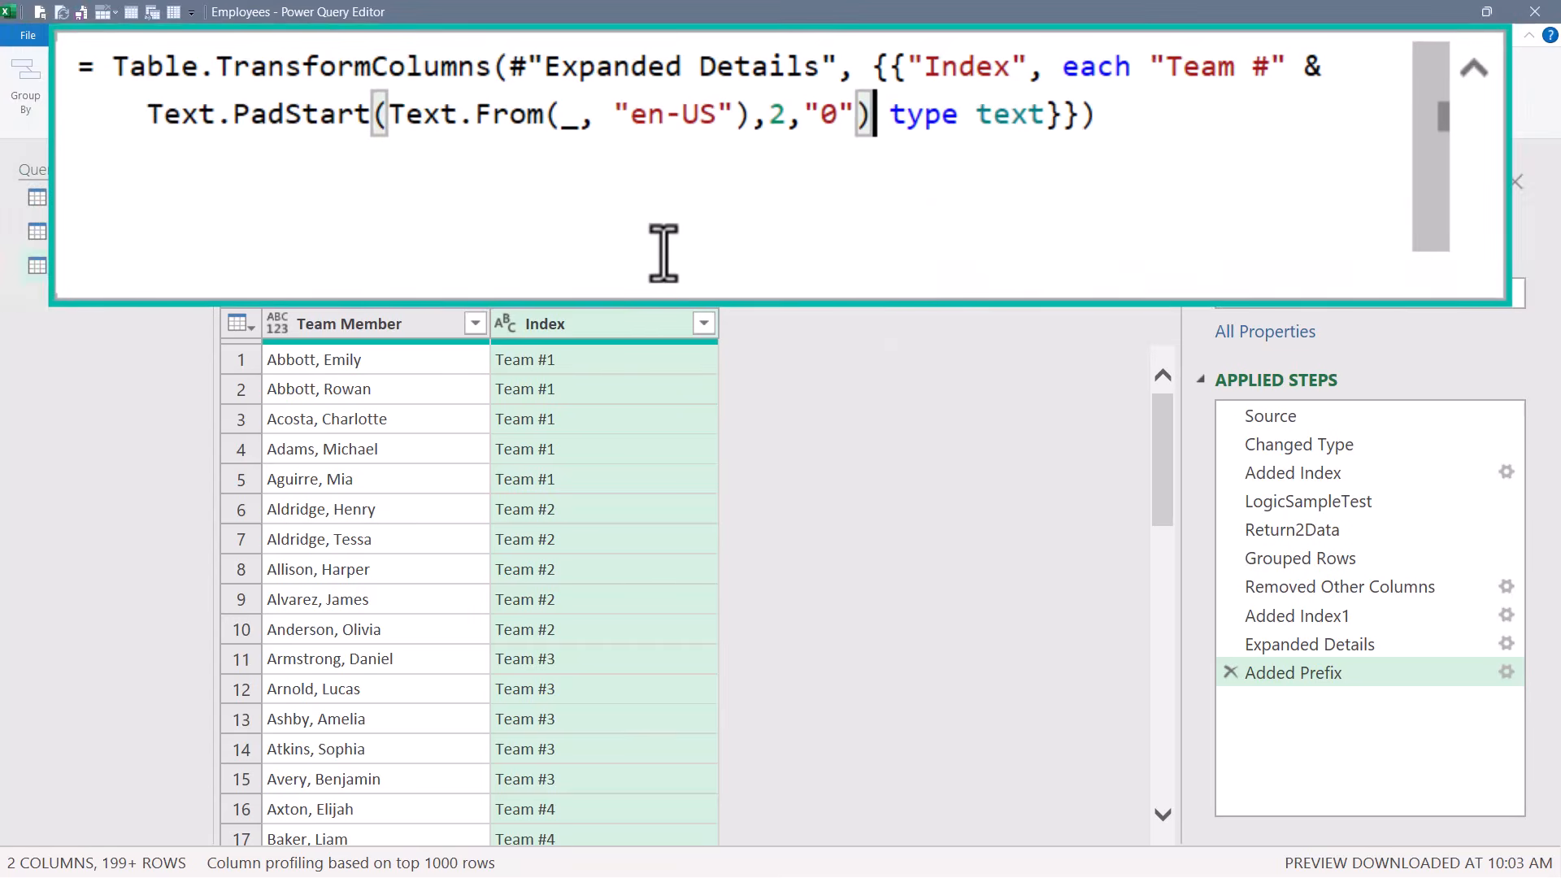
text(,)
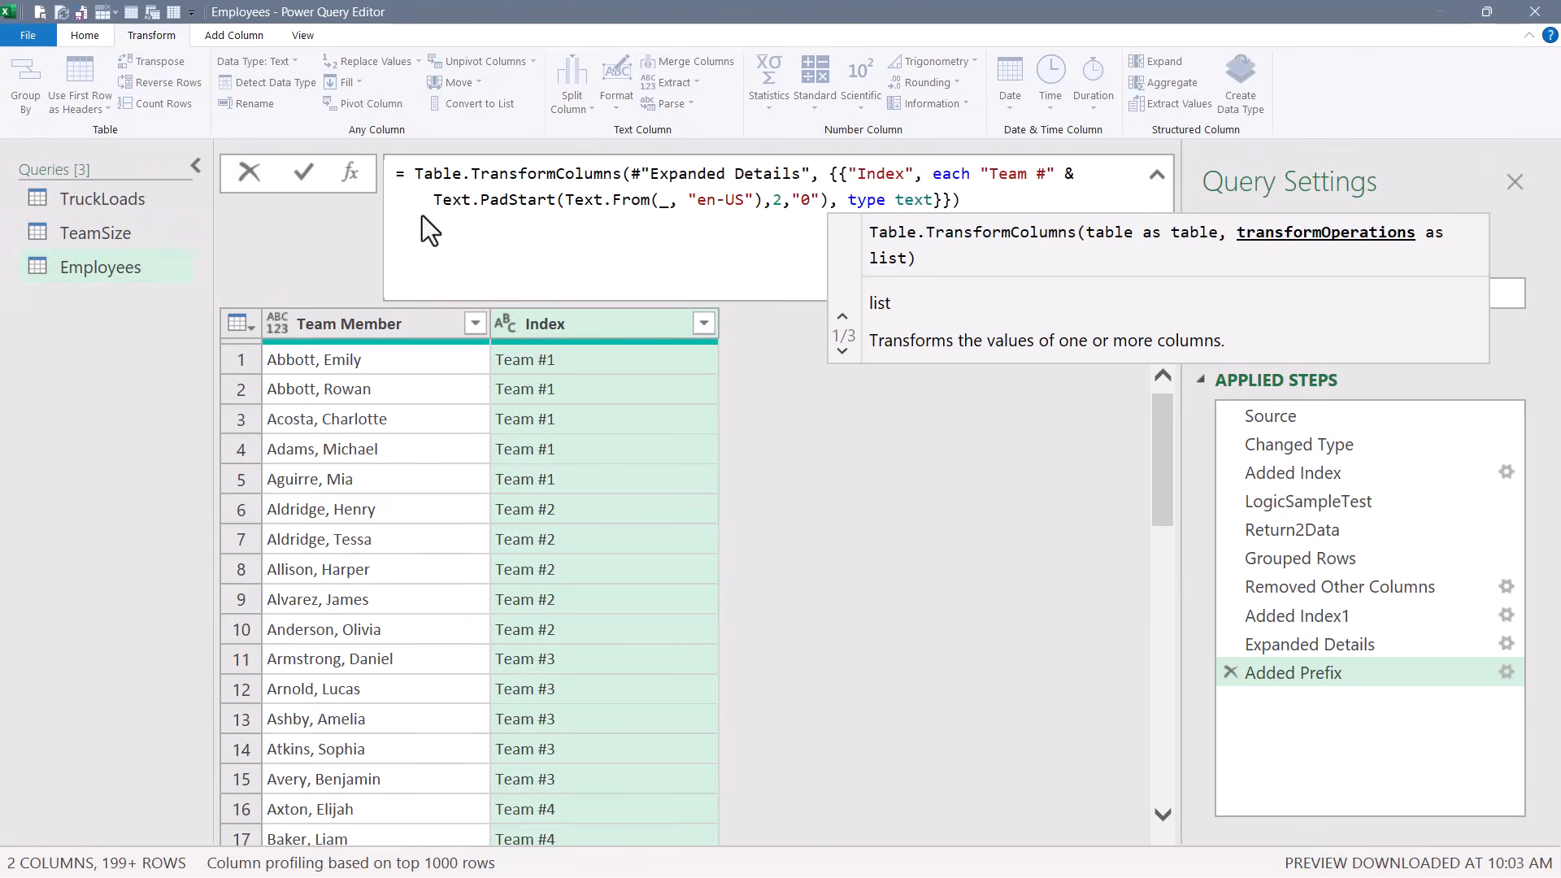
key(Return)
Check the order of the padded team names in the Index filter list and rename the column Team #
click(704, 324)
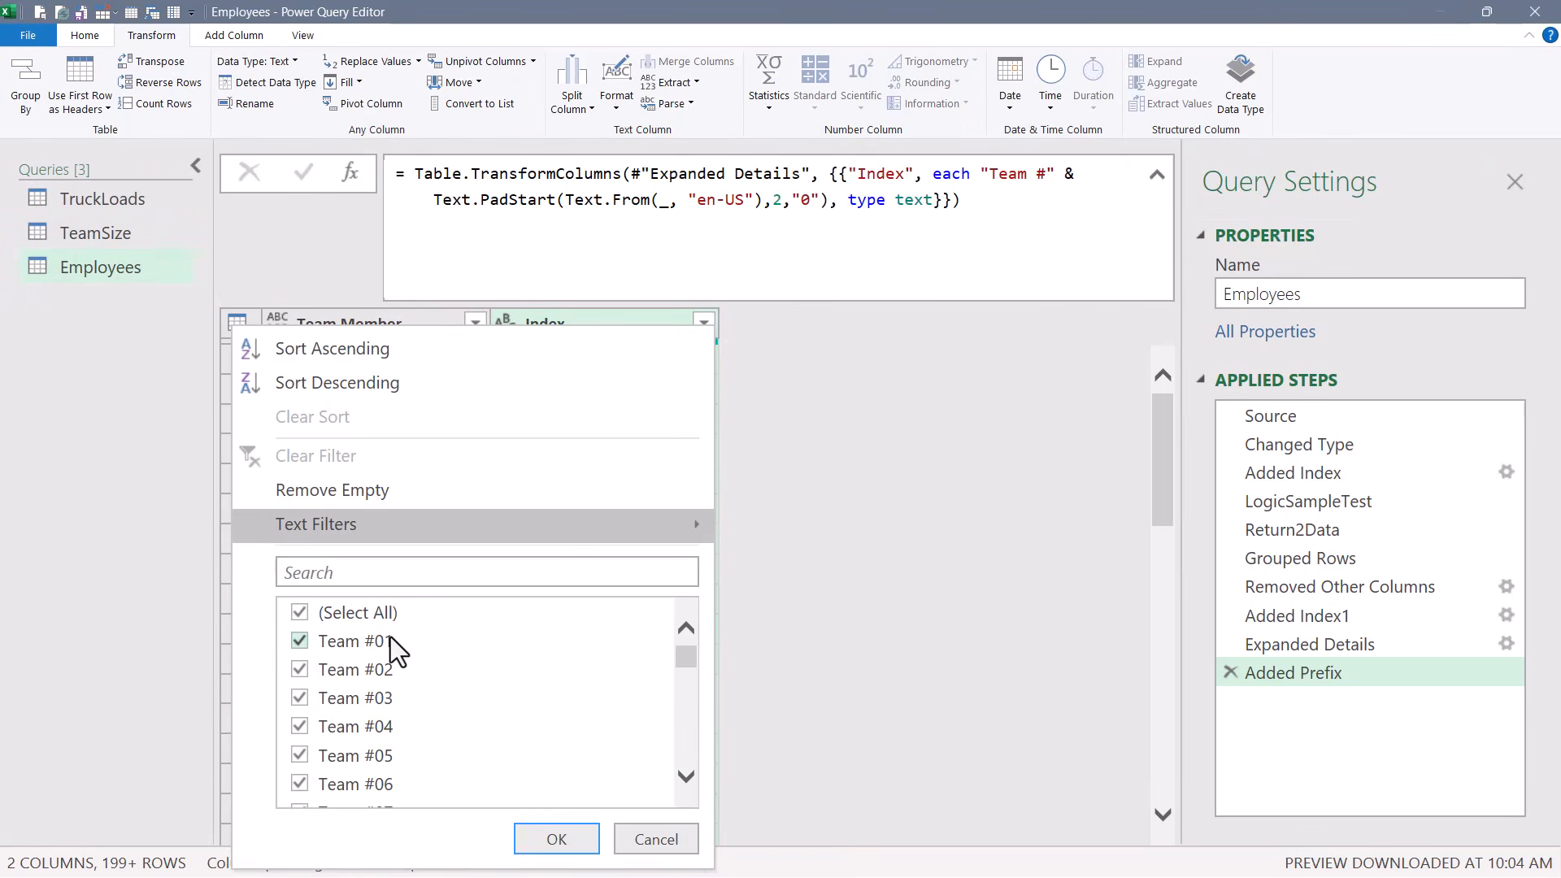
scroll(390, 637, down, 2)
scroll(391, 637, down, 3)
click(597, 318)
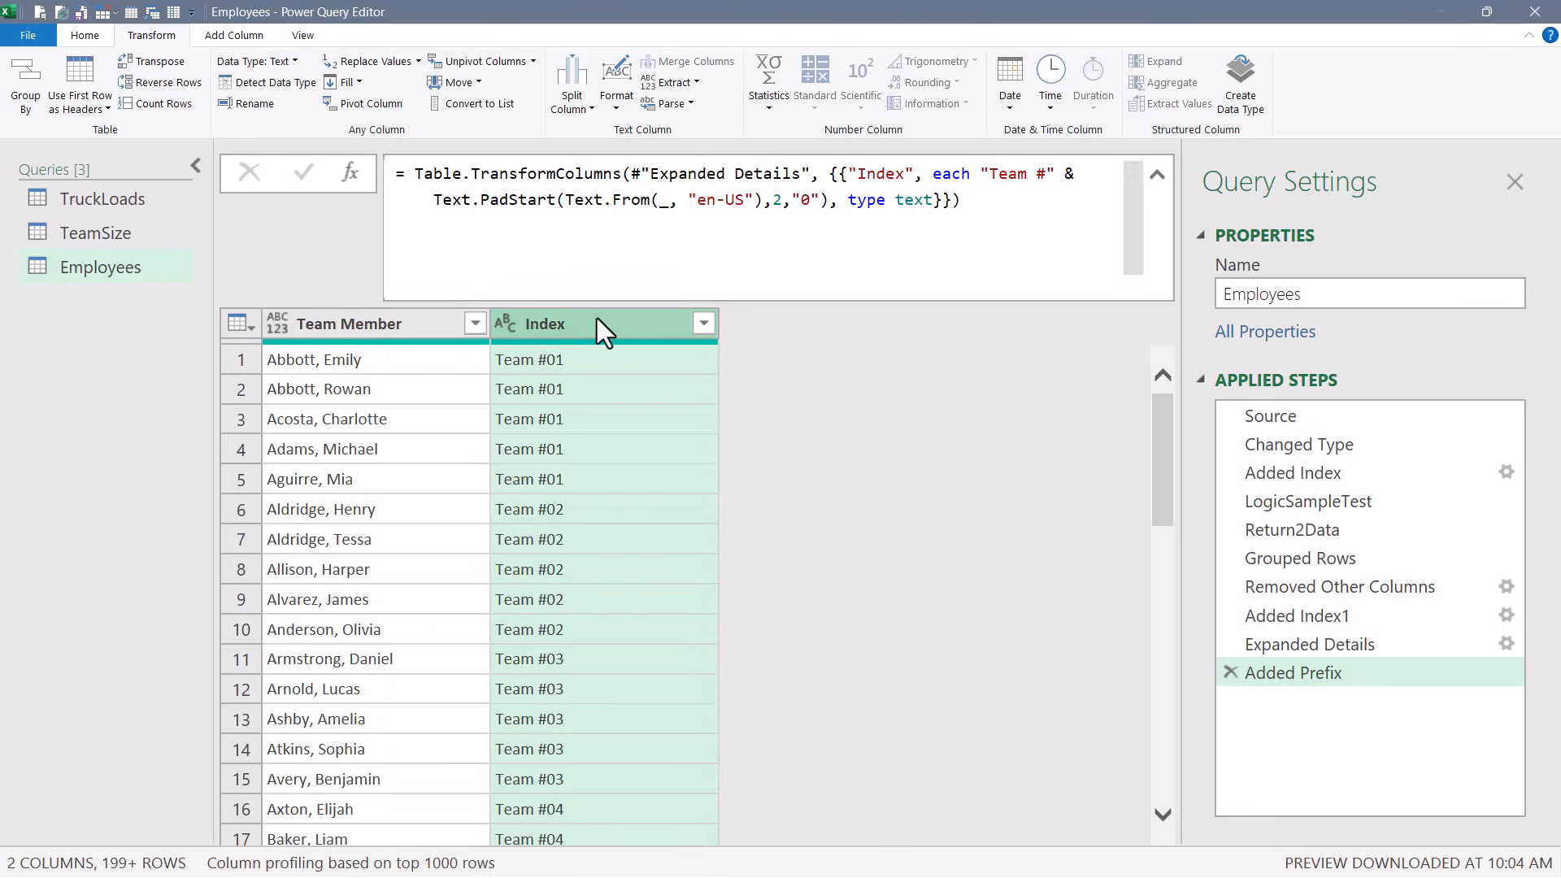
double_click(582, 334)
text(Team #)
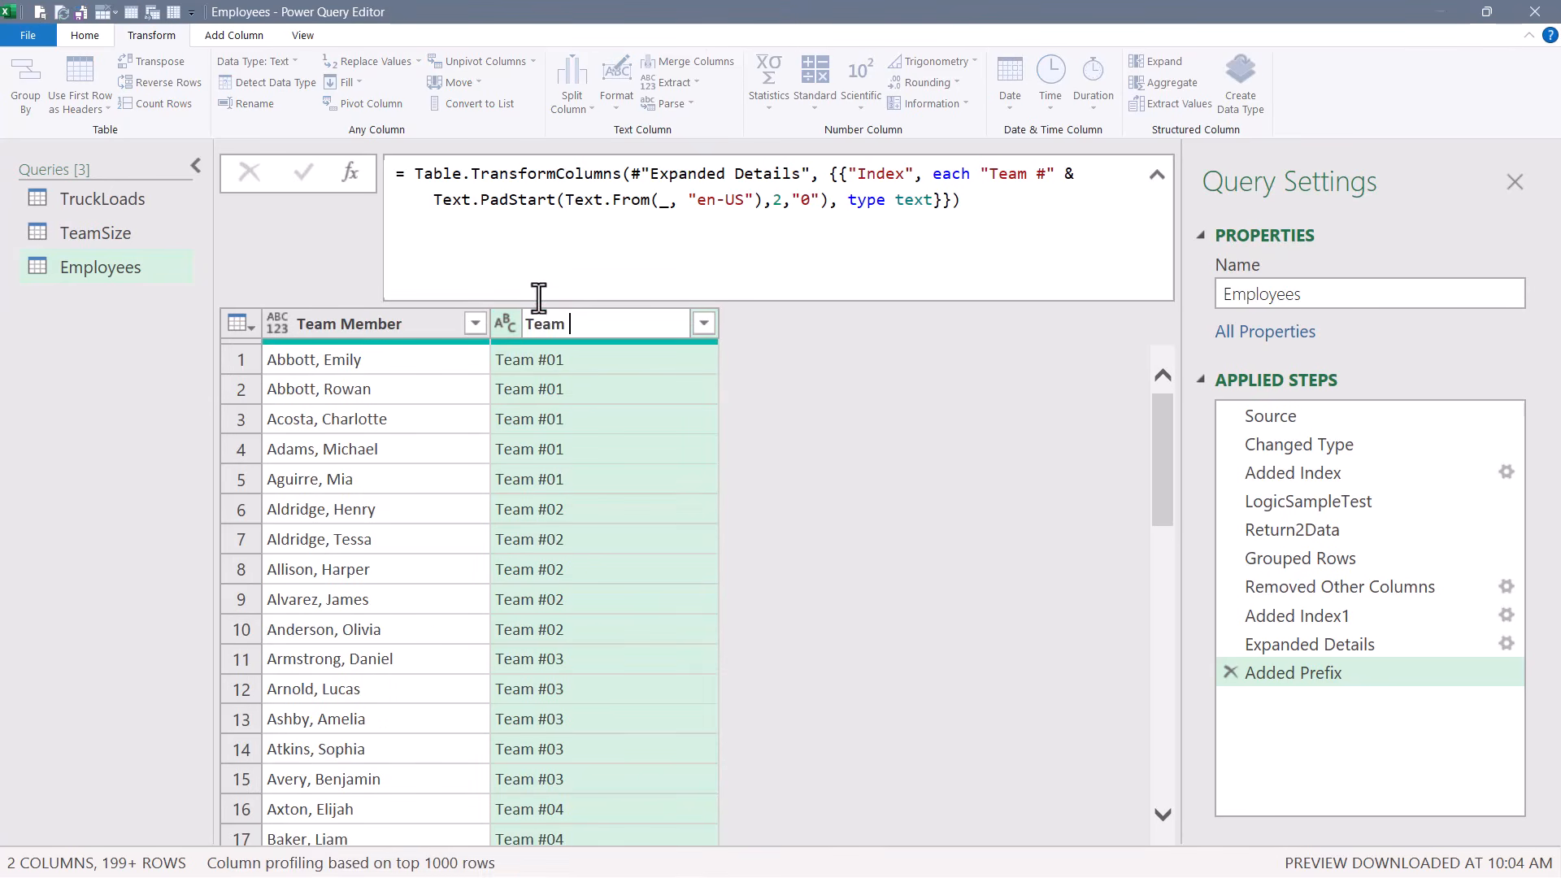
Close the editor and load the Employees query as a table to cell E5 of the existing Team Selections worksheet
click(79, 36)
click(23, 79)
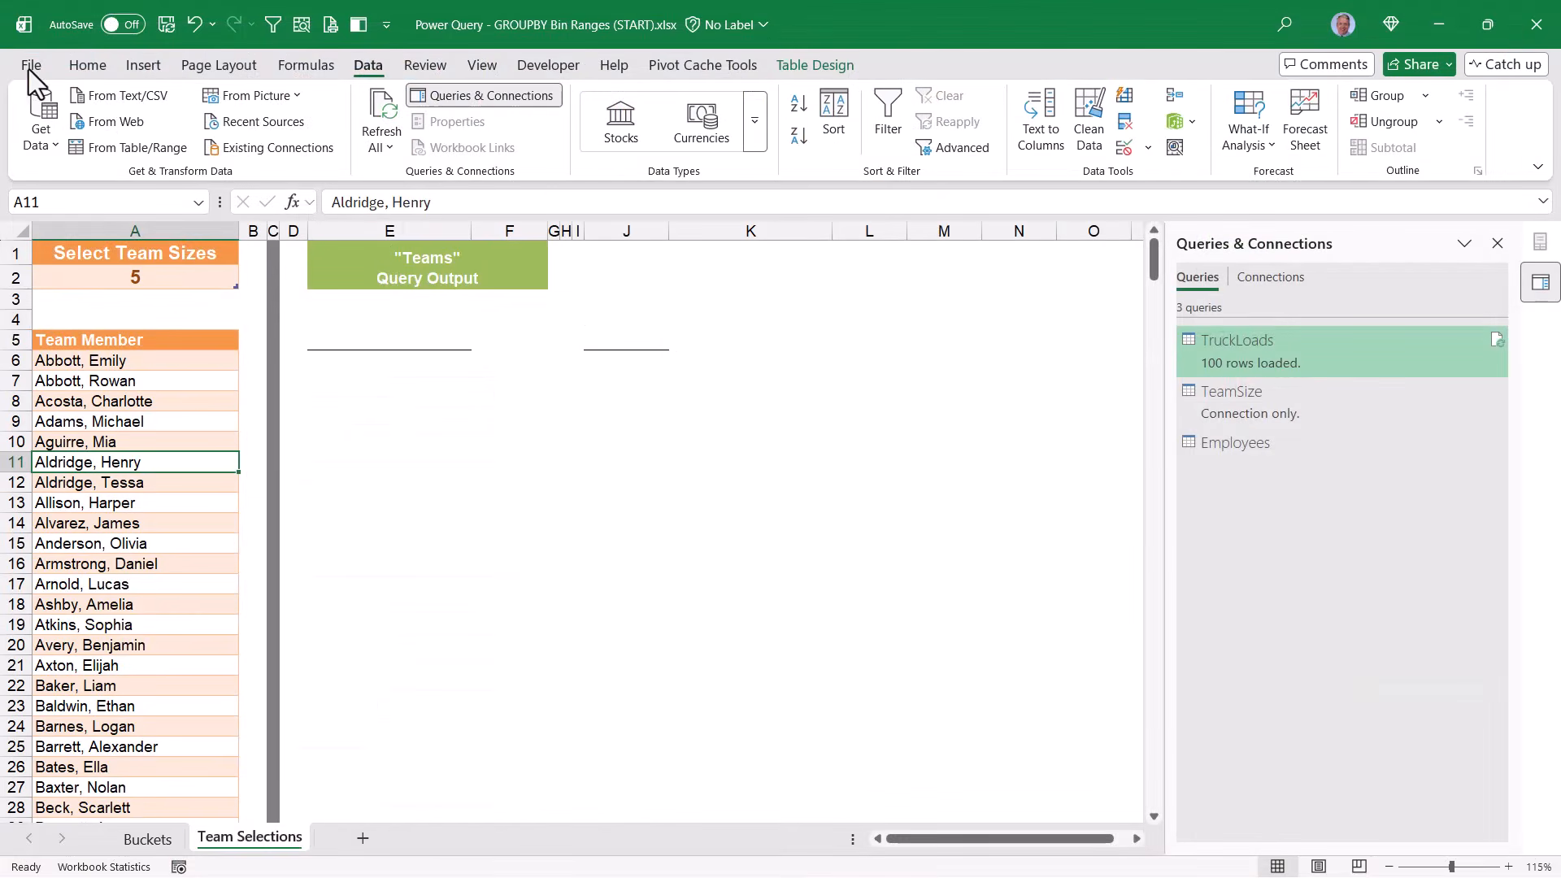
click(724, 377)
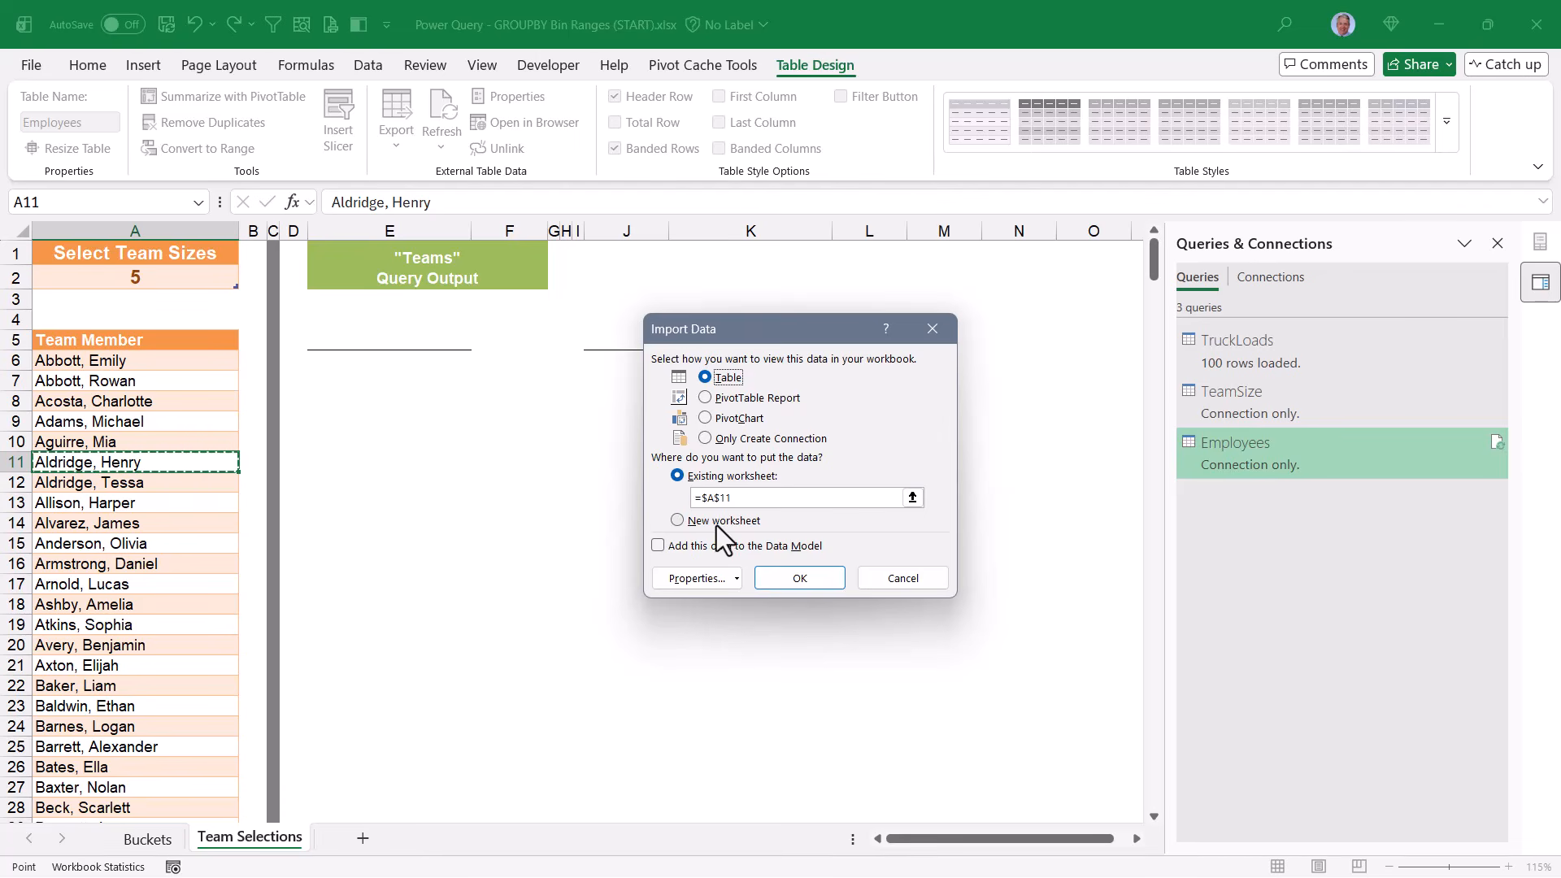
click(382, 340)
click(800, 578)
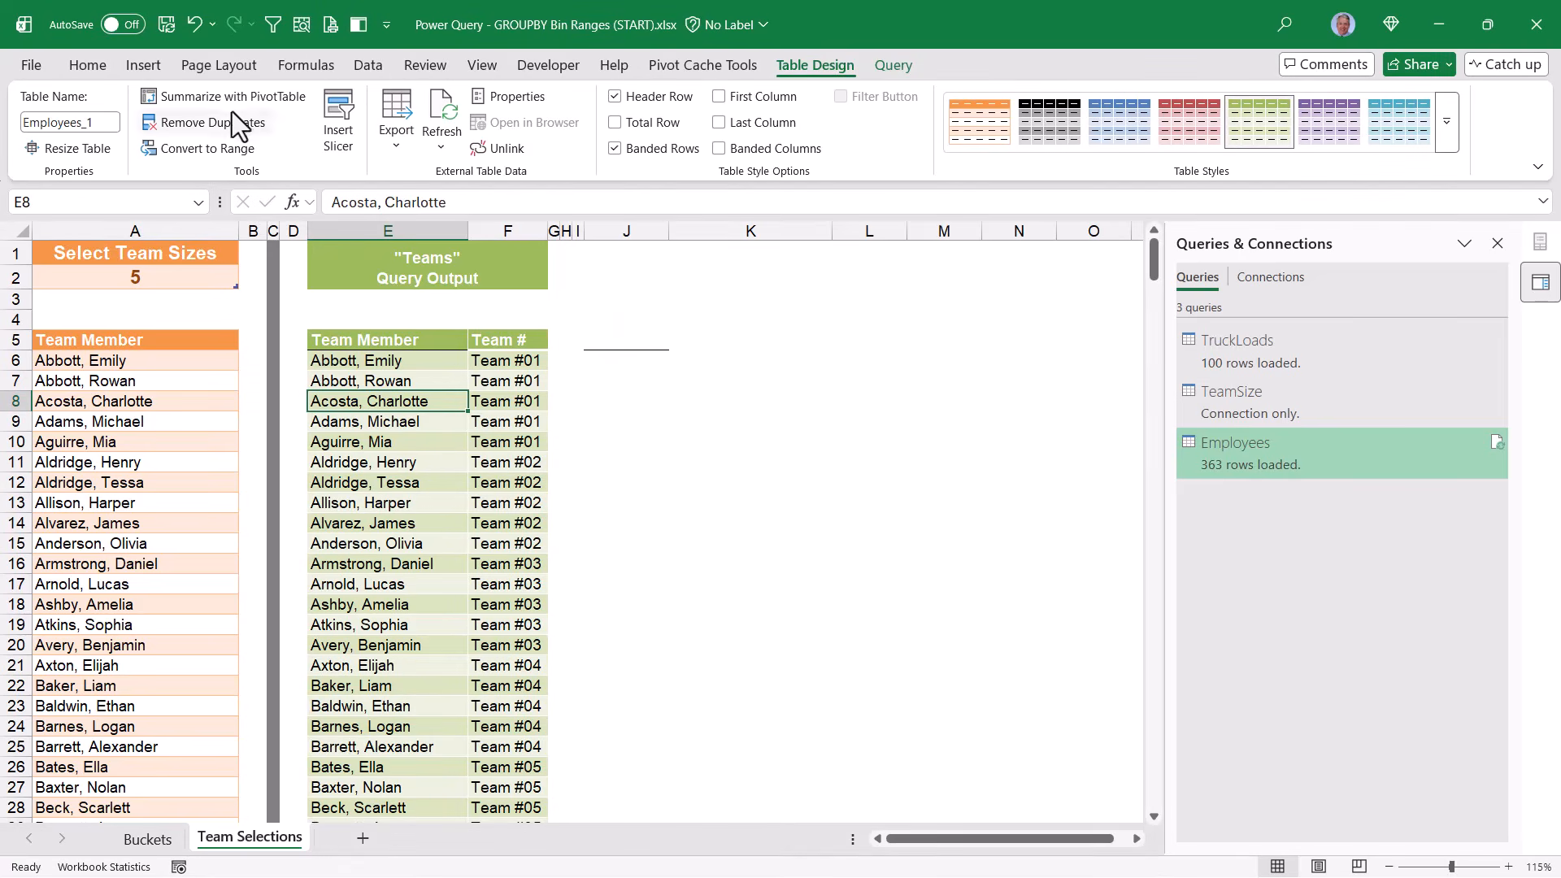
Create a PivotTable from the Employees_1 table at cell J5 of Team Selections, with Team # and Team Member as row fields
click(231, 93)
key(alt+e)
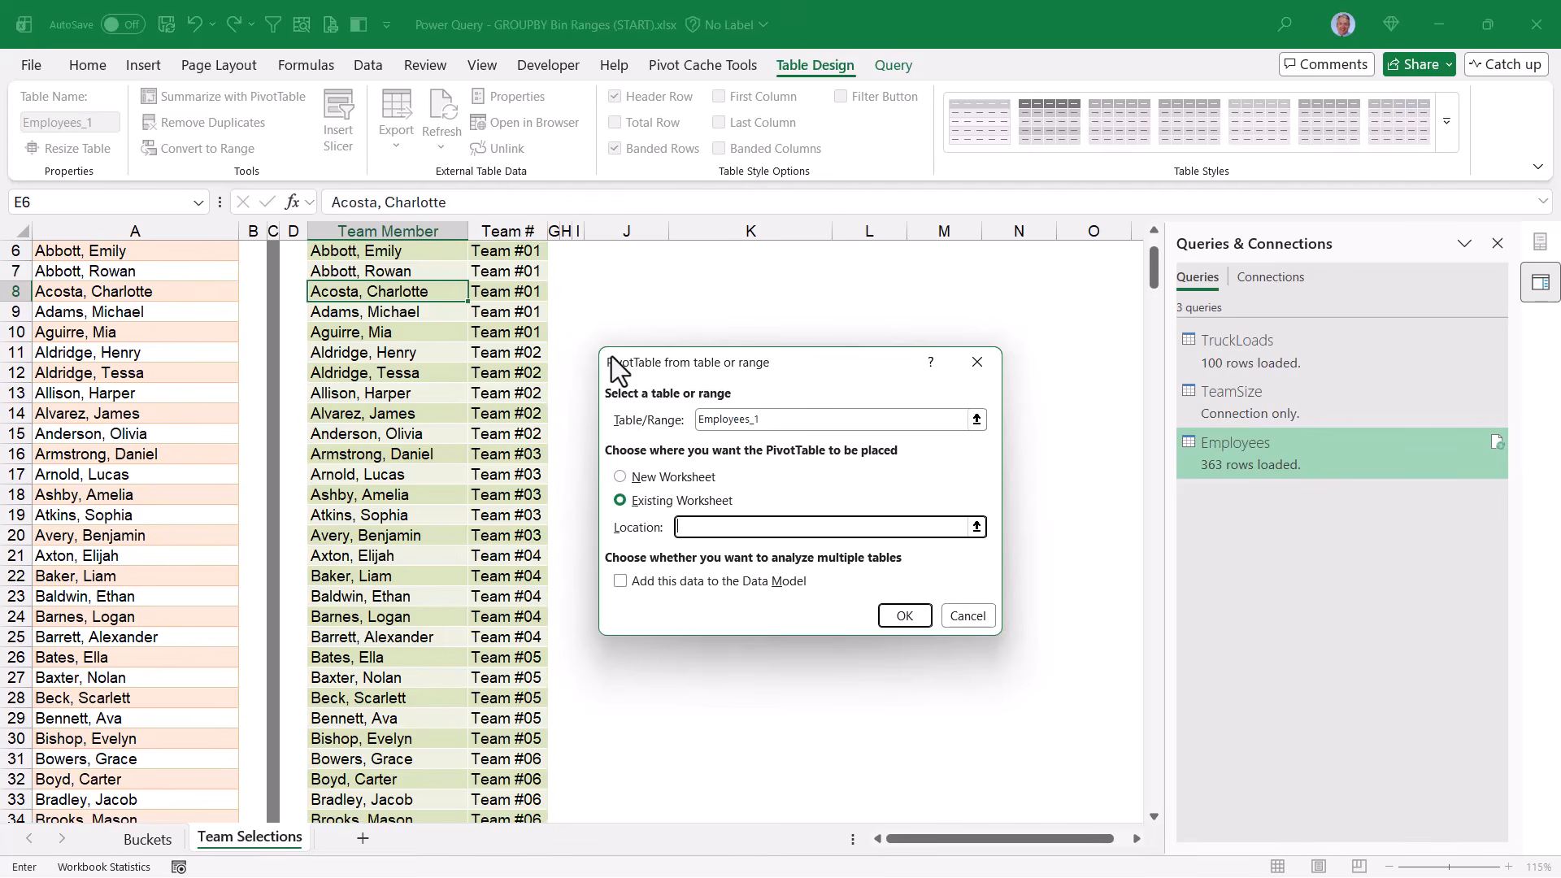
scroll(602, 292, up, 2)
click(602, 340)
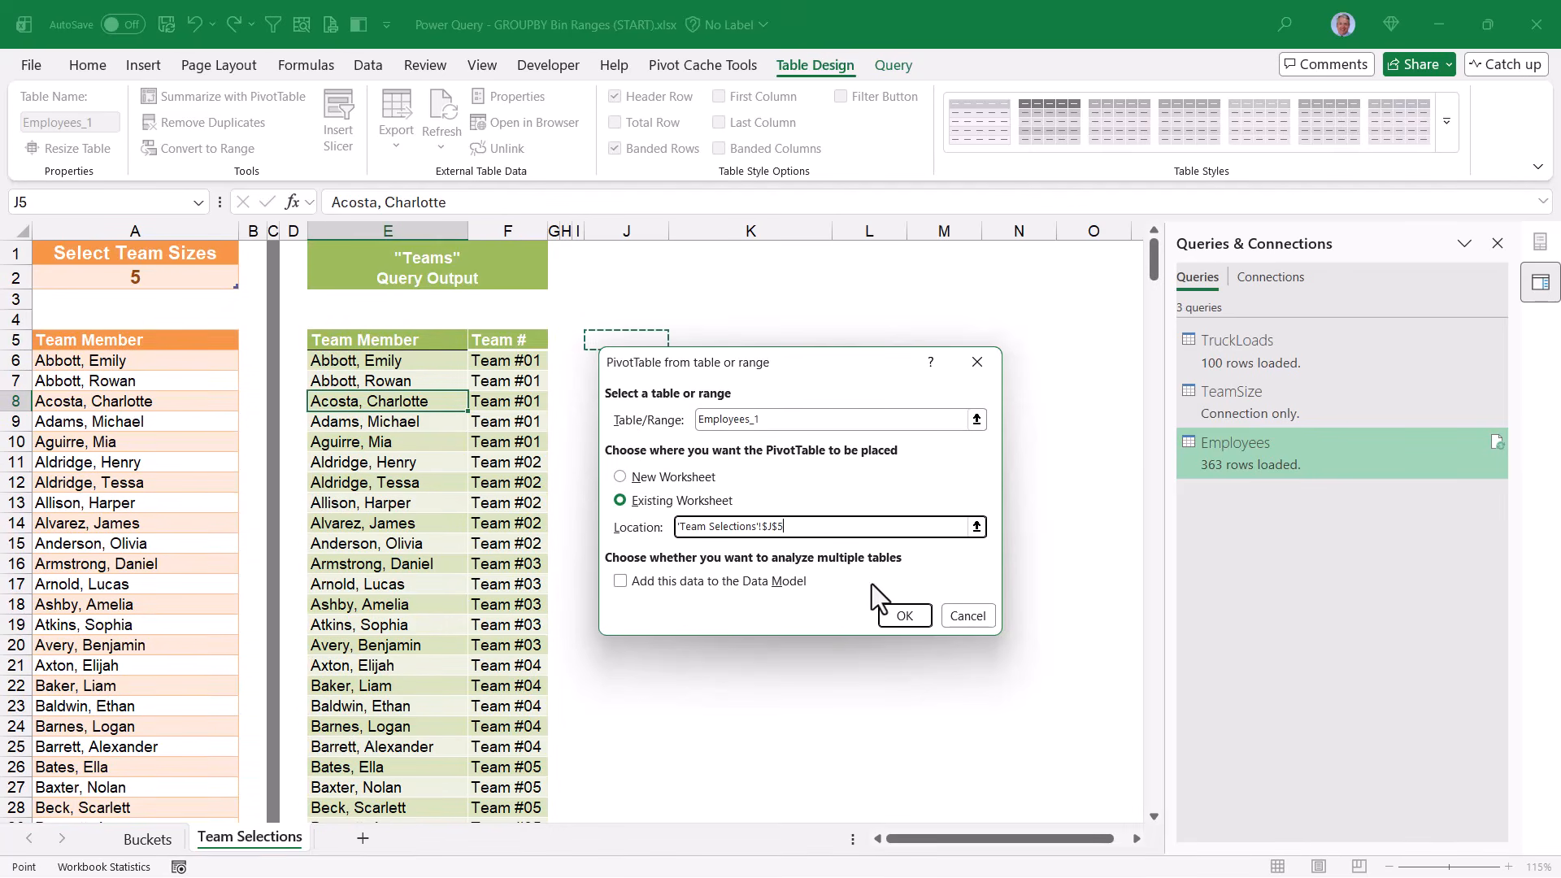
click(904, 616)
drag(1260, 383, 1423, 641)
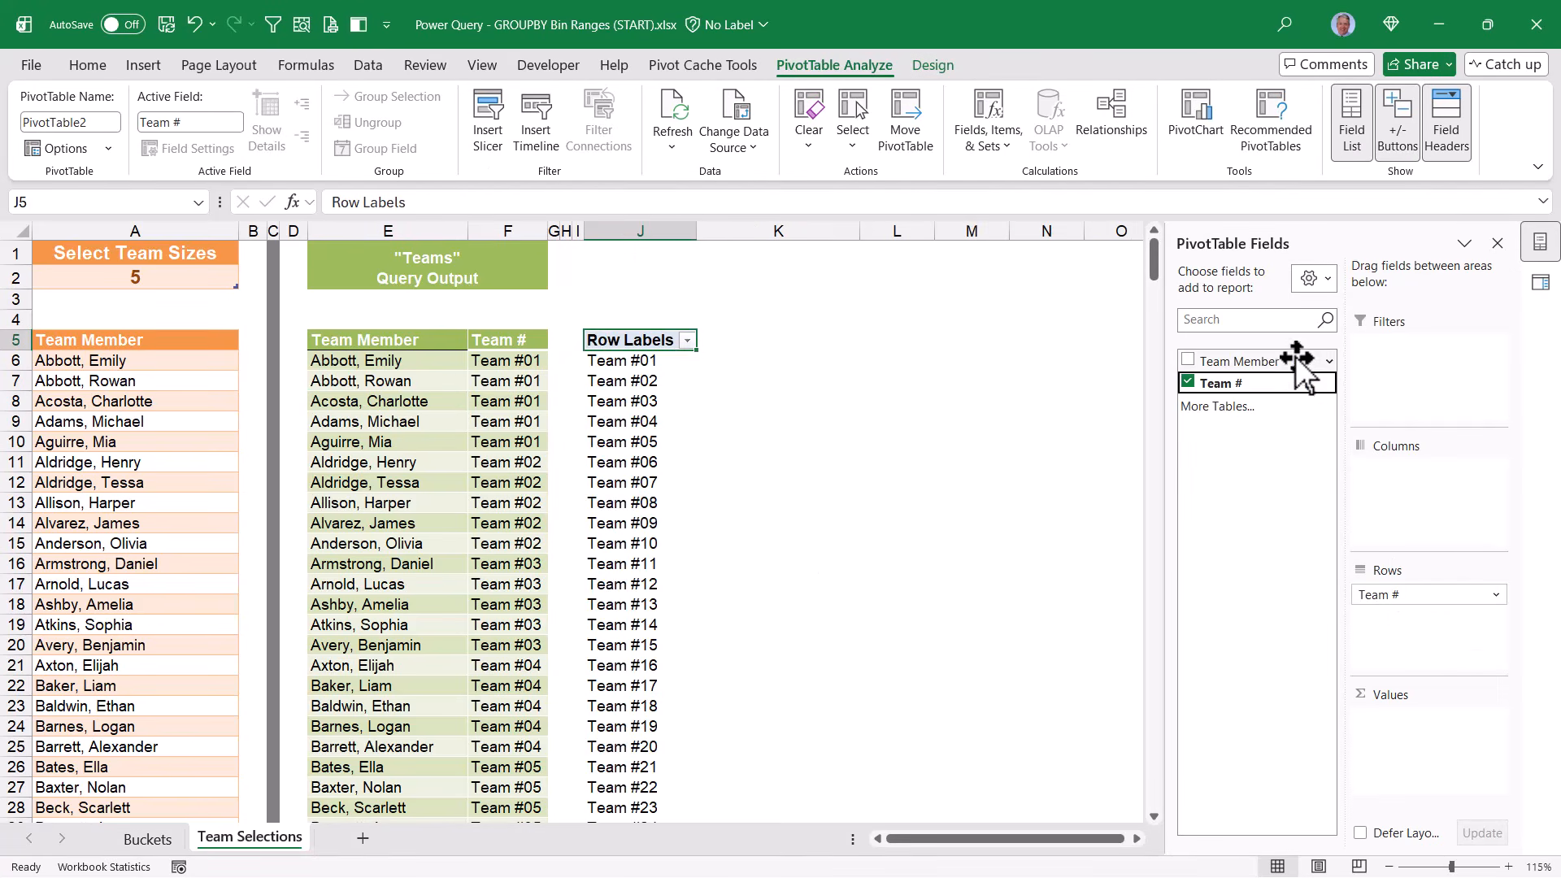
drag(1296, 361, 1410, 642)
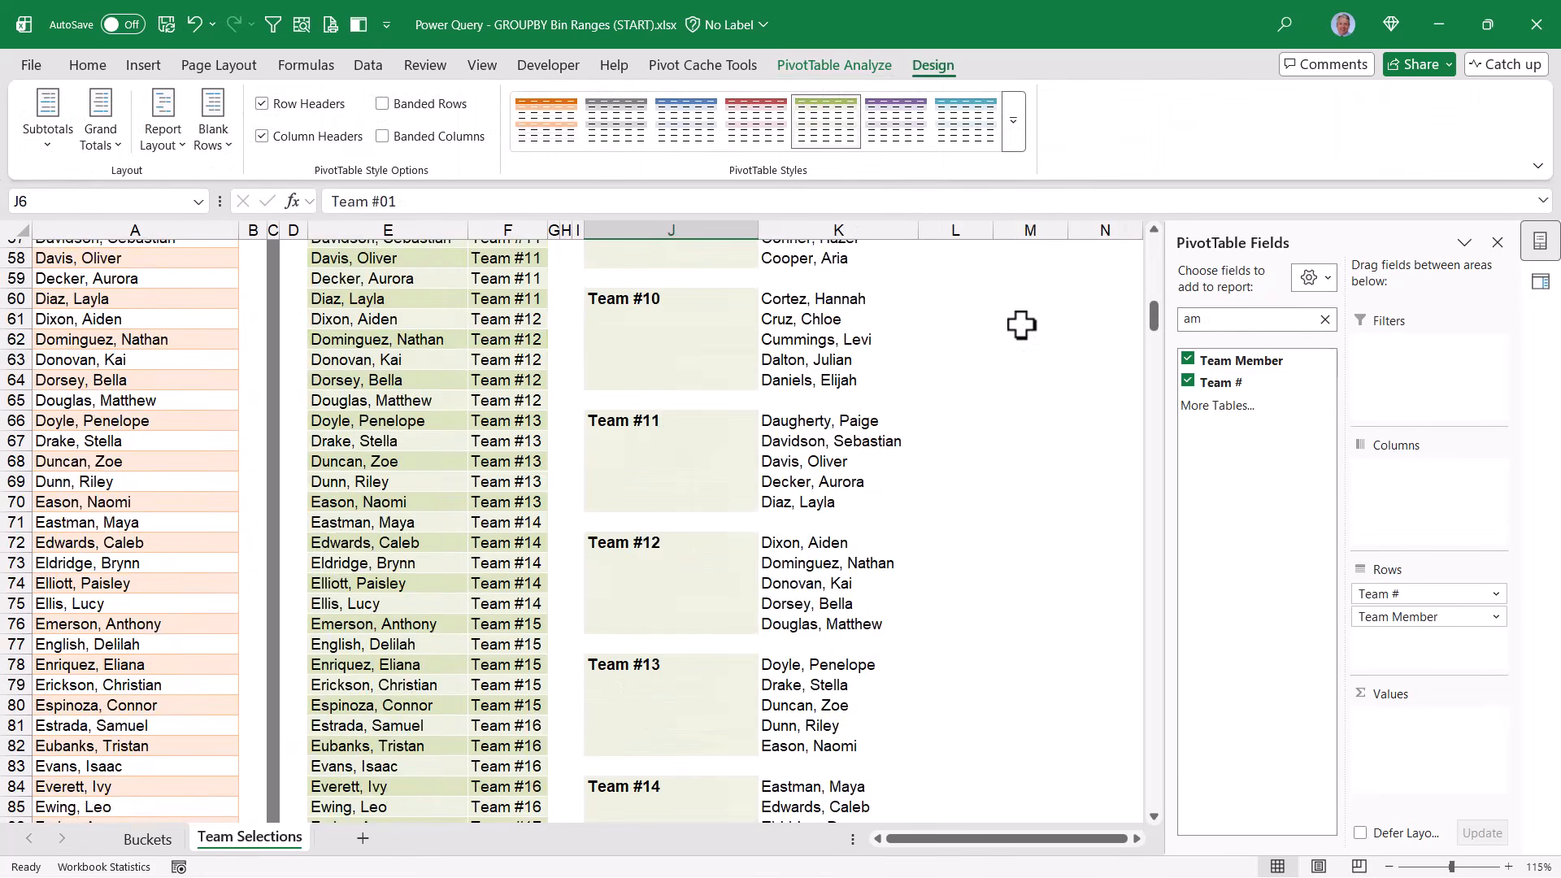
Set the team size in cell A2 to 50 and refresh all the workbook's queries
scroll(1021, 325, up, 6)
scroll(1021, 325, up, 13)
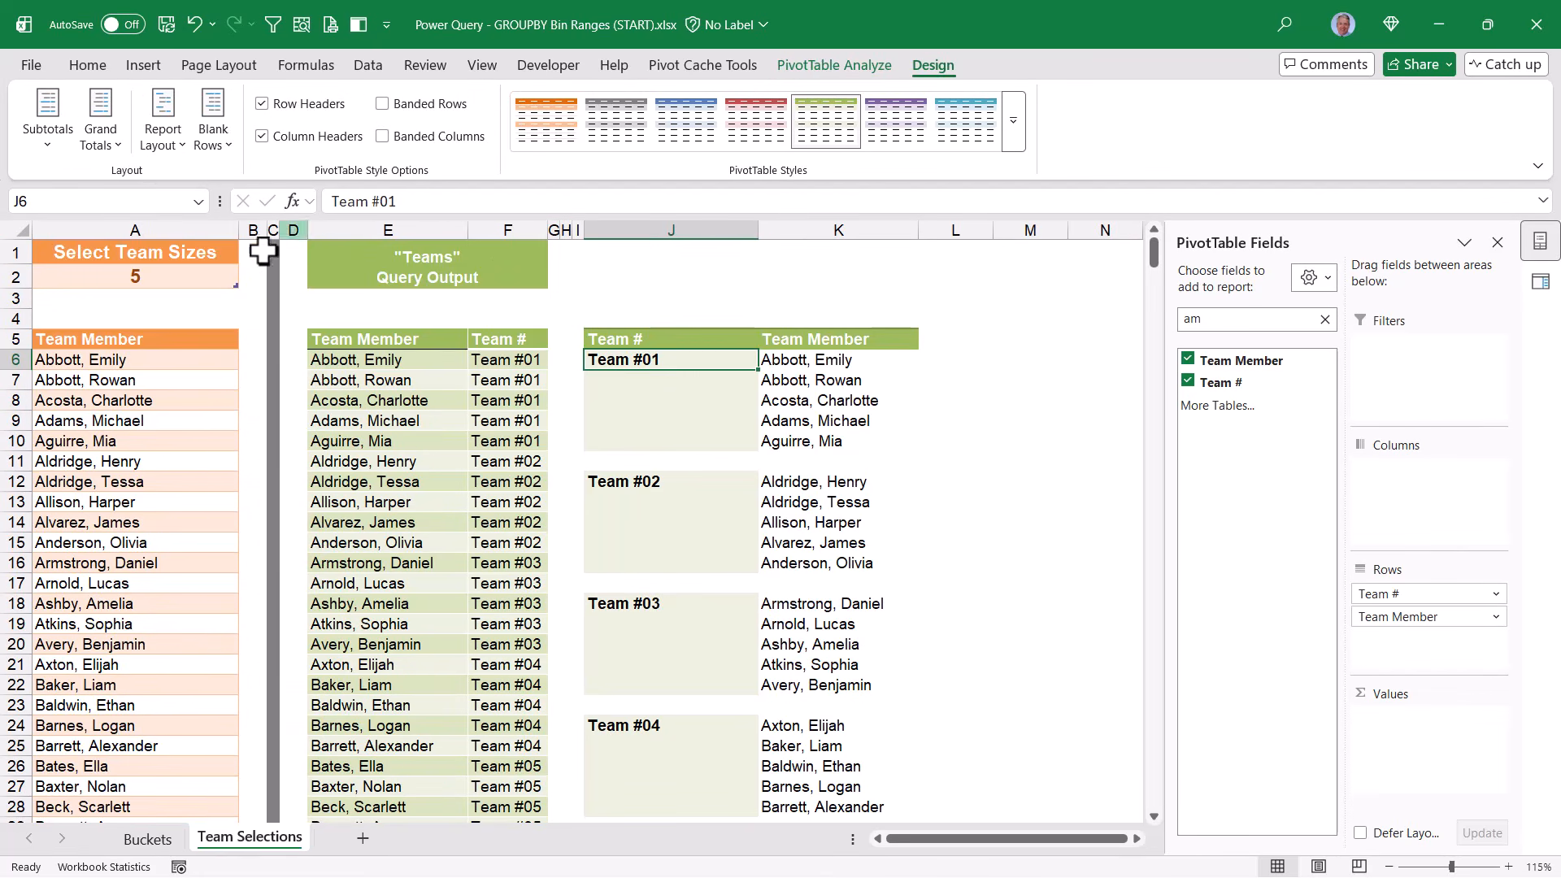
click(205, 281)
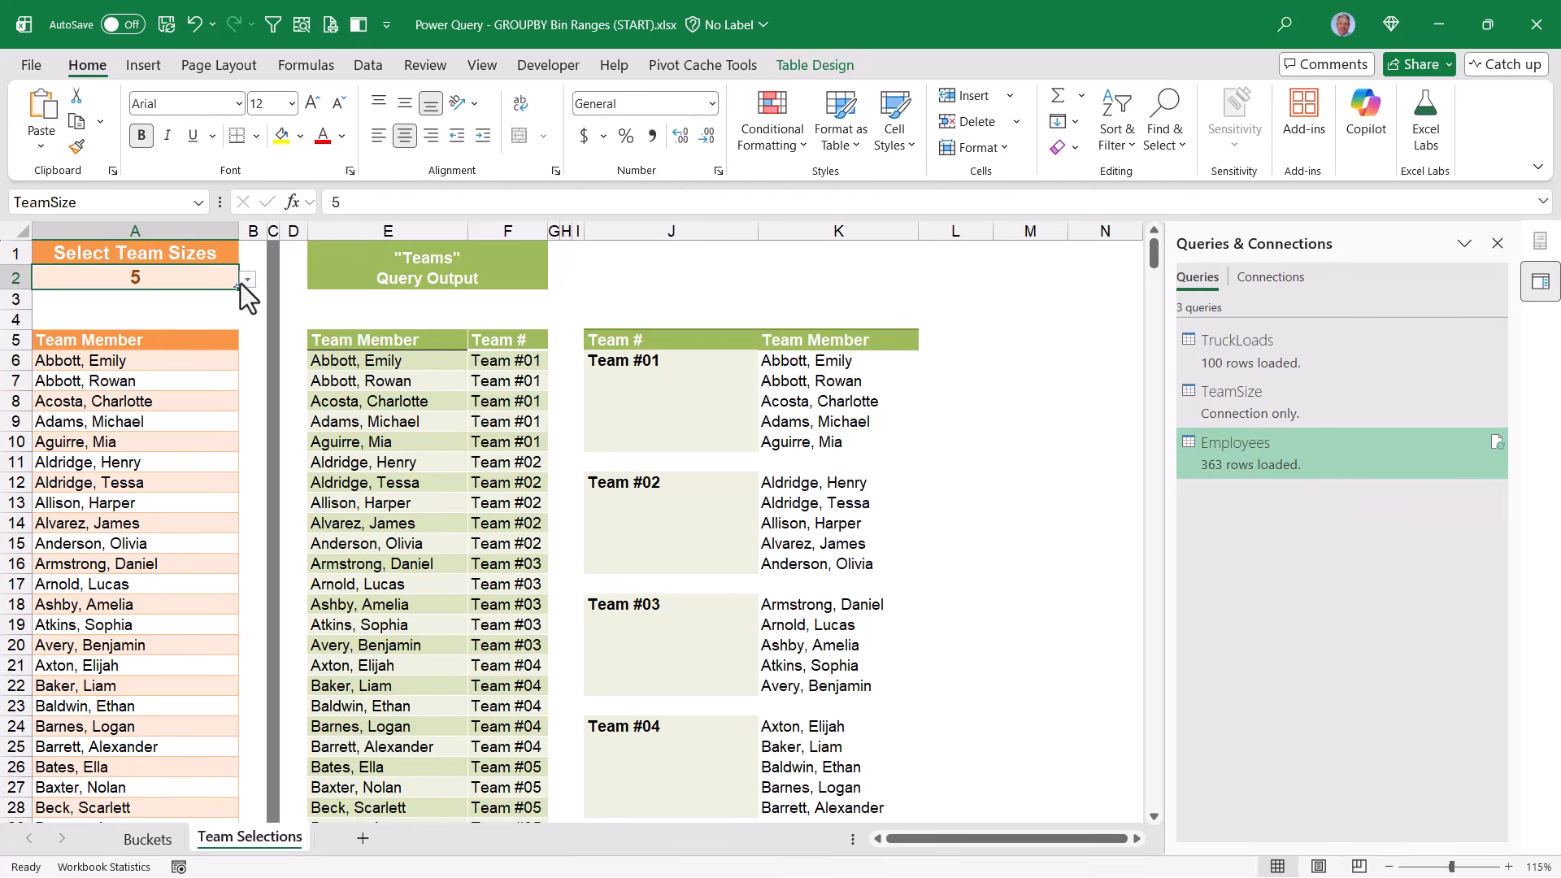
click(246, 281)
click(76, 452)
click(367, 65)
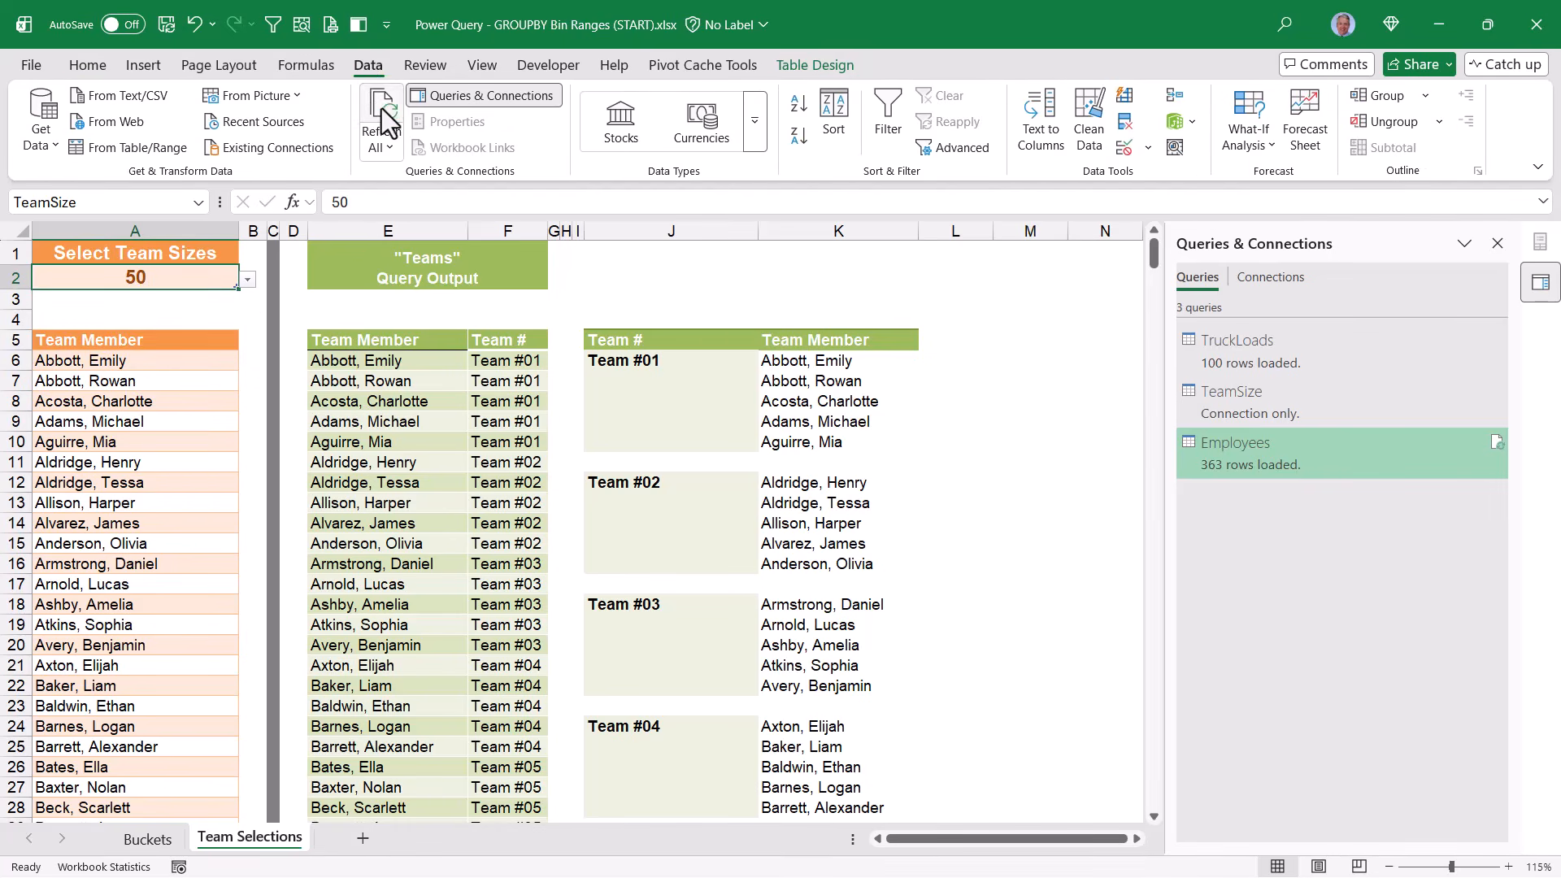
click(385, 122)
Refresh the team PivotTable and look through its regrouped members for the team size of 50
click(802, 401)
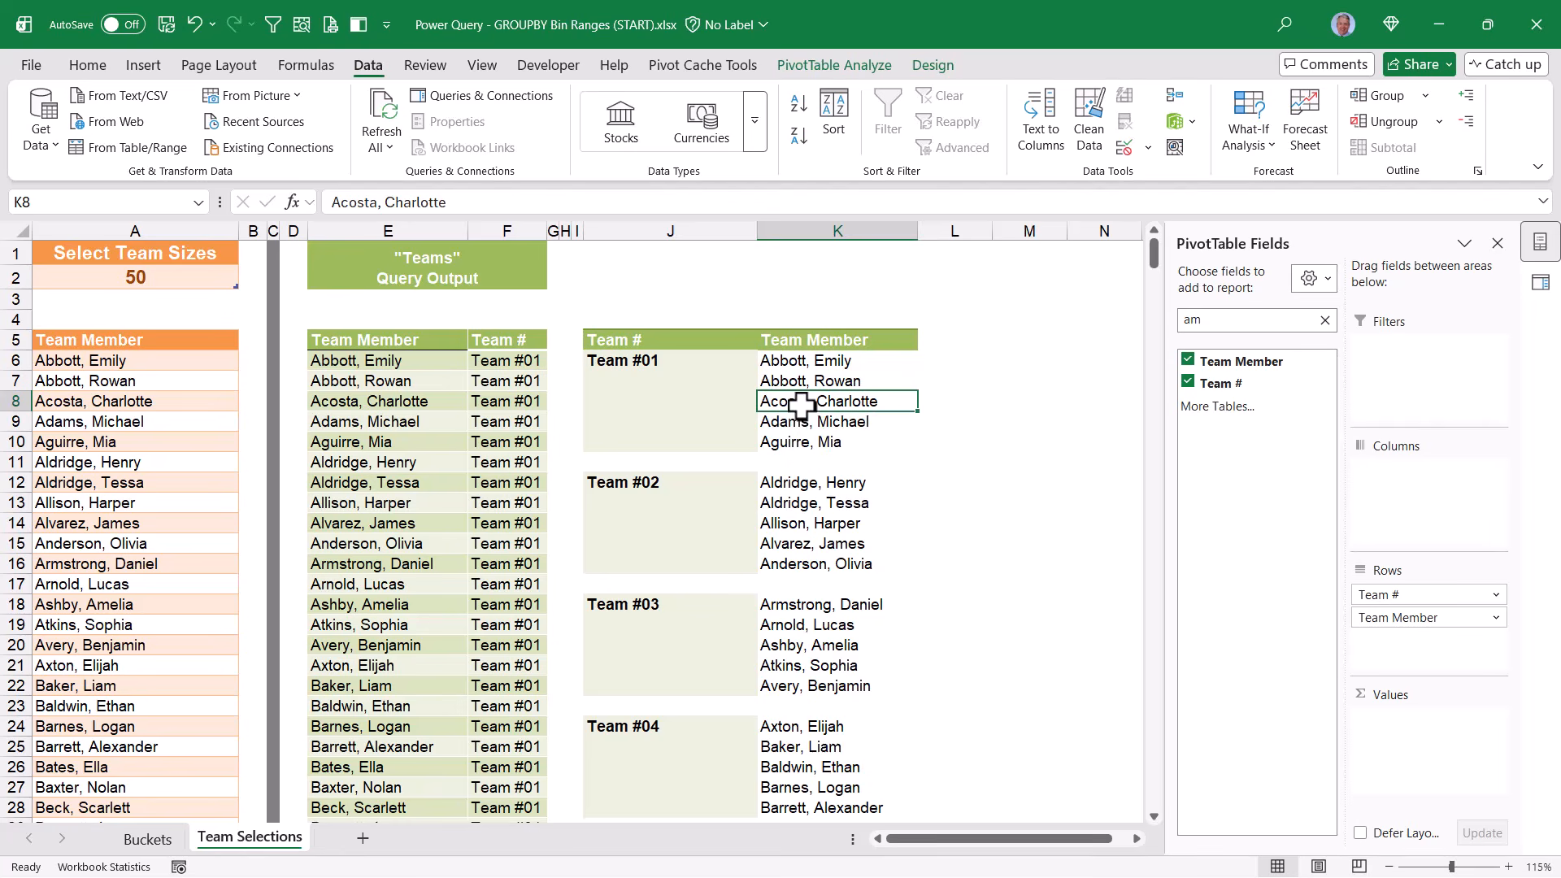
right_click(802, 402)
click(838, 458)
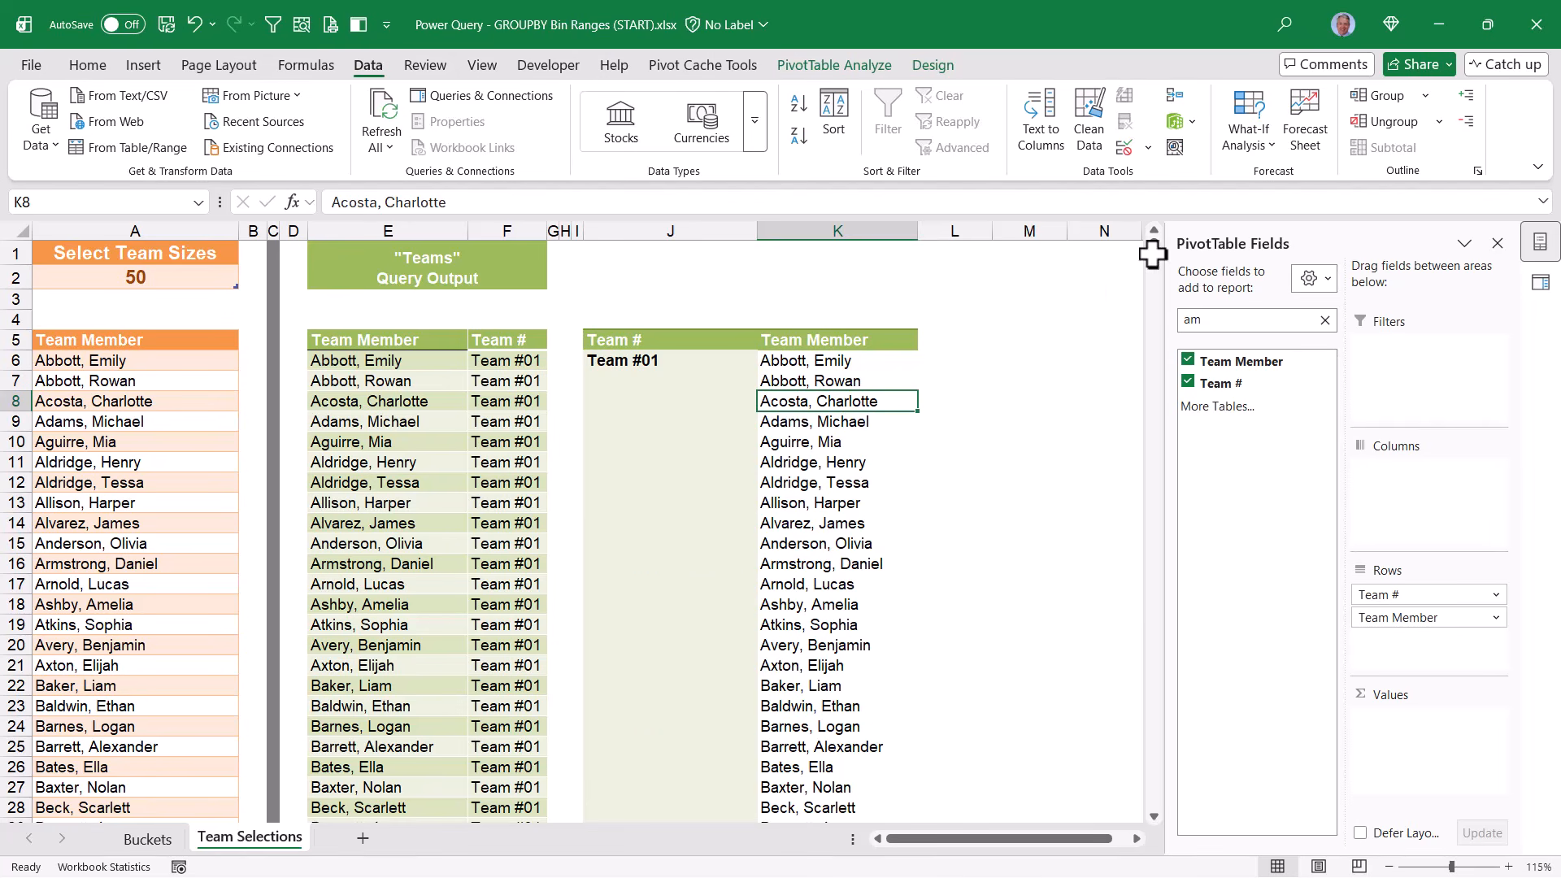
drag(1152, 255, 1144, 645)
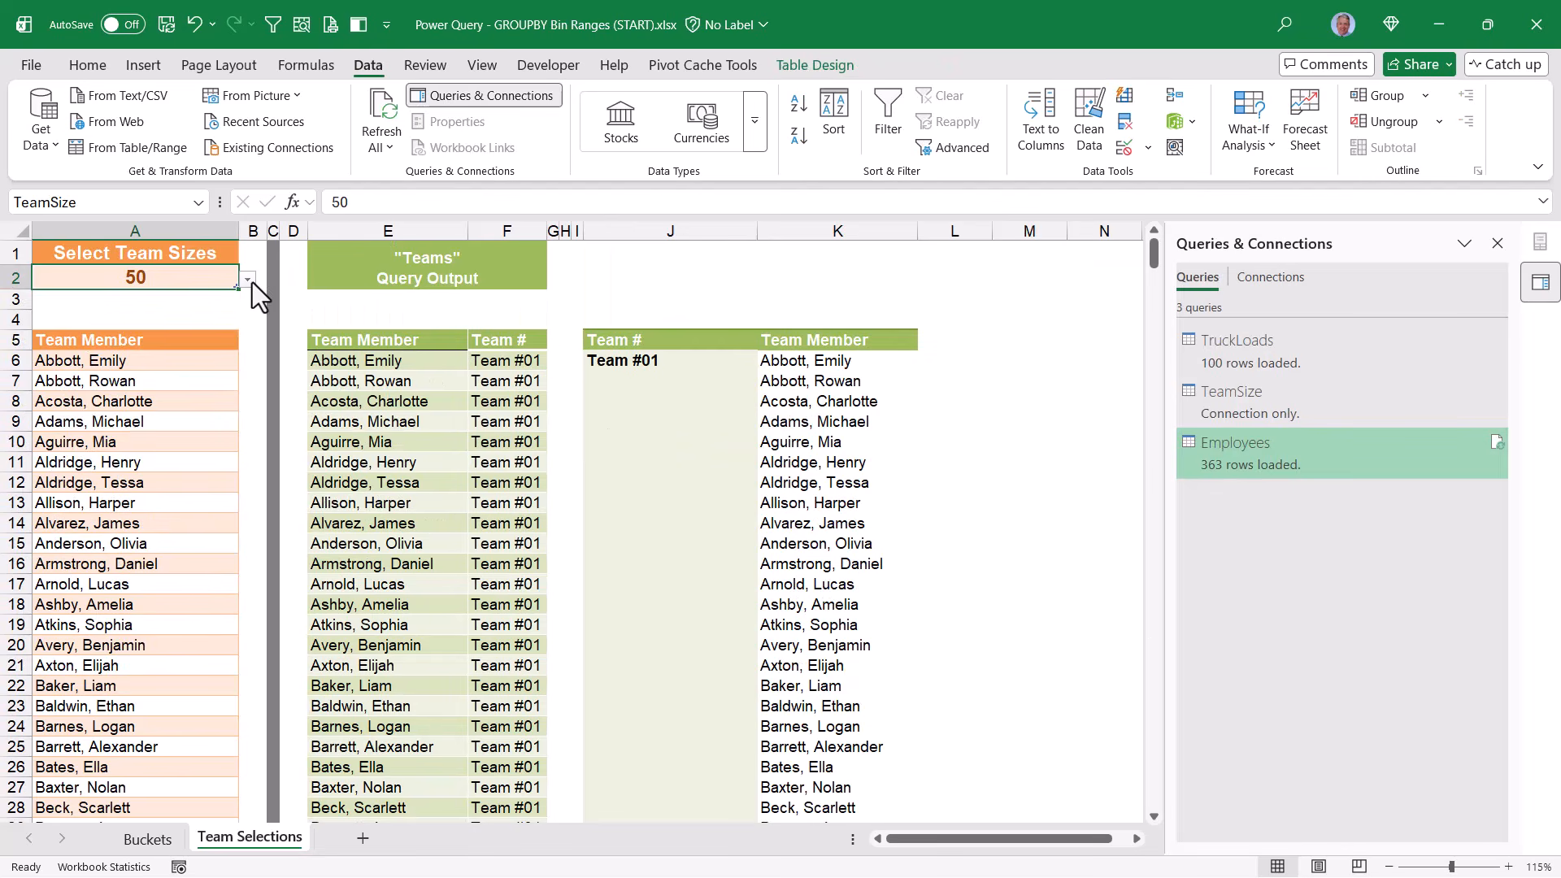
Set the team size in cell A2 to 10, refresh the query output table and the PivotTable, and review the teams
click(248, 279)
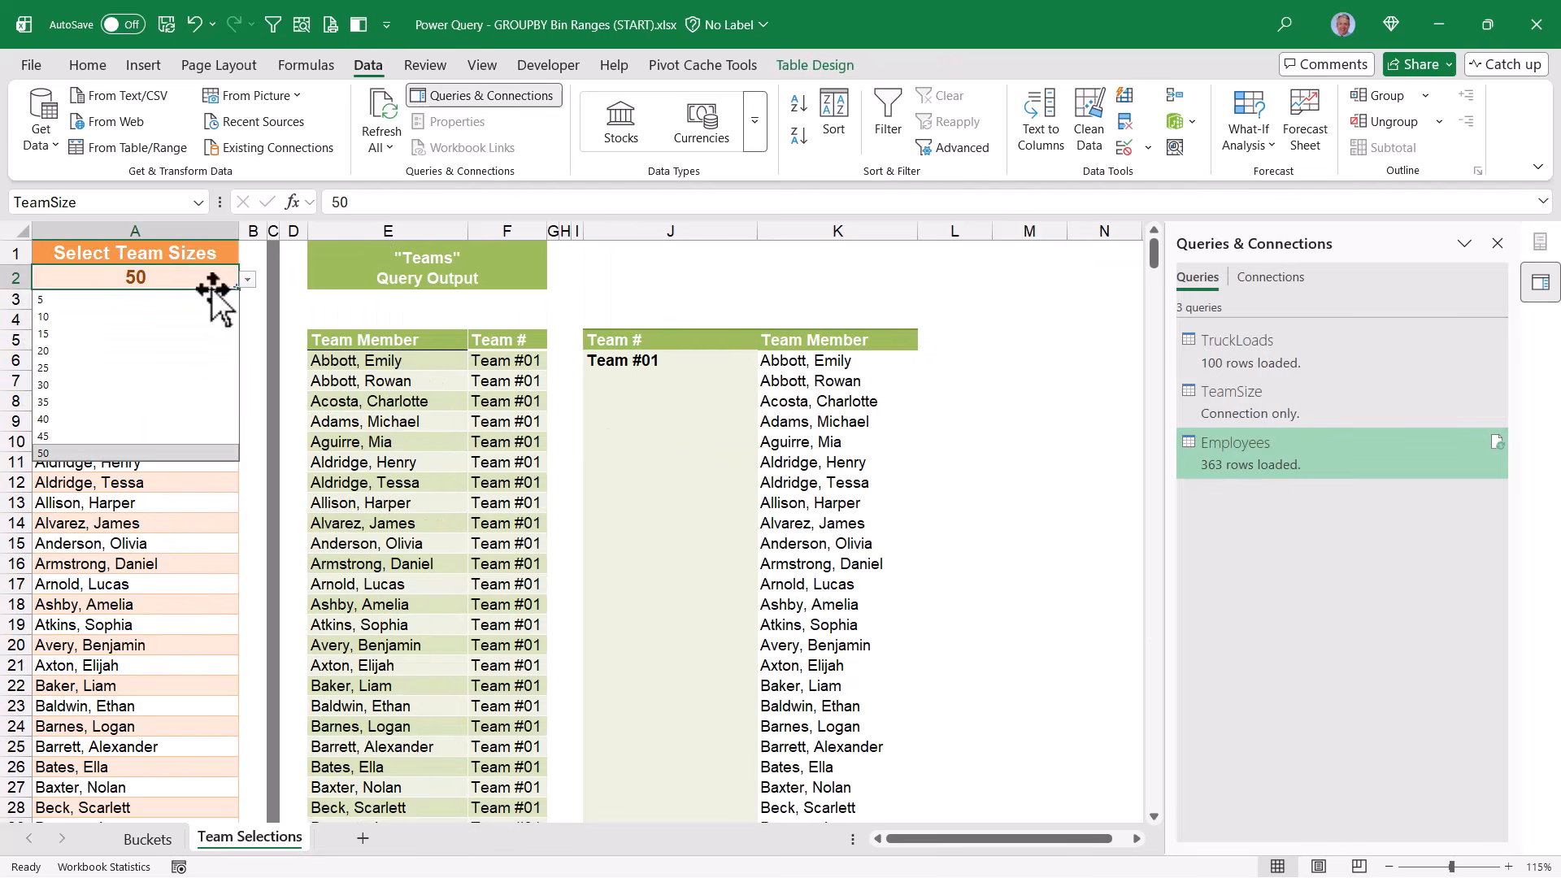
click(99, 316)
click(421, 414)
right_click(421, 415)
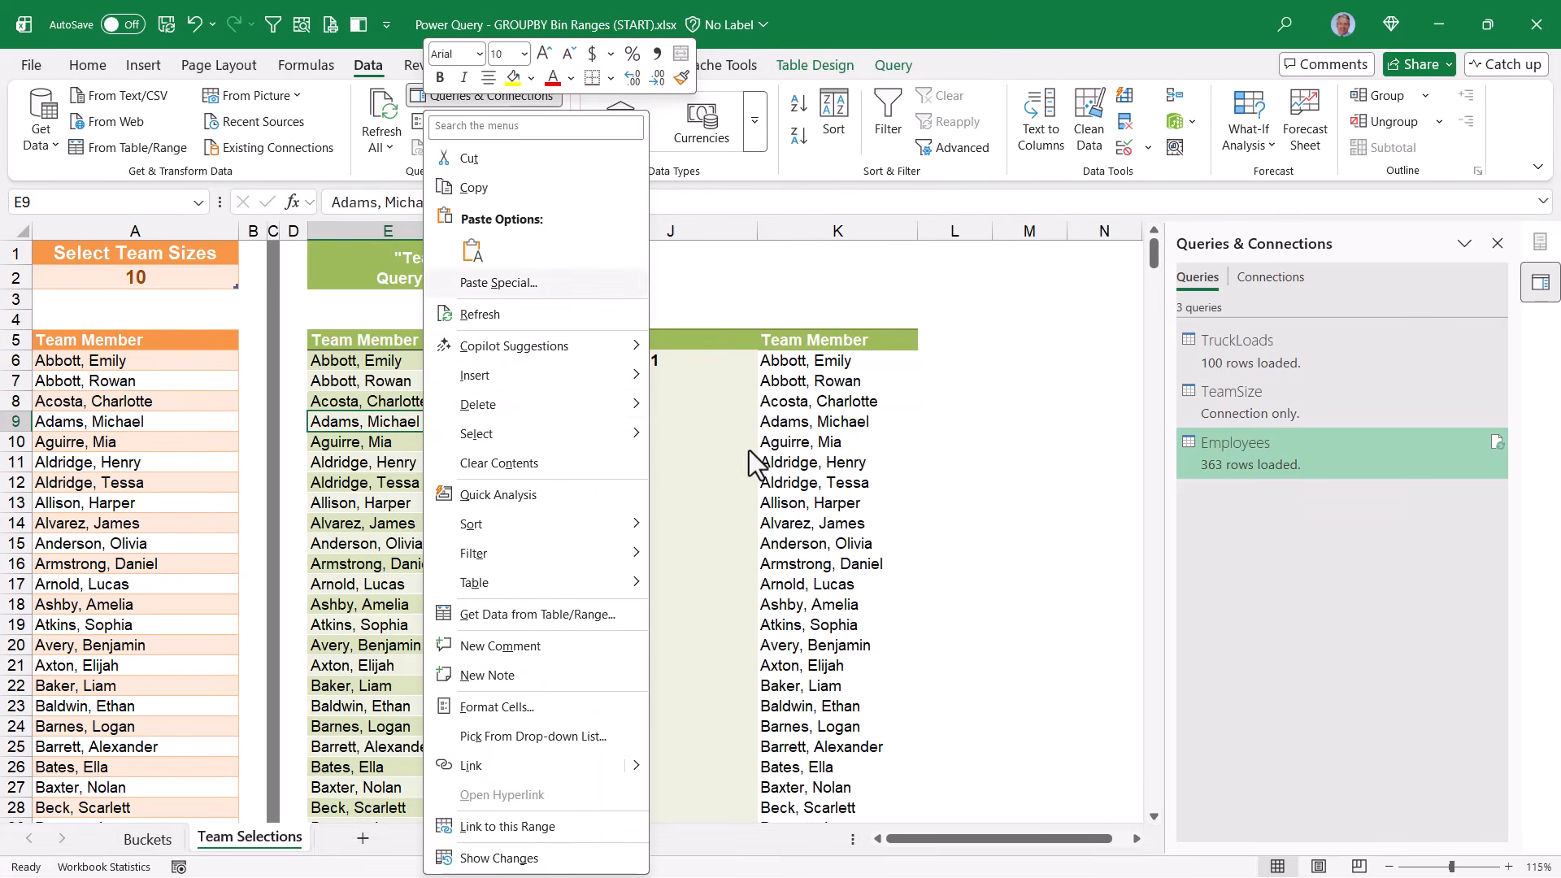
right_click(803, 461)
click(805, 457)
scroll(910, 425, down, 10)
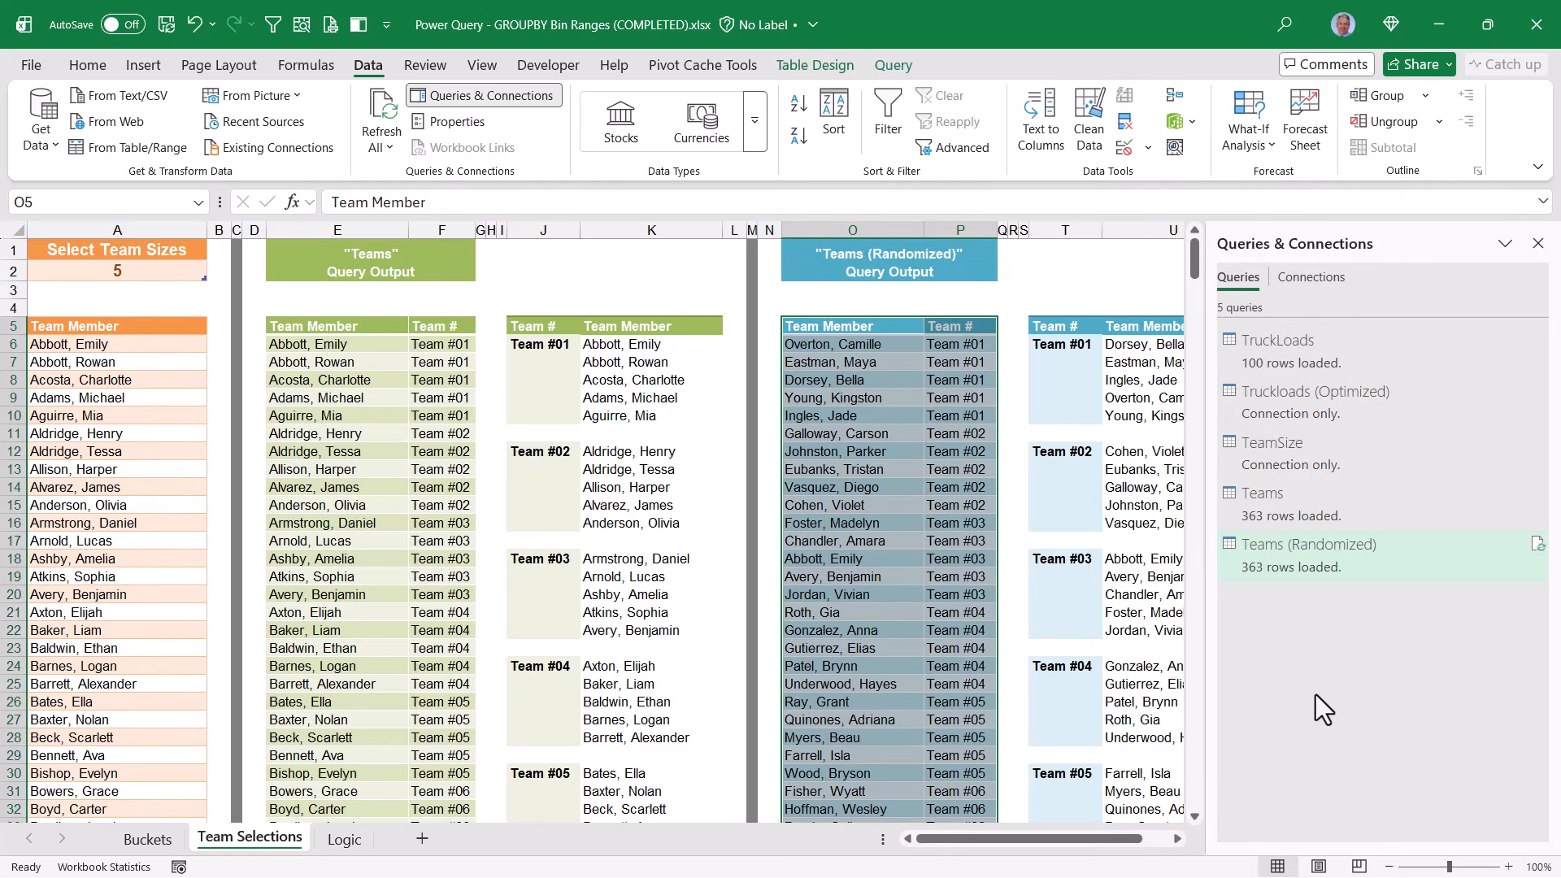
Open the Teams (Randomized) query in the completed workbook and examine its commented M code in the Advanced Editor
click(1282, 500)
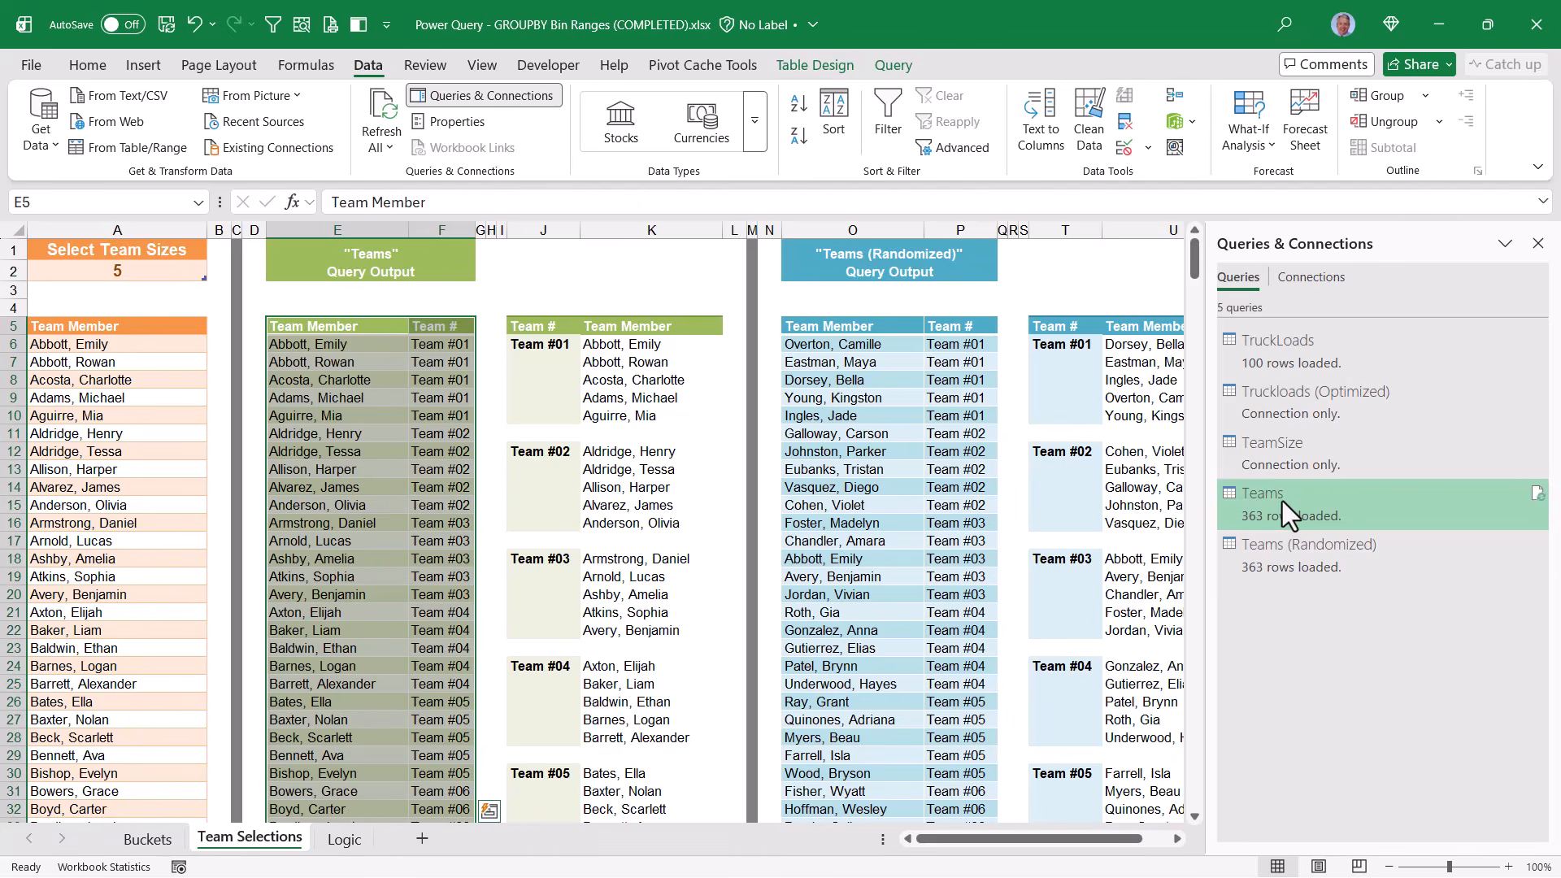
click(1299, 550)
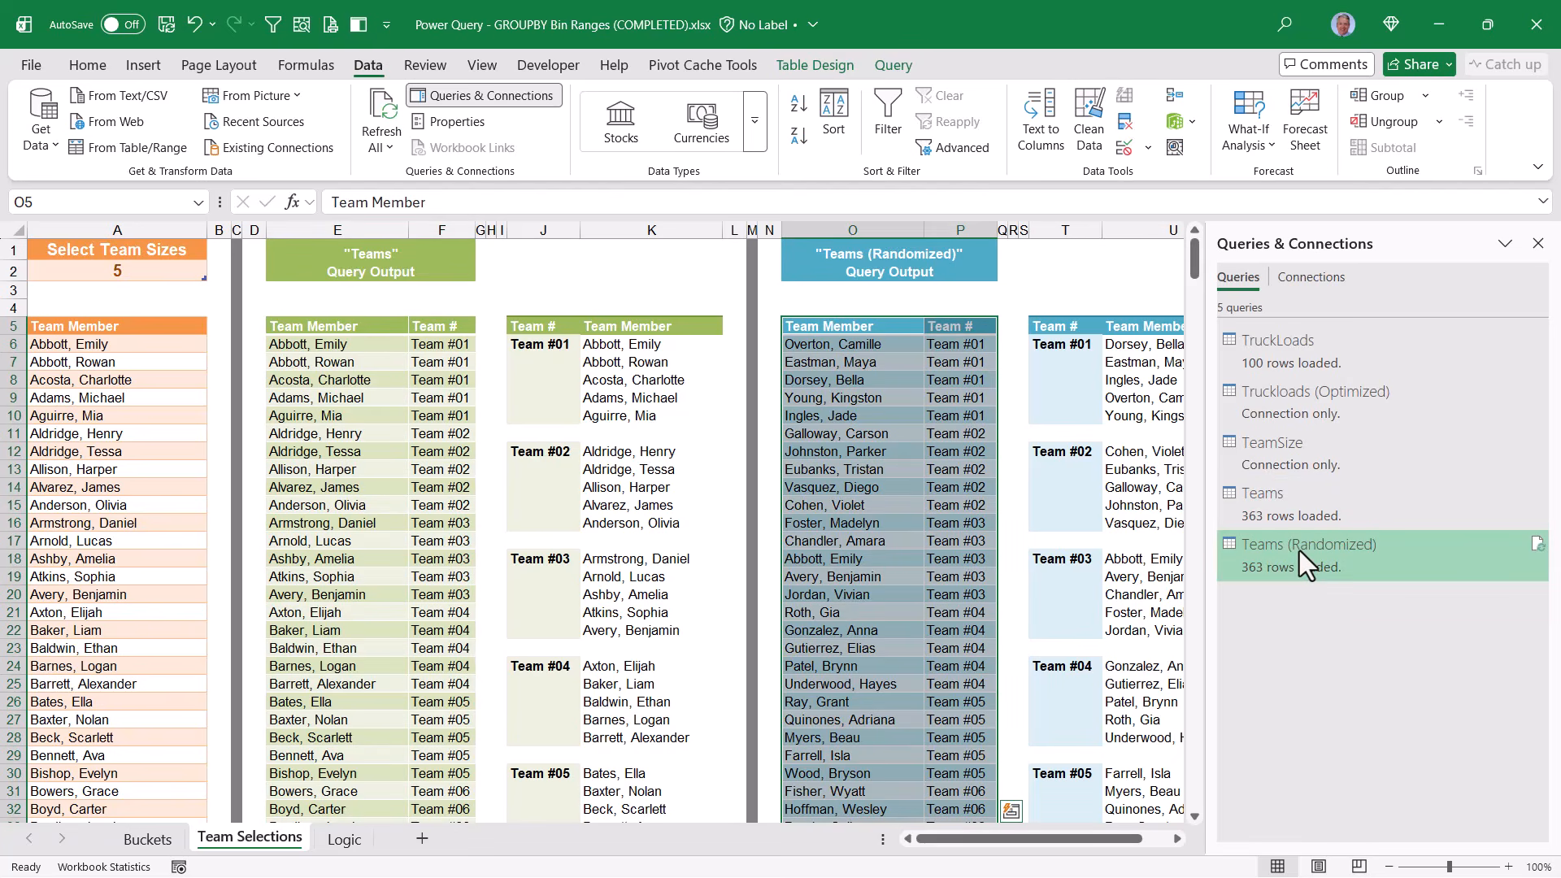
double_click(1299, 550)
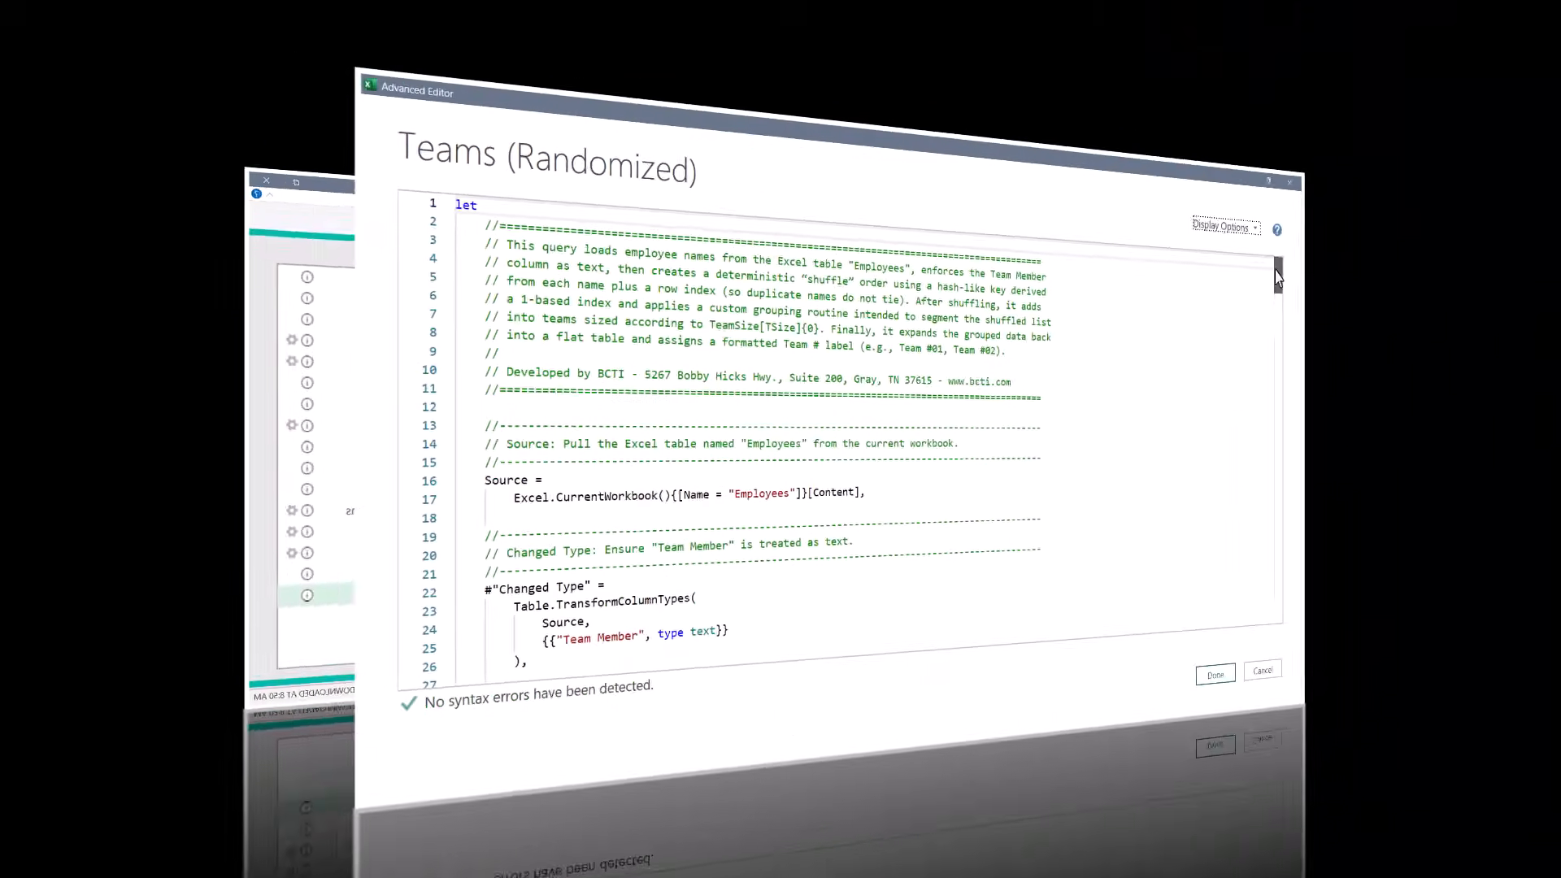
drag(1505, 167, 1500, 519)
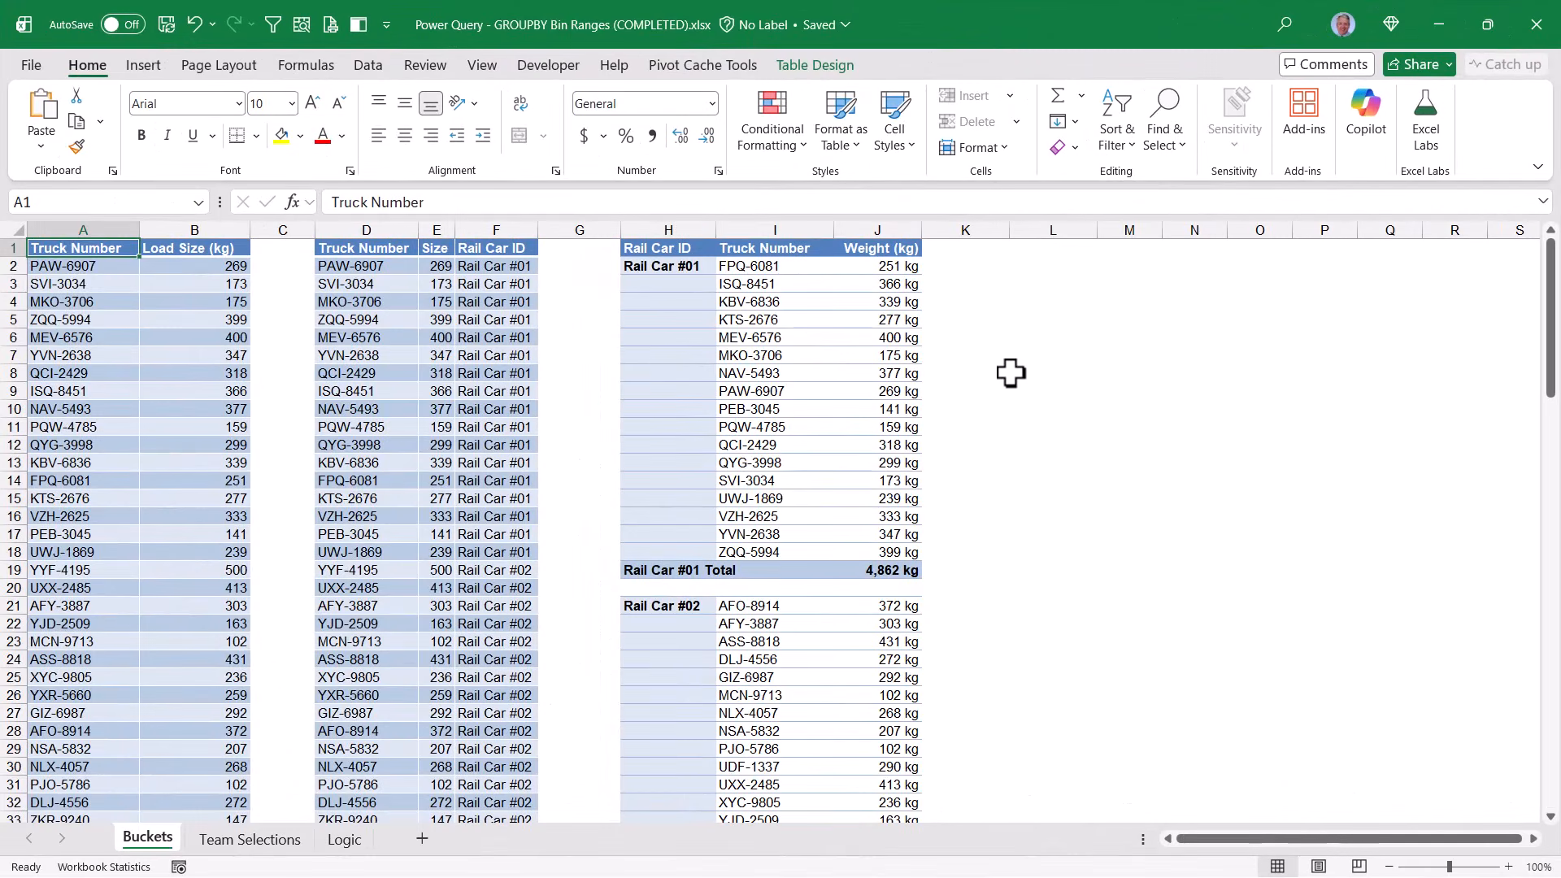
Review the rail car groupings on the Buckets worksheet and the sequential and randomized team lists on the Team Selections worksheet
scroll(1011, 373, down, 15)
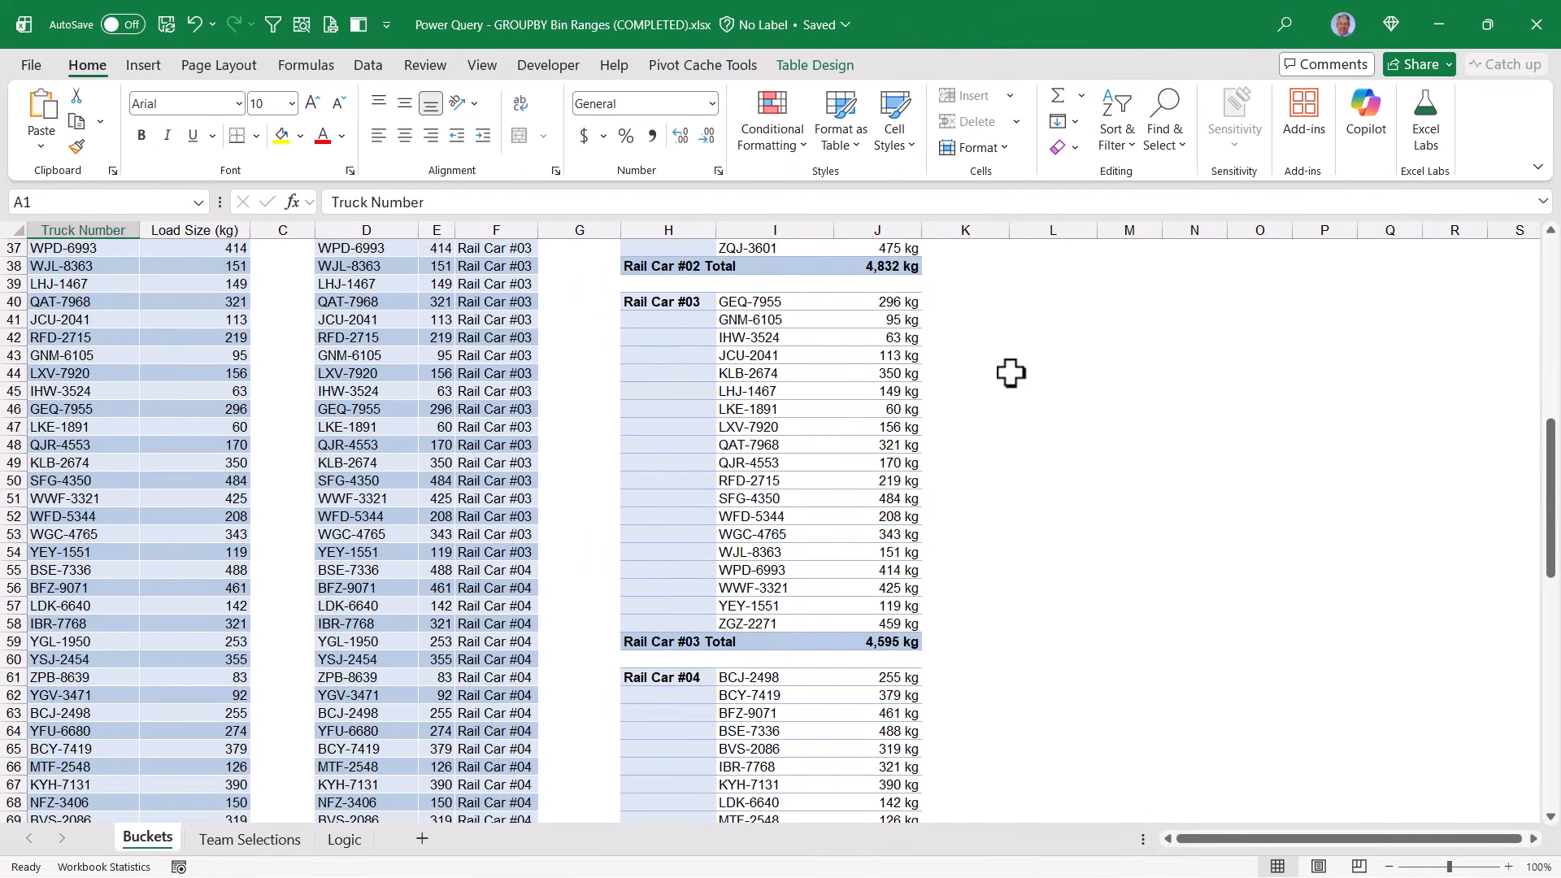
scroll(1011, 373, down, 13)
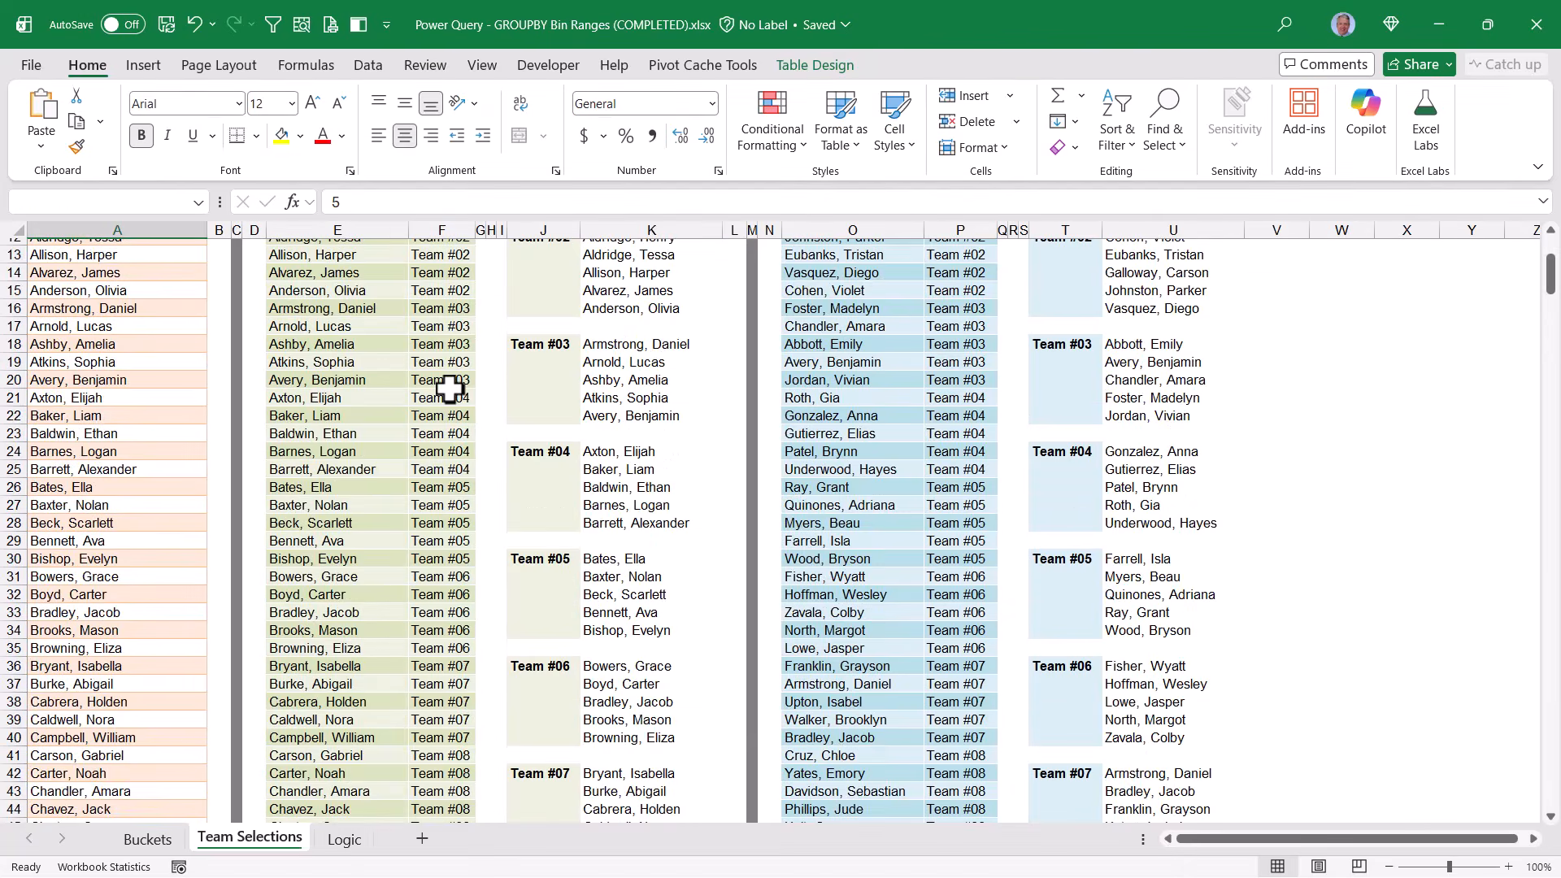
scroll(449, 388, down, 3)
scroll(450, 388, down, 6)
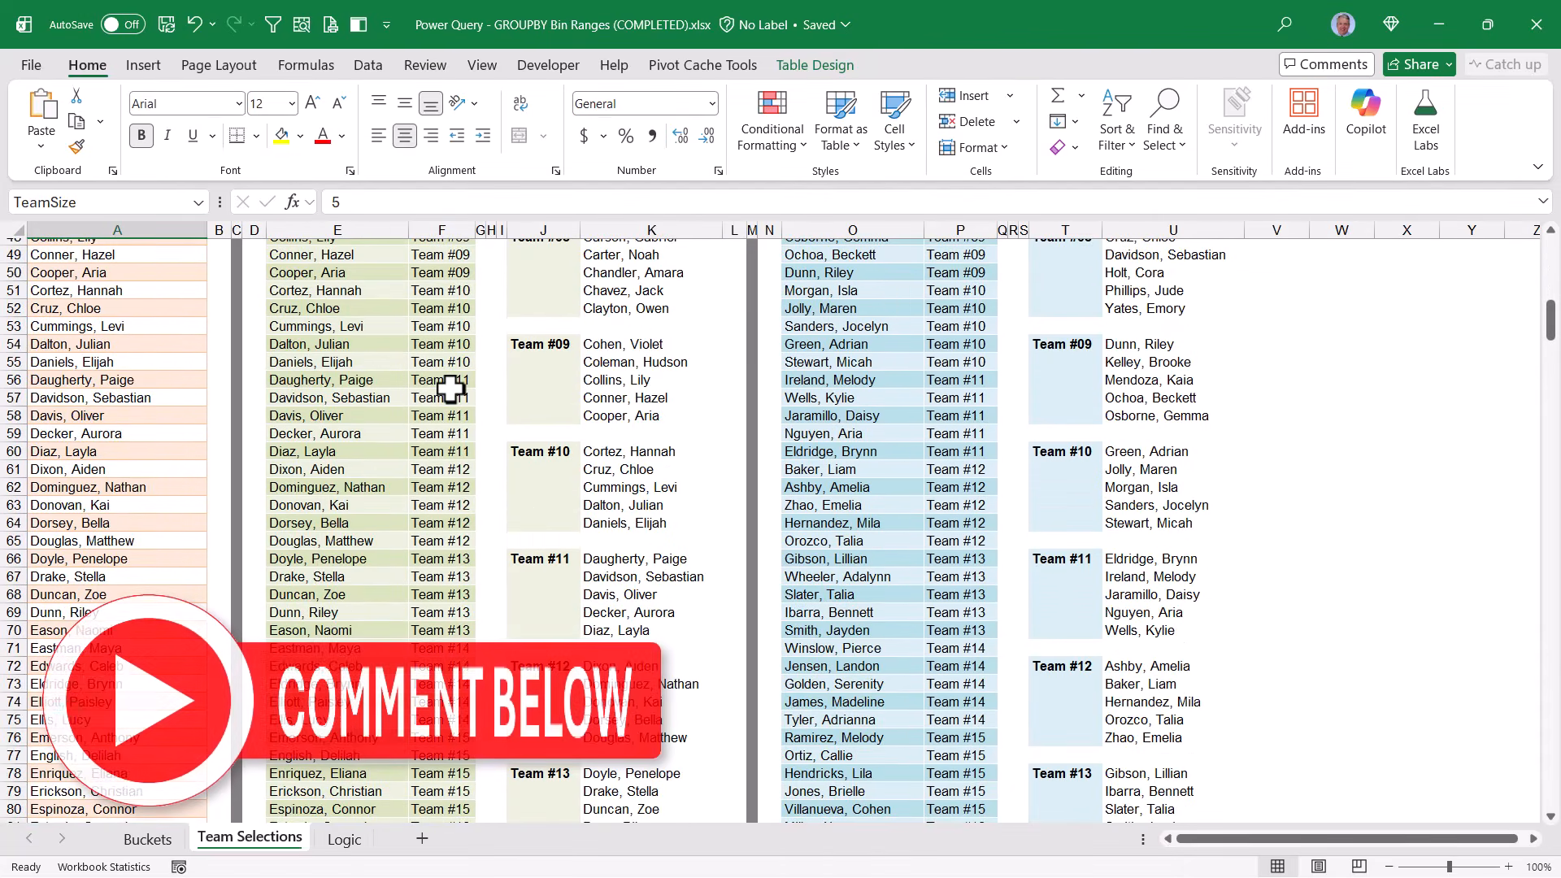
scroll(450, 389, down, 3)
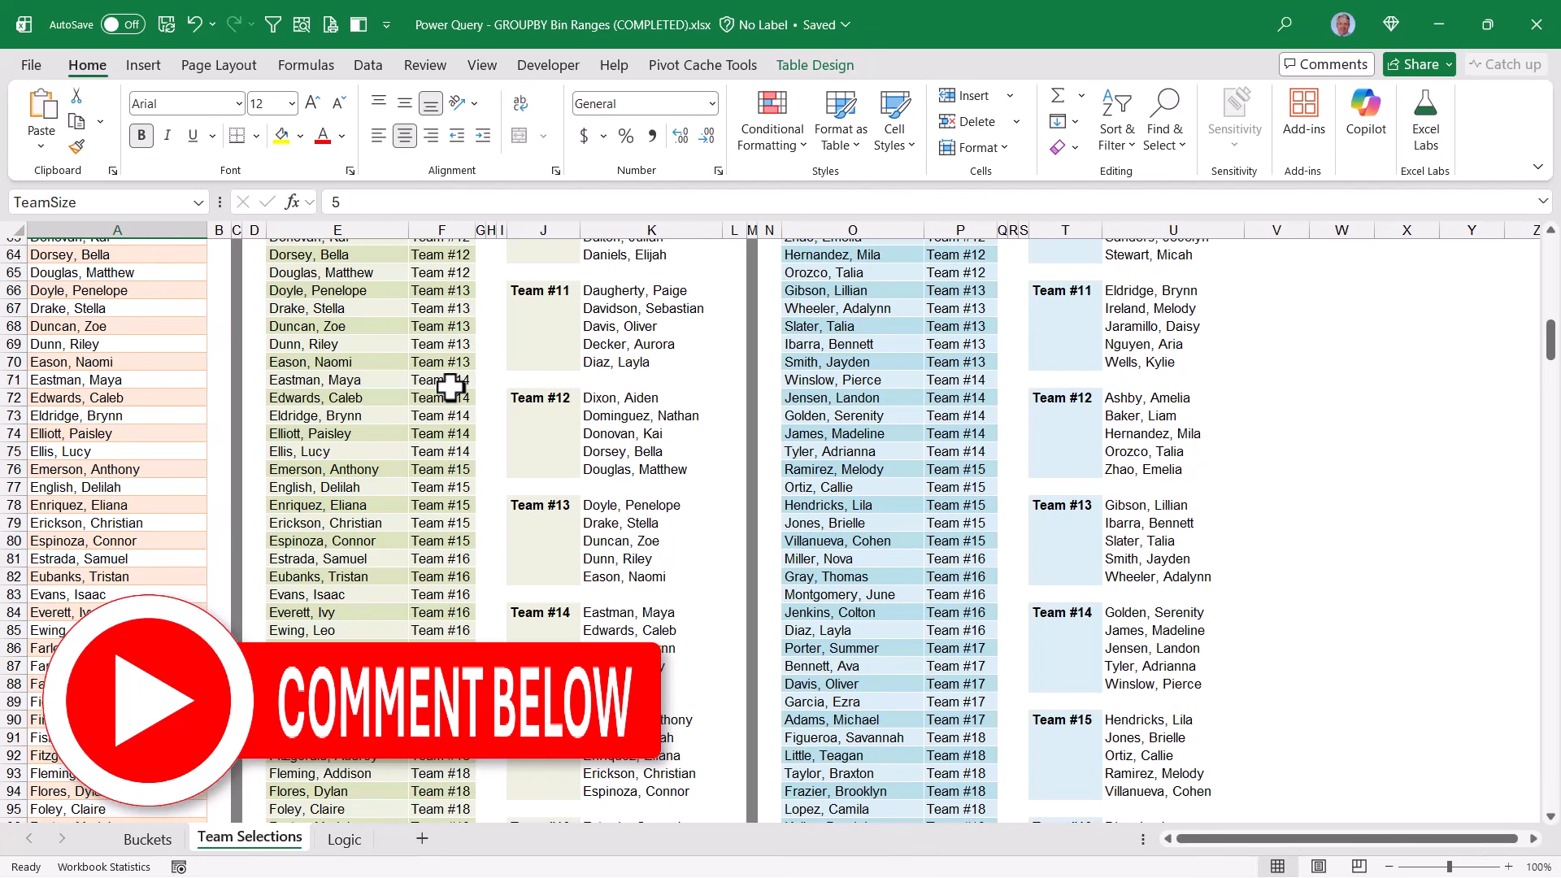
scroll(450, 389, down, 3)
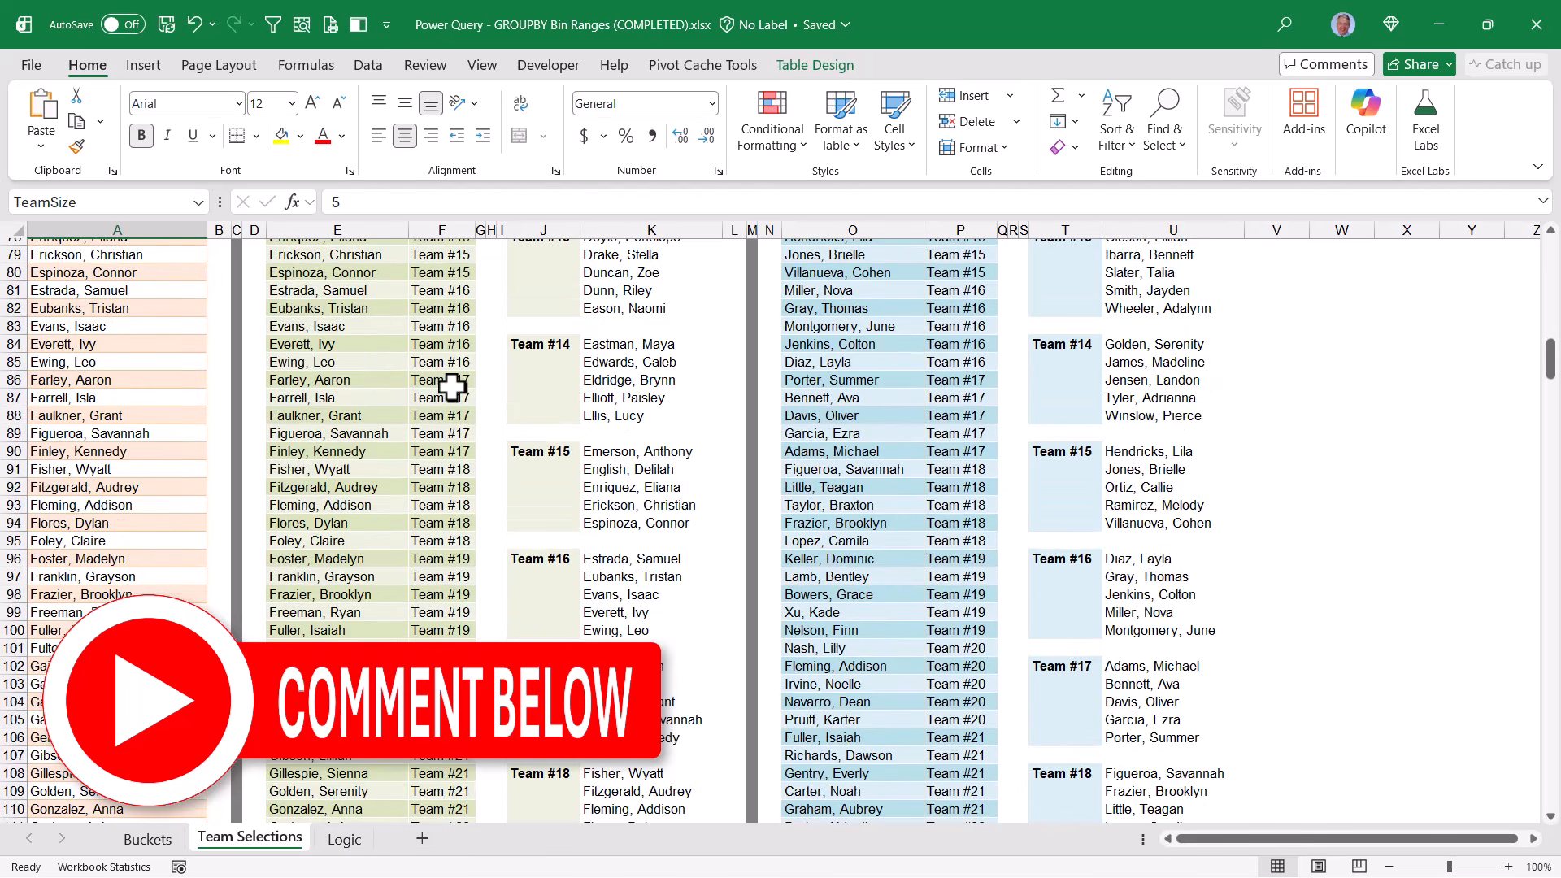